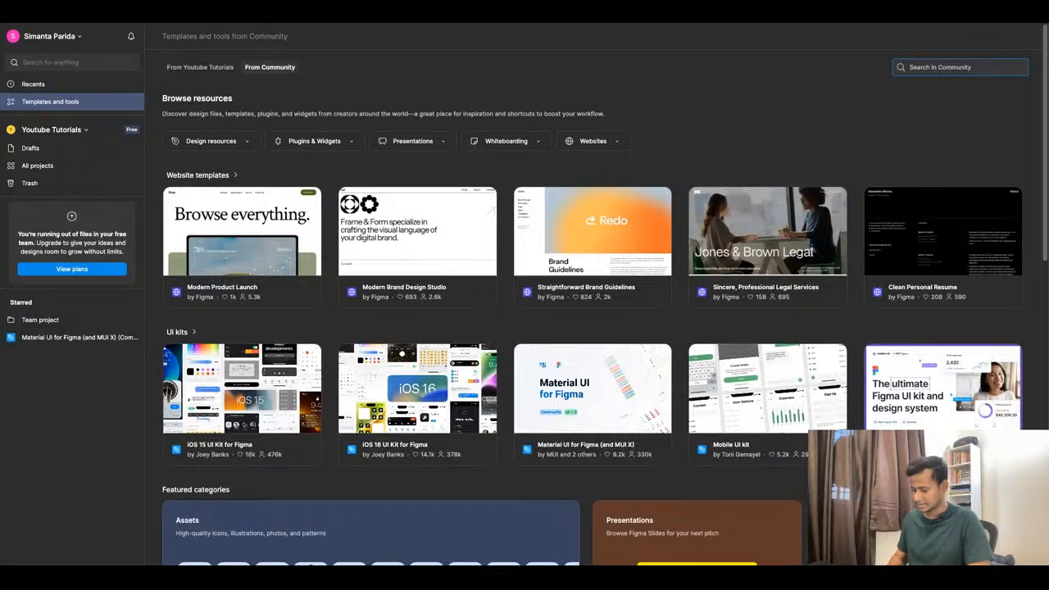
Search Community for 'neopop' and open the CRED's neoPOP UI kit (unofficial) detail page.
{"action": "type", "text": "neopop"}
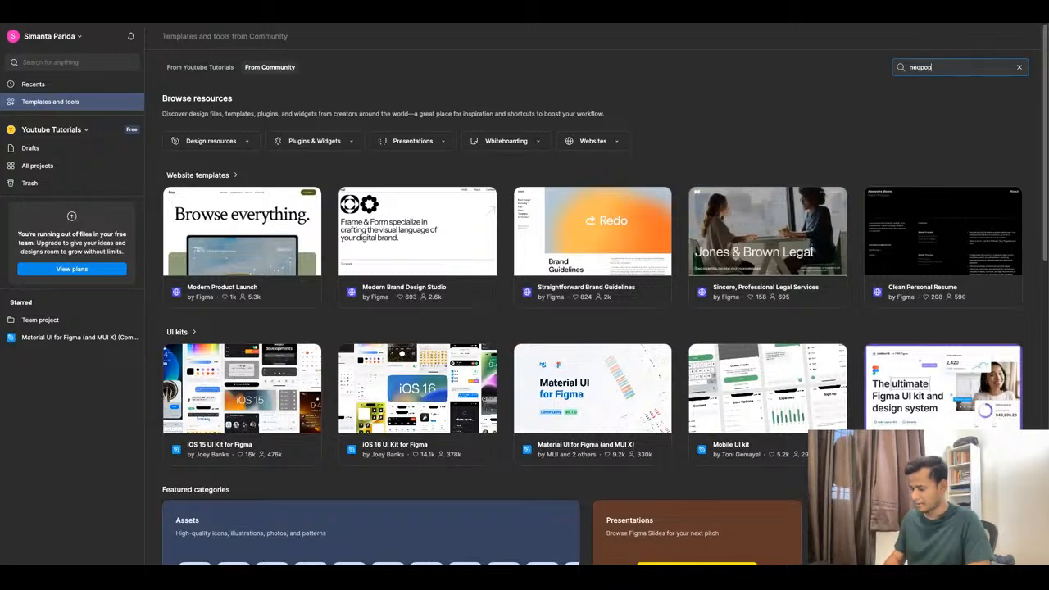
{"action": "key", "text": "Return"}
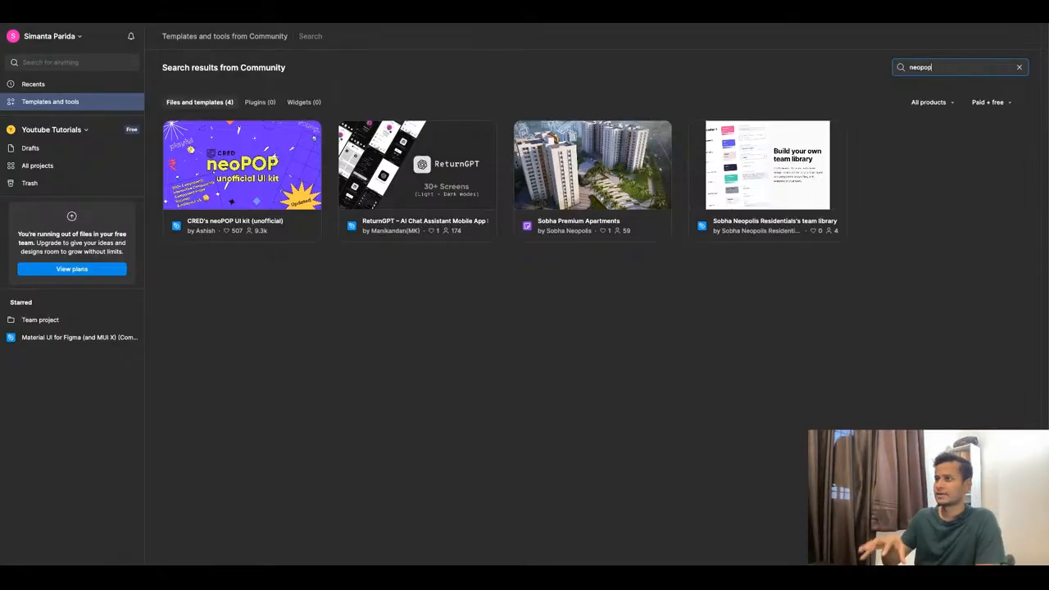
{"action": "left_click", "coordinate": [610, 319]}
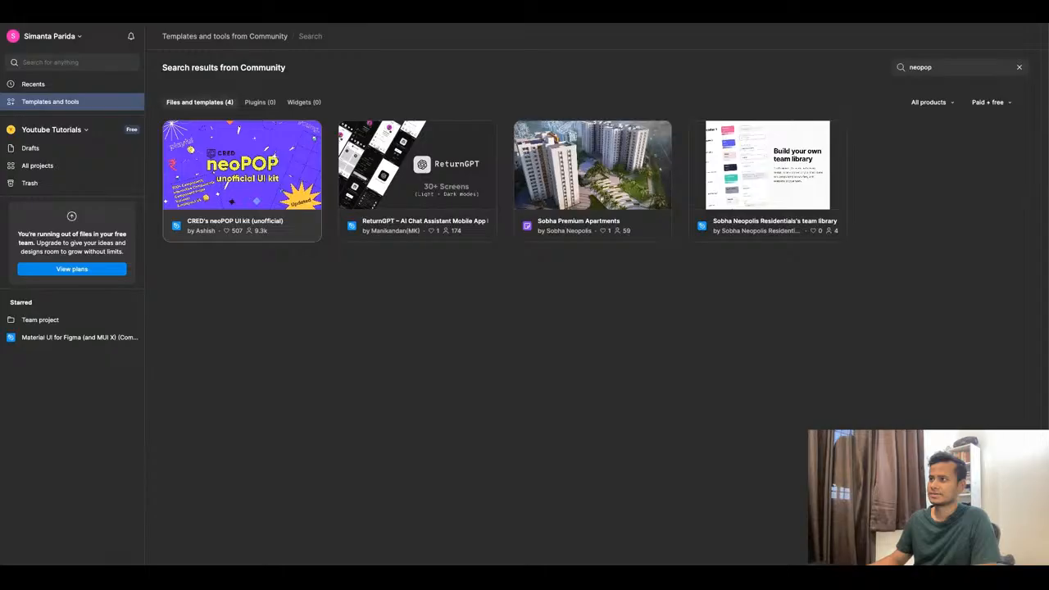
{"action": "left_click", "coordinate": [298, 215]}
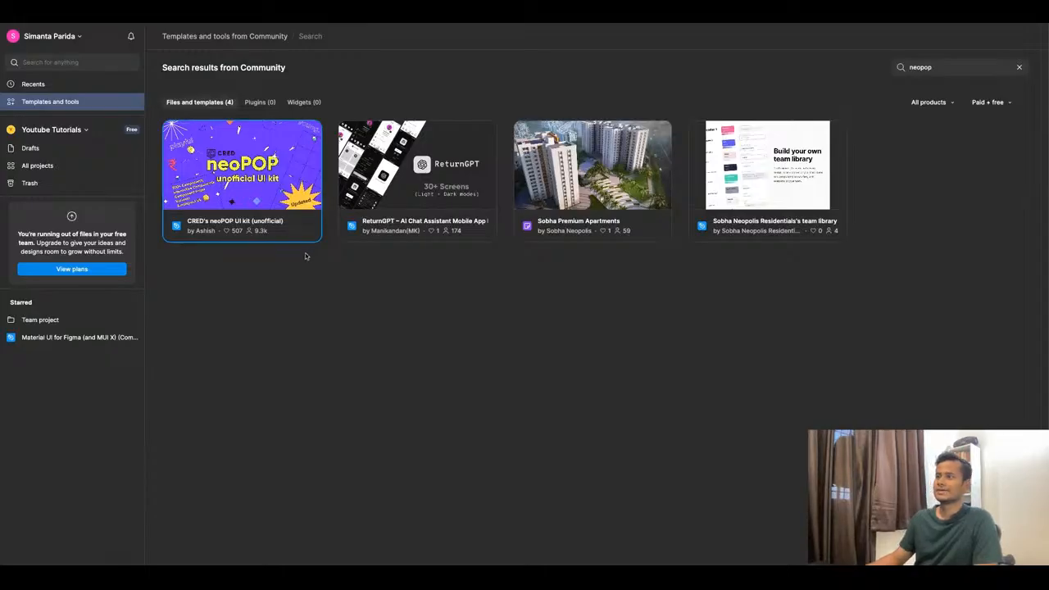
{"action": "double_click", "coordinate": [236, 230]}
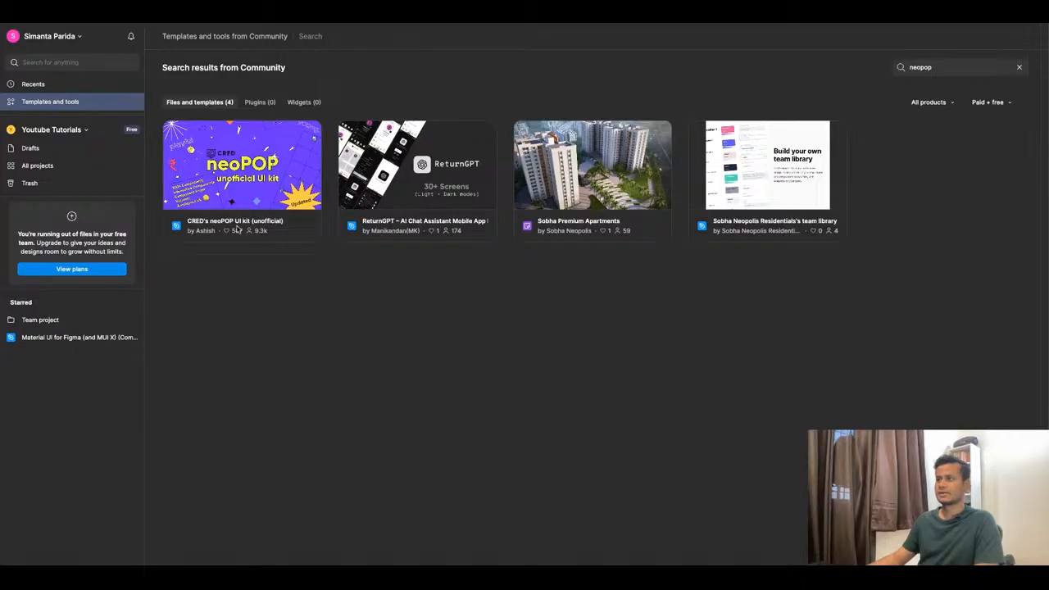
{"action": "left_click", "coordinate": [237, 230]}
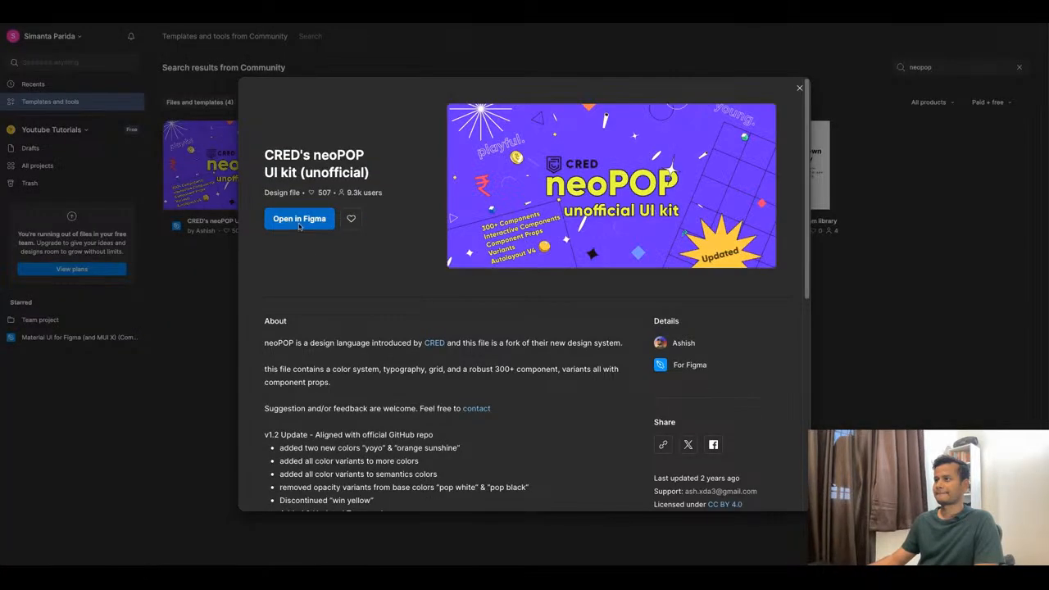
Open the neoPOP UI kit as a drafts file and switch to its Components page.
{"action": "left_click", "coordinate": [310, 222]}
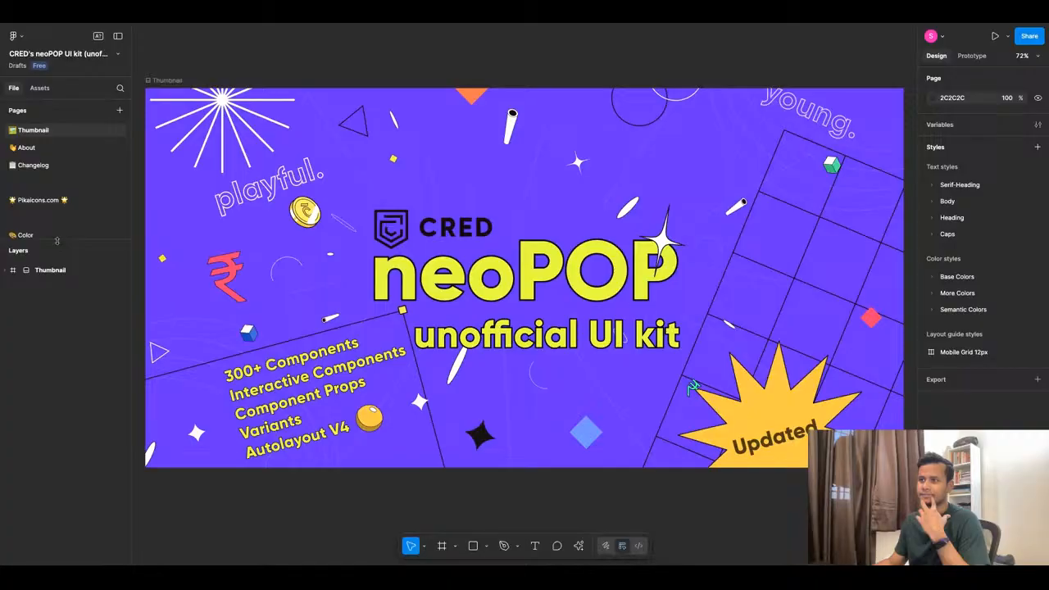
{"action": "left_click_drag", "start_coordinate": [57, 241], "coordinate": [57, 425]}
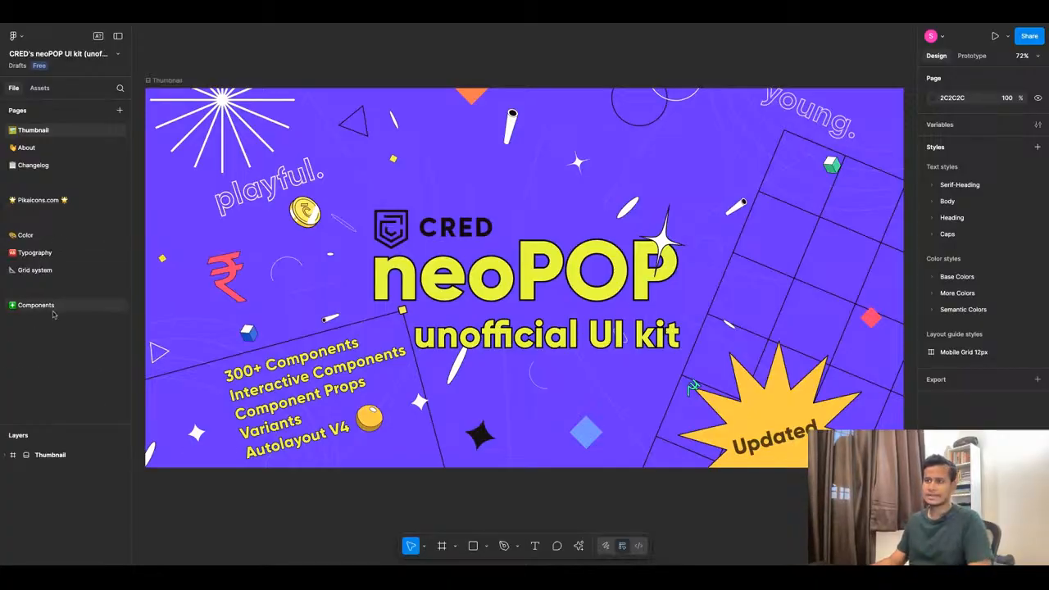
{"action": "left_click", "coordinate": [83, 305]}
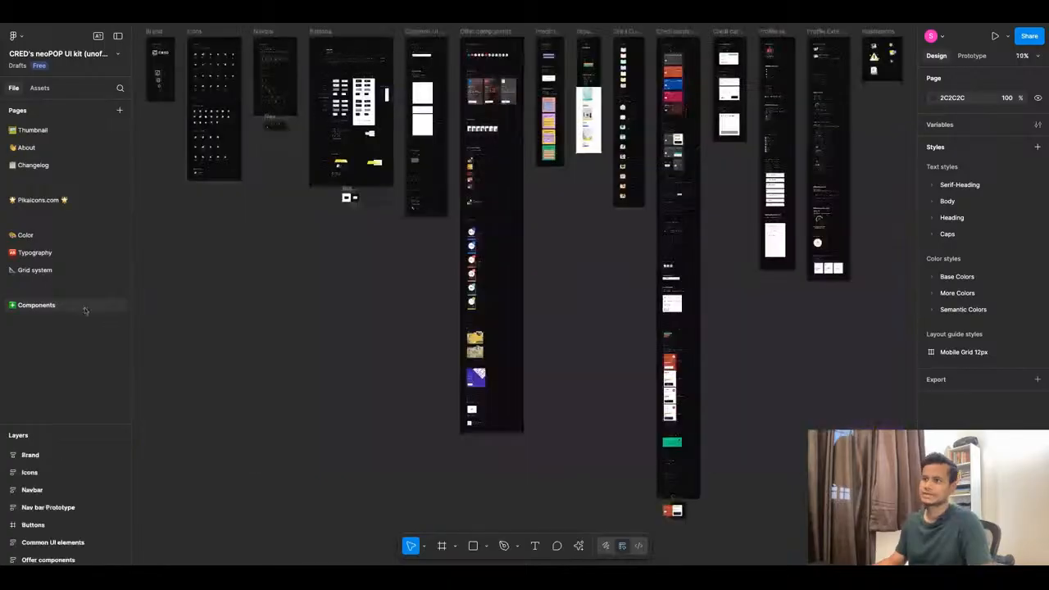
Zoom around the Components page to view the Brand, Icons, Navbar, Buttons and offer frames.
{"action": "scroll", "coordinate": [410, 381], "scroll_direction": "up", "scroll_amount": 2}
{"action": "scroll", "coordinate": [726, 333], "scroll_direction": "down", "scroll_amount": 3}
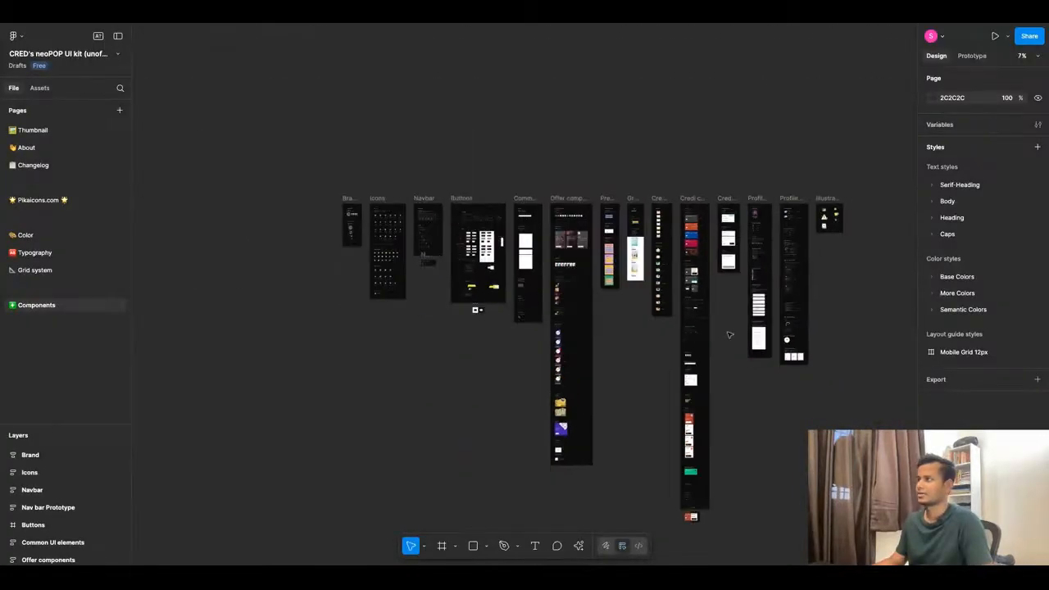
{"action": "scroll", "coordinate": [348, 240], "scroll_direction": "up", "scroll_amount": 5}
{"action": "scroll", "coordinate": [405, 155], "scroll_direction": "up", "scroll_amount": 3}
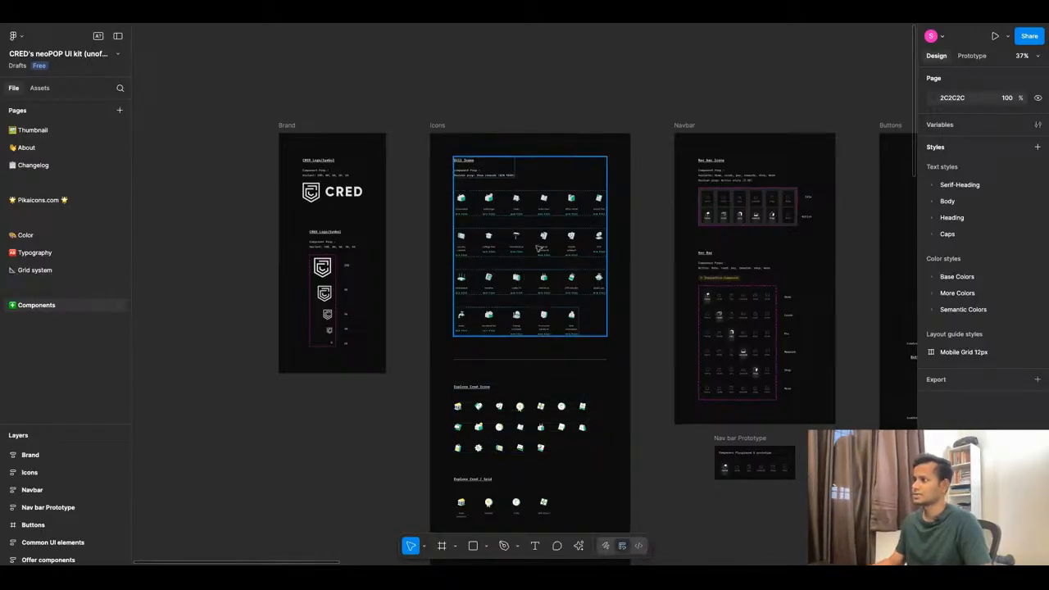
{"action": "scroll", "coordinate": [539, 247], "scroll_direction": "up", "scroll_amount": 3}
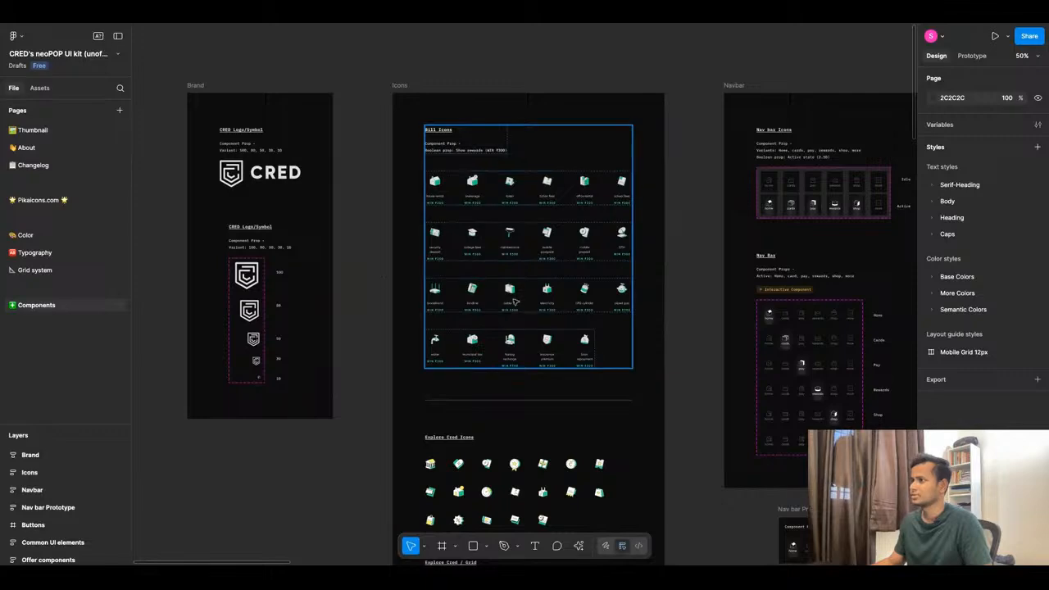
{"action": "scroll", "coordinate": [522, 263], "scroll_direction": "down", "scroll_amount": 3}
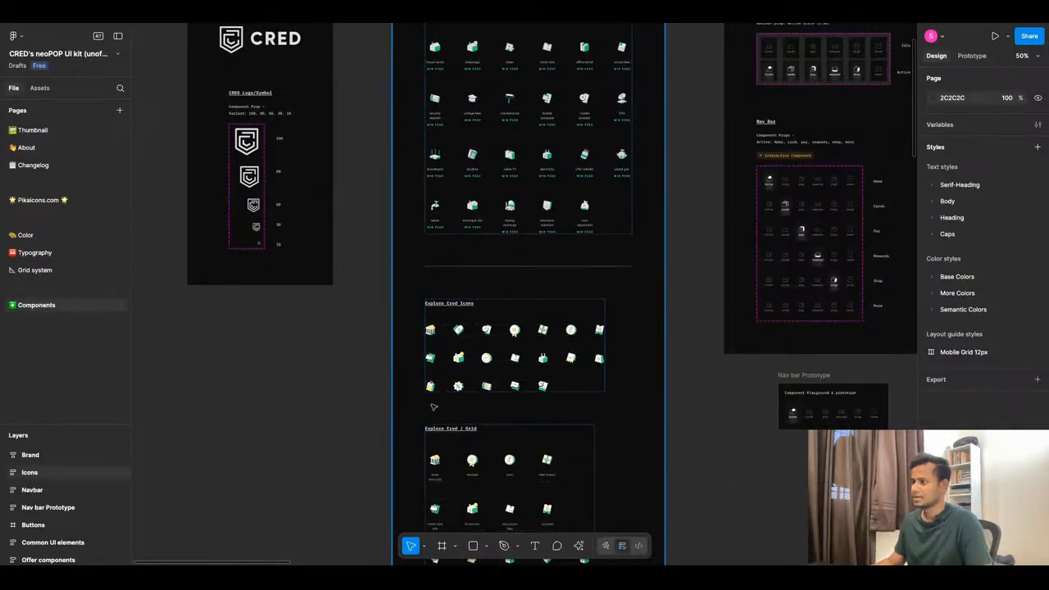
{"action": "scroll", "coordinate": [429, 372], "scroll_direction": "down", "scroll_amount": 10}
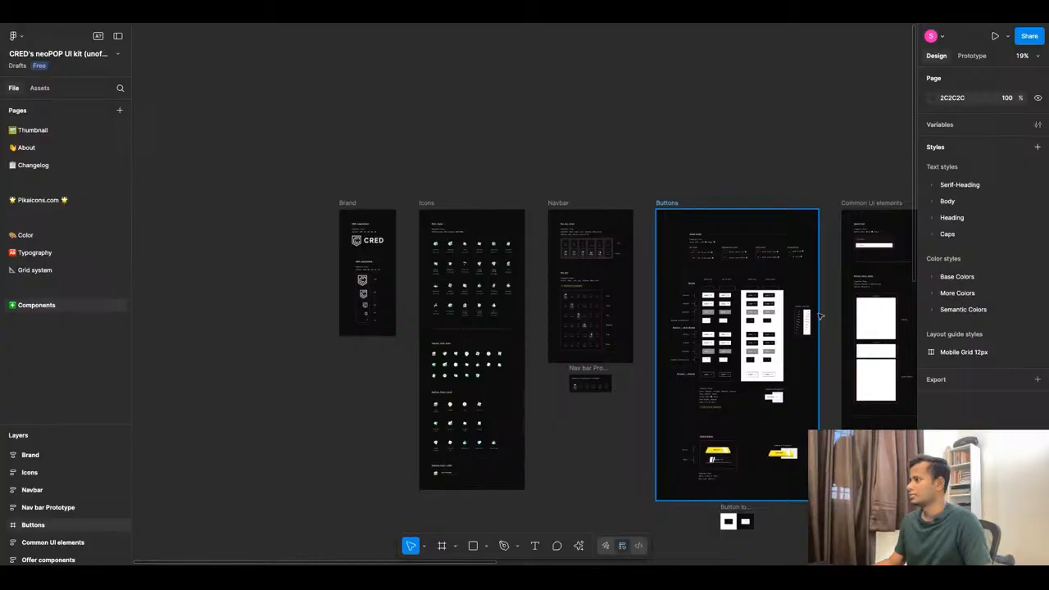
{"action": "scroll", "coordinate": [820, 315], "scroll_direction": "up", "scroll_amount": 15}
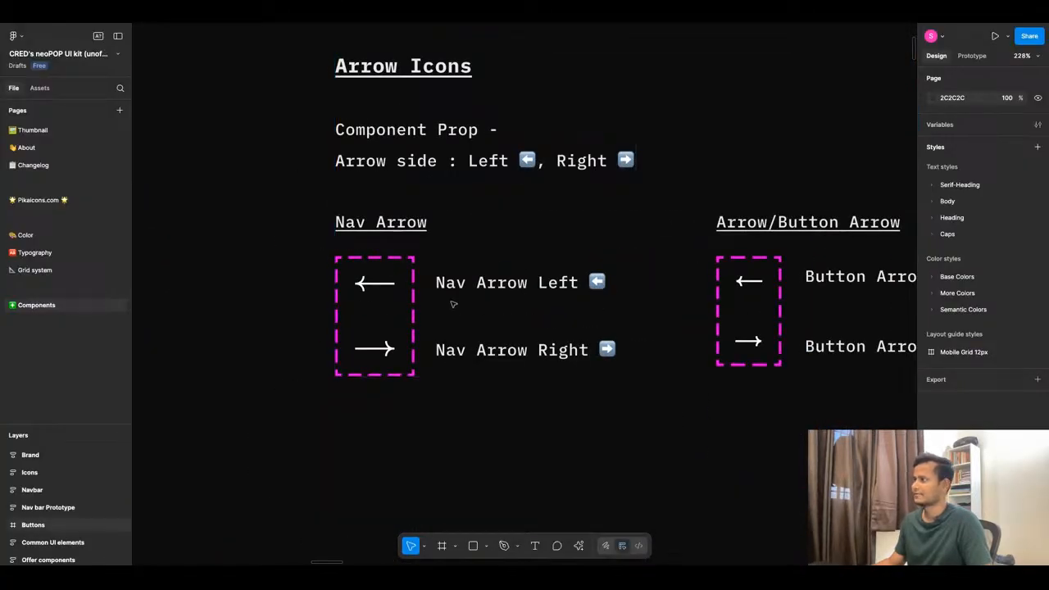
{"action": "scroll", "coordinate": [453, 304], "scroll_direction": "down", "scroll_amount": 10}
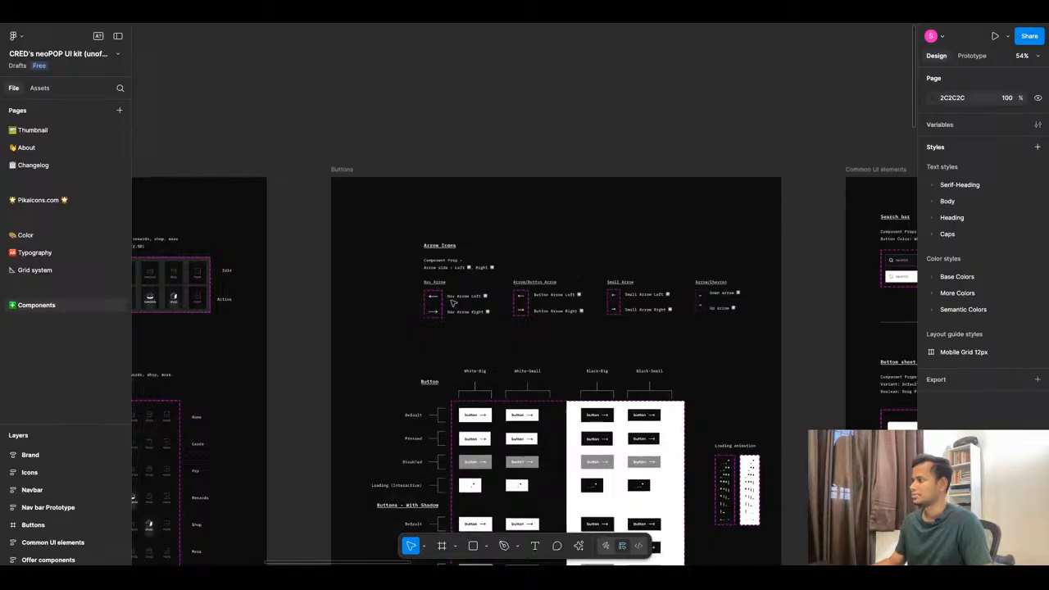
{"action": "scroll", "coordinate": [451, 300], "scroll_direction": "down", "scroll_amount": 7}
{"action": "scroll", "coordinate": [741, 305], "scroll_direction": "up", "scroll_amount": 9}
{"action": "scroll", "coordinate": [669, 256], "scroll_direction": "down", "scroll_amount": 5}
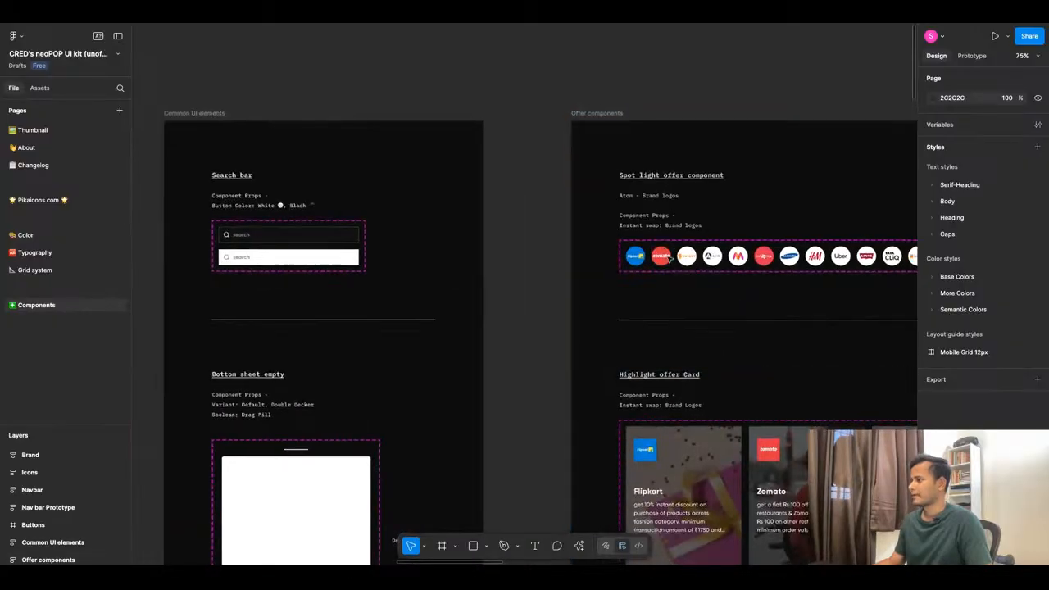
{"action": "scroll", "coordinate": [525, 302], "scroll_direction": "down", "scroll_amount": 5}
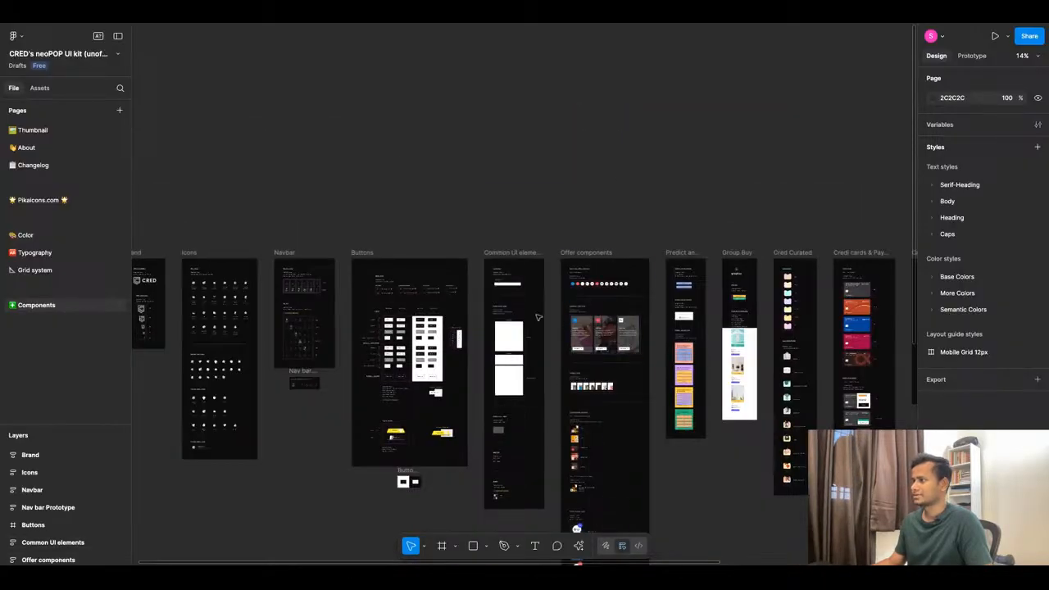
Review the Color page swatches, then switch to the Typography page with Gilroy and Cirka scales.
{"action": "left_click", "coordinate": [25, 235]}
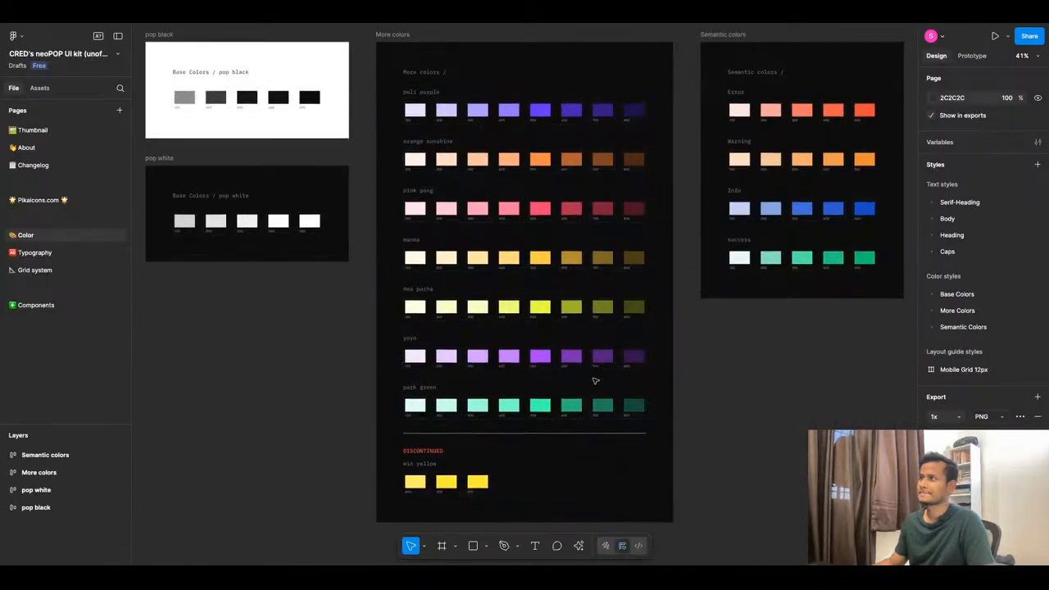
{"action": "scroll", "coordinate": [574, 369], "scroll_direction": "up", "scroll_amount": 2}
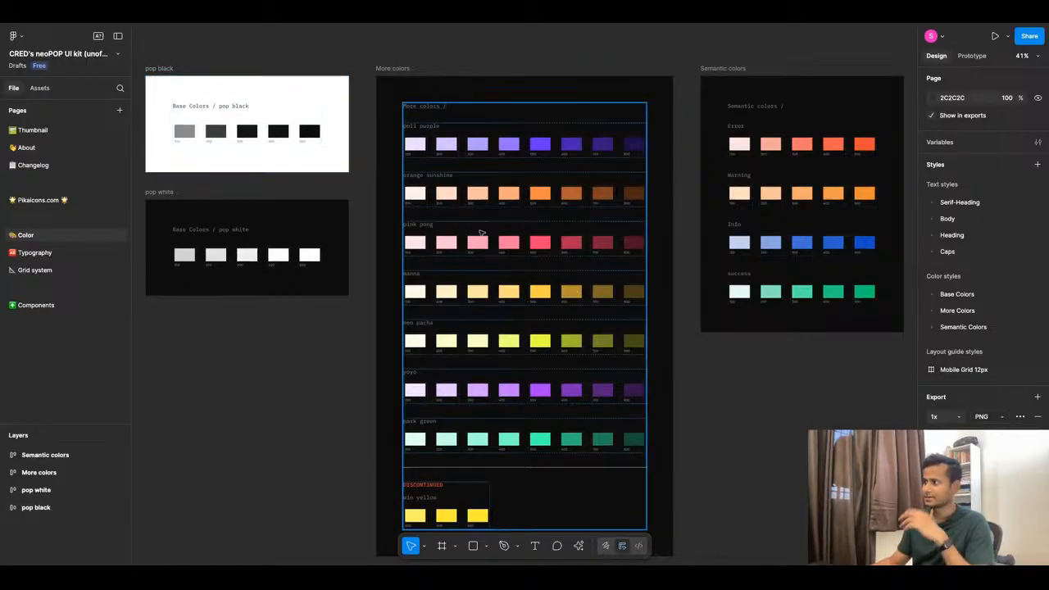
{"action": "scroll", "coordinate": [538, 270], "scroll_direction": "down", "scroll_amount": 5}
{"action": "scroll", "coordinate": [537, 285], "scroll_direction": "up", "scroll_amount": 3}
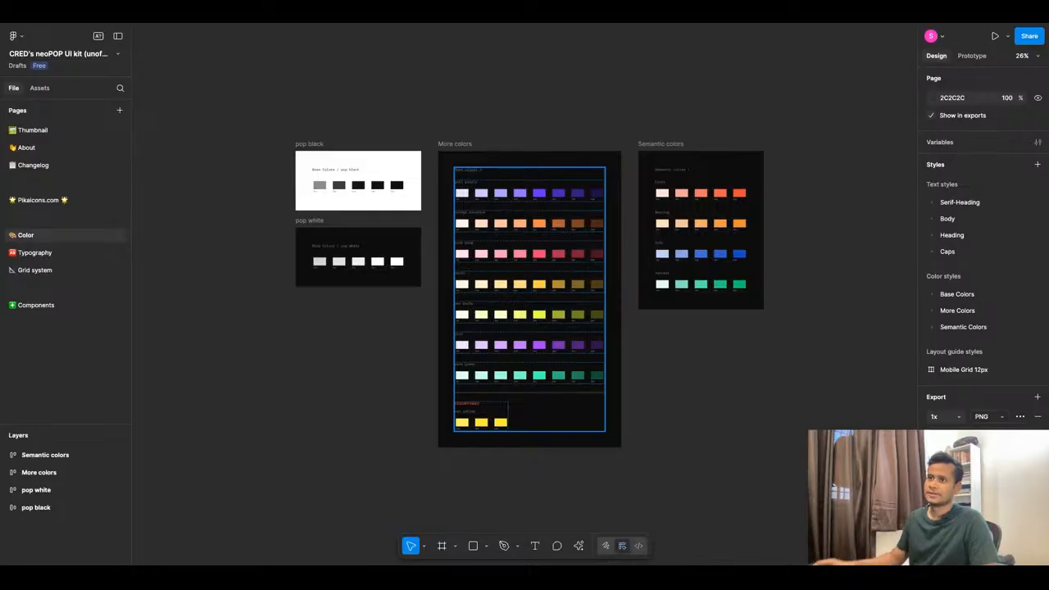
{"action": "left_click", "coordinate": [65, 255]}
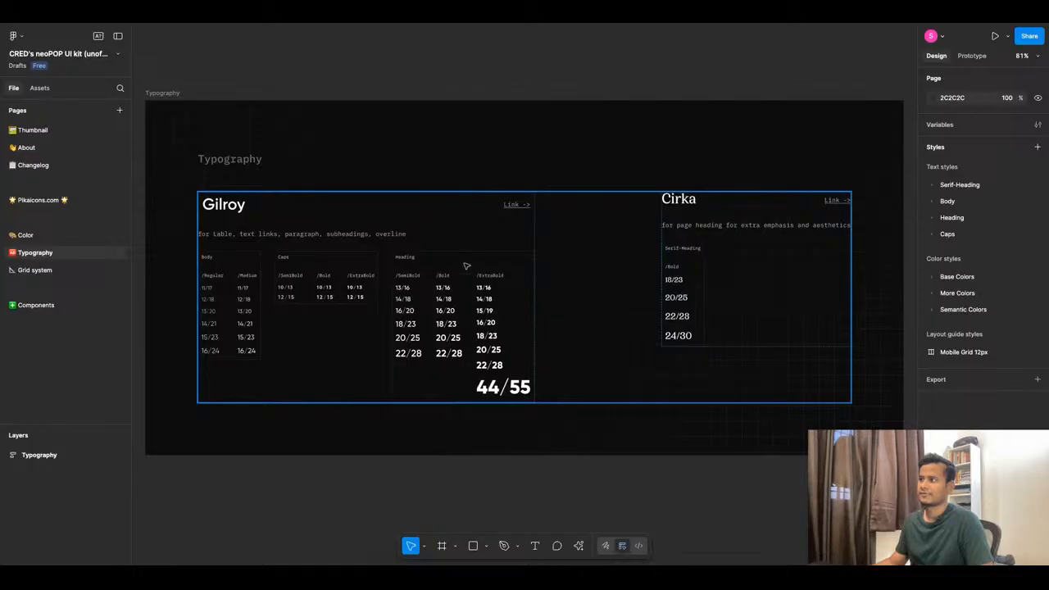
{"action": "scroll", "coordinate": [468, 239], "scroll_direction": "down", "scroll_amount": 5}
Move the Typography frame on the Style Guide page up to X 24, Y -760.
{"action": "left_click", "coordinate": [288, 162]}
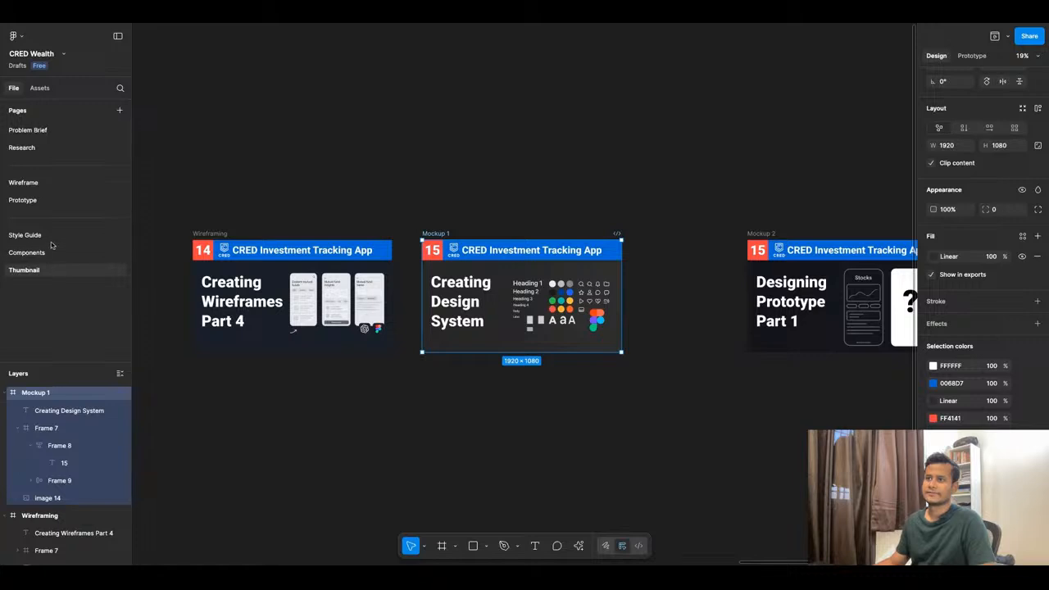
{"action": "left_click", "coordinate": [47, 236]}
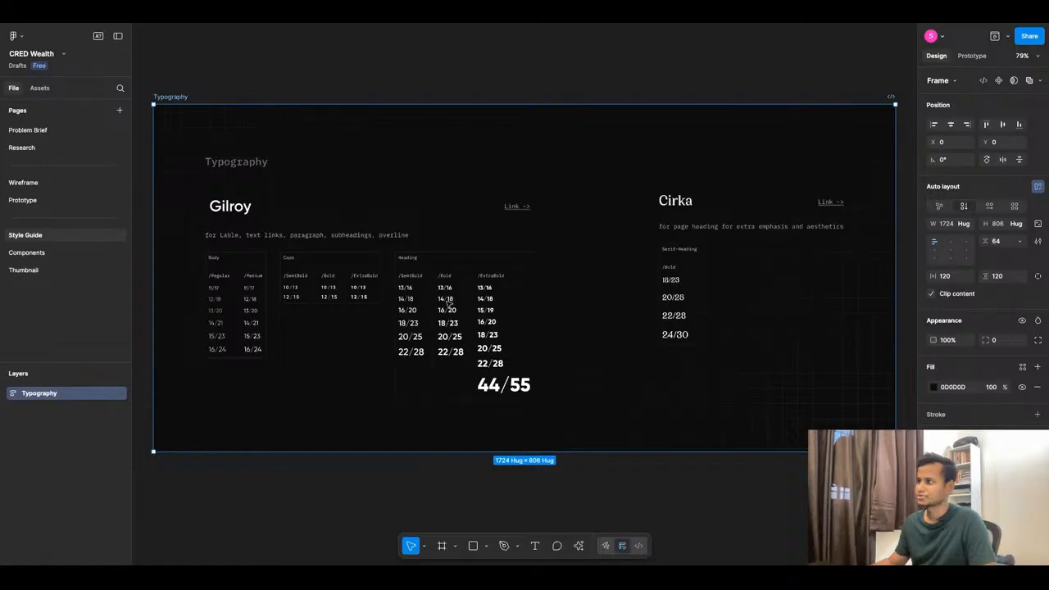
{"action": "scroll", "coordinate": [483, 315], "scroll_direction": "down", "scroll_amount": 5}
{"action": "left_click_drag", "start_coordinate": [485, 251], "coordinate": [490, 130]}
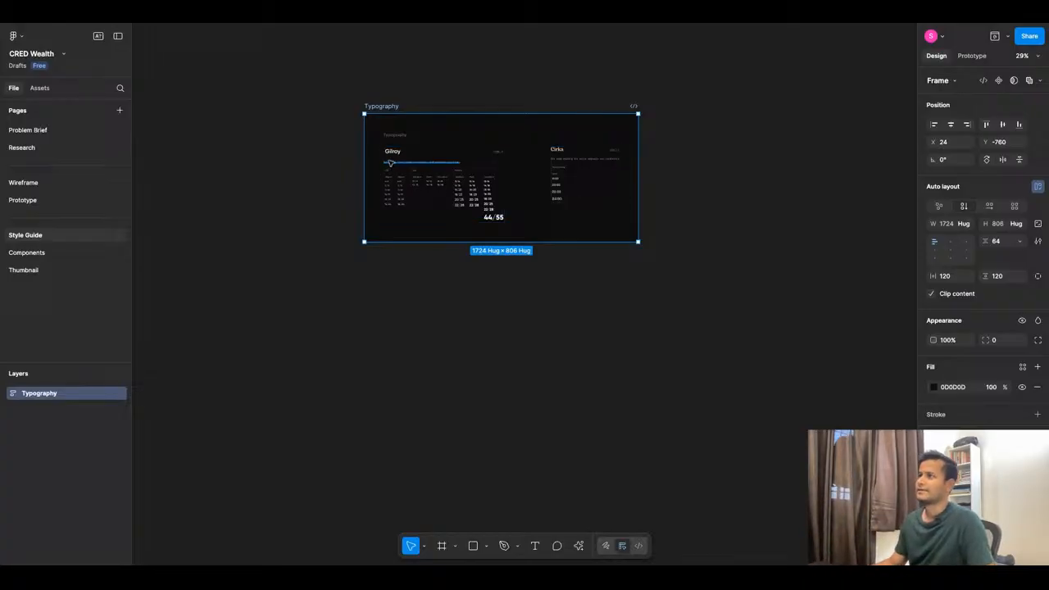
Hide the side panels, deselect the Typography frame and move to empty canvas beside it.
{"action": "scroll", "coordinate": [408, 155], "scroll_direction": "up", "scroll_amount": 1}
{"action": "scroll", "coordinate": [408, 156], "scroll_direction": "up", "scroll_amount": 2}
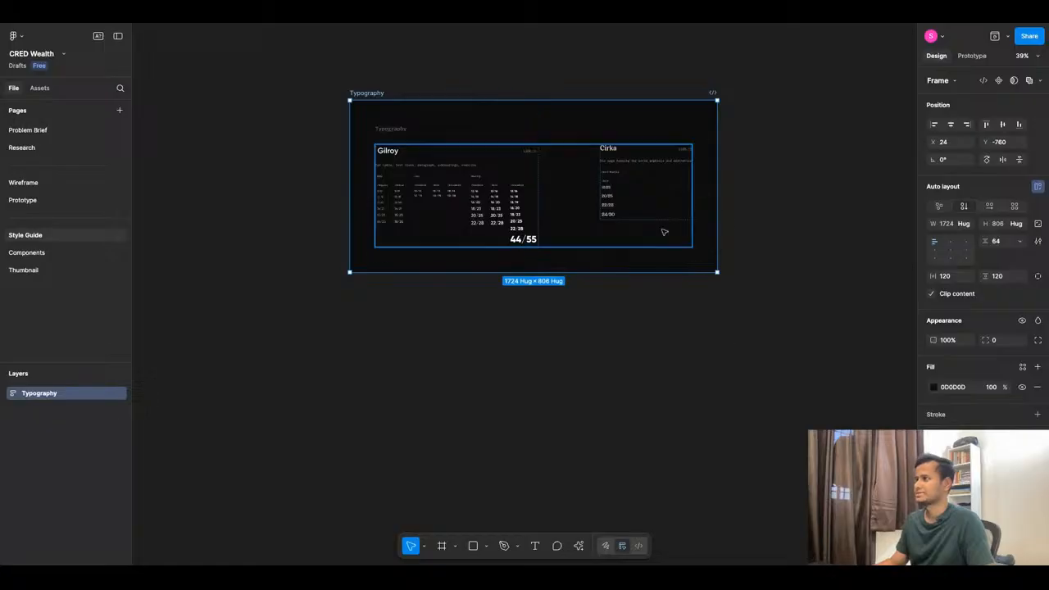
{"action": "scroll", "coordinate": [558, 151], "scroll_direction": "up", "scroll_amount": 3}
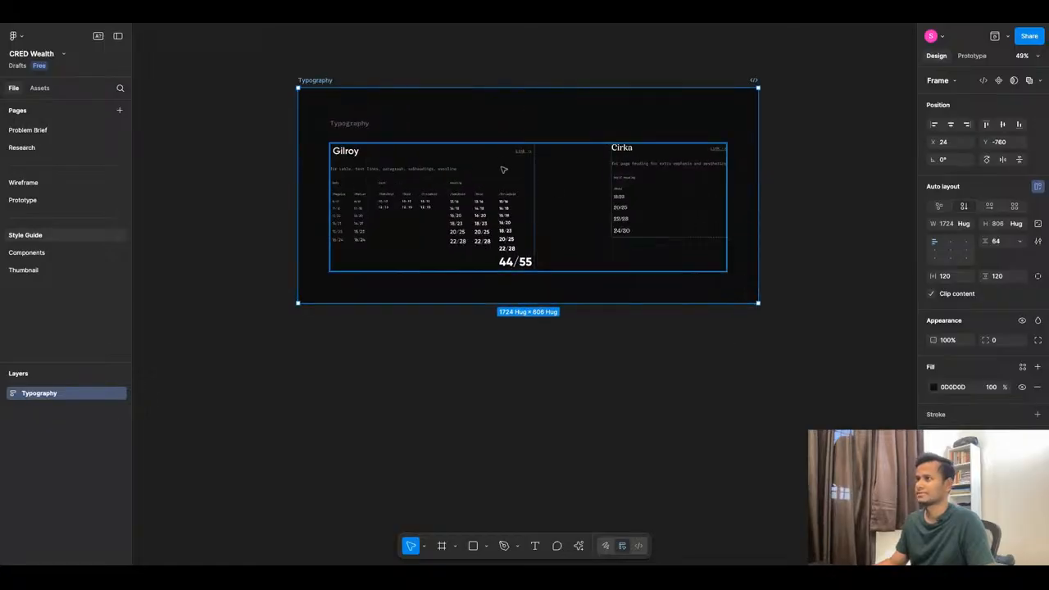
{"action": "left_click", "coordinate": [117, 37]}
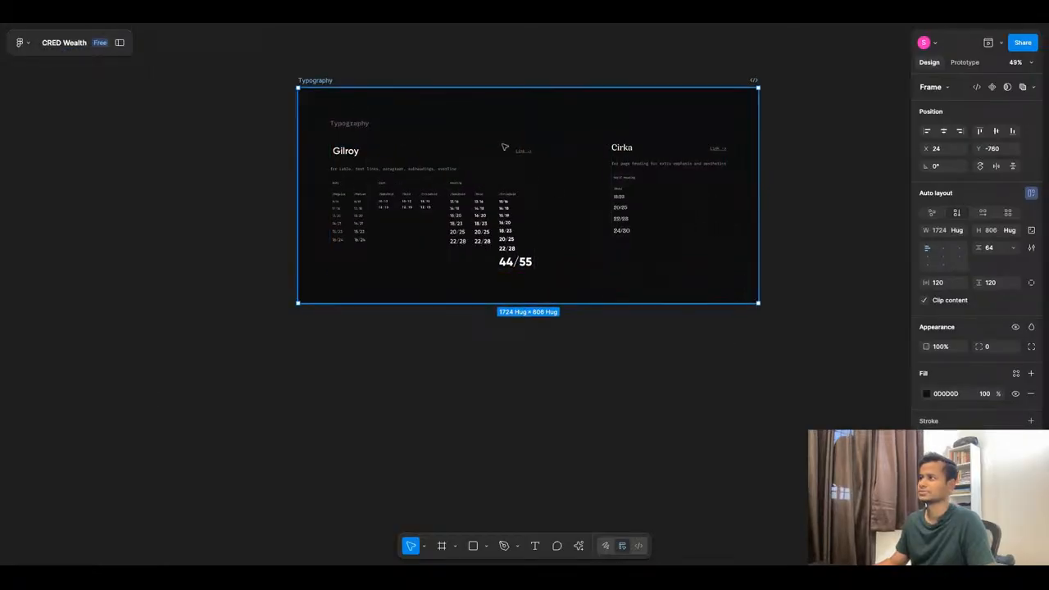
{"action": "scroll", "coordinate": [503, 146], "scroll_direction": "up", "scroll_amount": 2}
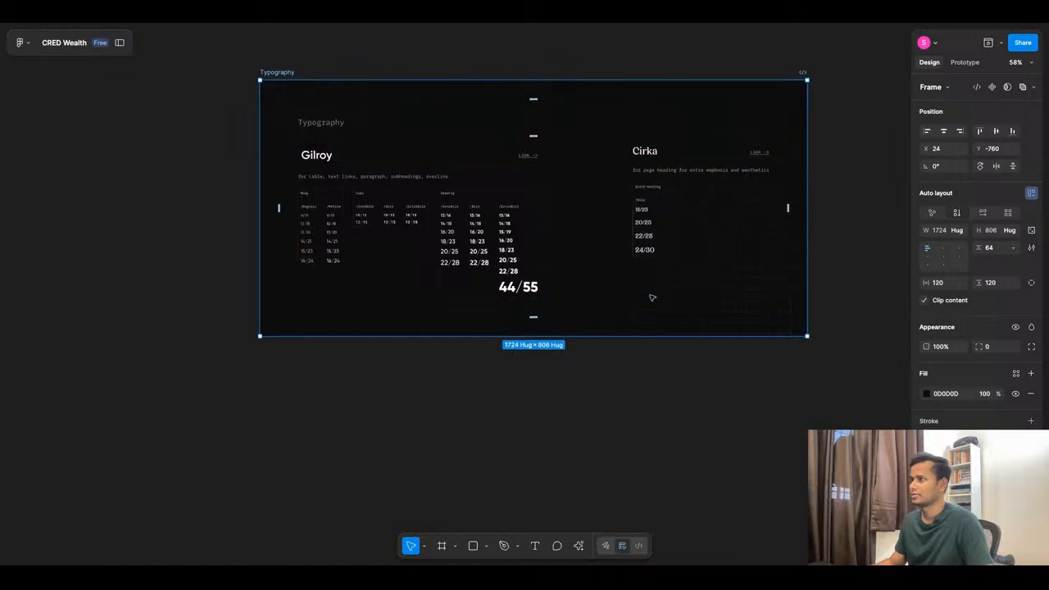
{"action": "scroll", "coordinate": [631, 246], "scroll_direction": "up", "scroll_amount": 2}
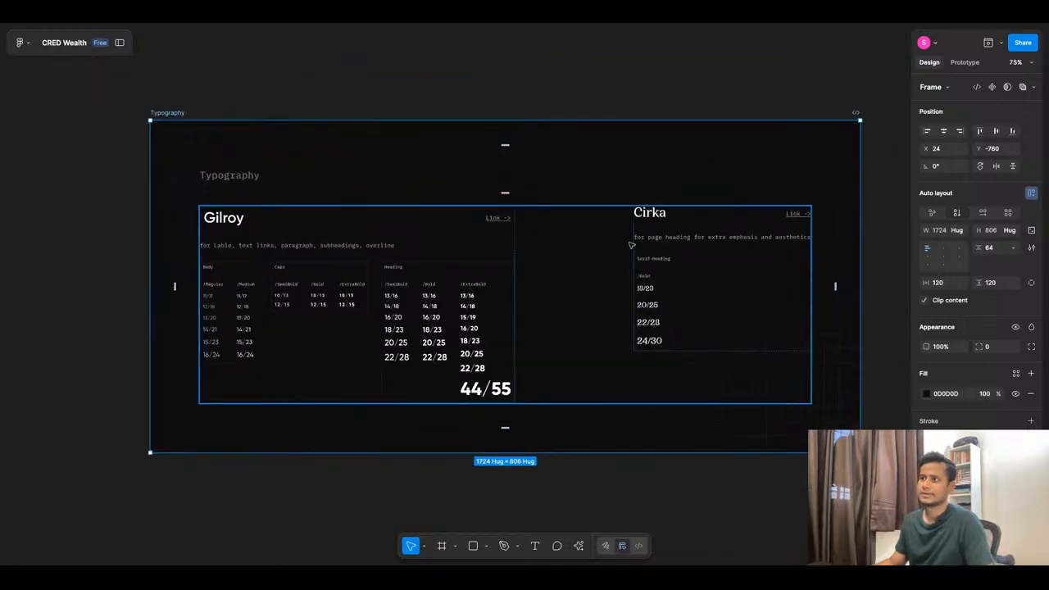
{"action": "scroll", "coordinate": [427, 193], "scroll_direction": "down", "scroll_amount": 3}
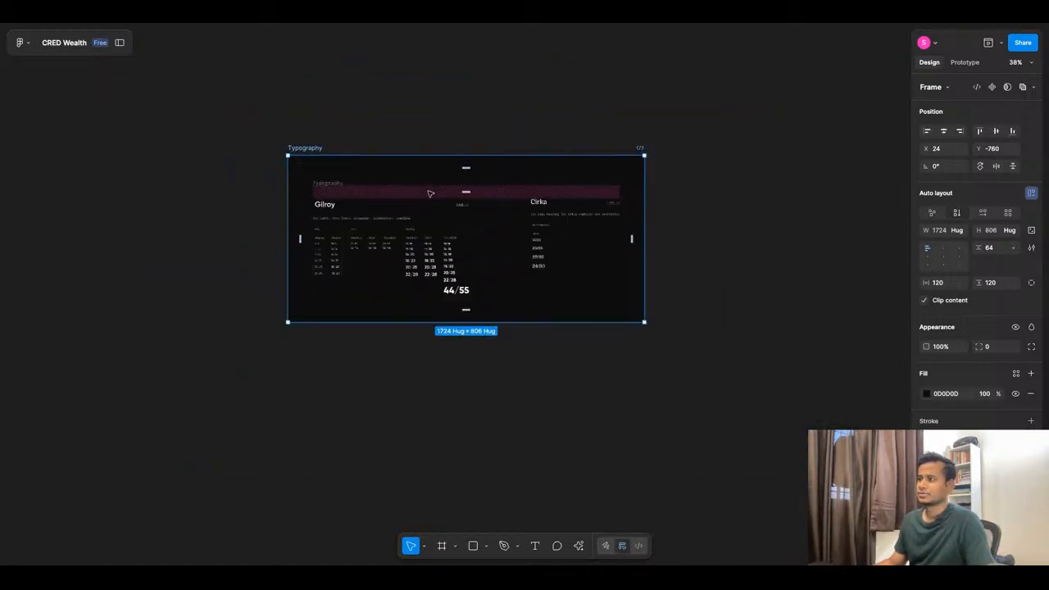
{"action": "left_click", "coordinate": [371, 355]}
{"action": "scroll", "coordinate": [359, 379], "scroll_direction": "down", "scroll_amount": 5}
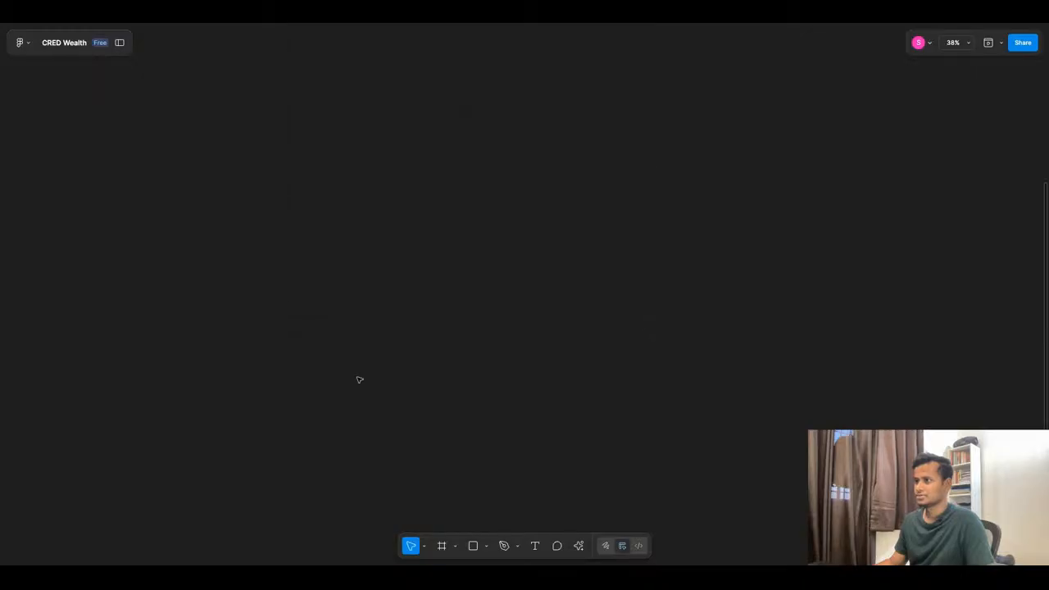
Launch the Typescales plugin from Recents and zoom to 89% on the Typography frame's Gilroy specs.
{"action": "left_click", "coordinate": [576, 546]}
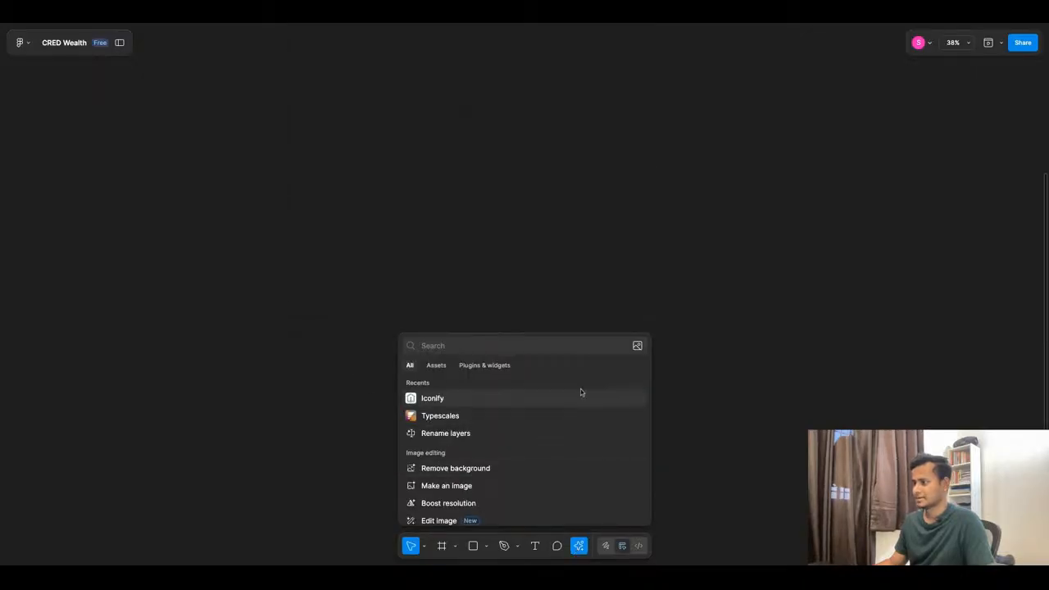
{"action": "left_click", "coordinate": [465, 420]}
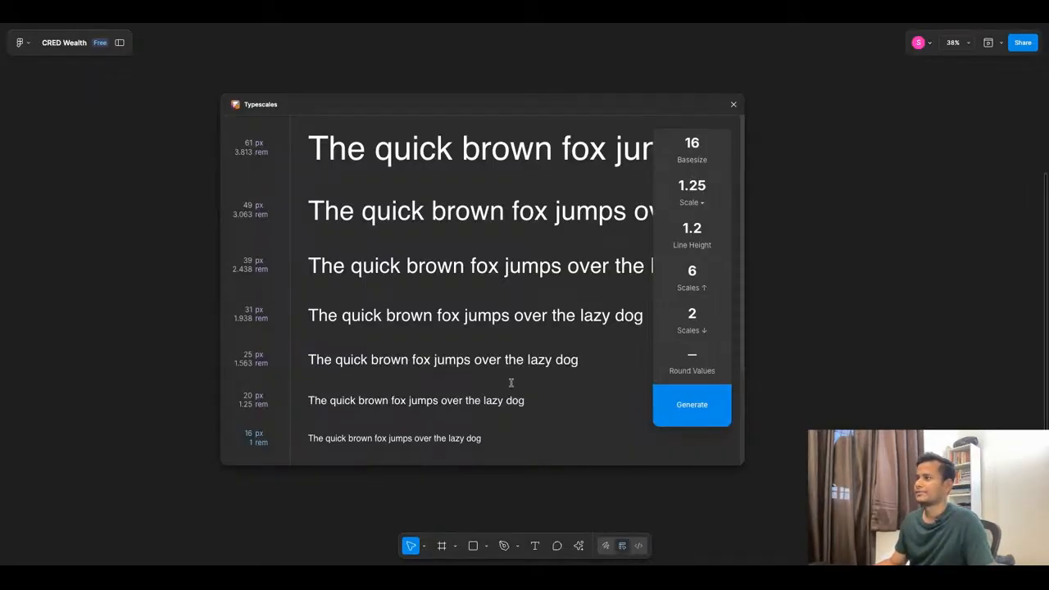
{"action": "scroll", "coordinate": [862, 363], "scroll_direction": "down", "scroll_amount": 5}
{"action": "scroll", "coordinate": [891, 317], "scroll_direction": "up", "scroll_amount": 3}
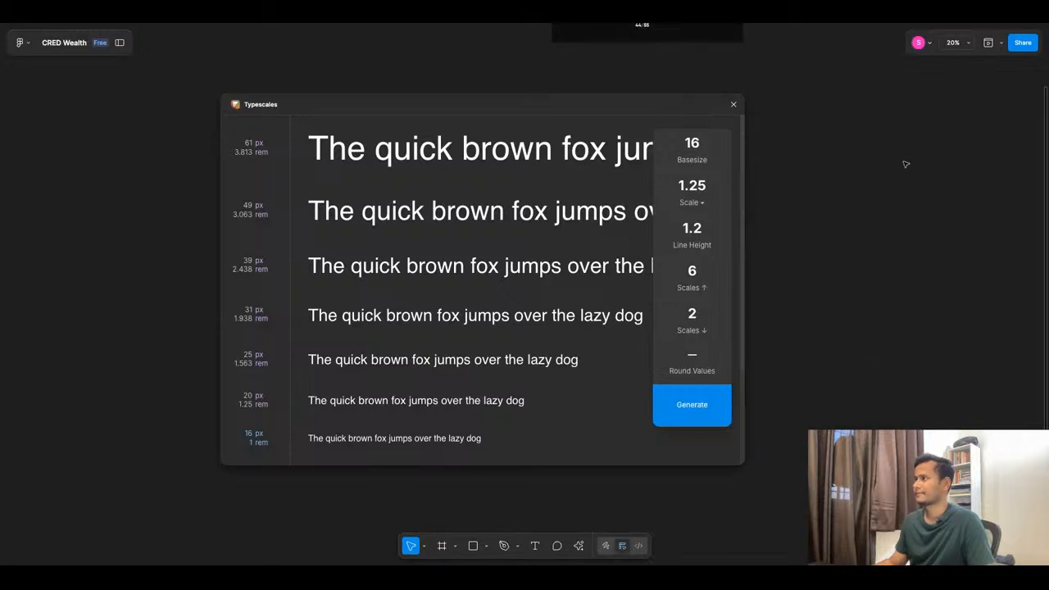
{"action": "scroll", "coordinate": [844, 150], "scroll_direction": "up", "scroll_amount": 10}
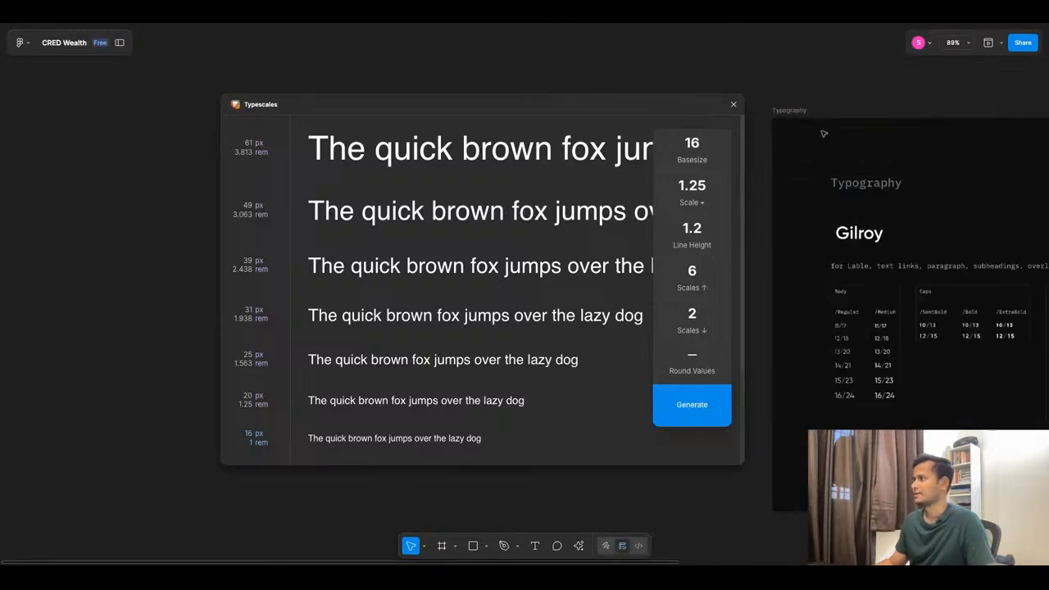
Set the Gilroy heading's font to Gilroy-Regular by searching 'gilroy' in the font picker.
{"action": "left_click", "coordinate": [871, 236]}
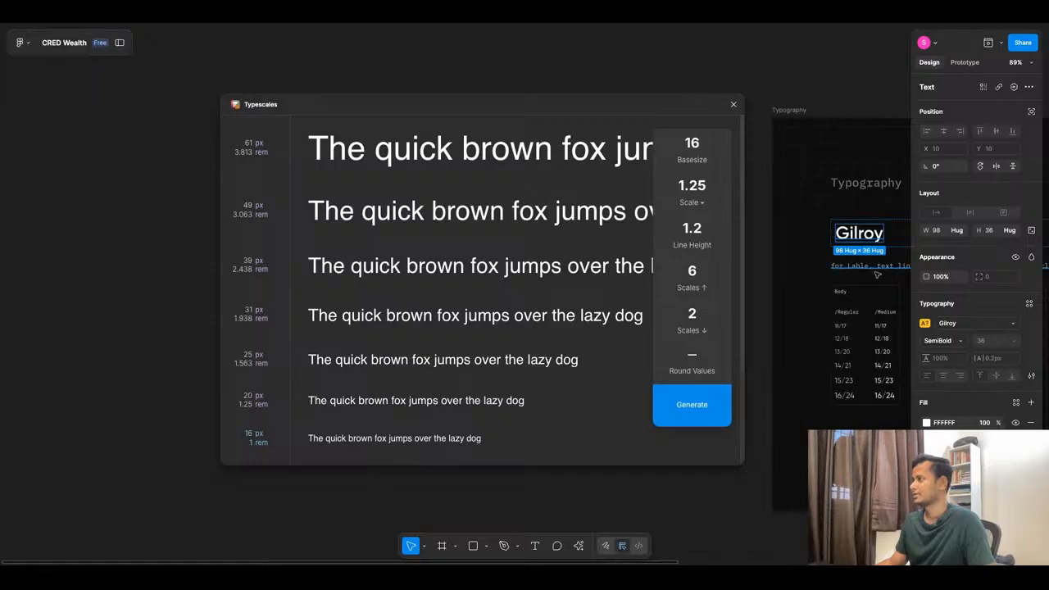
{"action": "left_click", "coordinate": [928, 327]}
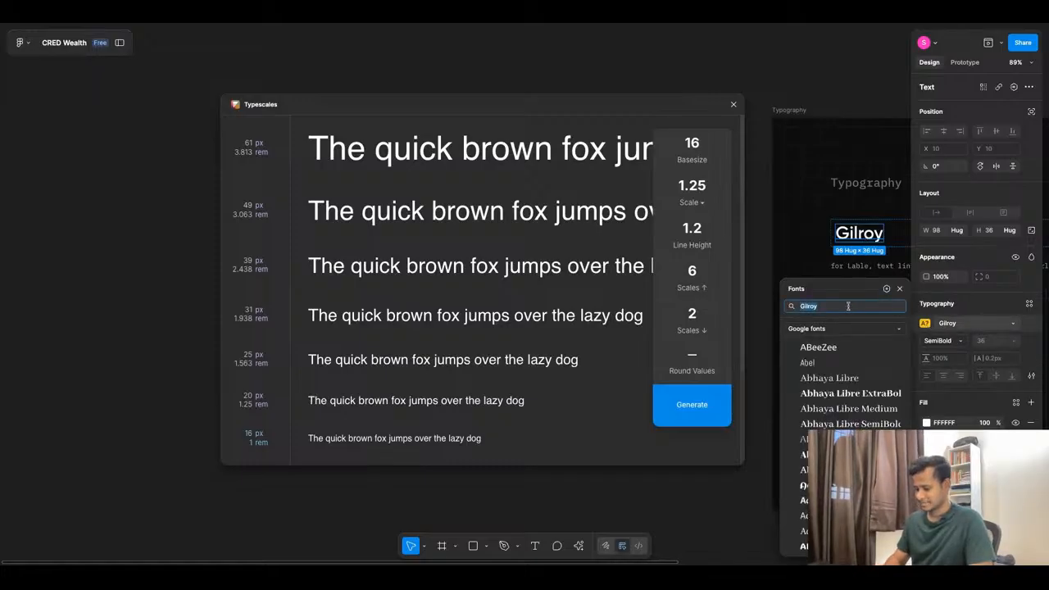
{"action": "type", "text": "gil"}
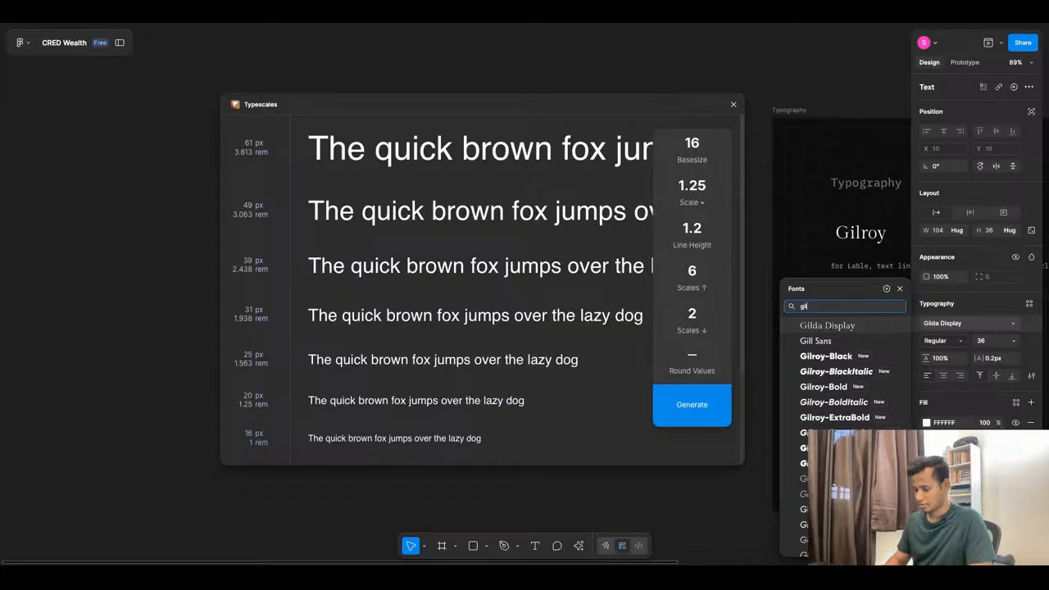
{"action": "type", "text": "roy"}
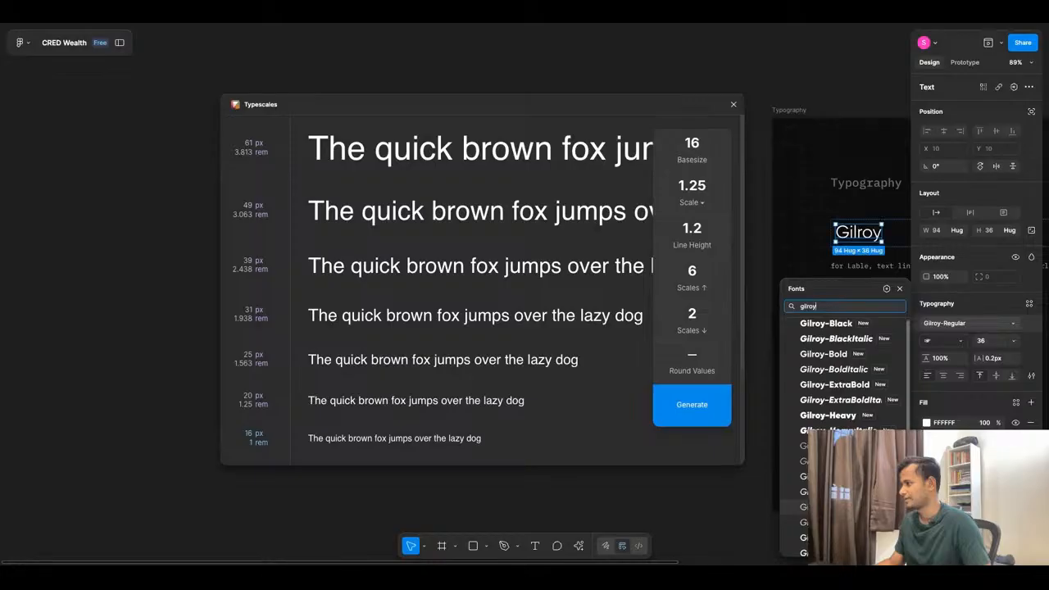
{"action": "left_click", "coordinate": [836, 507]}
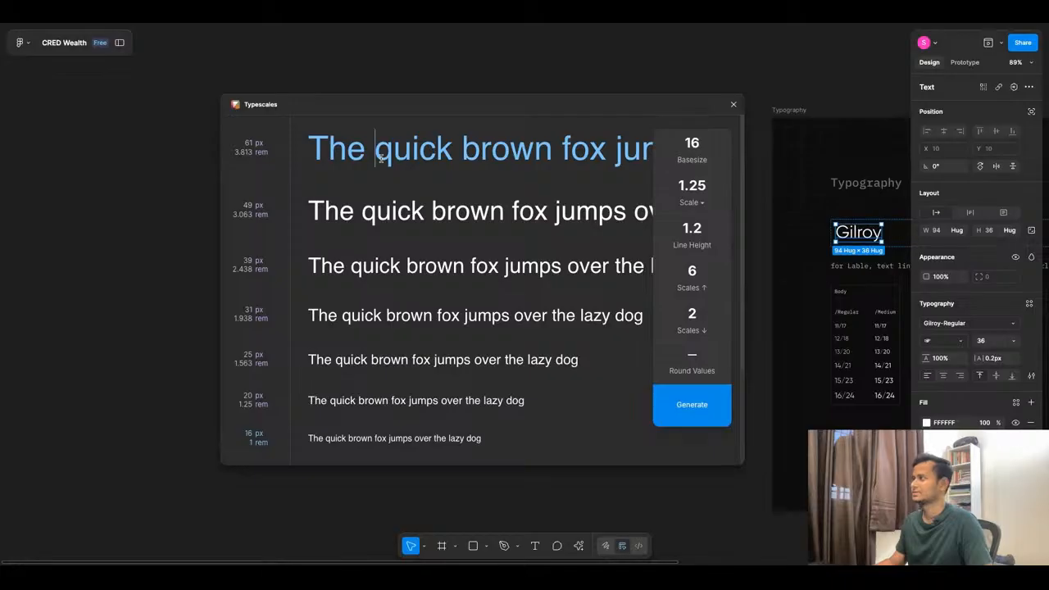
{"action": "left_click", "coordinate": [694, 204]}
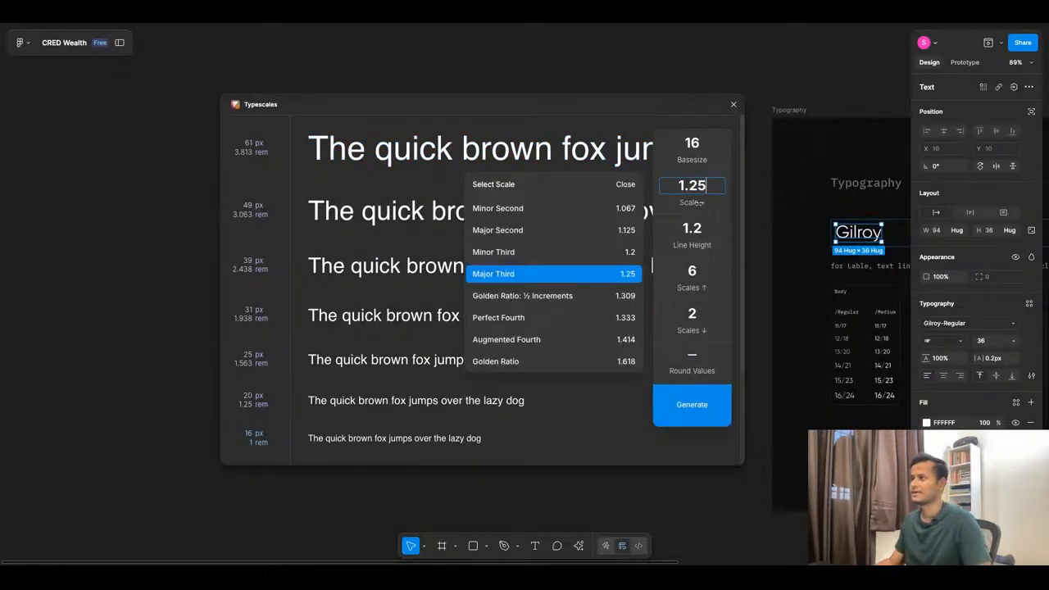
Choose the Golden Ratio ½ Increments scale and set line height to 1.5.
{"action": "left_click", "coordinate": [522, 295]}
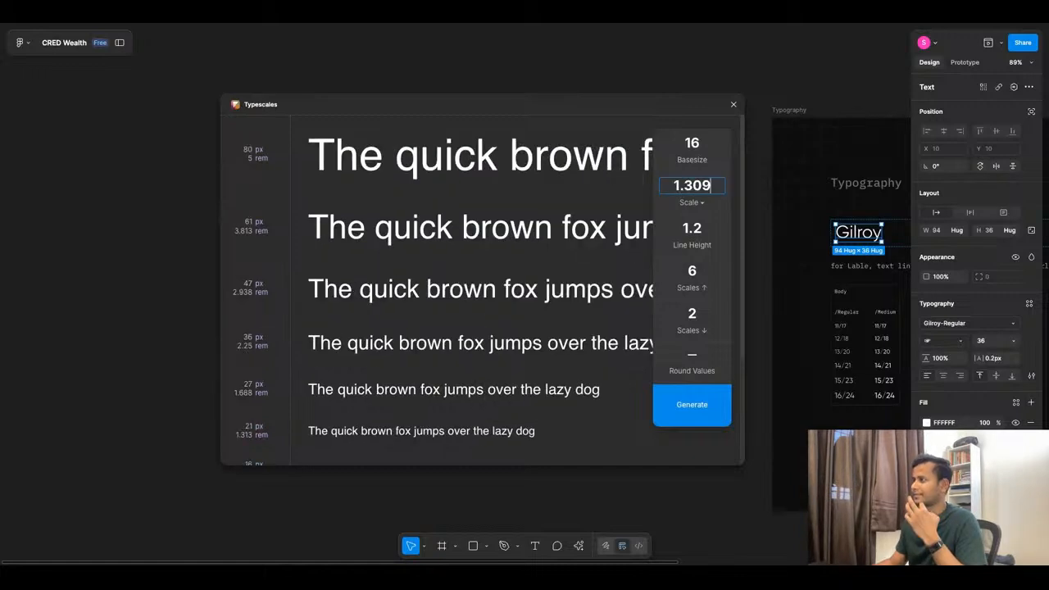
{"action": "left_click", "coordinate": [698, 243]}
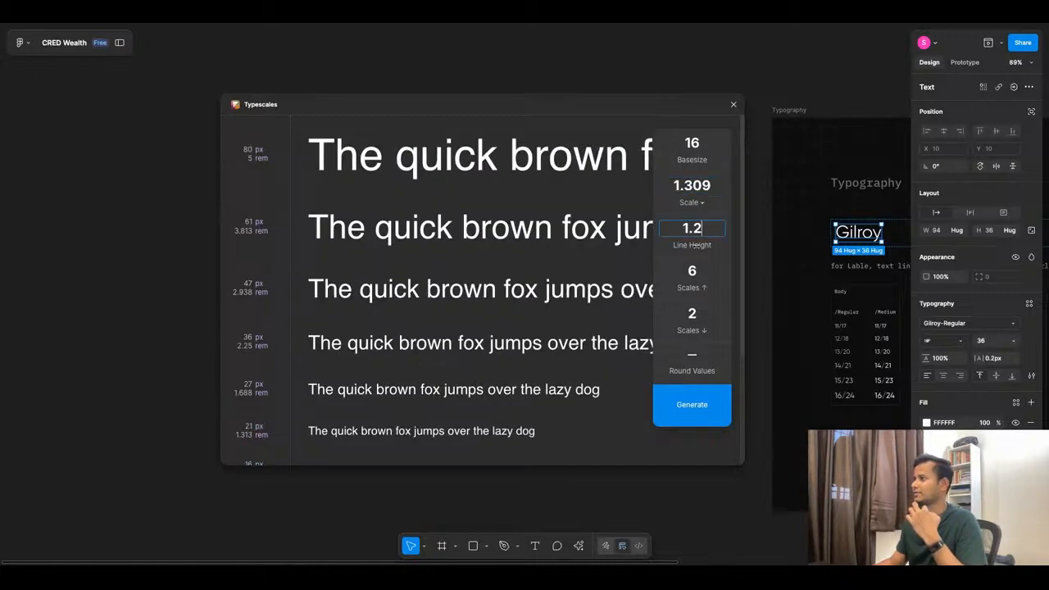
{"action": "key", "text": "BackSpace"}
{"action": "type", "text": "5"}
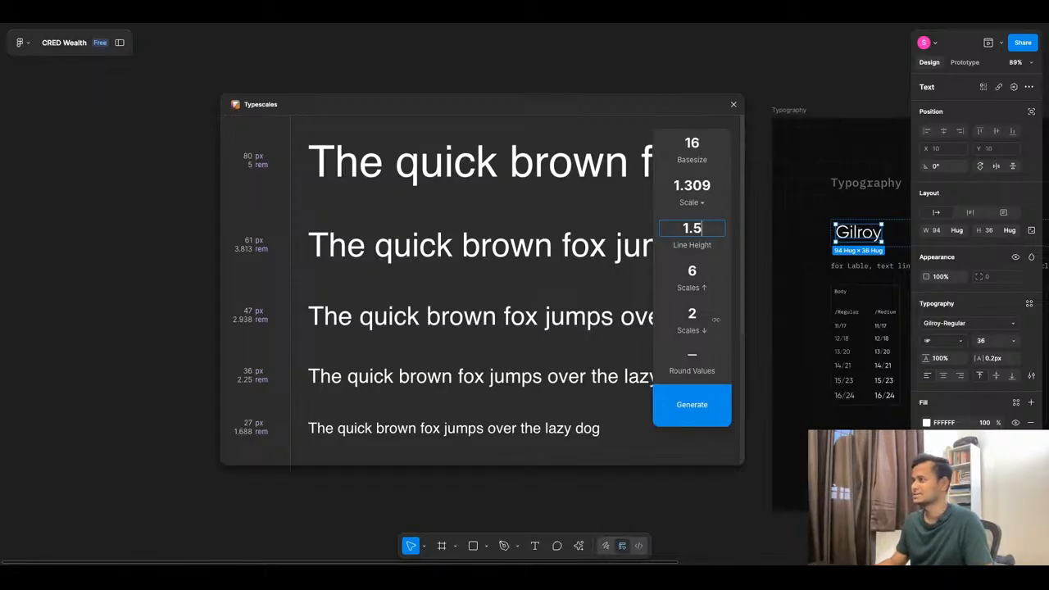
Set Scales ↑ to 3 steps above base and Scales ↓ to 2 steps below.
{"action": "left_click", "coordinate": [695, 273]}
{"action": "key", "text": "Down"}
{"action": "key", "text": "Down"}
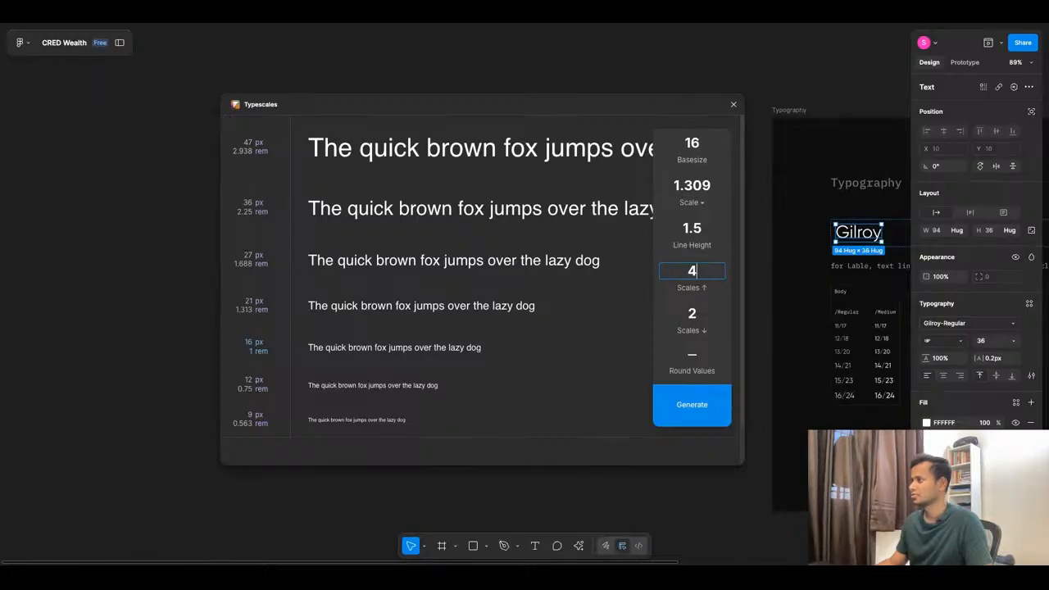
{"action": "key", "text": "Down"}
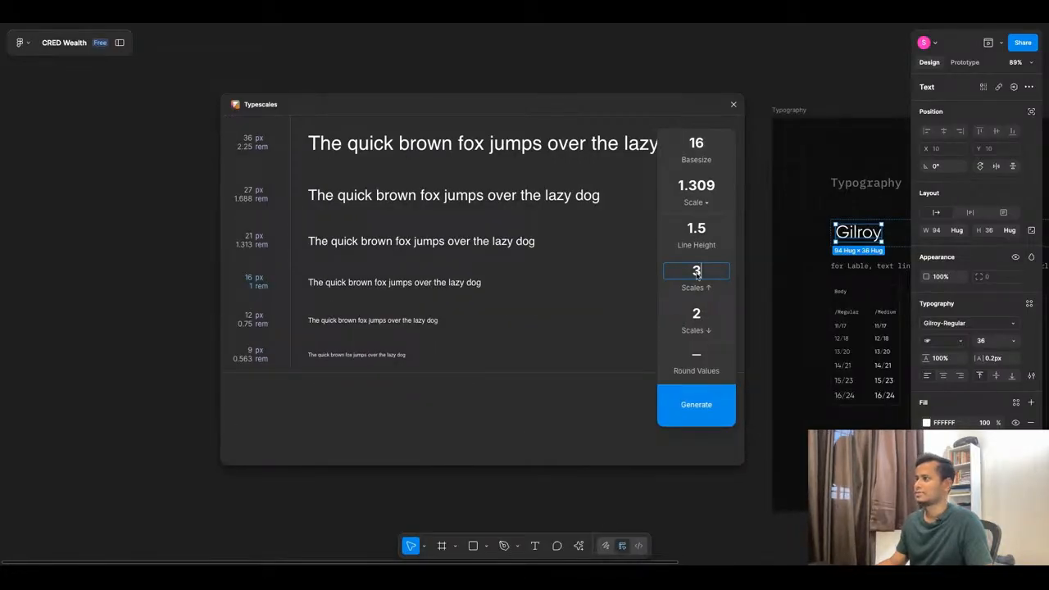
{"action": "key", "text": "Up"}
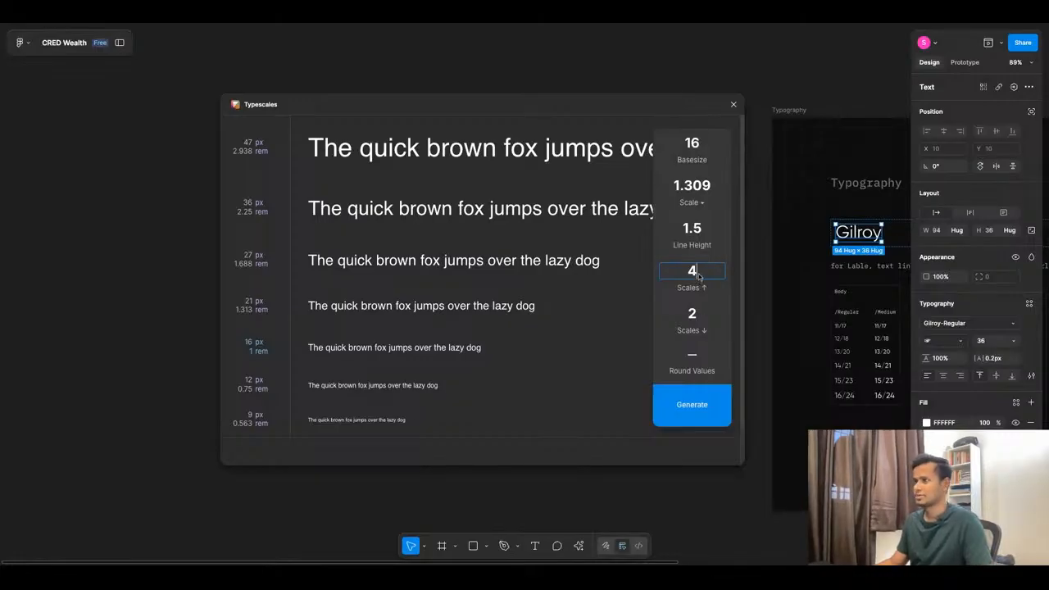
{"action": "key", "text": "BackSpace"}
{"action": "type", "text": "0"}
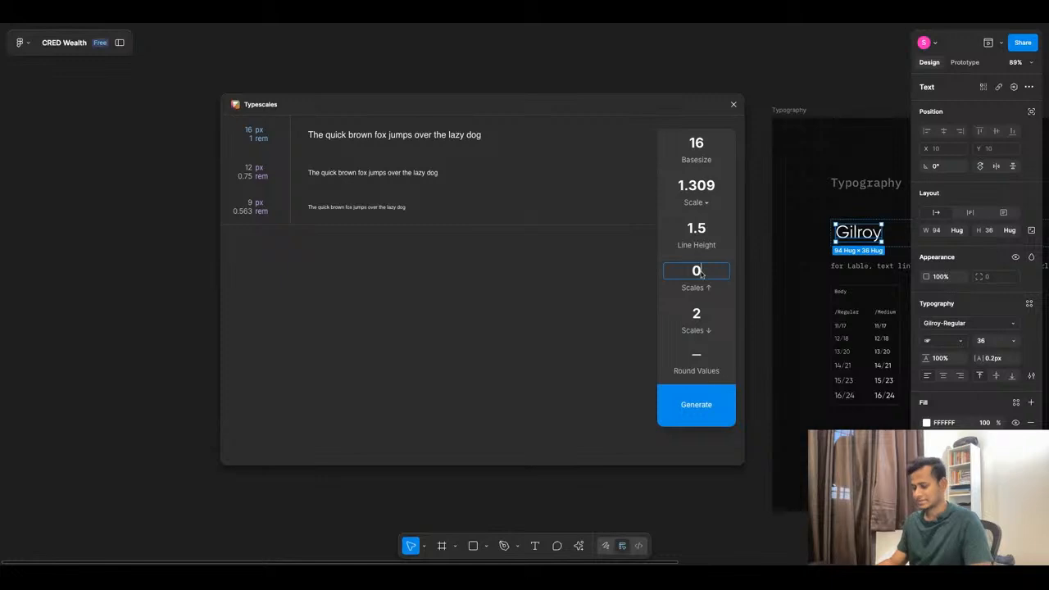
{"action": "type", "text": "3"}
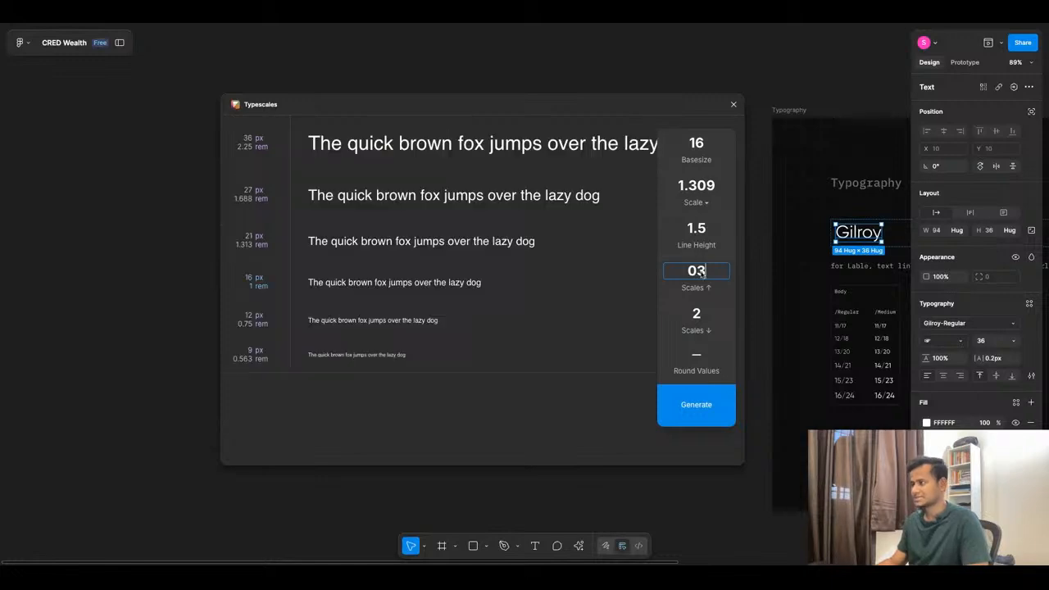
{"action": "left_click", "coordinate": [703, 319]}
{"action": "key", "text": "BackSpace"}
{"action": "type", "text": "3"}
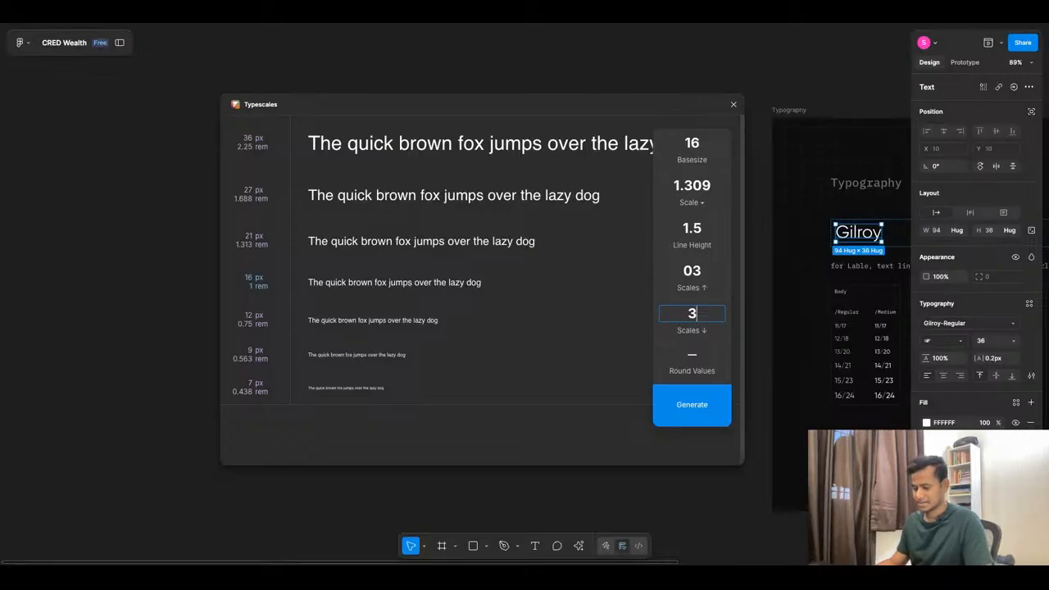
{"action": "key", "text": "Down"}
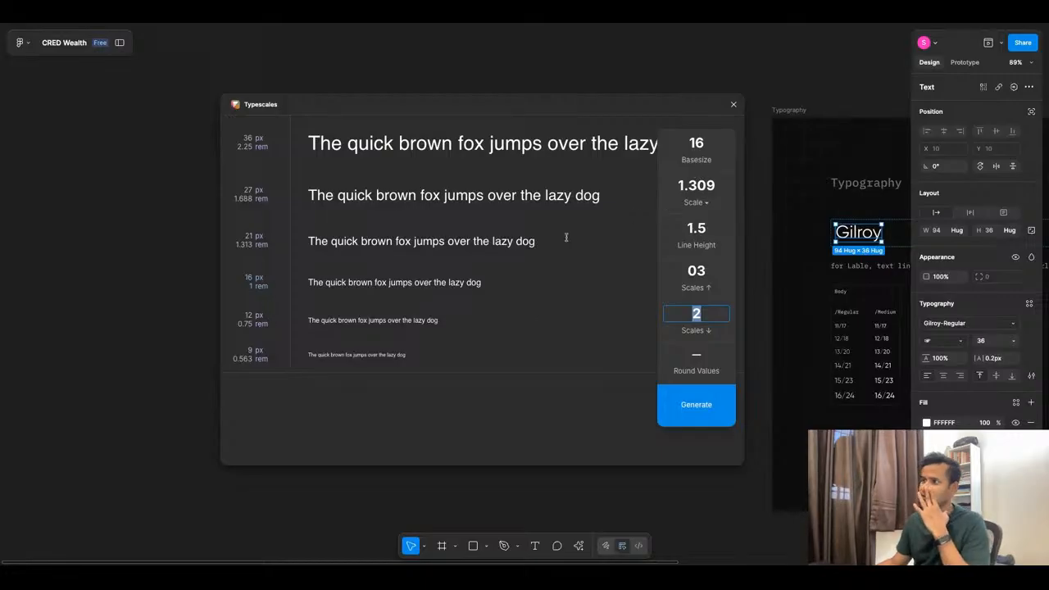
Preview the Minor Second, Major Second, Minor Third and Major Third scale presets.
{"action": "left_click", "coordinate": [697, 205]}
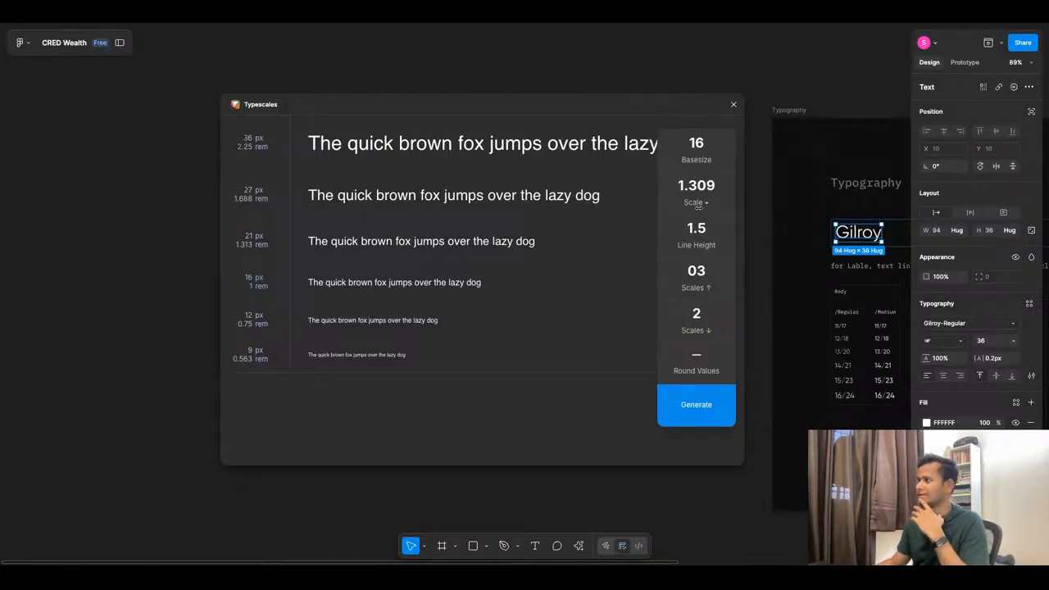
{"action": "left_click", "coordinate": [698, 204]}
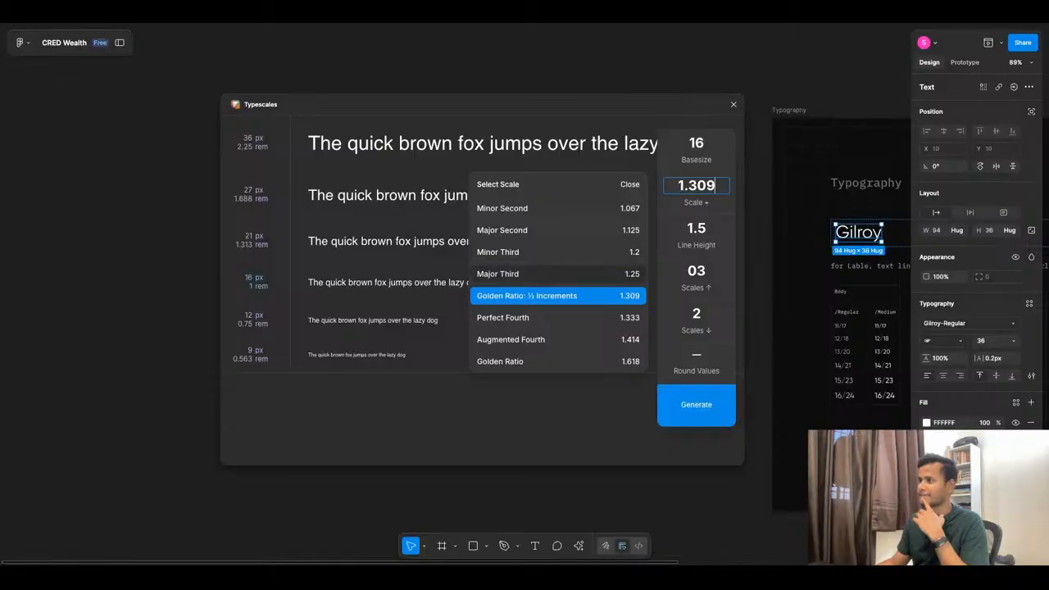
{"action": "left_click", "coordinate": [554, 214]}
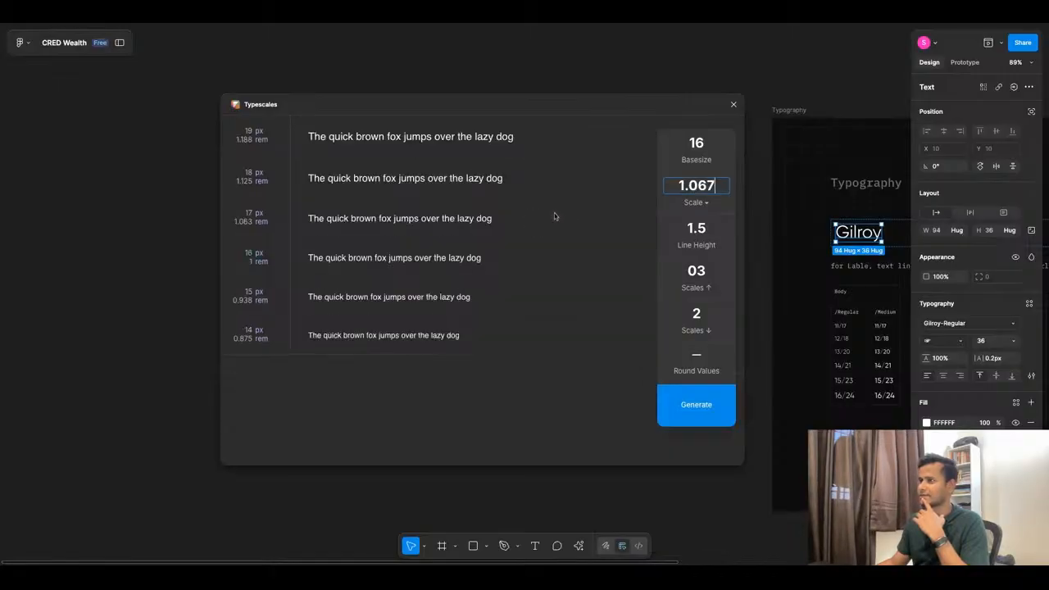
{"action": "left_click", "coordinate": [698, 204]}
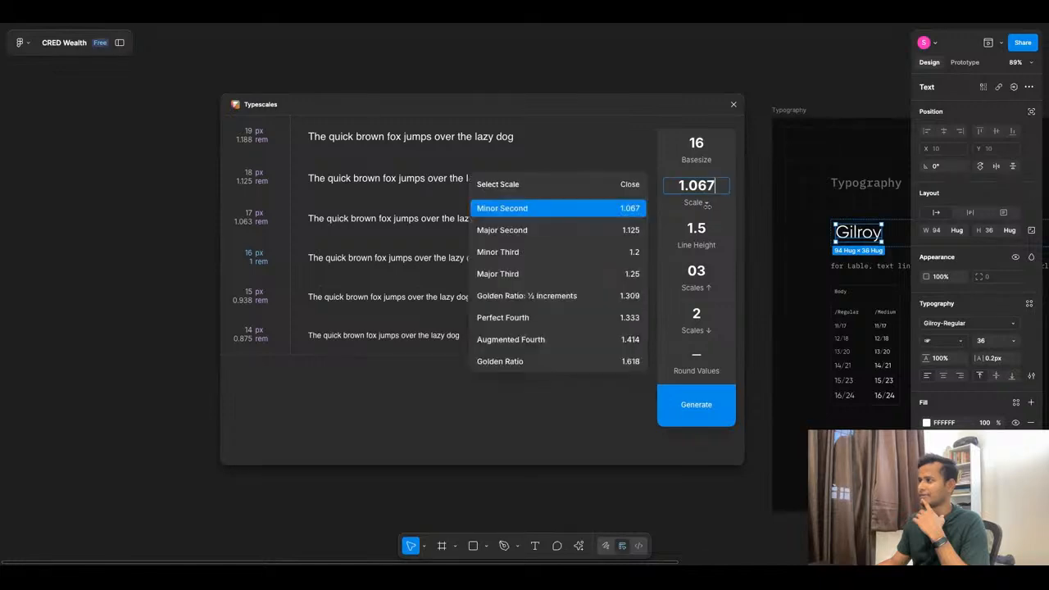
{"action": "left_click", "coordinate": [571, 233]}
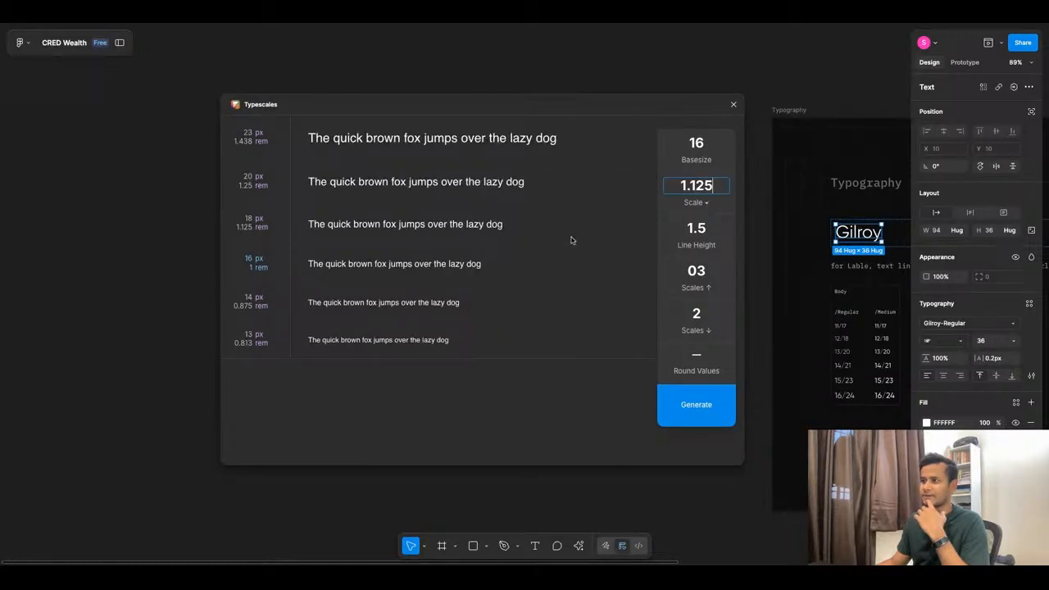
{"action": "left_click", "coordinate": [696, 202]}
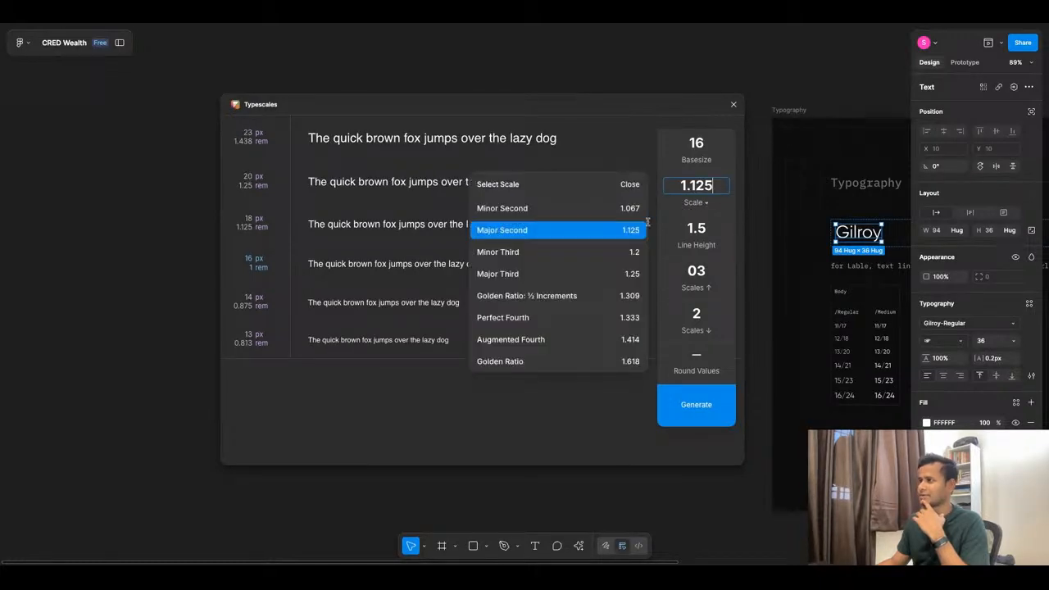
{"action": "left_click", "coordinate": [598, 250]}
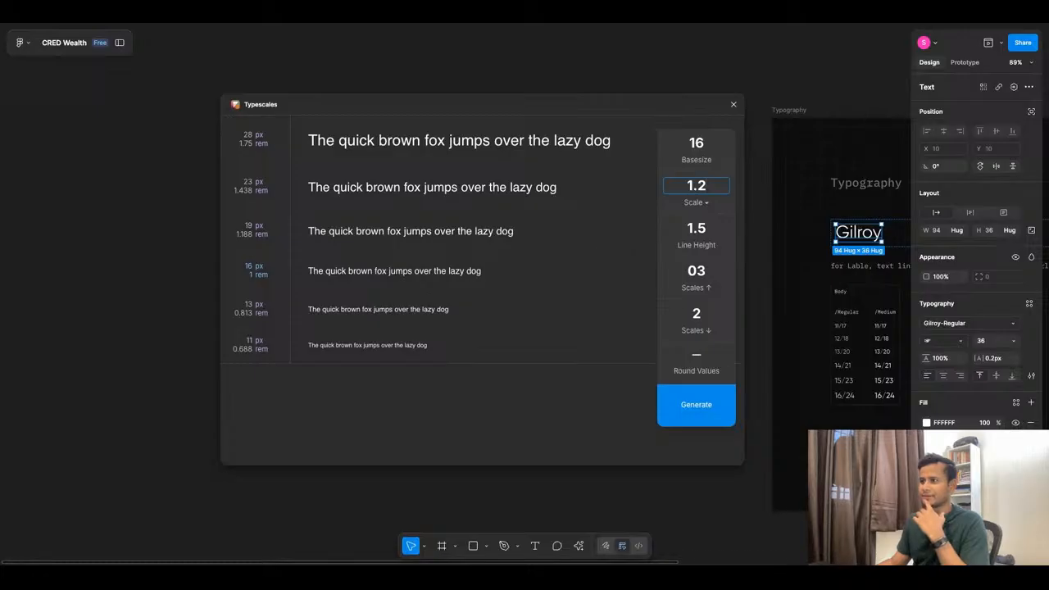
{"action": "left_click", "coordinate": [708, 202]}
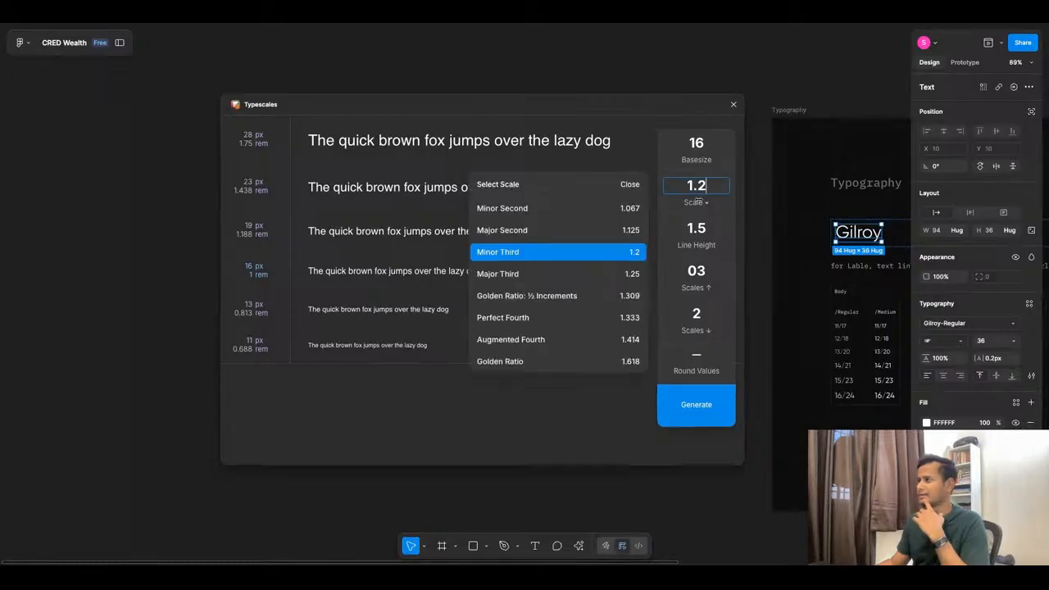
{"action": "left_click", "coordinate": [633, 274]}
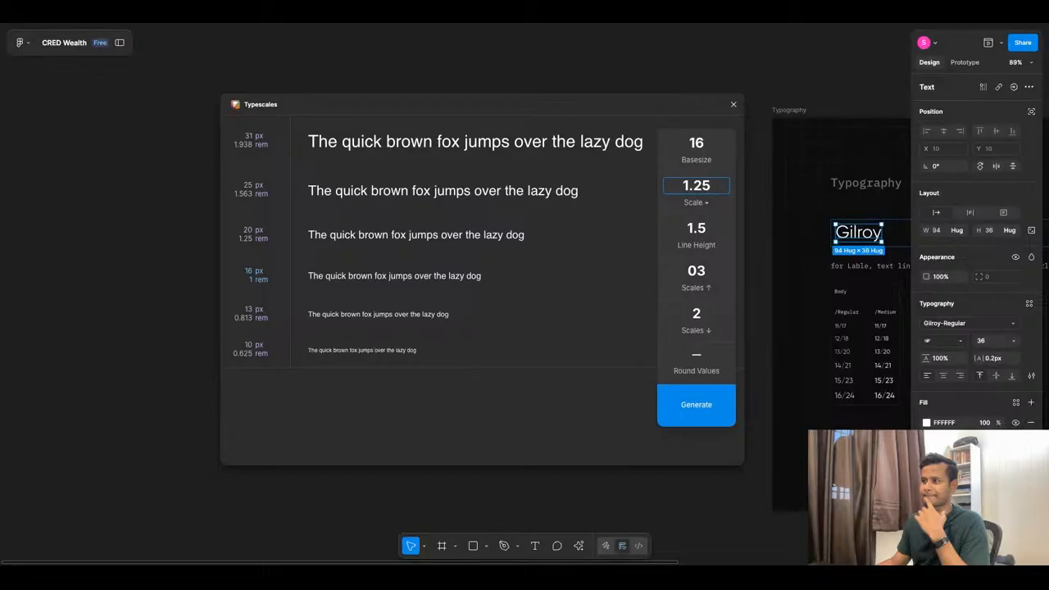
Return to Golden Ratio ½ Increments (1.309) and generate the Gilroy type-scale frame.
{"action": "left_click", "coordinate": [696, 202]}
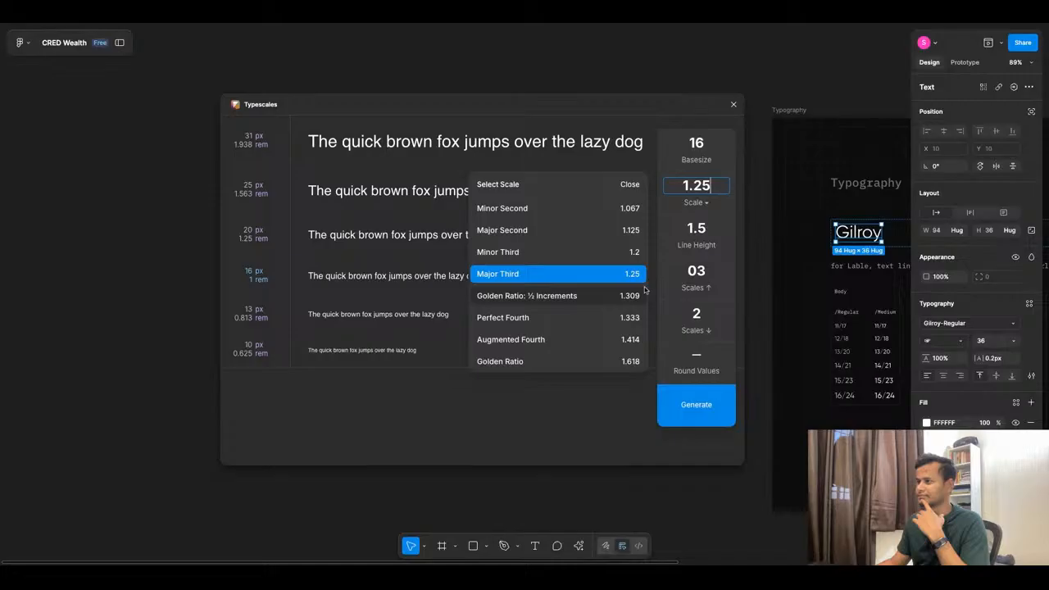
{"action": "left_click", "coordinate": [621, 363]}
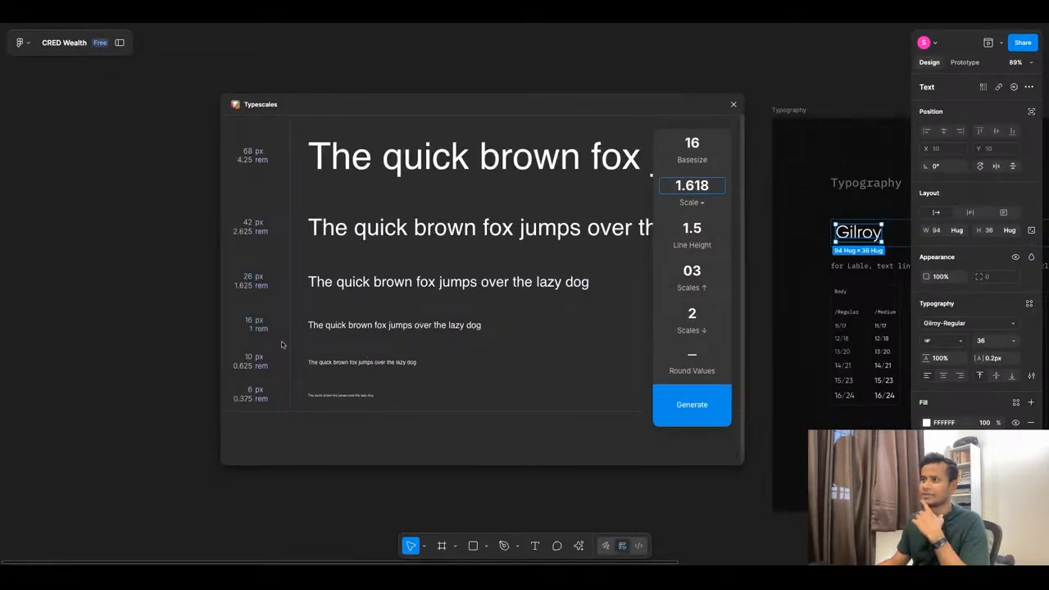
{"action": "left_click", "coordinate": [693, 202]}
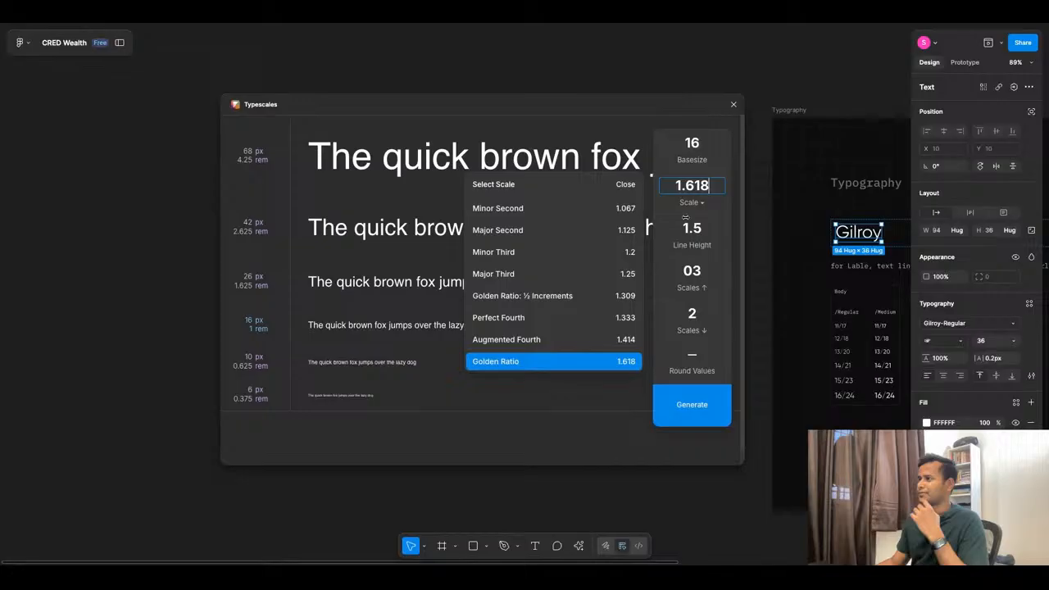
{"action": "left_click", "coordinate": [625, 297]}
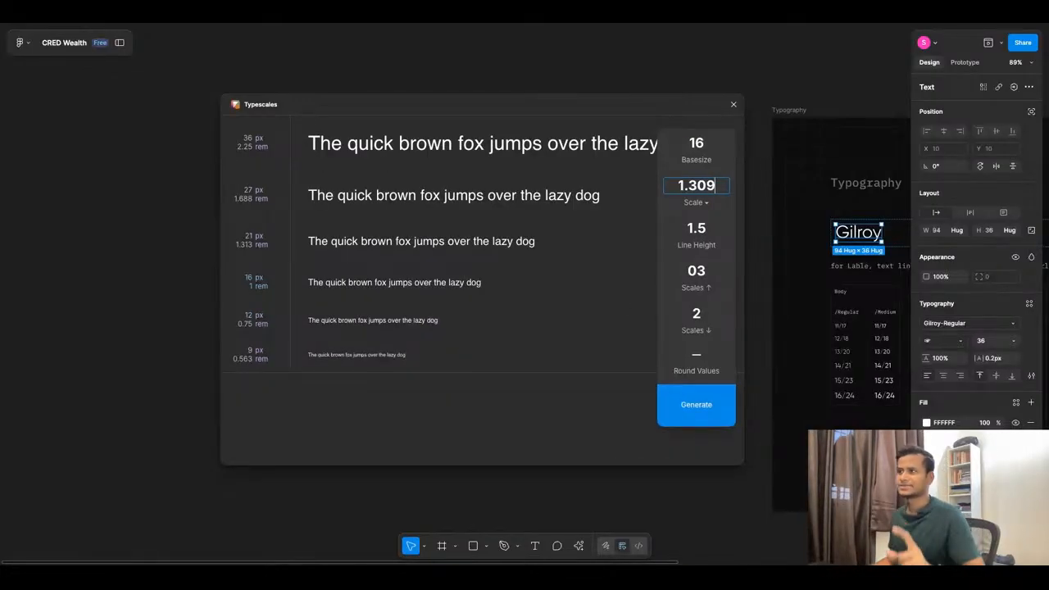
{"action": "left_click", "coordinate": [690, 411]}
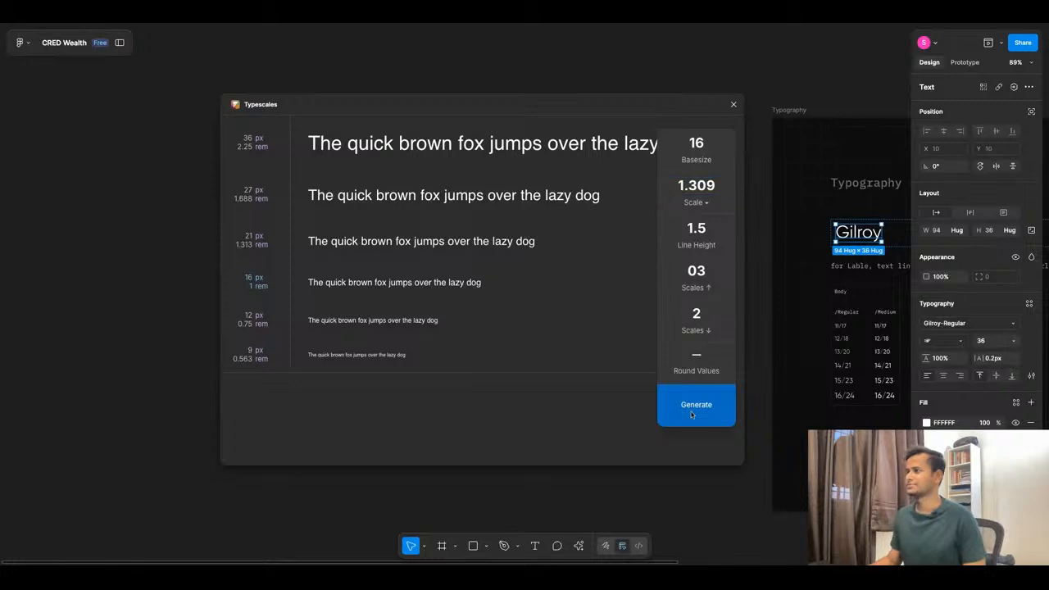
Drag the generated 1.309-scale frame to open canvas left of the Typography board.
{"action": "scroll", "coordinate": [538, 201], "scroll_direction": "down", "scroll_amount": 5}
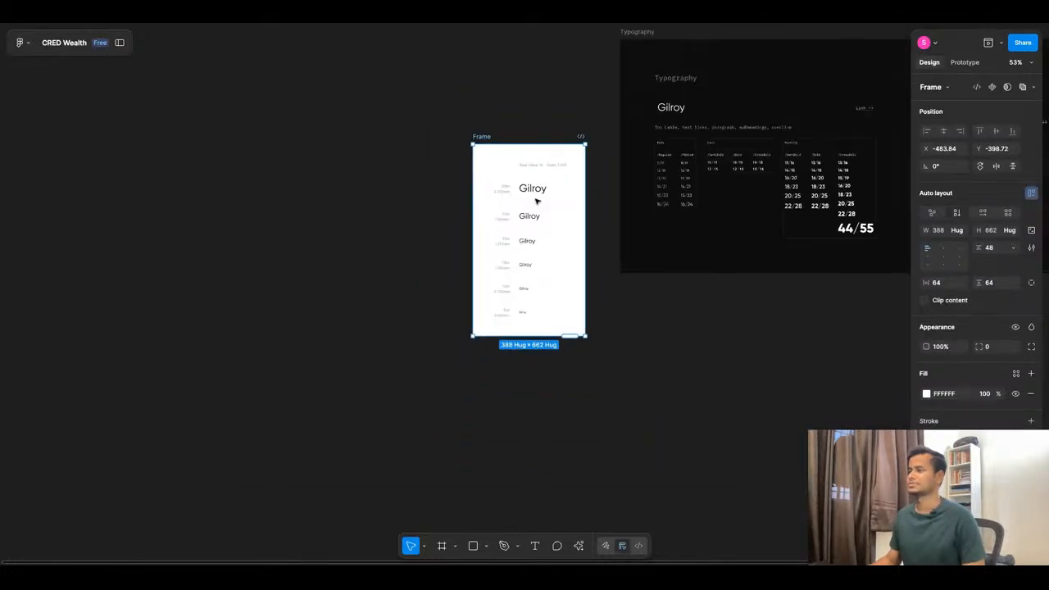
{"action": "left_click_drag", "start_coordinate": [482, 140], "coordinate": [227, 112]}
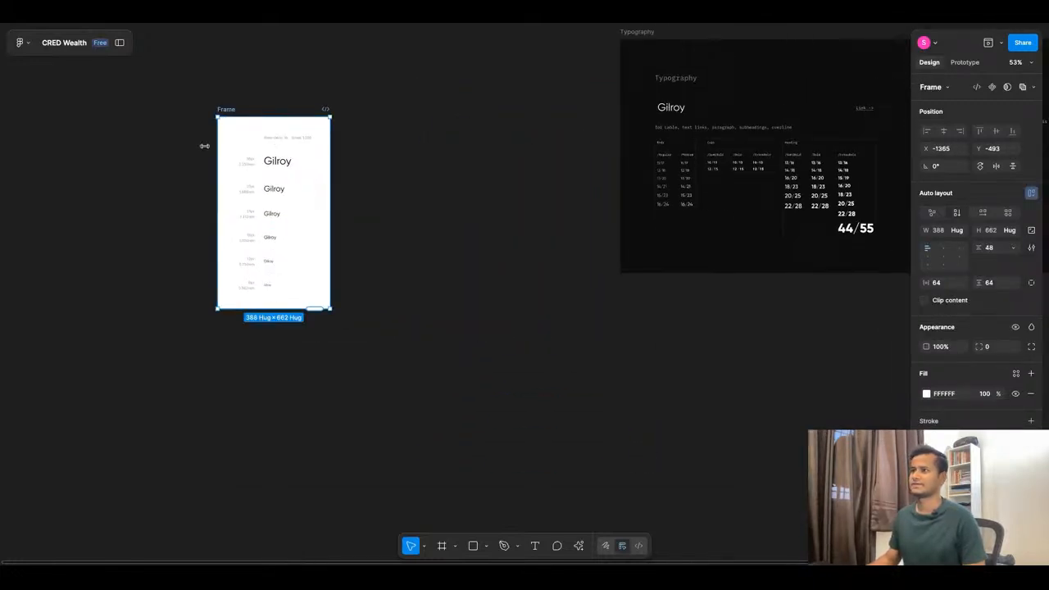
{"action": "scroll", "coordinate": [220, 157], "scroll_direction": "up", "scroll_amount": 5}
{"action": "scroll", "coordinate": [471, 162], "scroll_direction": "down", "scroll_amount": 2}
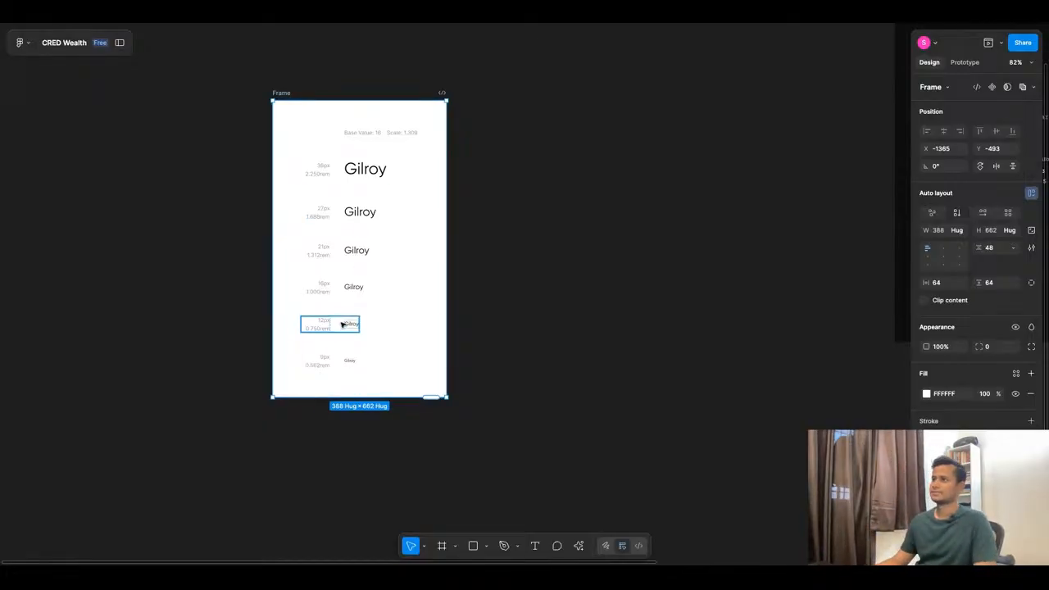
{"action": "scroll", "coordinate": [346, 323], "scroll_direction": "down", "scroll_amount": 5}
{"action": "scroll", "coordinate": [451, 267], "scroll_direction": "up", "scroll_amount": 3}
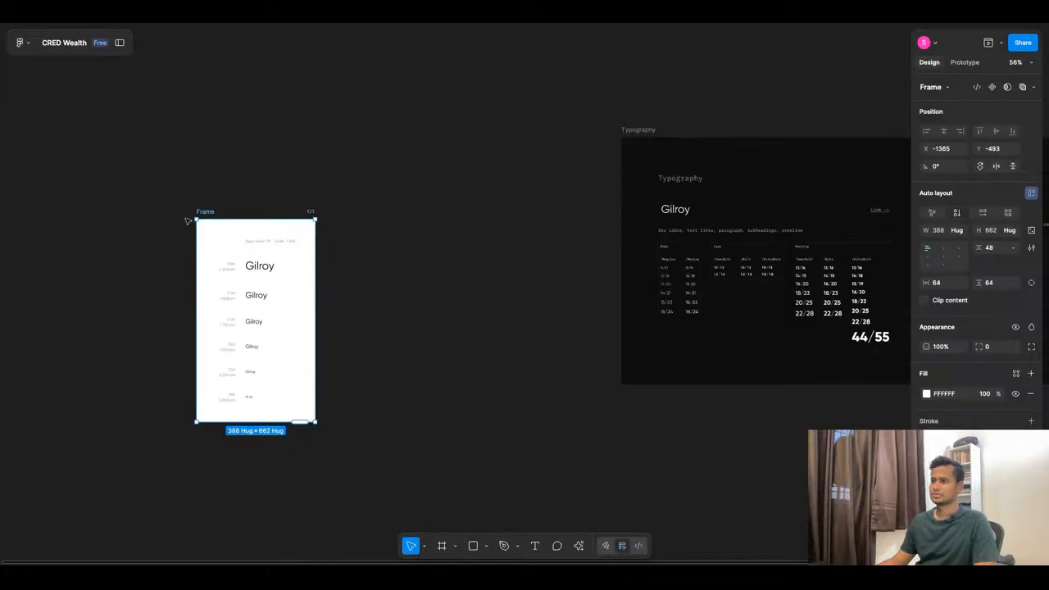
{"action": "left_click_drag", "start_coordinate": [206, 212], "coordinate": [336, 164]}
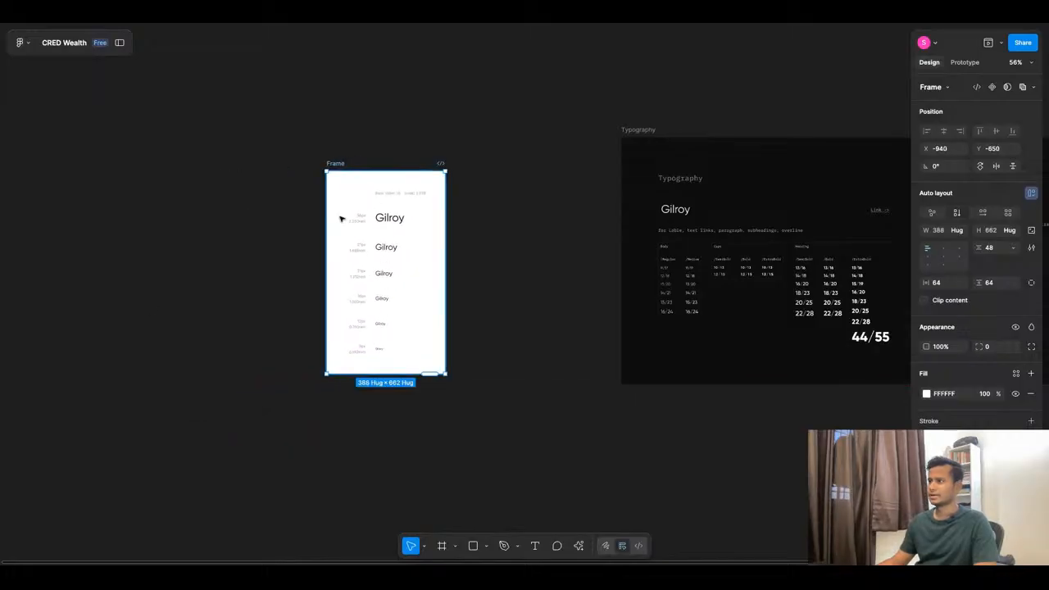
{"action": "scroll", "coordinate": [342, 219], "scroll_direction": "up", "scroll_amount": 5}
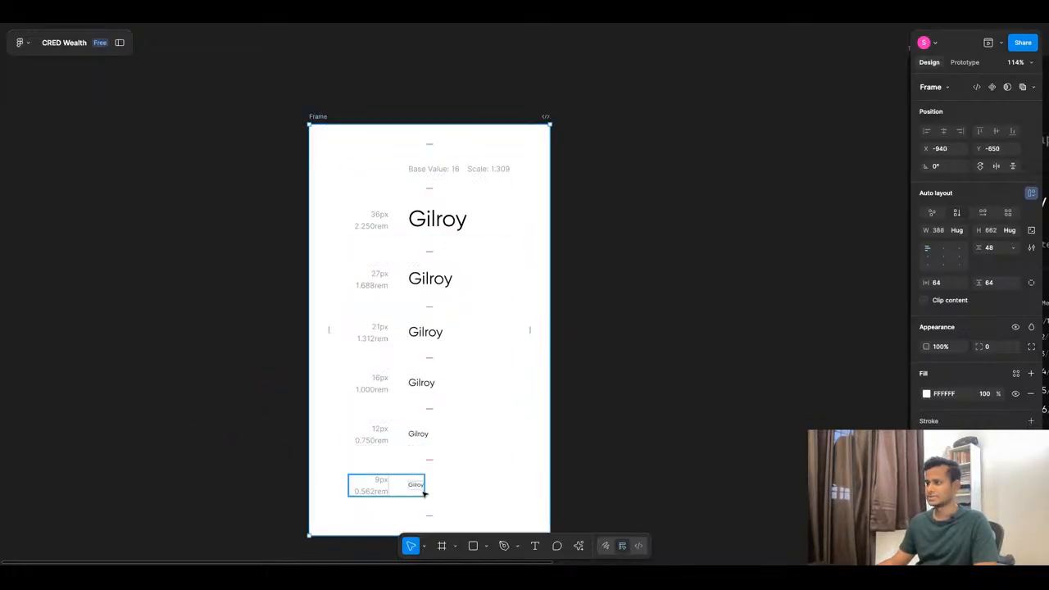
{"action": "scroll", "coordinate": [431, 252], "scroll_direction": "down", "scroll_amount": 1}
{"action": "scroll", "coordinate": [353, 283], "scroll_direction": "down", "scroll_amount": 1}
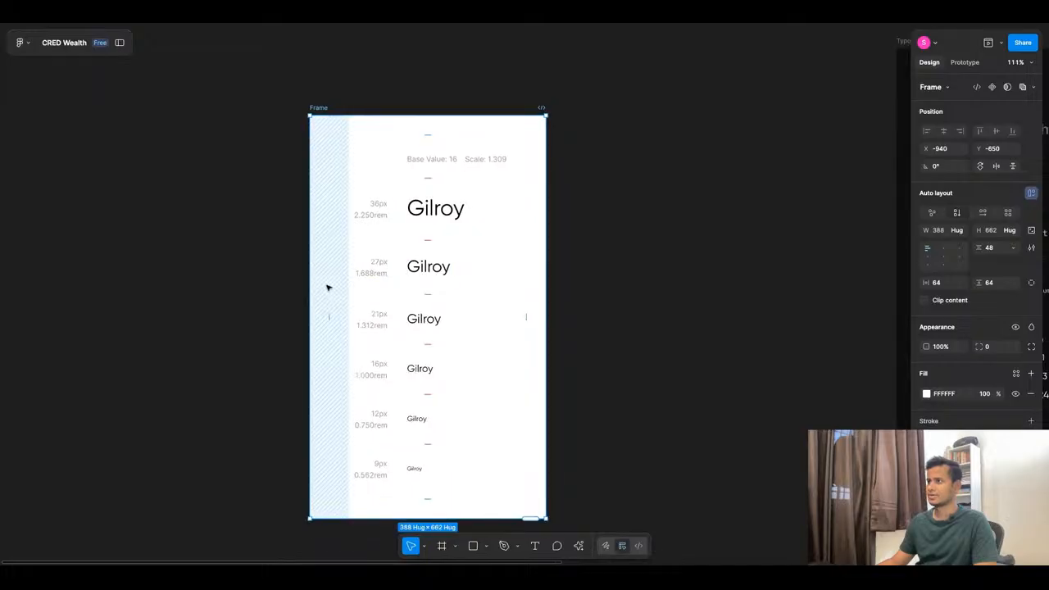
{"action": "left_click", "coordinate": [422, 370]}
Duplicate the 16px row, relabel the copy '14px' and delete its 1.000rem label.
{"action": "key", "text": "ctrl+d"}
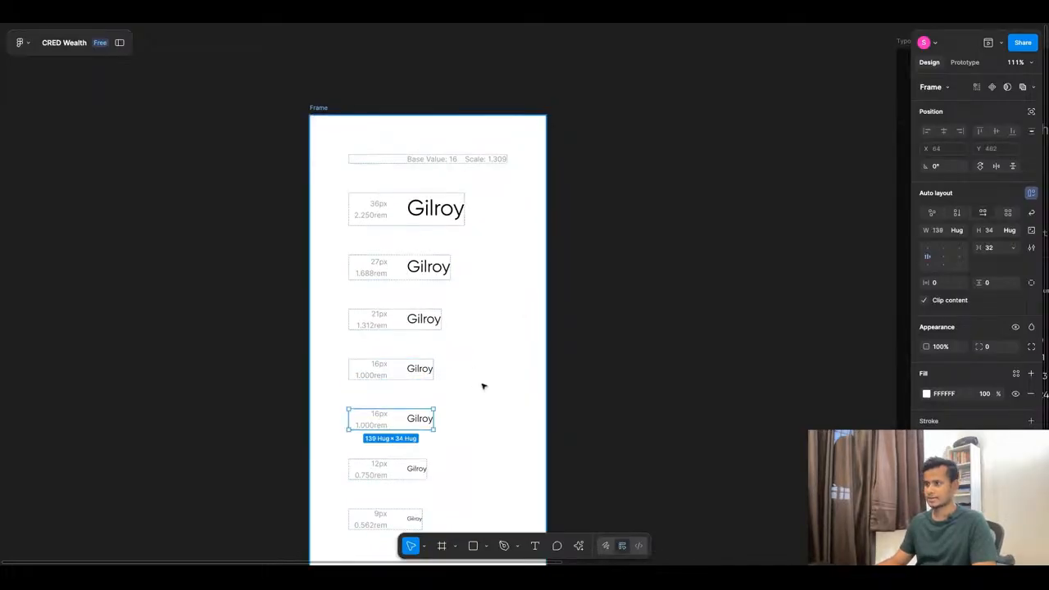
{"action": "double_click", "coordinate": [377, 417]}
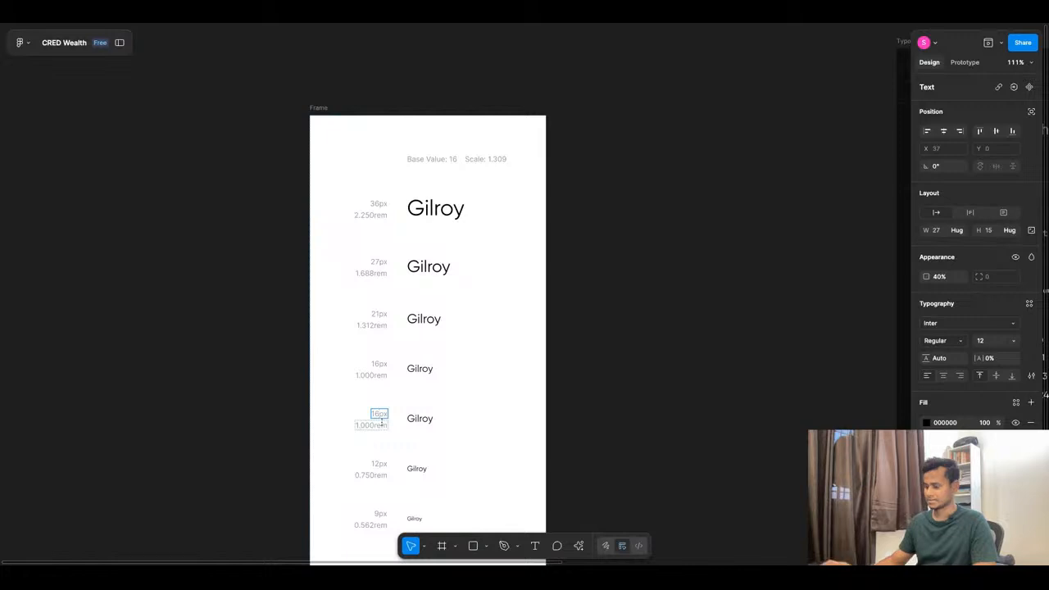
{"action": "double_click", "coordinate": [379, 415]}
{"action": "type", "text": "14px"}
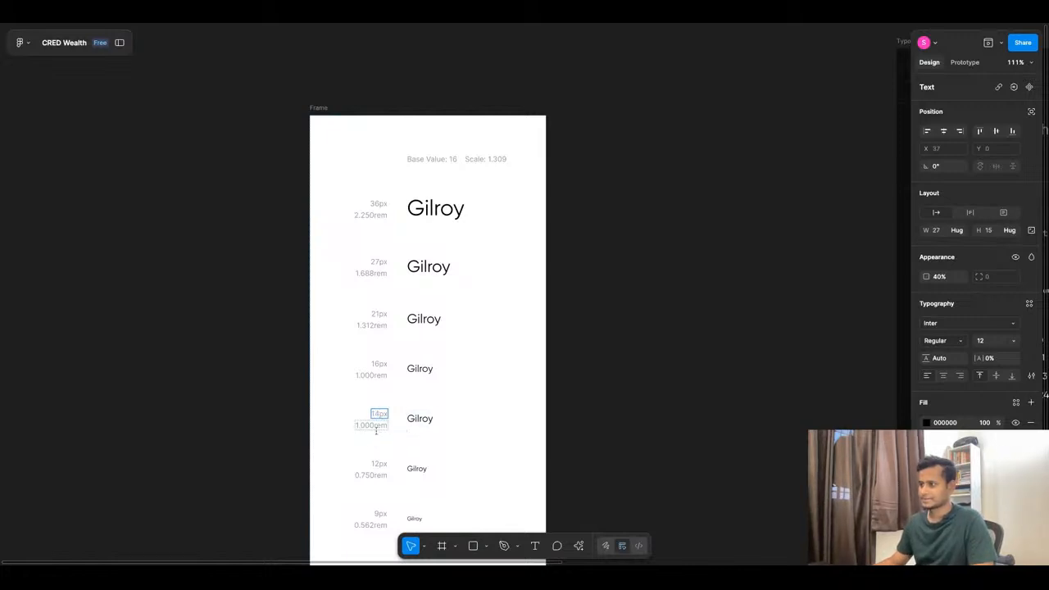
{"action": "left_click", "coordinate": [384, 425]}
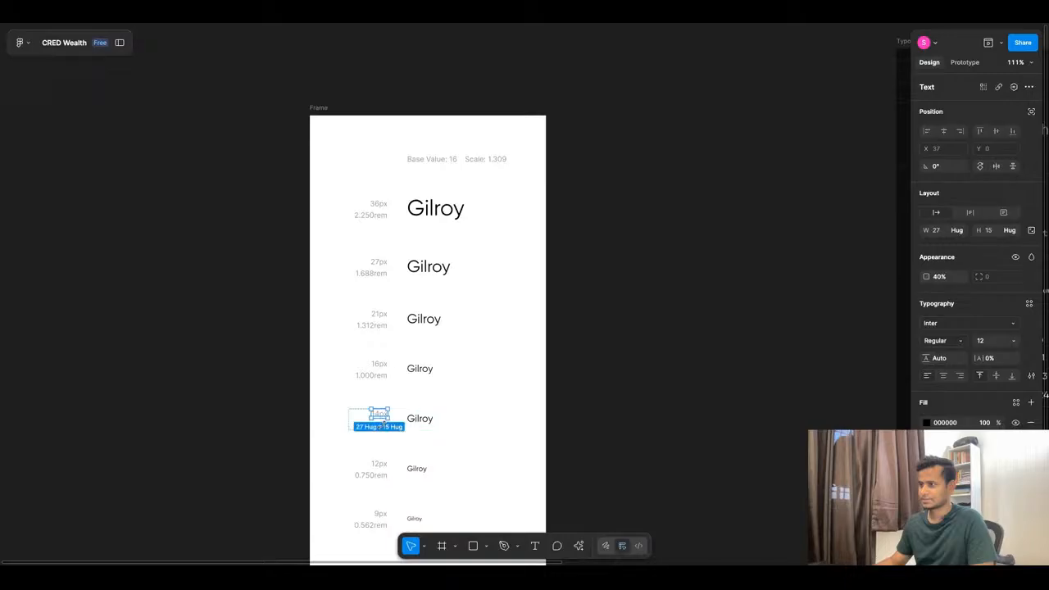
{"action": "key", "text": "Delete"}
Set the new row's Gilroy sample to font size 14 and review the seven-size scale.
{"action": "left_click", "coordinate": [422, 417]}
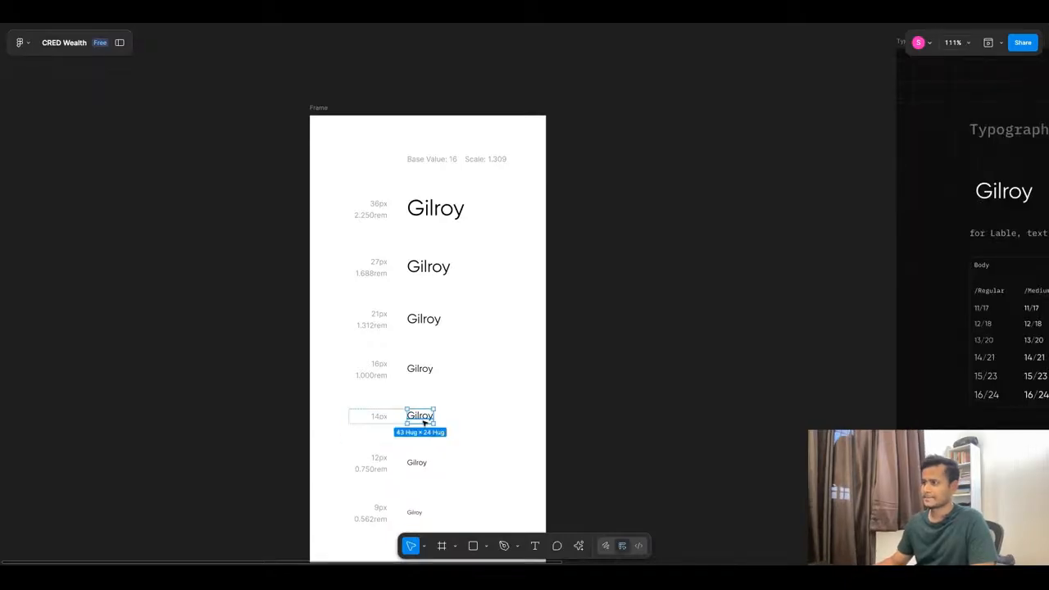
{"action": "left_click", "coordinate": [1014, 341]}
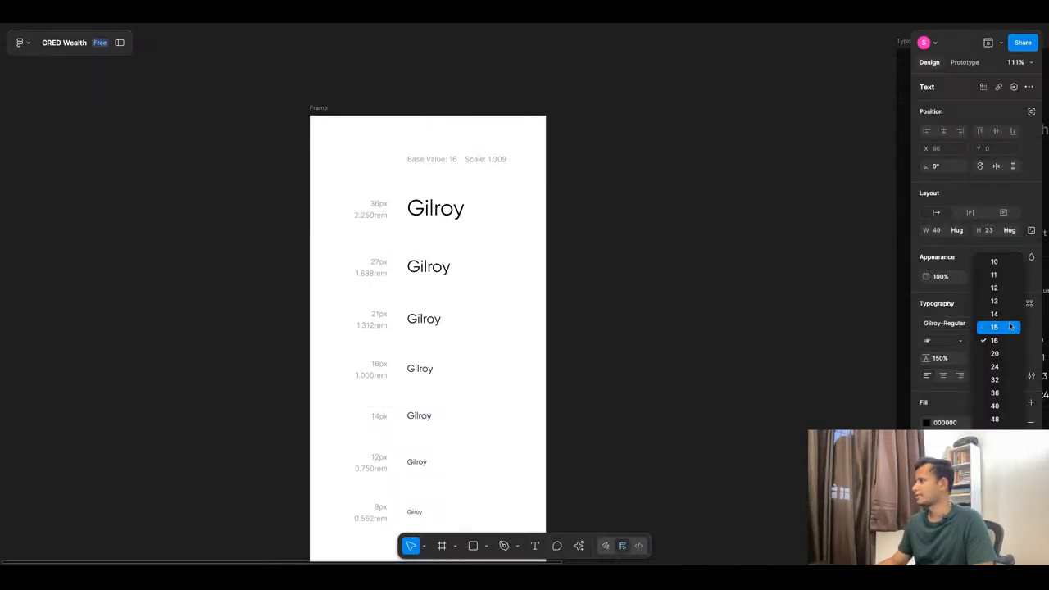
{"action": "left_click", "coordinate": [1010, 323]}
{"action": "left_click", "coordinate": [612, 436]}
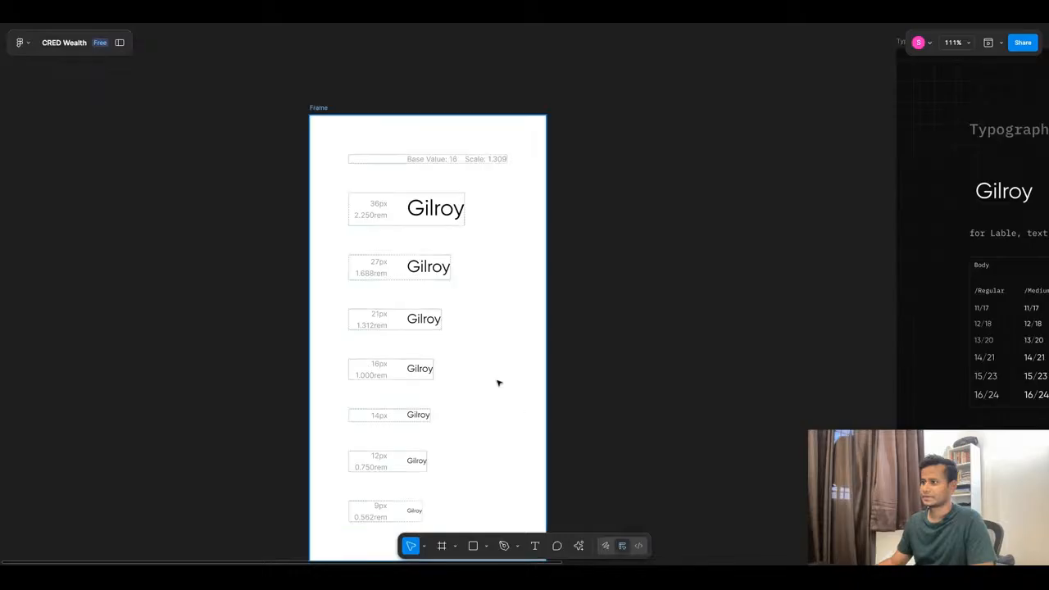
{"action": "scroll", "coordinate": [484, 375], "scroll_direction": "down", "scroll_amount": 1}
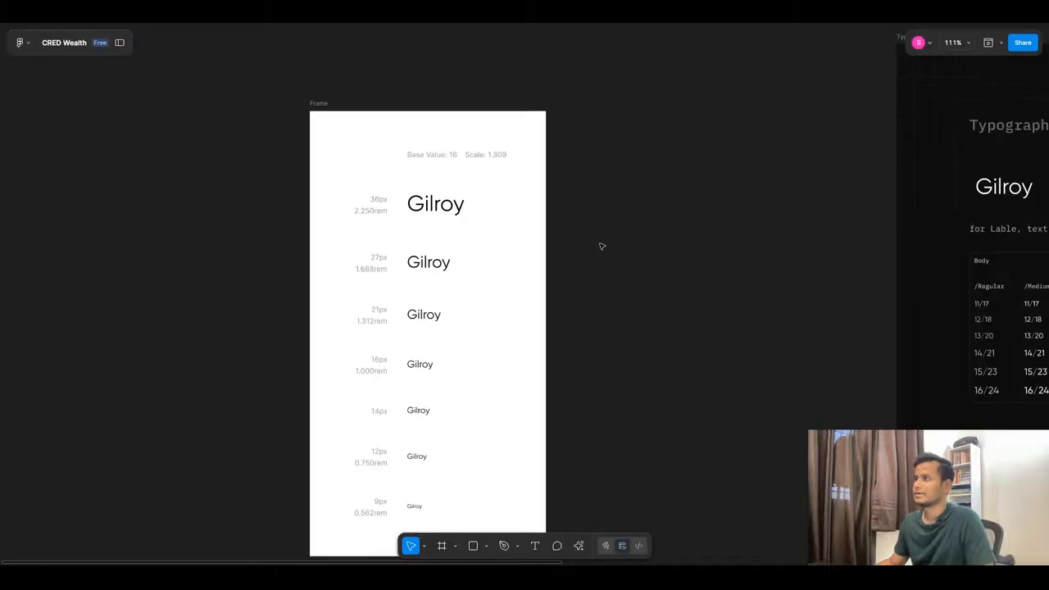
{"action": "scroll", "coordinate": [457, 168], "scroll_direction": "down", "scroll_amount": 5}
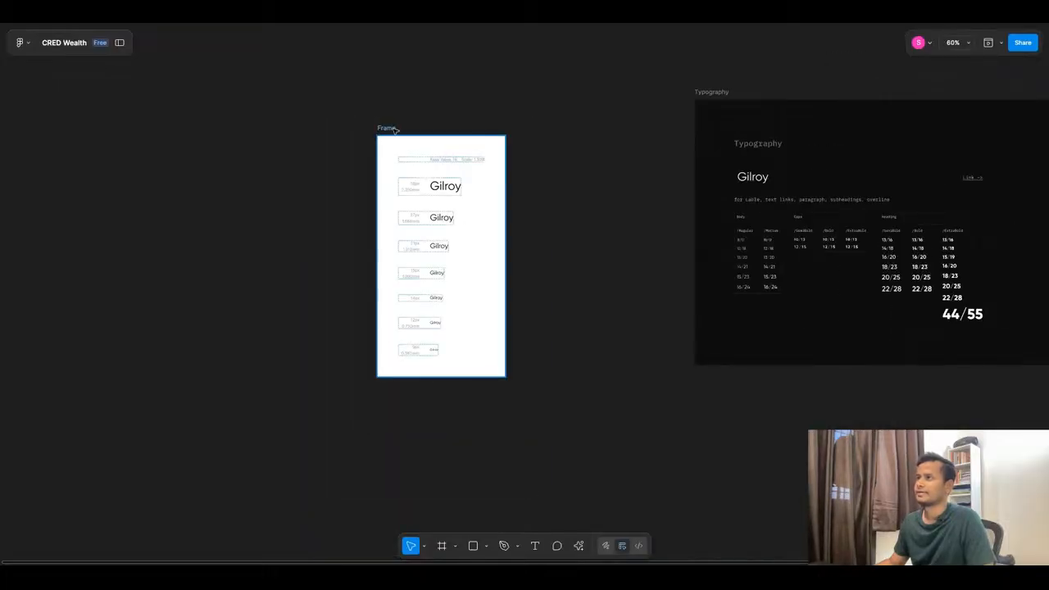
{"action": "scroll", "coordinate": [437, 257], "scroll_direction": "up", "scroll_amount": 5}
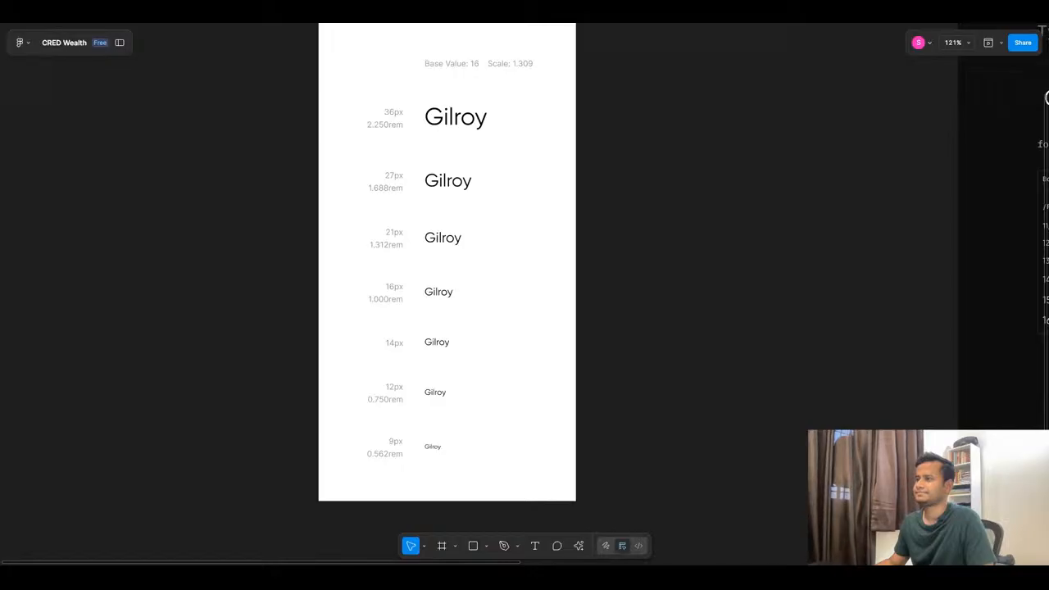
Select the 36px Gilroy sample, glance at the text styles, then restore the hidden side panels.
{"action": "scroll", "coordinate": [378, 304], "scroll_direction": "down", "scroll_amount": 1}
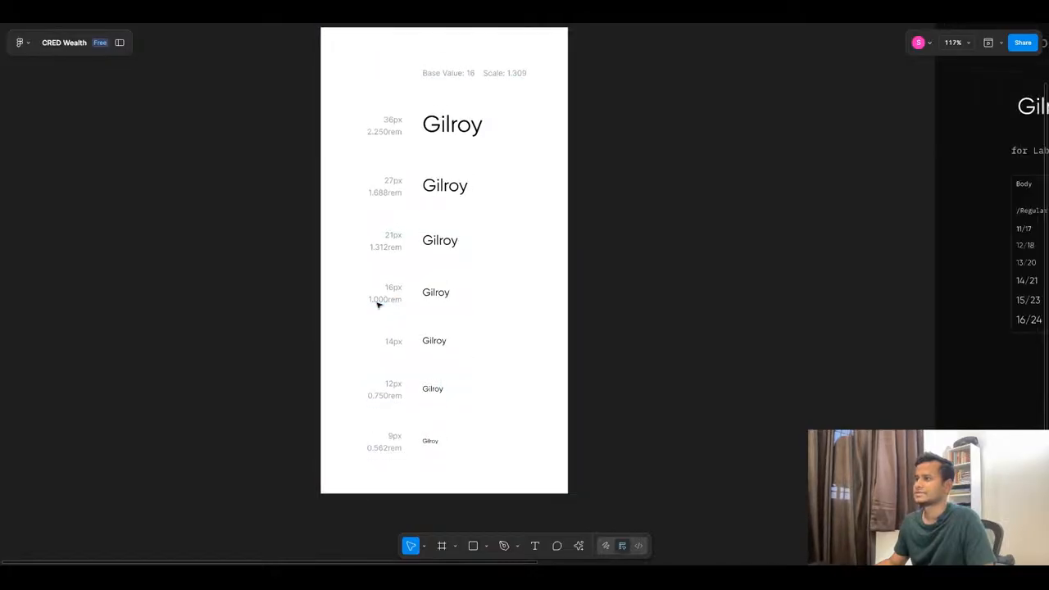
{"action": "left_click", "coordinate": [449, 137]}
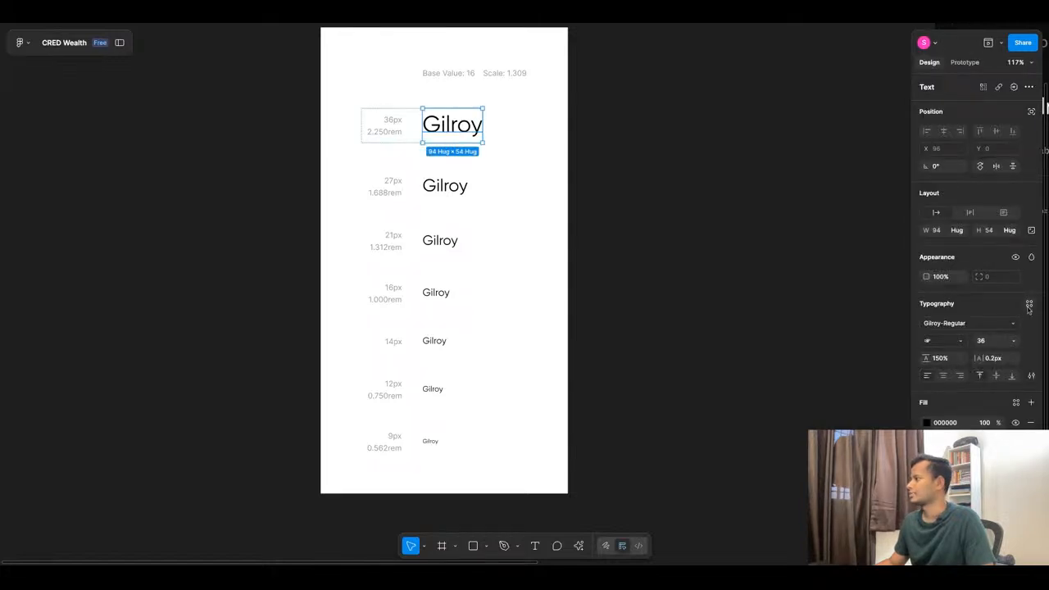
{"action": "left_click", "coordinate": [1029, 305]}
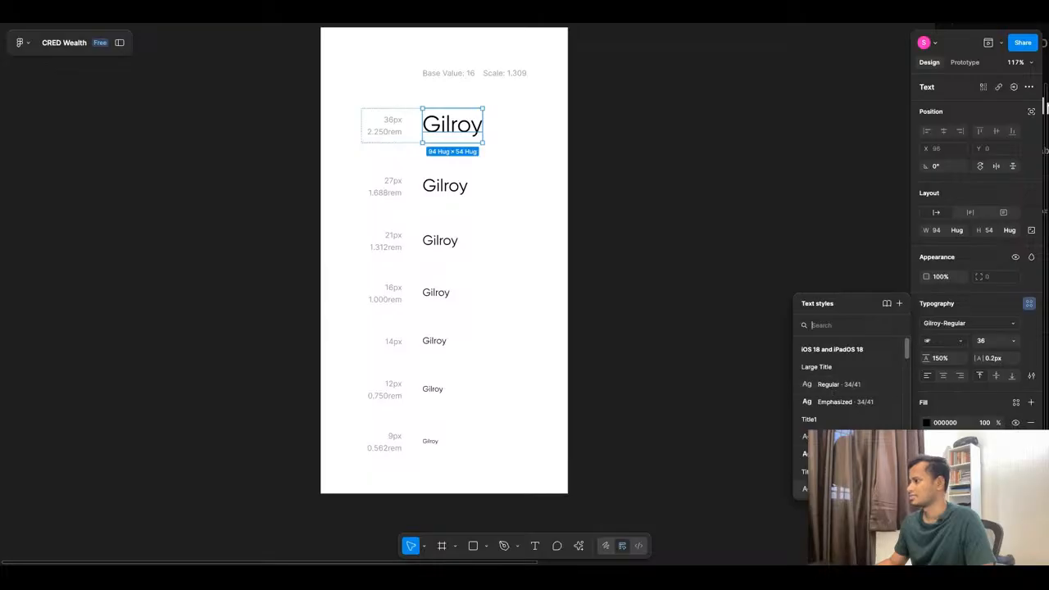
{"action": "left_click", "coordinate": [732, 352]}
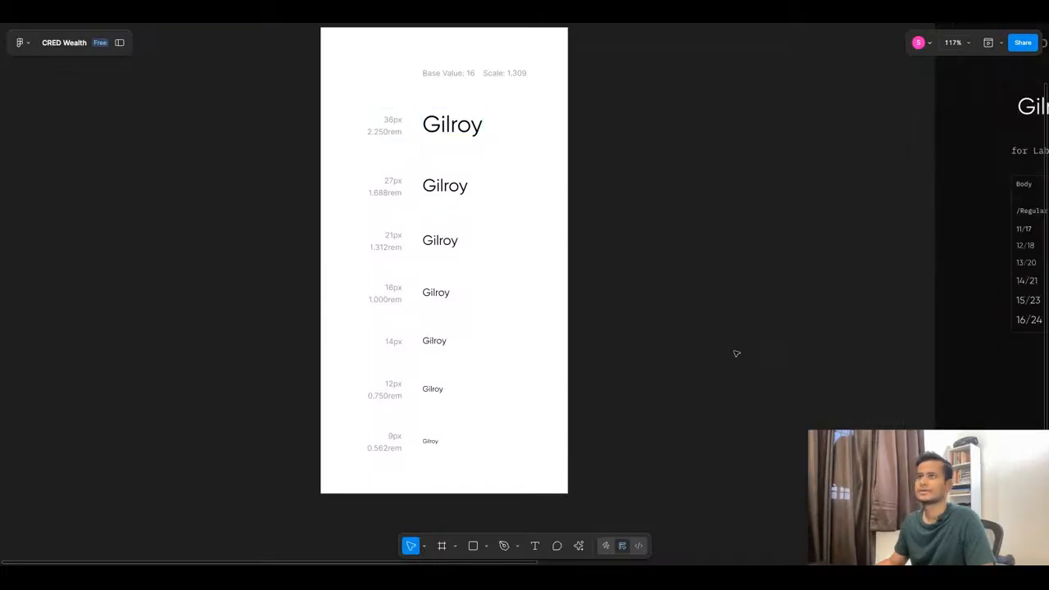
{"action": "left_click", "coordinate": [118, 42]}
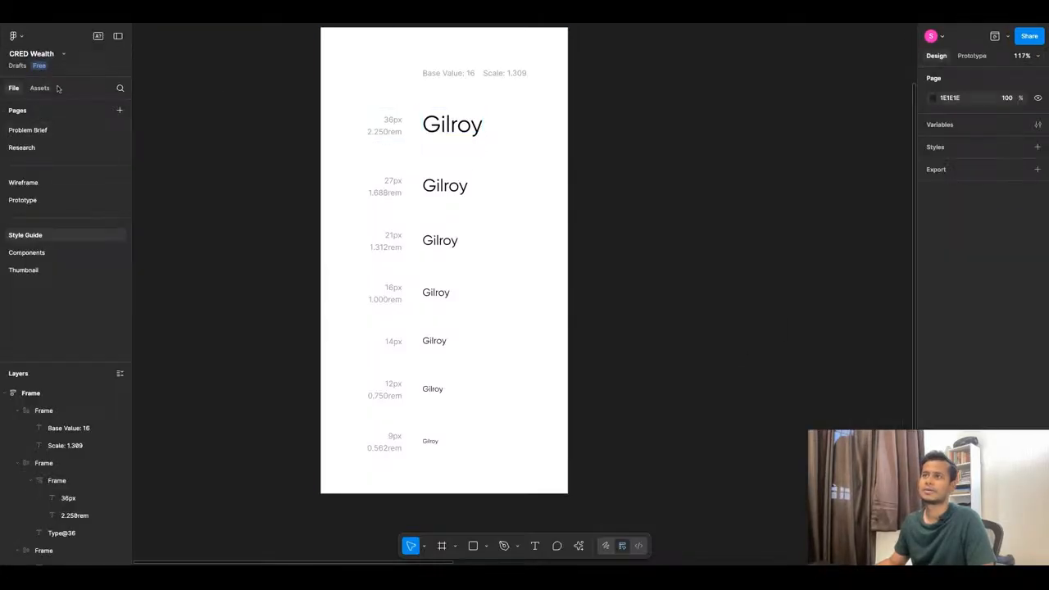
In Manage libraries, remove the iOS 18 and iPadOS 18 UI kit, then return to the pages list.
{"action": "left_click", "coordinate": [40, 88]}
{"action": "left_click", "coordinate": [120, 88]}
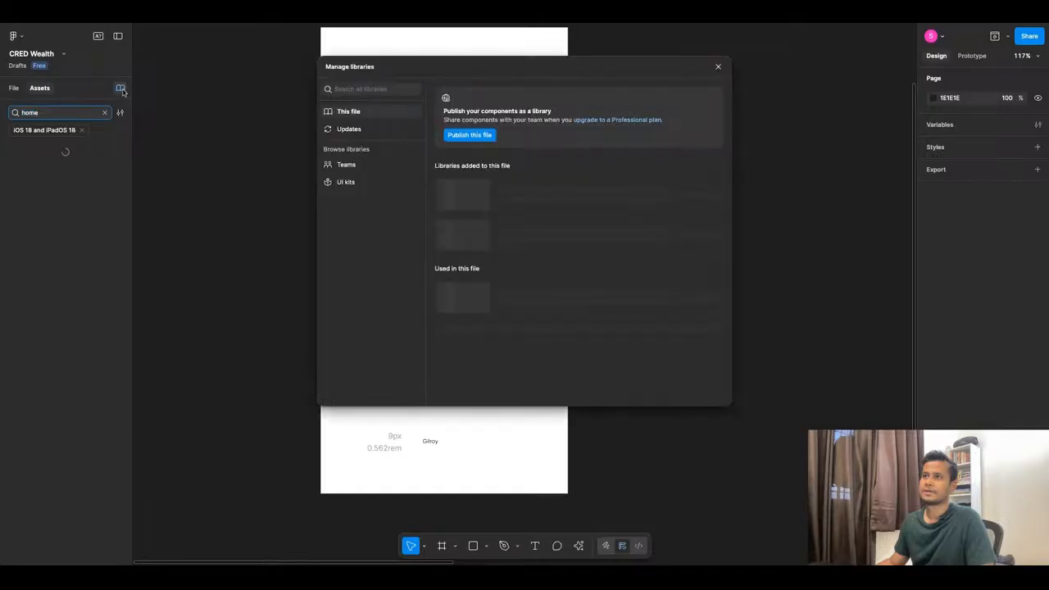
{"action": "left_click", "coordinate": [81, 131]}
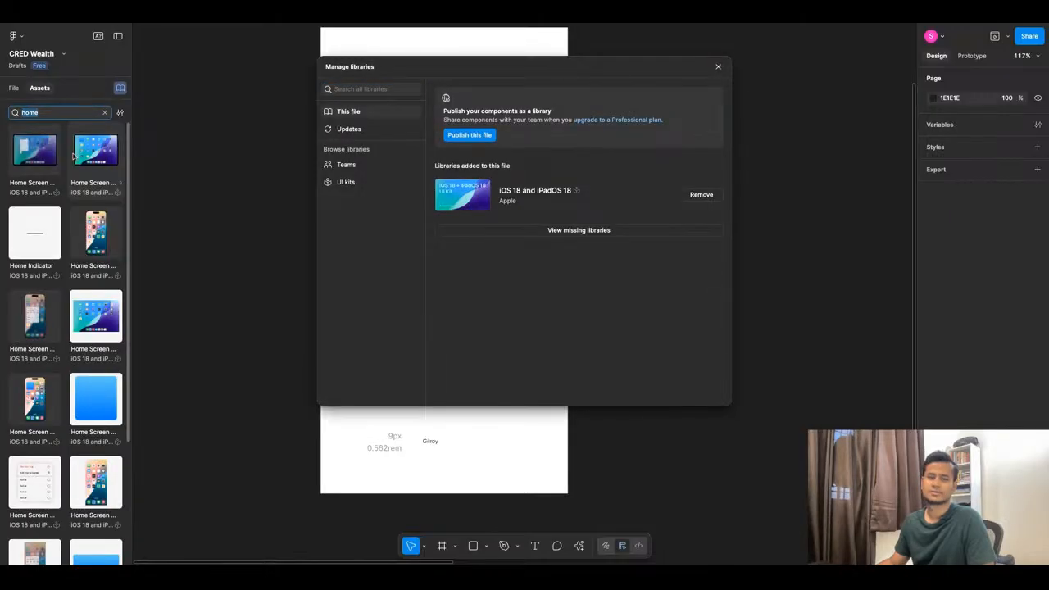
{"action": "left_click", "coordinate": [104, 112]}
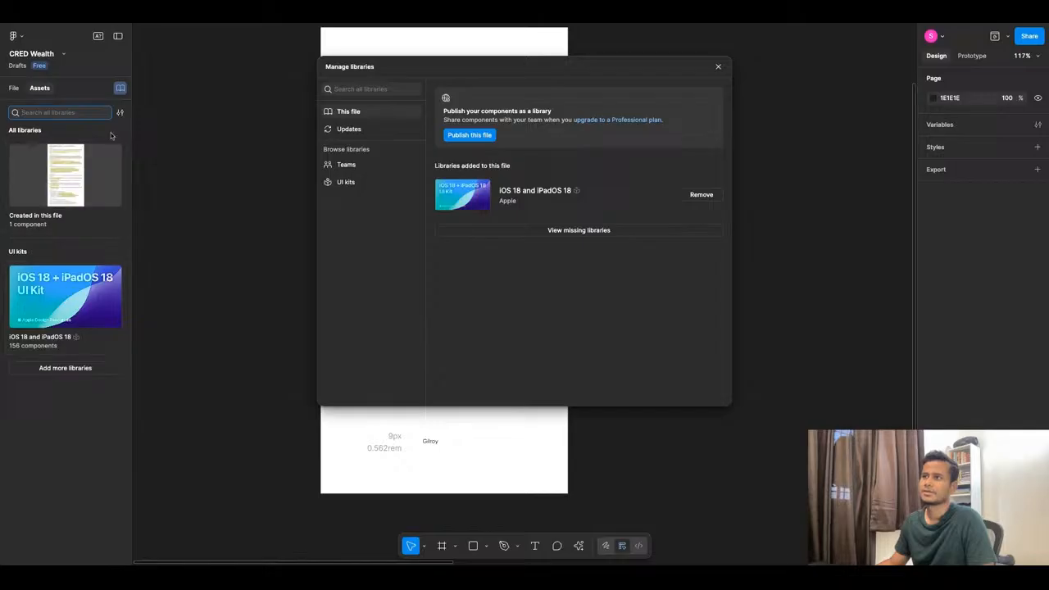
{"action": "left_click", "coordinate": [121, 89]}
{"action": "left_click", "coordinate": [122, 89]}
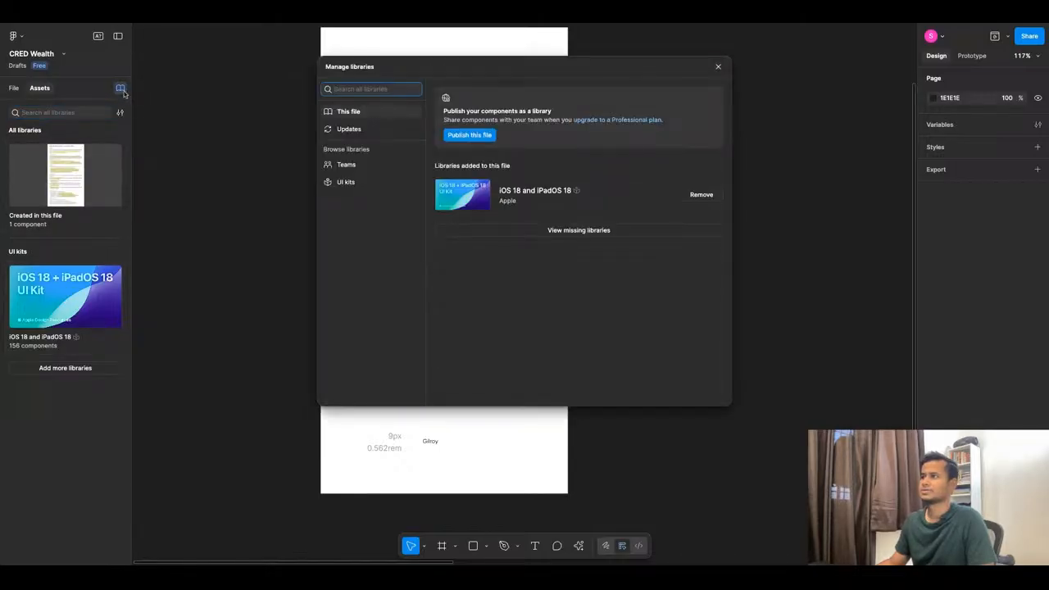
{"action": "left_click", "coordinate": [701, 194]}
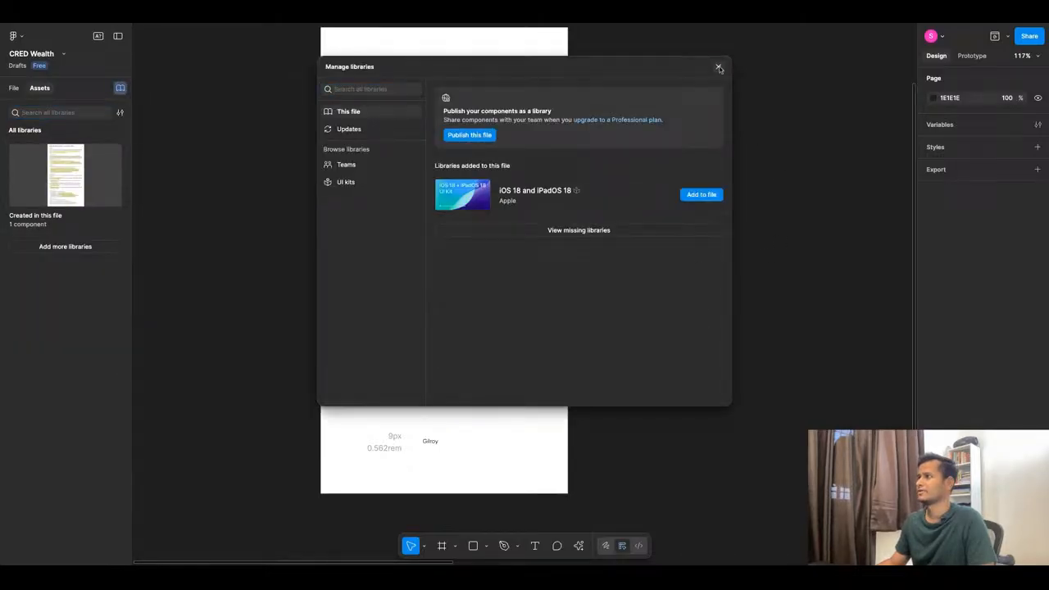
{"action": "left_click", "coordinate": [718, 66]}
{"action": "left_click", "coordinate": [14, 87]}
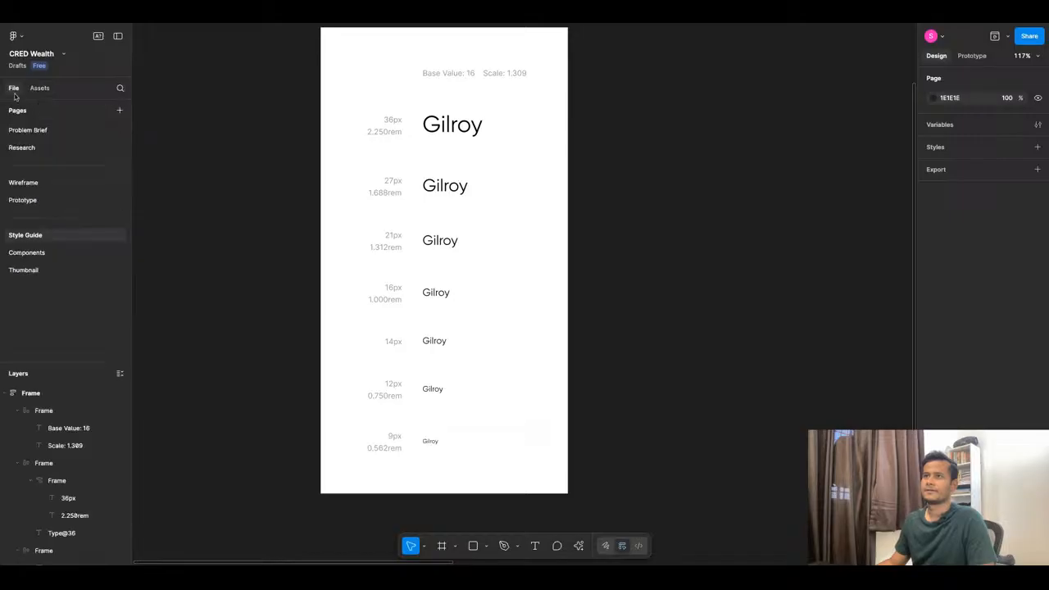
{"action": "left_click", "coordinate": [467, 128], "text": "ctrl"}
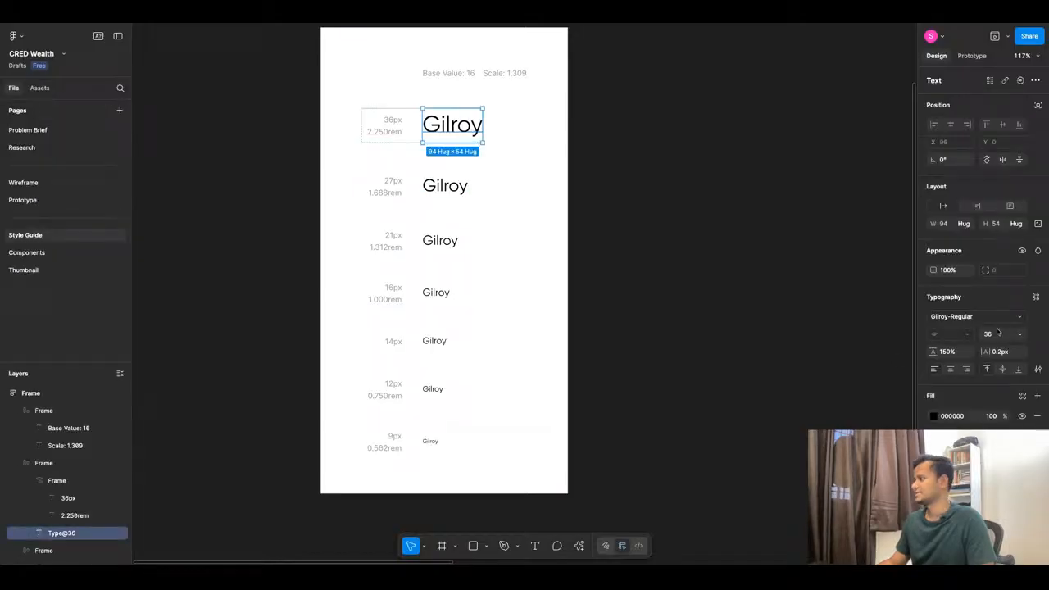
{"action": "left_click", "coordinate": [1035, 297]}
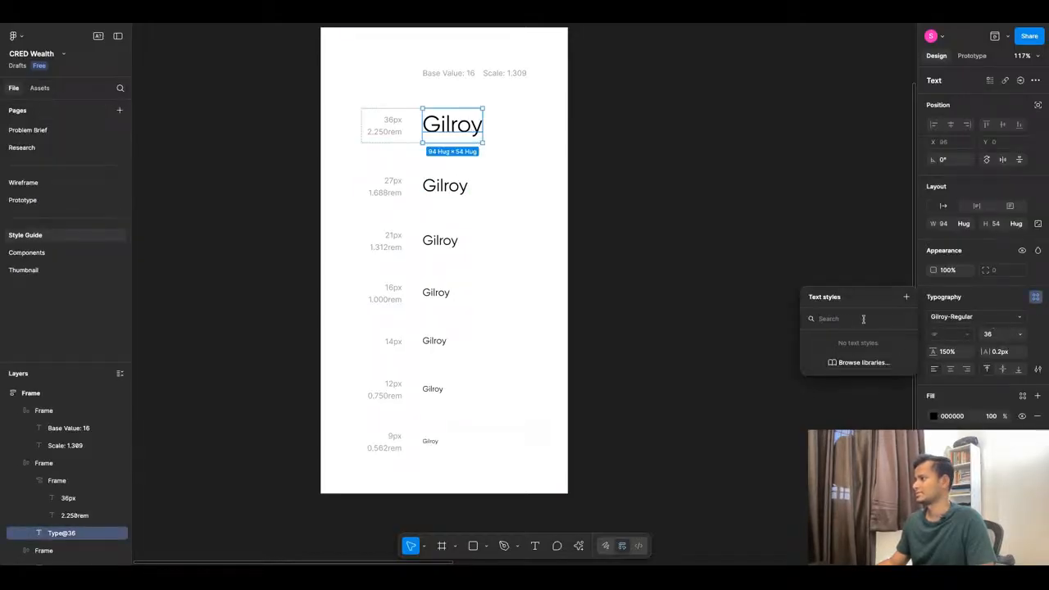
{"action": "left_click", "coordinate": [906, 296]}
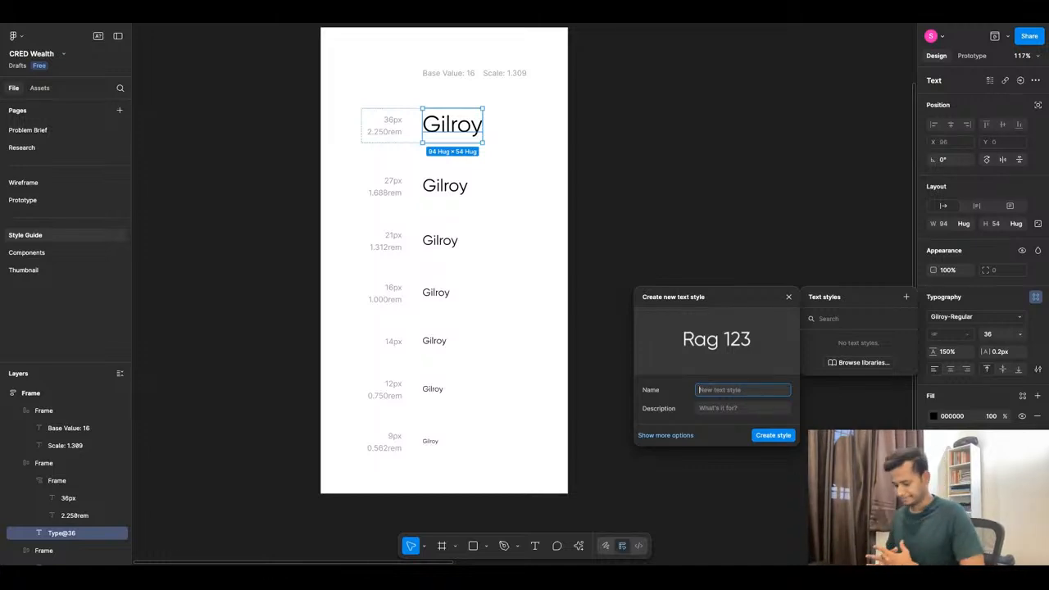
{"action": "type", "text": "Body Cop"}
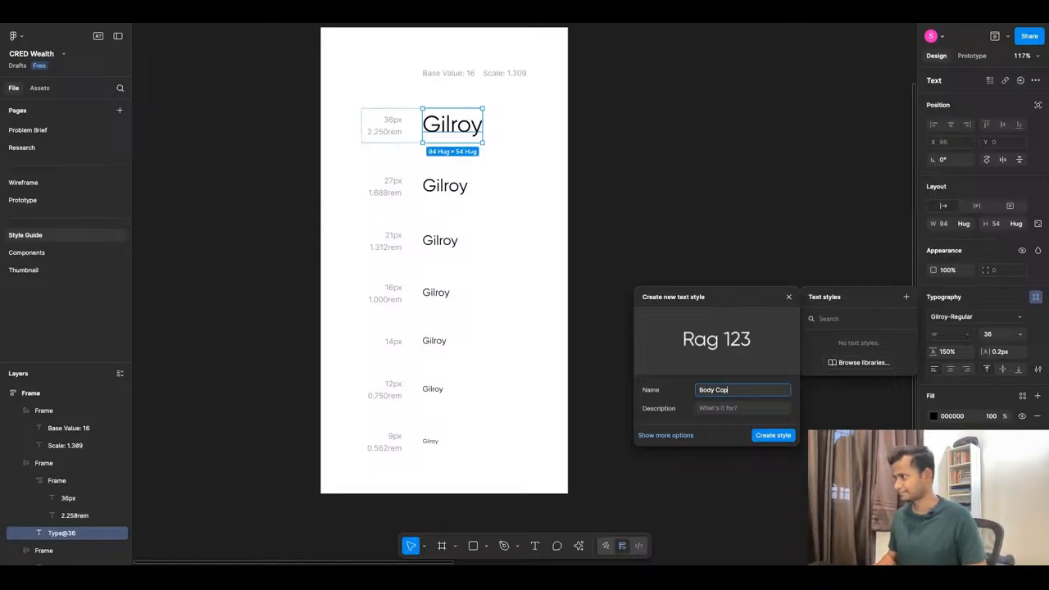
{"action": "left_click", "coordinate": [788, 297]}
{"action": "left_click", "coordinate": [906, 296]}
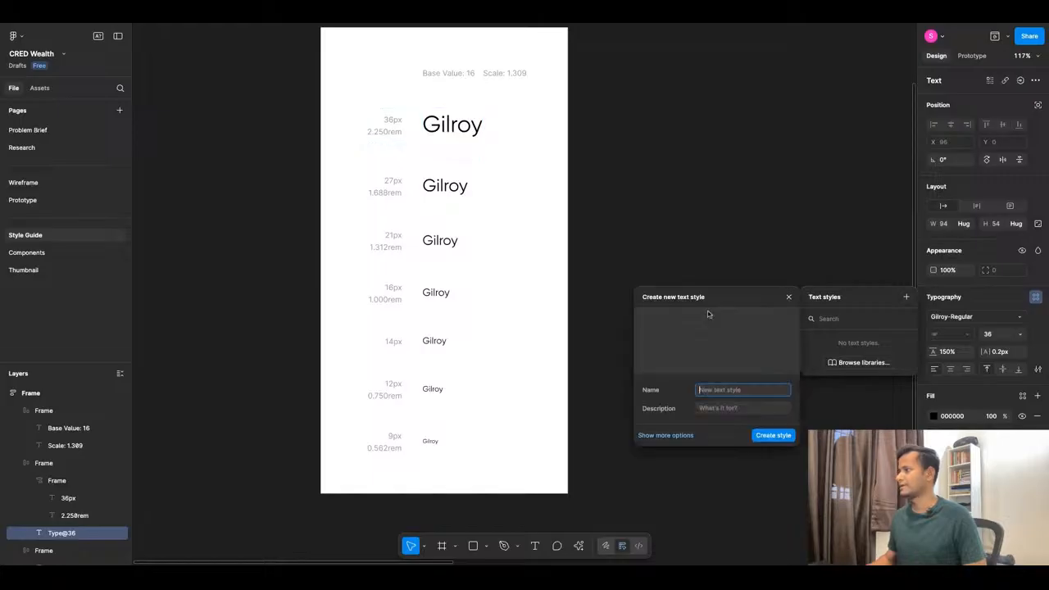
{"action": "left_click", "coordinate": [789, 297]}
{"action": "left_click", "coordinate": [721, 290]}
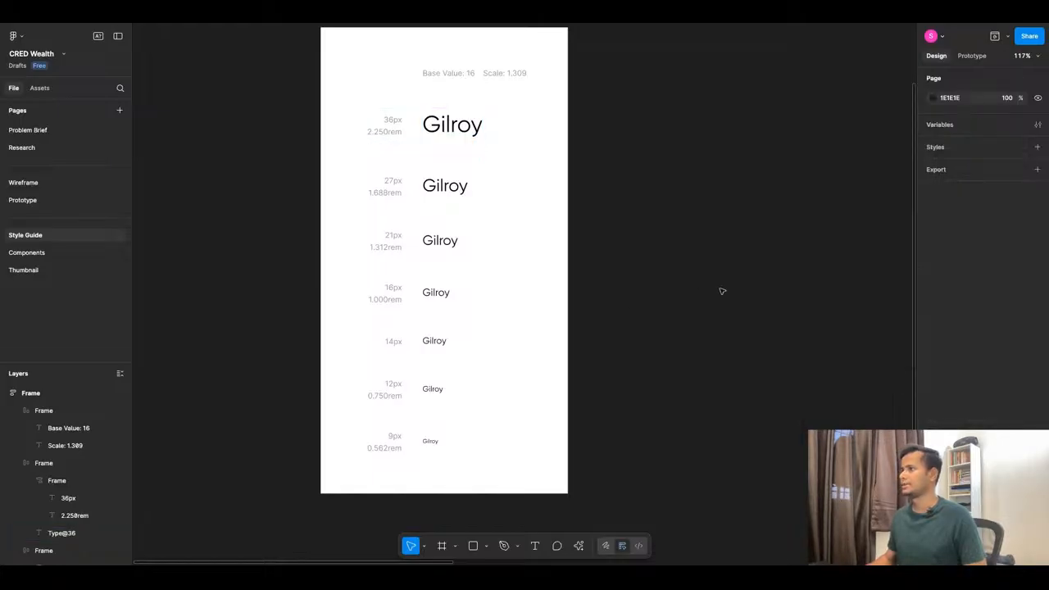
{"action": "scroll", "coordinate": [528, 313], "scroll_direction": "down", "scroll_amount": 5}
Drag the Gilroy type-scale frame further left on the Style Guide canvas and deselect it.
{"action": "left_click_drag", "start_coordinate": [470, 206], "coordinate": [268, 190]}
{"action": "scroll", "coordinate": [334, 271], "scroll_direction": "up", "scroll_amount": 3}
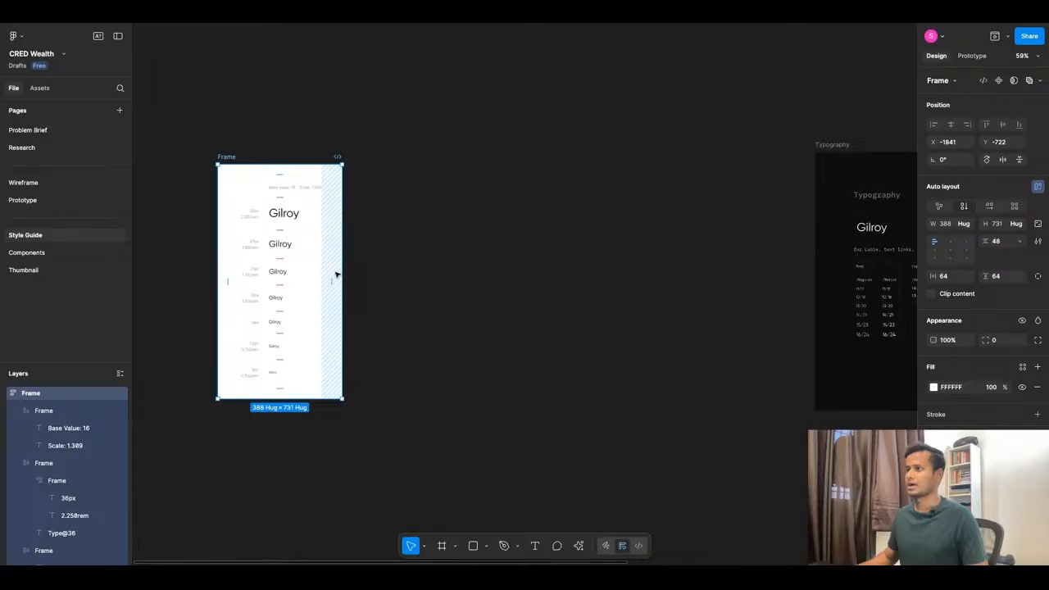
{"action": "left_click", "coordinate": [432, 271]}
{"action": "left_click", "coordinate": [579, 546]}
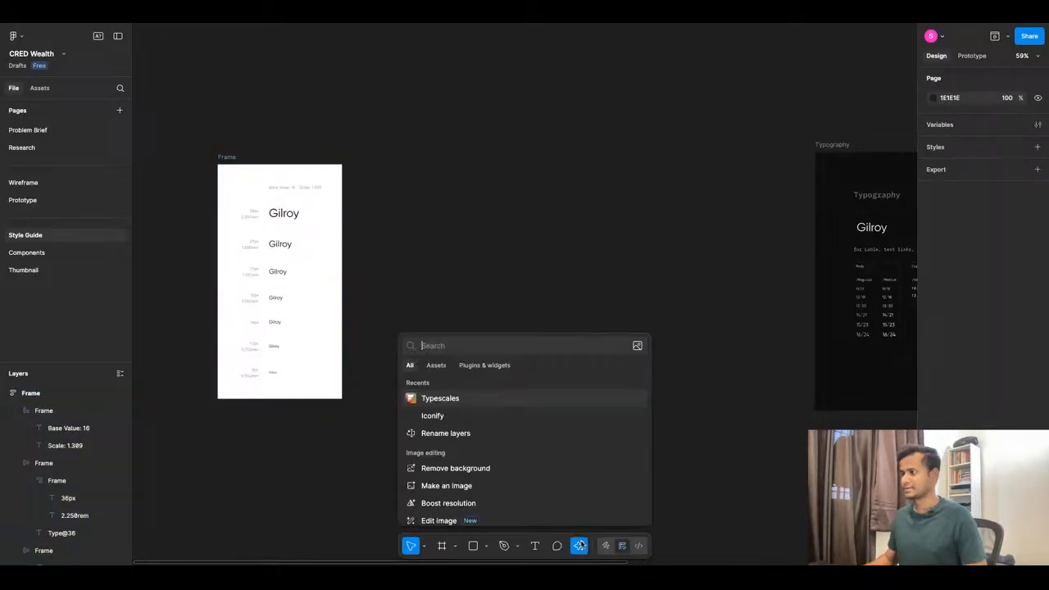
{"action": "key", "text": "Escape"}
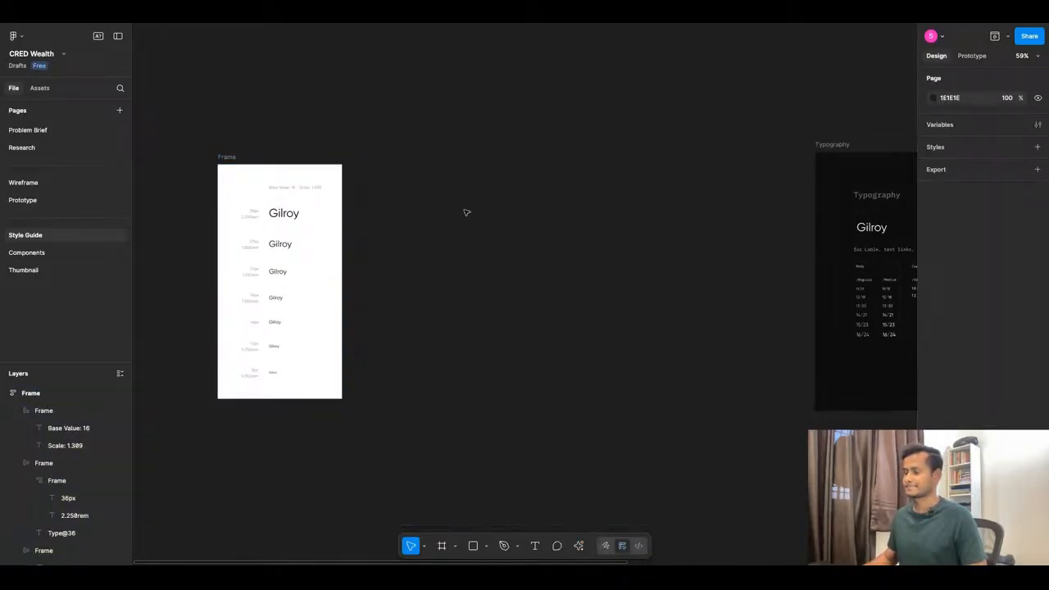
Add a text layer beside the frame reading 'This is my Header Tags'.
{"action": "key", "text": "t"}
{"action": "left_click", "coordinate": [424, 105]}
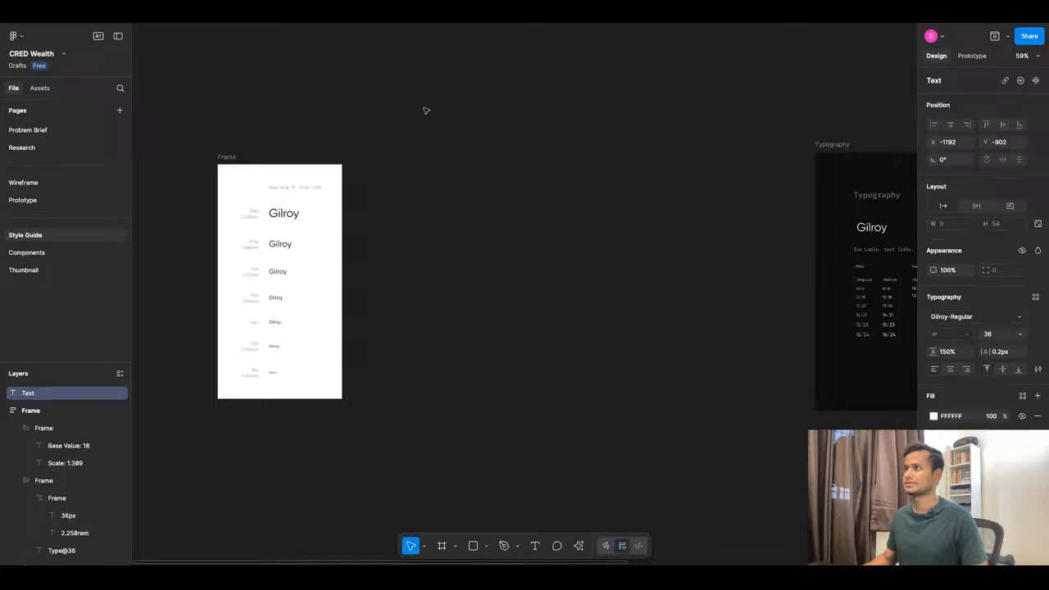
{"action": "scroll", "coordinate": [424, 106], "scroll_direction": "up", "scroll_amount": 5}
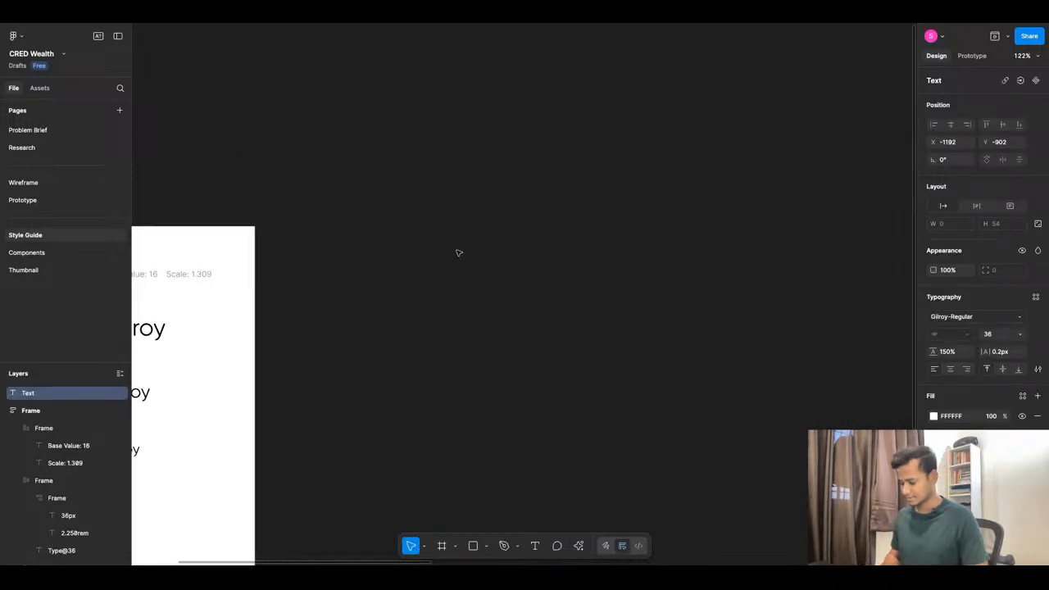
{"action": "type", "text": "This is "}
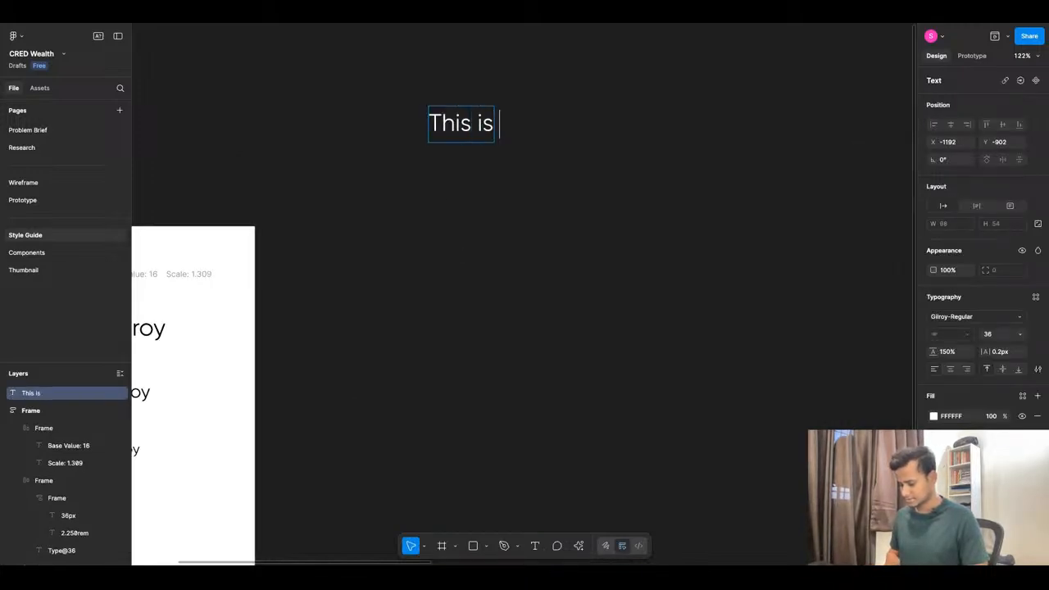
{"action": "type", "text": "my Titl"}
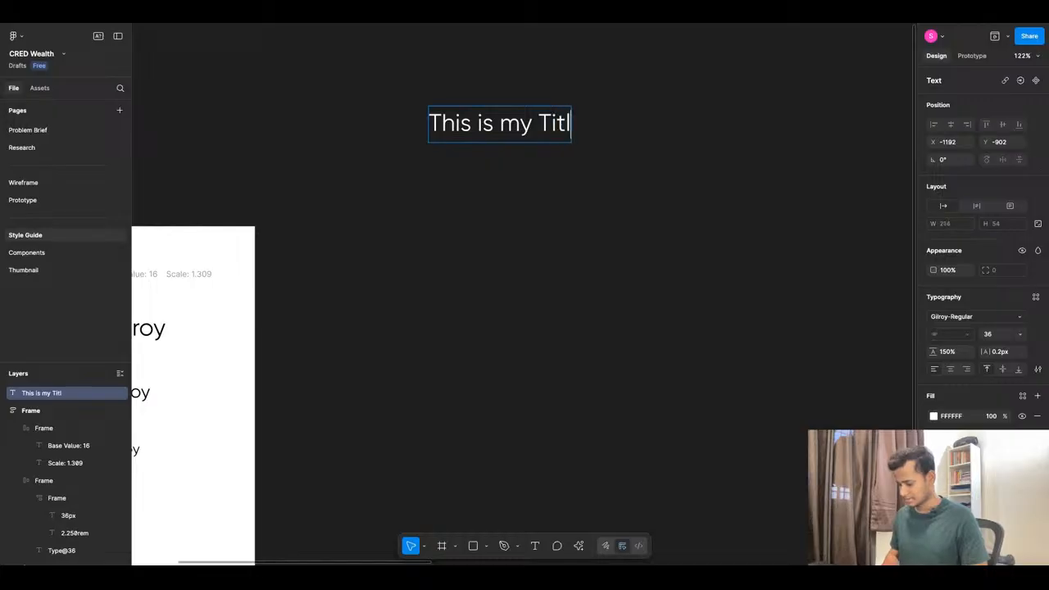
{"action": "key", "text": "BackSpace"}
{"action": "key", "text": "BackSpace"}
{"action": "key", "text": "BackSpace"}
{"action": "key", "text": "BackSpace"}
{"action": "key", "text": "BackSpace"}
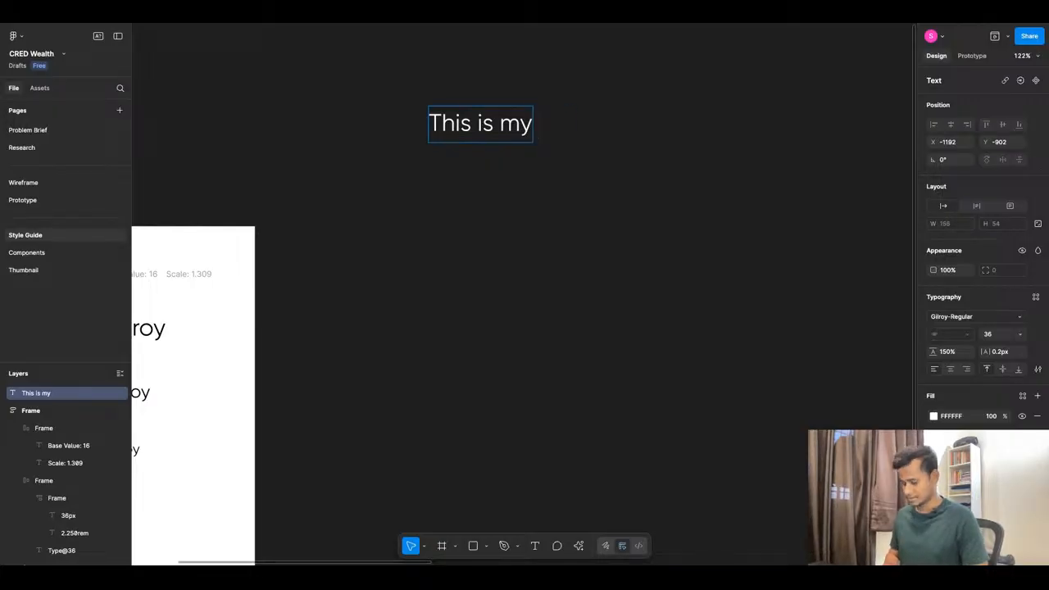
{"action": "type", "text": "Header Tags"}
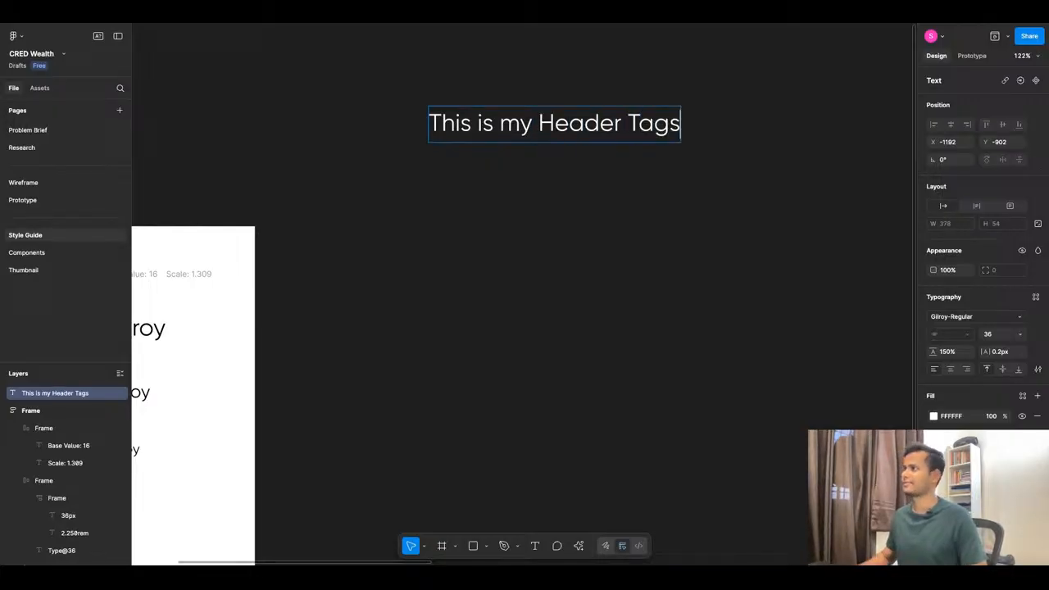
{"action": "key", "text": "Escape"}
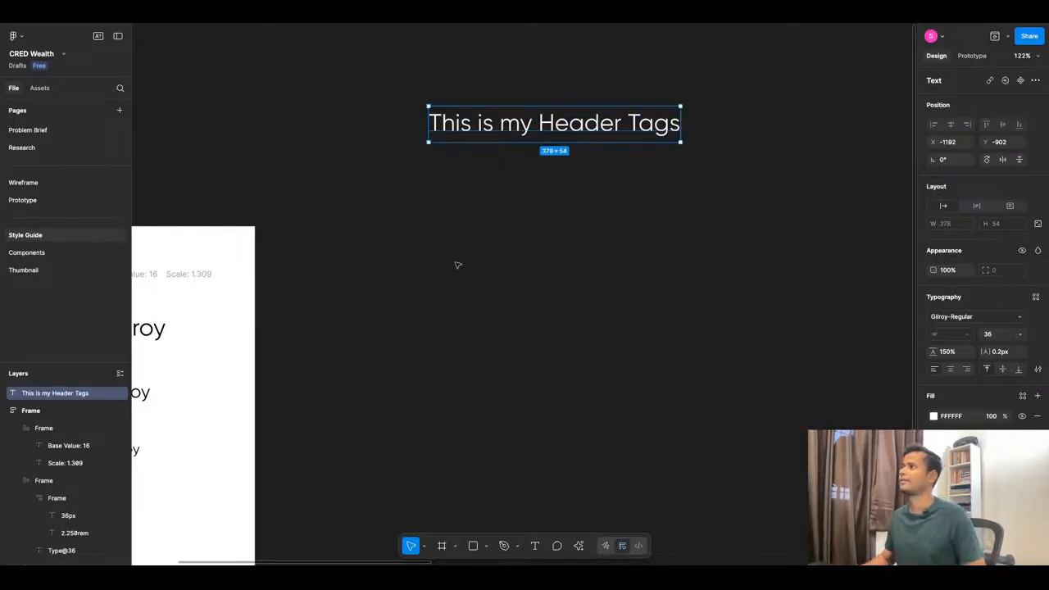
Set the heading text's font to Cirka.
{"action": "left_click", "coordinate": [973, 316]}
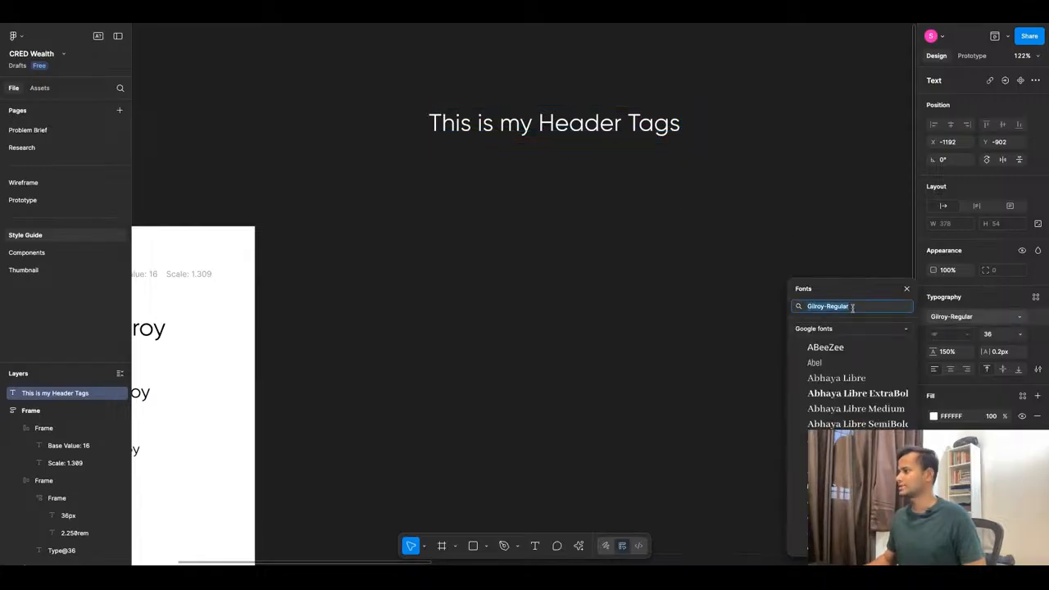
{"action": "type", "text": "cirka"}
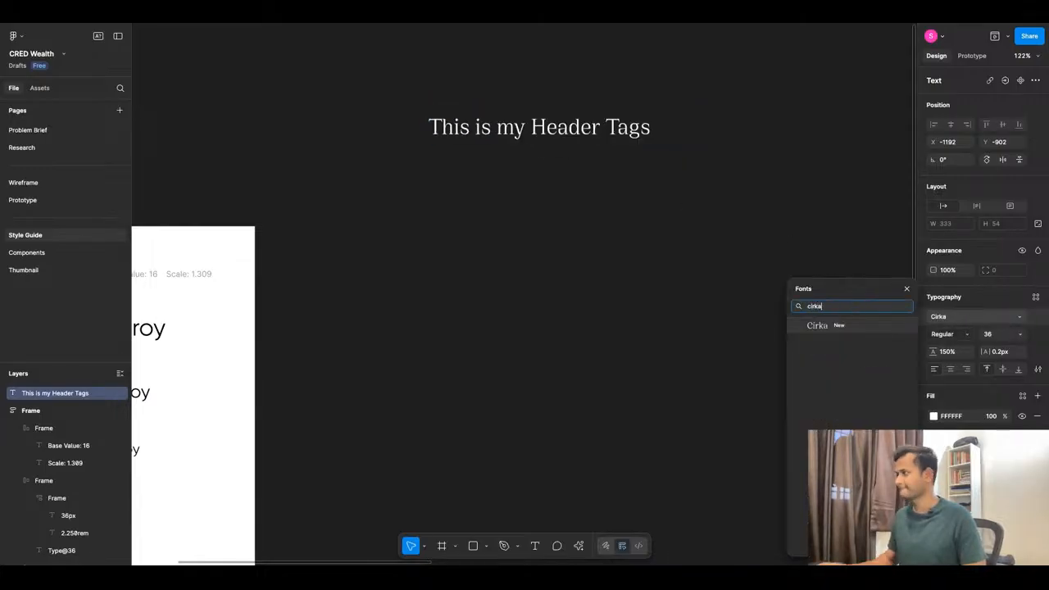
{"action": "left_click", "coordinate": [857, 326]}
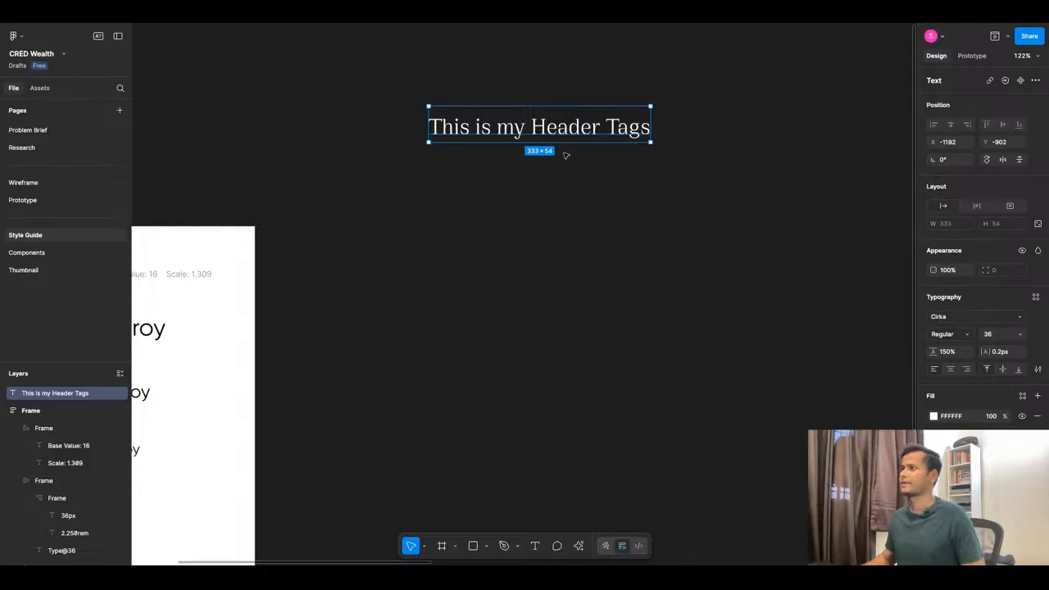
{"action": "scroll", "coordinate": [566, 155], "scroll_direction": "down", "scroll_amount": 5}
{"action": "left_click", "coordinate": [558, 207]}
{"action": "left_click", "coordinate": [549, 140]}
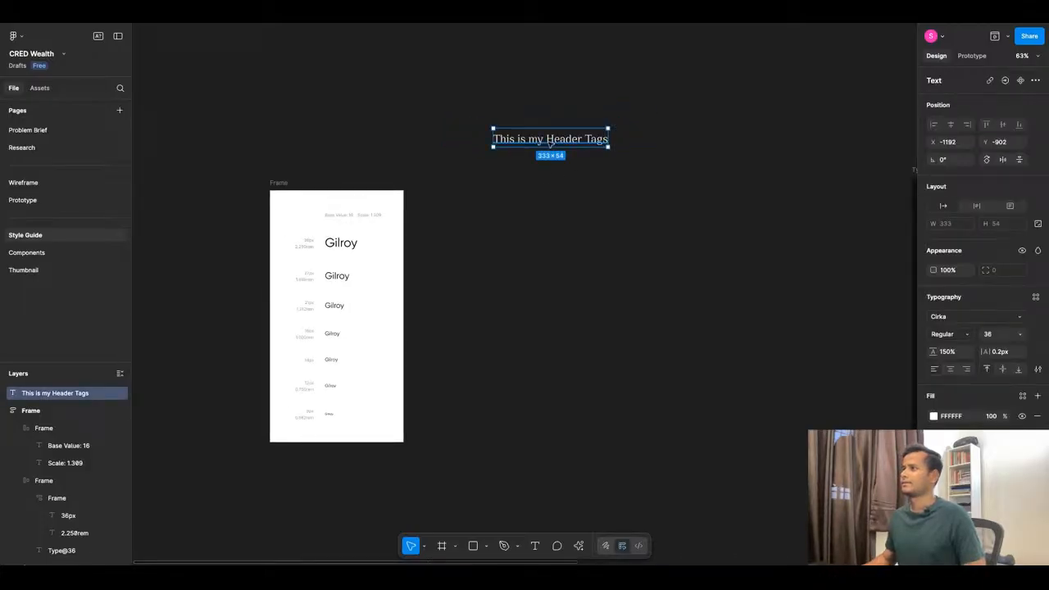
{"action": "left_click", "coordinate": [578, 546]}
In the Typescales plugin, change the base size from 36 to 16.
{"action": "left_click", "coordinate": [480, 399]}
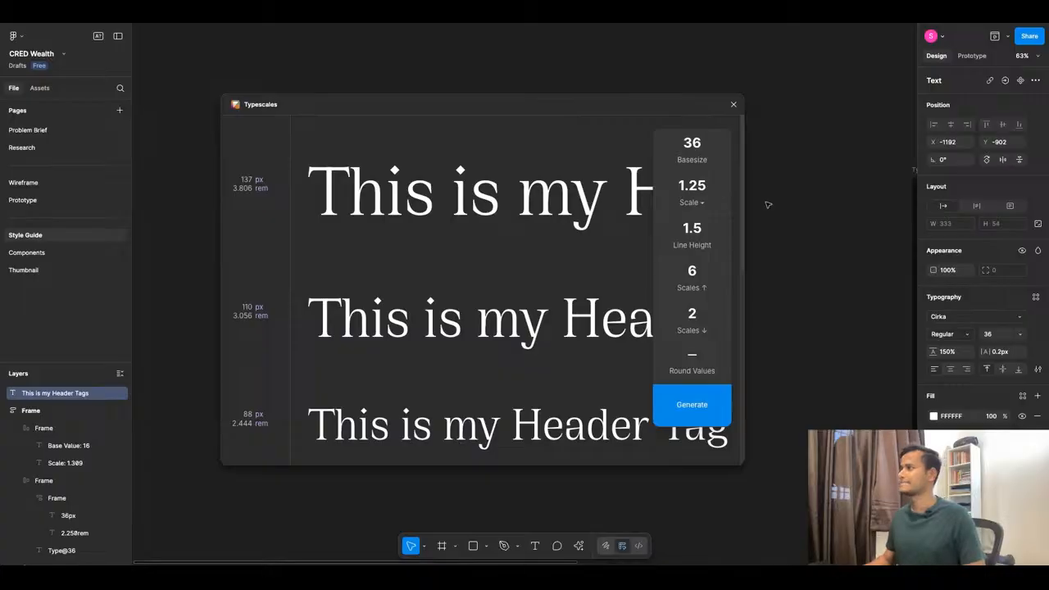
{"action": "left_click", "coordinate": [692, 205]}
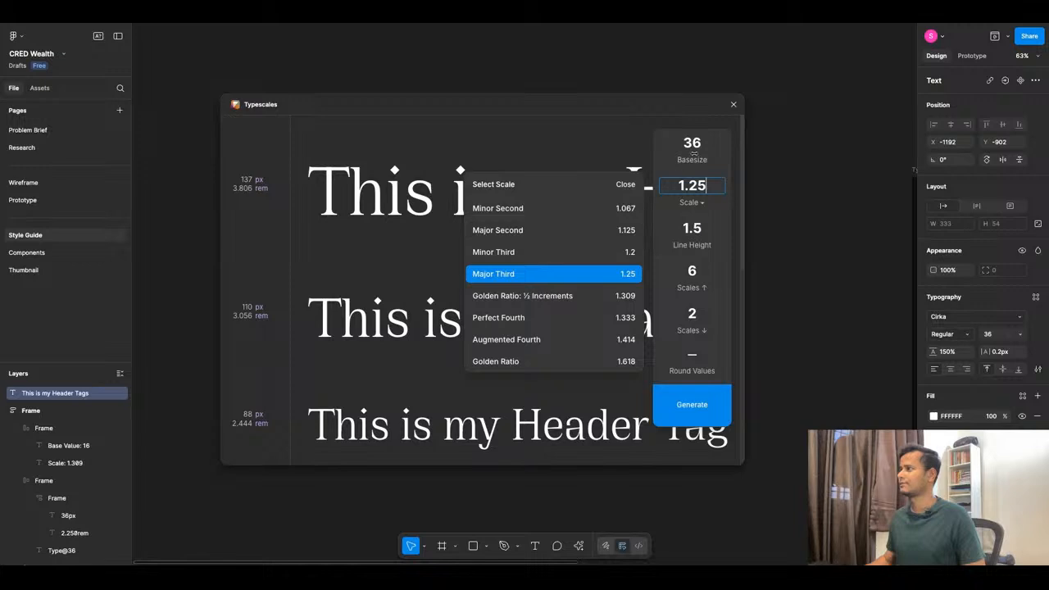
{"action": "left_click", "coordinate": [693, 144]}
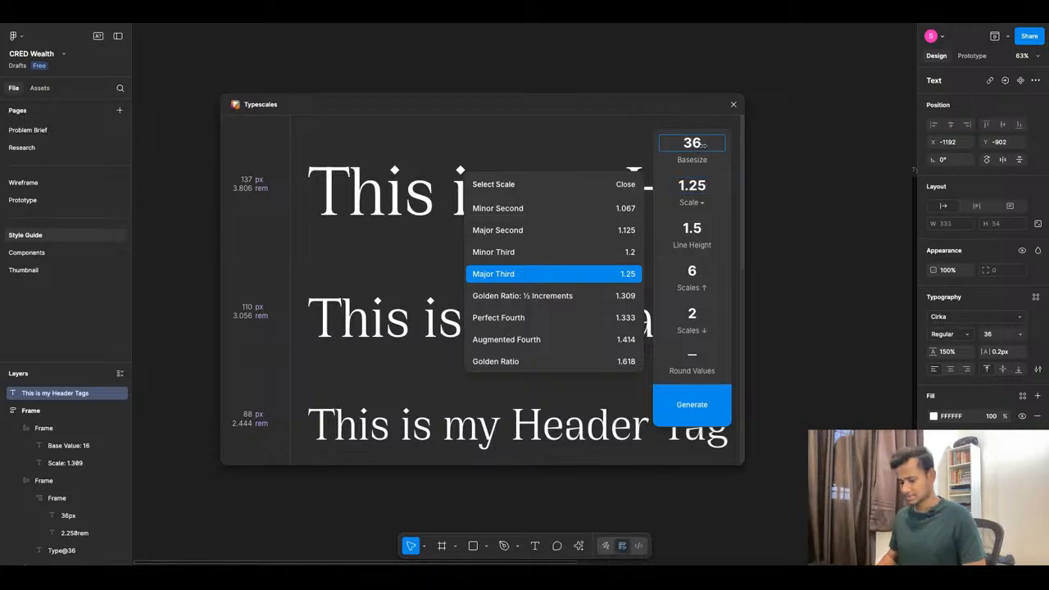
{"action": "key", "text": "BackSpace"}
{"action": "key", "text": "BackSpace"}
{"action": "type", "text": "16"}
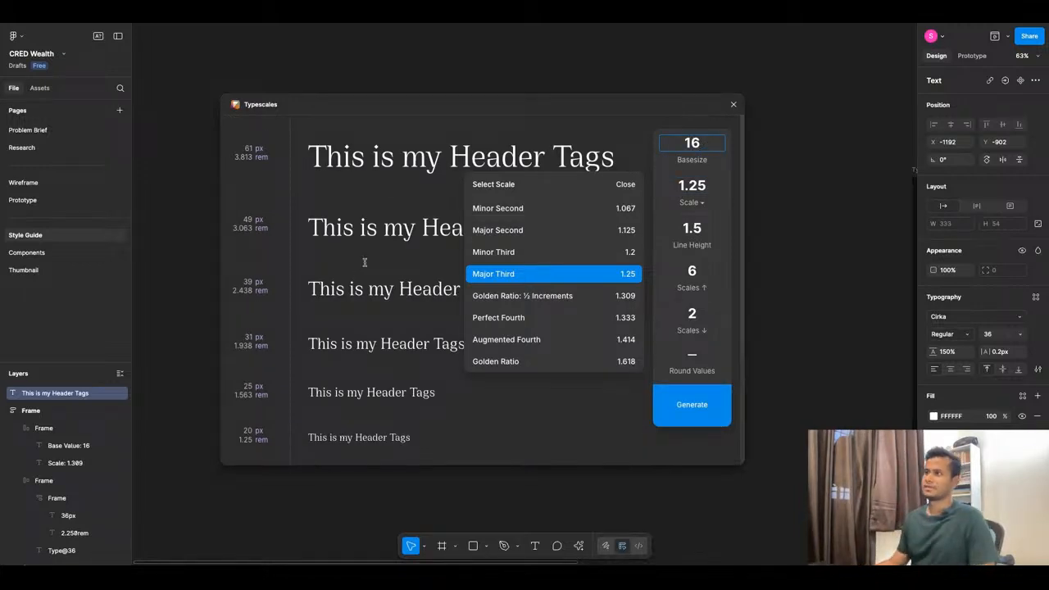
{"action": "scroll", "coordinate": [240, 310], "scroll_direction": "down", "scroll_amount": 5}
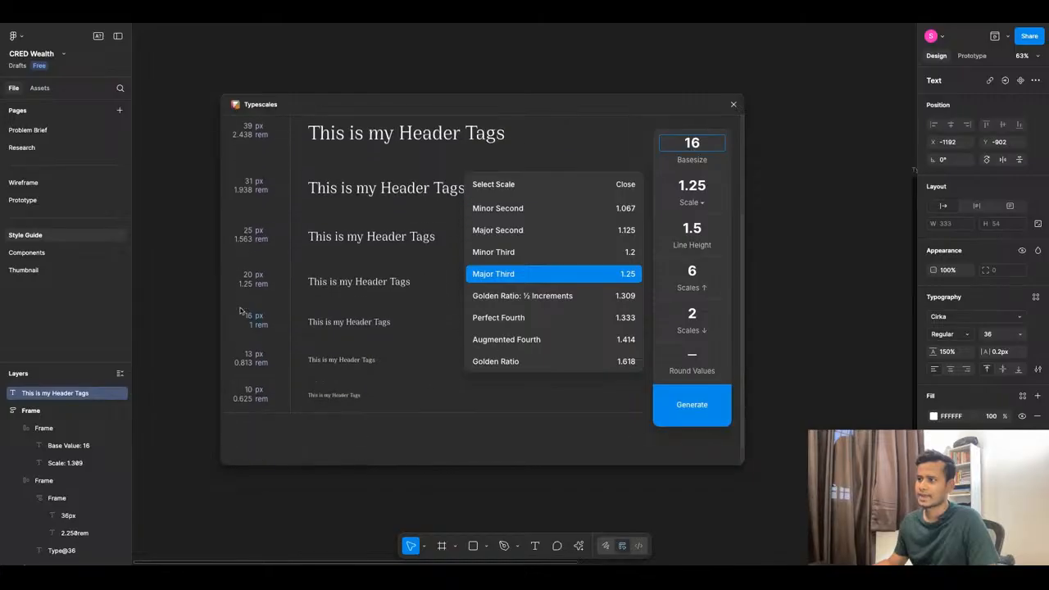
{"action": "scroll", "coordinate": [245, 316], "scroll_direction": "down", "scroll_amount": 1}
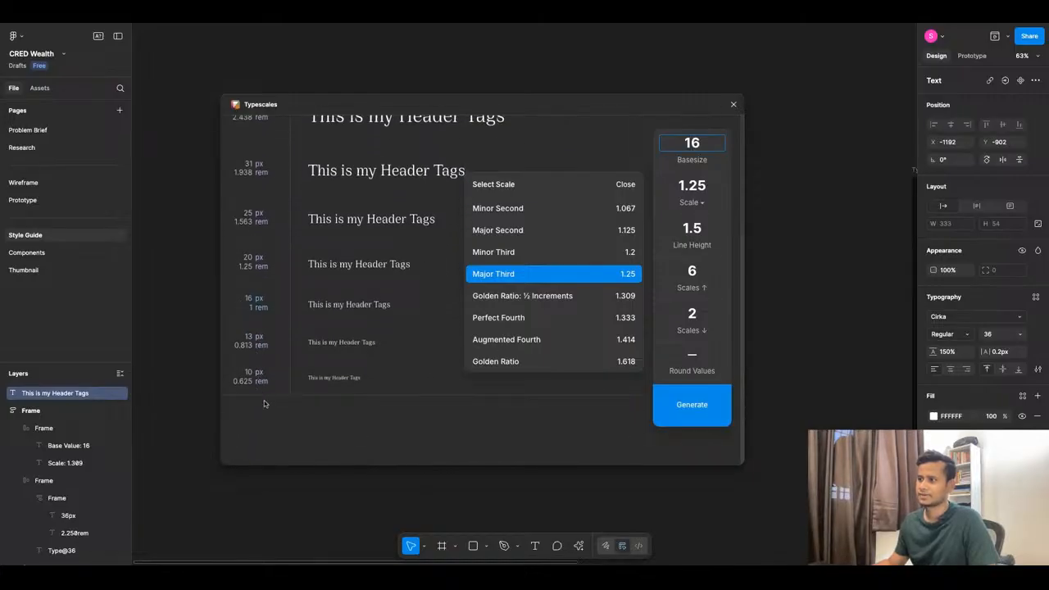
{"action": "left_click", "coordinate": [560, 272]}
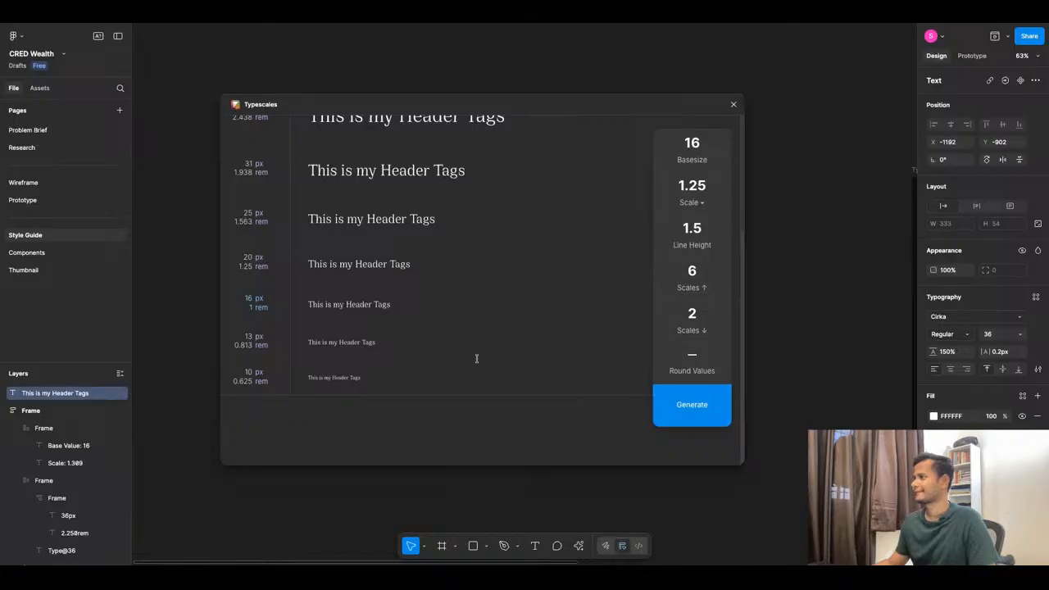
Choose the 1.309 Golden Ratio scale and generate the Cirka type-scale frame.
{"action": "scroll", "coordinate": [476, 358], "scroll_direction": "up", "scroll_amount": 5}
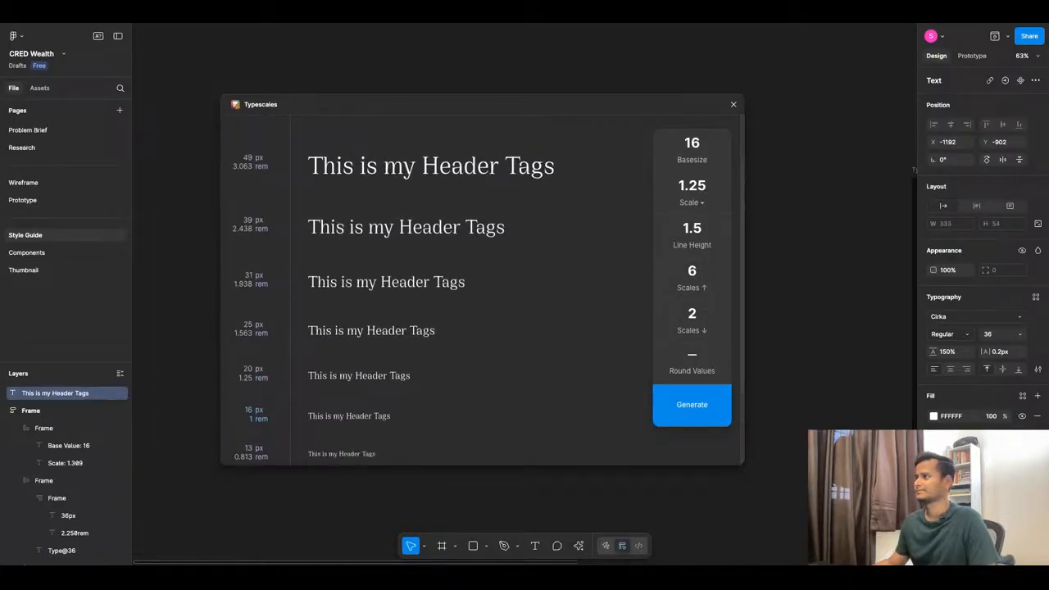
{"action": "left_click", "coordinate": [690, 202]}
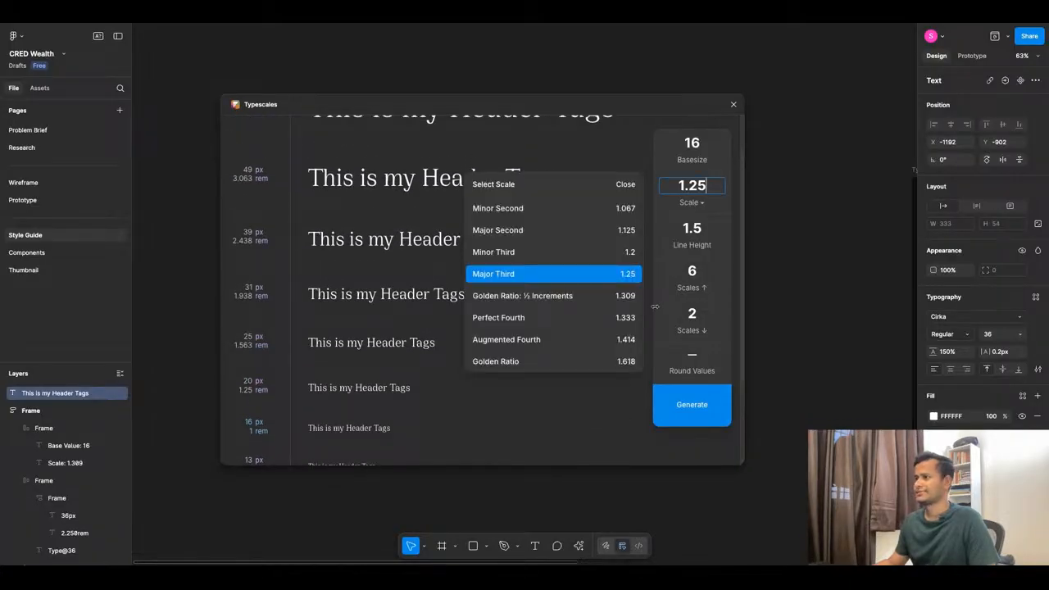
{"action": "left_click", "coordinate": [595, 295]}
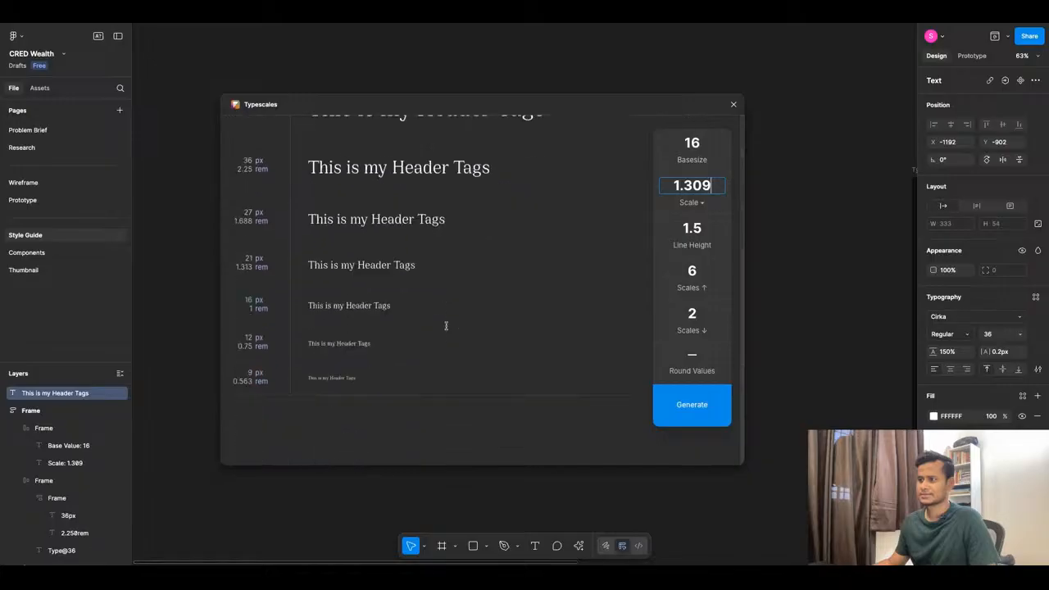
{"action": "scroll", "coordinate": [445, 326], "scroll_direction": "up", "scroll_amount": 1}
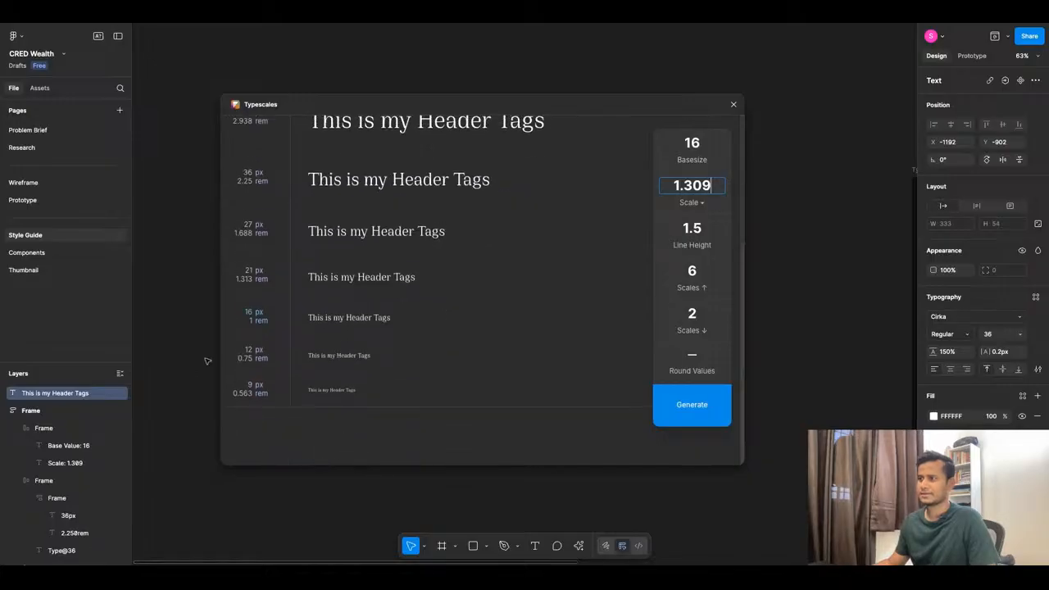
{"action": "left_click", "coordinate": [690, 410]}
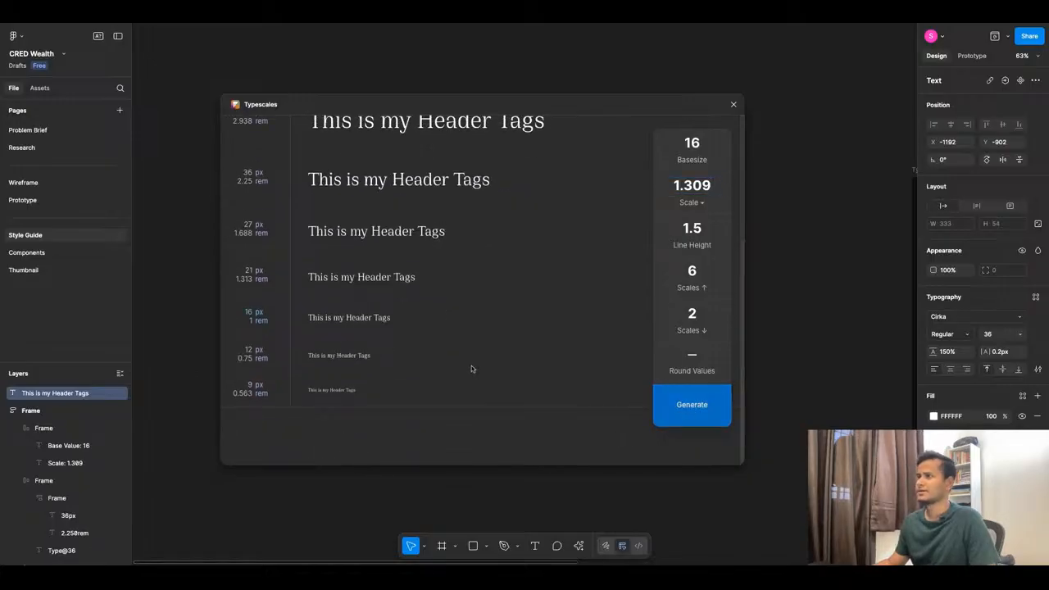
Duplicate the 12px Cirka row and set the upper copy's font size to 14.
{"action": "scroll", "coordinate": [604, 286], "scroll_direction": "down", "scroll_amount": 5}
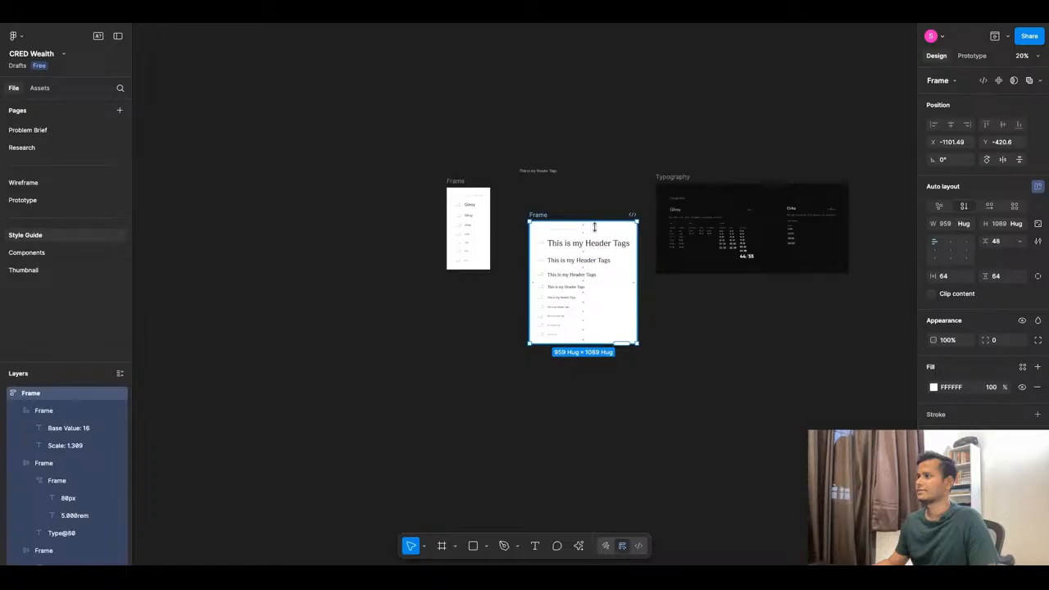
{"action": "scroll", "coordinate": [594, 226], "scroll_direction": "up", "scroll_amount": 5}
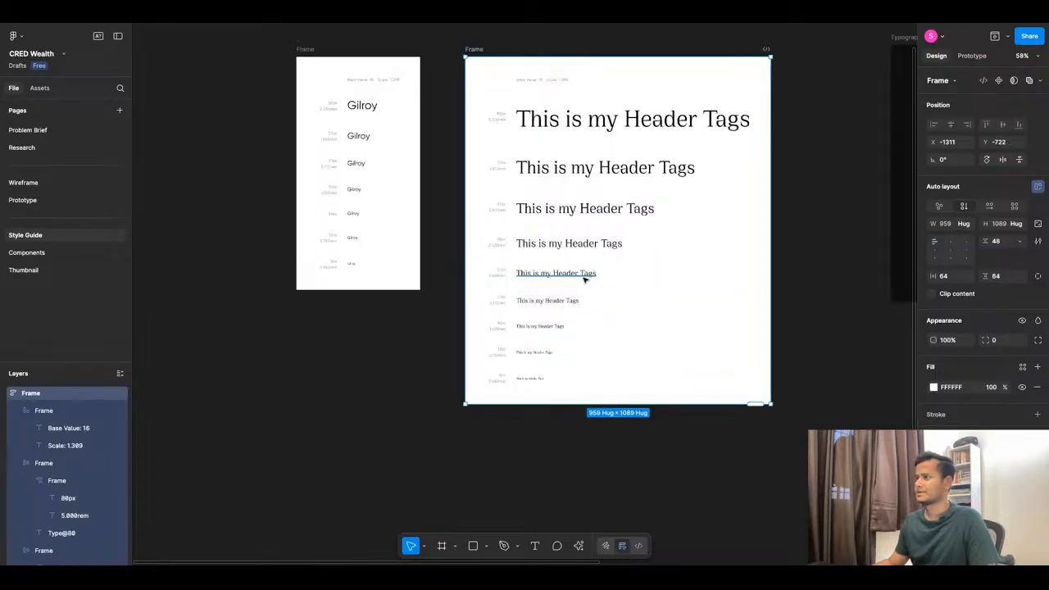
{"action": "scroll", "coordinate": [584, 279], "scroll_direction": "up", "scroll_amount": 3}
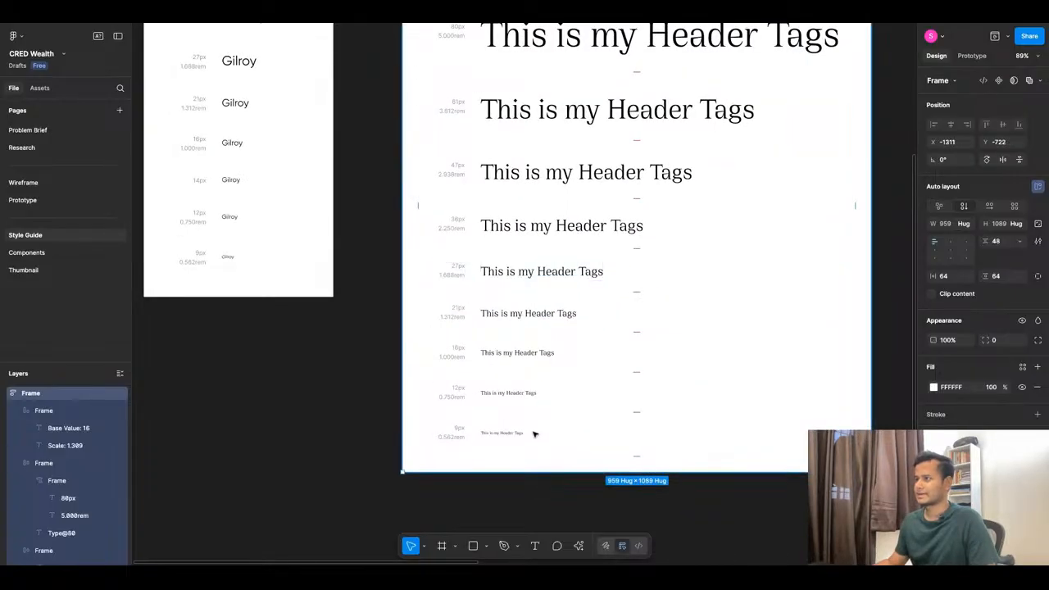
{"action": "left_click", "coordinate": [509, 393]}
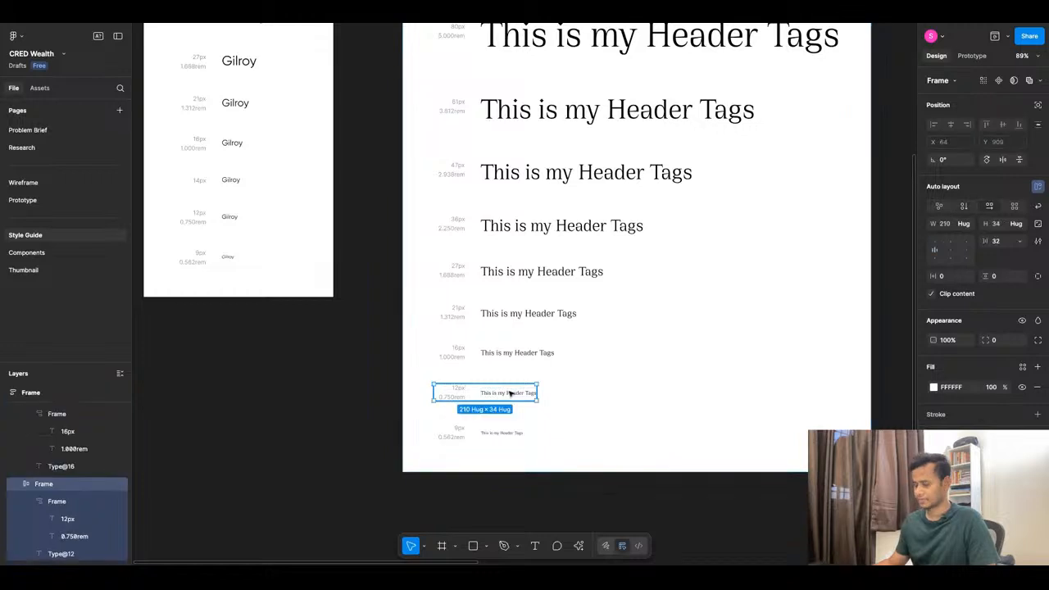
{"action": "key", "text": "ctrl+d"}
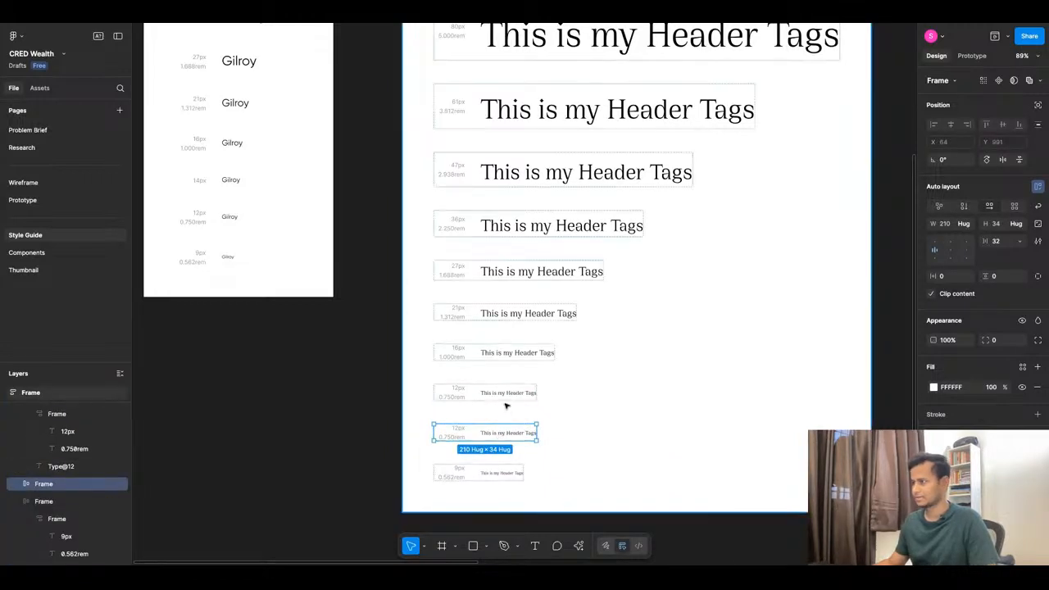
{"action": "double_click", "coordinate": [509, 393]}
{"action": "left_click", "coordinate": [1019, 334]}
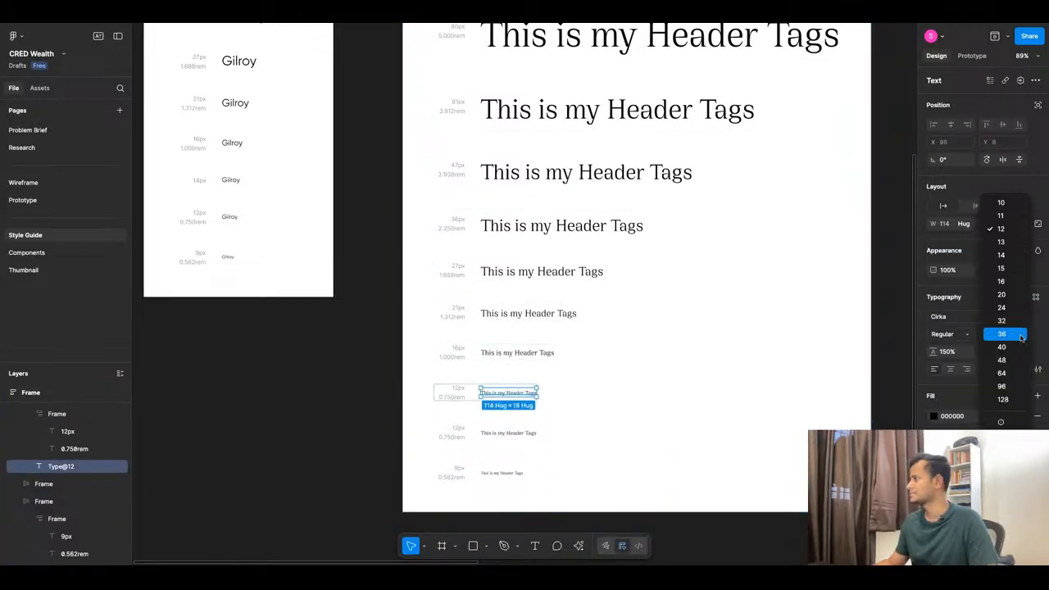
{"action": "left_click", "coordinate": [1017, 256]}
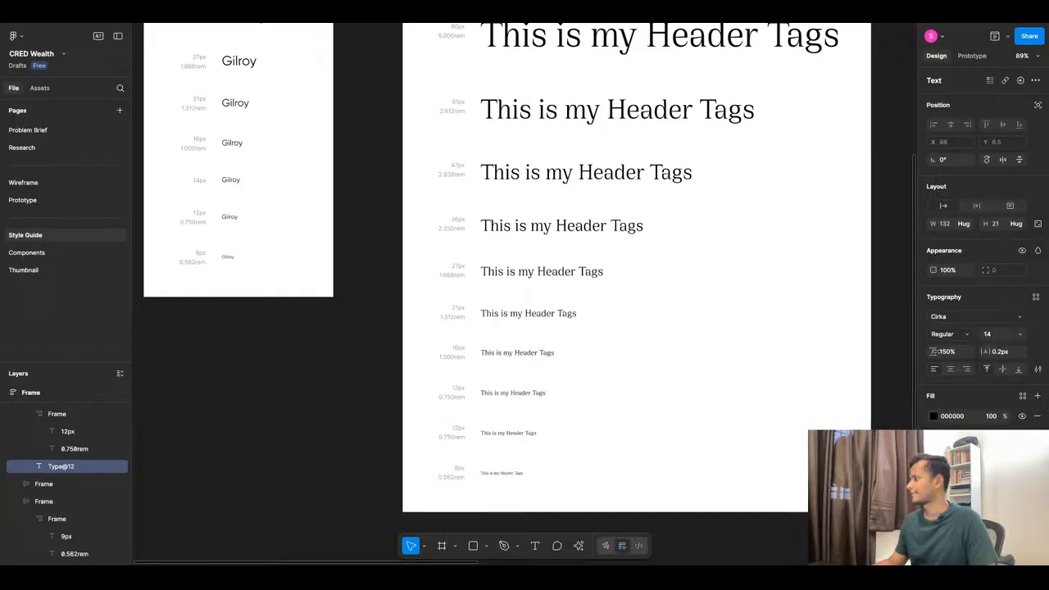
{"action": "left_click", "coordinate": [356, 421]}
Change the duplicated row's size label from 12px to 14px.
{"action": "scroll", "coordinate": [427, 400], "scroll_direction": "up", "scroll_amount": 5}
{"action": "left_click", "coordinate": [491, 375]}
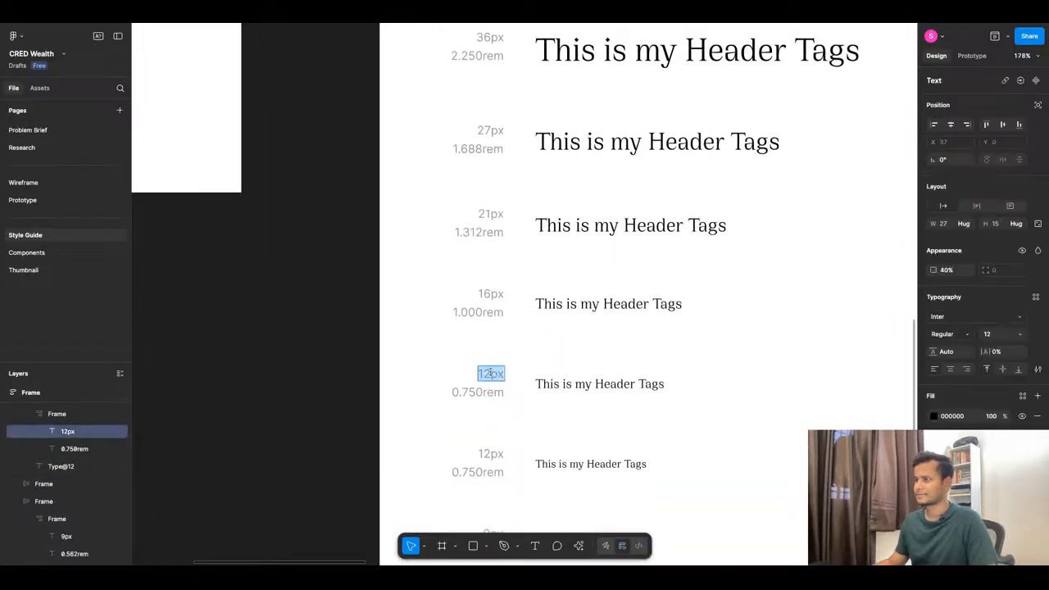
{"action": "key", "text": "BackSpace"}
{"action": "type", "text": "4"}
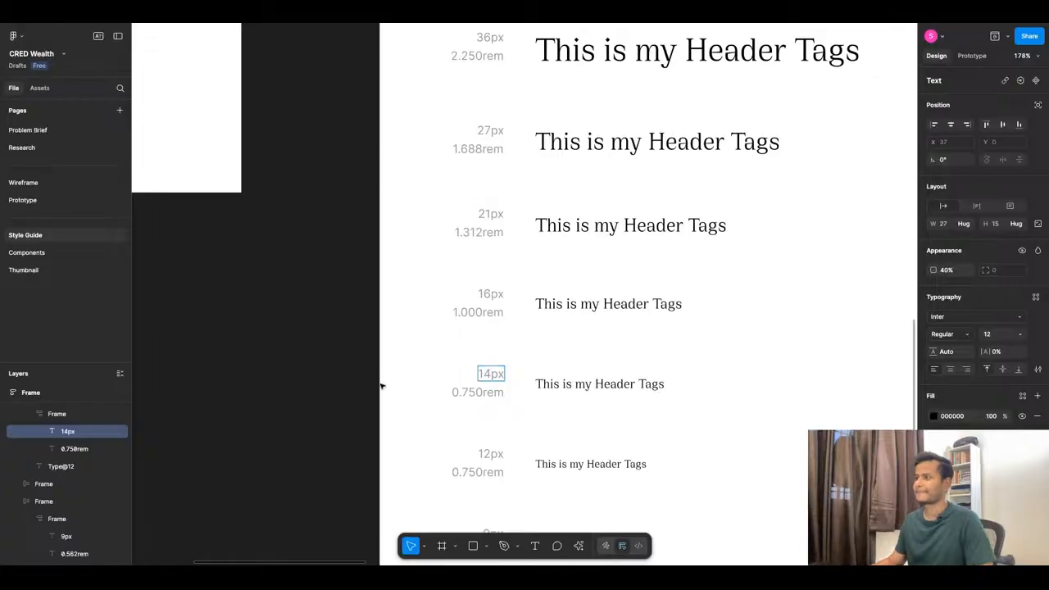
{"action": "left_click", "coordinate": [358, 375]}
{"action": "left_click", "coordinate": [358, 375]}
{"action": "scroll", "coordinate": [517, 287], "scroll_direction": "down", "scroll_amount": 7}
{"action": "scroll", "coordinate": [461, 276], "scroll_direction": "down", "scroll_amount": 2}
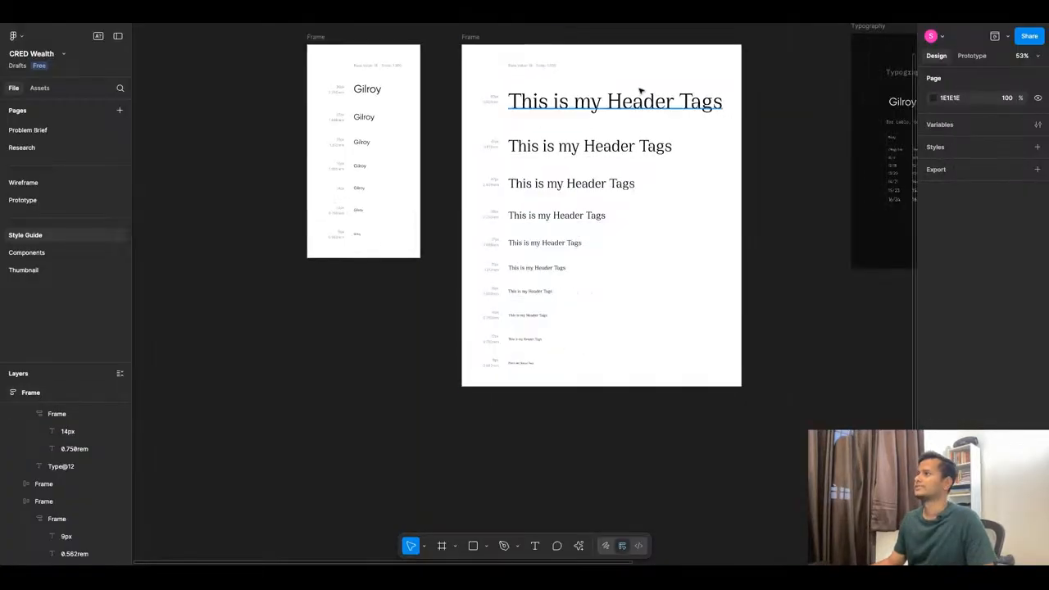
{"action": "scroll", "coordinate": [640, 90], "scroll_direction": "up", "scroll_amount": 4}
{"action": "left_click", "coordinate": [635, 106], "text": "super"}
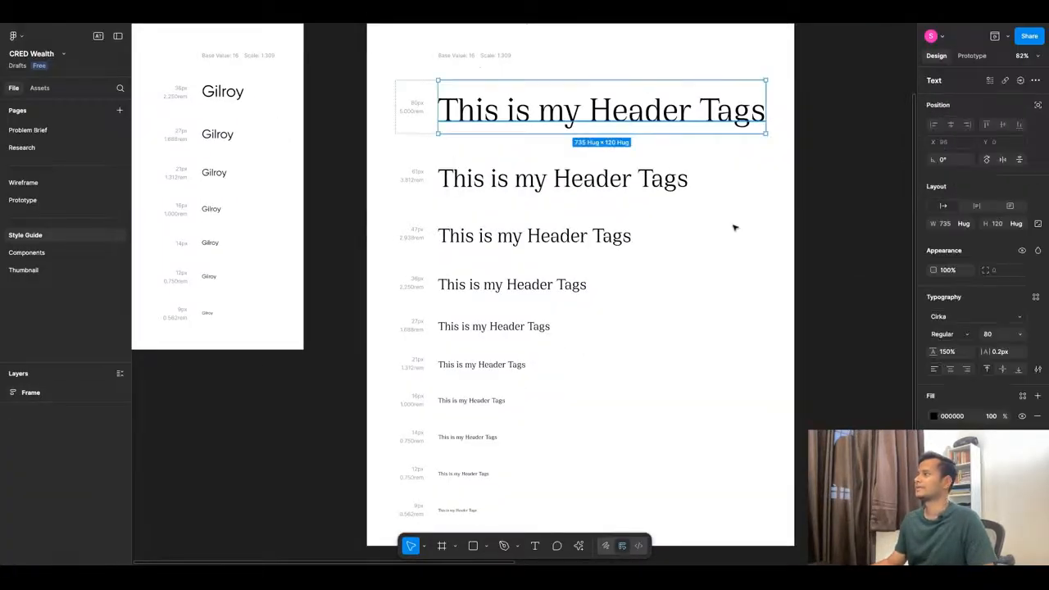
{"action": "left_click", "coordinate": [1035, 297]}
{"action": "left_click", "coordinate": [906, 296]}
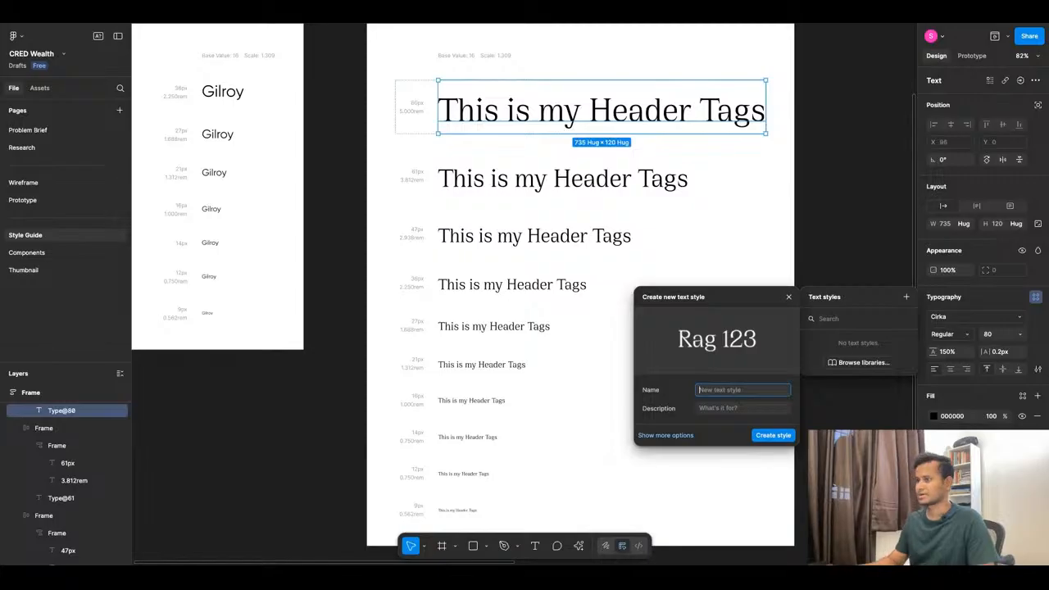
{"action": "left_click", "coordinate": [313, 497]}
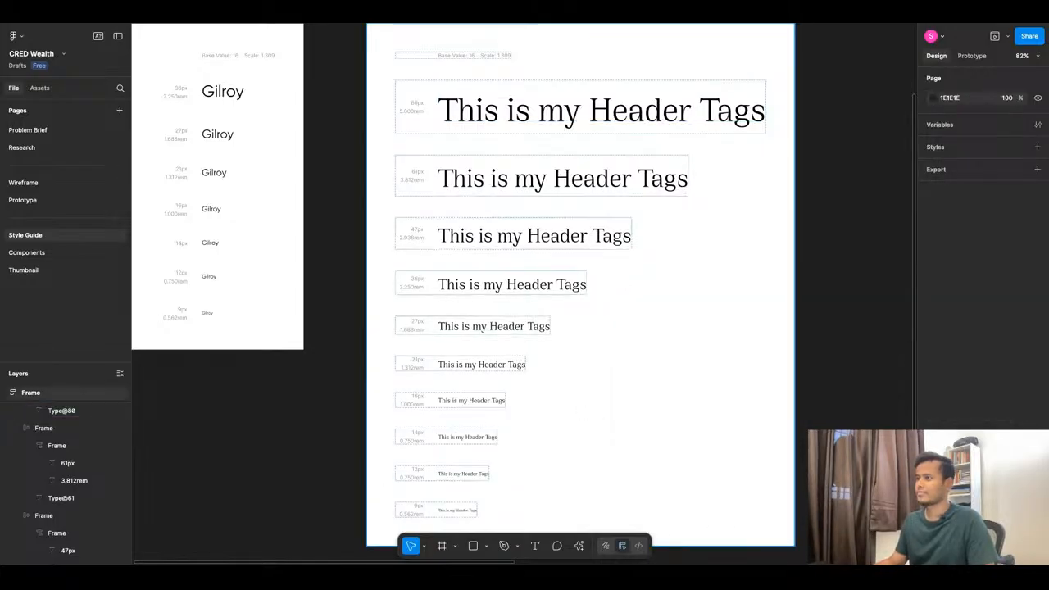
{"action": "scroll", "coordinate": [529, 127], "scroll_direction": "up", "scroll_amount": 1}
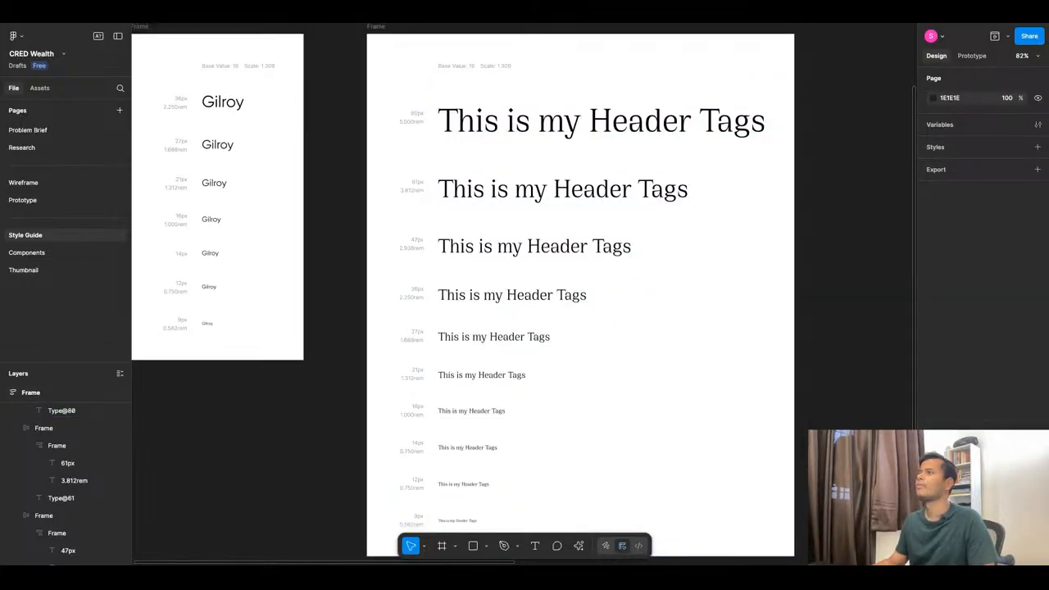
Delete the 80px, 61px, 47px and smallest rows from the Cirka scale.
{"action": "left_click", "coordinate": [529, 127]}
{"action": "key", "text": "Delete"}
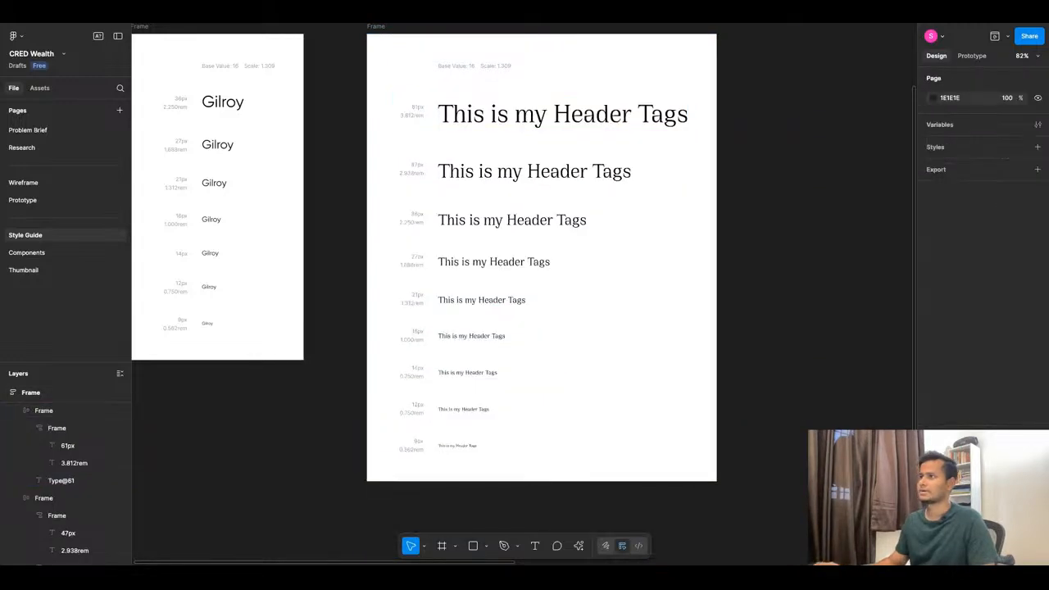
{"action": "left_click", "coordinate": [515, 125]}
{"action": "key", "text": "Delete"}
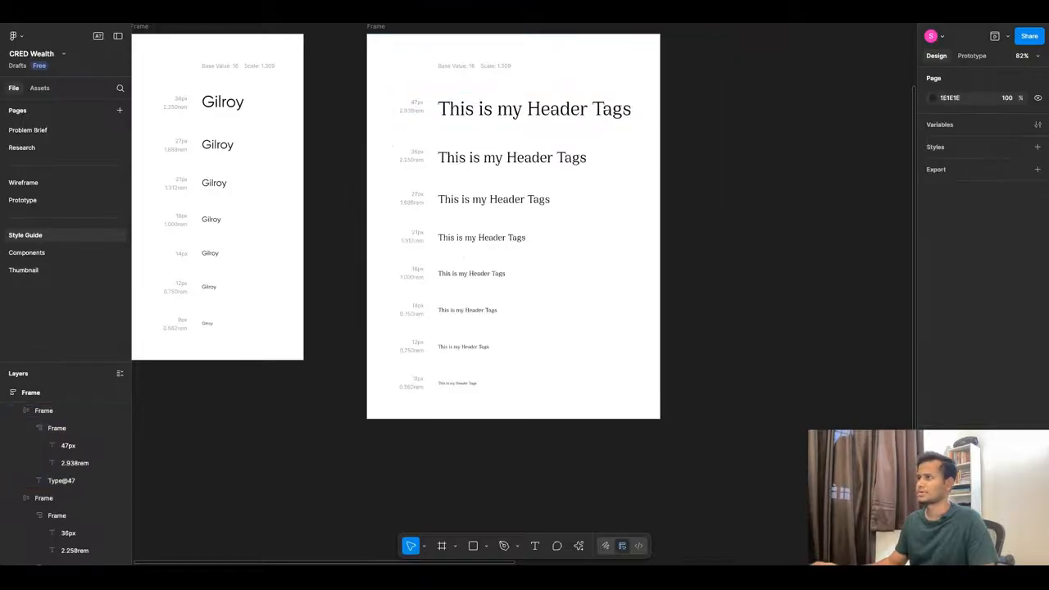
{"action": "scroll", "coordinate": [549, 246], "scroll_direction": "up", "scroll_amount": 2}
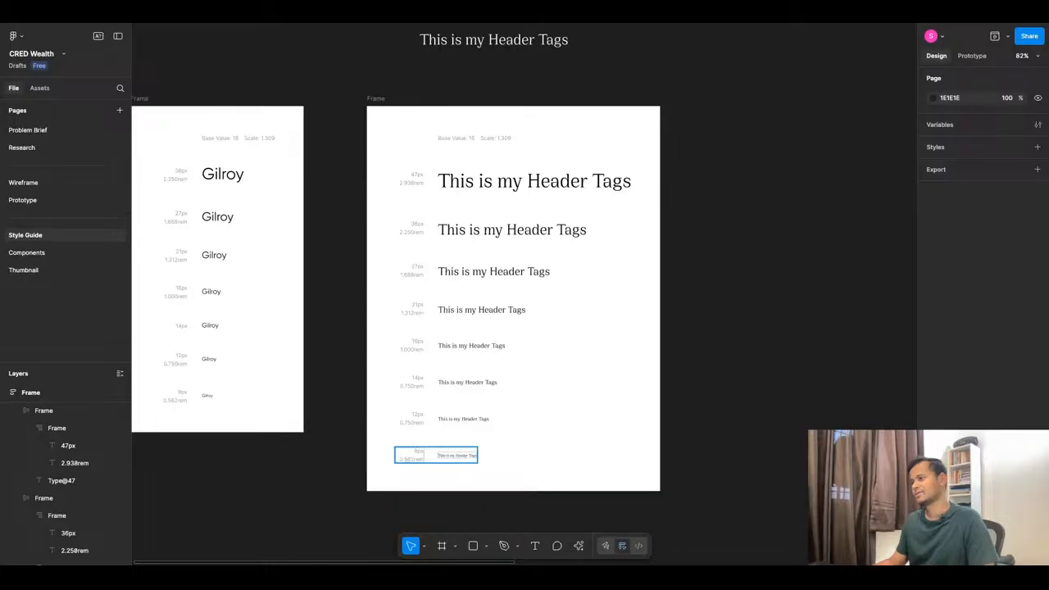
{"action": "left_click", "coordinate": [456, 457]}
{"action": "key", "text": "Delete"}
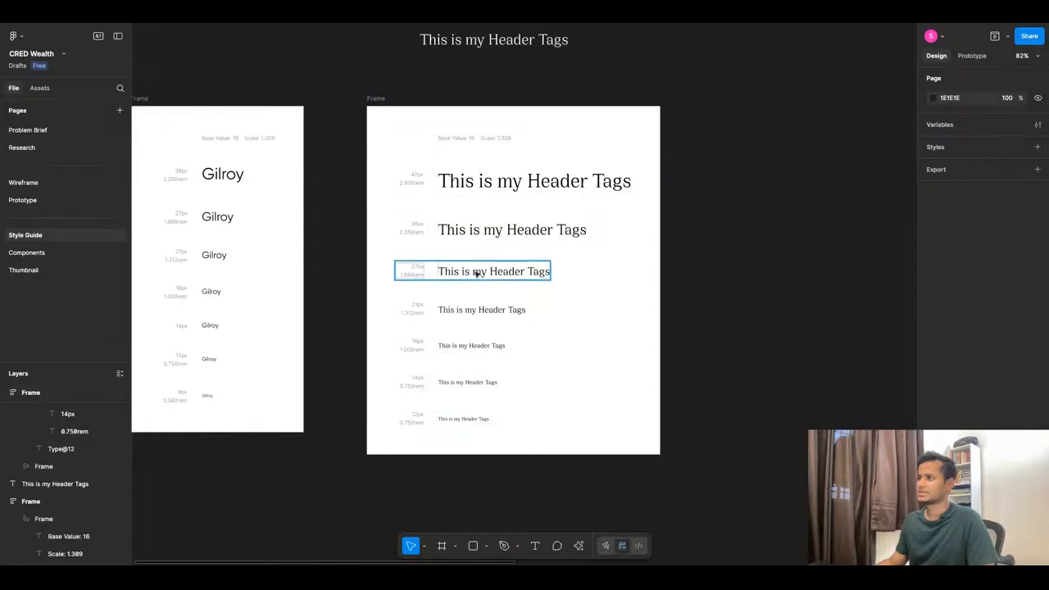
{"action": "left_click", "coordinate": [506, 179]}
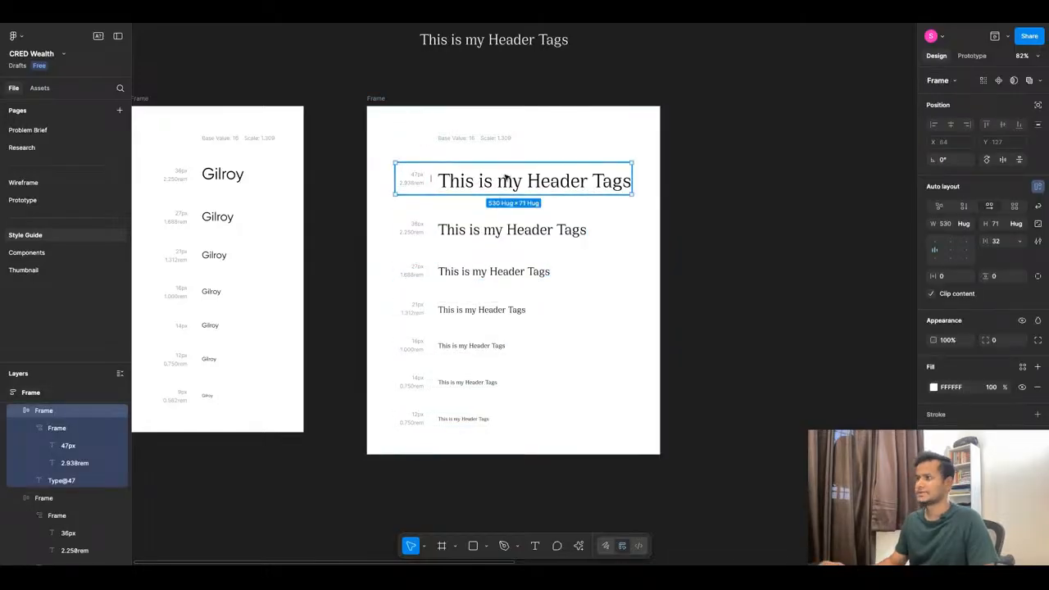
{"action": "key", "text": "Delete"}
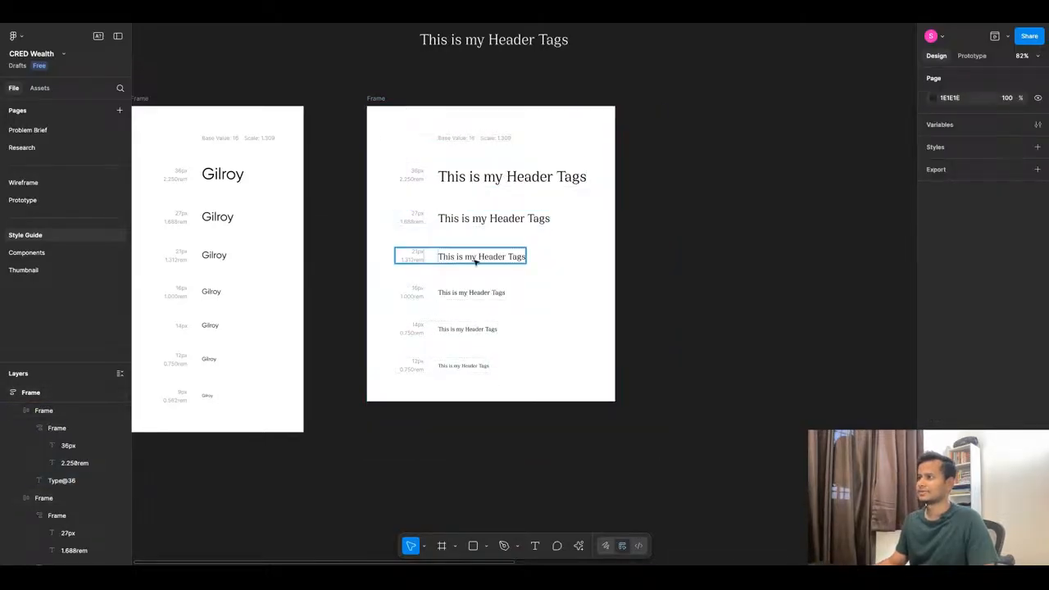
{"action": "left_click", "coordinate": [499, 176]}
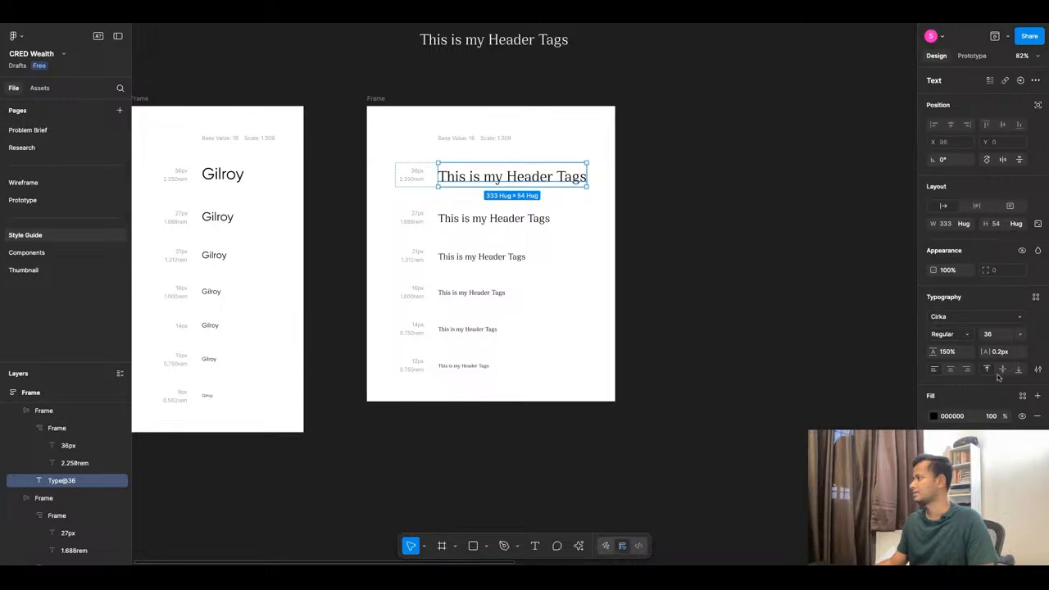
Save the 36px Cirka header text as a new text style named H1.
{"action": "left_click", "coordinate": [1035, 297]}
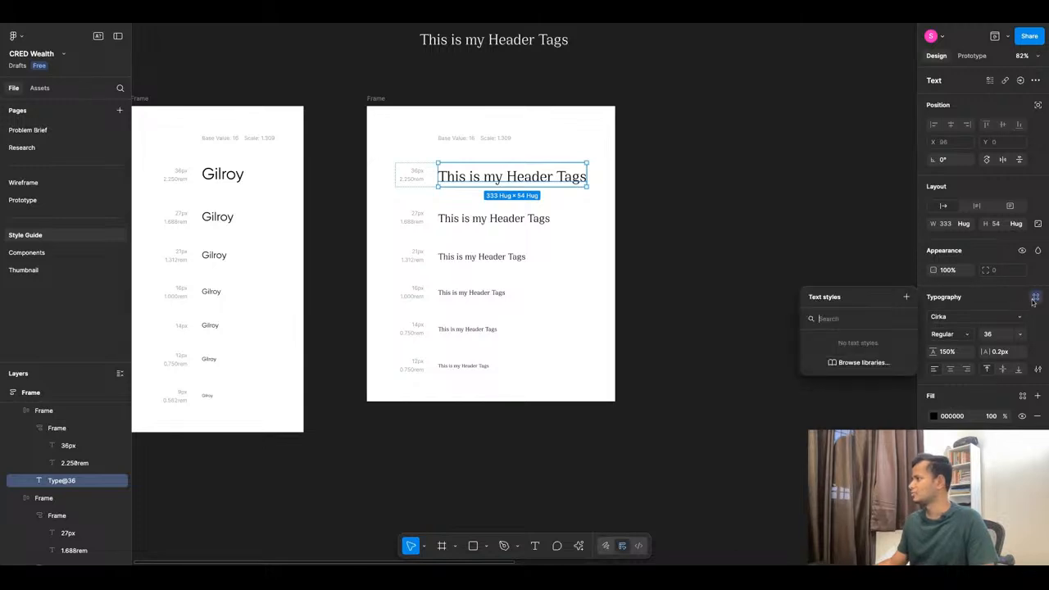
{"action": "left_click", "coordinate": [907, 297]}
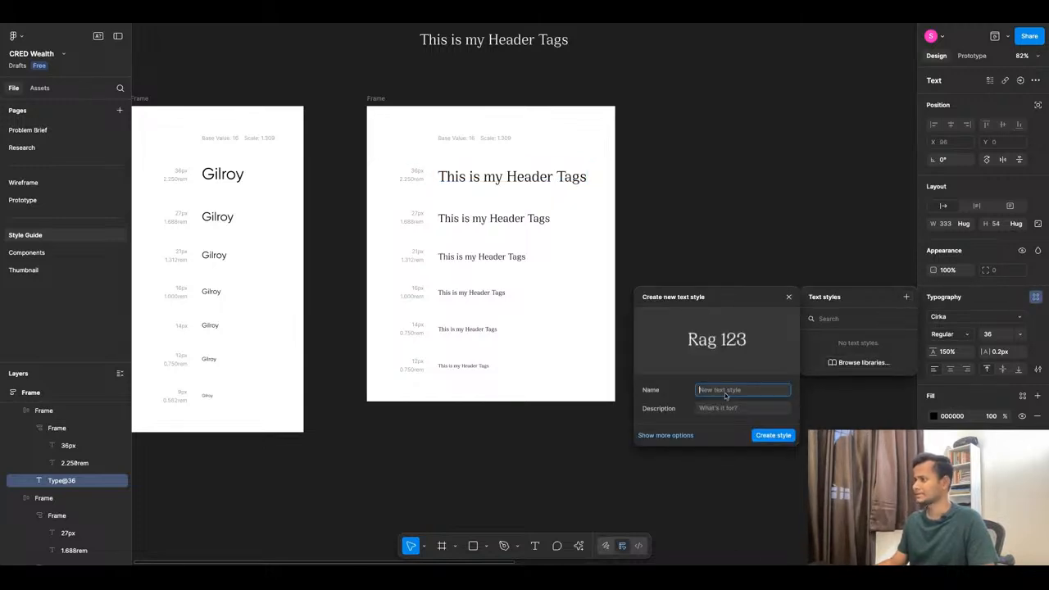
{"action": "type", "text": "H1"}
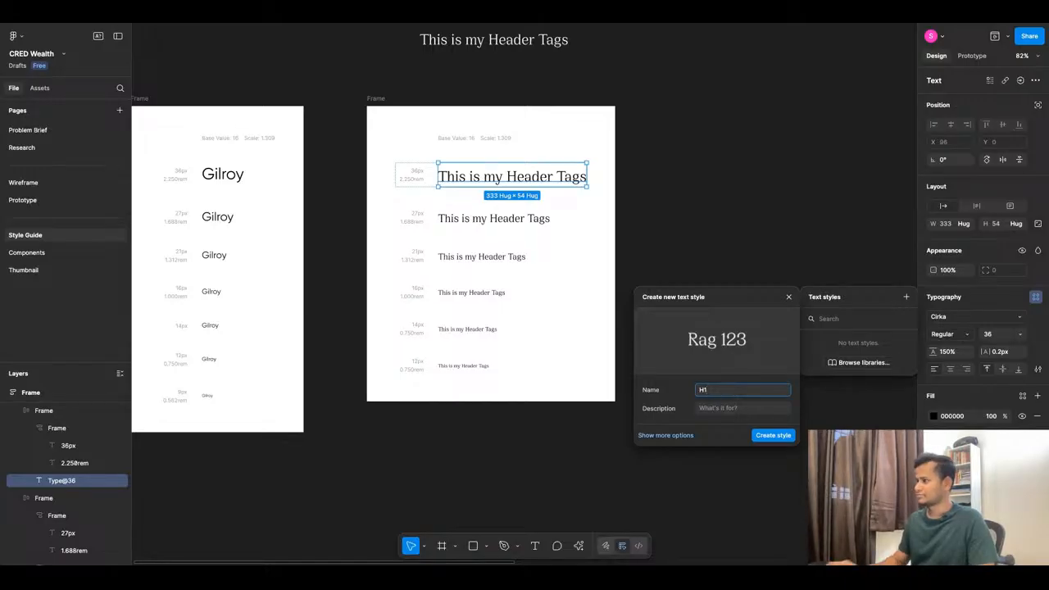
{"action": "left_click", "coordinate": [667, 435]}
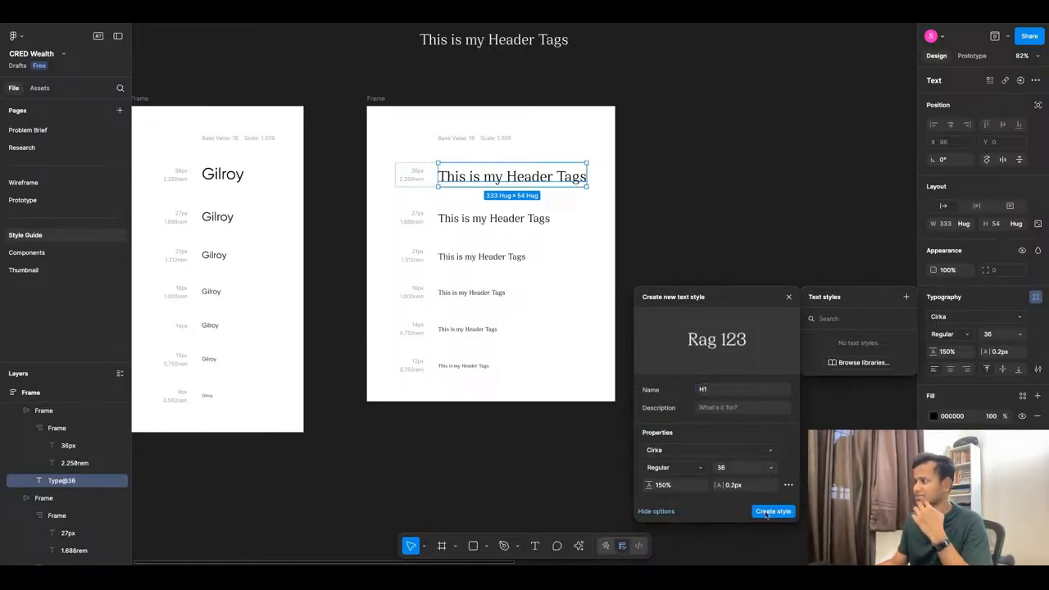
{"action": "left_click", "coordinate": [773, 510]}
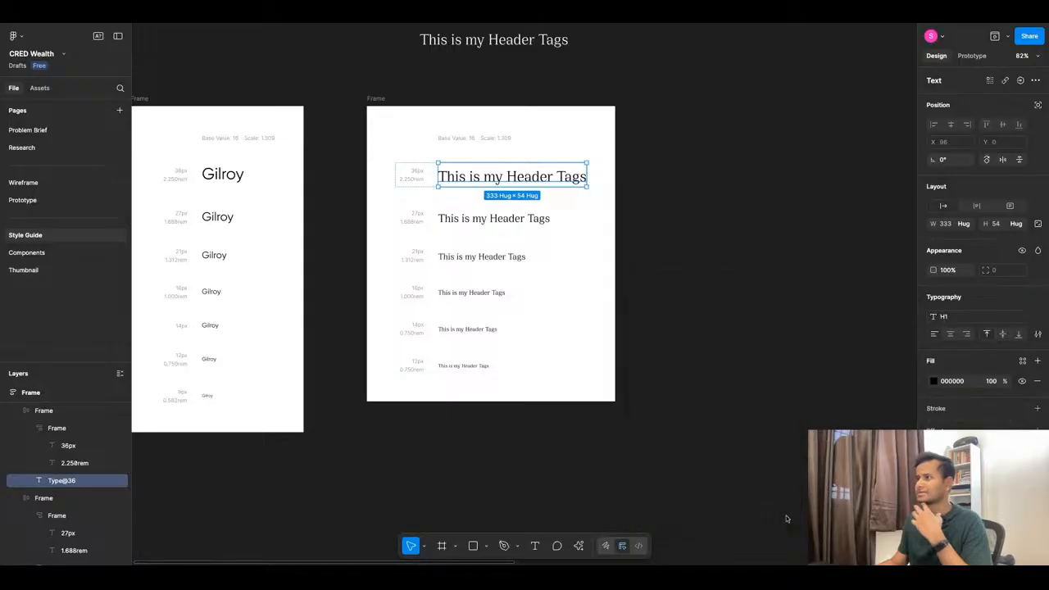
{"action": "left_click", "coordinate": [686, 279]}
Add a scratch text line reading 'Hfgjhs' on the canvas.
{"action": "left_click", "coordinate": [537, 221]}
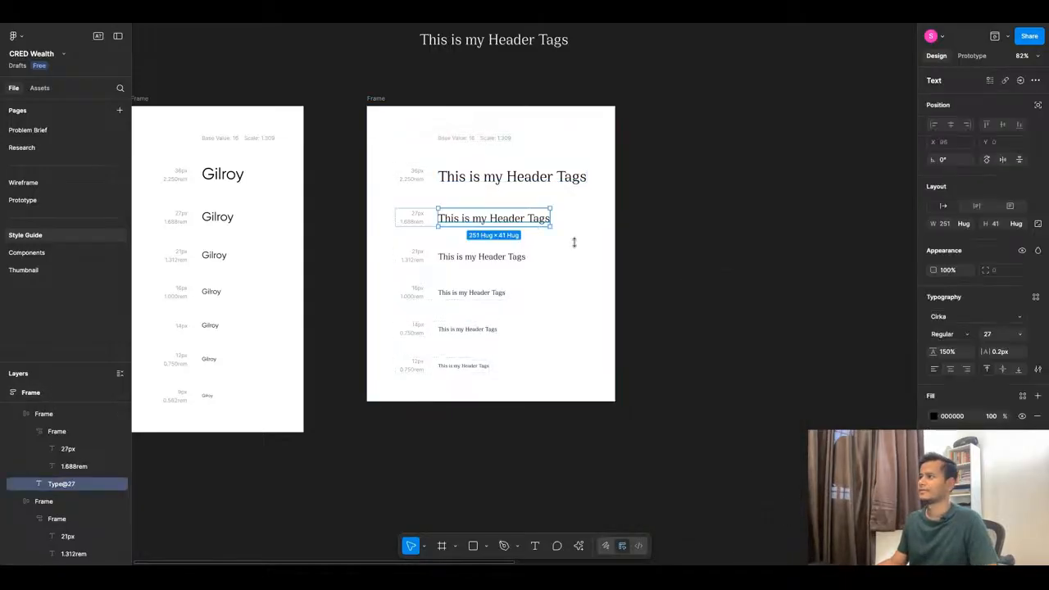
{"action": "left_click", "coordinate": [784, 317]}
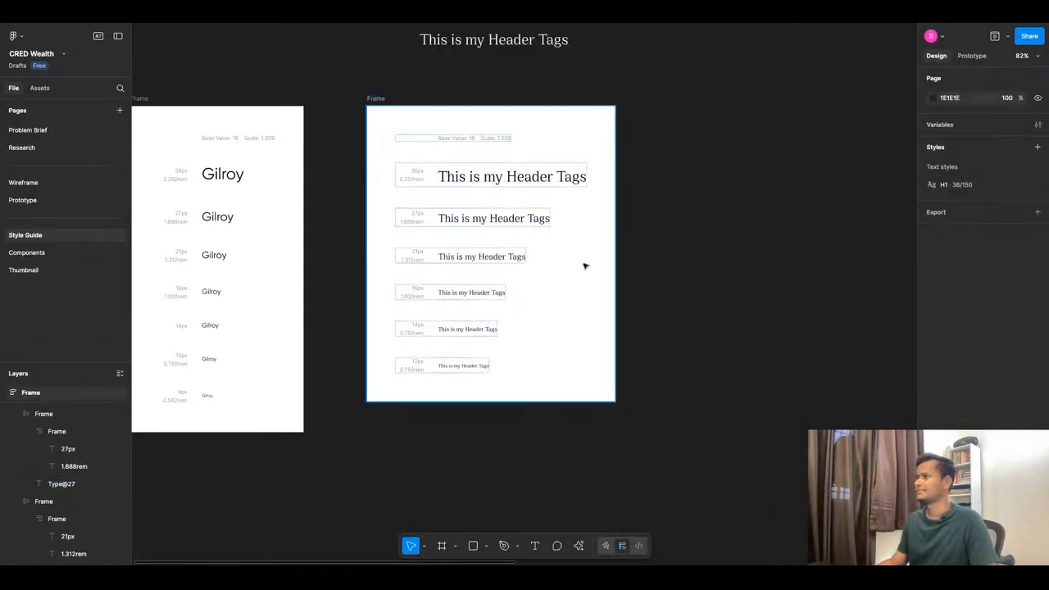
{"action": "key", "text": "t"}
{"action": "left_click", "coordinate": [709, 280]}
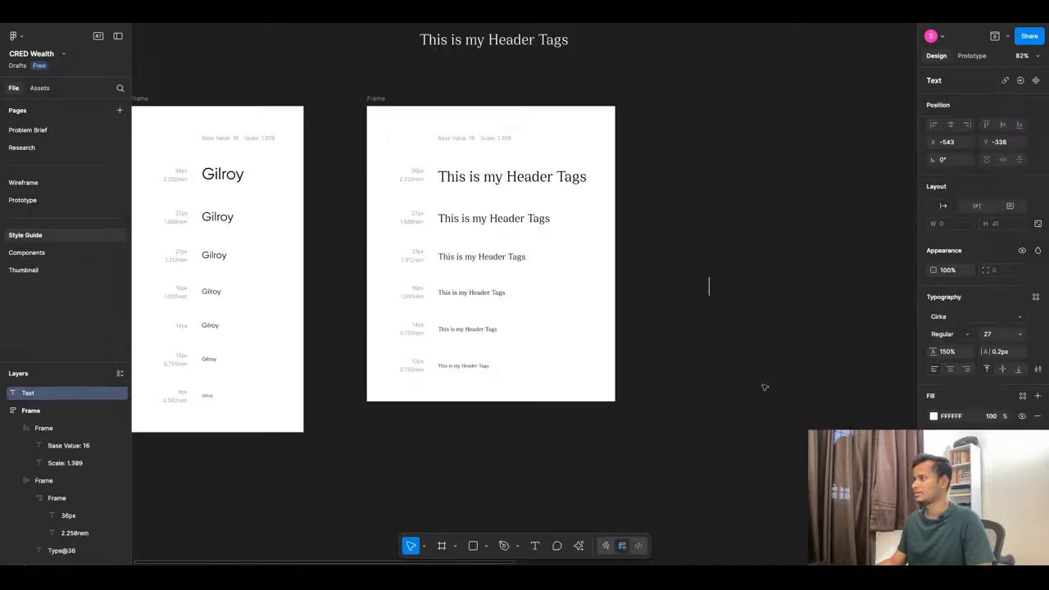
{"action": "type", "text": "Hfgjhsf"}
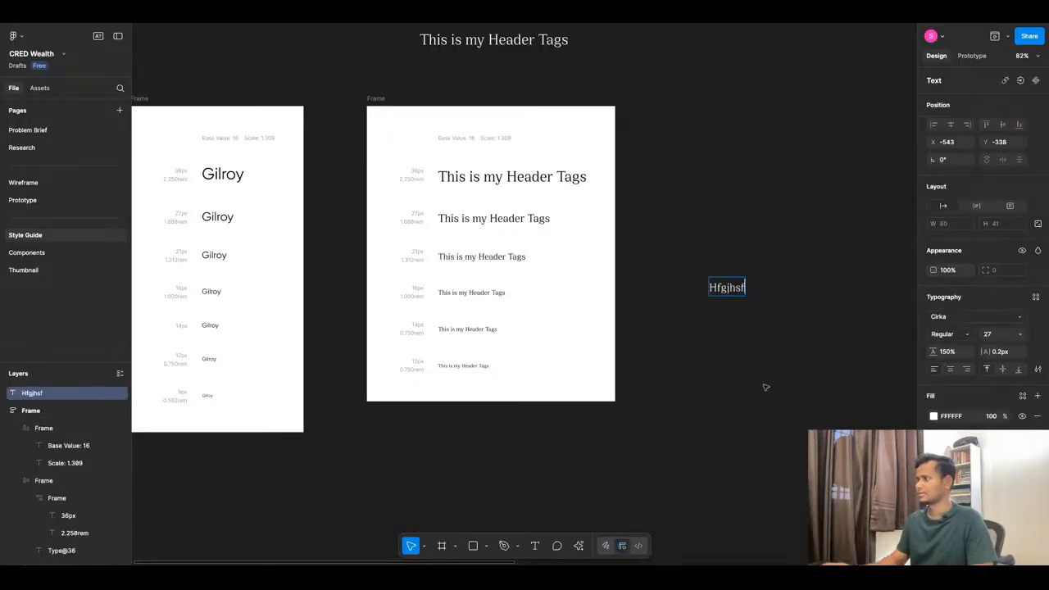
{"action": "key", "text": "Escape"}
Apply the H1 style to the scratch text, then delete it.
{"action": "left_click", "coordinate": [1036, 298]}
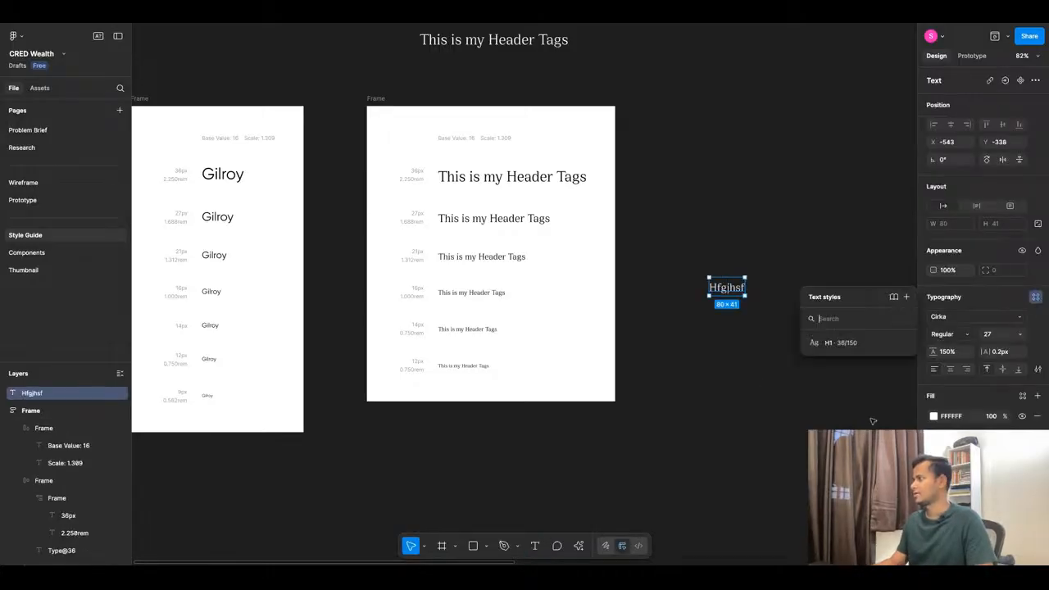
{"action": "left_click", "coordinate": [847, 344]}
{"action": "left_click", "coordinate": [749, 386]}
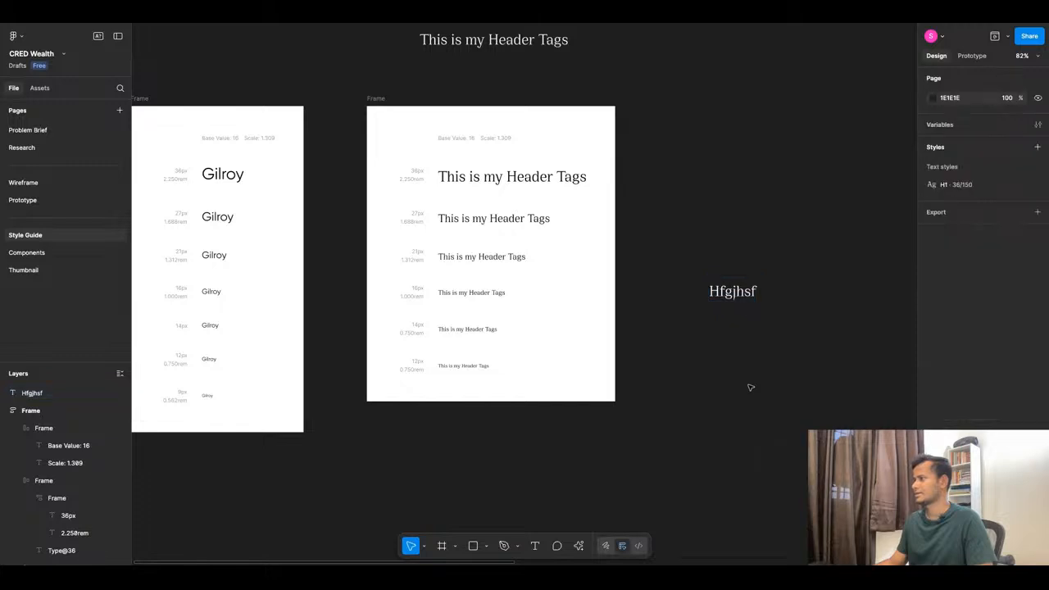
{"action": "left_click", "coordinate": [750, 283]}
{"action": "key", "text": "Delete"}
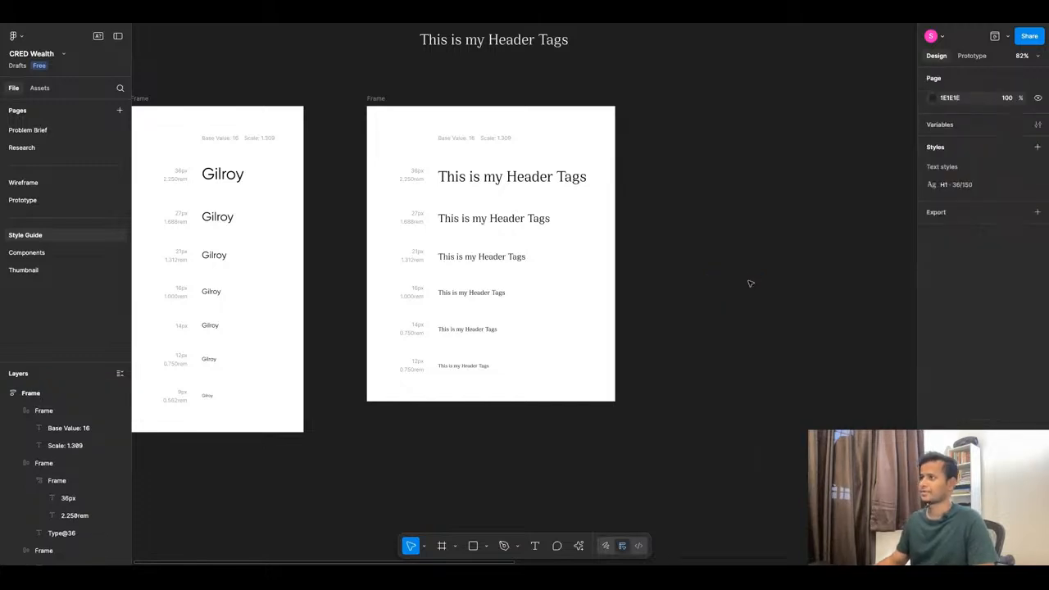
{"action": "left_click", "coordinate": [538, 220]}
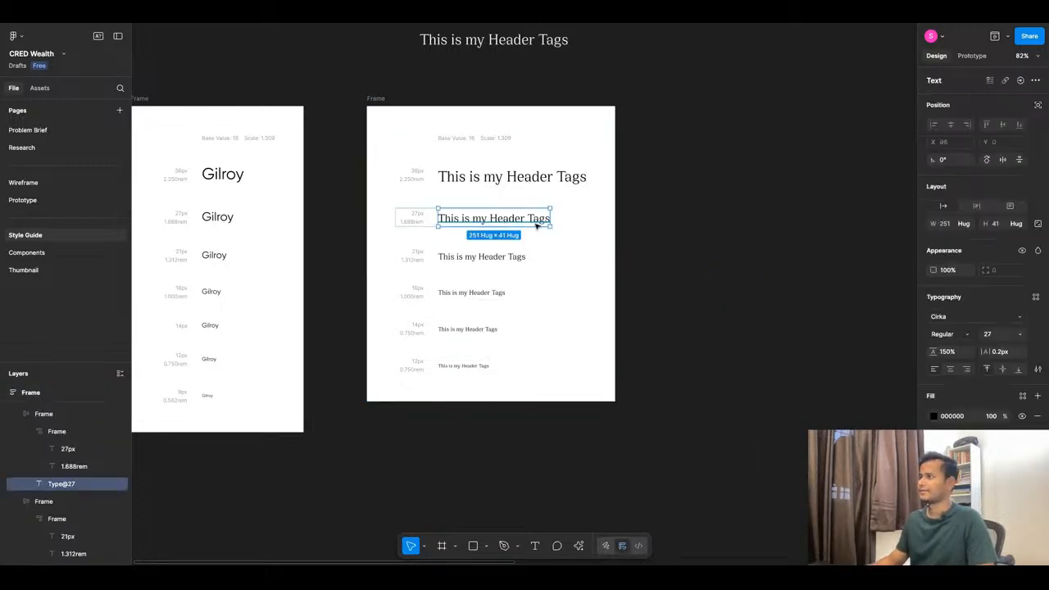
Save the 27px Cirka header line as text style H2.
{"action": "left_click", "coordinate": [1036, 297]}
{"action": "left_click", "coordinate": [906, 297]}
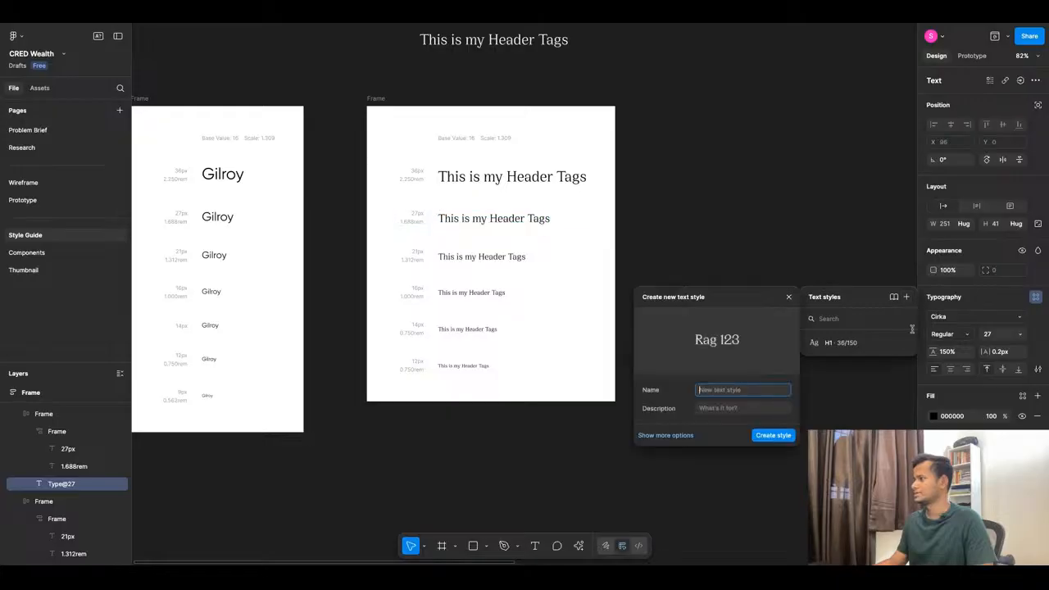
{"action": "type", "text": "H2"}
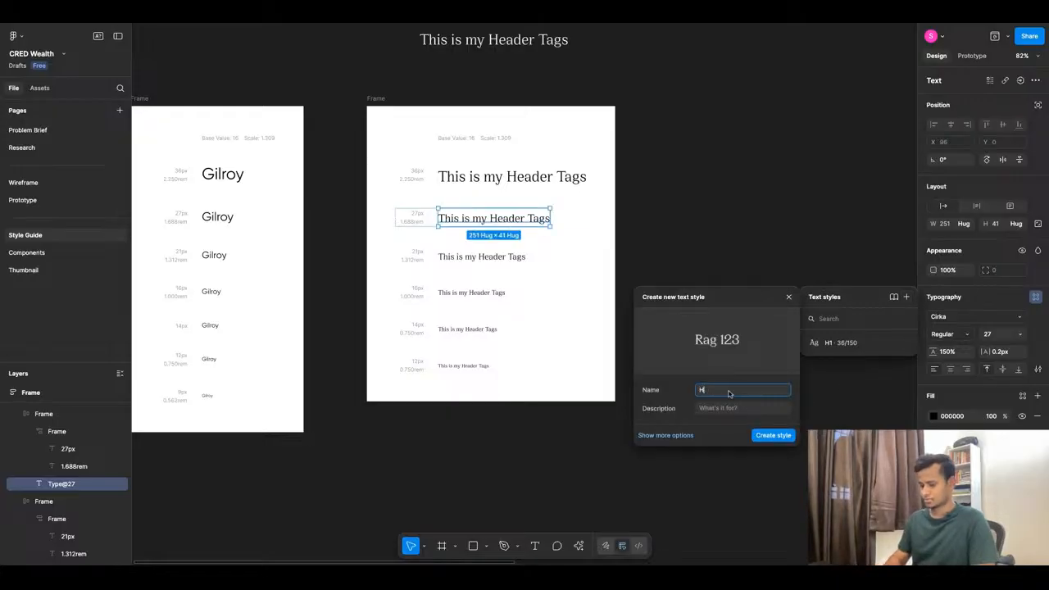
{"action": "left_click", "coordinate": [766, 439]}
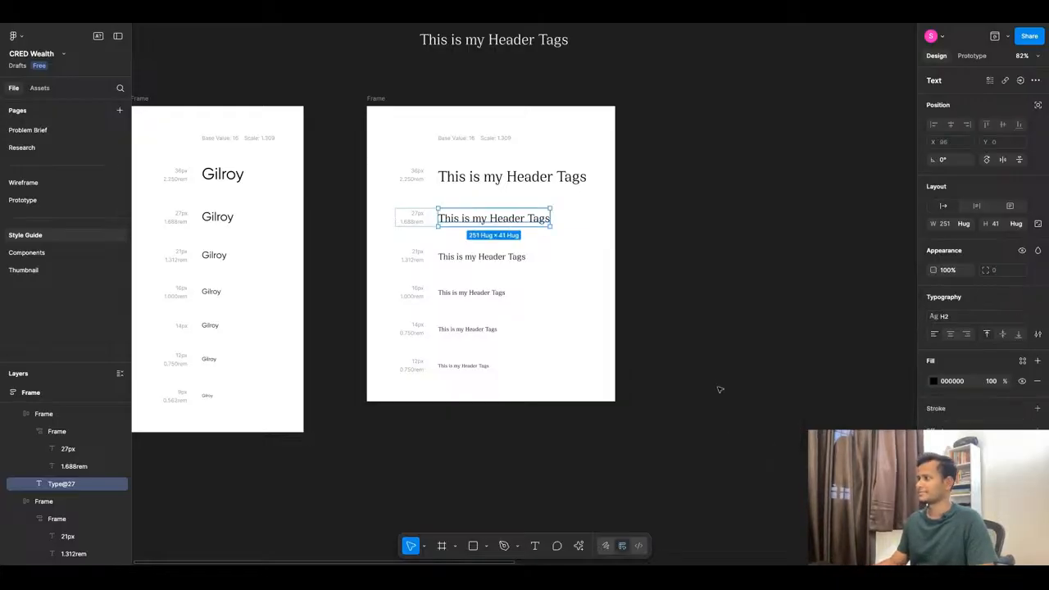
Save the 21px Cirka header line as text style H3.
{"action": "left_click", "coordinate": [477, 257]}
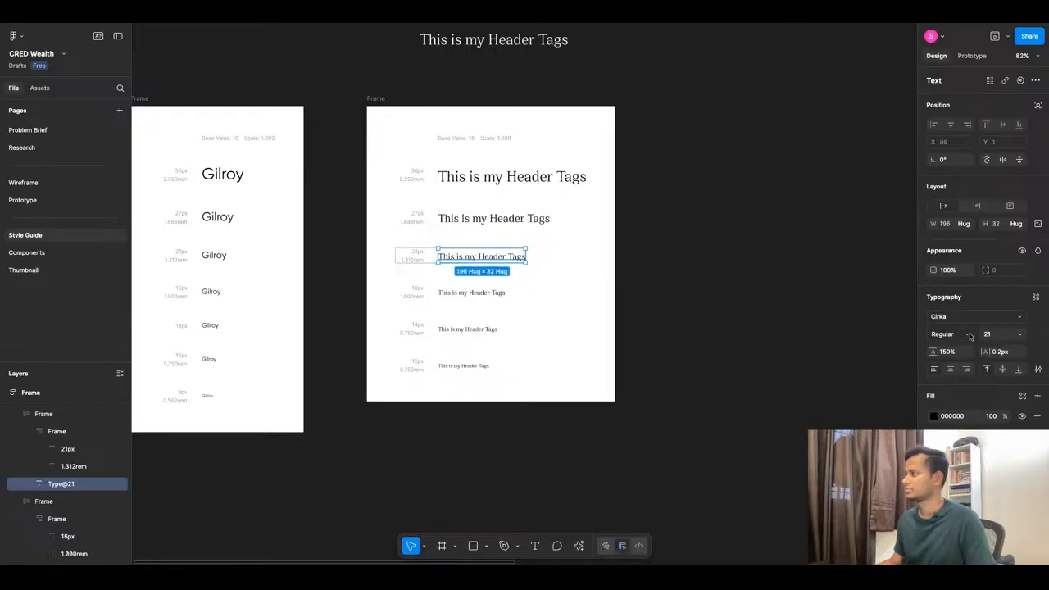
{"action": "left_click", "coordinate": [1036, 298]}
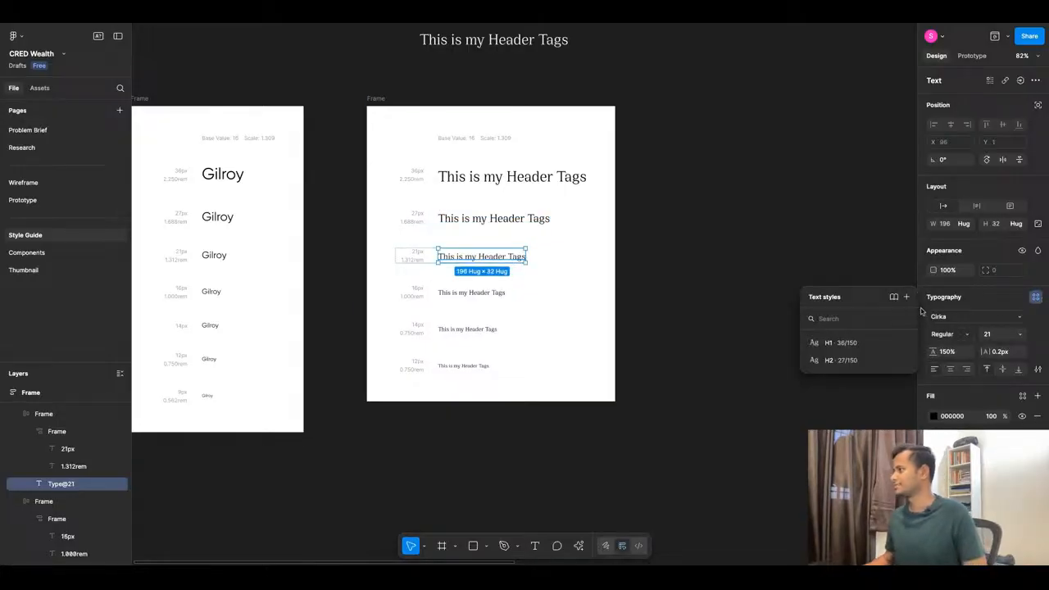
{"action": "left_click", "coordinate": [907, 297]}
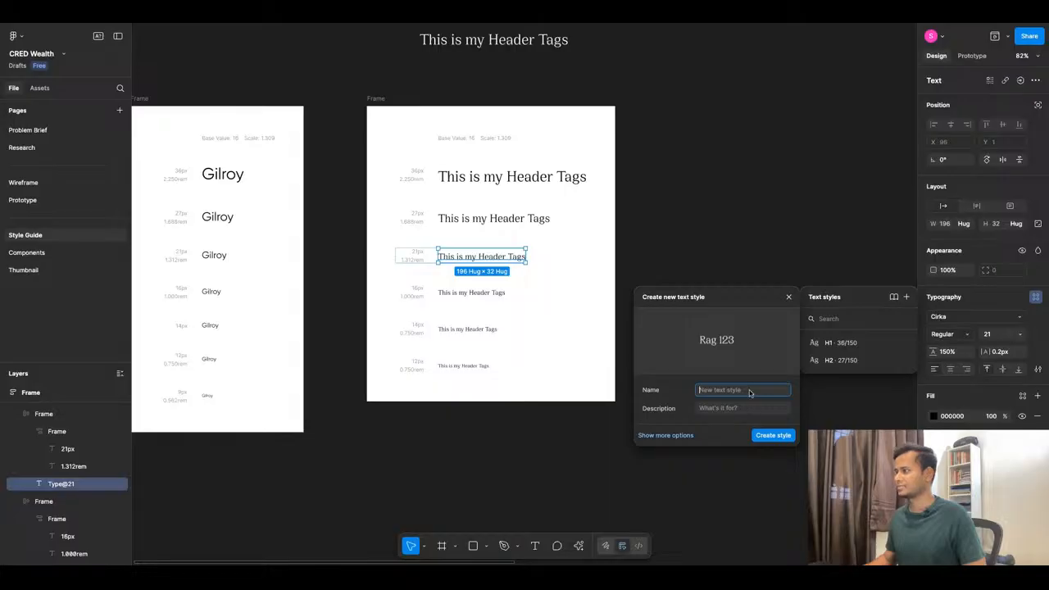
{"action": "type", "text": "H3"}
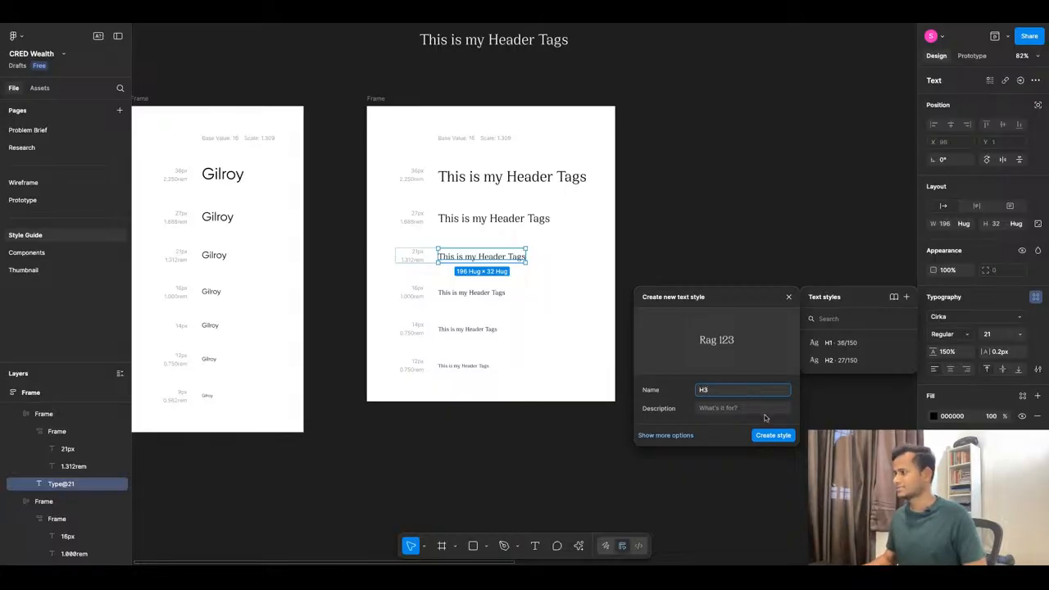
{"action": "left_click", "coordinate": [773, 435]}
Save the 16px Cirka header line as text style H4.
{"action": "key", "text": "Tab"}
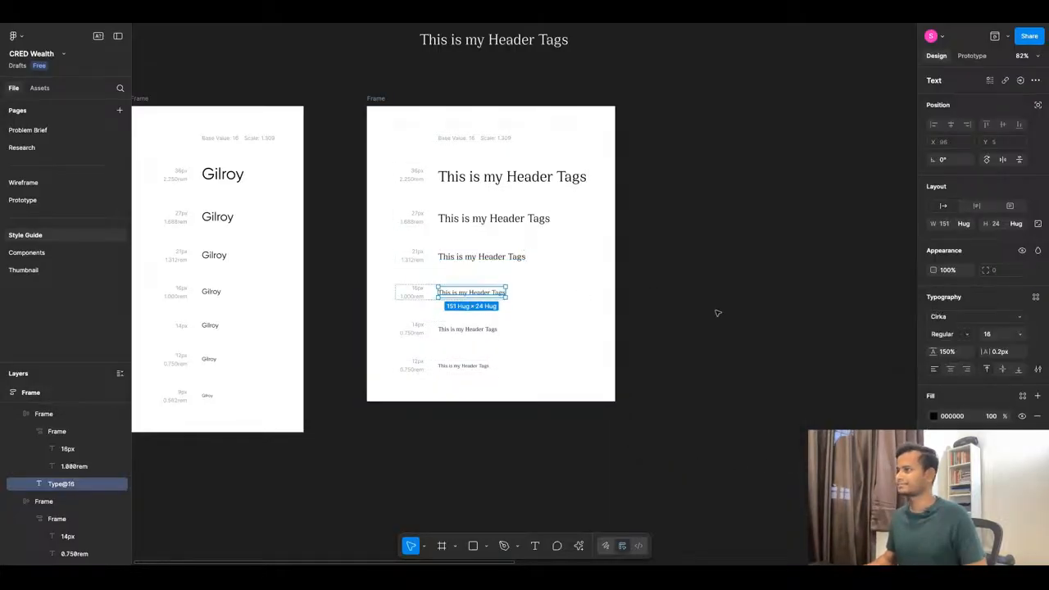
{"action": "left_click", "coordinate": [1035, 297]}
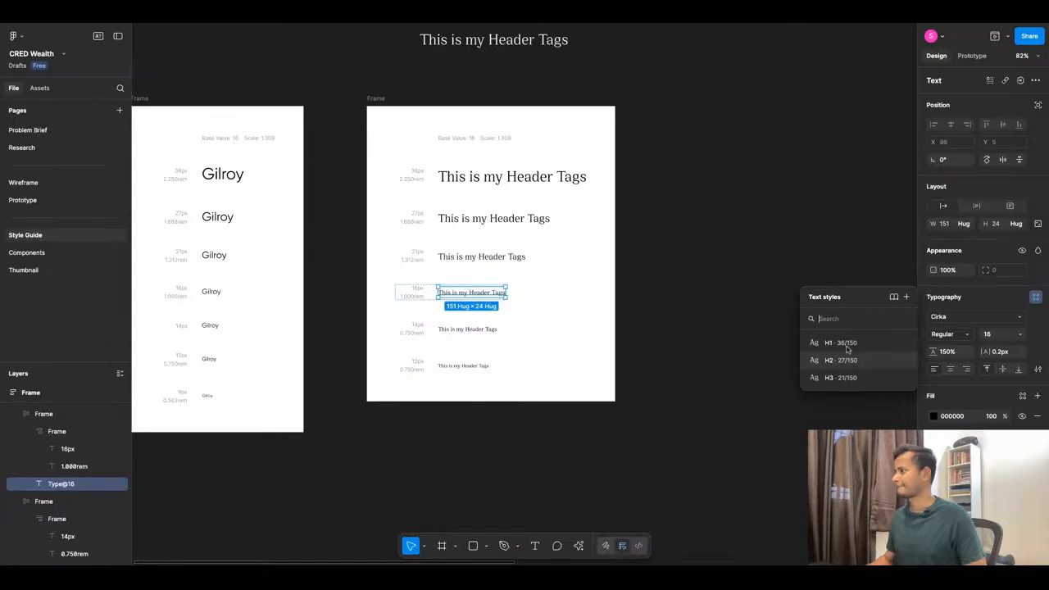
{"action": "left_click", "coordinate": [906, 297]}
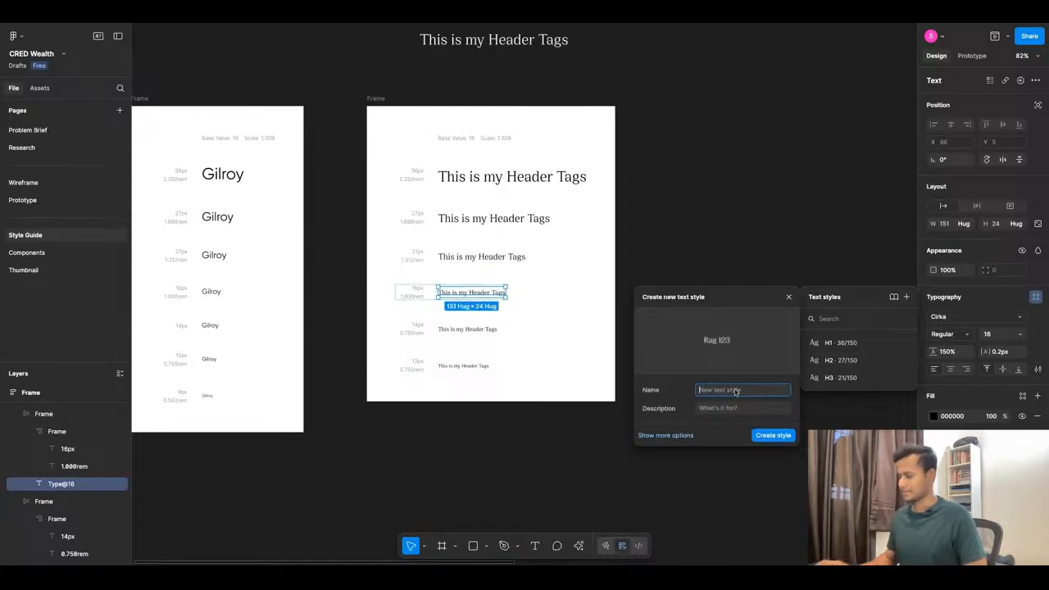
{"action": "type", "text": "H4"}
{"action": "left_click", "coordinate": [766, 435]}
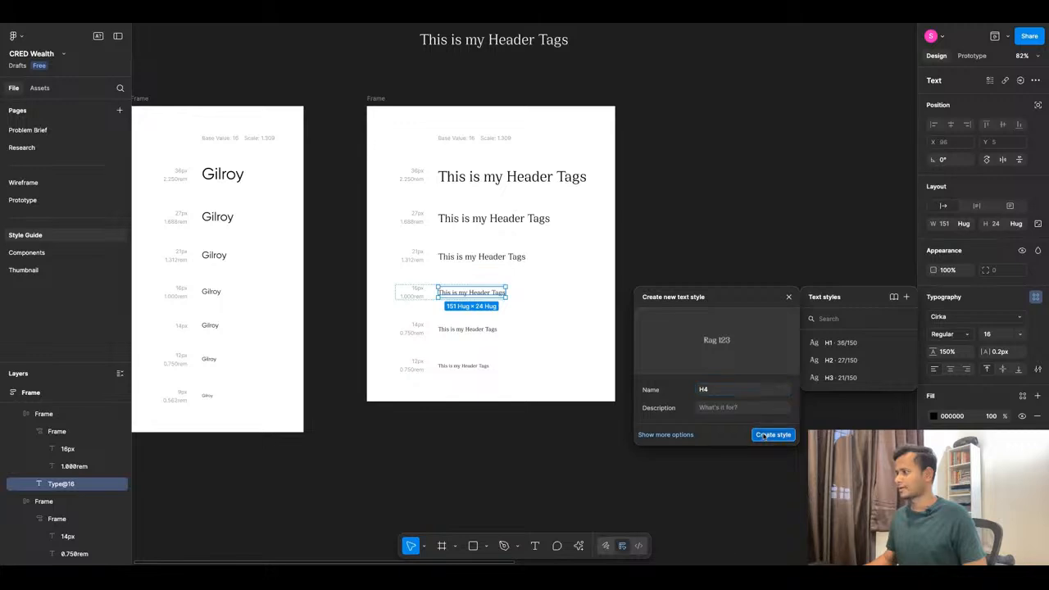
Save the 14px Cirka header line as text style H5.
{"action": "left_click", "coordinate": [447, 328]}
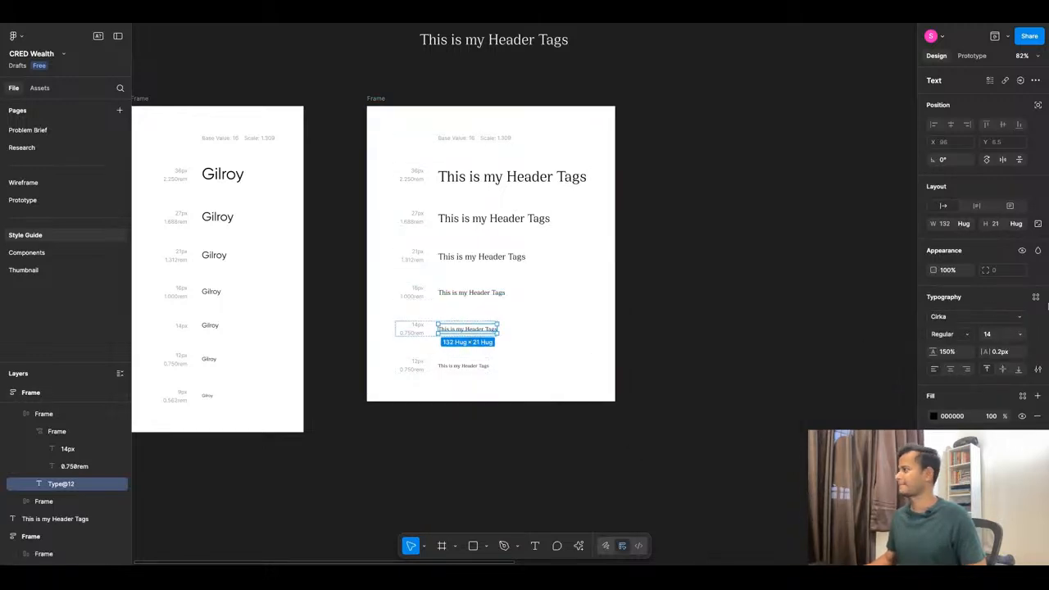
{"action": "left_click", "coordinate": [1035, 296]}
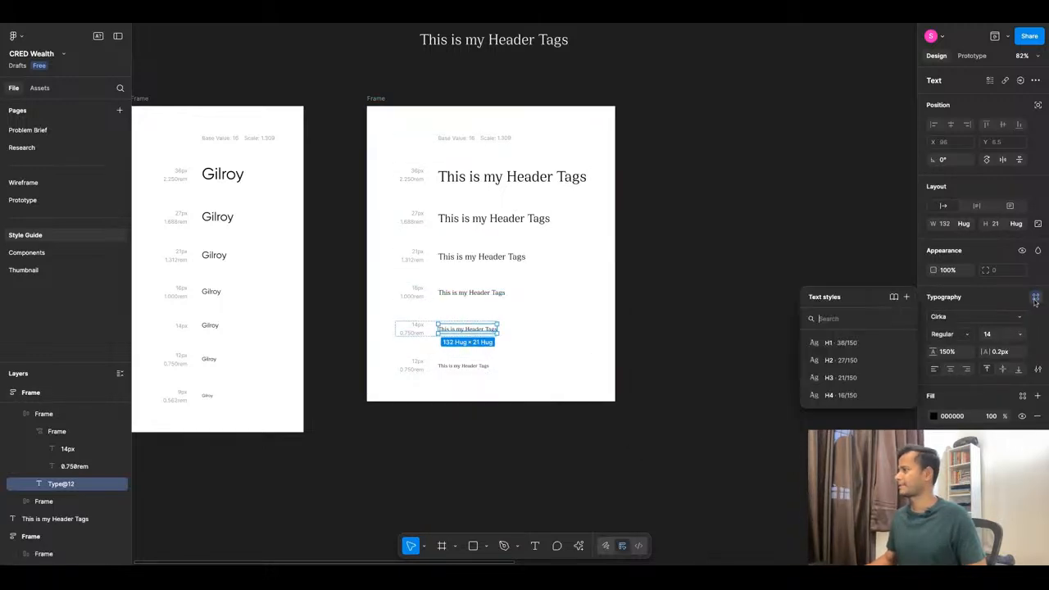
{"action": "left_click", "coordinate": [905, 296]}
{"action": "type", "text": "H5"}
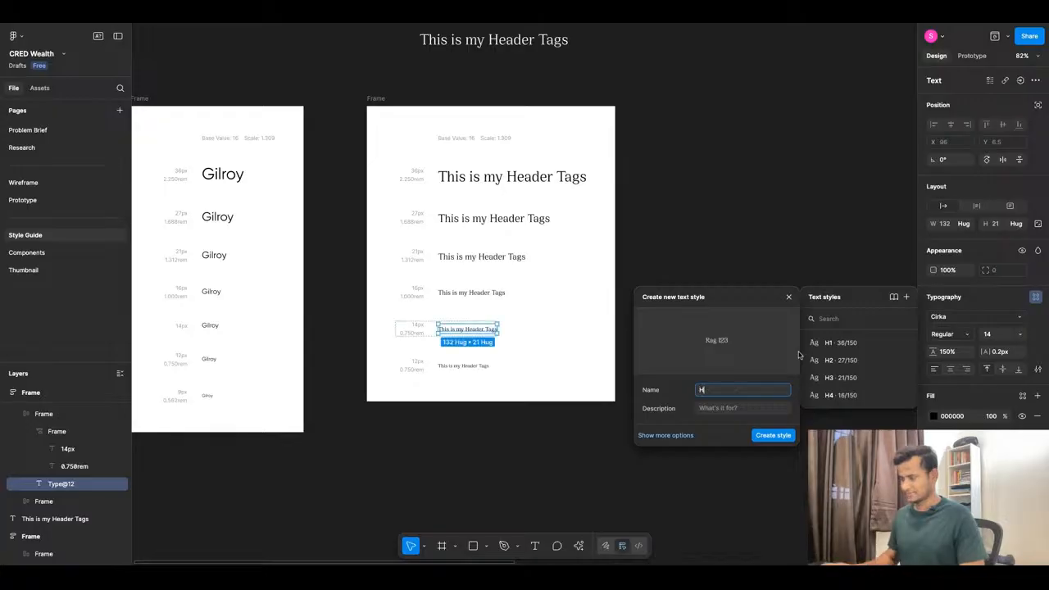
{"action": "left_click", "coordinate": [773, 436]}
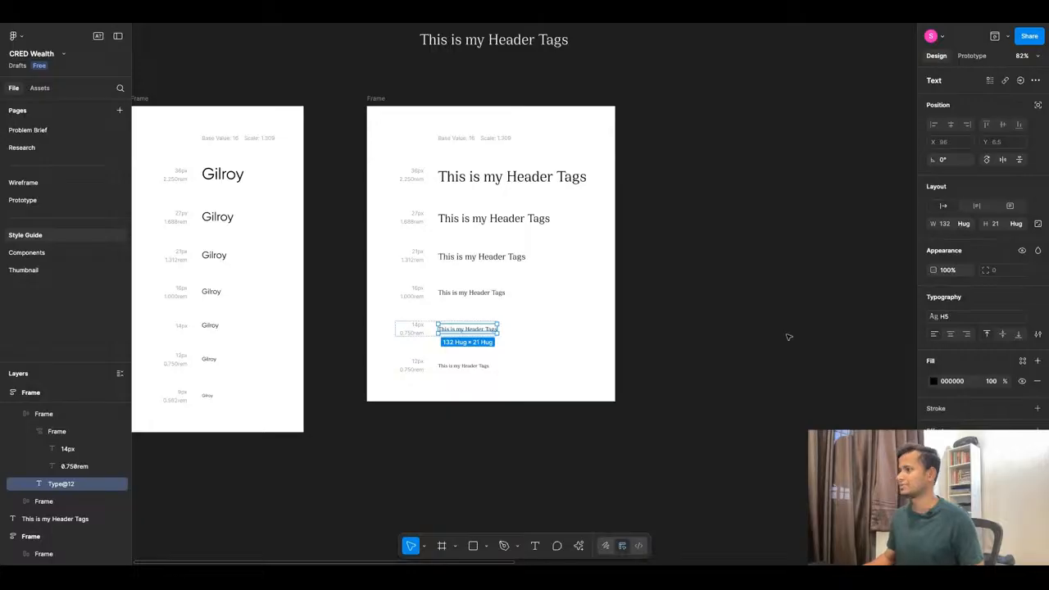
Save the 12px Cirka header line as text style H6.
{"action": "left_click", "coordinate": [465, 369]}
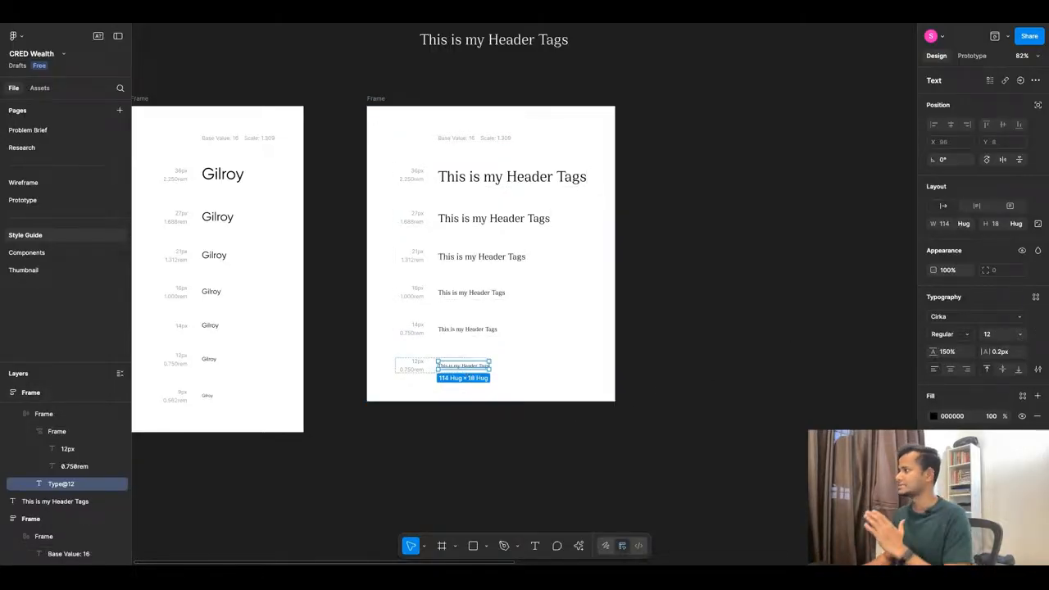
{"action": "left_click", "coordinate": [1036, 297]}
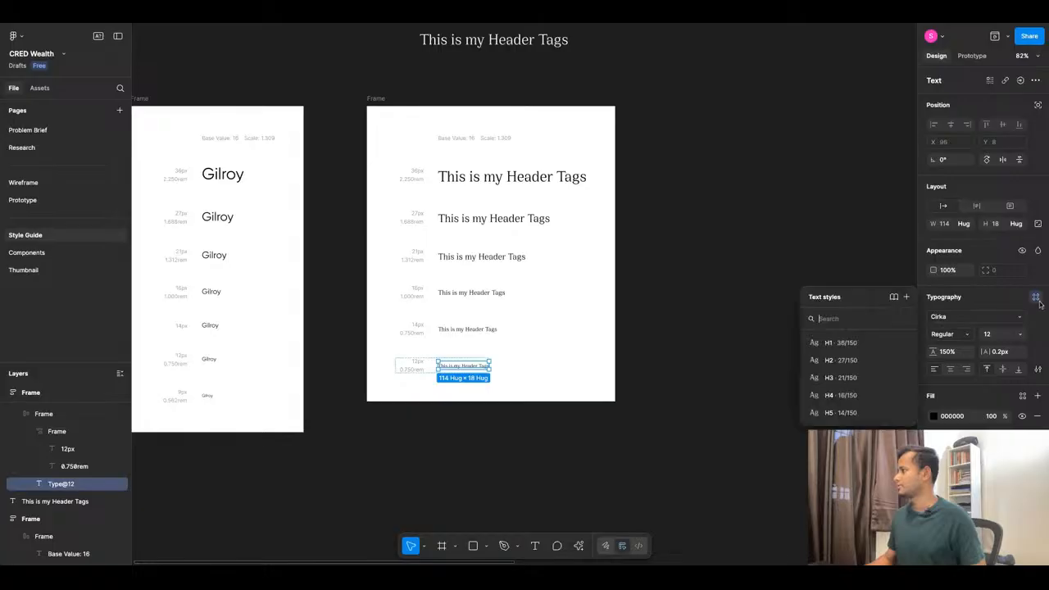
{"action": "left_click", "coordinate": [905, 296]}
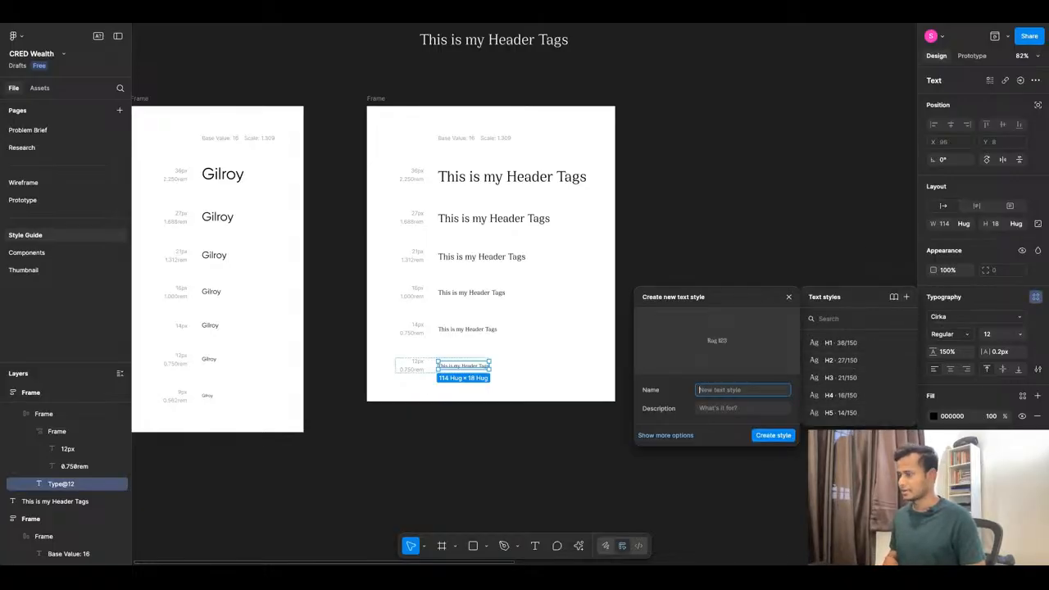
{"action": "type", "text": "H6"}
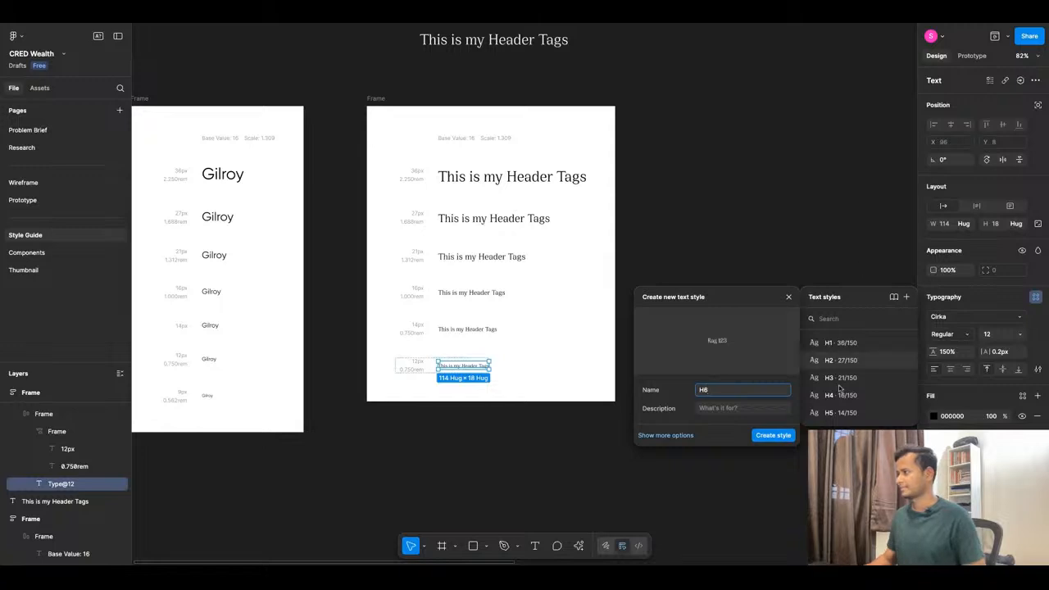
{"action": "left_click", "coordinate": [771, 435]}
{"action": "left_click", "coordinate": [697, 370]}
{"action": "scroll", "coordinate": [593, 309], "scroll_direction": "down", "scroll_amount": 5}
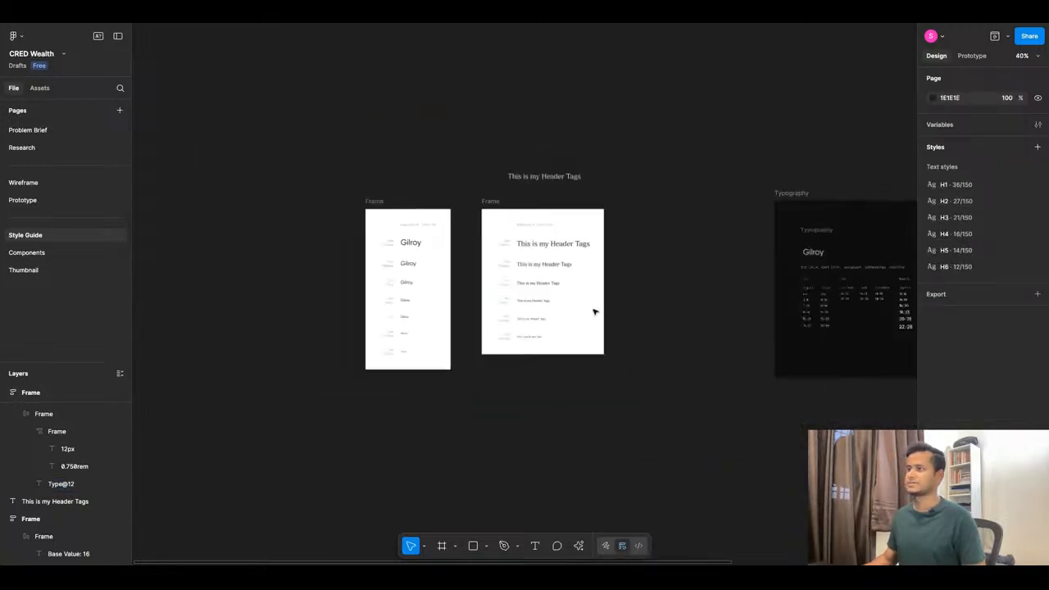
{"action": "scroll", "coordinate": [436, 290], "scroll_direction": "up", "scroll_amount": 5}
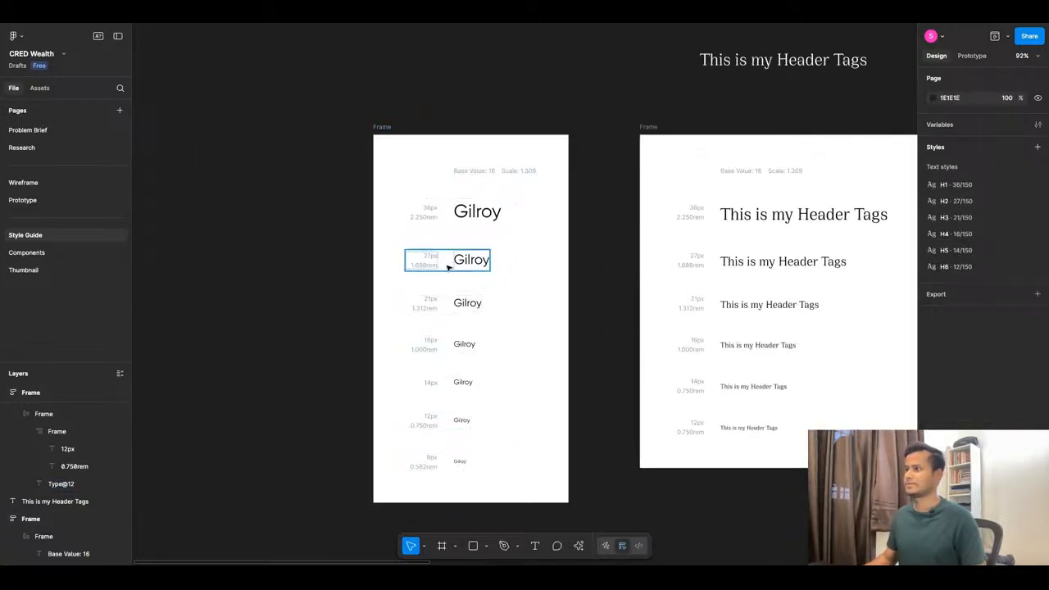
{"action": "scroll", "coordinate": [528, 236], "scroll_direction": "down", "scroll_amount": 1}
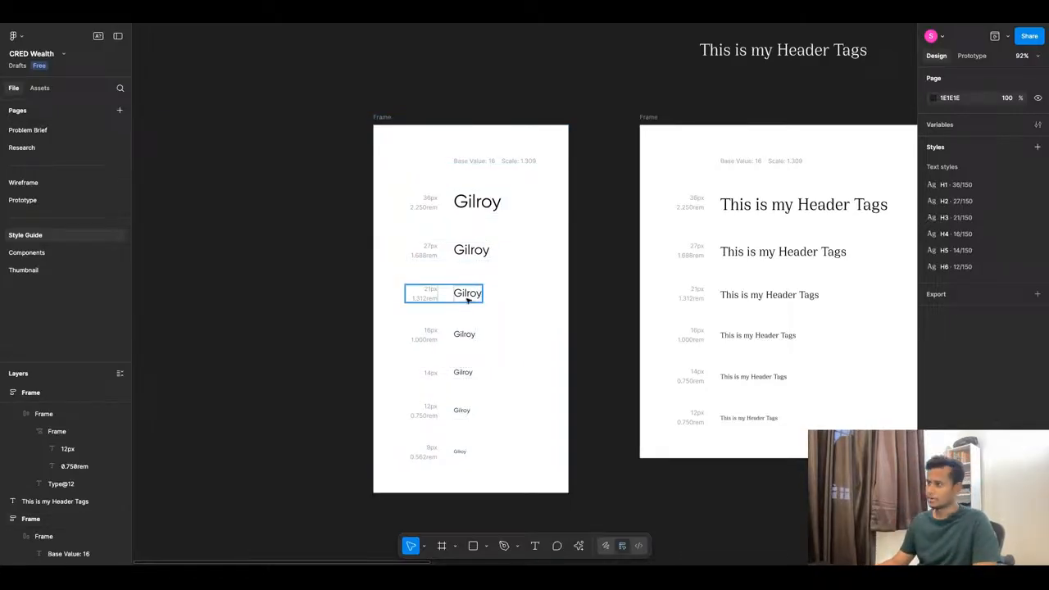
{"action": "left_click", "coordinate": [481, 201]}
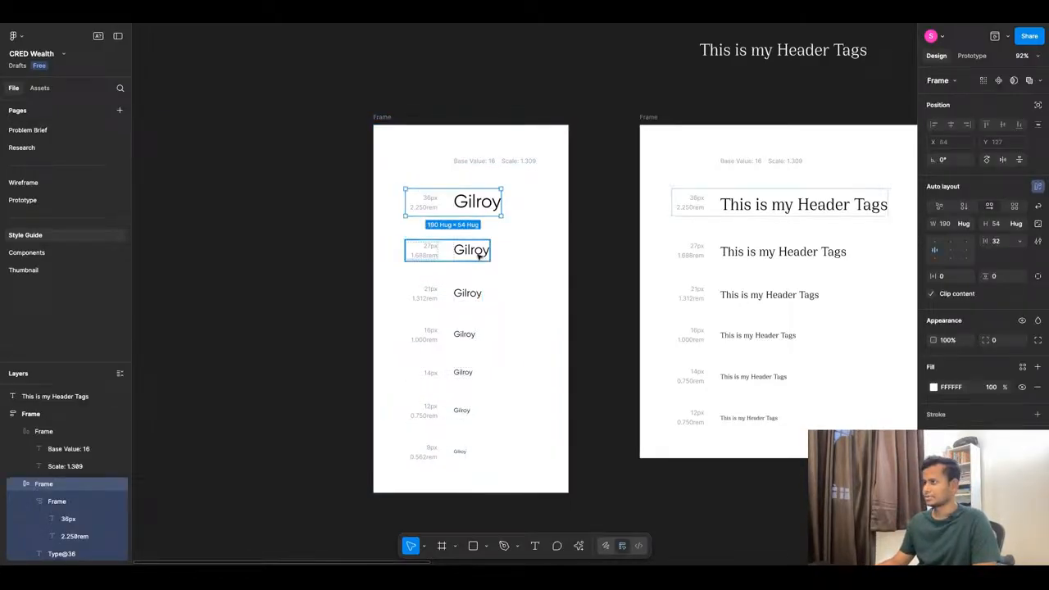
{"action": "left_click", "coordinate": [480, 252], "text": "shift"}
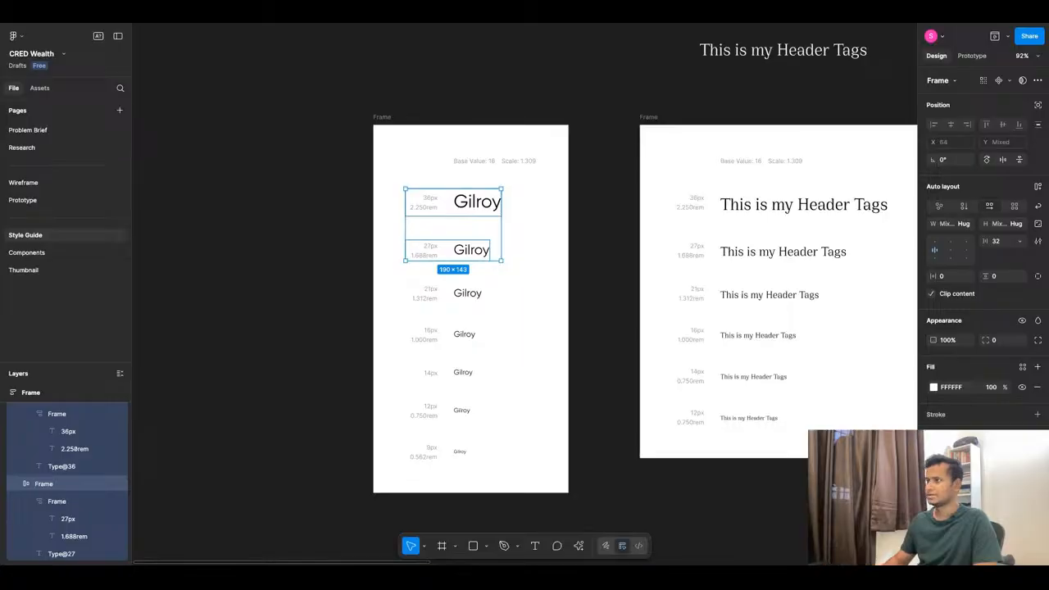
{"action": "key", "text": "Delete"}
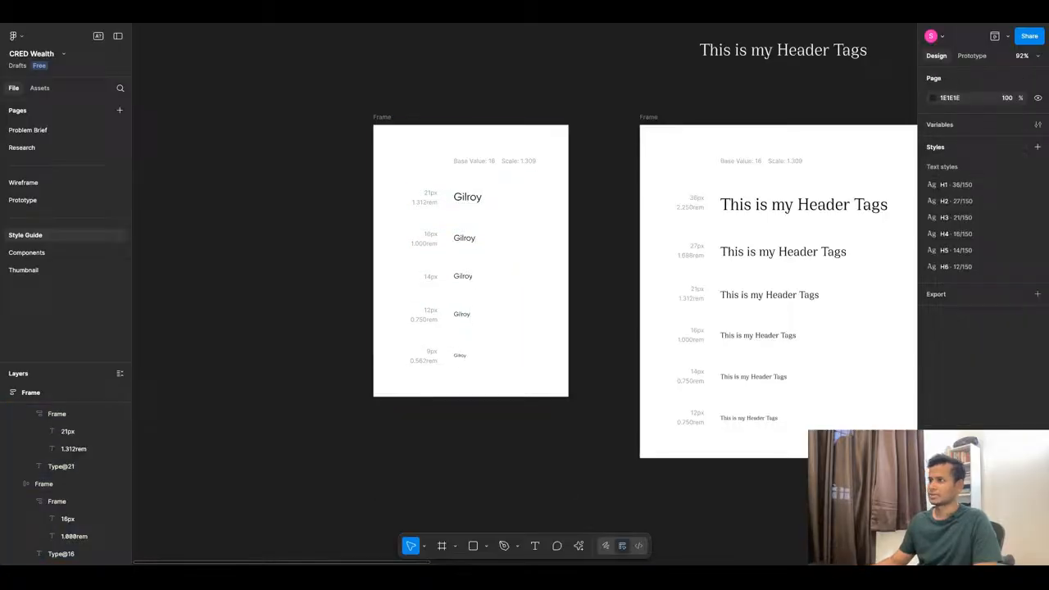
{"action": "double_click", "coordinate": [469, 200]}
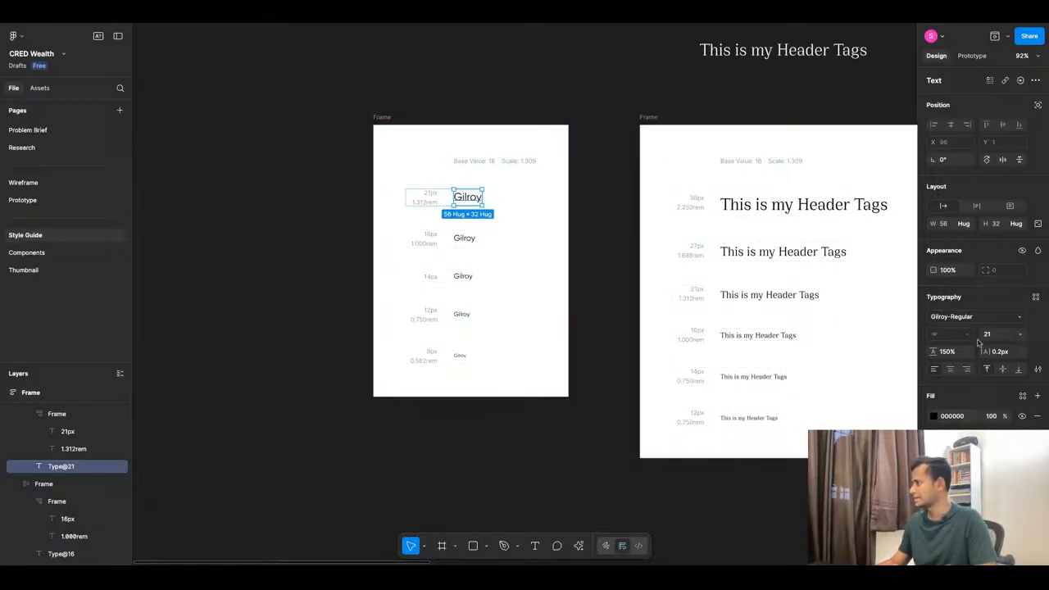
Save the 21px Gilroy sample as a text style named 'Body Copy/Large'.
{"action": "left_click", "coordinate": [1035, 297]}
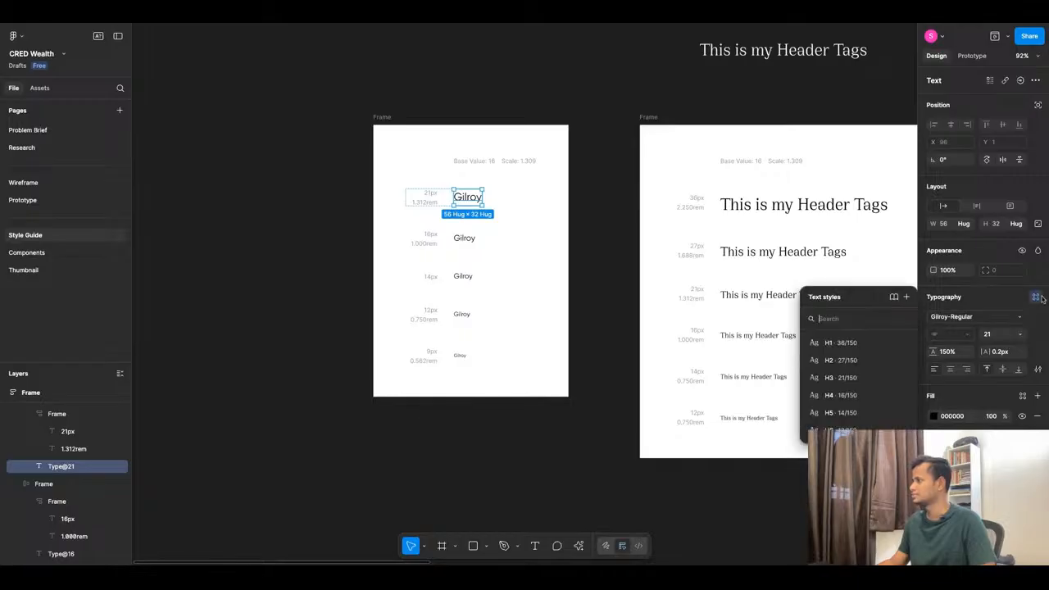
{"action": "left_click", "coordinate": [906, 298]}
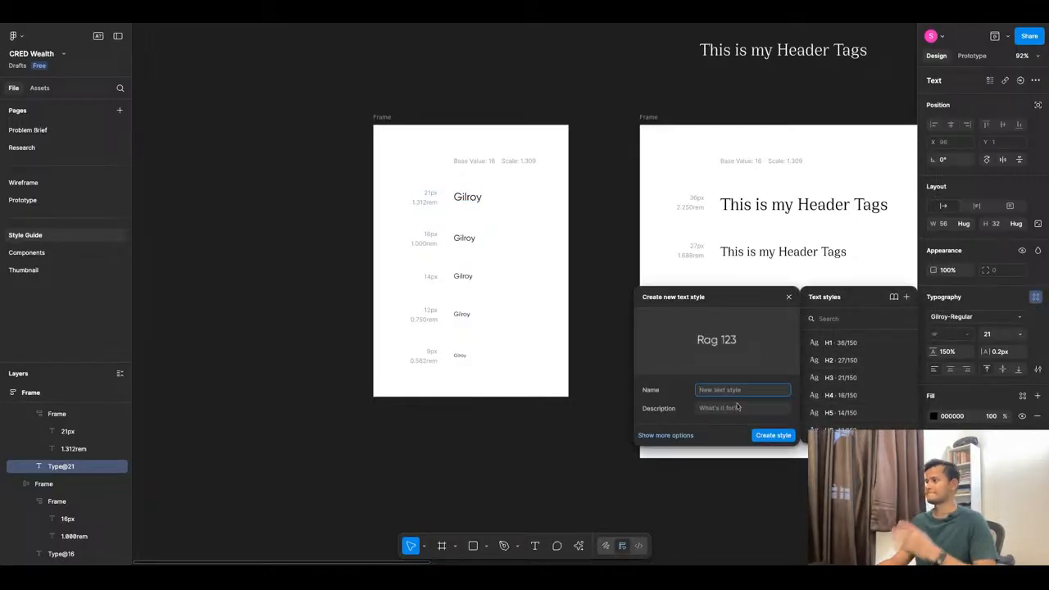
{"action": "type", "text": "Body"}
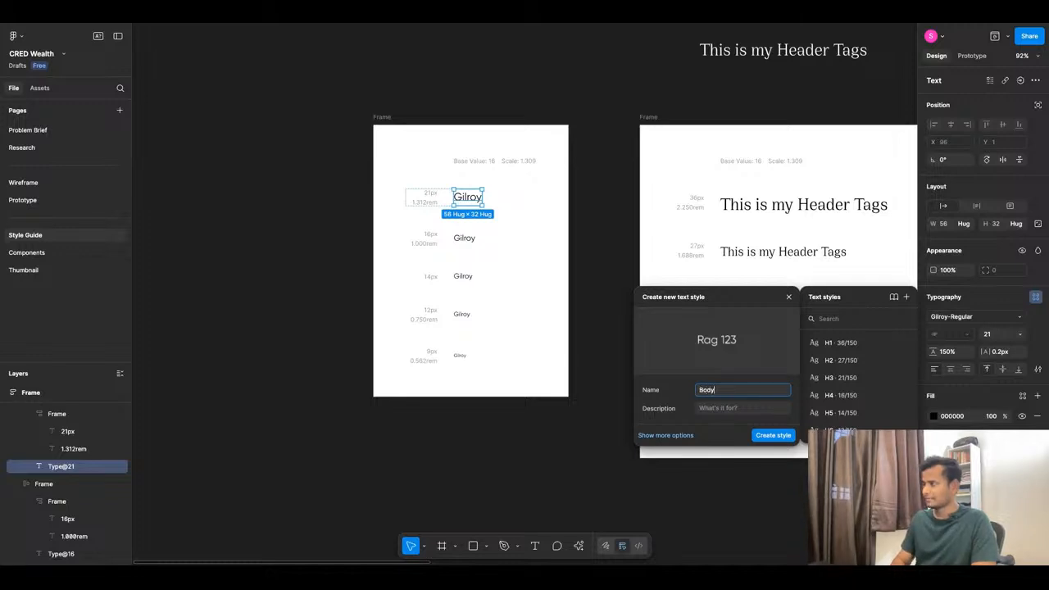
{"action": "type", "text": " Copy"}
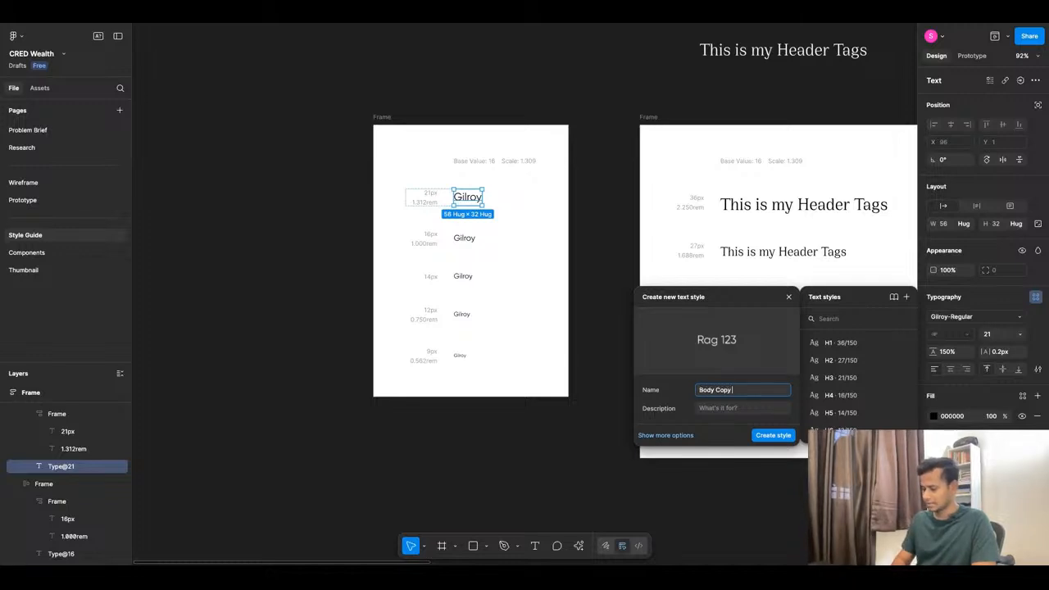
{"action": "type", "text": " Larg"}
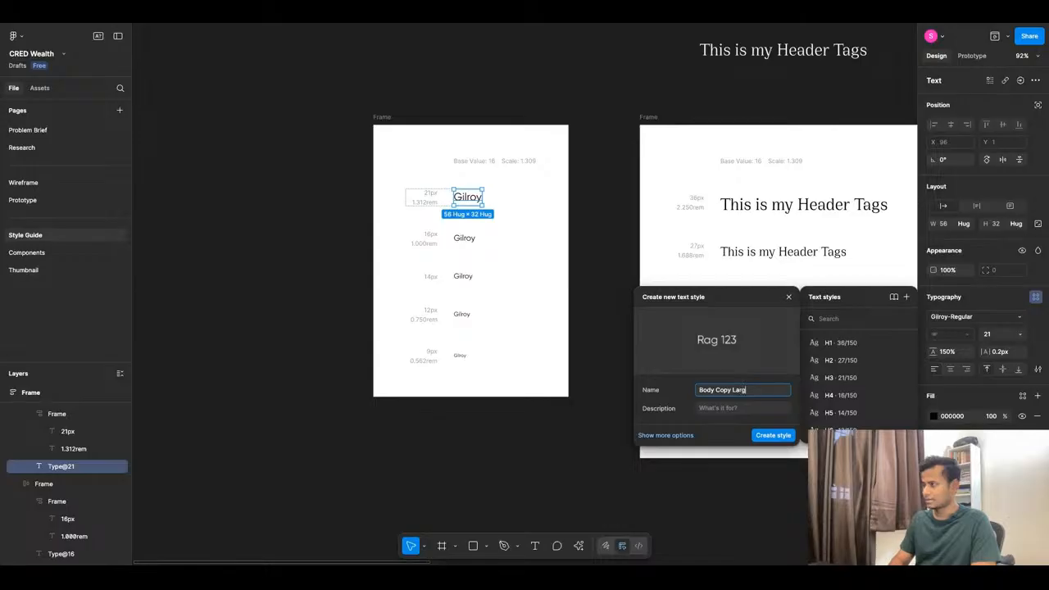
{"action": "type", "text": "e"}
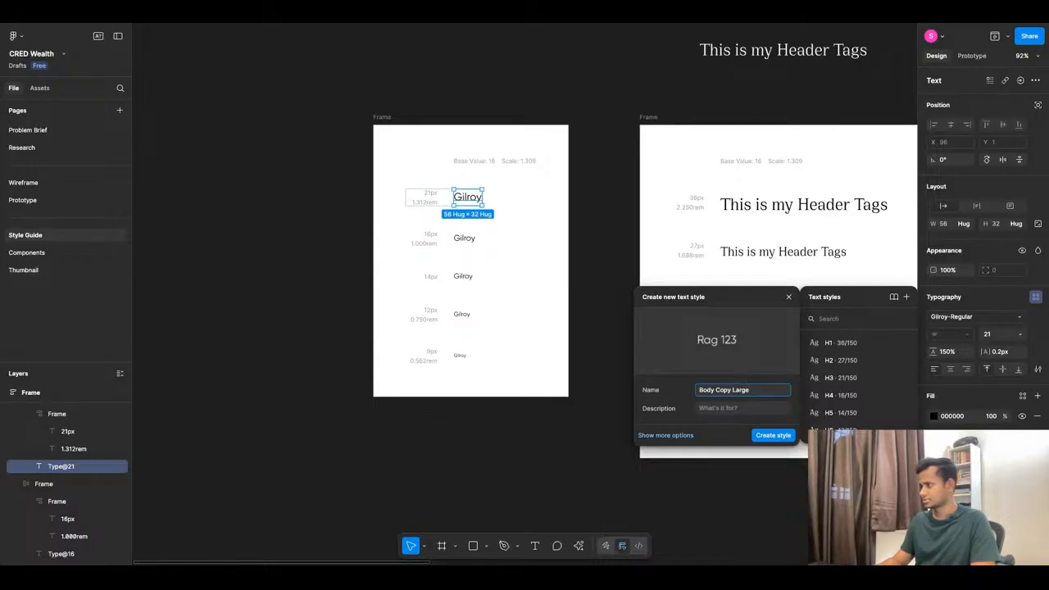
{"action": "key", "text": "Left"}
{"action": "key", "text": "Left"}
{"action": "key", "text": "Left"}
{"action": "key", "text": "Left"}
{"action": "key", "text": "Left"}
{"action": "key", "text": "BackSpace"}
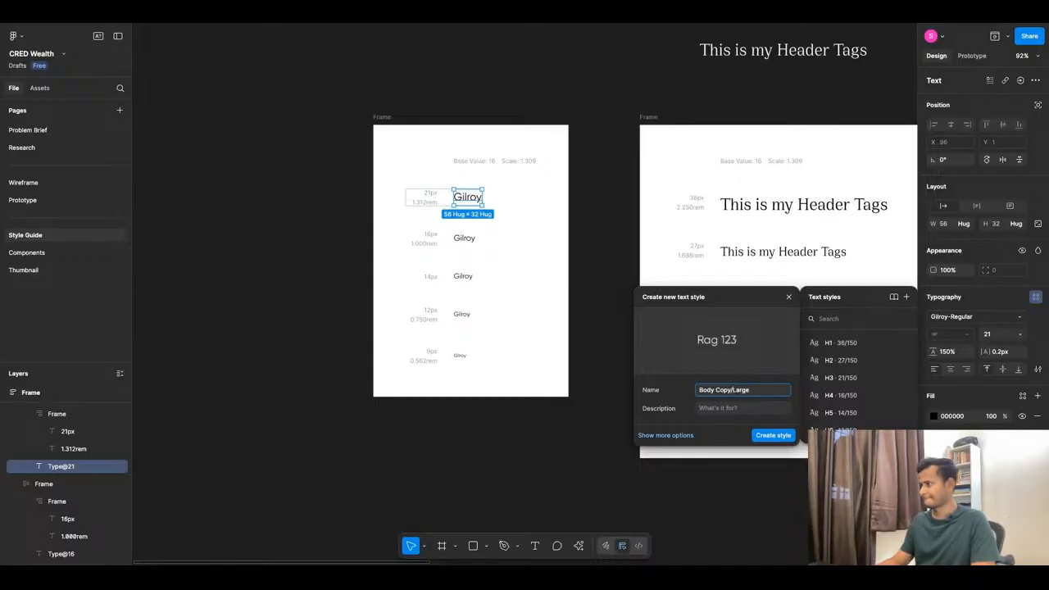
{"action": "type", "text": "/"}
{"action": "left_click", "coordinate": [762, 437]}
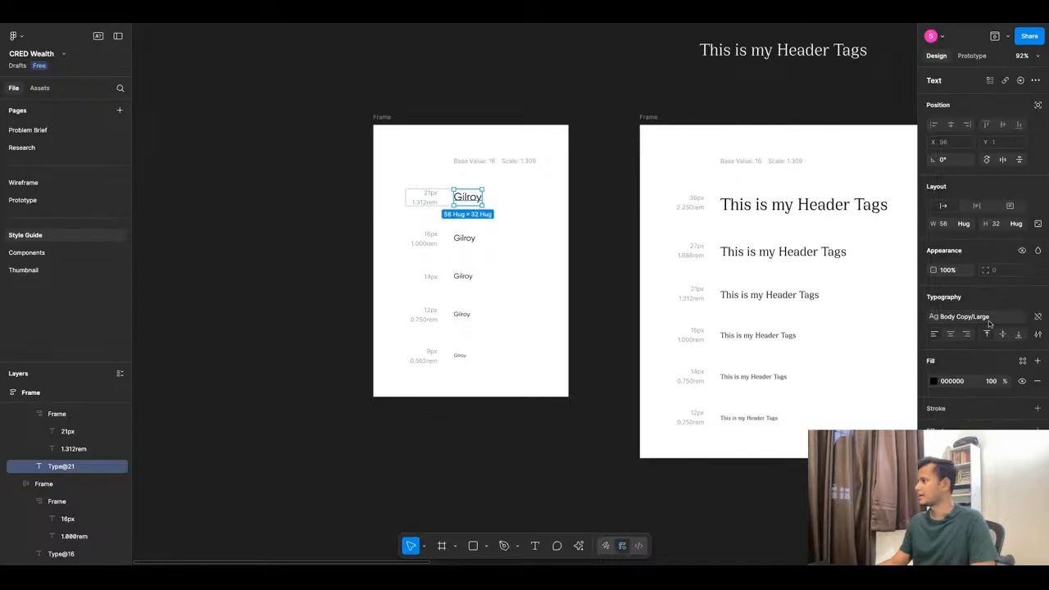
{"action": "left_click", "coordinate": [991, 318]}
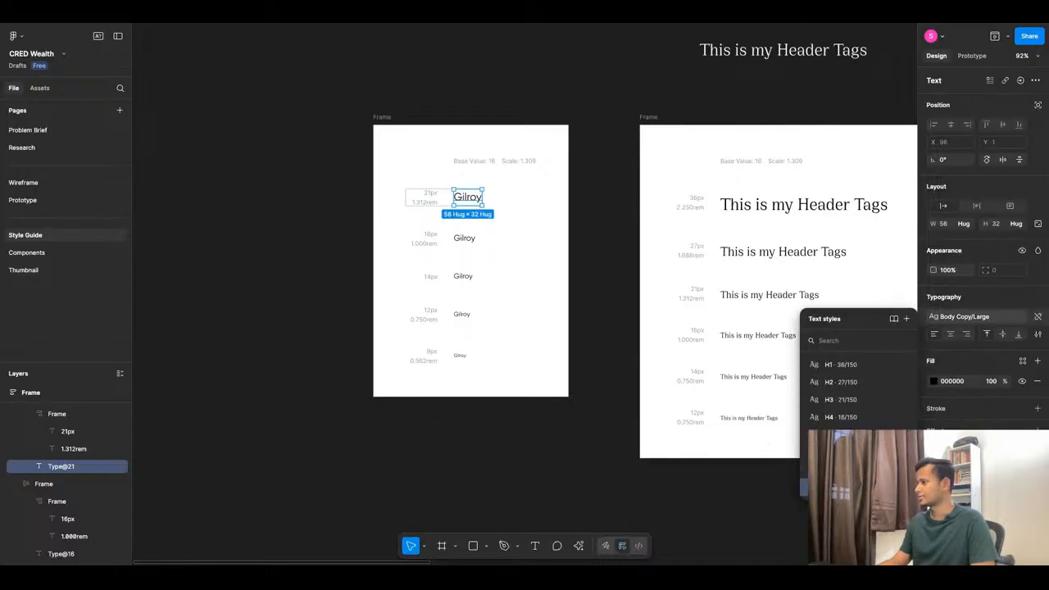
{"action": "left_click", "coordinate": [619, 445]}
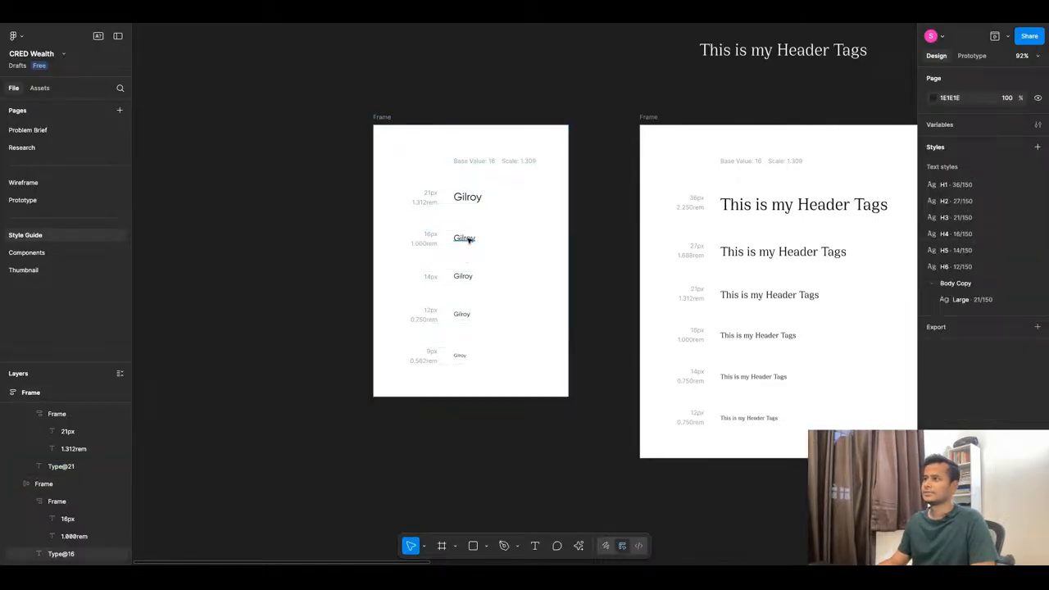
Save the 16px Gilroy sample as a text style named 'Body Copy/Medium'.
{"action": "left_click", "coordinate": [464, 237]}
{"action": "left_click", "coordinate": [1035, 297]}
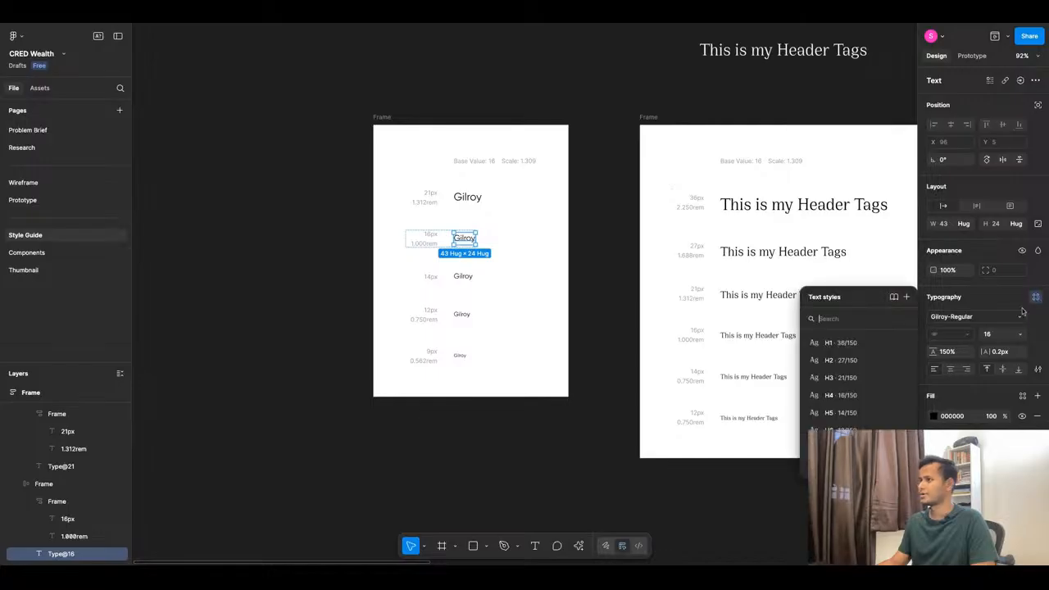
{"action": "left_click", "coordinate": [907, 296]}
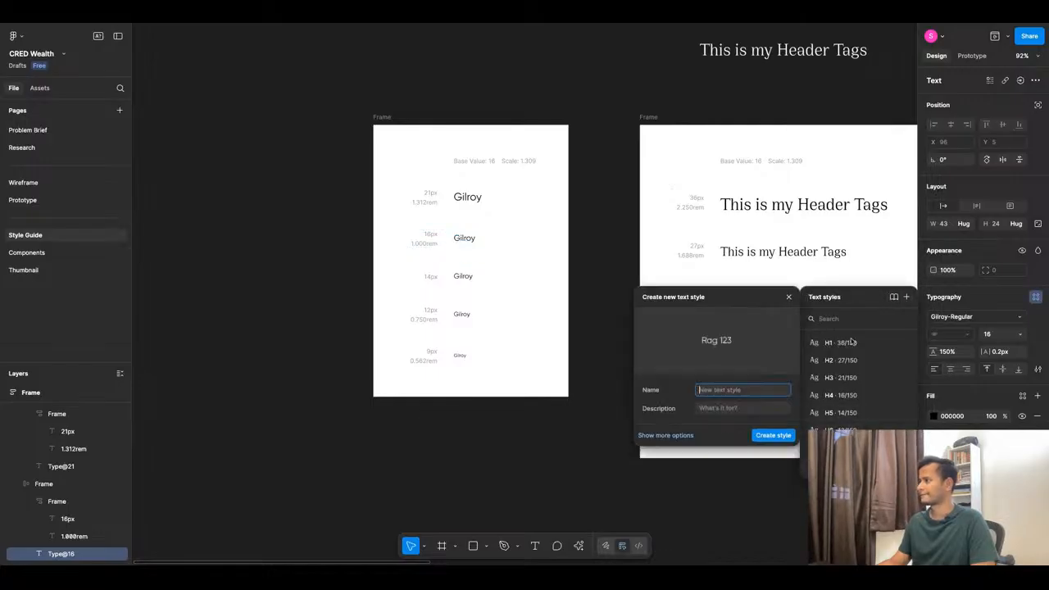
{"action": "type", "text": "Body Copy"}
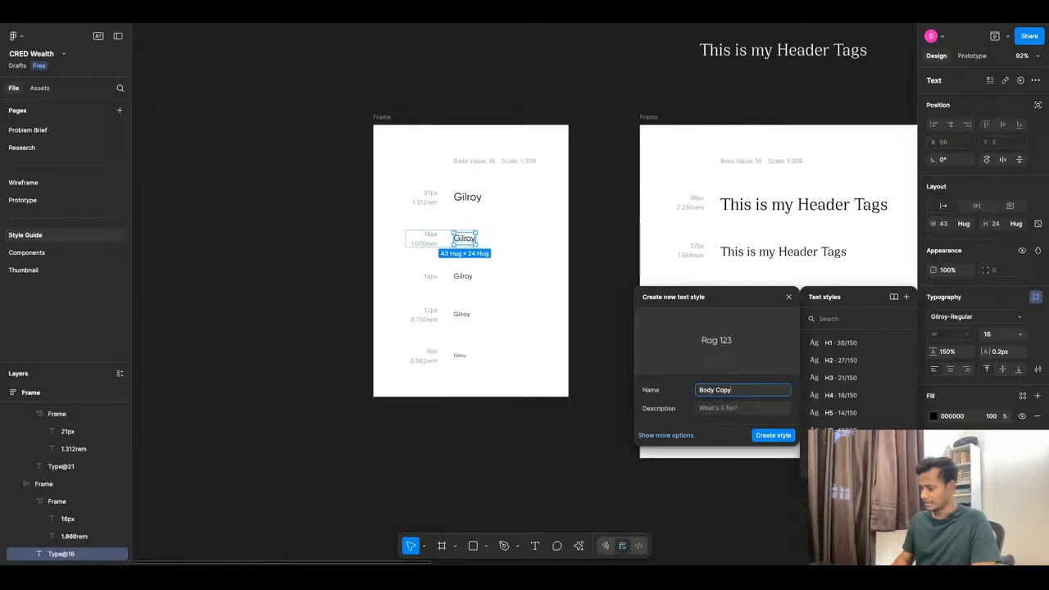
{"action": "type", "text": "/Mediu"}
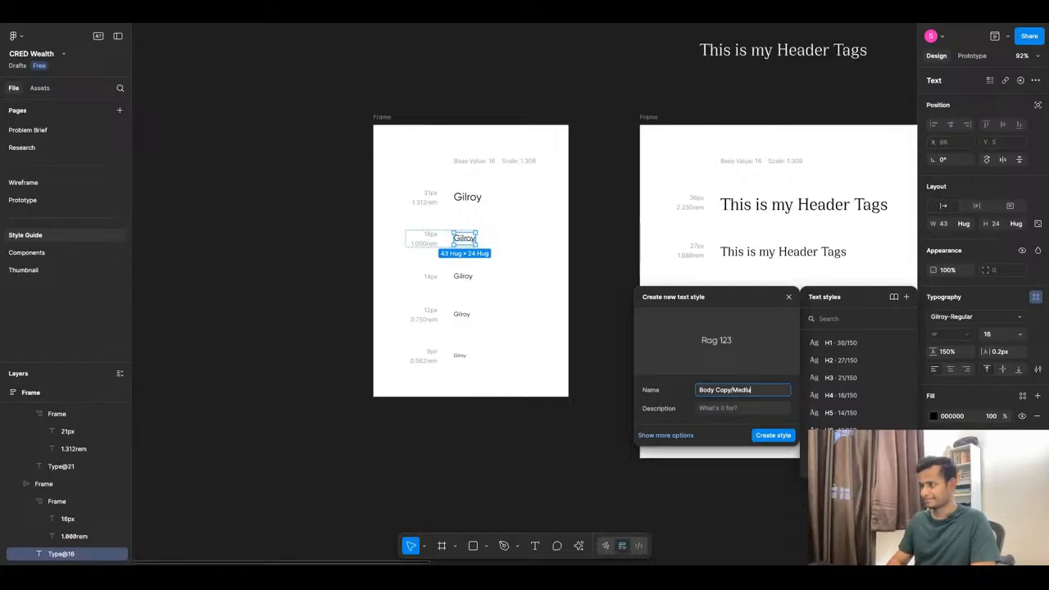
{"action": "type", "text": "m"}
{"action": "triple_click", "coordinate": [723, 393]}
{"action": "key", "text": "ctrl+c"}
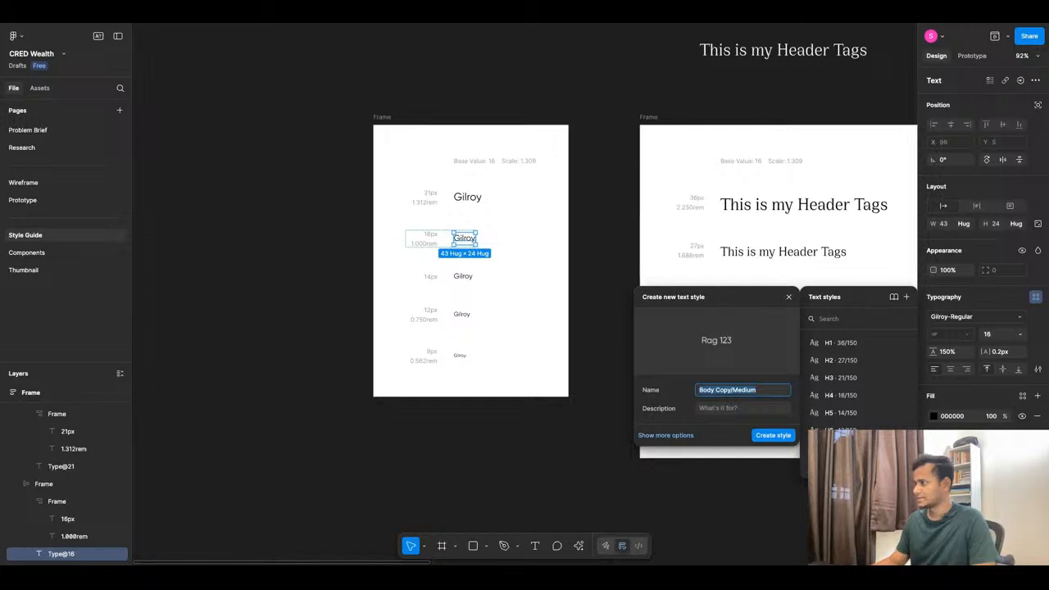
{"action": "left_click", "coordinate": [762, 439]}
{"action": "left_click", "coordinate": [463, 276]}
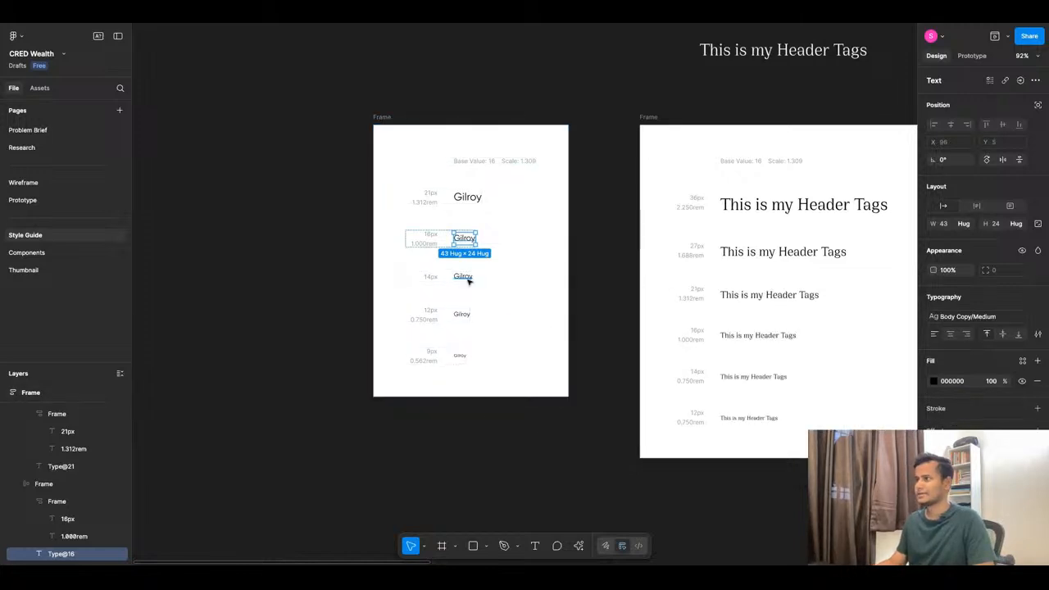
Save the 14px Gilroy sample as the Body Copy/Small text style.
{"action": "left_click", "coordinate": [1035, 297]}
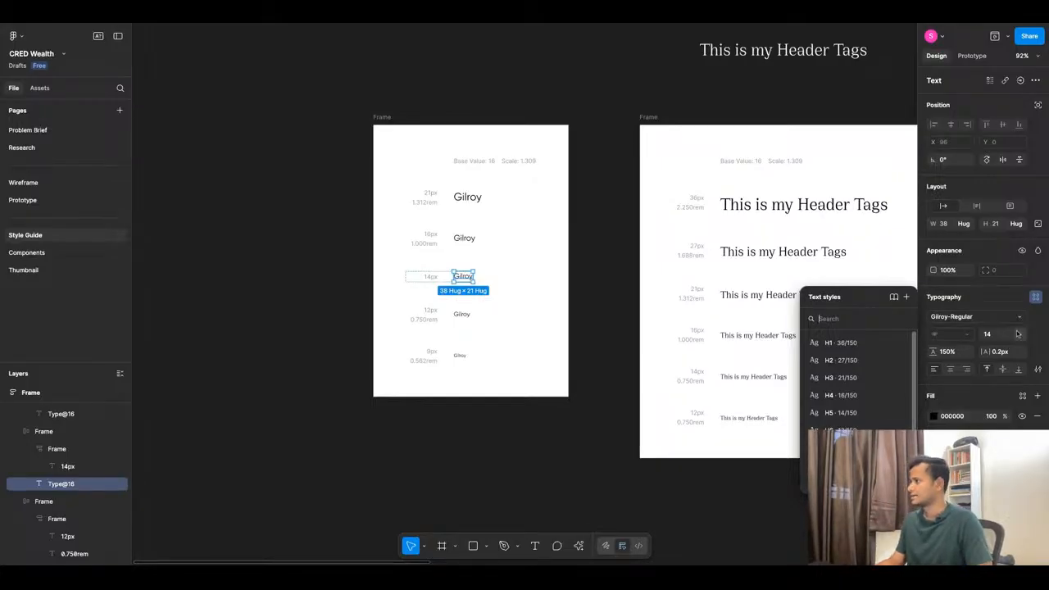
{"action": "left_click", "coordinate": [906, 296]}
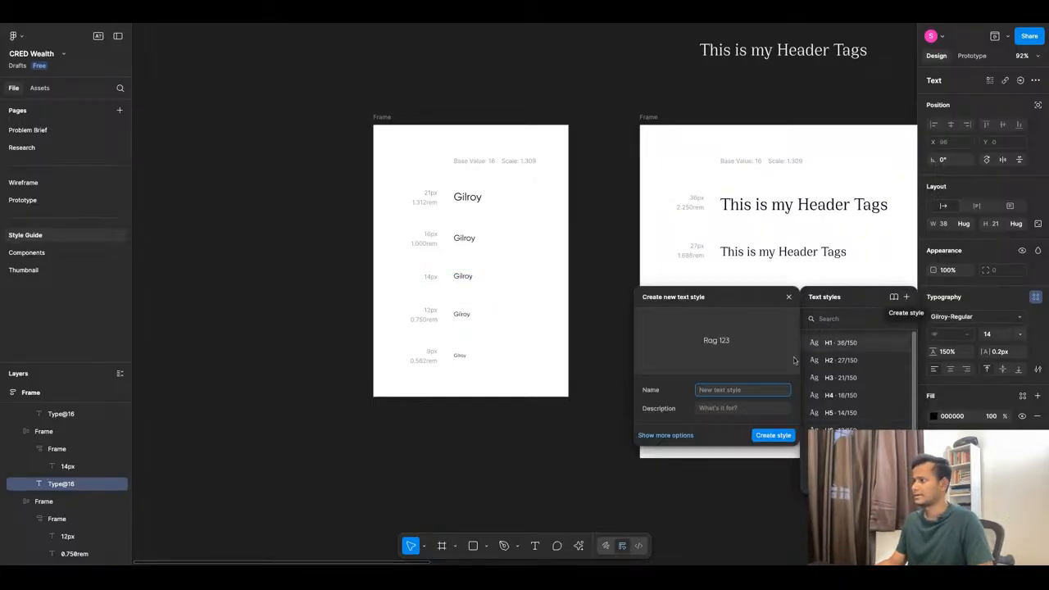
{"action": "key", "text": "ctrl+v"}
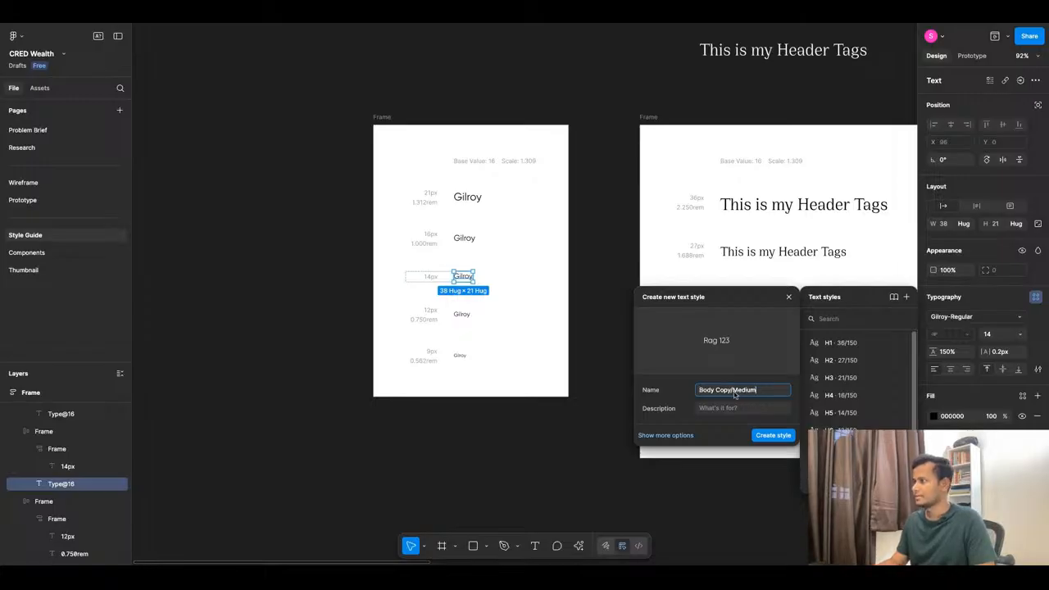
{"action": "type", "text": "Small"}
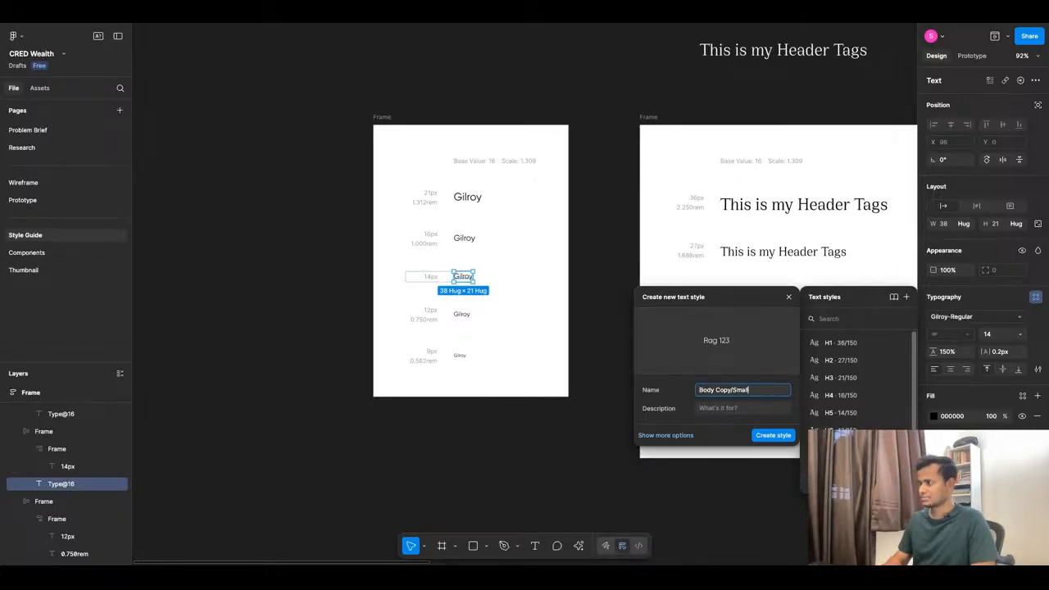
{"action": "left_click", "coordinate": [777, 435]}
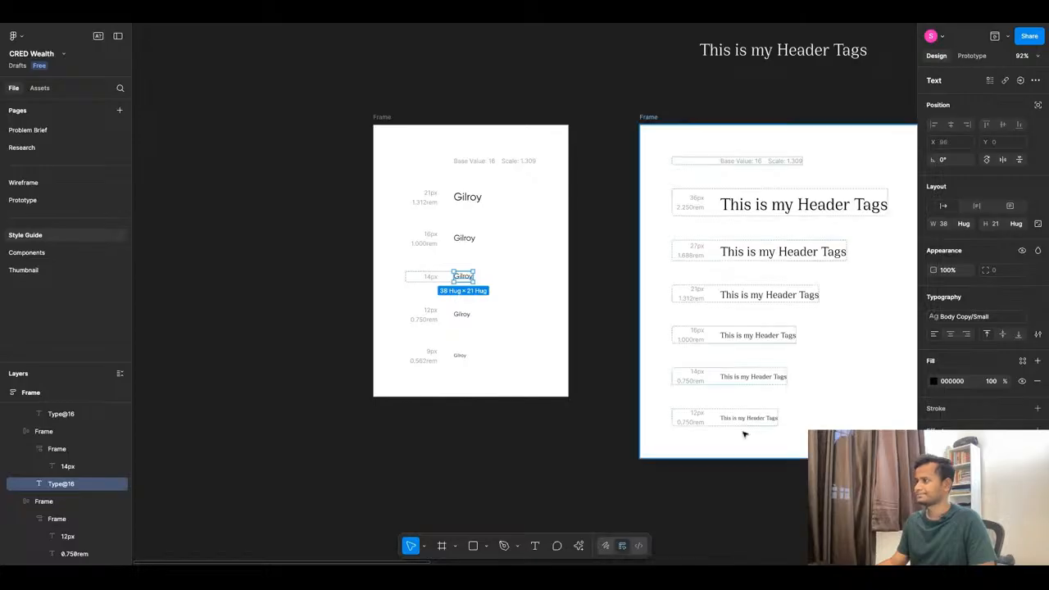
Save the 12px Gilroy sample as the Body Copy/Extra Small text style.
{"action": "left_click", "coordinate": [461, 314]}
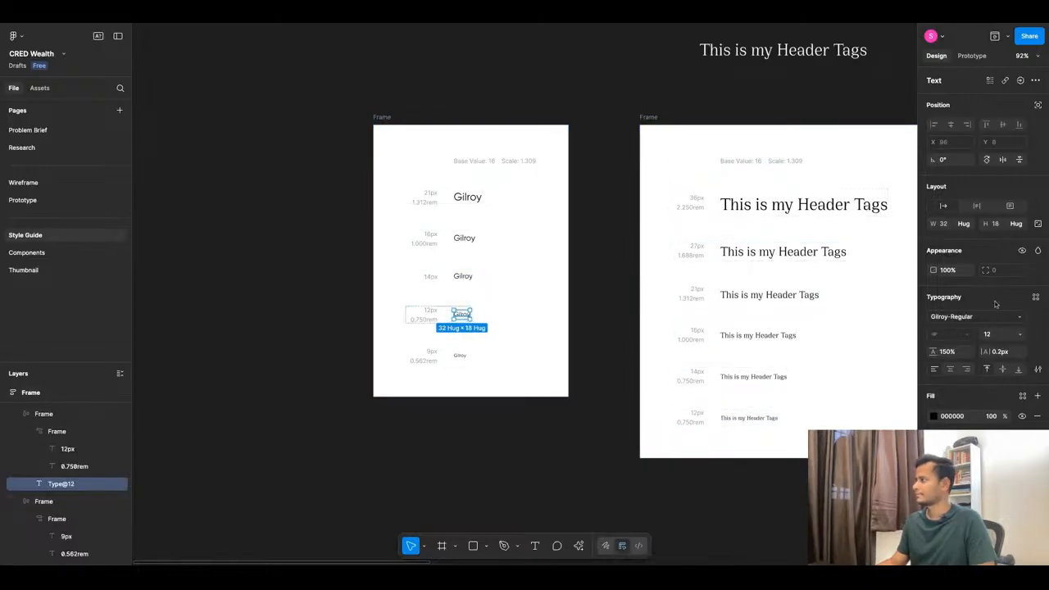
{"action": "left_click", "coordinate": [1035, 297]}
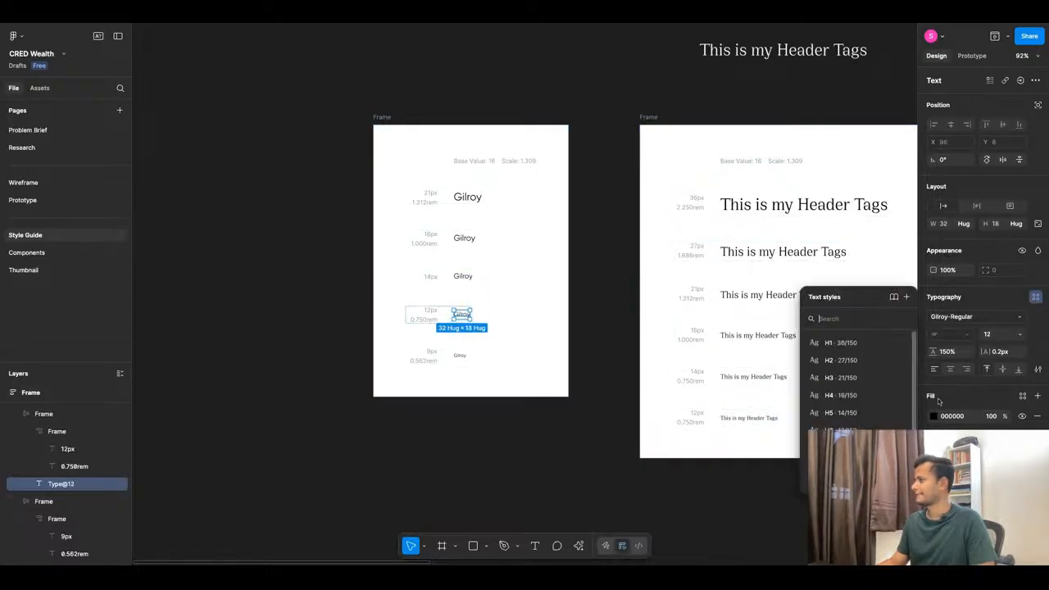
{"action": "left_click", "coordinate": [905, 296]}
{"action": "key", "text": "ctrl+v"}
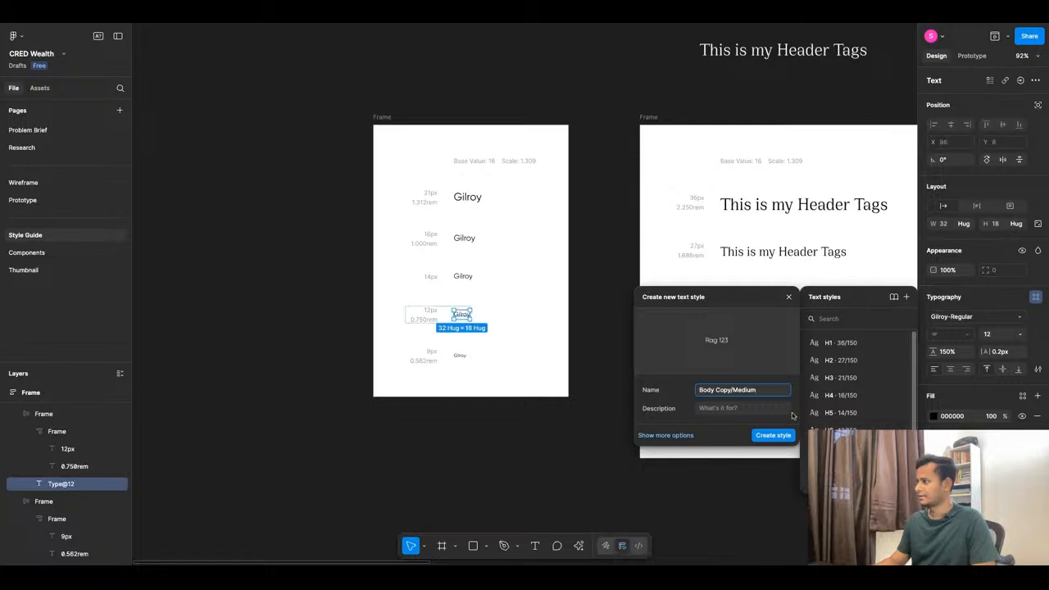
{"action": "double_click", "coordinate": [734, 393]}
{"action": "type", "text": "E"}
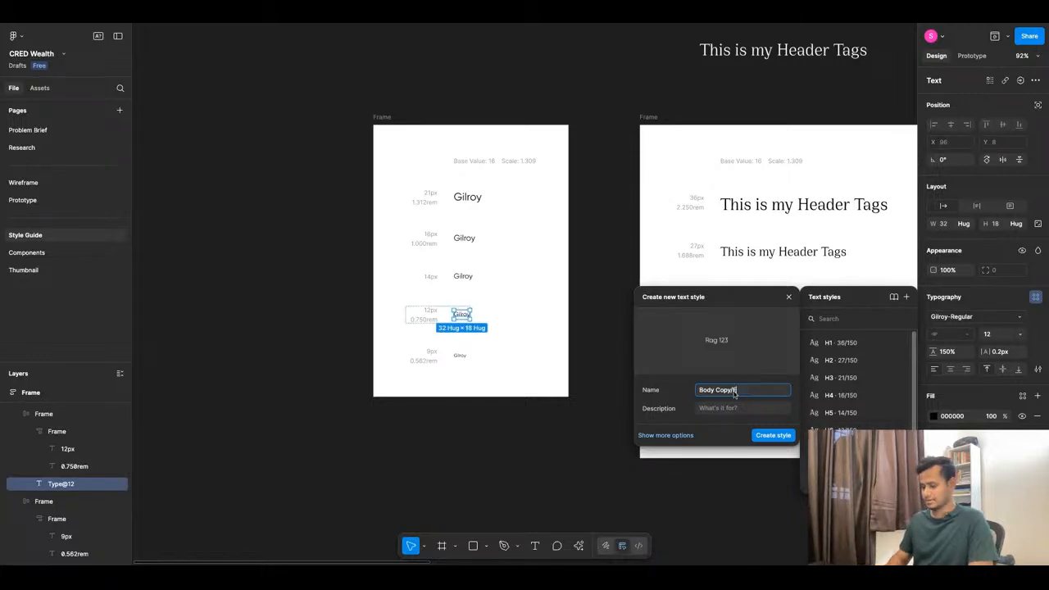
{"action": "type", "text": "xtra Sma"}
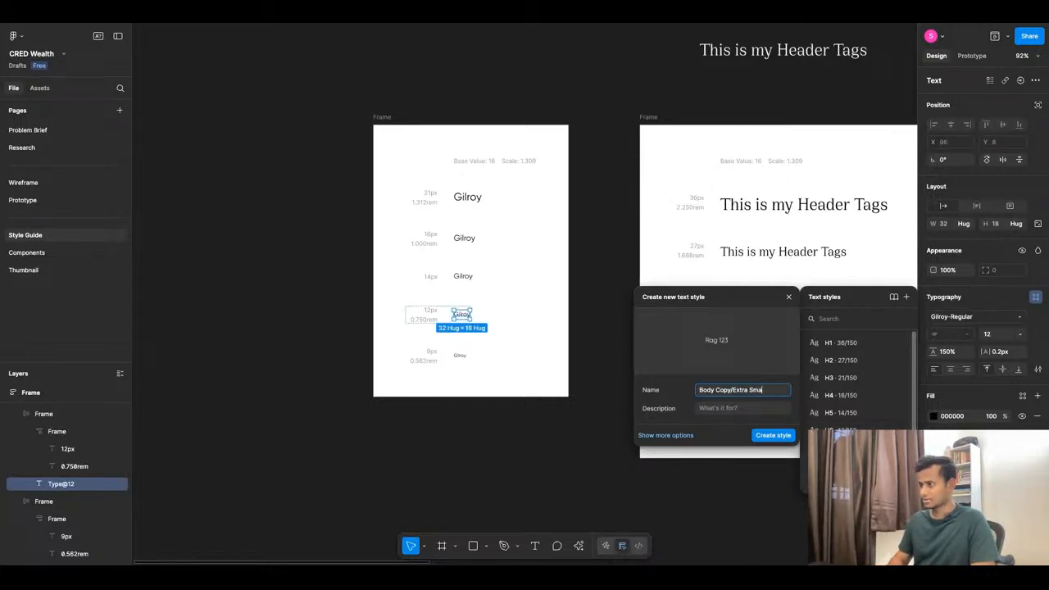
{"action": "type", "text": "ll"}
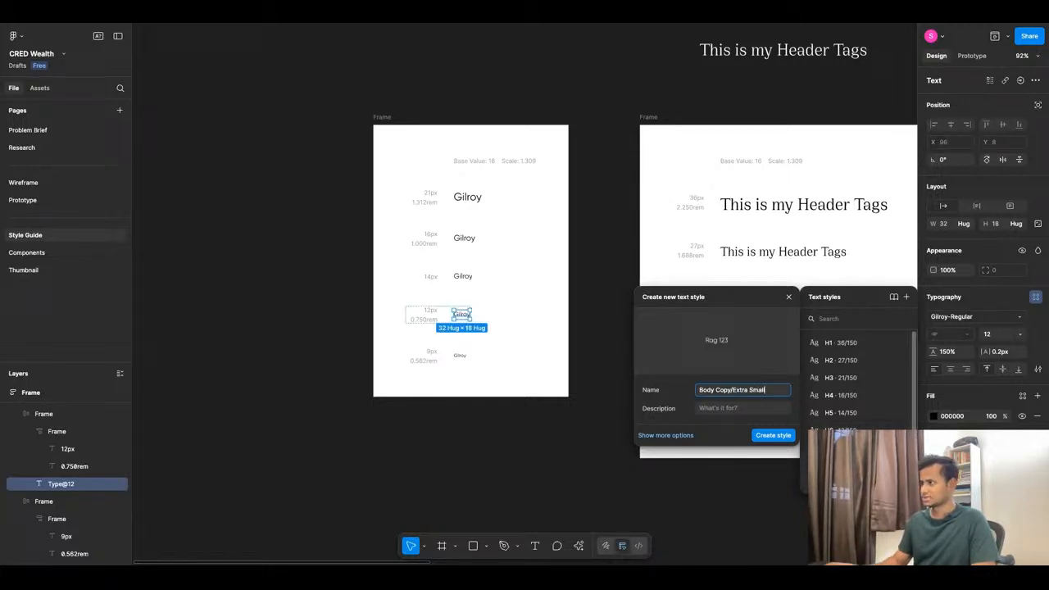
{"action": "left_click", "coordinate": [773, 436]}
{"action": "left_click", "coordinate": [508, 461]}
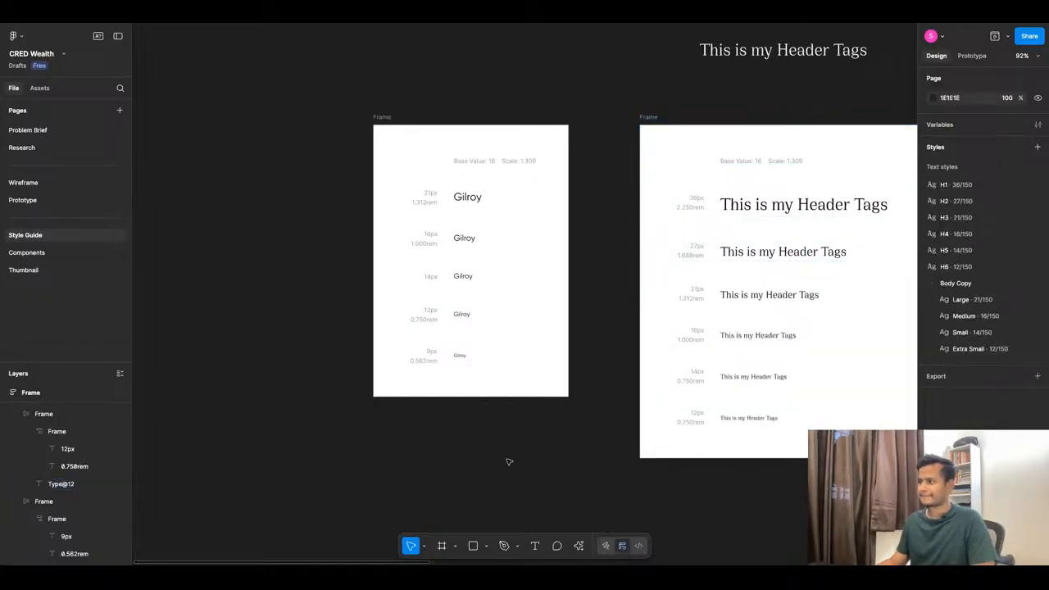
{"action": "left_click", "coordinate": [459, 358]}
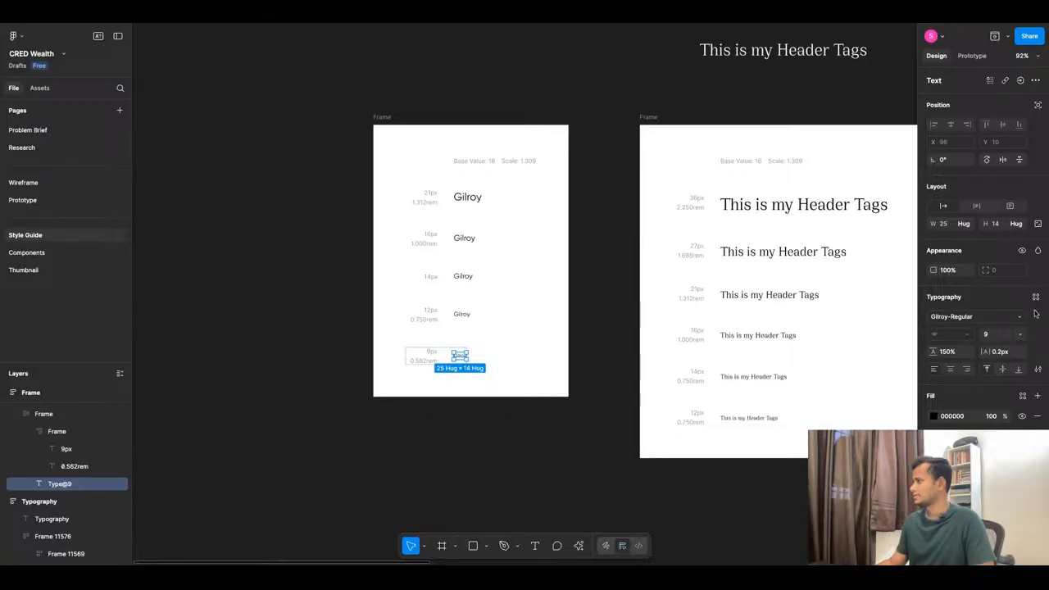
Change the smallest Gilroy sample to font size 10 and relabel it 10px.
{"action": "left_click", "coordinate": [1019, 334]}
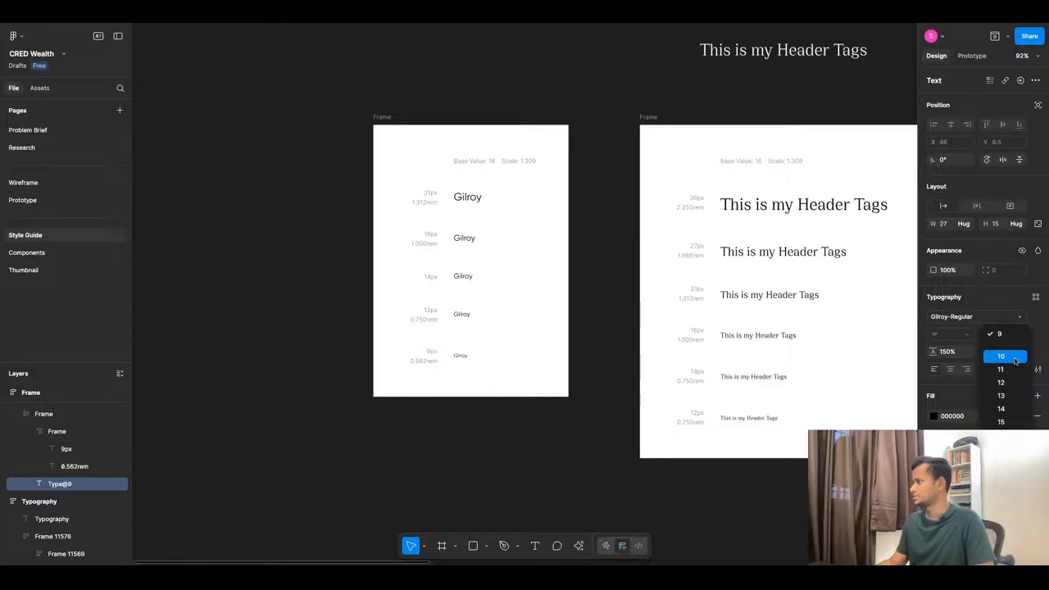
{"action": "left_click", "coordinate": [1001, 356]}
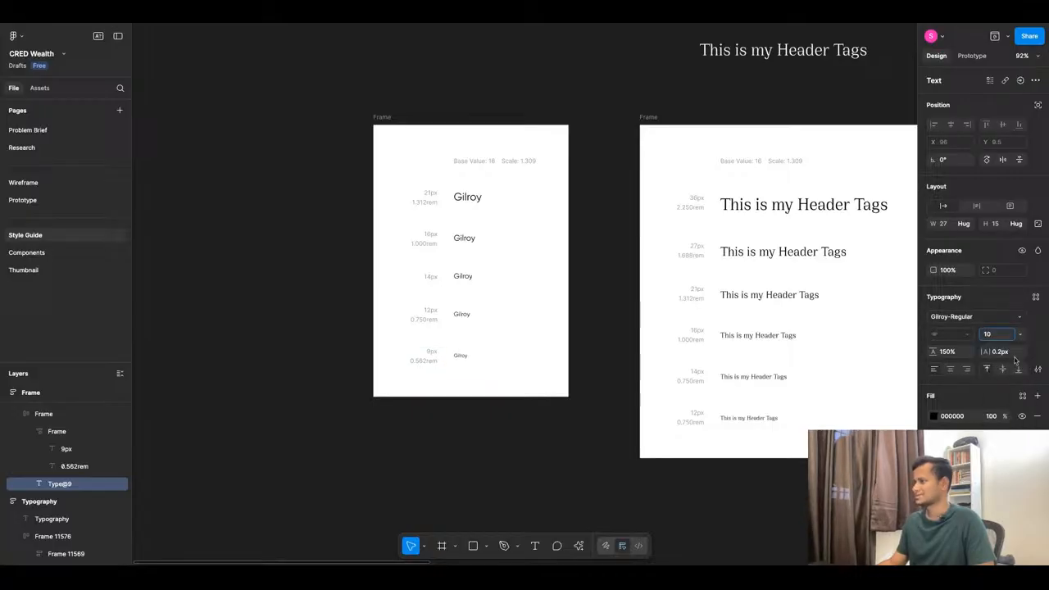
{"action": "scroll", "coordinate": [432, 353], "scroll_direction": "up", "scroll_amount": 5}
{"action": "double_click", "coordinate": [438, 347]}
{"action": "left_click_drag", "start_coordinate": [435, 351], "coordinate": [426, 351]}
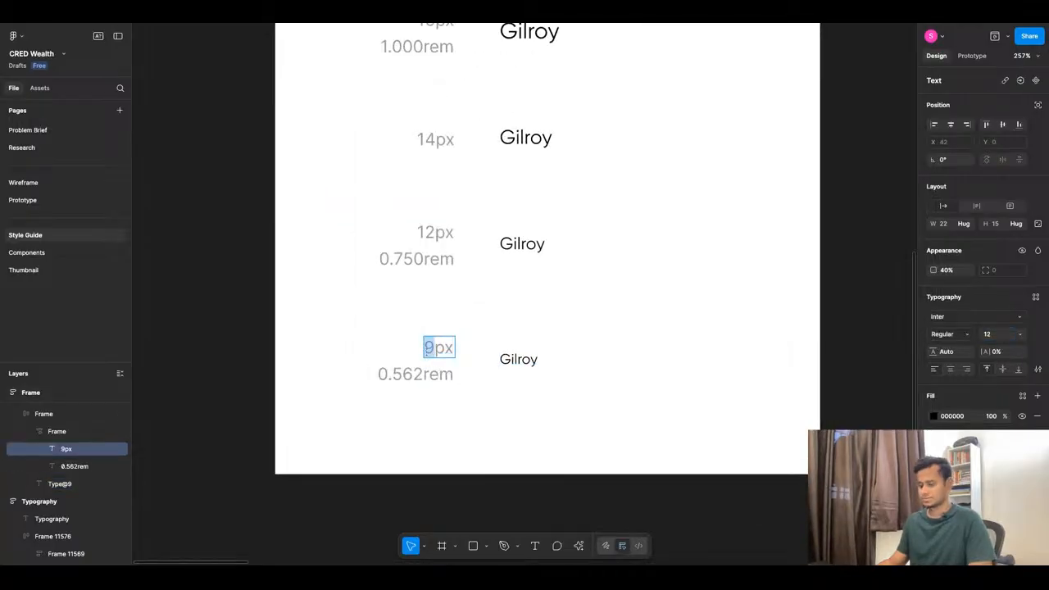
{"action": "type", "text": "10"}
{"action": "key", "text": "Escape"}
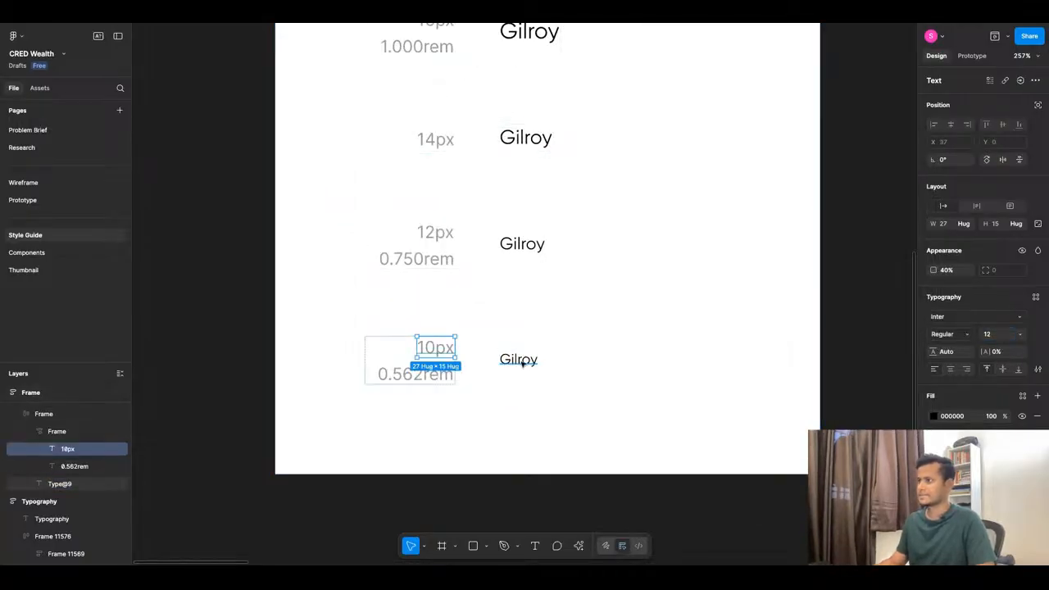
Bring up the saved text styles for the 10px sample and edit Body Copy/Large.
{"action": "left_click", "coordinate": [518, 358]}
{"action": "left_click", "coordinate": [1034, 299]}
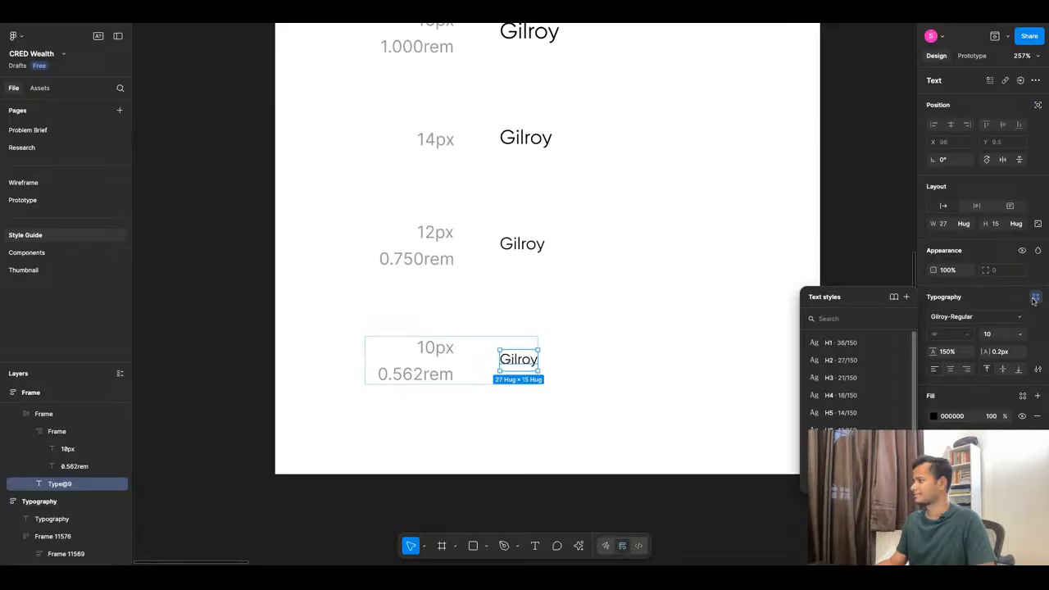
{"action": "scroll", "coordinate": [860, 377], "scroll_direction": "down", "scroll_amount": 2}
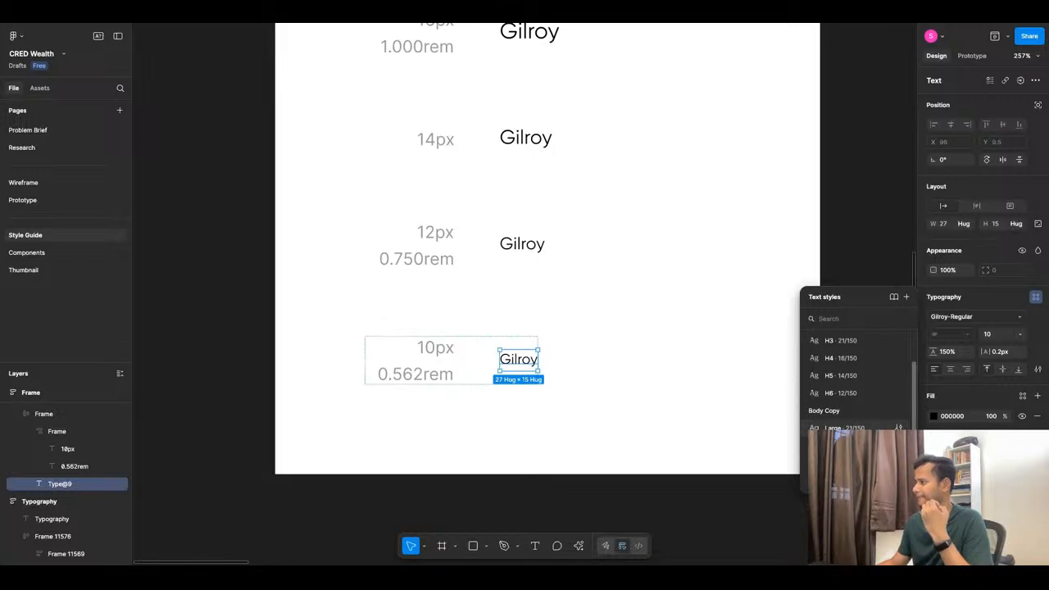
{"action": "left_click", "coordinate": [898, 427]}
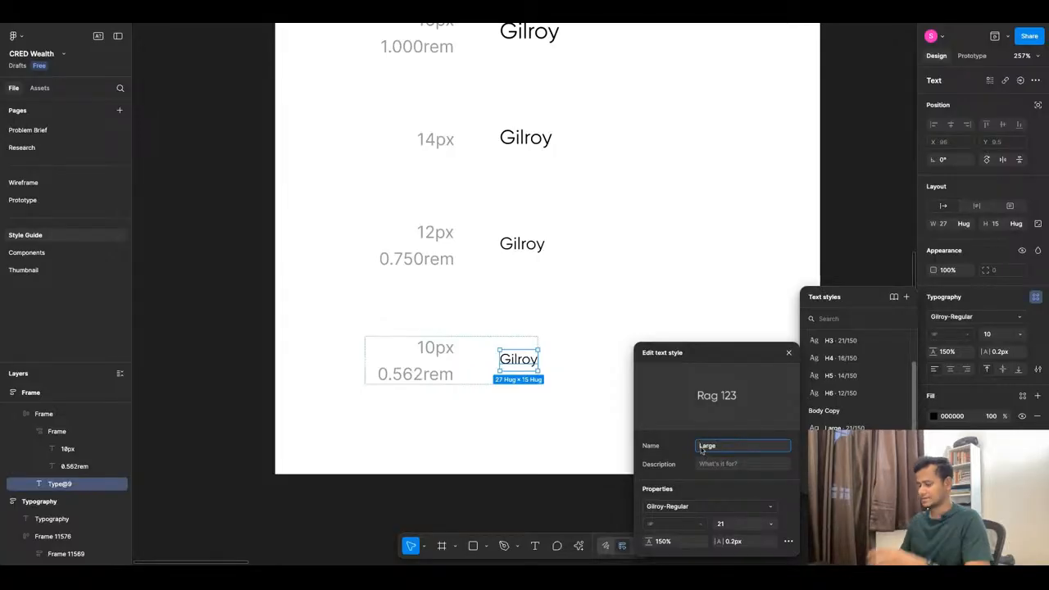
Rename Body Copy styles Large→Extra Large, Medium→Large, Small→Medium, Extra Small→Small.
{"action": "type", "text": "Extra"}
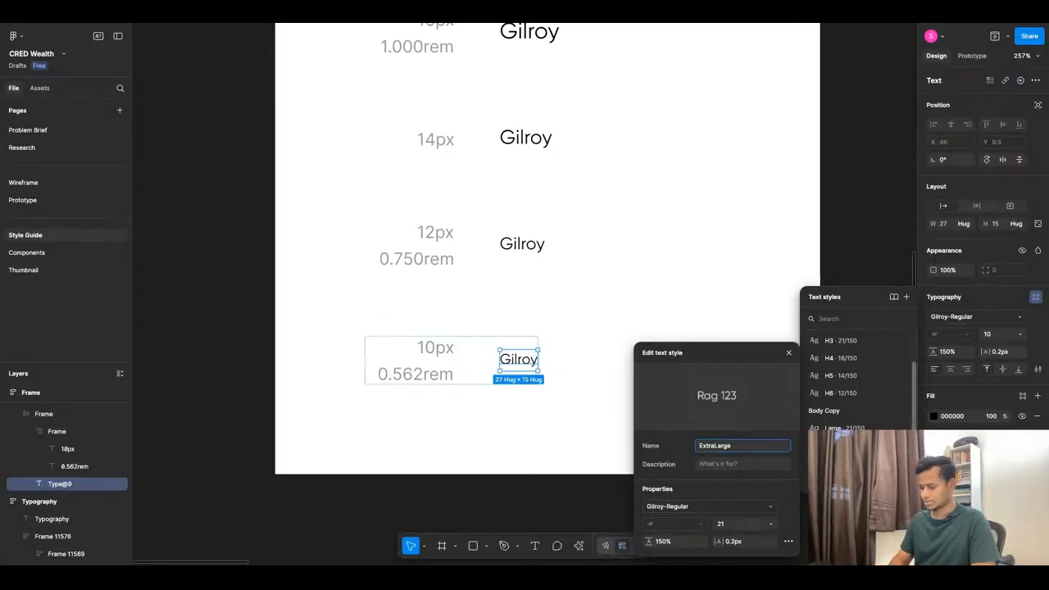
{"action": "type", "text": "Large"}
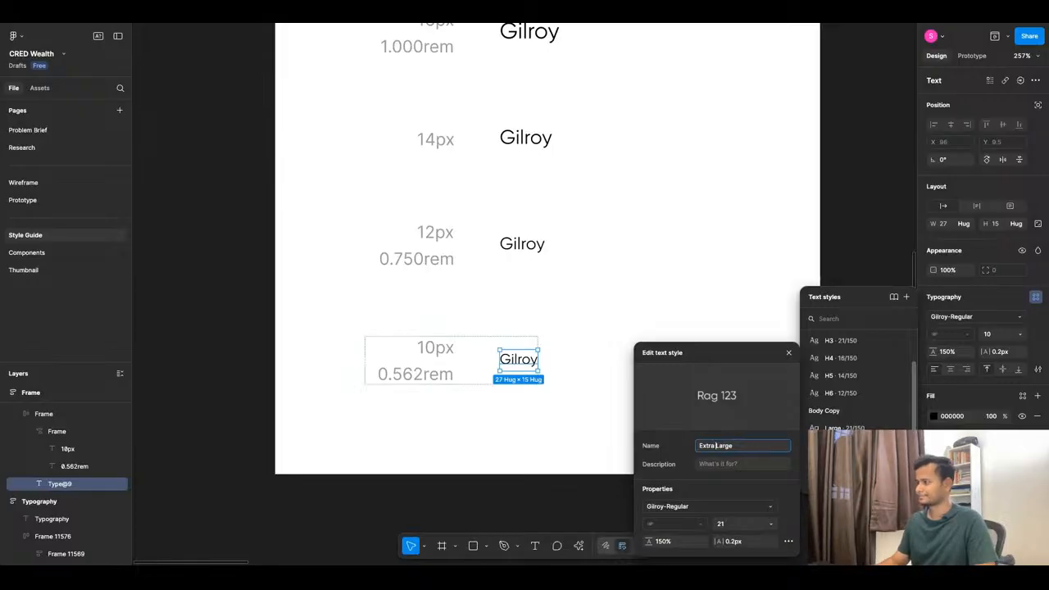
{"action": "key", "text": "Escape"}
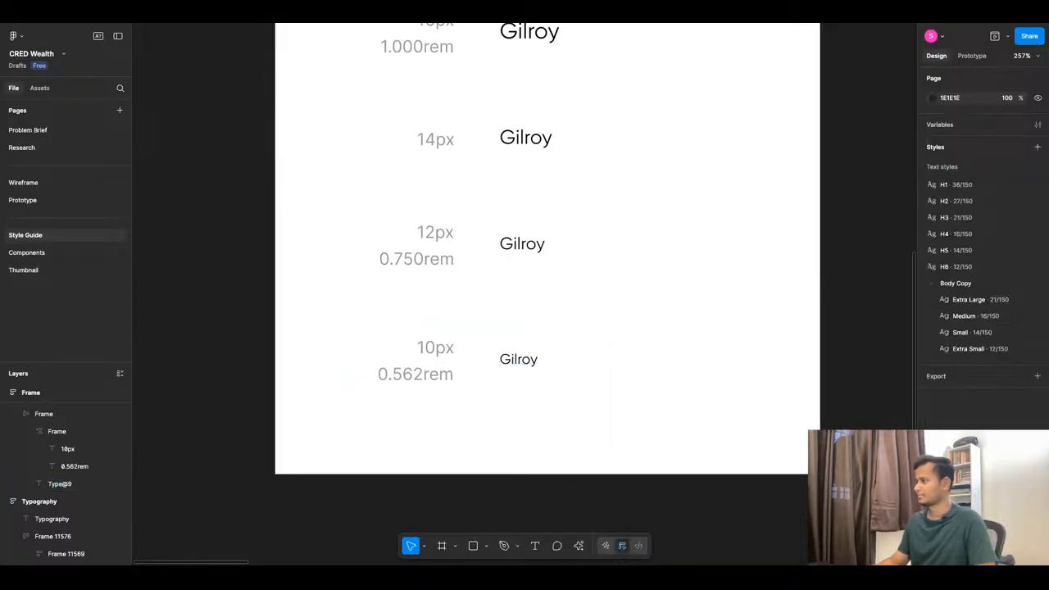
{"action": "left_click", "coordinate": [1038, 316]}
{"action": "double_click", "coordinate": [844, 415]}
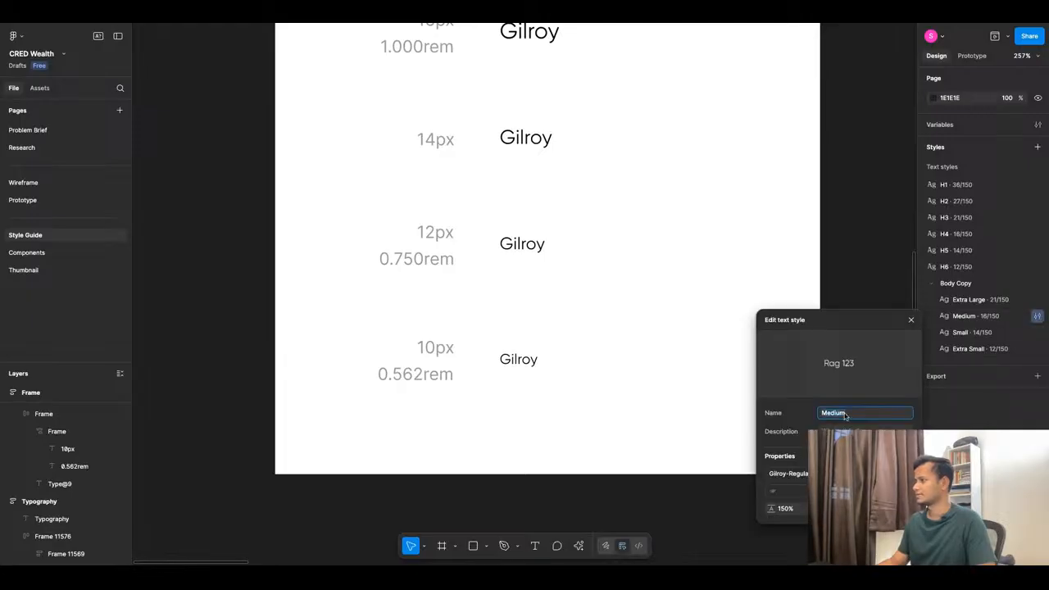
{"action": "type", "text": "Large"}
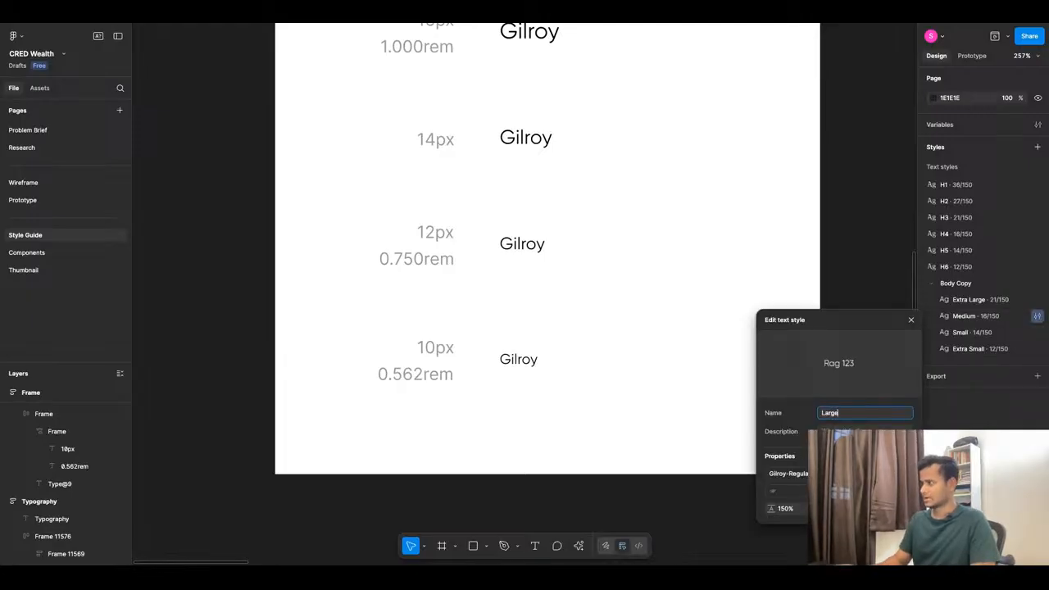
{"action": "key", "text": "Return"}
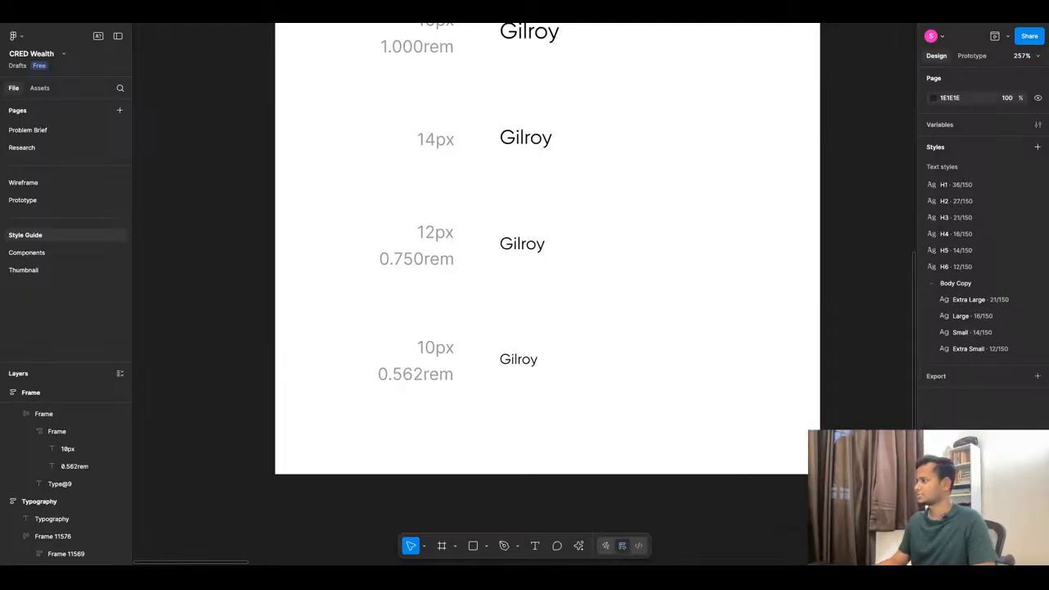
{"action": "left_click", "coordinate": [1037, 332]}
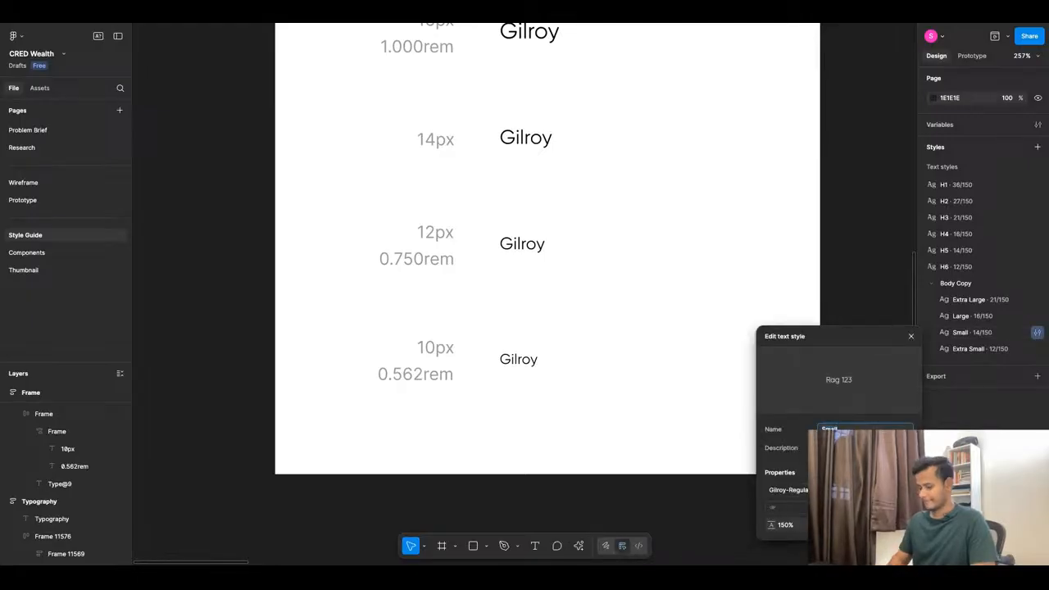
{"action": "type", "text": "Medium"}
{"action": "key", "text": "Return"}
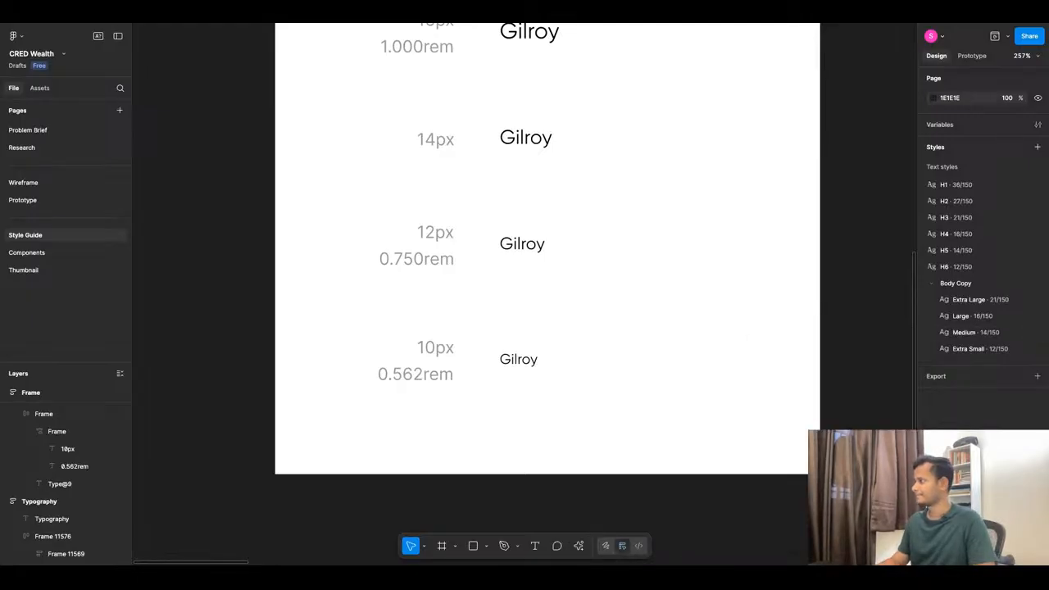
{"action": "left_click", "coordinate": [1036, 348]}
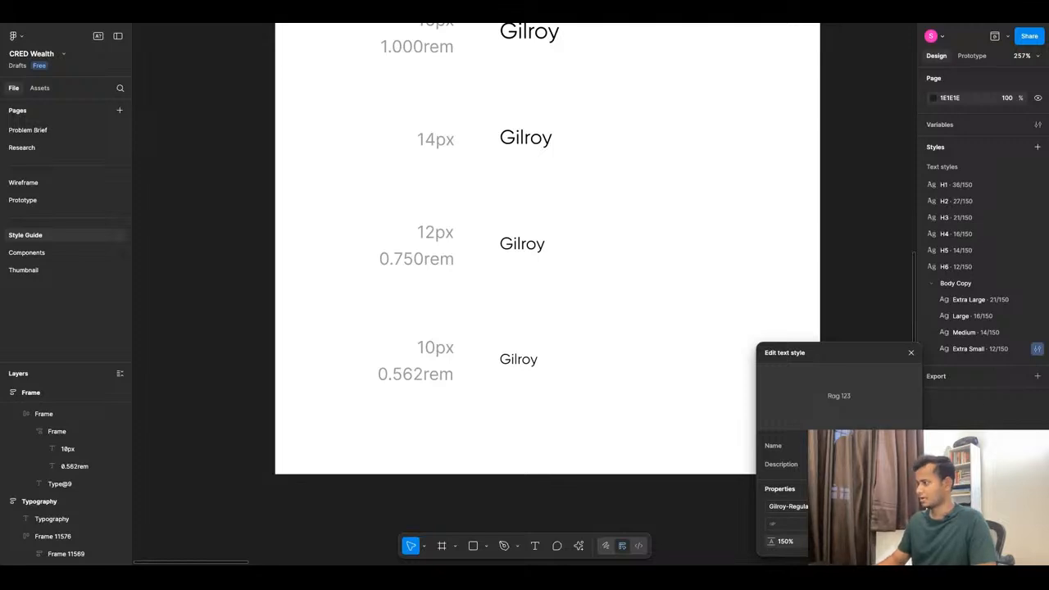
{"action": "left_click", "coordinate": [640, 467]}
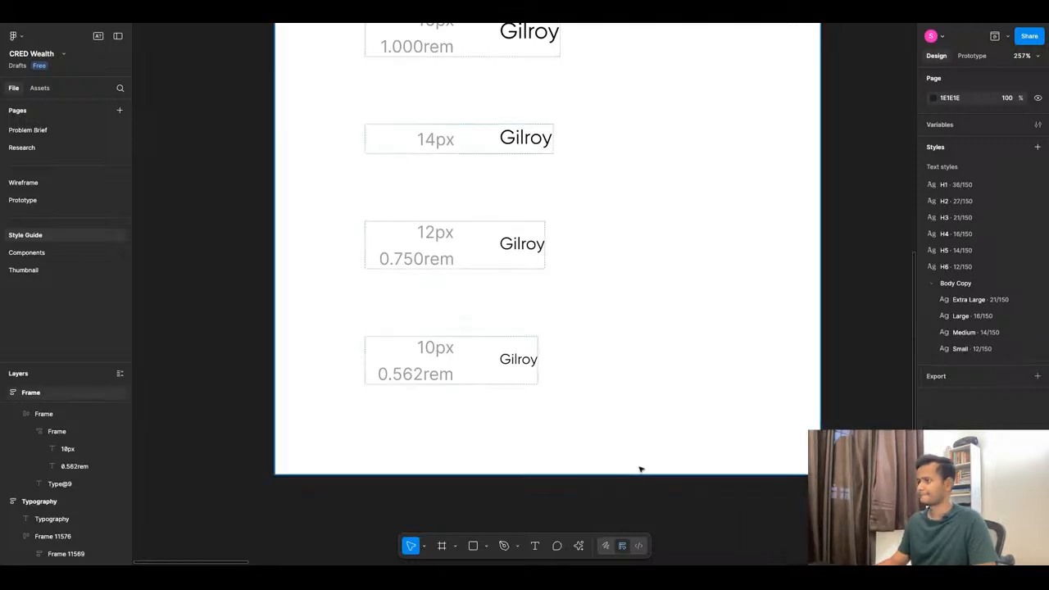
Create a Body Copy/Extra Small text style from the 10px Gilroy sample.
{"action": "left_click", "coordinate": [505, 360]}
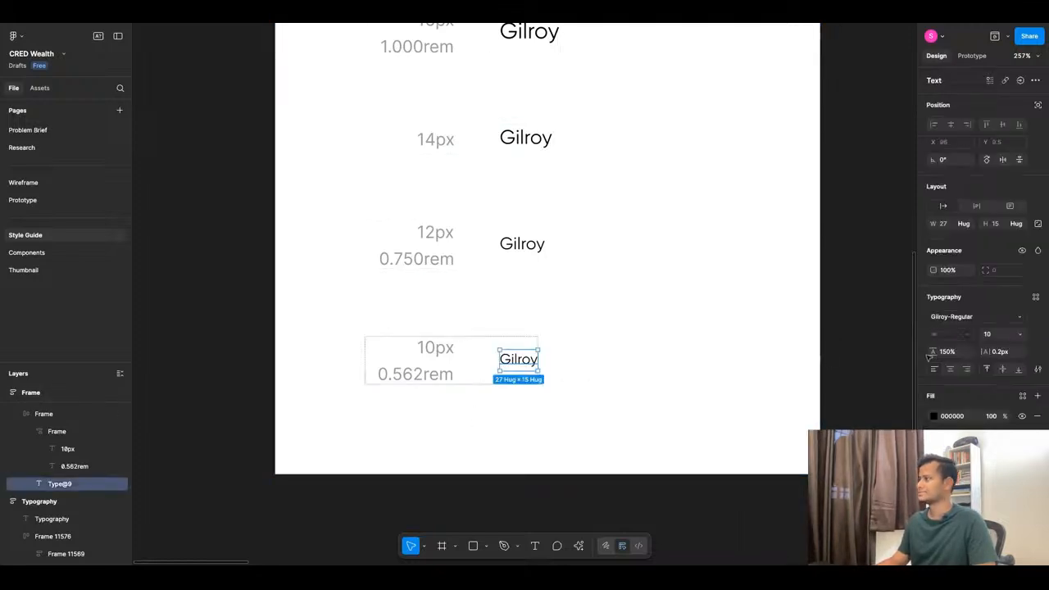
{"action": "left_click", "coordinate": [1035, 297]}
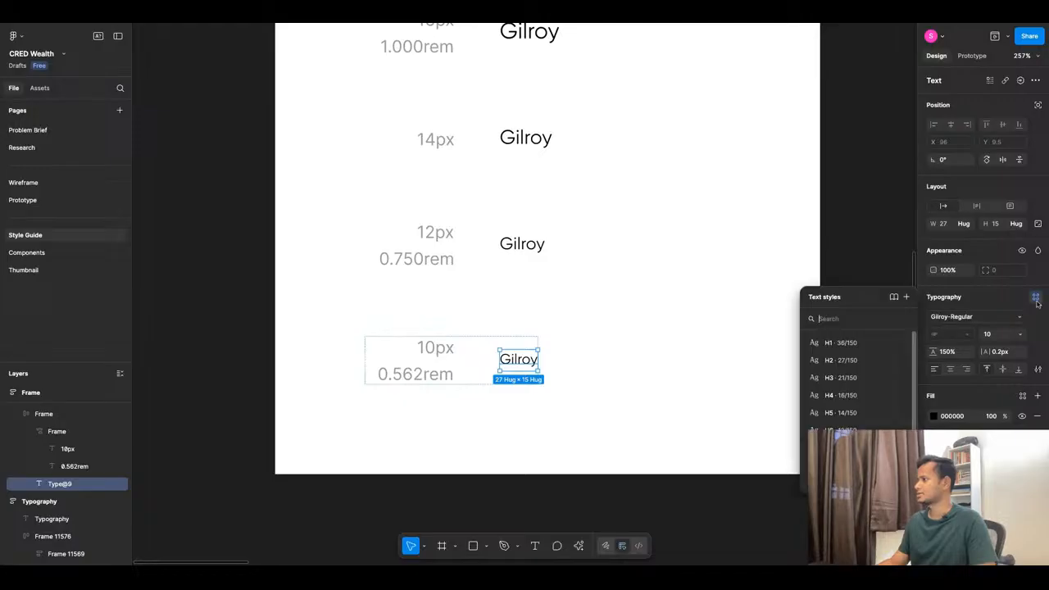
{"action": "left_click", "coordinate": [906, 296]}
{"action": "type", "text": "Body Copy/Medium"}
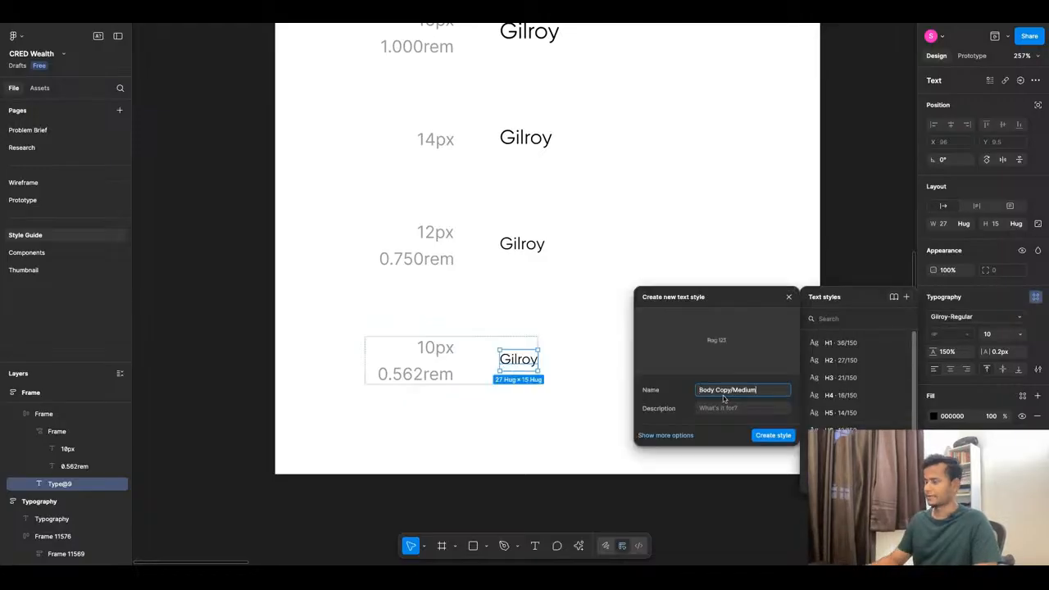
{"action": "double_click", "coordinate": [734, 391]}
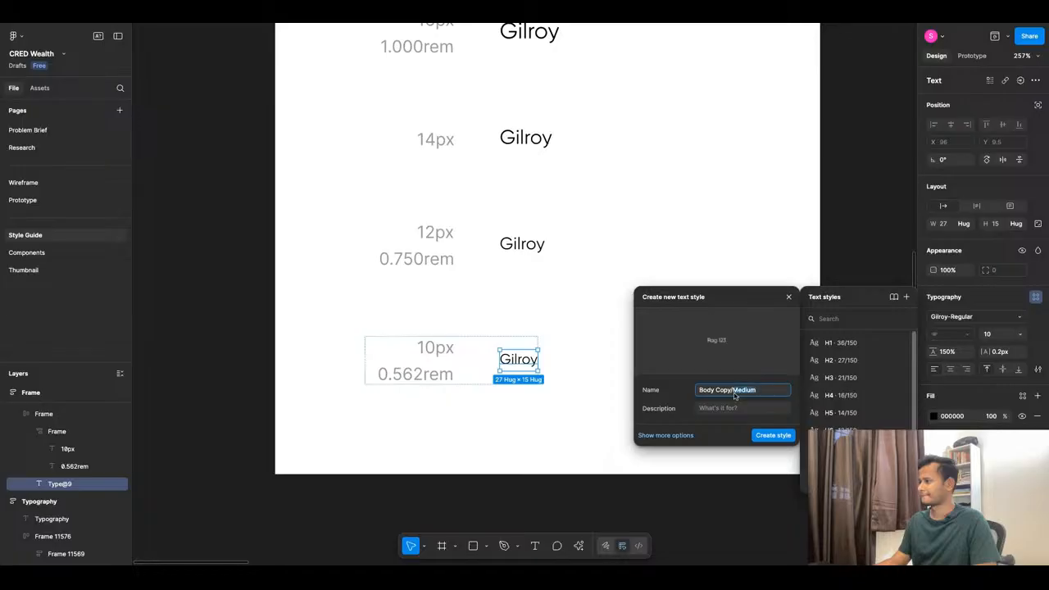
{"action": "type", "text": "Extra"}
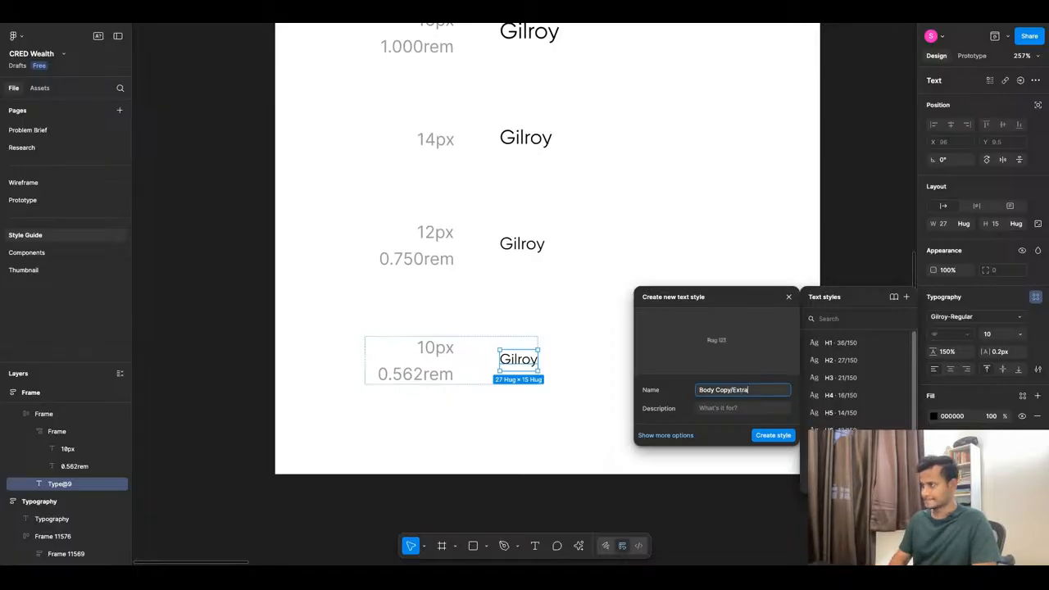
{"action": "type", "text": " Small"}
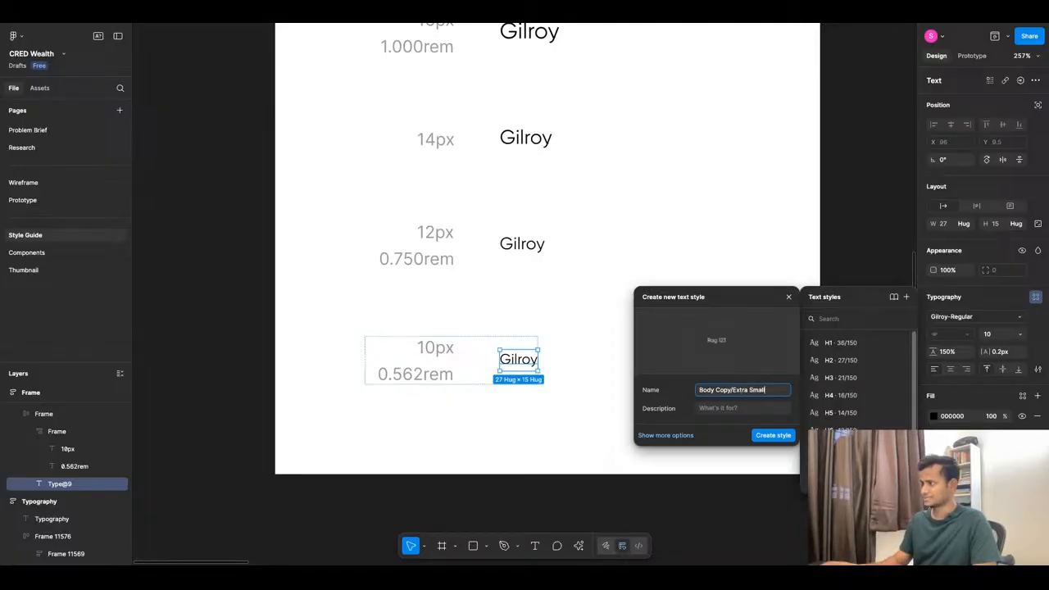
{"action": "left_click", "coordinate": [772, 440]}
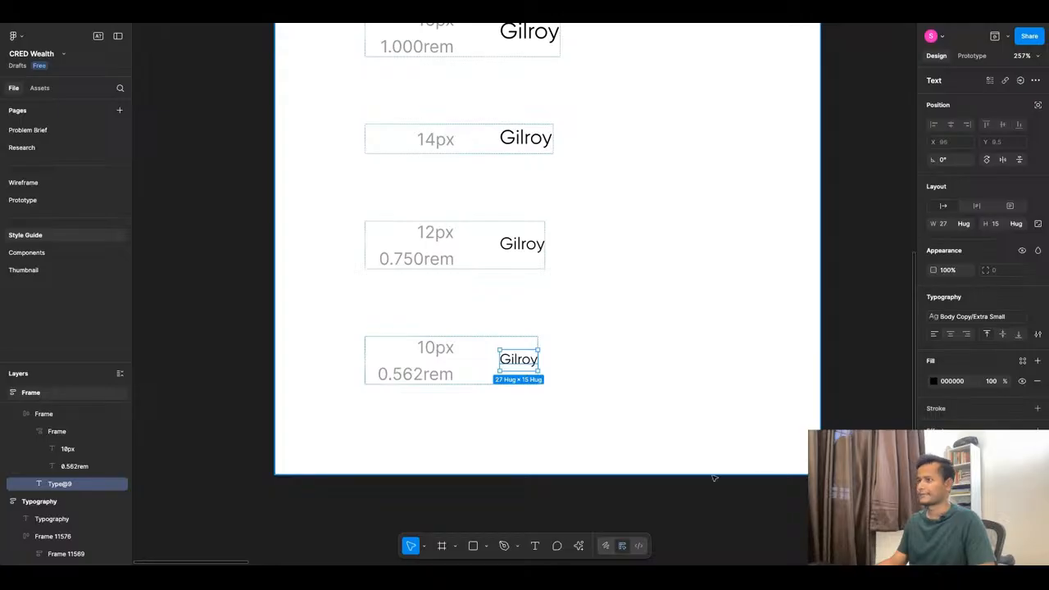
{"action": "left_click", "coordinate": [560, 385]}
{"action": "scroll", "coordinate": [554, 384], "scroll_direction": "down", "scroll_amount": 10}
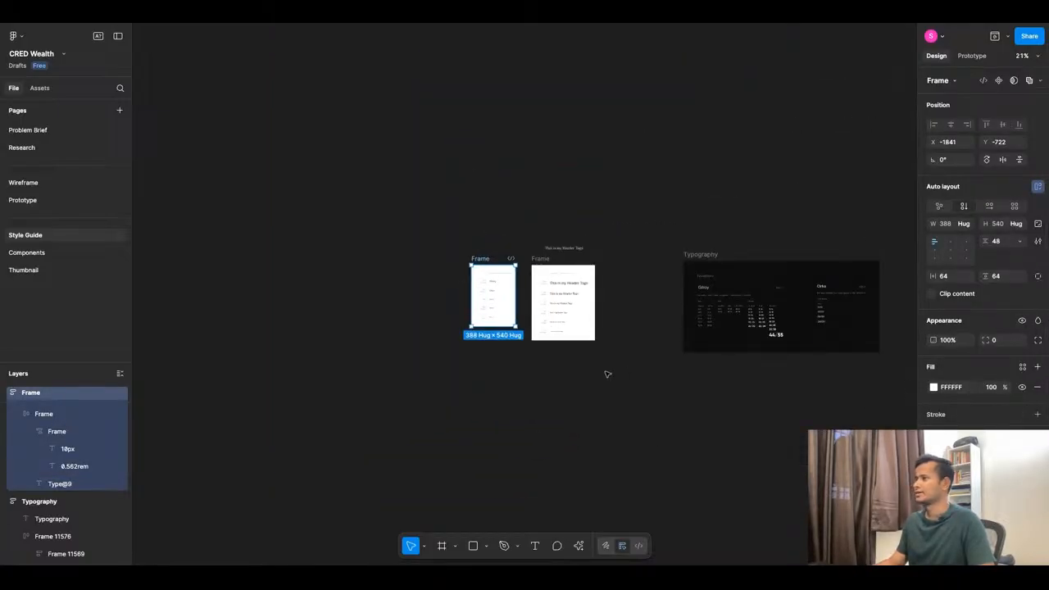
On the Prototype page, place a new text layer inside the Home screen frame.
{"action": "left_click", "coordinate": [516, 363]}
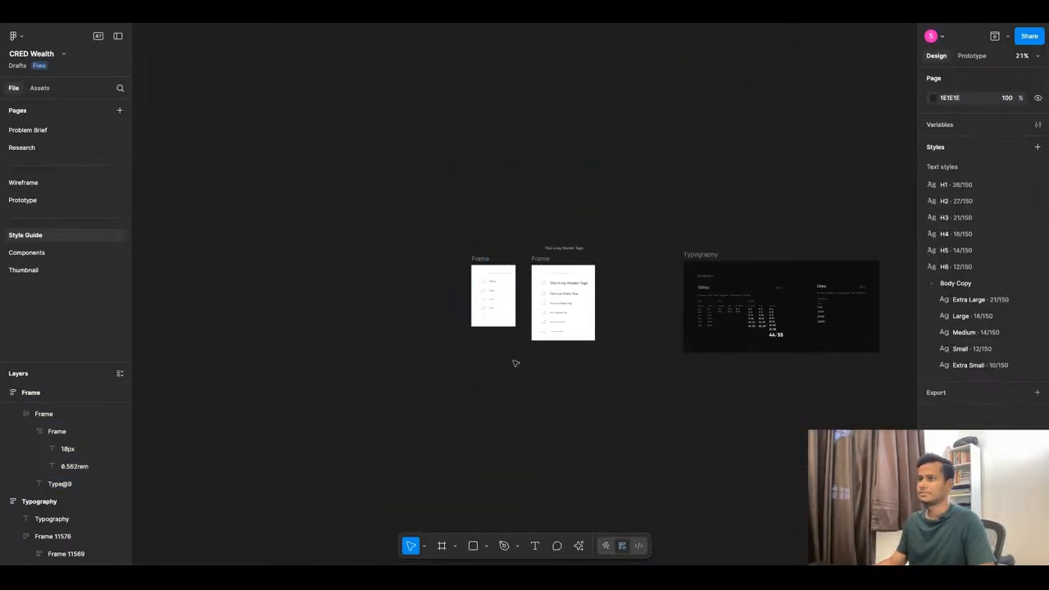
{"action": "left_click", "coordinate": [52, 200]}
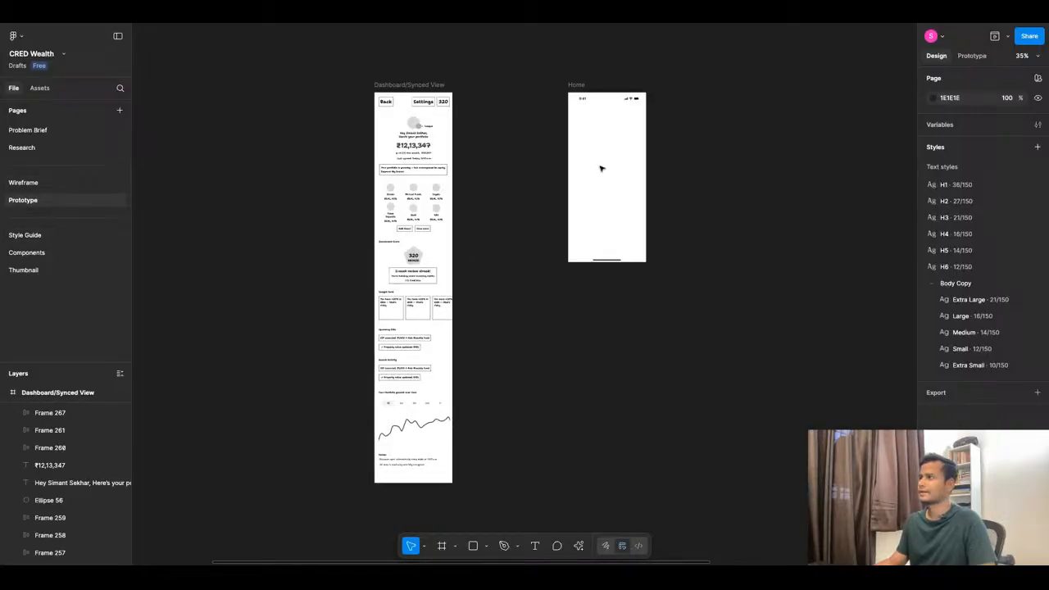
{"action": "scroll", "coordinate": [637, 83], "scroll_direction": "up", "scroll_amount": 10}
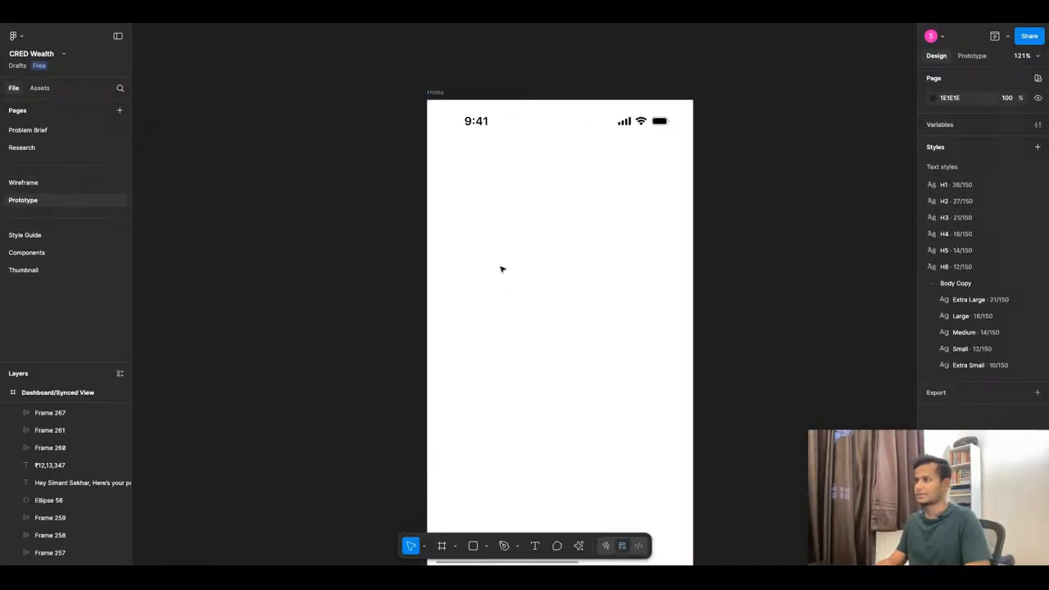
{"action": "key", "text": "t"}
{"action": "left_click", "coordinate": [512, 239]}
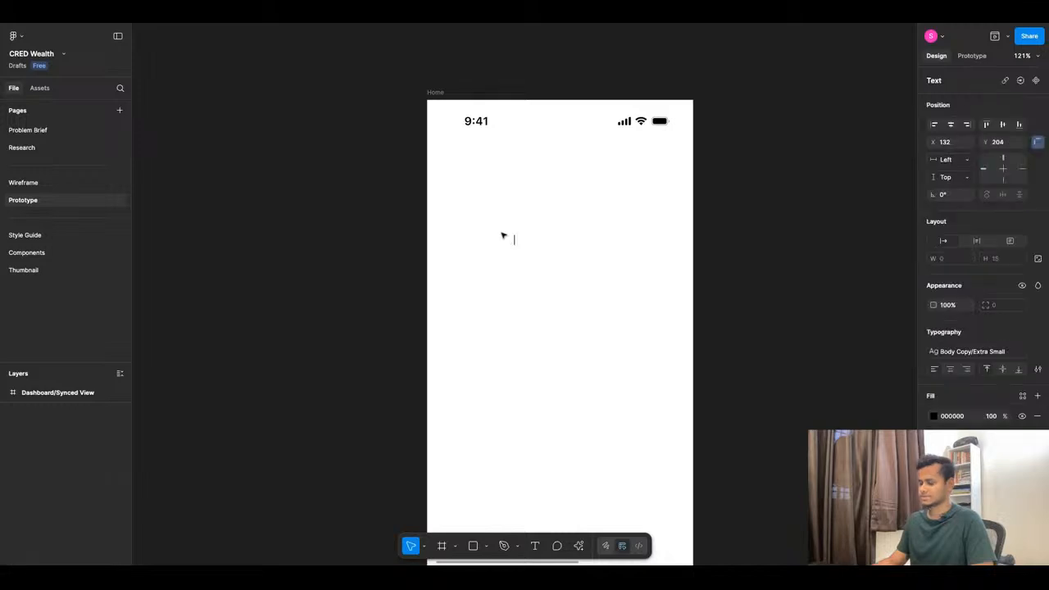
{"action": "key", "text": "Escape"}
{"action": "key", "text": "t"}
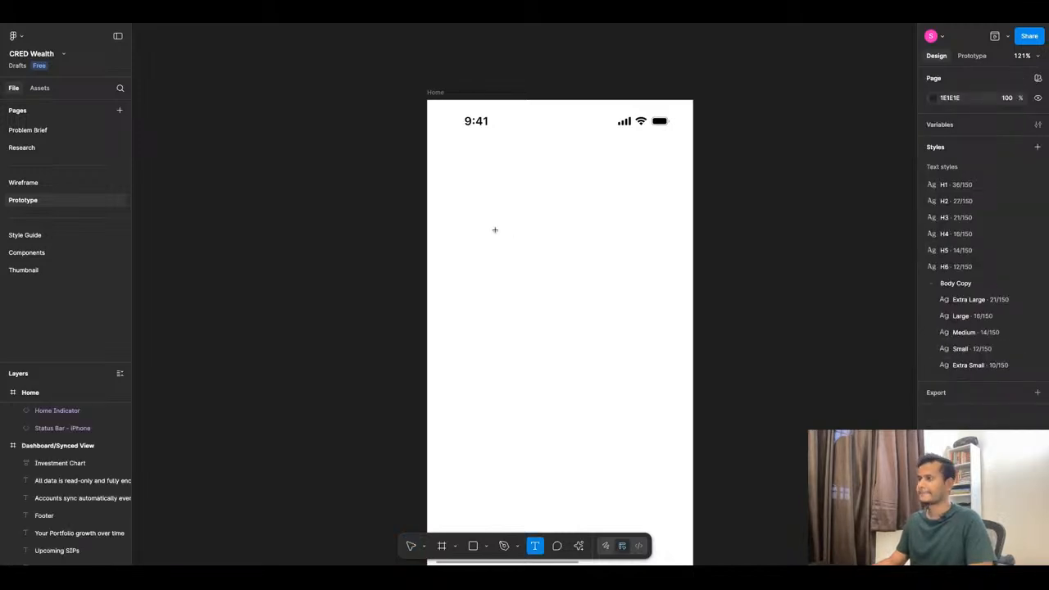
{"action": "left_click", "coordinate": [545, 330]}
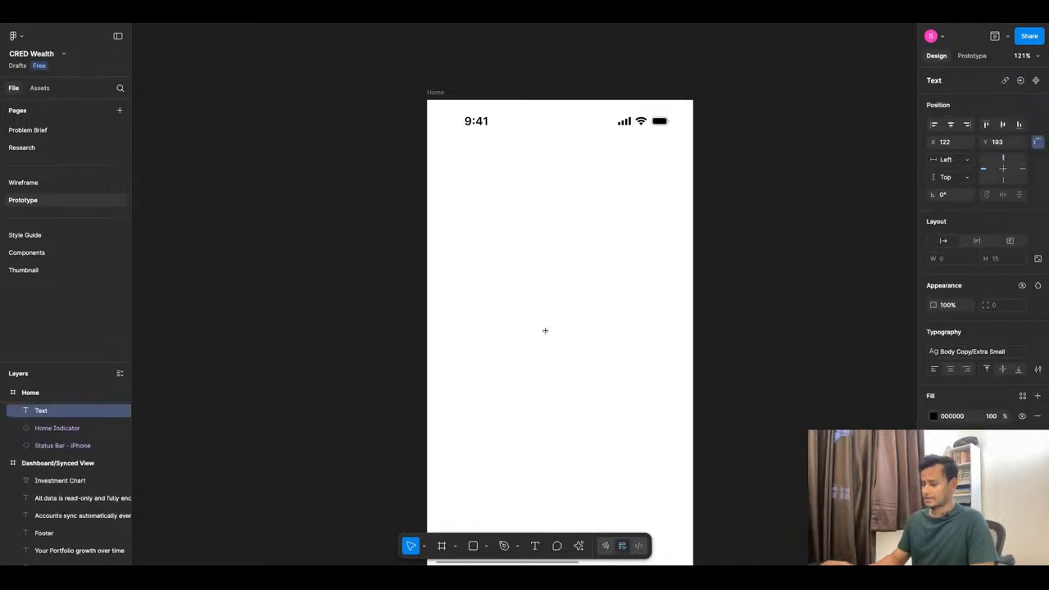
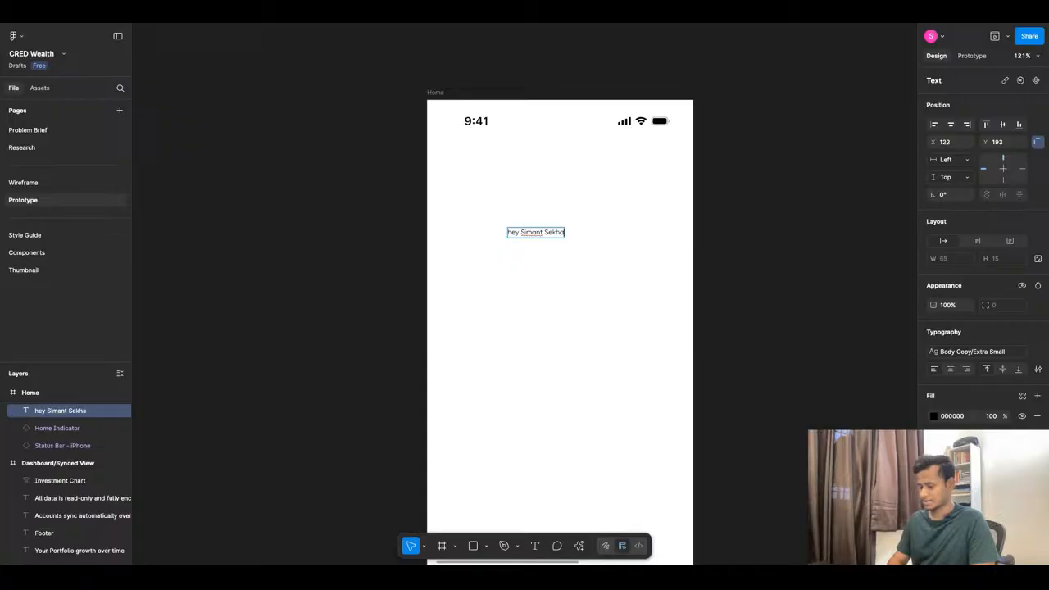
Add a second greeting line reading 'here's your total portfolio'.
{"action": "key", "text": "Return"}
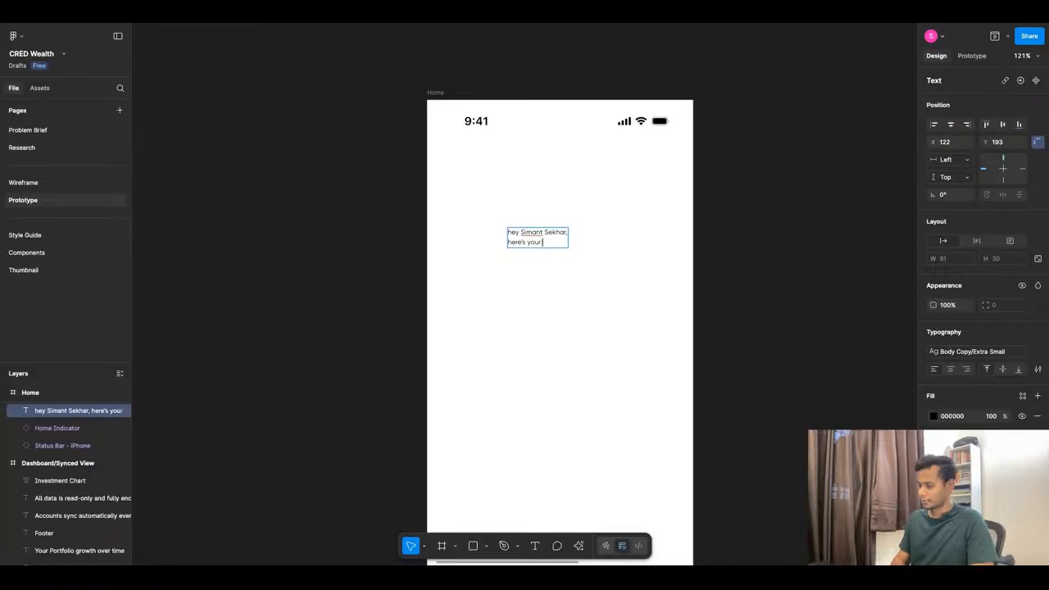
{"action": "type", "text": "here's your total po"}
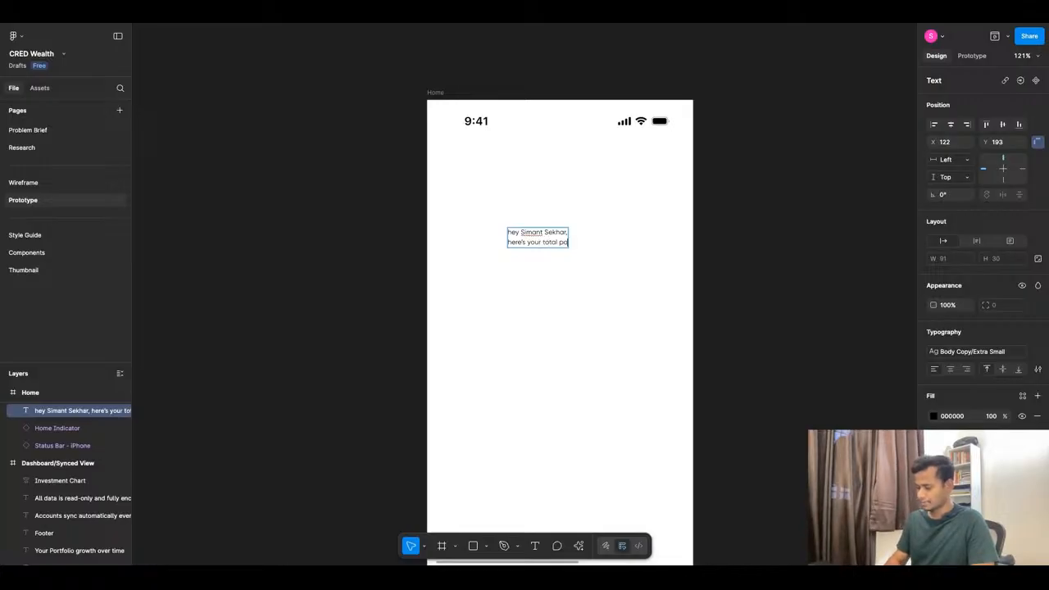
{"action": "type", "text": "rtfolio"}
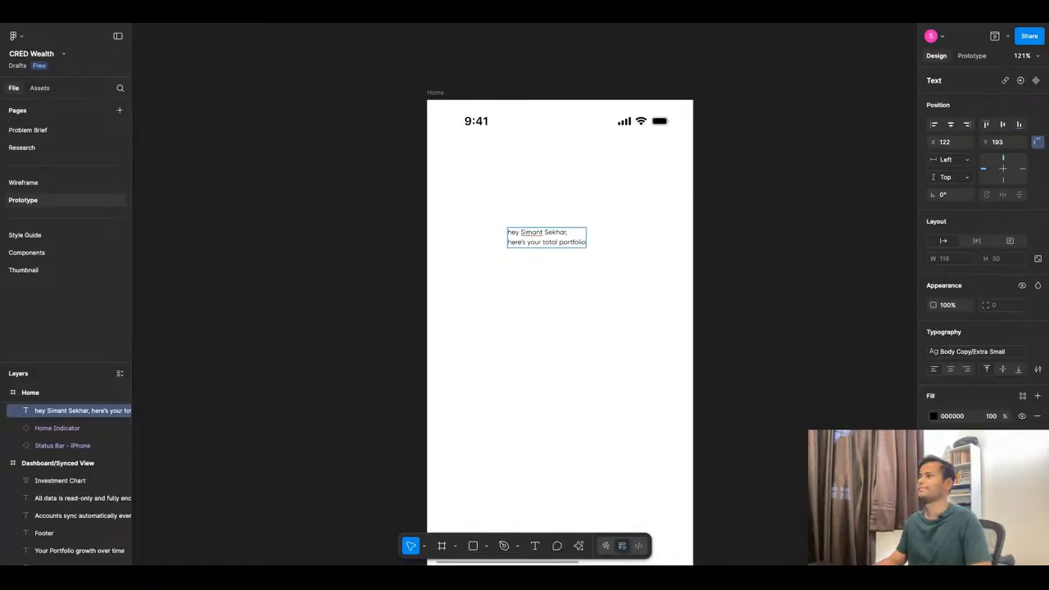
{"action": "key", "text": "Escape"}
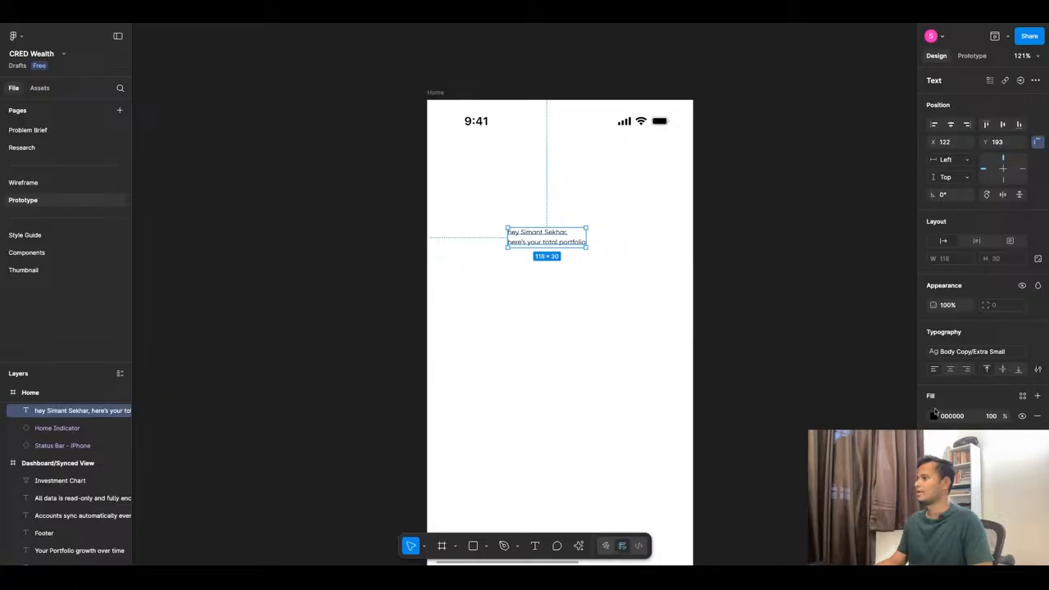
Centre-align both greeting lines and apply the H3 text style.
{"action": "left_click", "coordinate": [951, 369]}
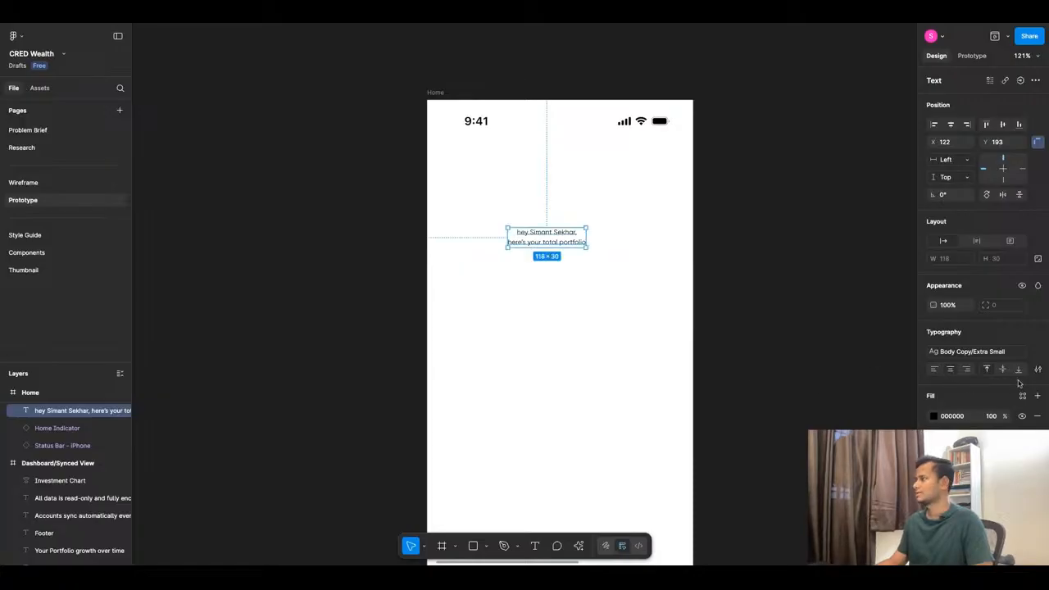
{"action": "left_click", "coordinate": [1009, 354]}
{"action": "scroll", "coordinate": [857, 467], "scroll_direction": "up", "scroll_amount": 2}
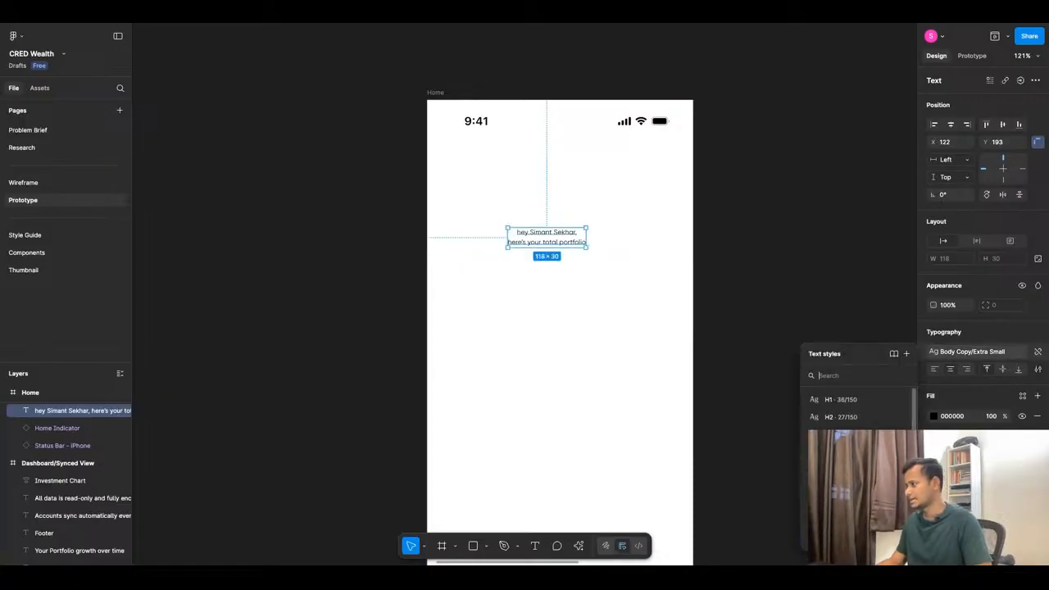
{"action": "left_click", "coordinate": [844, 434]}
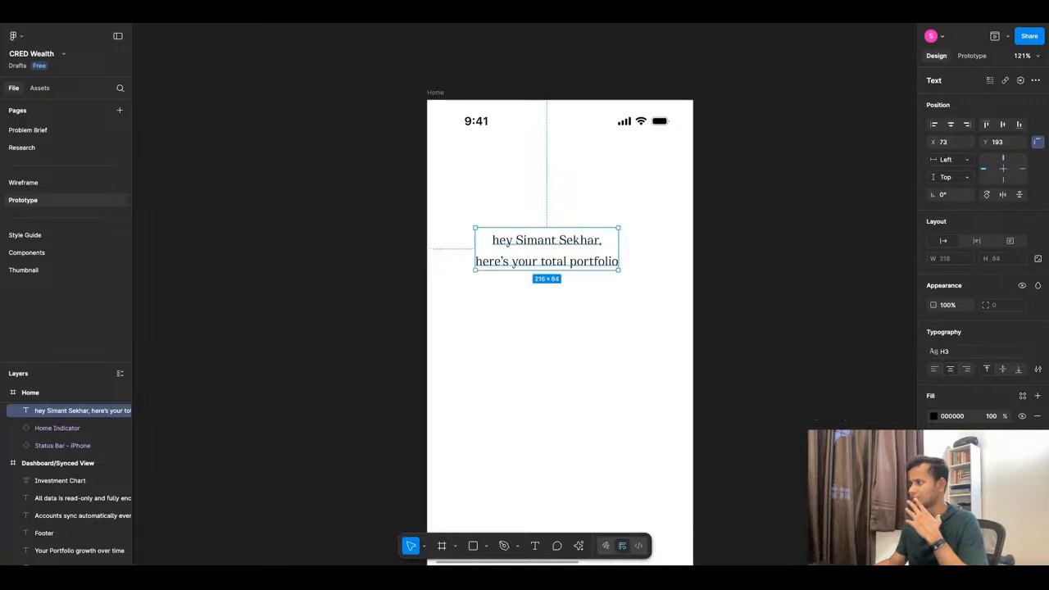
Move the greeting higher in the Home frame, to about Y 150.
{"action": "left_click_drag", "start_coordinate": [568, 259], "coordinate": [581, 230]}
{"action": "scroll", "coordinate": [586, 336], "scroll_direction": "down", "scroll_amount": 10}
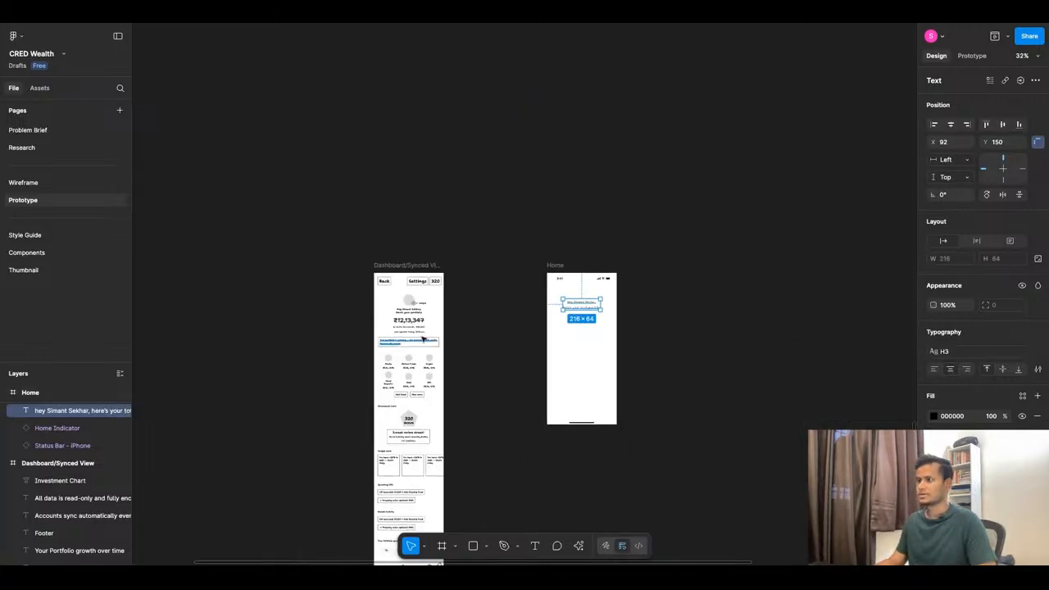
{"action": "scroll", "coordinate": [493, 377], "scroll_direction": "down", "scroll_amount": 3}
{"action": "scroll", "coordinate": [512, 169], "scroll_direction": "up", "scroll_amount": 5}
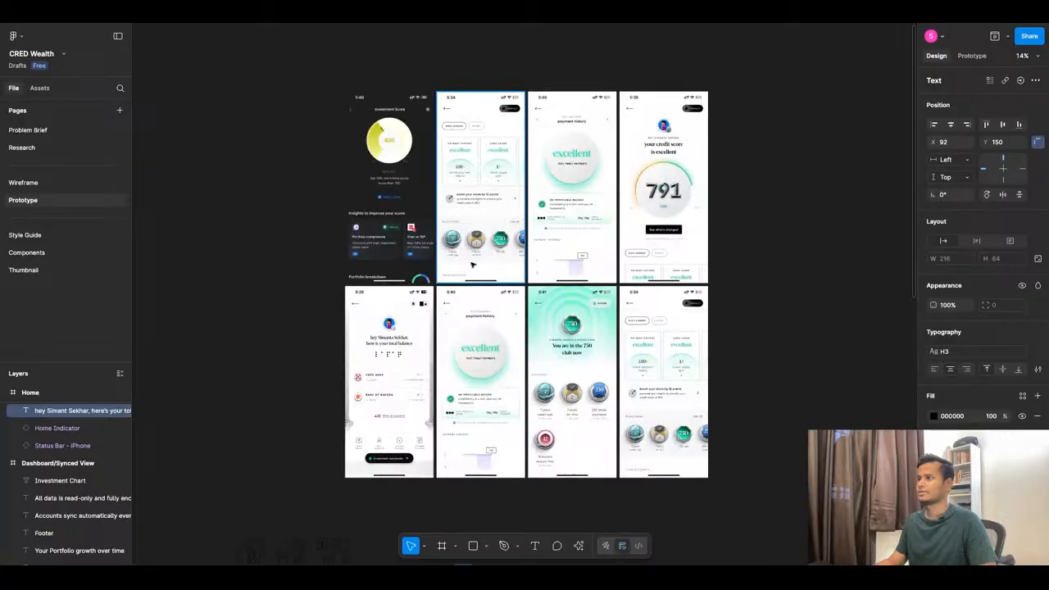
{"action": "scroll", "coordinate": [471, 263], "scroll_direction": "down", "scroll_amount": 3}
Place a reference balance-screen screenshot beside the Home frame.
{"action": "left_click_drag", "start_coordinate": [433, 300], "coordinate": [506, 362]}
{"action": "scroll", "coordinate": [541, 321], "scroll_direction": "up", "scroll_amount": 10}
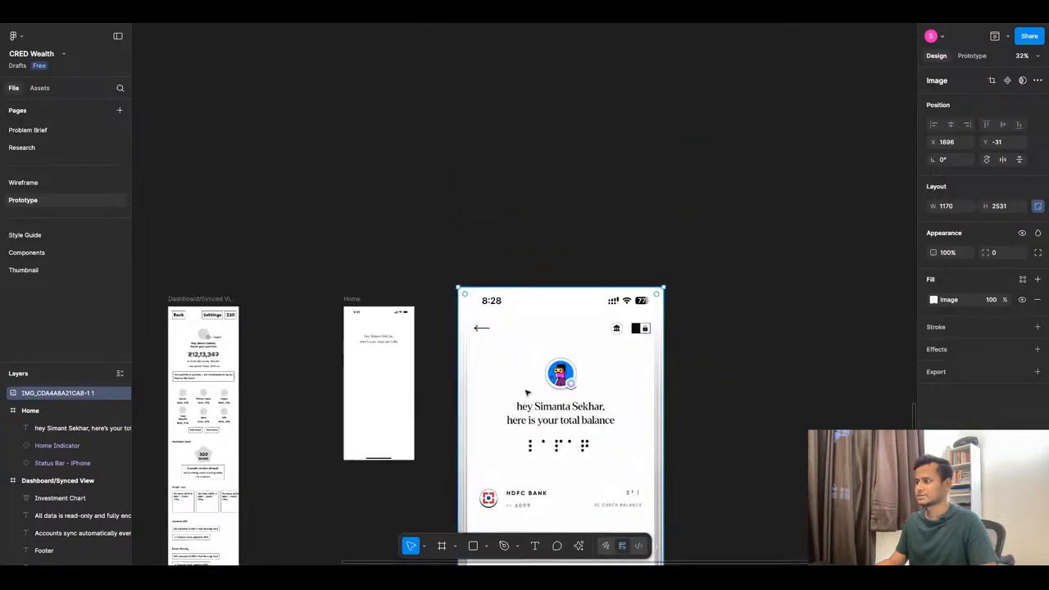
{"action": "scroll", "coordinate": [215, 277], "scroll_direction": "up", "scroll_amount": 6}
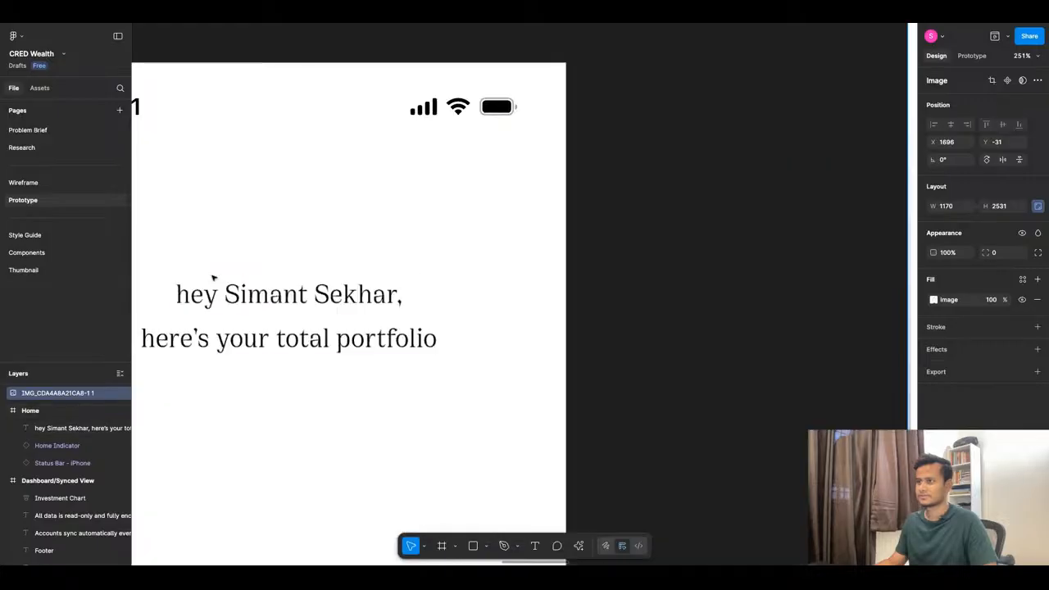
{"action": "scroll", "coordinate": [495, 274], "scroll_direction": "down", "scroll_amount": 5}
{"action": "scroll", "coordinate": [493, 272], "scroll_direction": "down", "scroll_amount": 3}
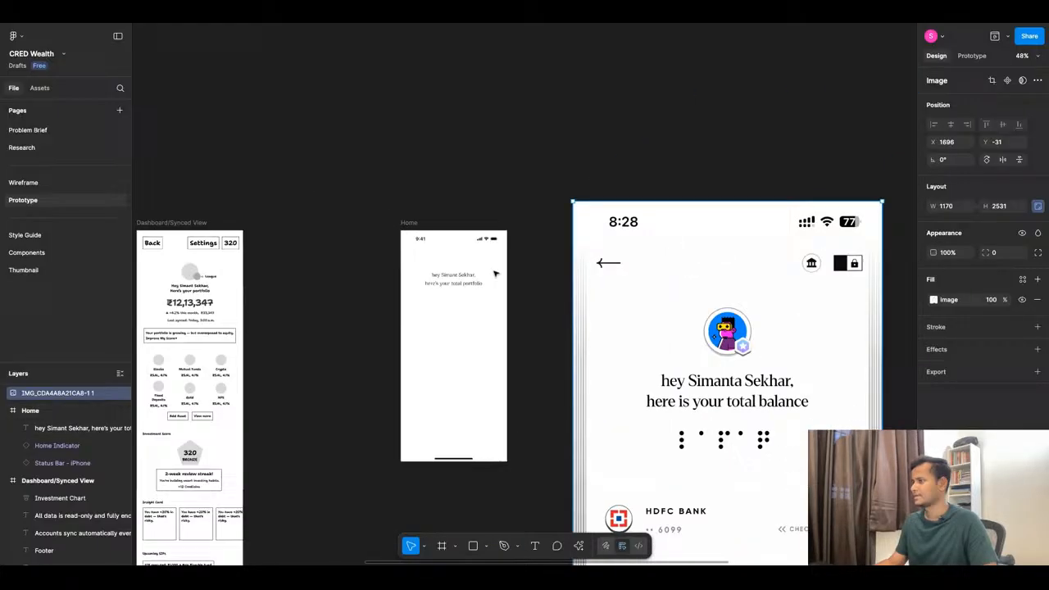
{"action": "left_click", "coordinate": [453, 279]}
Detach the greeting from the H3 style and try Medium weight.
{"action": "left_click", "coordinate": [1037, 352]}
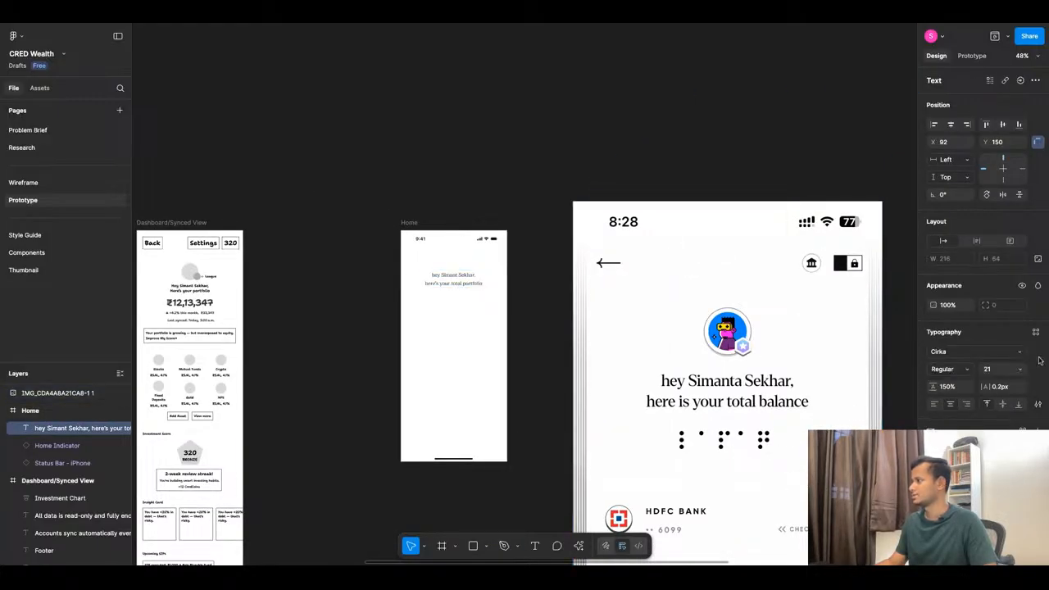
{"action": "left_click", "coordinate": [945, 370]}
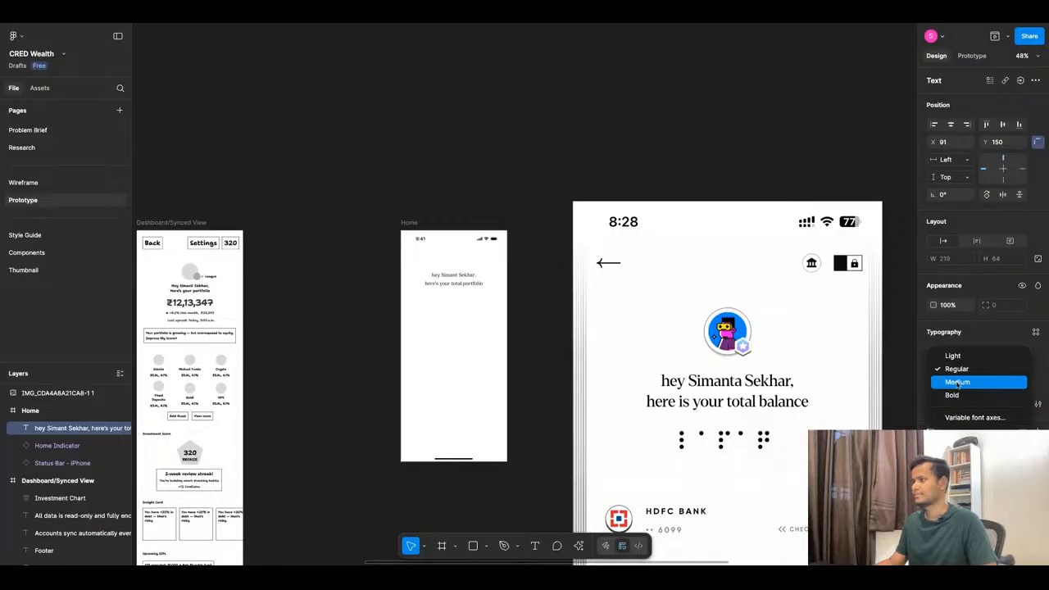
{"action": "left_click", "coordinate": [956, 382]}
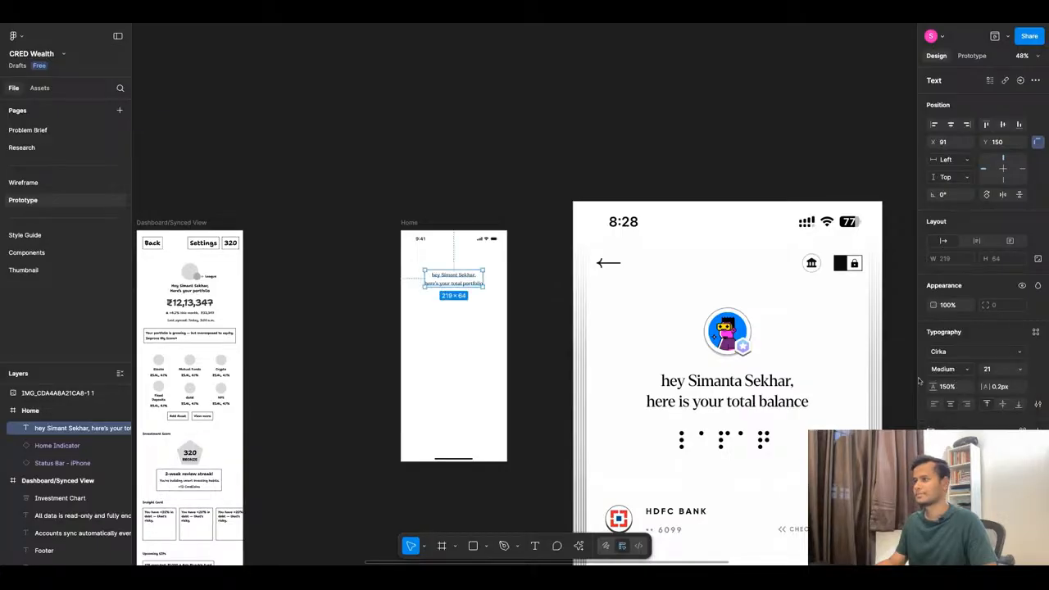
{"action": "key", "text": "shift+2"}
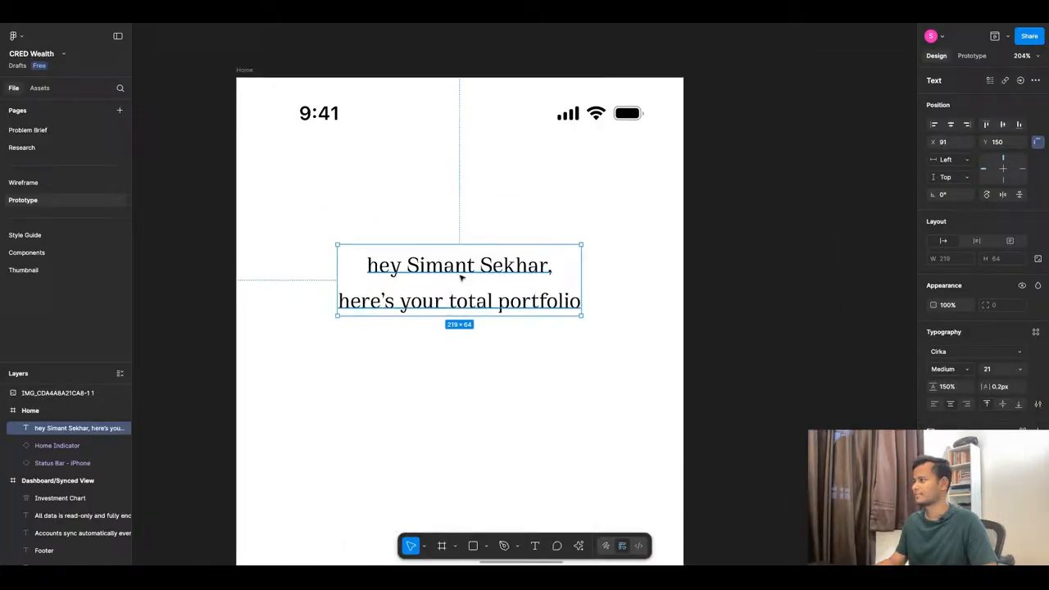
Set the greeting to Cirka Bold at size 21, keeping it centred.
{"action": "left_click", "coordinate": [958, 369]}
{"action": "left_click", "coordinate": [958, 382]}
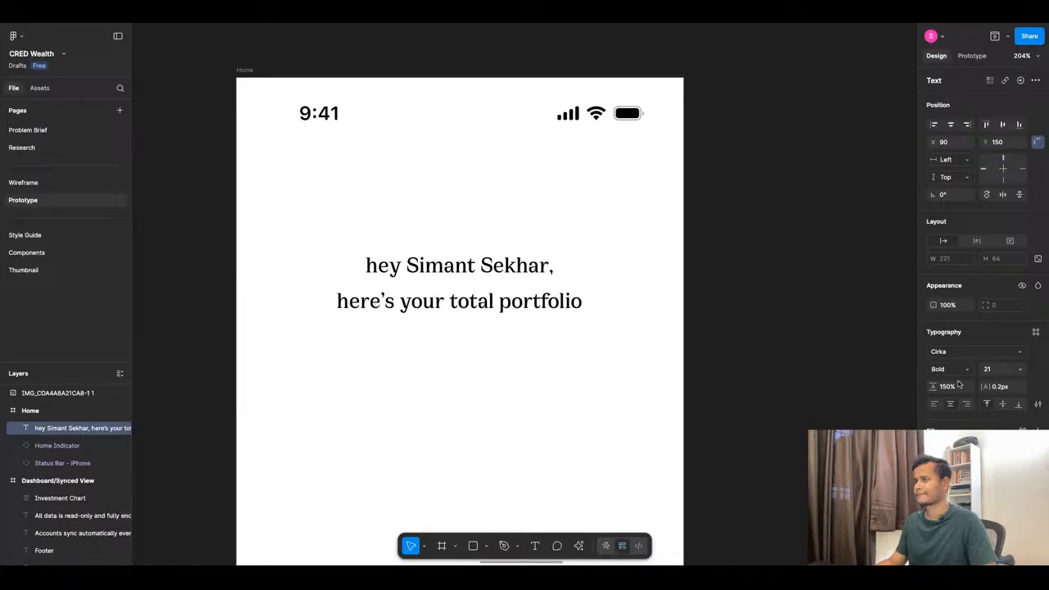
{"action": "left_click", "coordinate": [961, 369]}
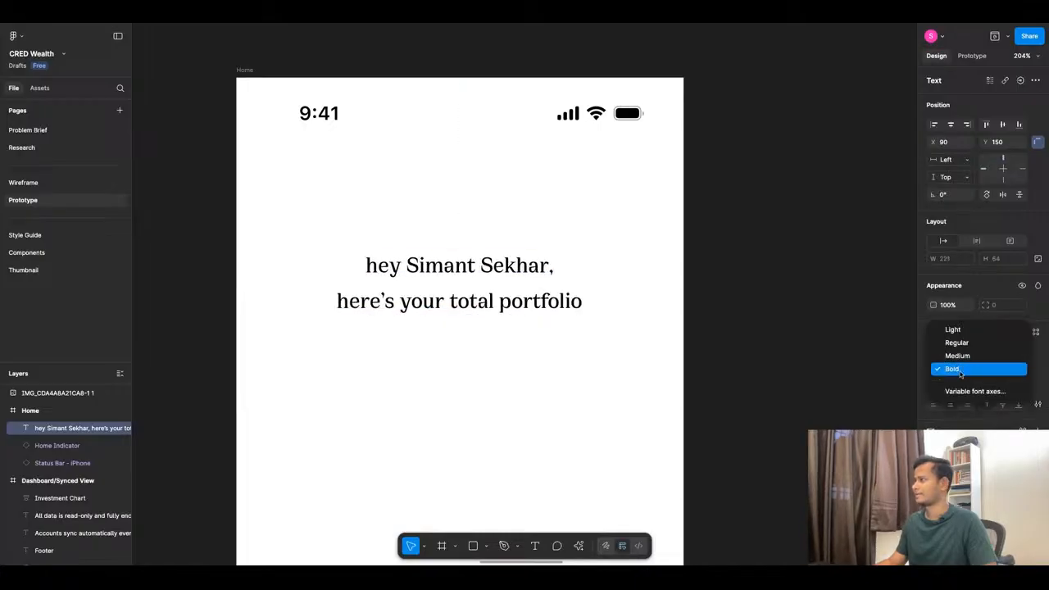
{"action": "left_click", "coordinate": [960, 369]}
{"action": "left_click", "coordinate": [618, 368]}
{"action": "scroll", "coordinate": [552, 335], "scroll_direction": "down", "scroll_amount": 10}
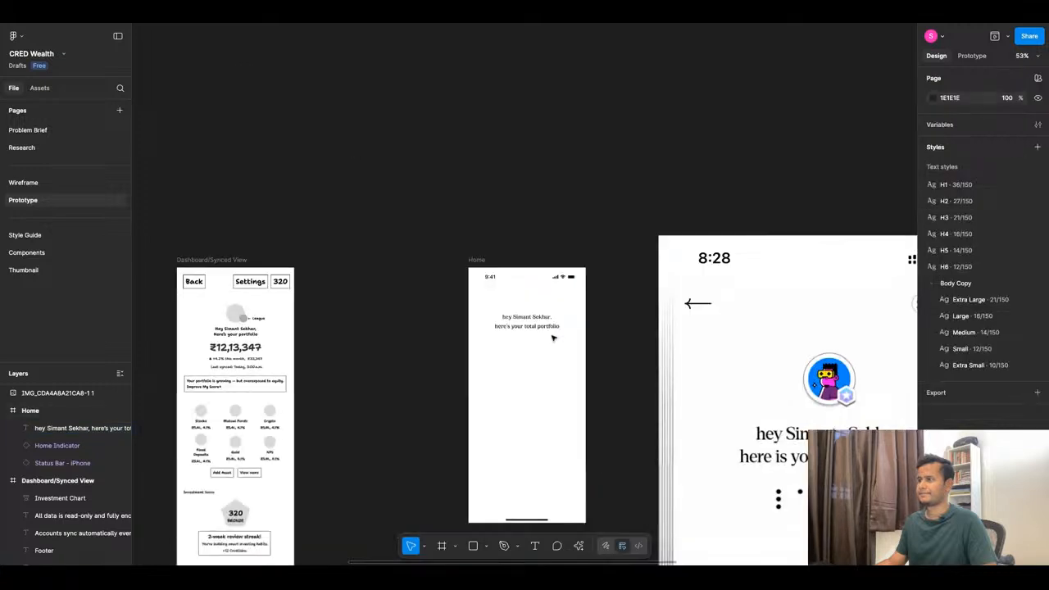
{"action": "left_click", "coordinate": [575, 365]}
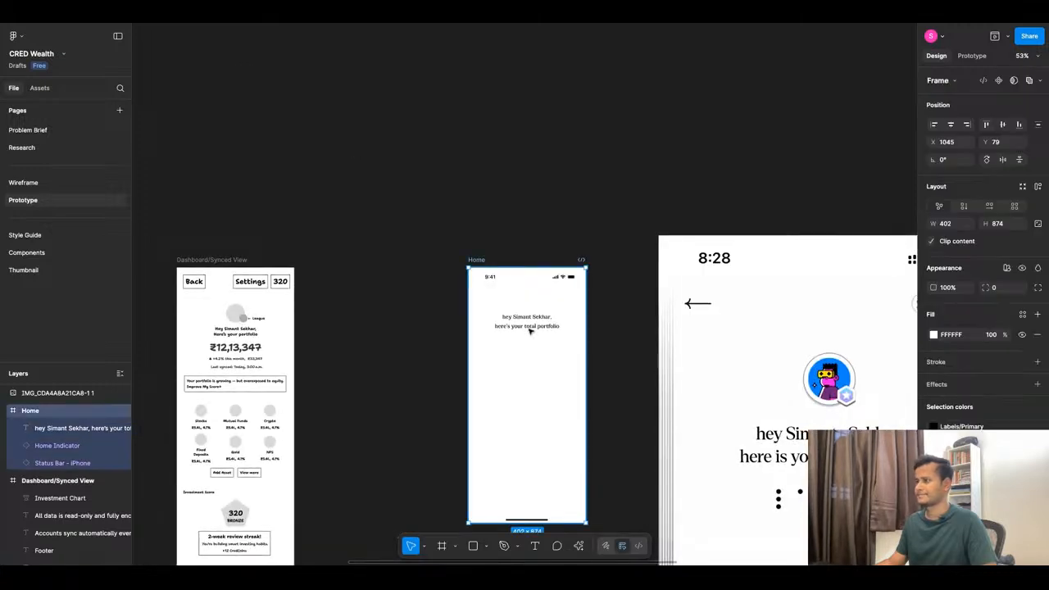
{"action": "scroll", "coordinate": [529, 329], "scroll_direction": "up", "scroll_amount": 10}
{"action": "scroll", "coordinate": [527, 326], "scroll_direction": "down", "scroll_amount": 9}
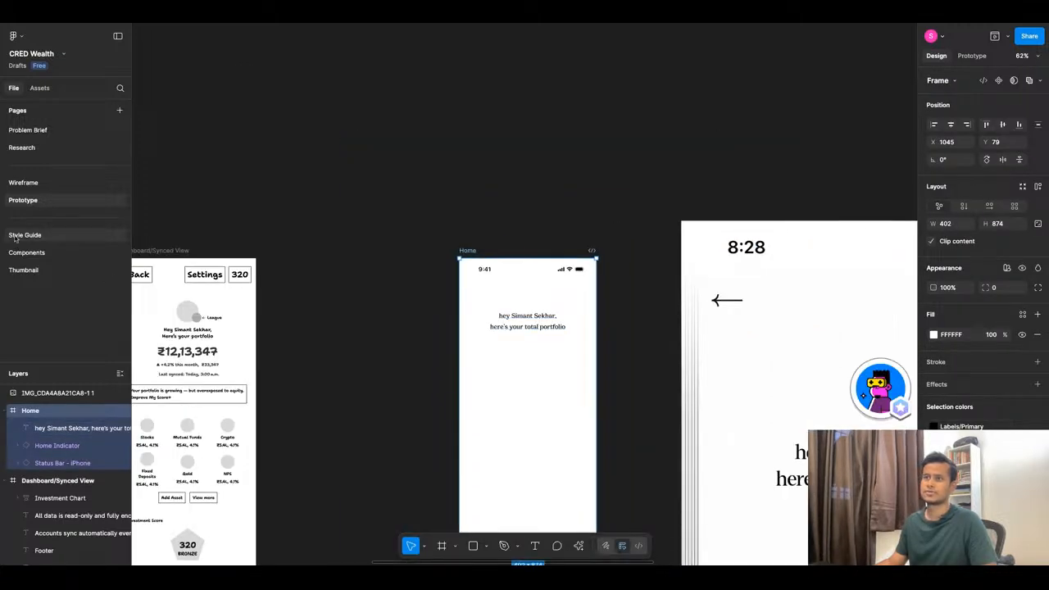
{"action": "left_click", "coordinate": [47, 236]}
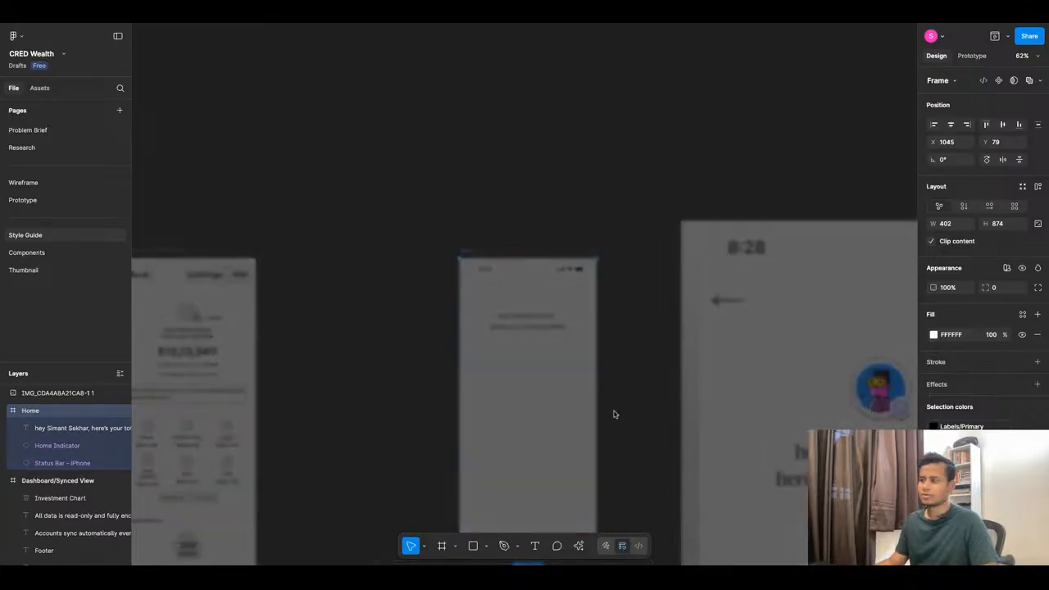
{"action": "scroll", "coordinate": [539, 292], "scroll_direction": "up", "scroll_amount": 8}
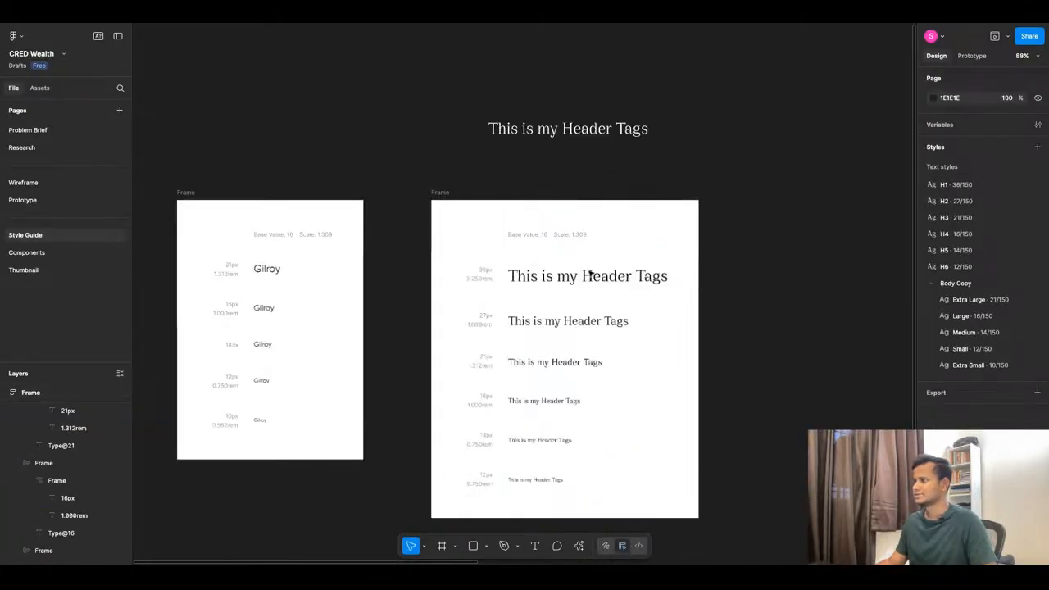
{"action": "scroll", "coordinate": [553, 286], "scroll_direction": "down", "scroll_amount": 3}
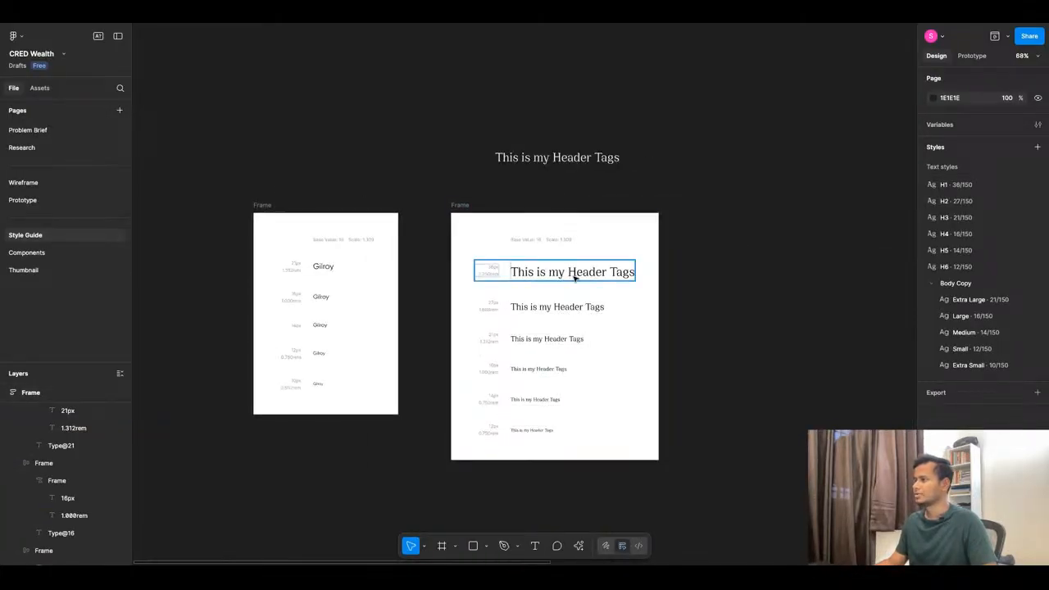
{"action": "left_click", "coordinate": [604, 251]}
{"action": "left_click_drag", "start_coordinate": [604, 251], "coordinate": [480, 446]}
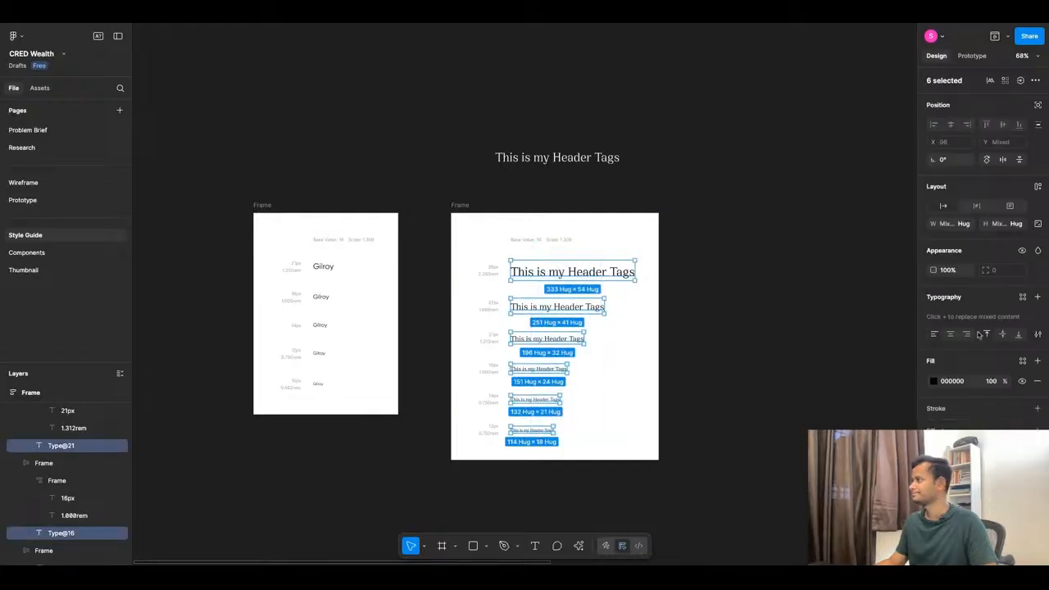
{"action": "left_click", "coordinate": [779, 346]}
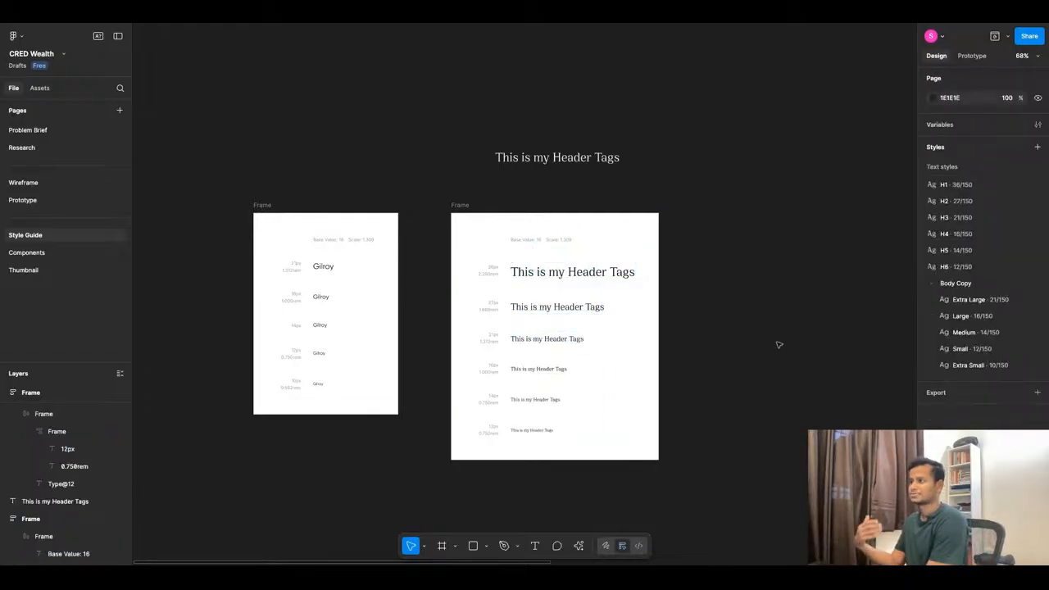
{"action": "left_click", "coordinate": [59, 201]}
Change the Home greeting's weight to Cirka Medium 21.
{"action": "left_click", "coordinate": [544, 326]}
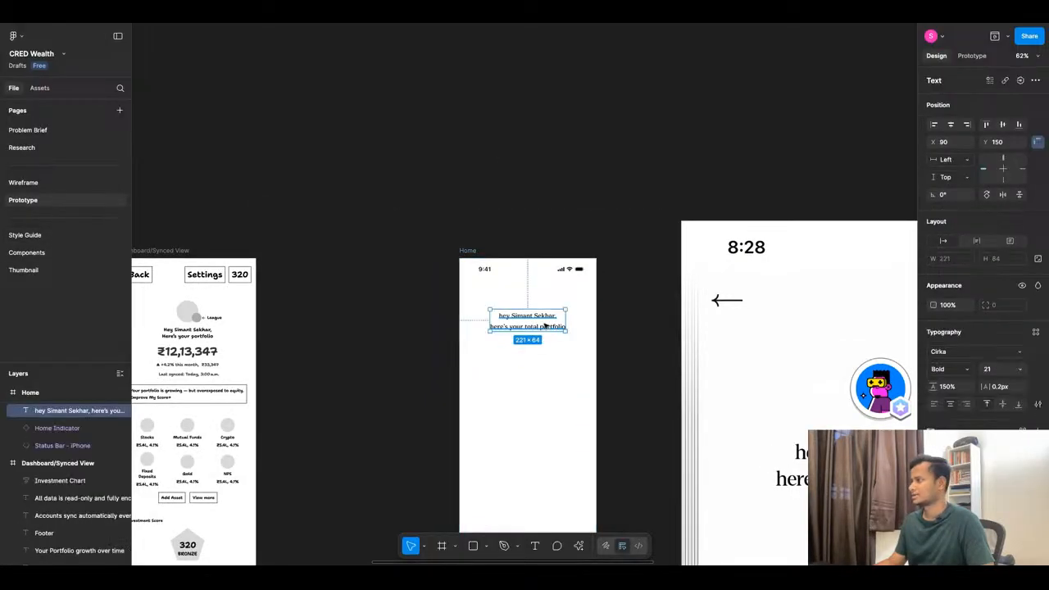
{"action": "left_click", "coordinate": [966, 370]}
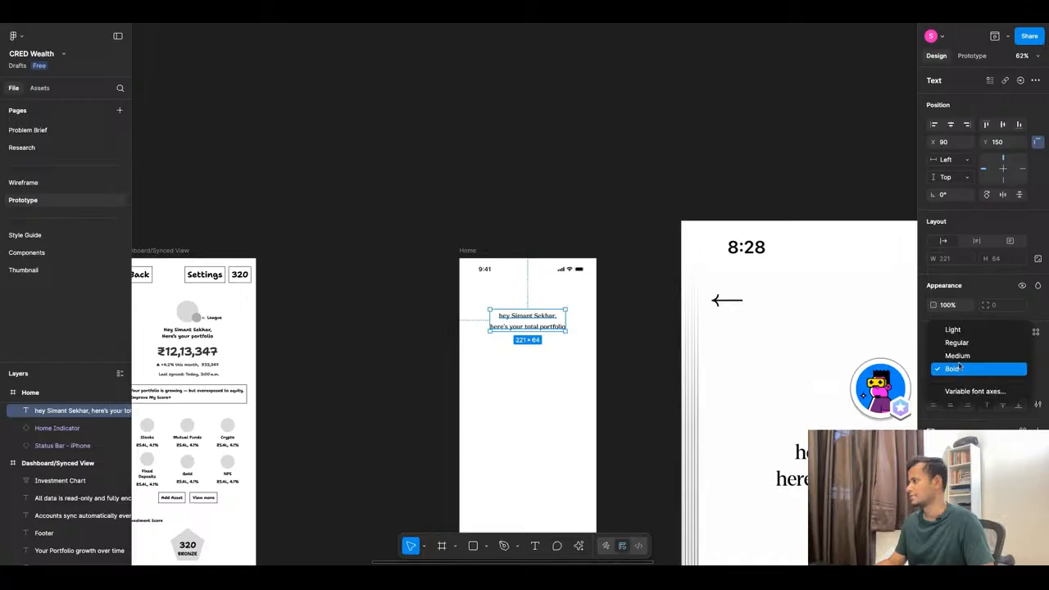
{"action": "left_click", "coordinate": [952, 354]}
{"action": "left_click", "coordinate": [608, 365]}
{"action": "scroll", "coordinate": [527, 326], "scroll_direction": "up", "scroll_amount": 5}
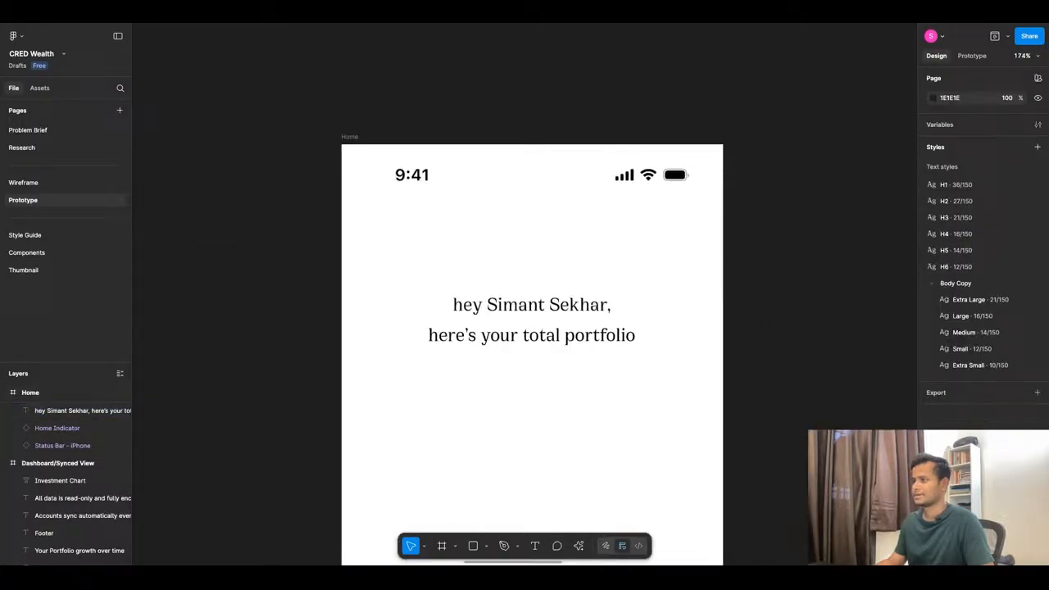
{"action": "scroll", "coordinate": [527, 327], "scroll_direction": "down", "scroll_amount": 10}
Scale the reference screenshot to 404×874 and move it next to the Home frame.
{"action": "left_click", "coordinate": [668, 414]}
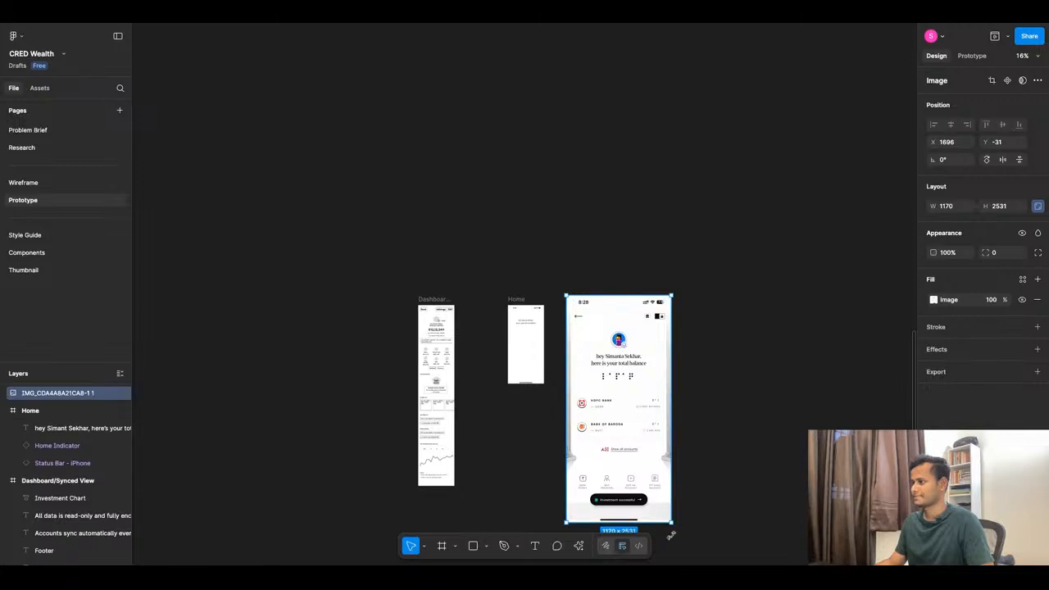
{"action": "left_click_drag", "start_coordinate": [672, 524], "coordinate": [607, 383]}
{"action": "scroll", "coordinate": [553, 333], "scroll_direction": "up", "scroll_amount": 5}
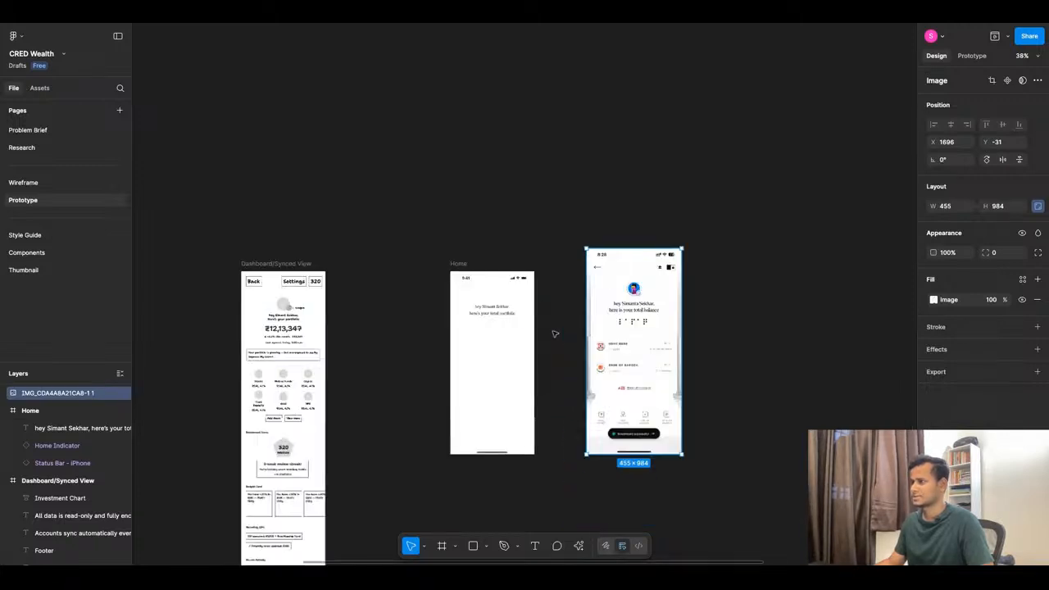
{"action": "left_click_drag", "start_coordinate": [679, 249], "coordinate": [672, 271]}
{"action": "left_click_drag", "start_coordinate": [622, 366], "coordinate": [588, 367]}
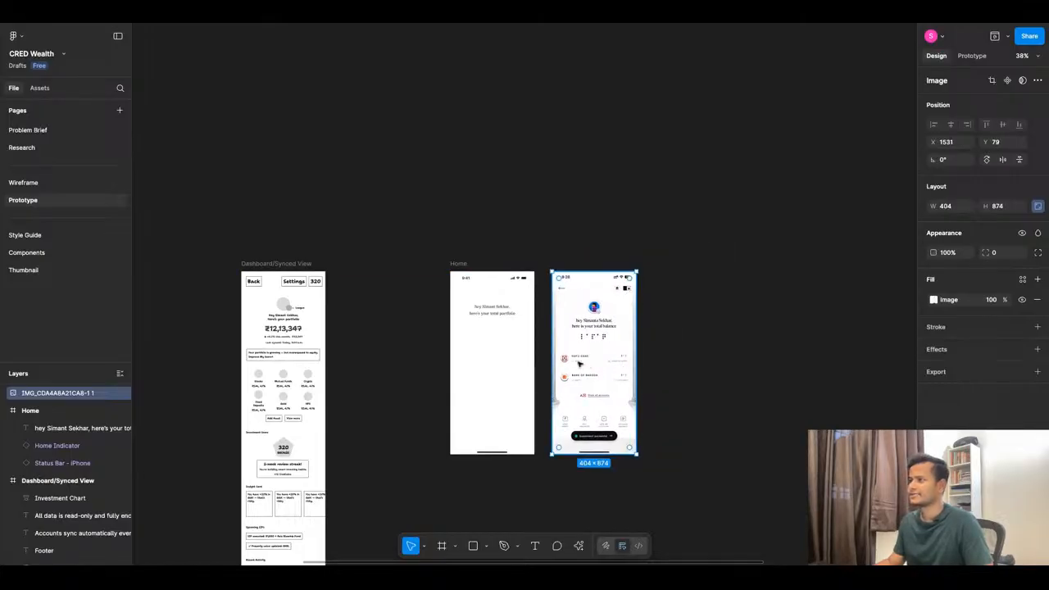
{"action": "scroll", "coordinate": [546, 334], "scroll_direction": "up", "scroll_amount": 2}
{"action": "scroll", "coordinate": [546, 334], "scroll_direction": "up", "scroll_amount": 5}
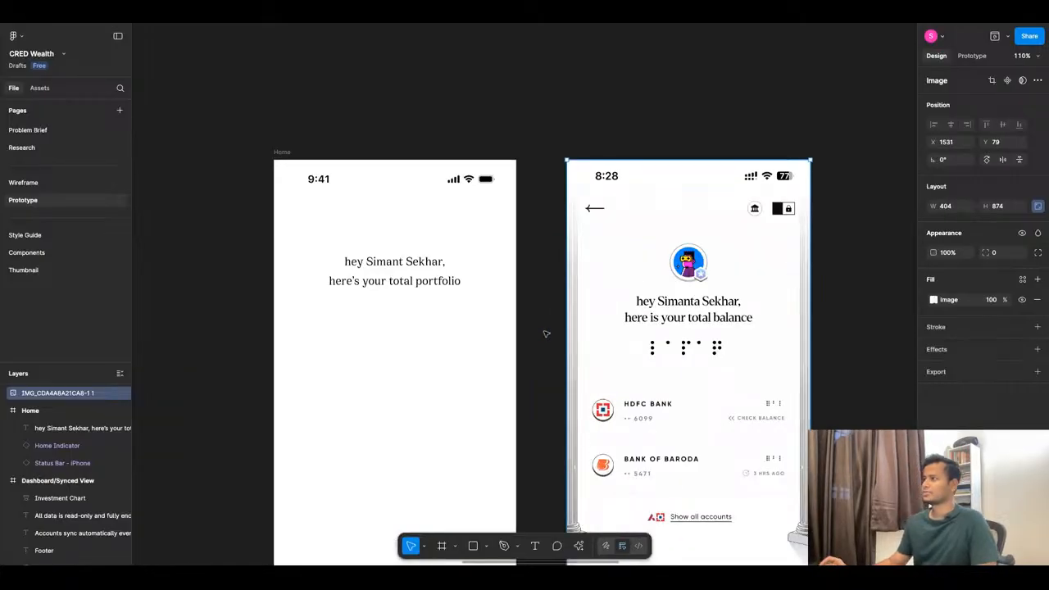
{"action": "left_click", "coordinate": [420, 277]}
Apply H2 to the greeting heading, detach it, and set size 24.
{"action": "key", "text": "shift+Down"}
{"action": "key", "text": "shift+Down"}
{"action": "key", "text": "shift+Down"}
{"action": "key", "text": "shift+Down"}
{"action": "key", "text": "shift+Down"}
{"action": "key", "text": "shift+Down"}
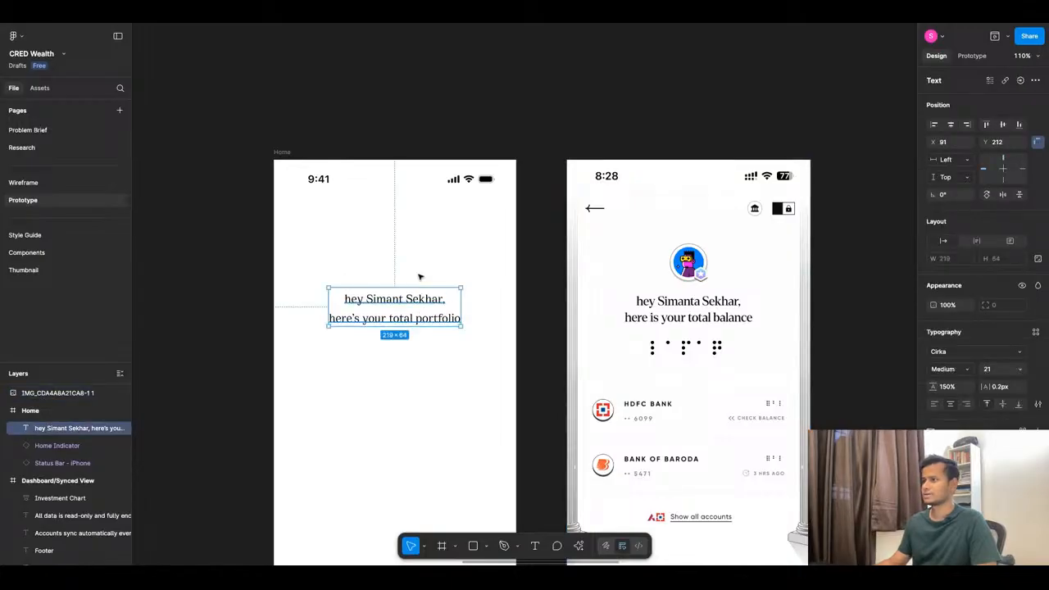
{"action": "left_click", "coordinate": [1036, 332]}
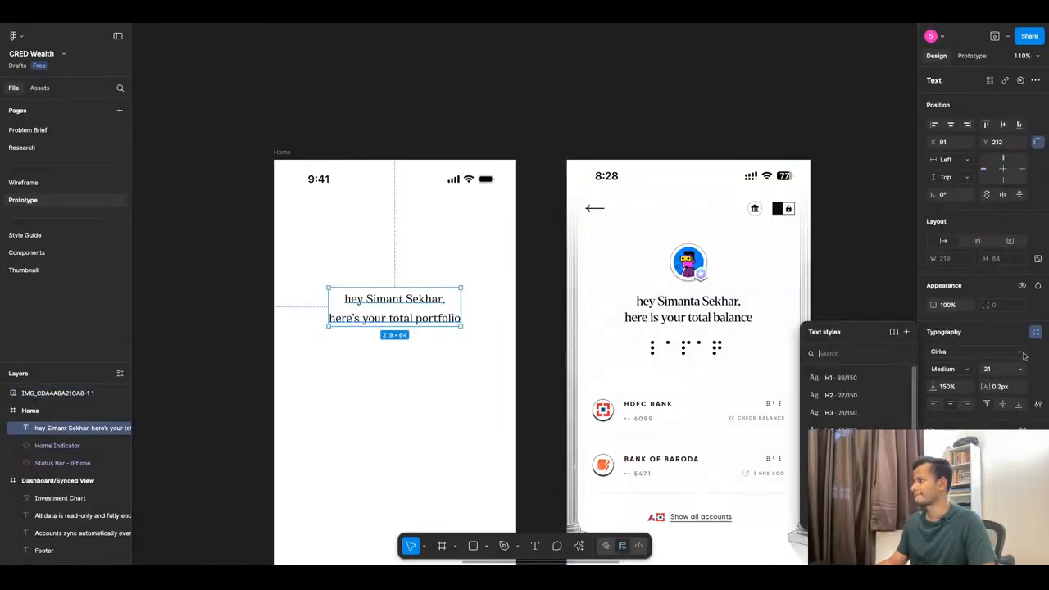
{"action": "left_click", "coordinate": [859, 397]}
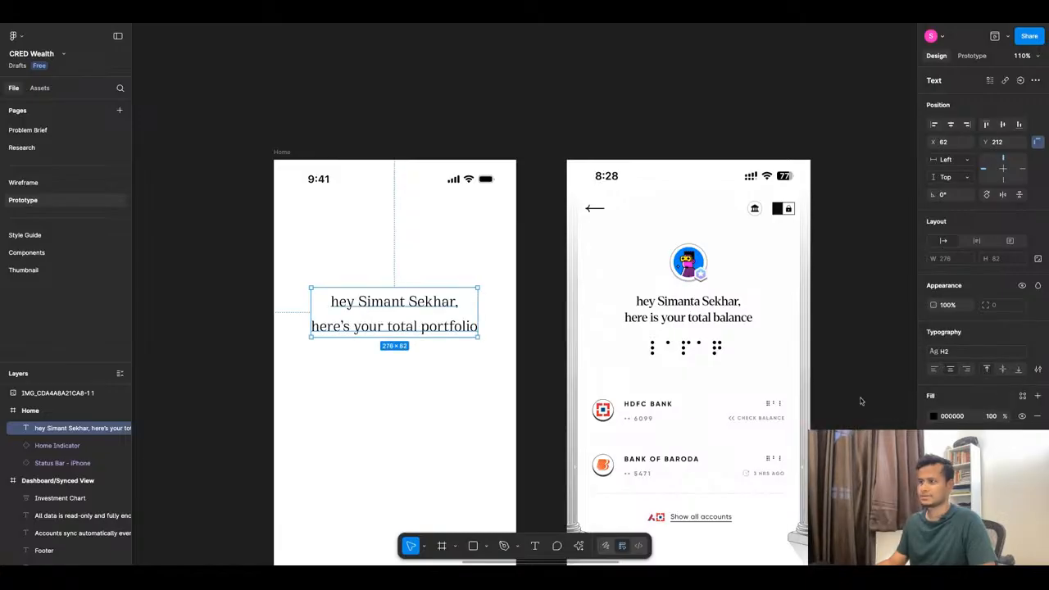
{"action": "left_click", "coordinate": [1038, 351]}
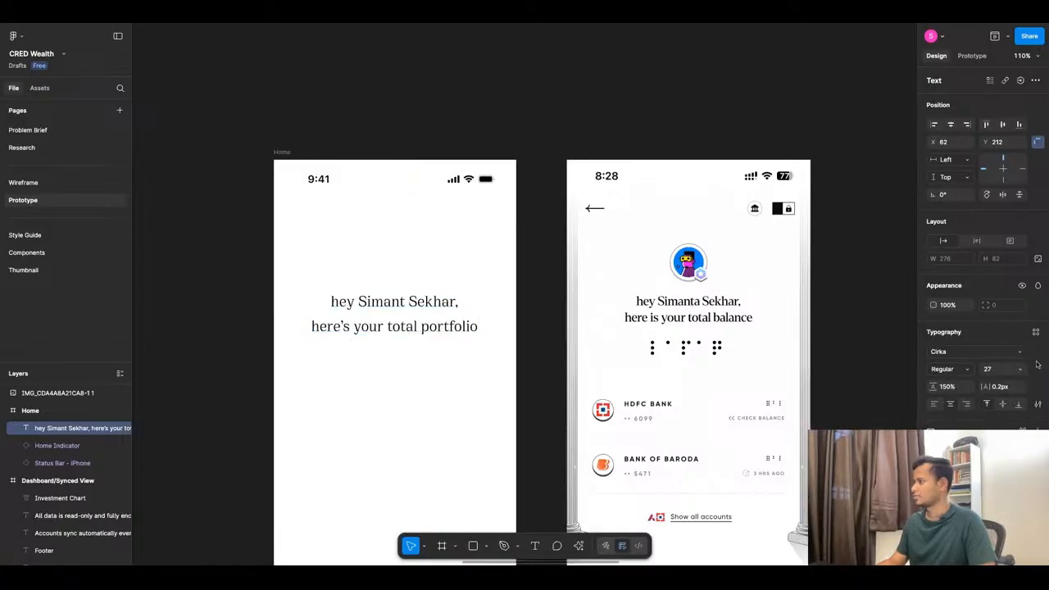
{"action": "left_click", "coordinate": [1022, 371]}
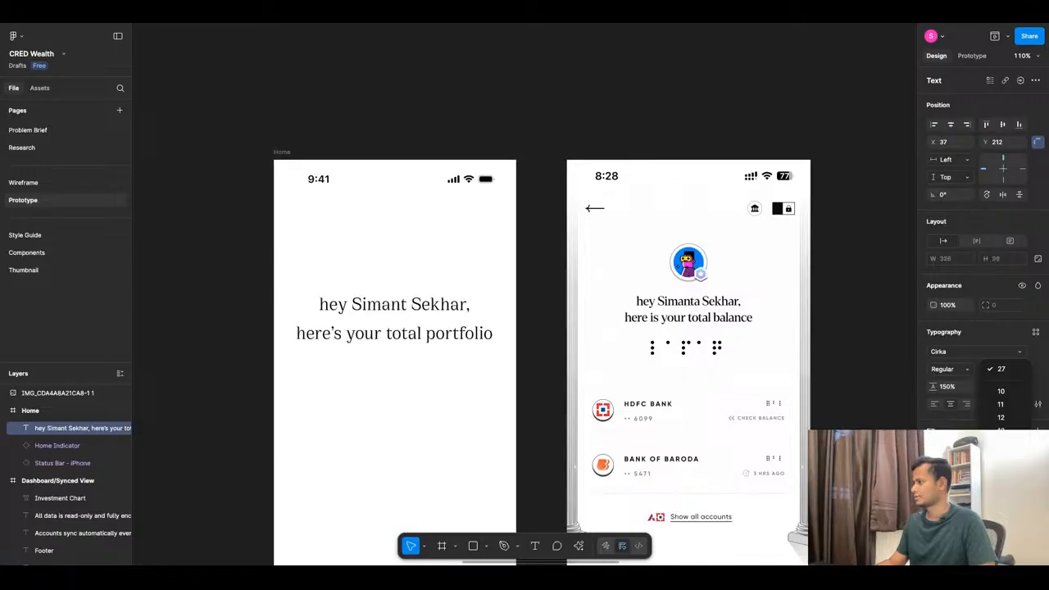
{"action": "left_click", "coordinate": [1001, 496]}
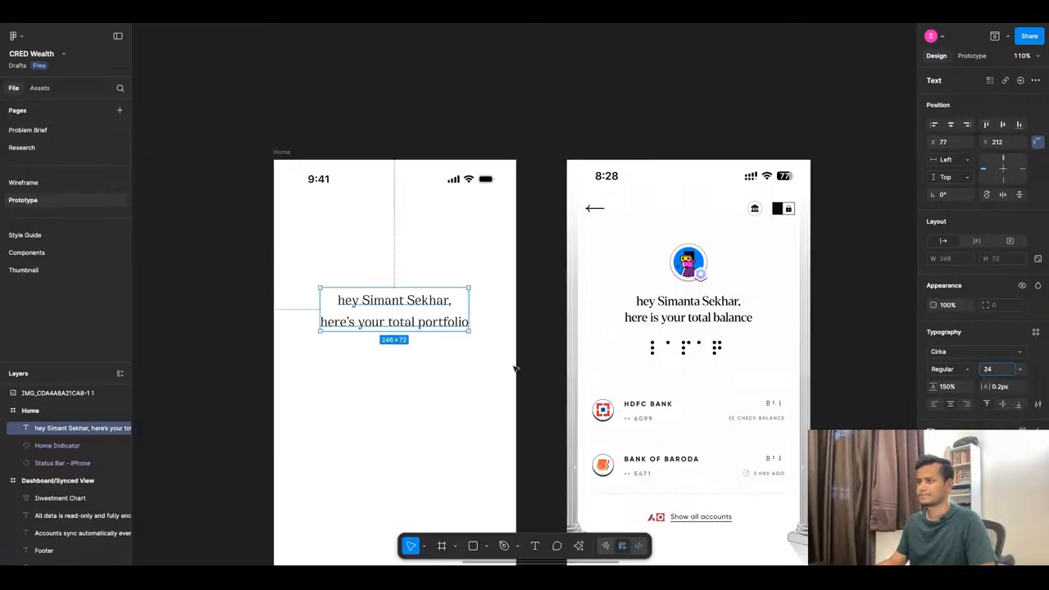
Bring the heading to the front and centre it horizontally in Home at X 78, Y 195.
{"action": "mouse_move", "coordinate": [425, 318]}
{"action": "left_mouse_down"}
{"action": "mouse_move", "coordinate": [718, 316]}
{"action": "mouse_move", "coordinate": [418, 308]}
{"action": "left_mouse_up"}
{"action": "right_click", "coordinate": [718, 317]}
{"action": "left_click", "coordinate": [746, 295]}
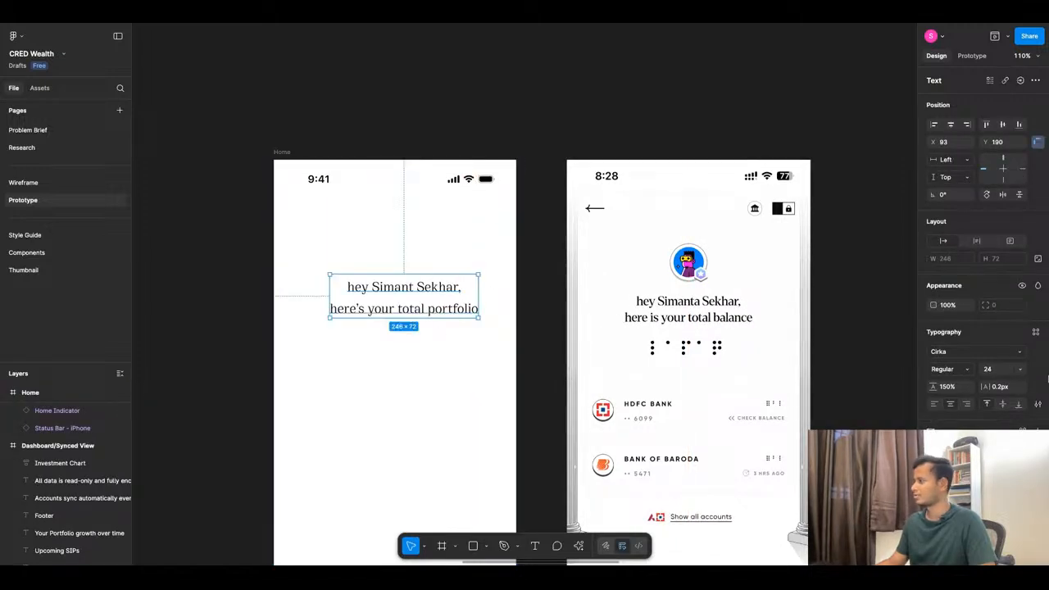
{"action": "left_click", "coordinate": [951, 123]}
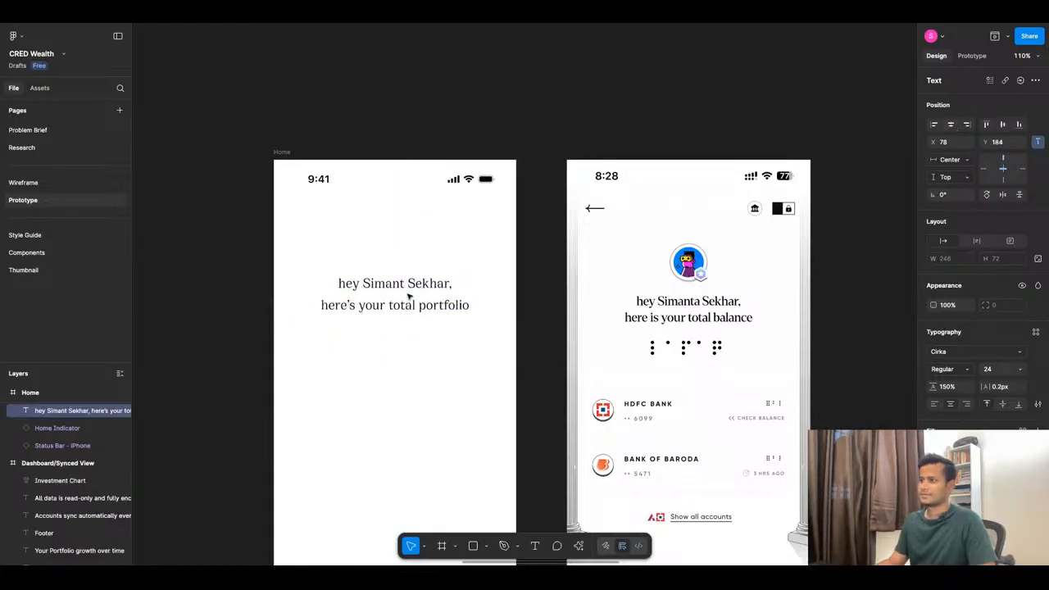
{"action": "left_click_drag", "start_coordinate": [408, 297], "coordinate": [408, 304]}
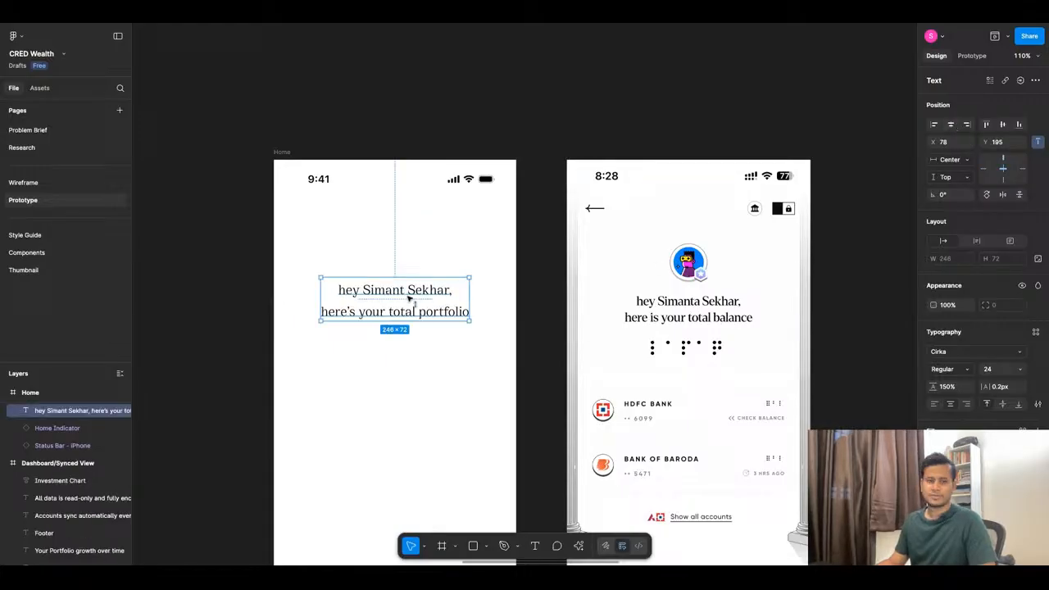
{"action": "left_click", "coordinate": [1035, 334]}
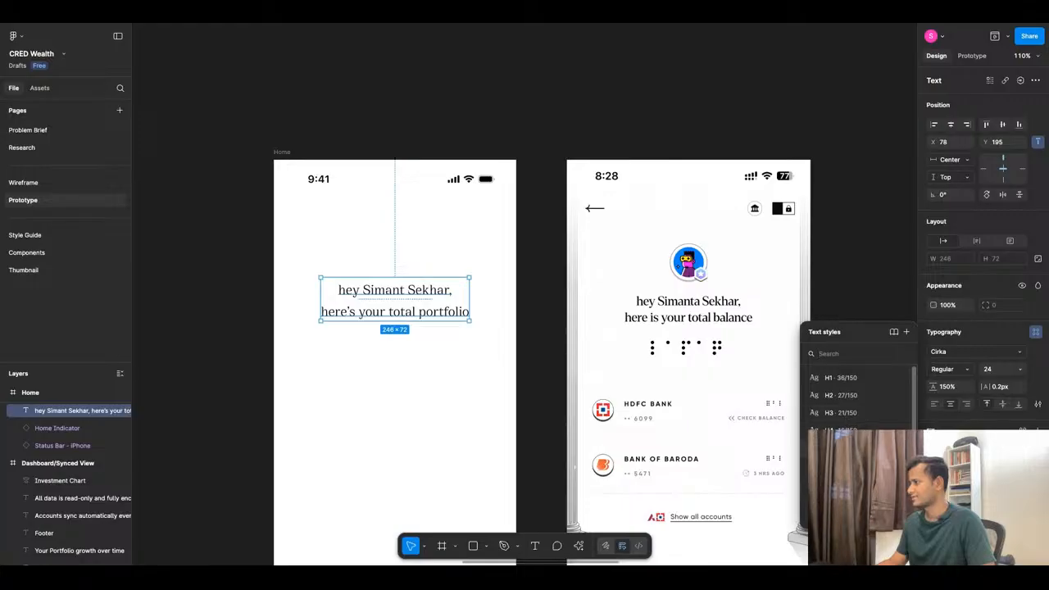
Redefine the H3 text style as Cirka Bold at size 20.
{"action": "left_click", "coordinate": [898, 413]}
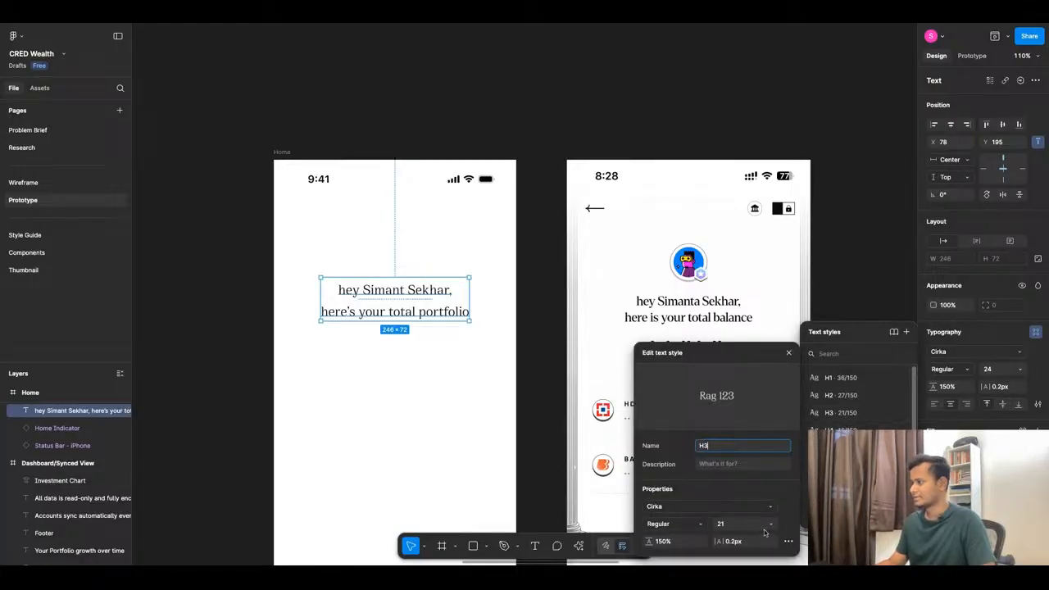
{"action": "left_click", "coordinate": [770, 529]}
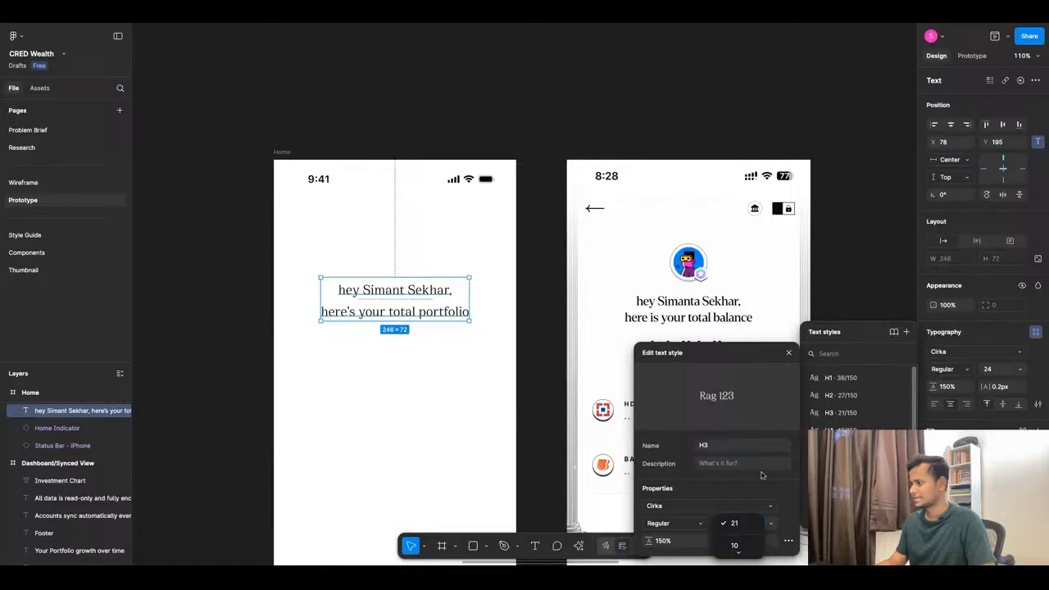
{"action": "scroll", "coordinate": [735, 536], "scroll_direction": "down", "scroll_amount": 5}
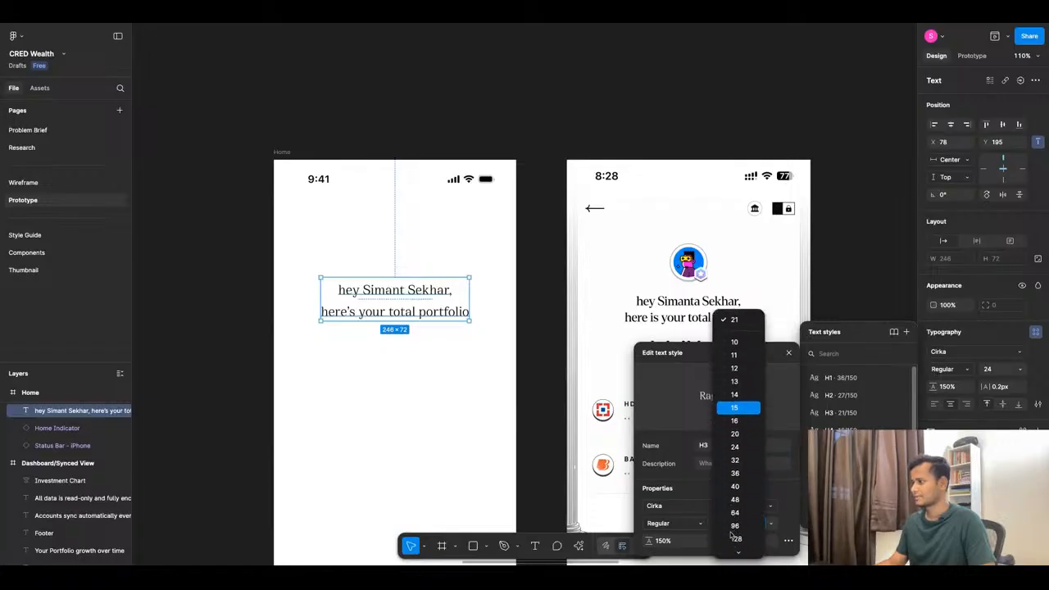
{"action": "left_click", "coordinate": [735, 433]}
{"action": "left_click", "coordinate": [688, 521]}
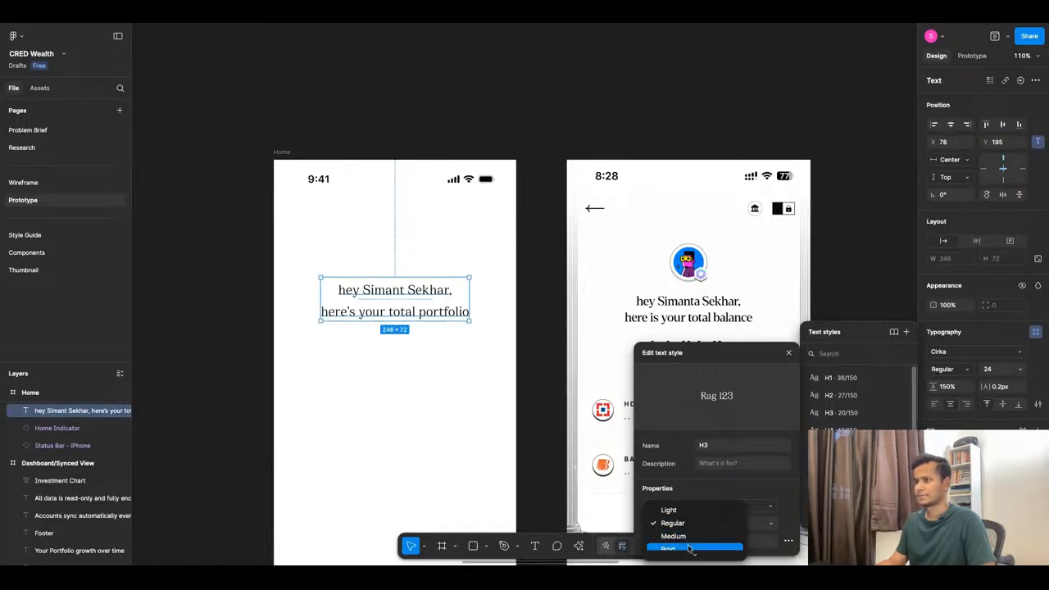
{"action": "left_click", "coordinate": [689, 548]}
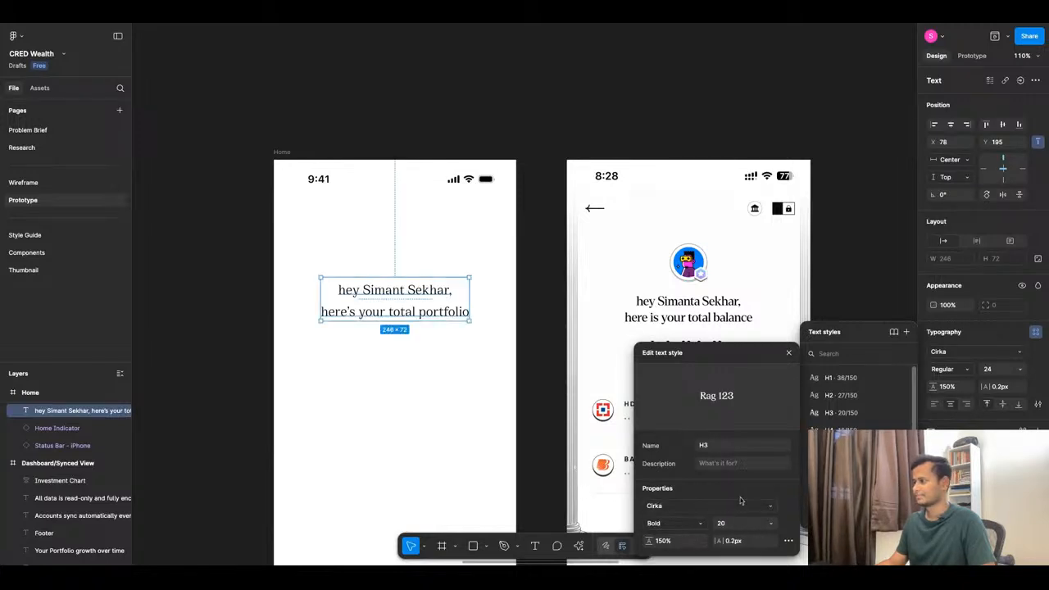
{"action": "mouse_move", "coordinate": [769, 354]}
{"action": "left_mouse_down"}
{"action": "mouse_move", "coordinate": [765, 191]}
{"action": "mouse_move", "coordinate": [771, 350]}
{"action": "left_mouse_up"}
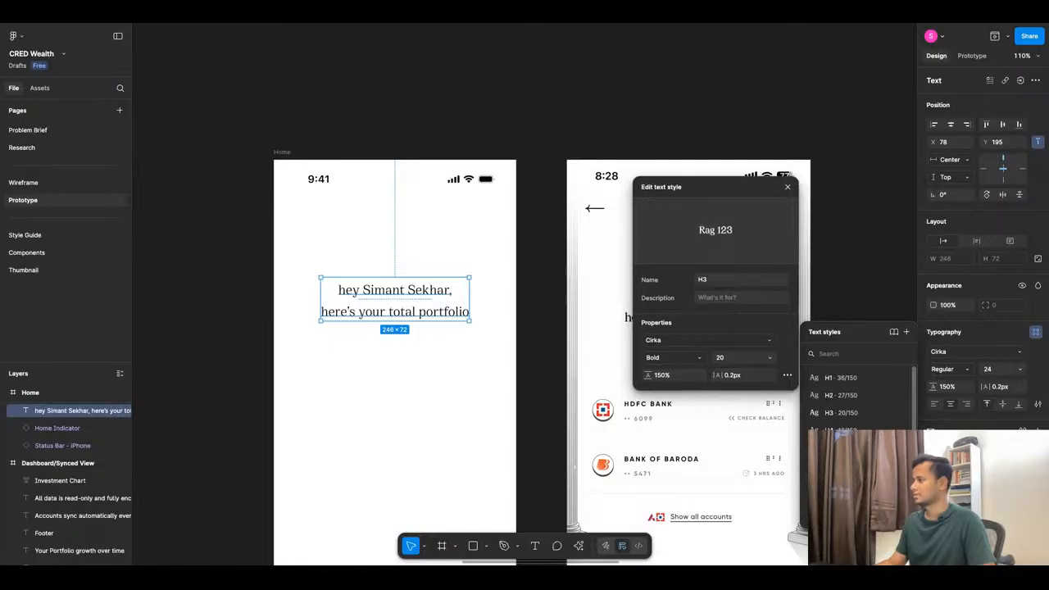
{"action": "left_click", "coordinate": [862, 270]}
{"action": "left_click", "coordinate": [412, 311]}
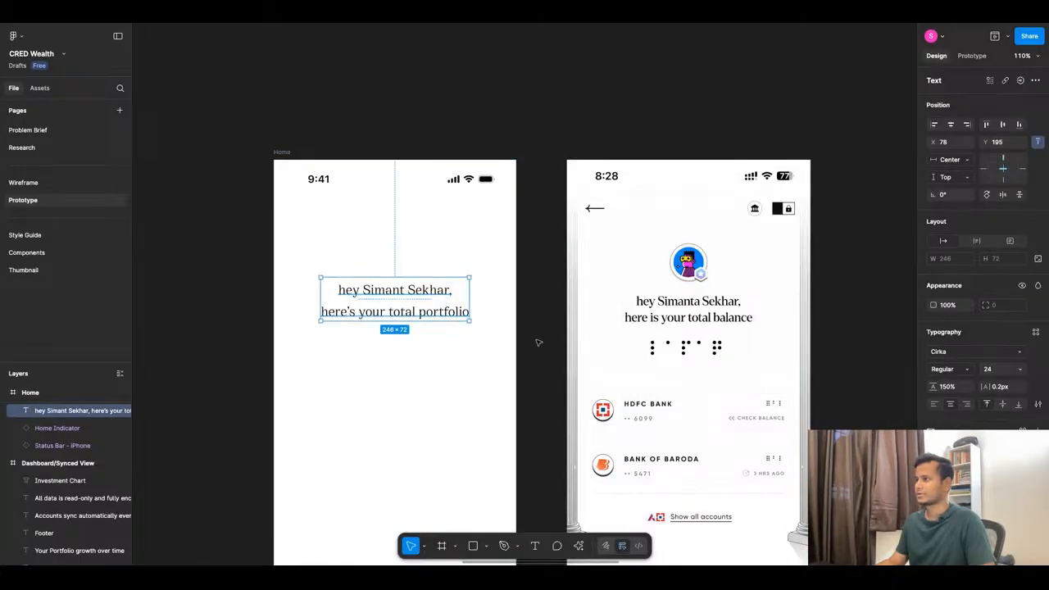
On the Style Guide page, try one shared text style on all six header samples, then undo it.
{"action": "left_click", "coordinate": [26, 236]}
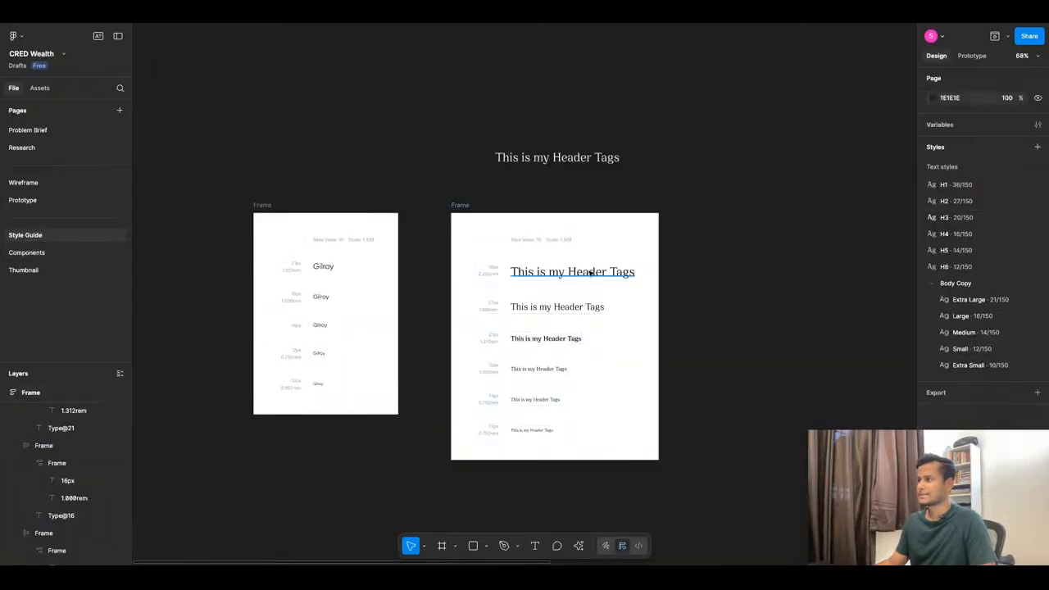
{"action": "left_click", "coordinate": [590, 273]}
{"action": "left_click", "coordinate": [987, 319]}
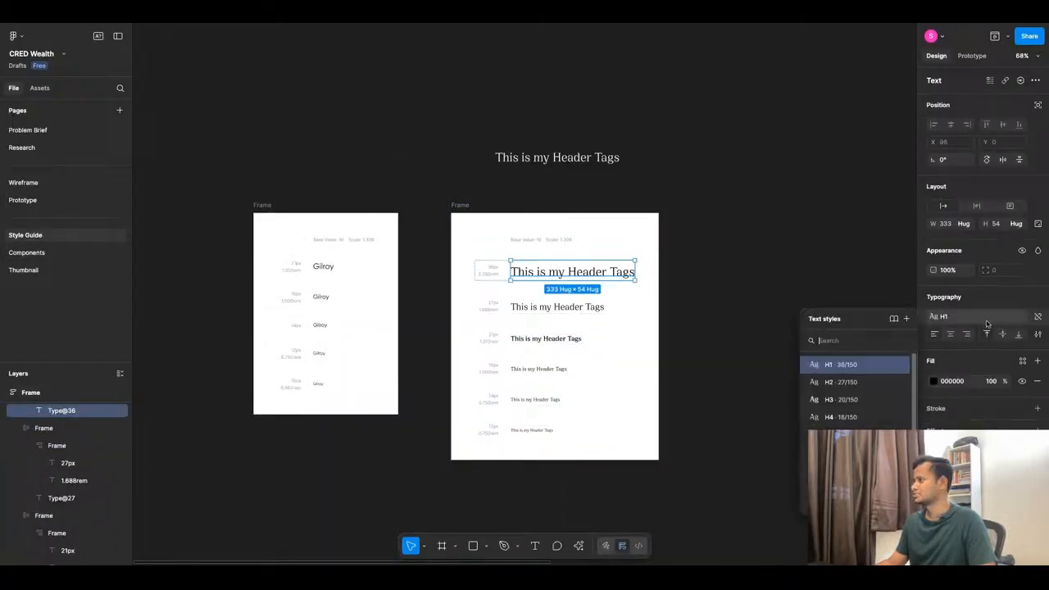
{"action": "left_click", "coordinate": [983, 320]}
{"action": "left_click", "coordinate": [987, 319]}
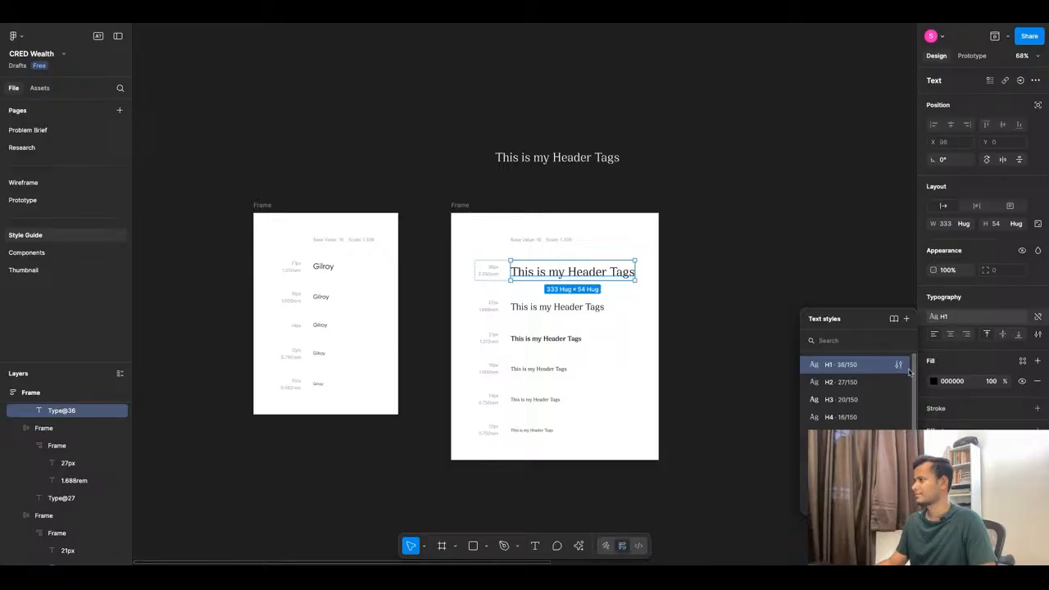
{"action": "left_click", "coordinate": [659, 359]}
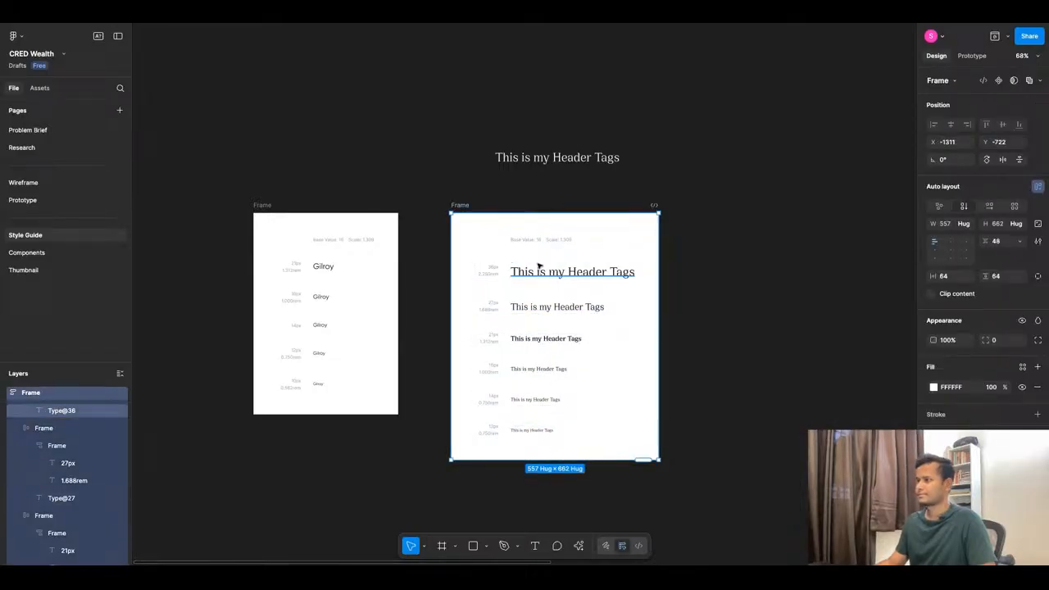
{"action": "left_click_drag", "start_coordinate": [537, 263], "coordinate": [534, 408]}
{"action": "left_click", "coordinate": [534, 429], "text": "super"}
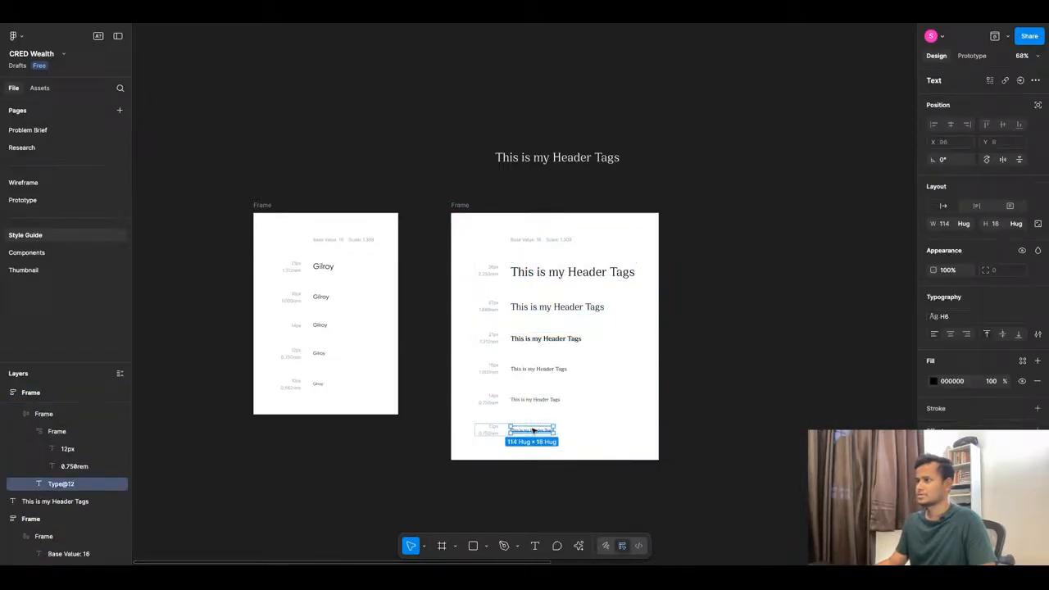
{"action": "left_click", "coordinate": [538, 456]}
{"action": "left_click_drag", "start_coordinate": [538, 457], "coordinate": [538, 271]}
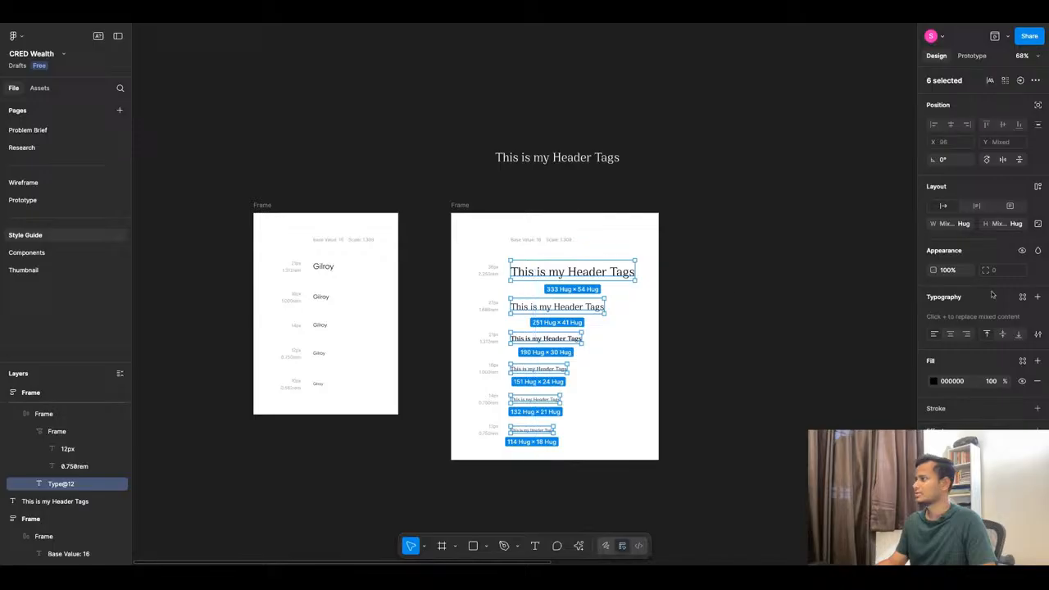
{"action": "left_click", "coordinate": [1038, 298]}
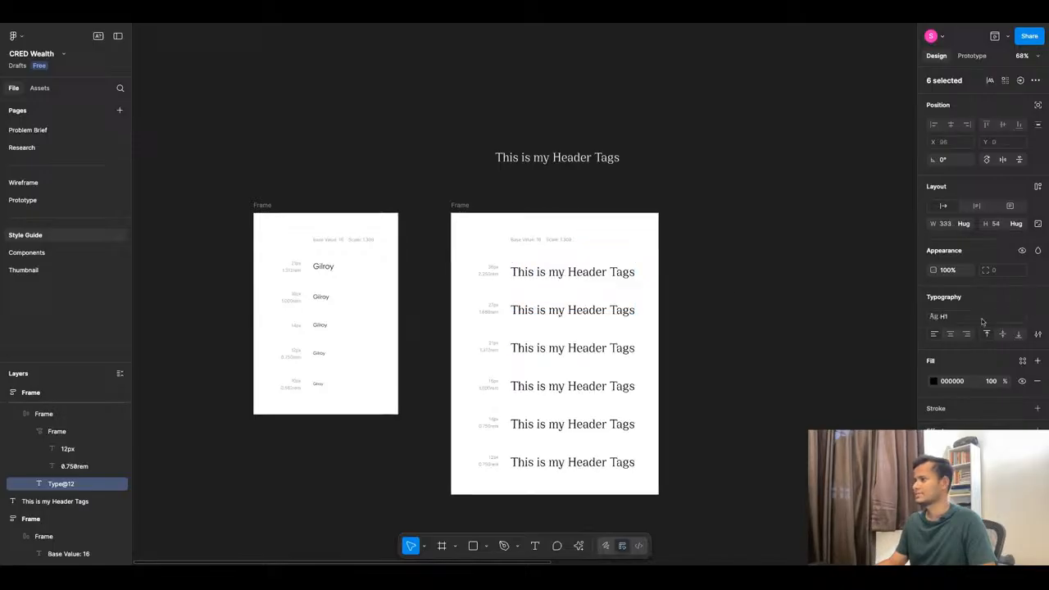
{"action": "key", "text": "super+z"}
{"action": "left_click", "coordinate": [742, 368]}
Detach the 36px and 27px headers from H1 and H2 and set them to Medium.
{"action": "left_click", "coordinate": [608, 271], "text": "super"}
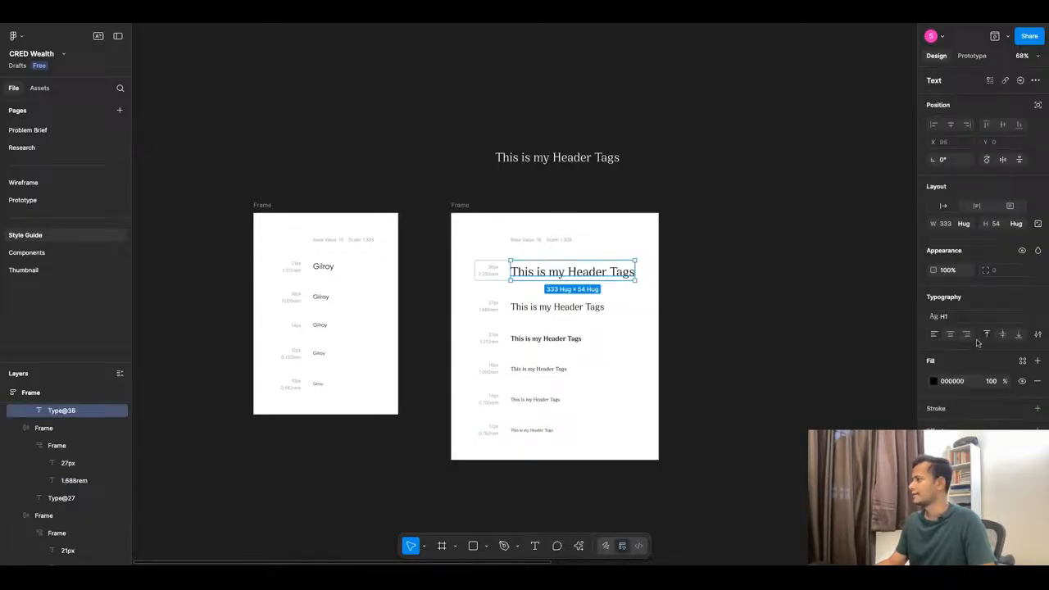
{"action": "left_click", "coordinate": [1039, 317]}
{"action": "left_click", "coordinate": [942, 334]}
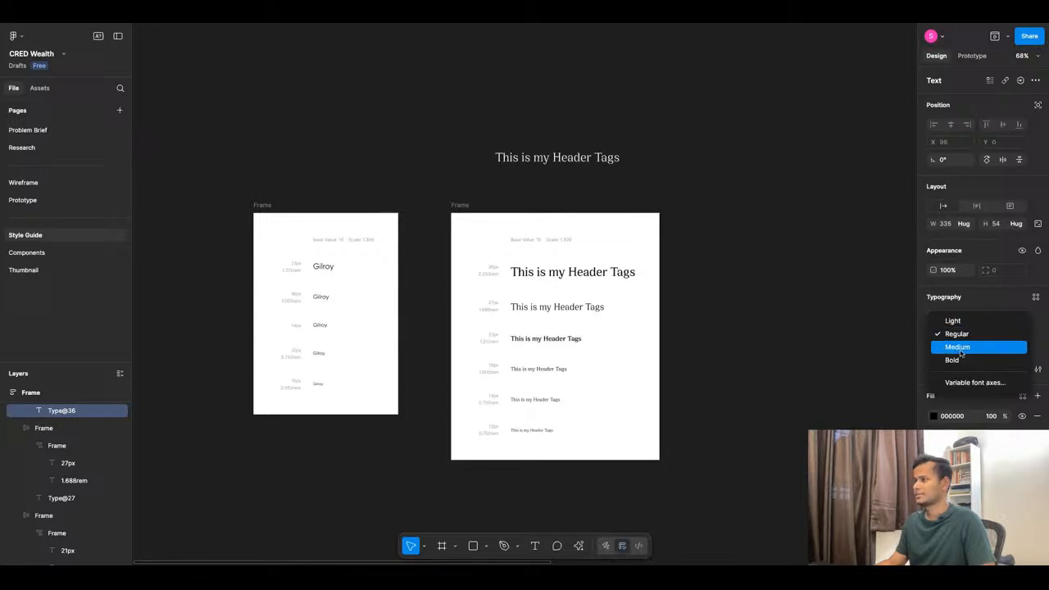
{"action": "left_click", "coordinate": [957, 347]}
{"action": "left_click", "coordinate": [573, 307]}
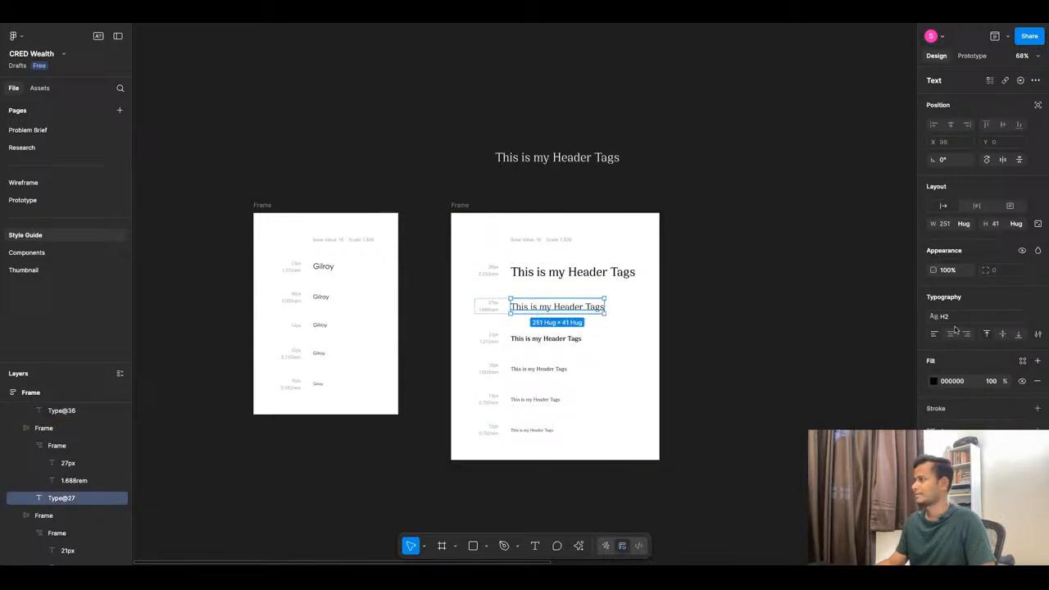
{"action": "left_click", "coordinate": [1037, 322]}
{"action": "left_click", "coordinate": [958, 334]}
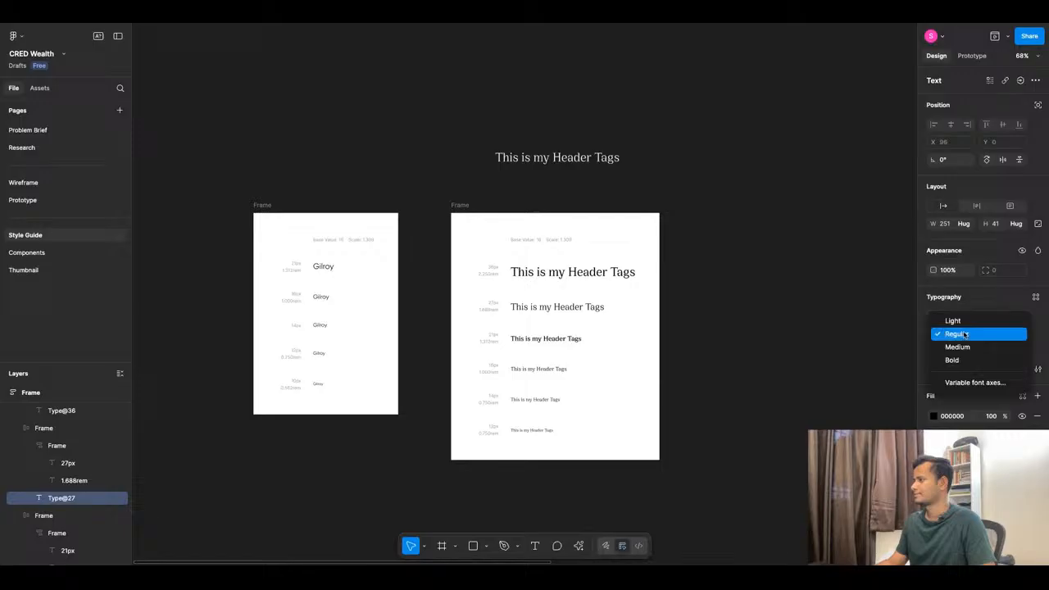
{"action": "left_click", "coordinate": [953, 345]}
Detach the 21px and 16px headers from H3 and H4 and set them to Medium.
{"action": "left_click", "coordinate": [571, 342]}
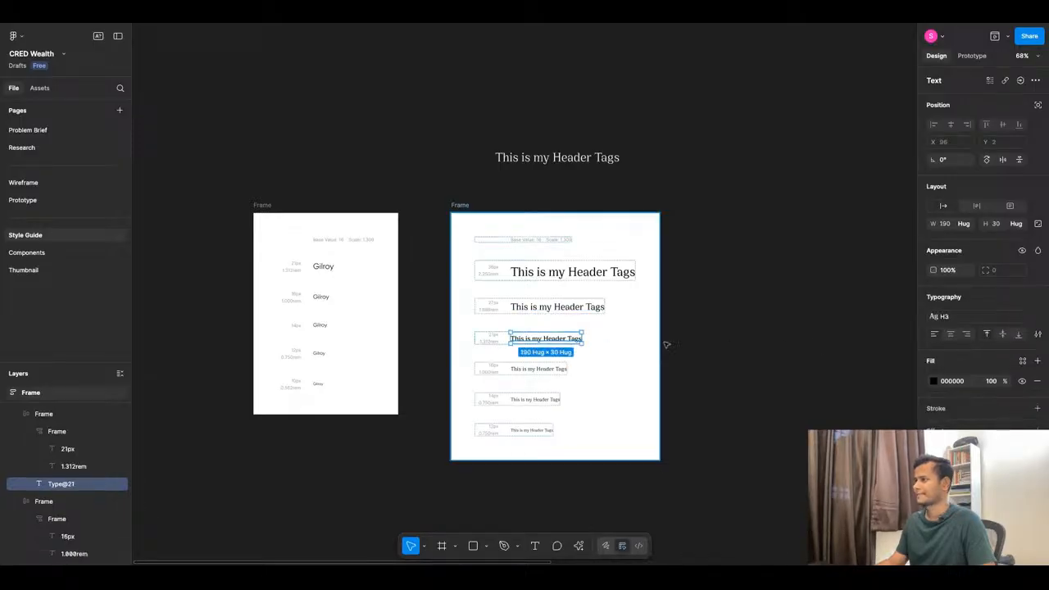
{"action": "left_click", "coordinate": [1039, 318]}
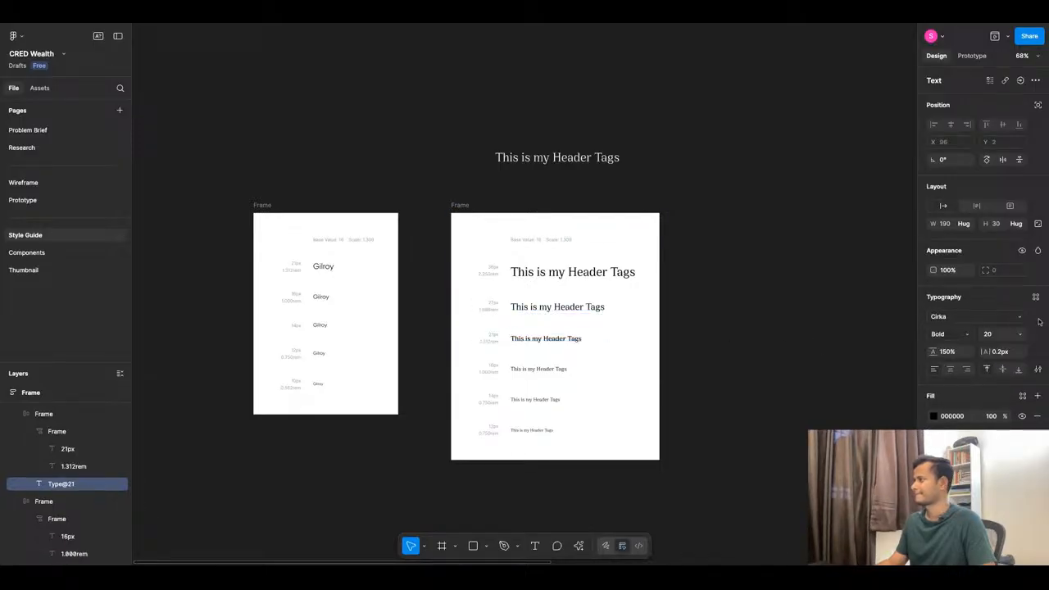
{"action": "left_click", "coordinate": [954, 336]}
{"action": "left_click", "coordinate": [951, 319]}
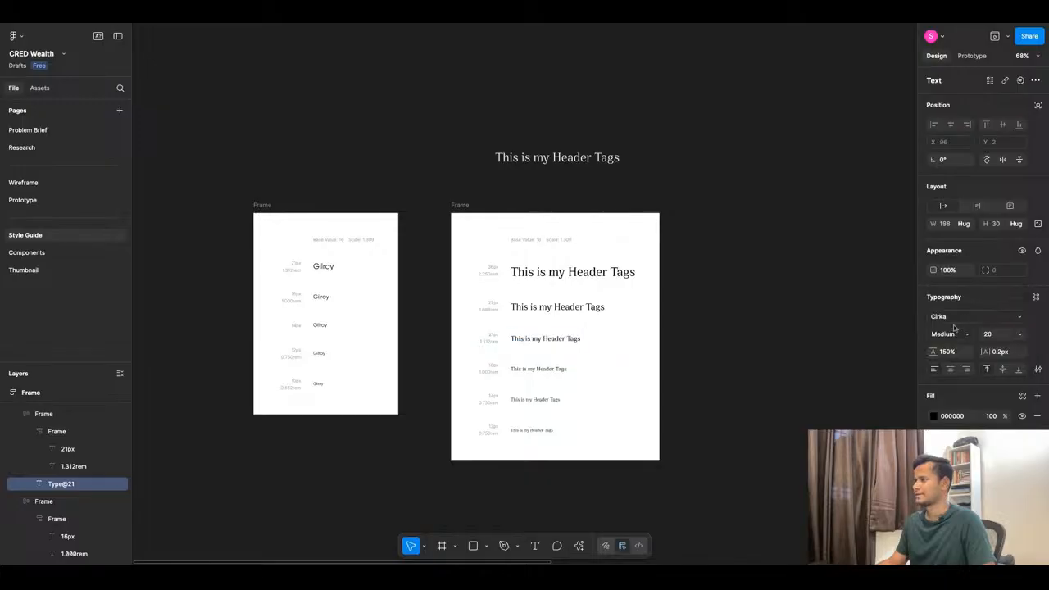
{"action": "left_click", "coordinate": [555, 369]}
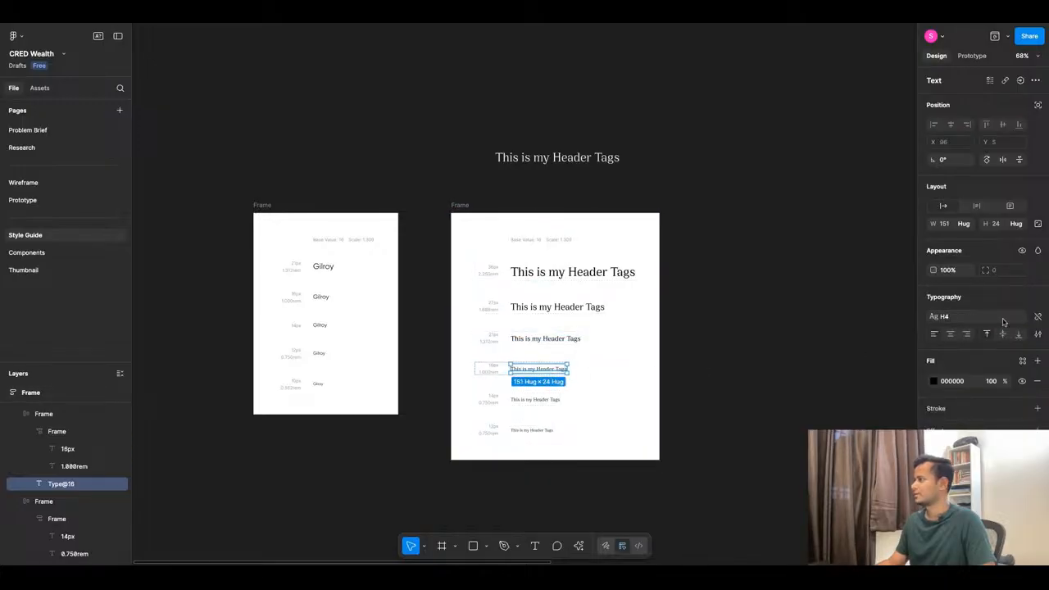
{"action": "left_click", "coordinate": [1038, 318]}
{"action": "left_click", "coordinate": [949, 337]}
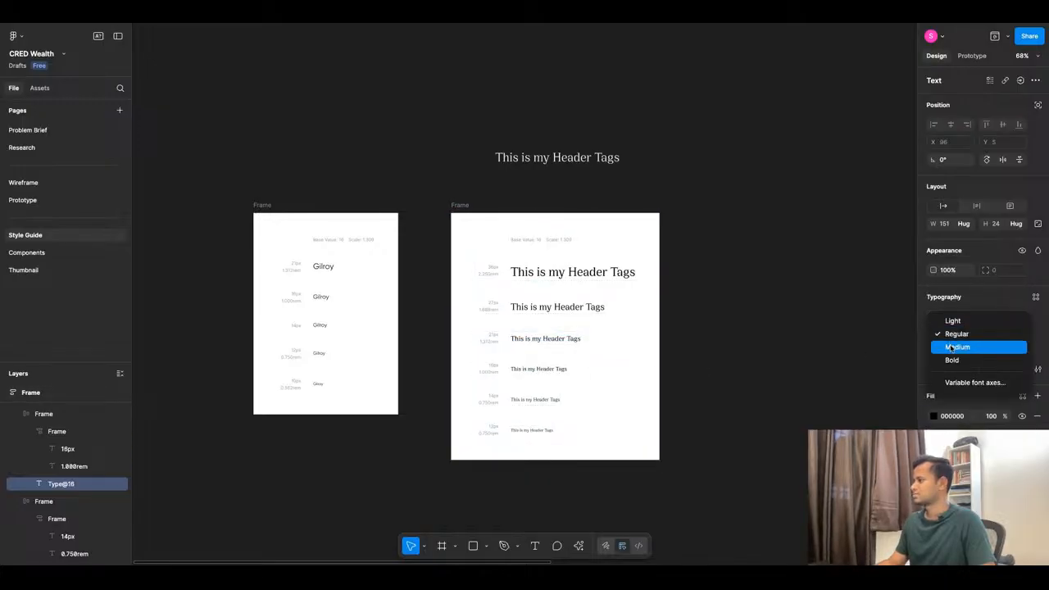
{"action": "left_click", "coordinate": [952, 347]}
Detach the 14px and 12px headers from H5 and H6 and set them to Medium.
{"action": "left_click", "coordinate": [547, 408]}
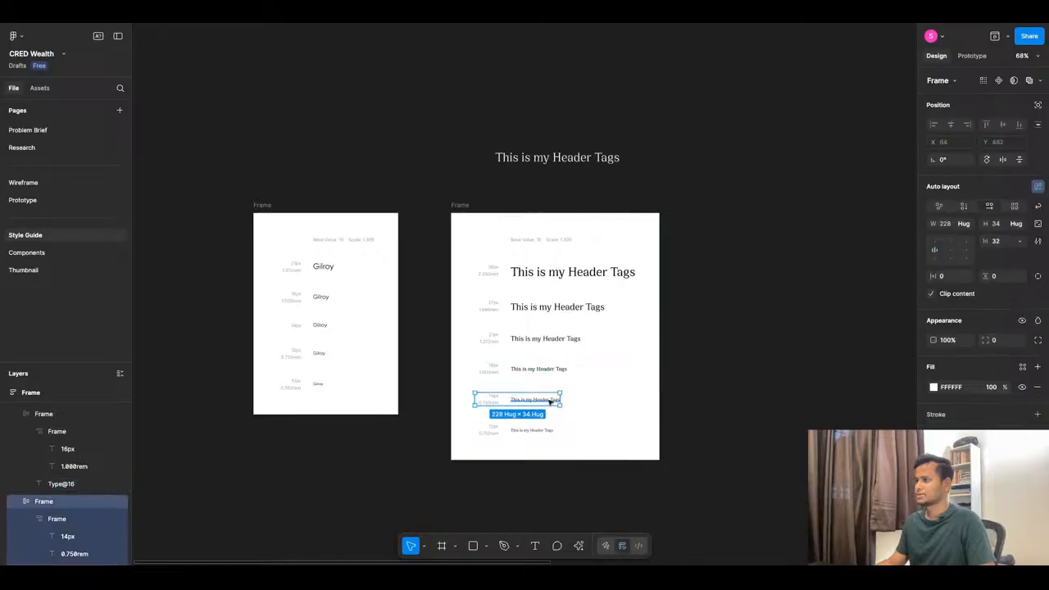
{"action": "left_click", "coordinate": [546, 408]}
{"action": "left_click", "coordinate": [1036, 318]}
{"action": "left_click", "coordinate": [1036, 319]}
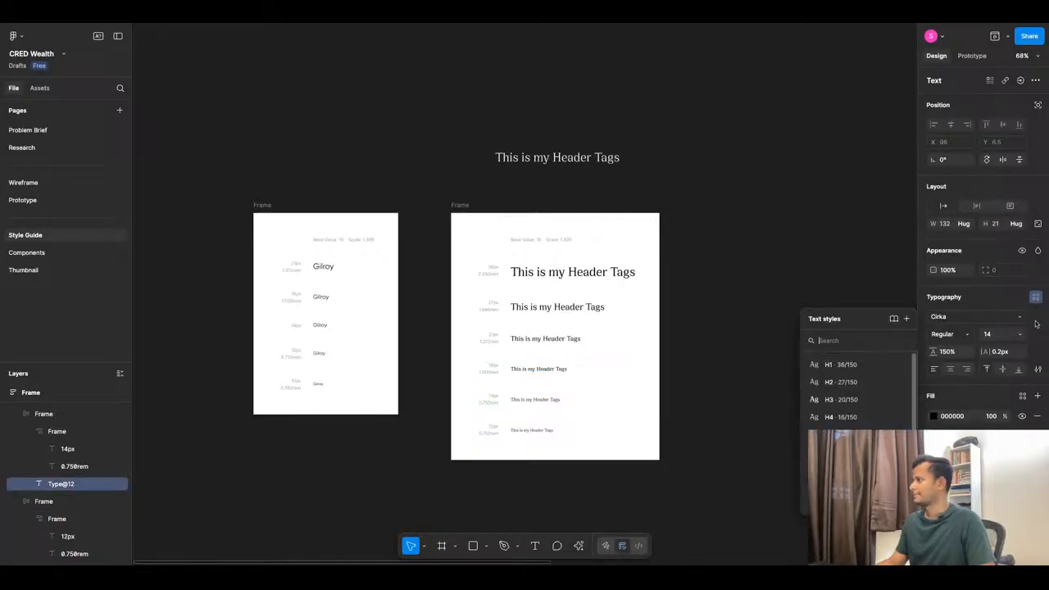
{"action": "left_click", "coordinate": [964, 338]}
{"action": "left_click", "coordinate": [954, 347]}
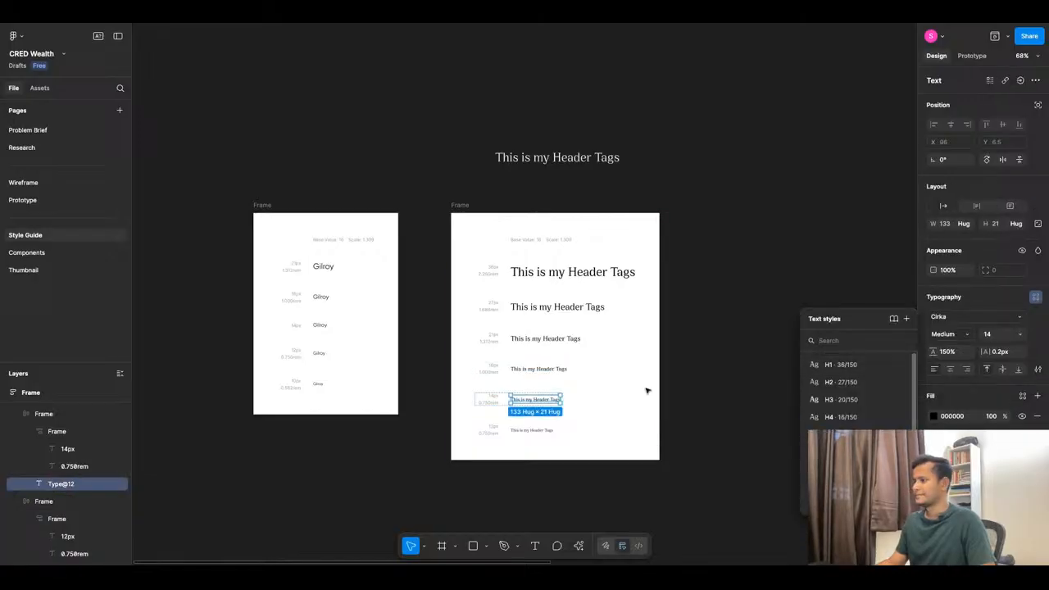
{"action": "left_click", "coordinate": [532, 433]}
{"action": "left_click", "coordinate": [1036, 318]}
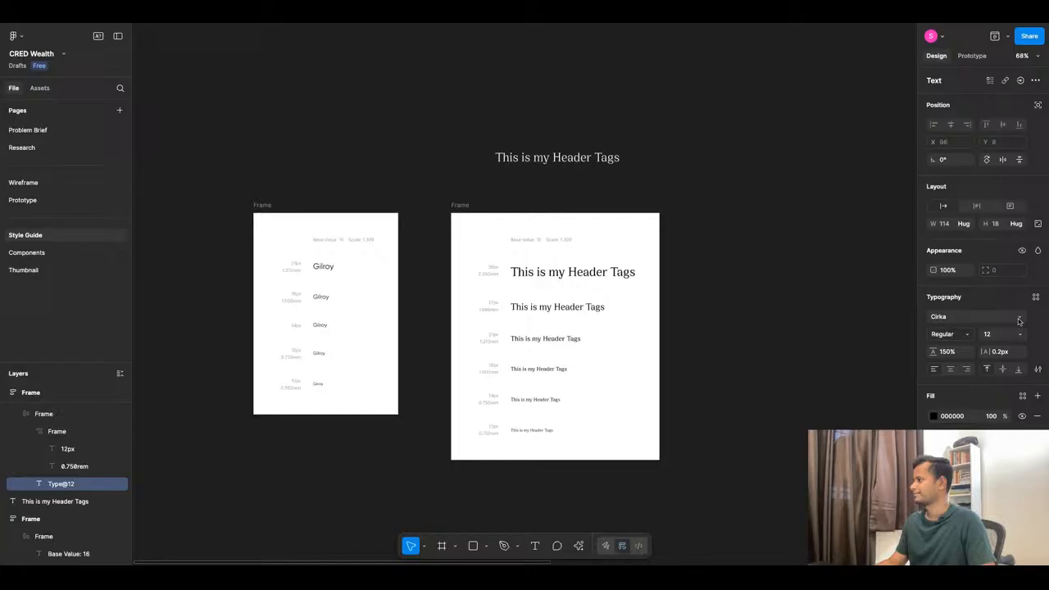
{"action": "left_click", "coordinate": [967, 338]}
{"action": "left_click", "coordinate": [961, 348]}
{"action": "left_click", "coordinate": [700, 463]}
{"action": "scroll", "coordinate": [607, 287], "scroll_direction": "up", "scroll_amount": 2}
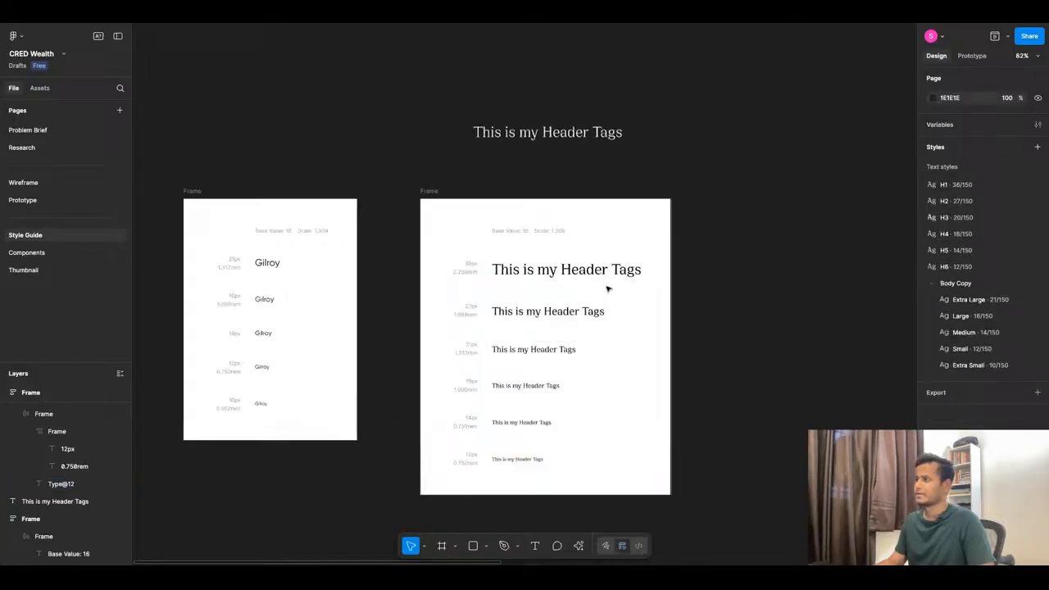
Check the header samples' sizes, leaving the 27px header unchanged.
{"action": "scroll", "coordinate": [564, 268], "scroll_direction": "up", "scroll_amount": 5}
{"action": "left_click", "coordinate": [574, 251]}
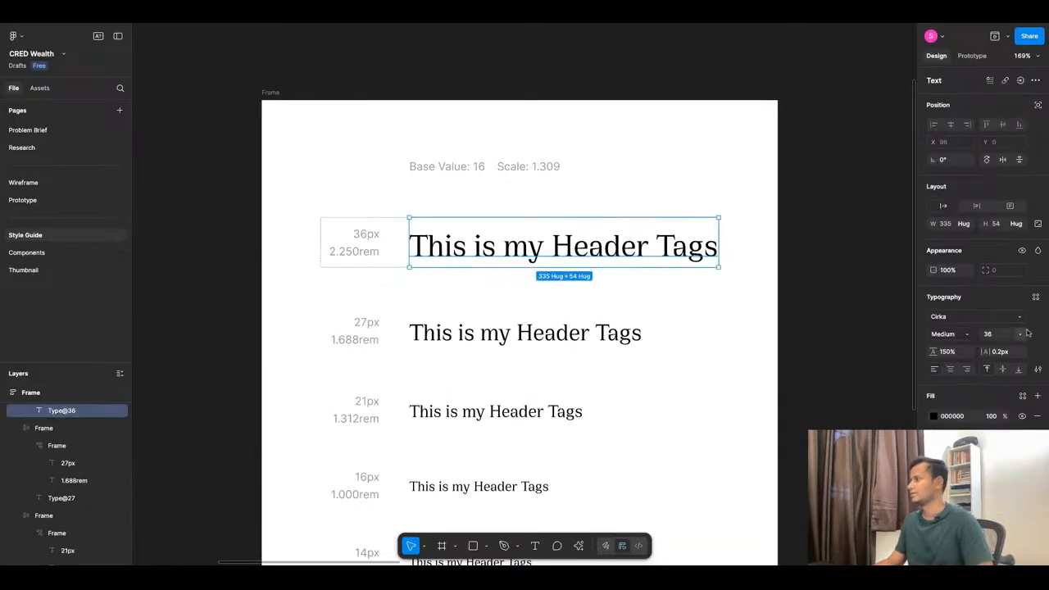
{"action": "left_click", "coordinate": [1036, 297]}
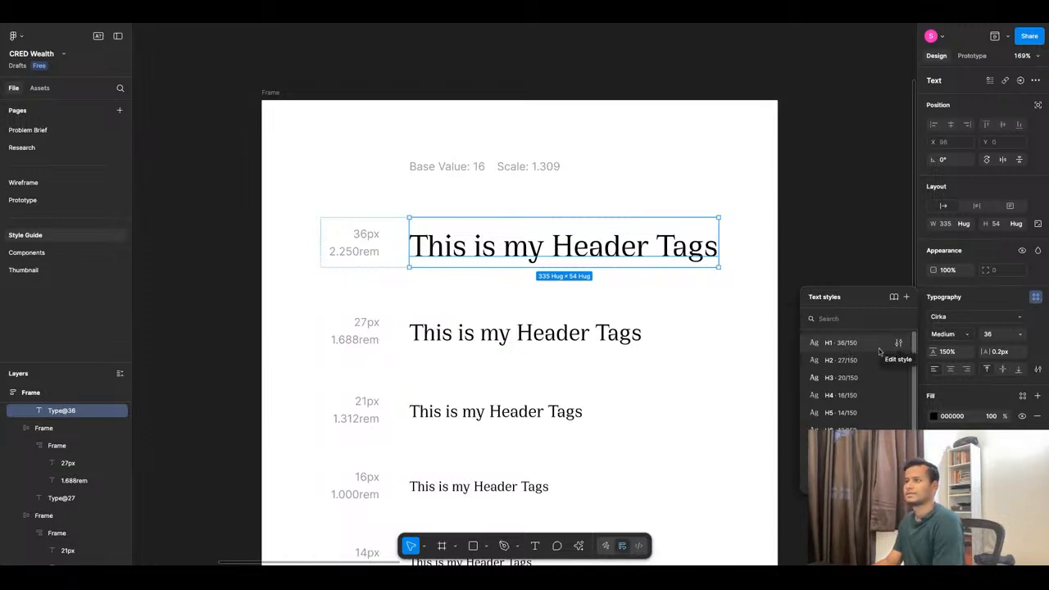
{"action": "scroll", "coordinate": [462, 353], "scroll_direction": "down", "scroll_amount": 3}
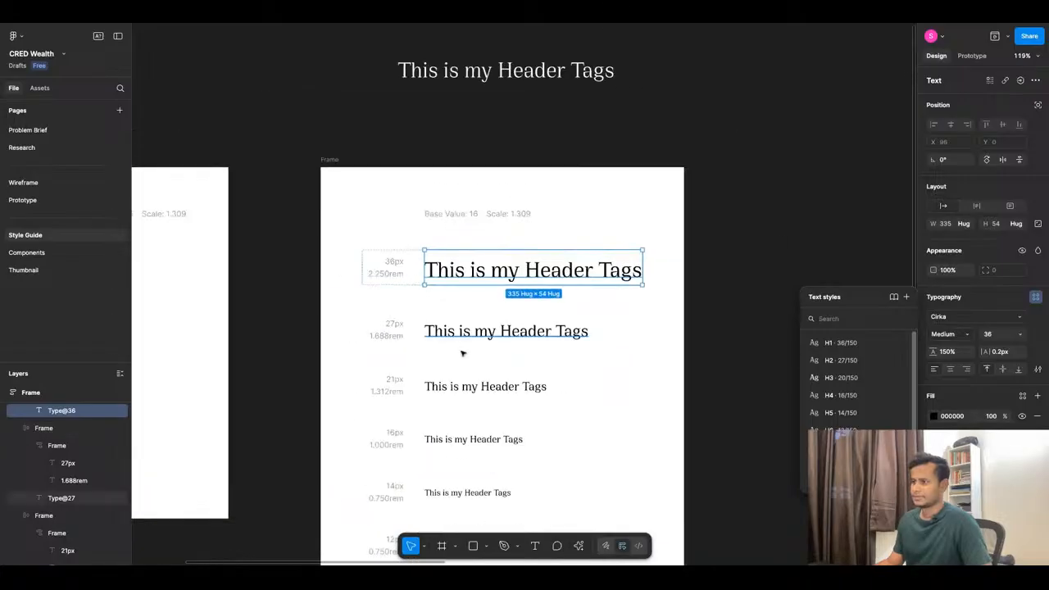
{"action": "left_click", "coordinate": [395, 377]}
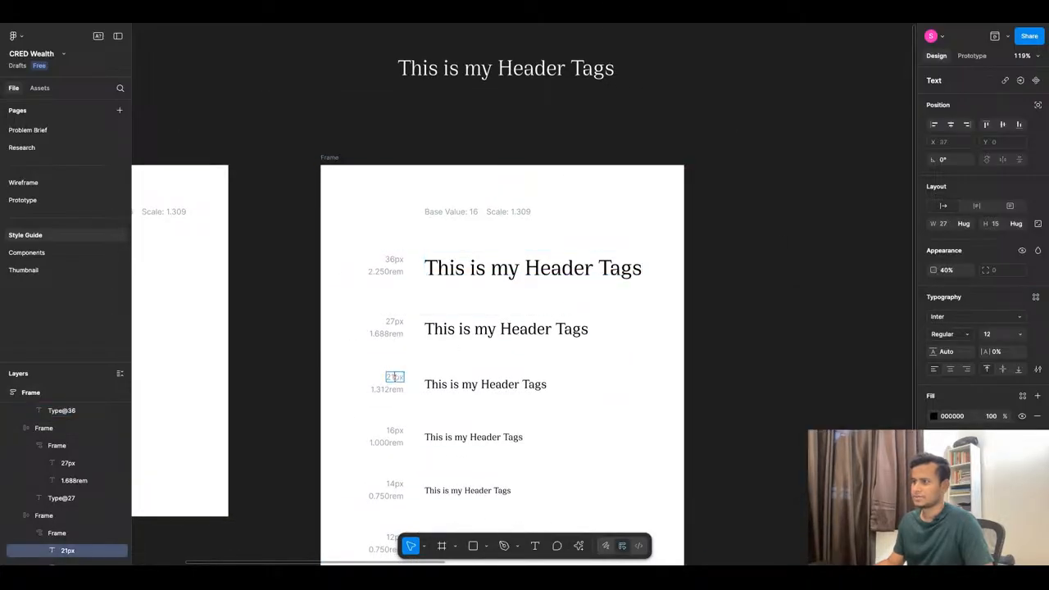
{"action": "left_click", "coordinate": [524, 385]}
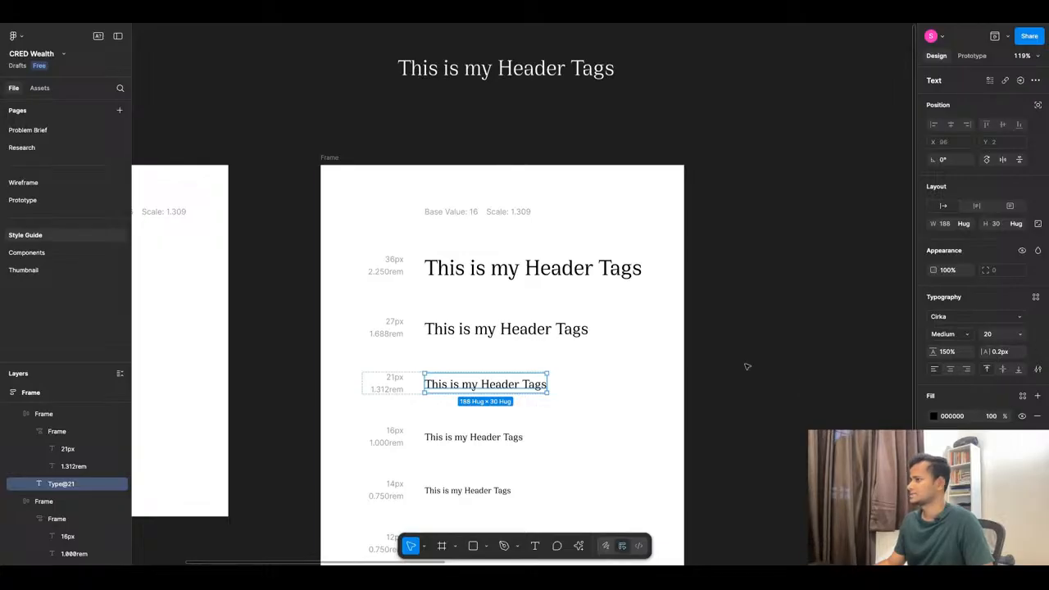
{"action": "left_click", "coordinate": [503, 329]}
{"action": "left_click", "coordinate": [1020, 335]}
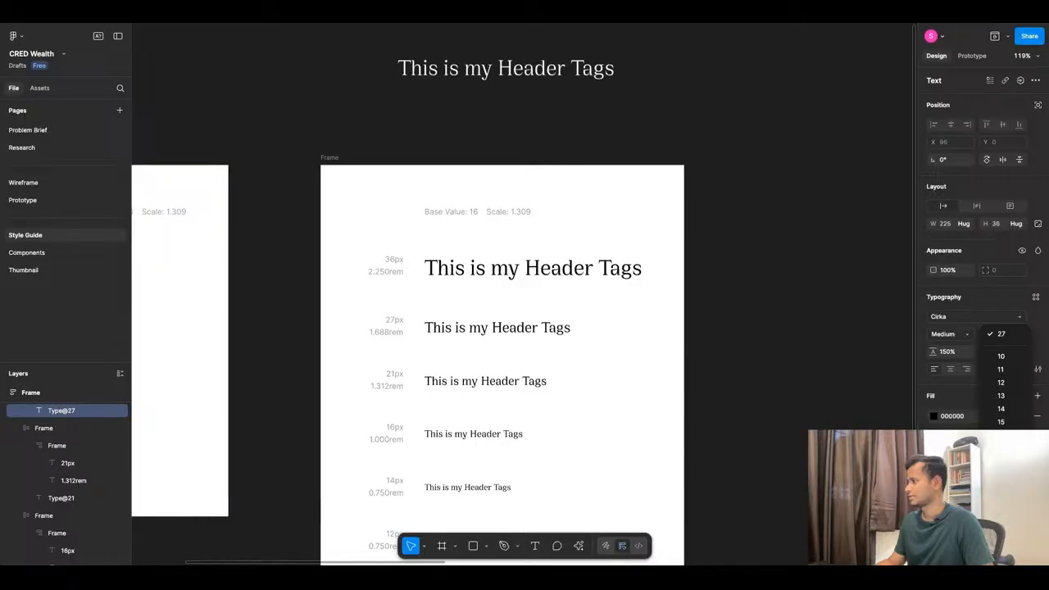
{"action": "key", "text": "Escape"}
Set the largest header to size 32 and change its label to '32px'.
{"action": "left_click", "coordinate": [524, 277]}
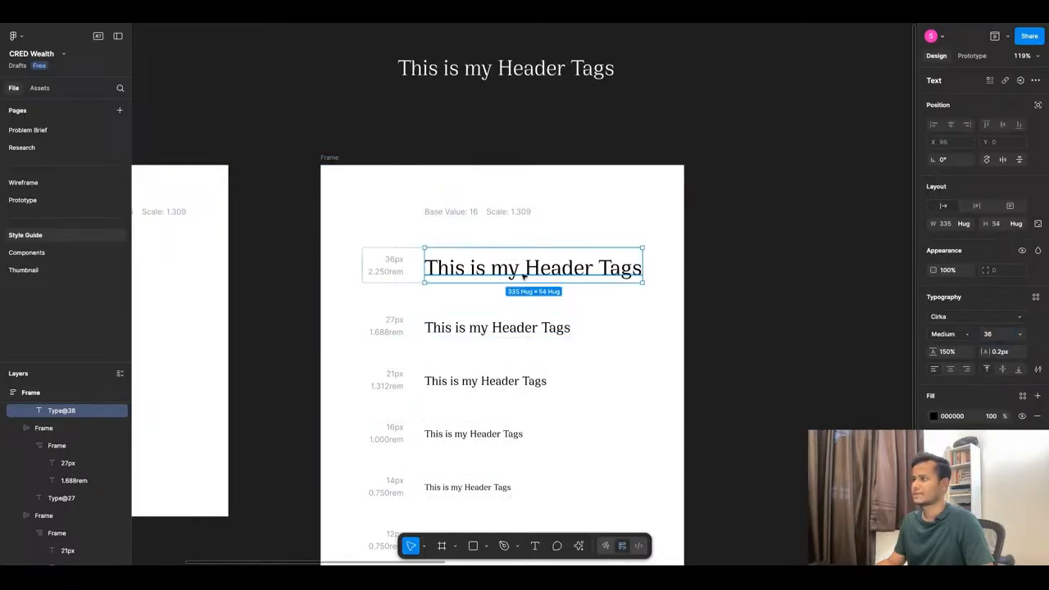
{"action": "left_click", "coordinate": [1020, 334]}
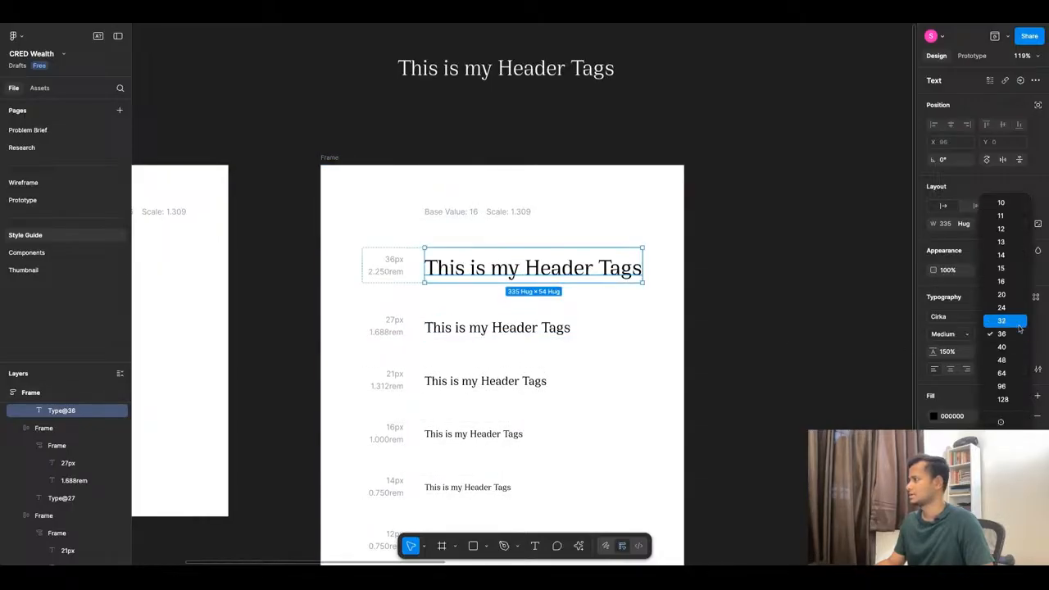
{"action": "left_click", "coordinate": [1002, 318]}
{"action": "double_click", "coordinate": [398, 264]}
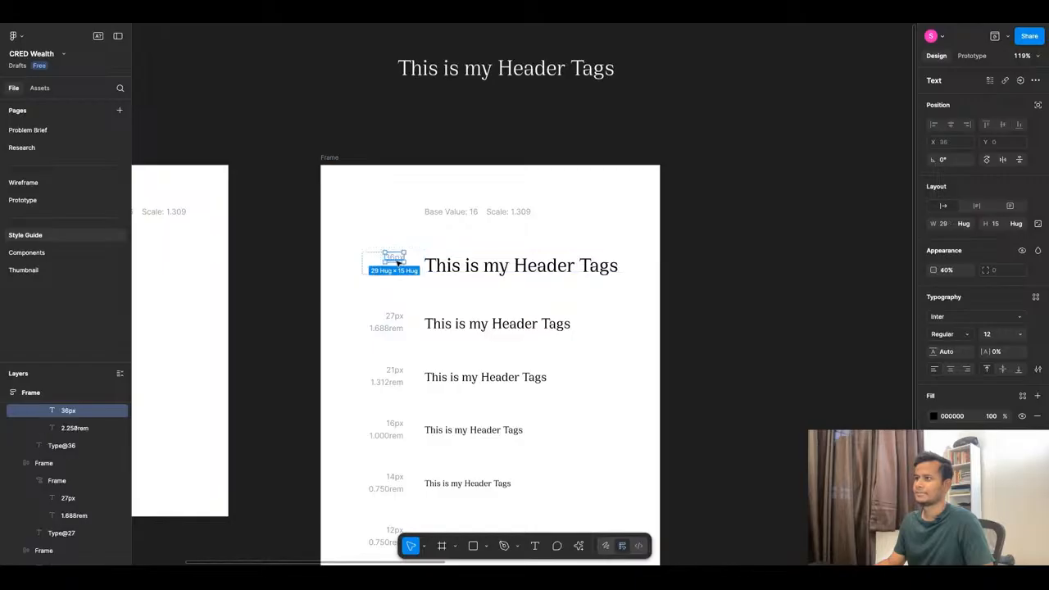
{"action": "double_click", "coordinate": [397, 259]}
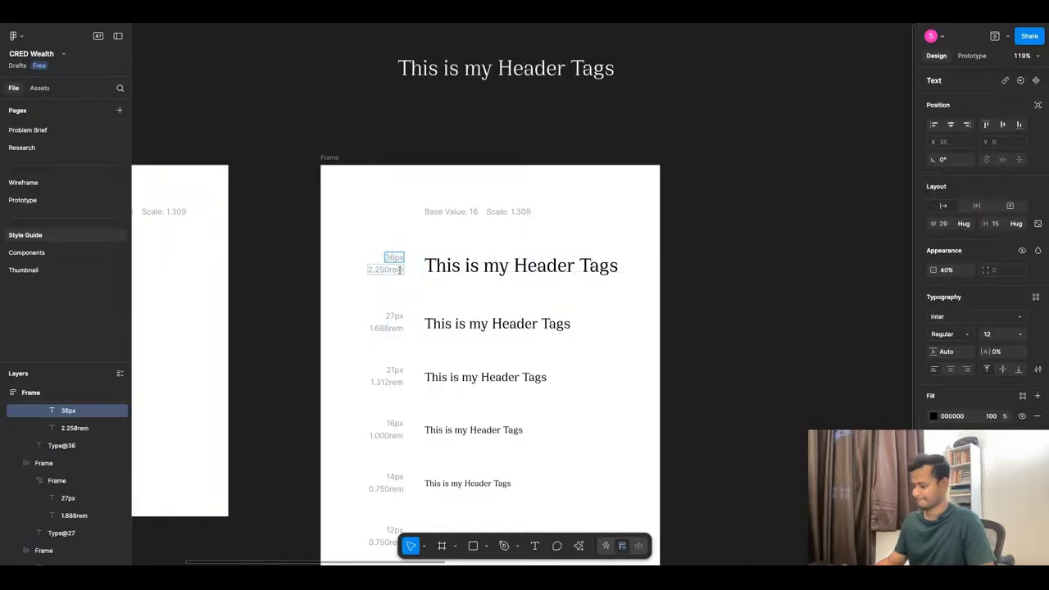
{"action": "type", "text": "32px"}
{"action": "left_click", "coordinate": [747, 284]}
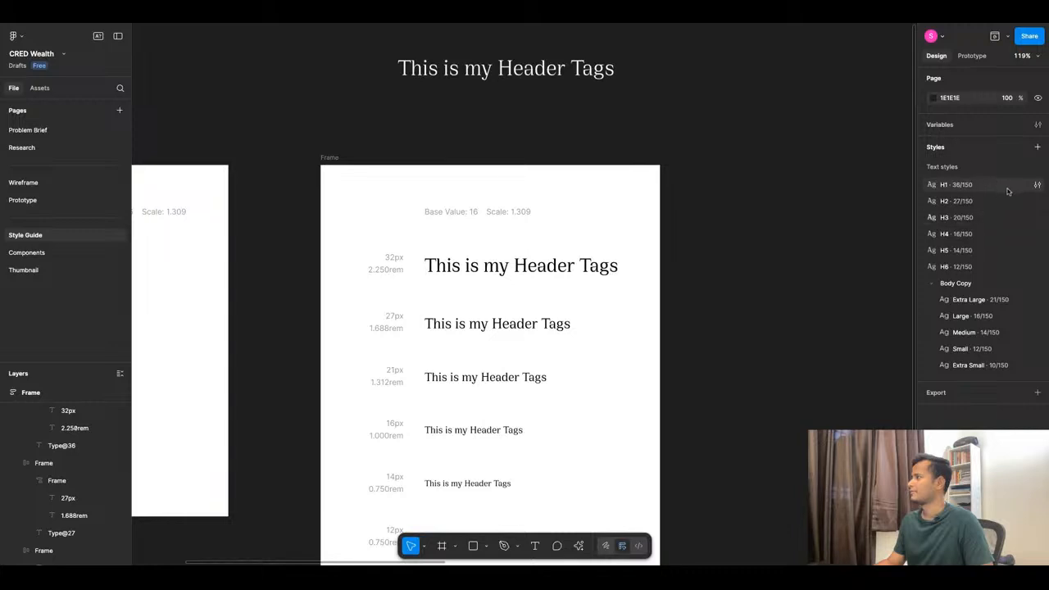
Review the H1 text style's type settings without changing them.
{"action": "left_click", "coordinate": [1037, 185]}
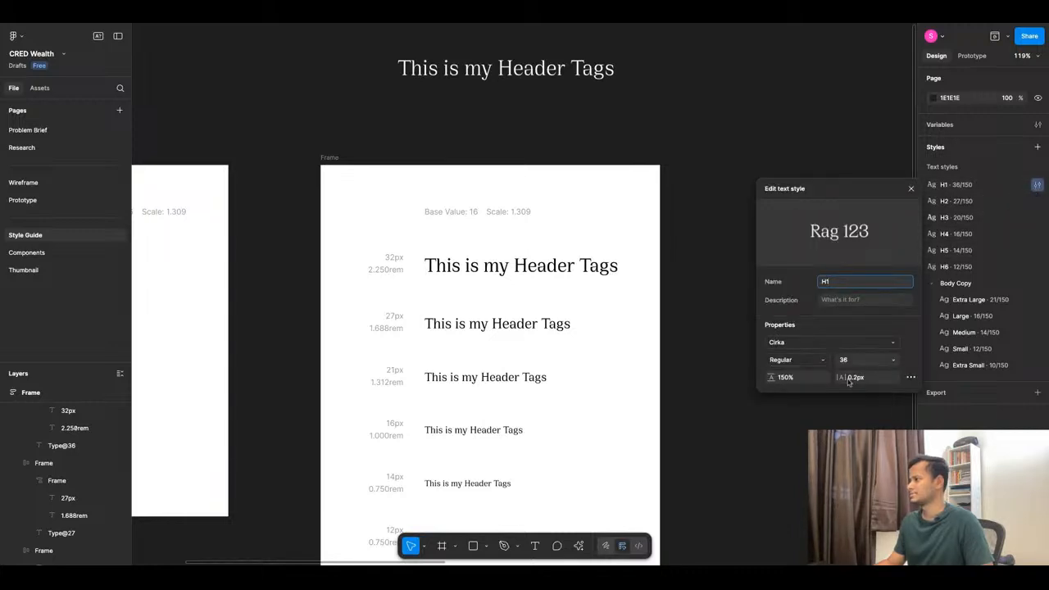
{"action": "left_click", "coordinate": [910, 377]}
{"action": "left_click", "coordinate": [910, 377]}
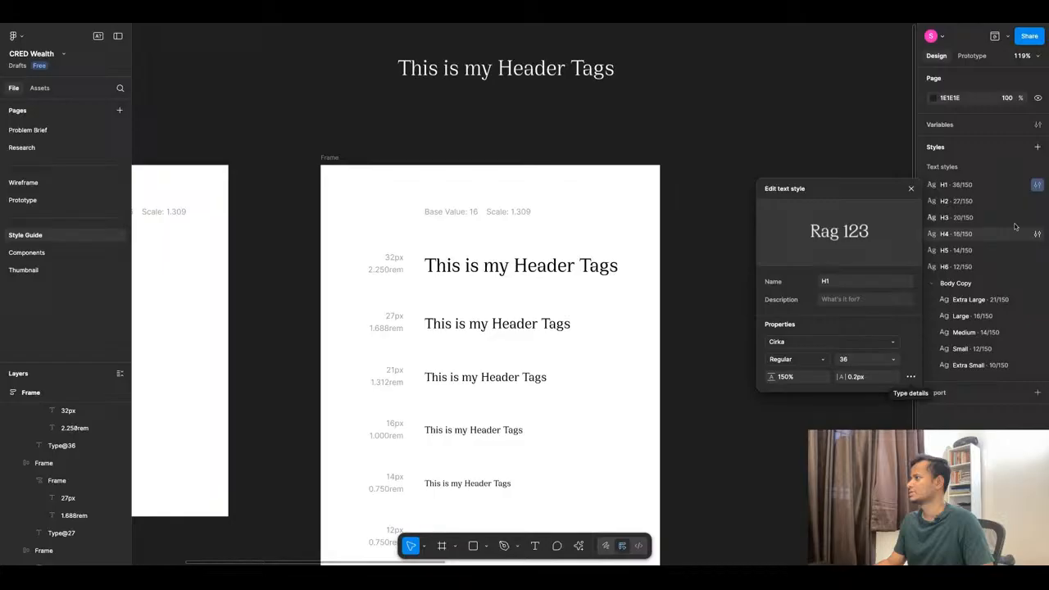
{"action": "left_click", "coordinate": [1031, 185]}
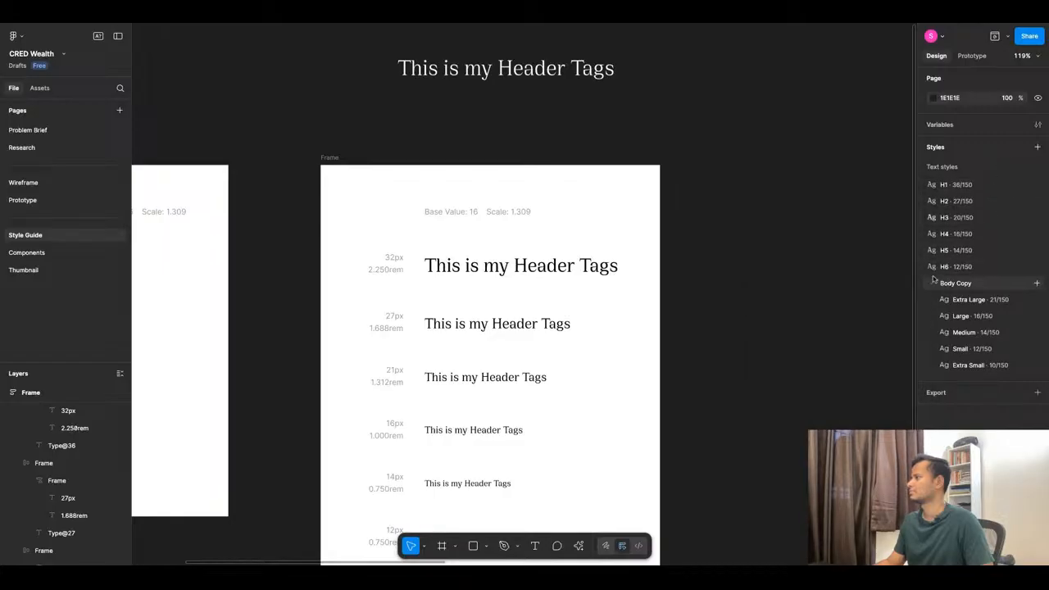
Delete the H6, H5, H4, H3, H2 and H1 text styles in turn.
{"action": "right_click", "coordinate": [989, 274]}
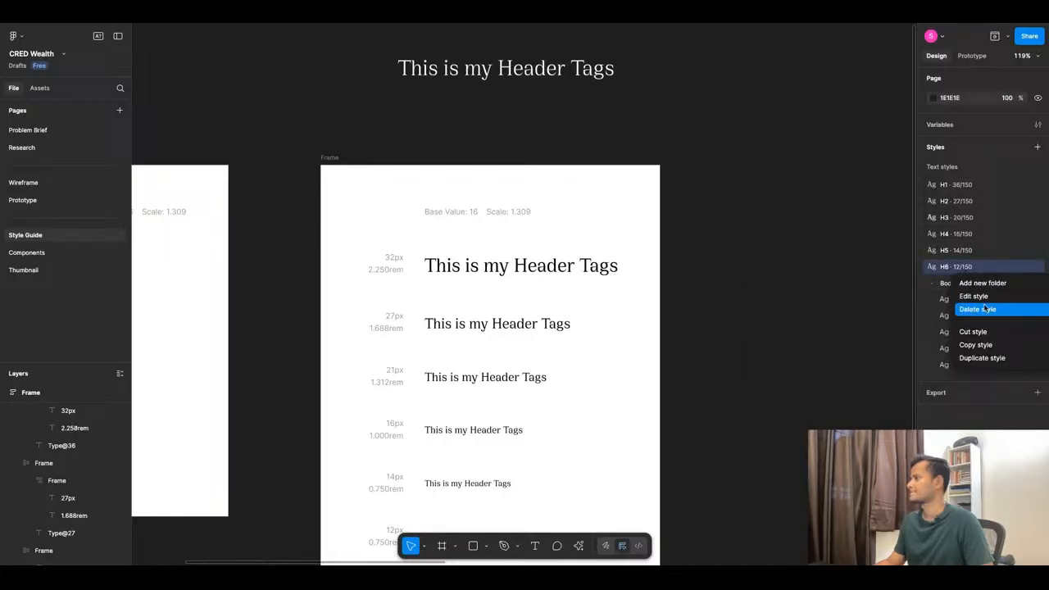
{"action": "left_click", "coordinate": [985, 309]}
{"action": "right_click", "coordinate": [983, 253]}
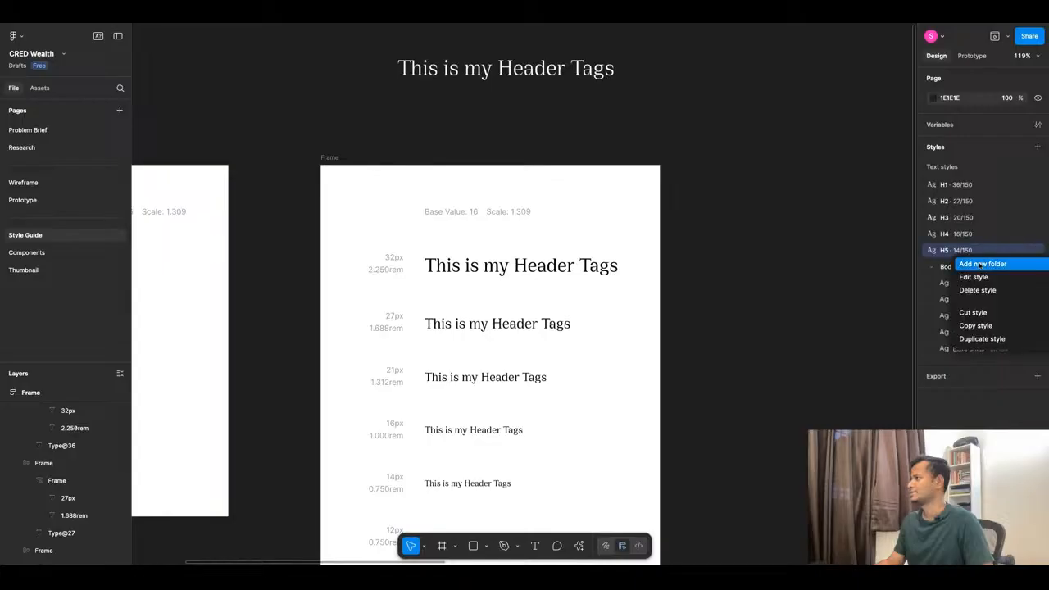
{"action": "left_click", "coordinate": [986, 297]}
{"action": "right_click", "coordinate": [984, 235]}
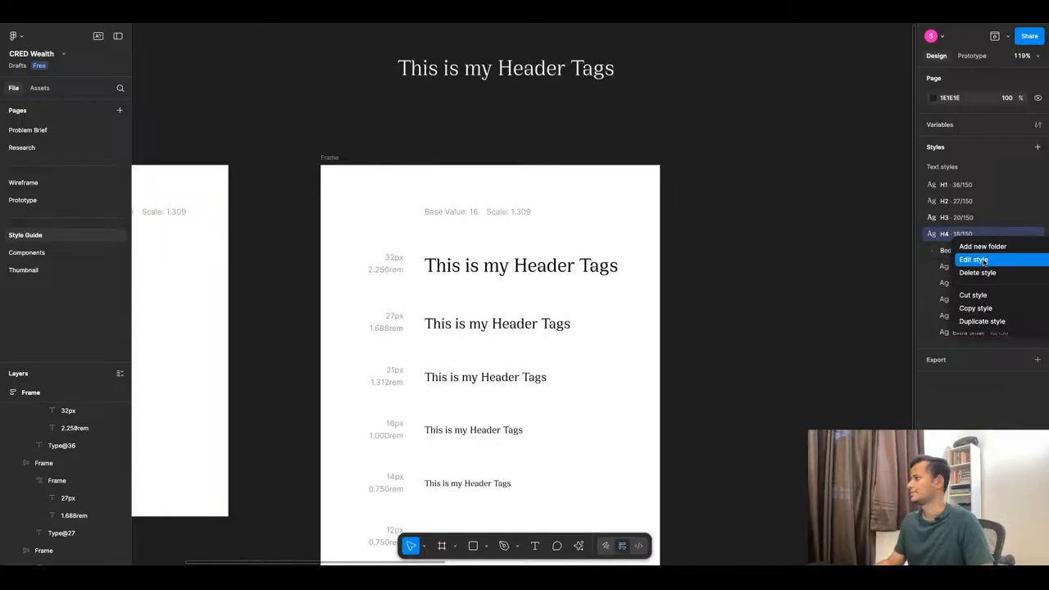
{"action": "left_click", "coordinate": [984, 273]}
{"action": "right_click", "coordinate": [981, 219]}
{"action": "left_click", "coordinate": [985, 257]}
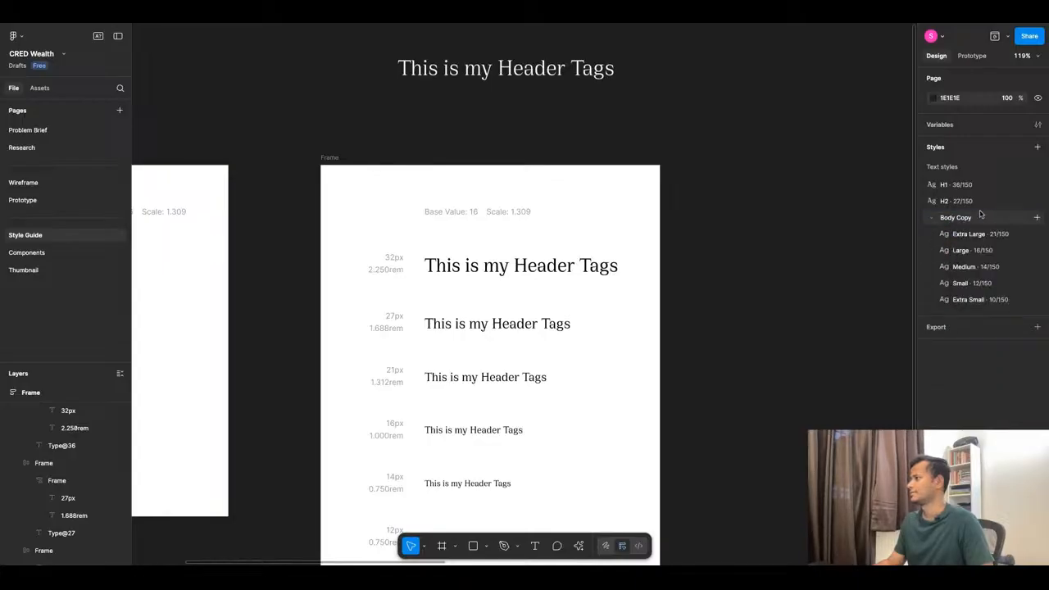
{"action": "right_click", "coordinate": [980, 205]}
{"action": "left_click", "coordinate": [980, 239]}
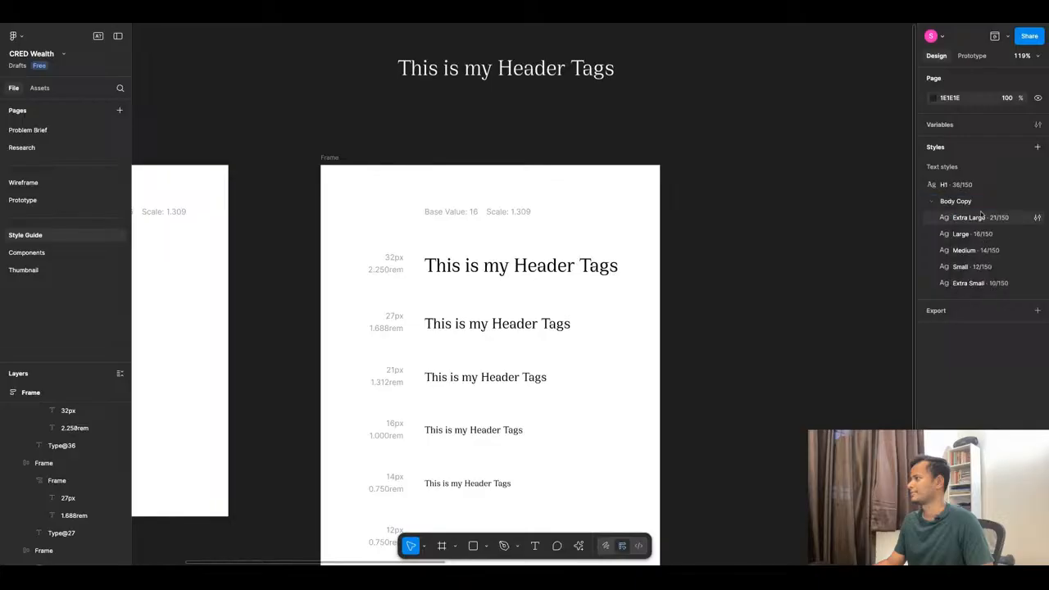
{"action": "right_click", "coordinate": [986, 190]}
{"action": "left_click", "coordinate": [985, 221]}
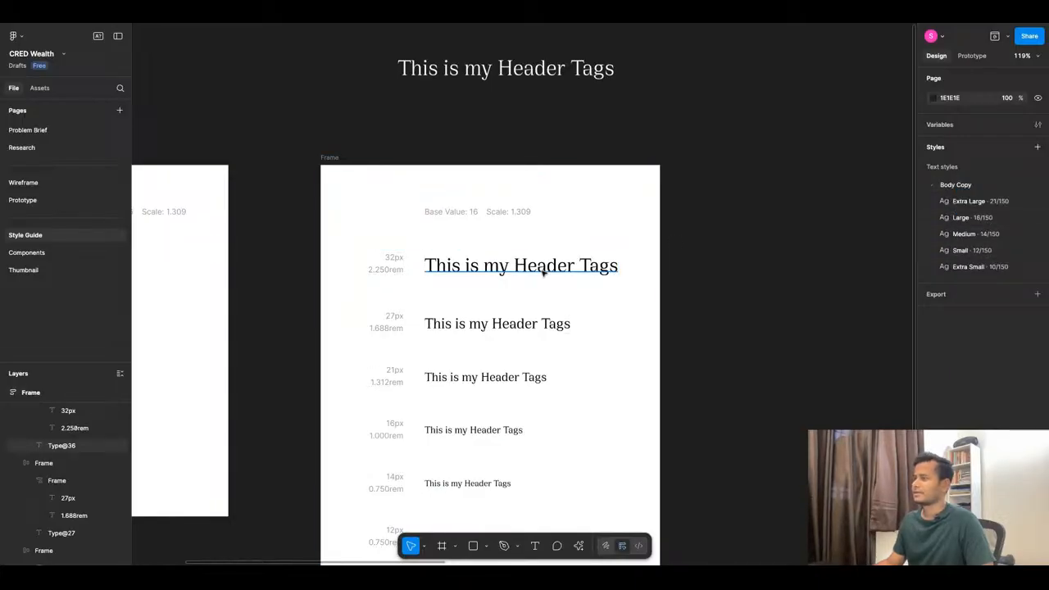
Save the 32px header line as a new text style named Header/H1.
{"action": "left_click", "coordinate": [434, 264]}
{"action": "left_click", "coordinate": [1035, 296]}
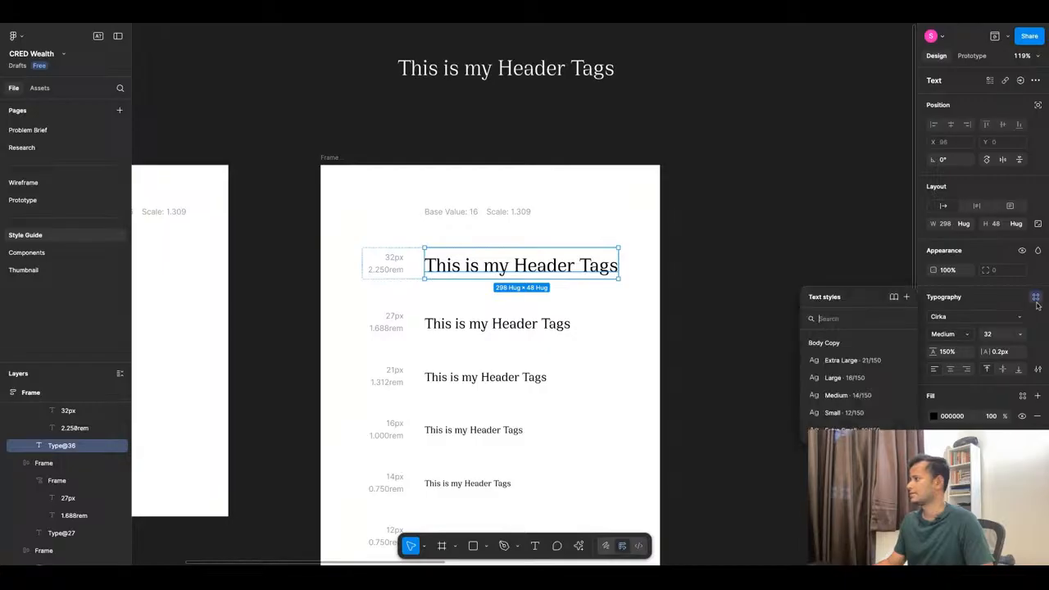
{"action": "left_click", "coordinate": [905, 297]}
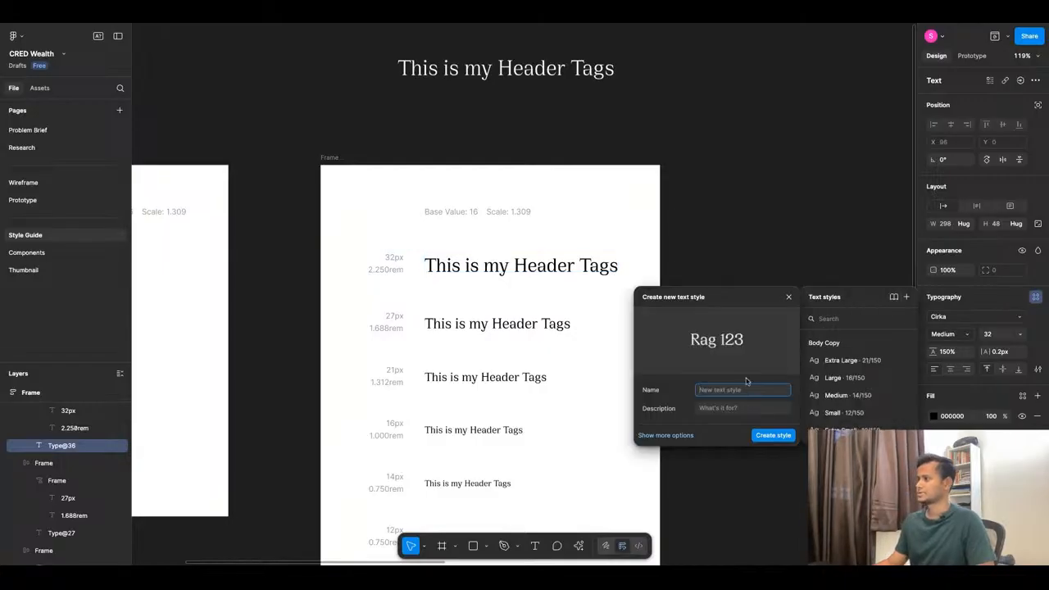
{"action": "type", "text": "Header"}
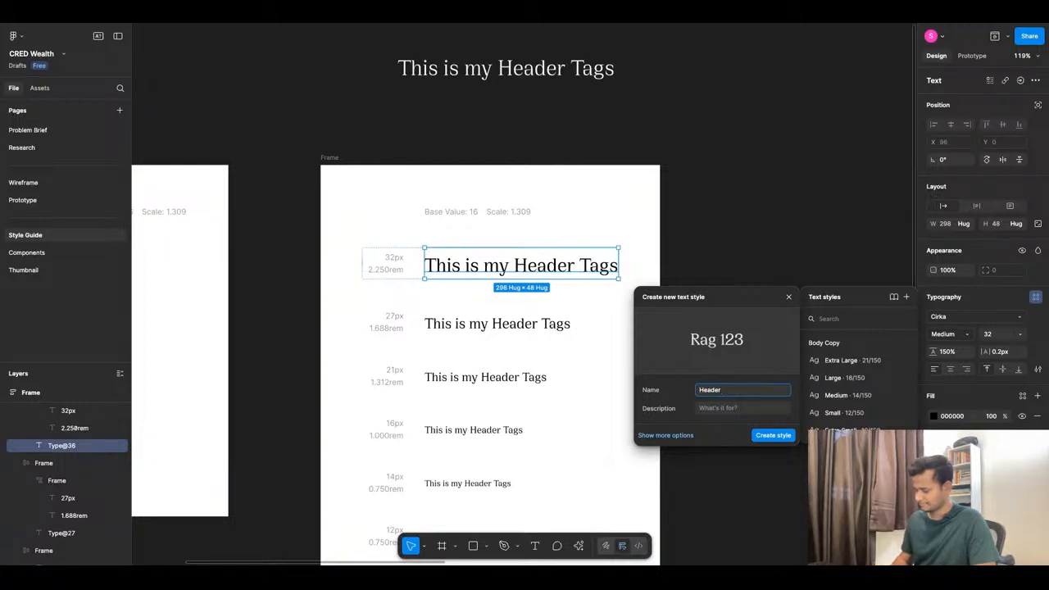
{"action": "type", "text": "/ H1"}
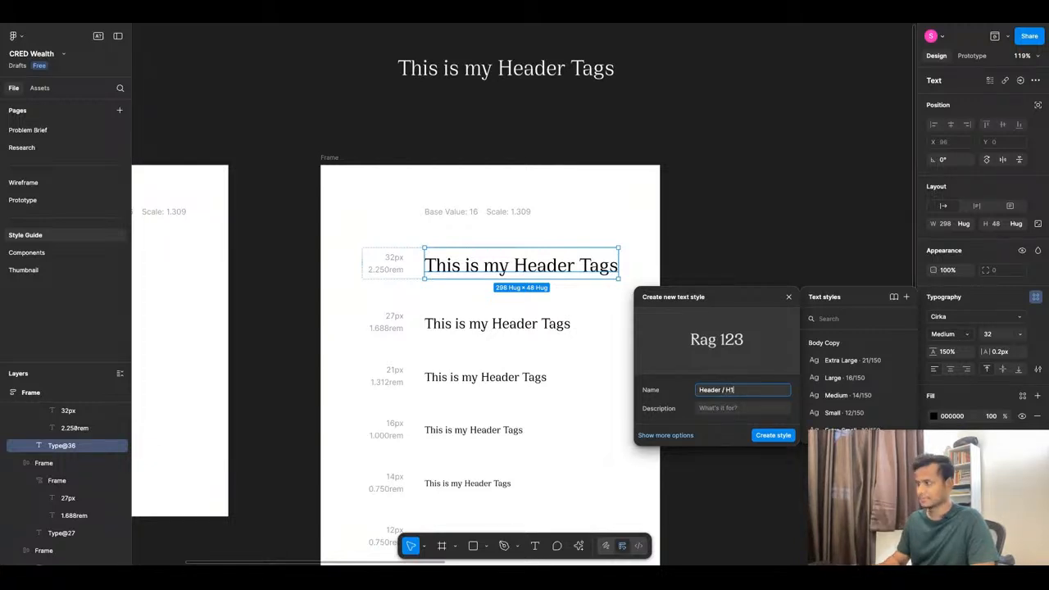
{"action": "left_click", "coordinate": [774, 436]}
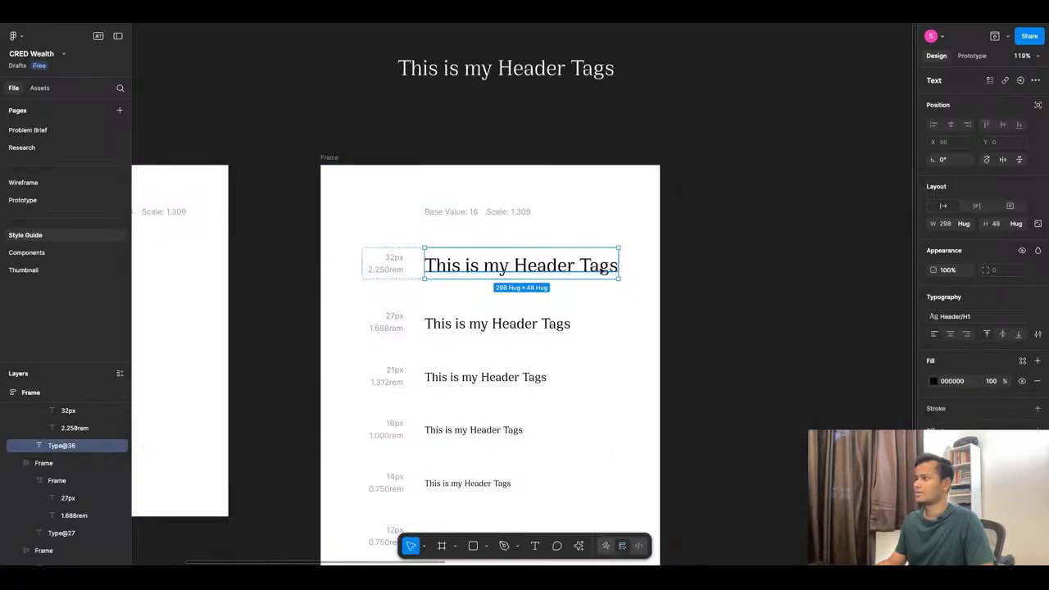
Save the 27px header line as a new text style named Header/H2.
{"action": "left_click", "coordinate": [701, 338]}
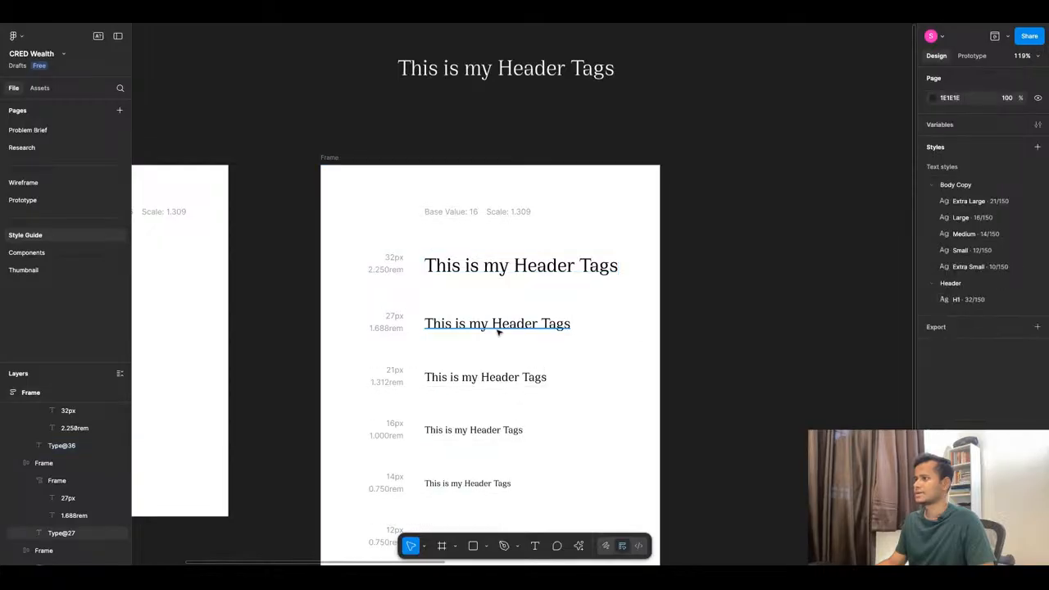
{"action": "left_click", "coordinate": [492, 325]}
{"action": "left_click", "coordinate": [1035, 298]}
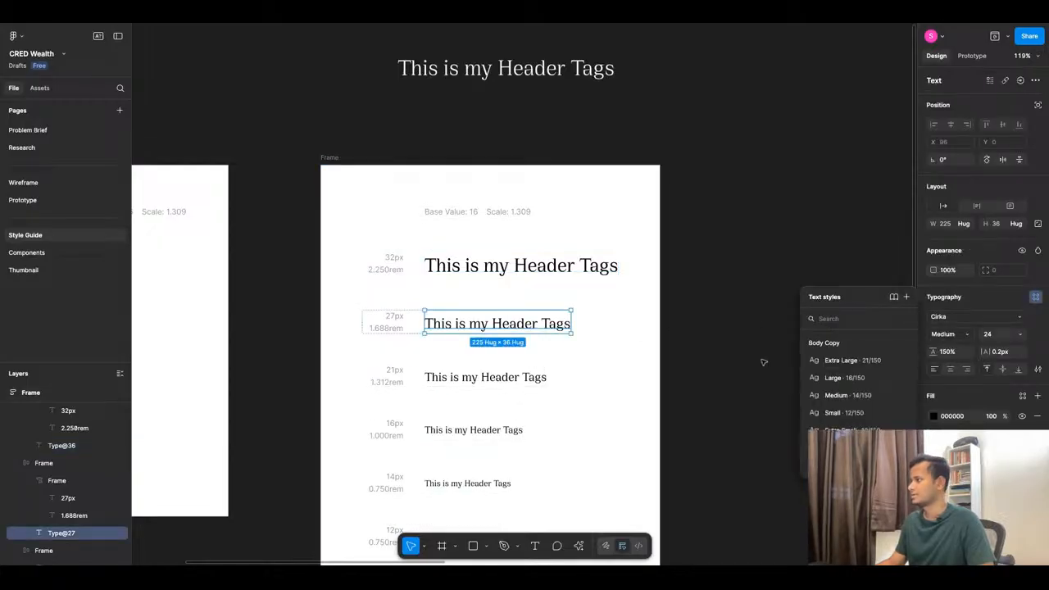
{"action": "left_click", "coordinate": [712, 354]}
{"action": "left_click", "coordinate": [533, 327]}
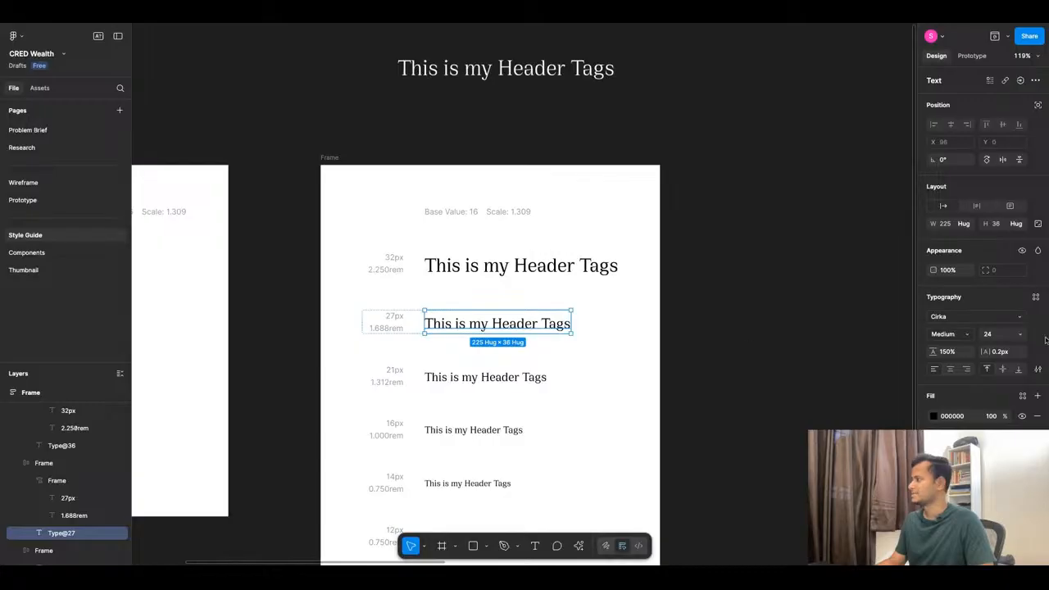
{"action": "left_click", "coordinate": [1036, 298]}
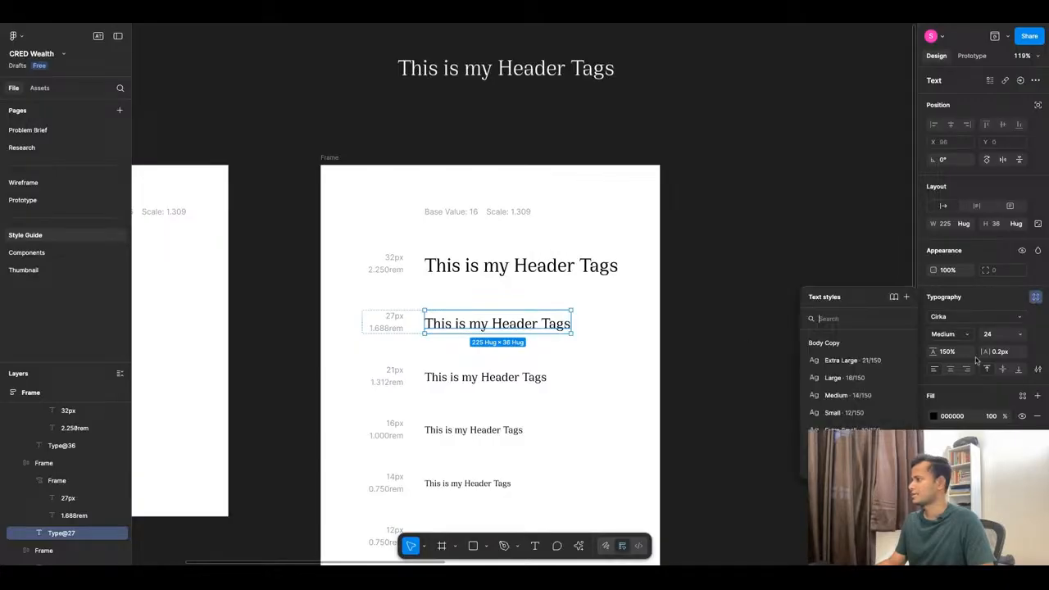
{"action": "left_click", "coordinate": [906, 297]}
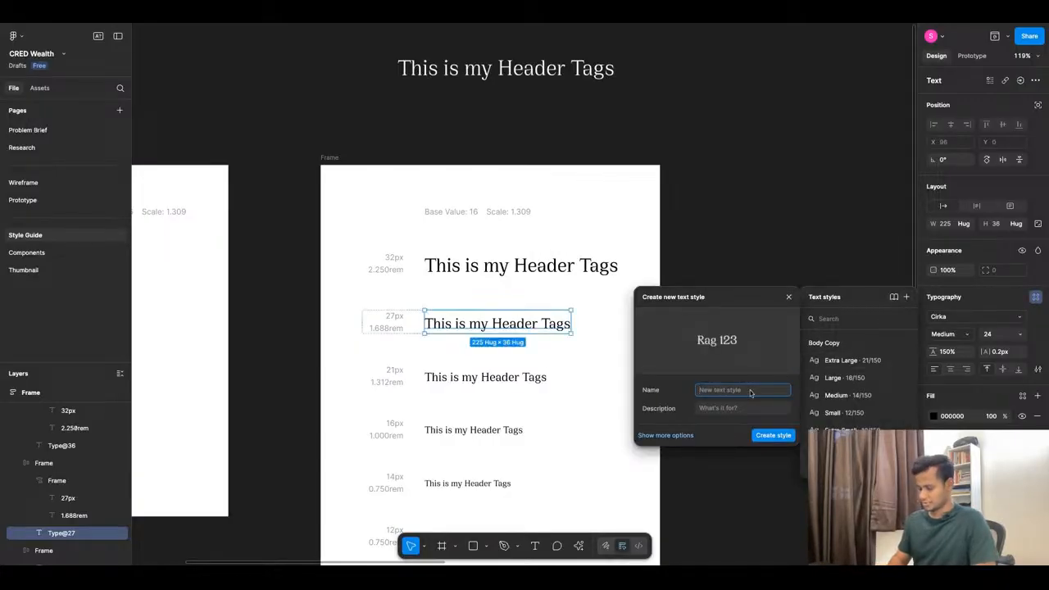
{"action": "type", "text": "Heade"}
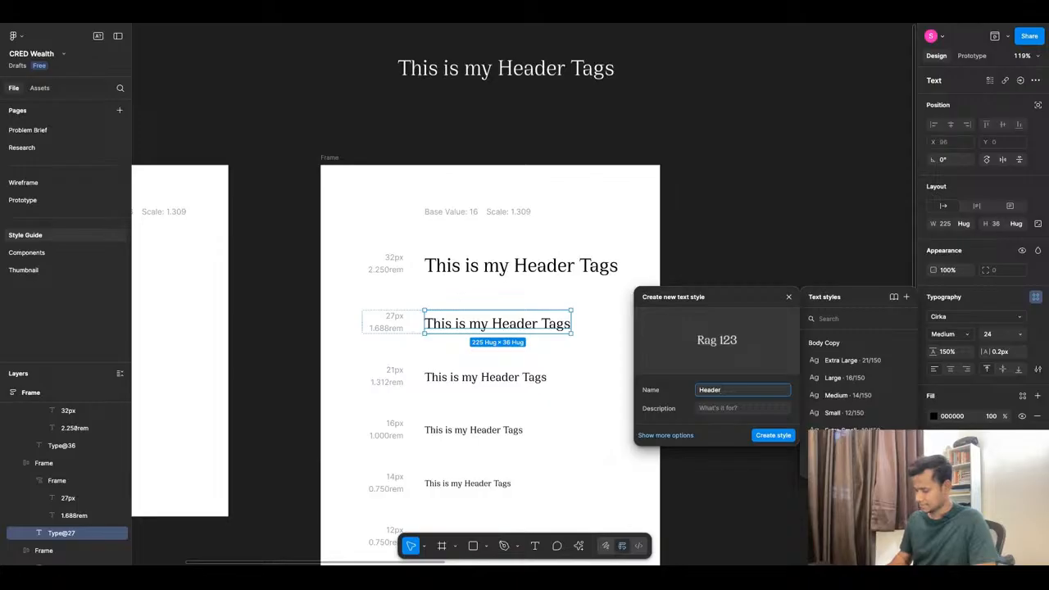
{"action": "type", "text": "r"}
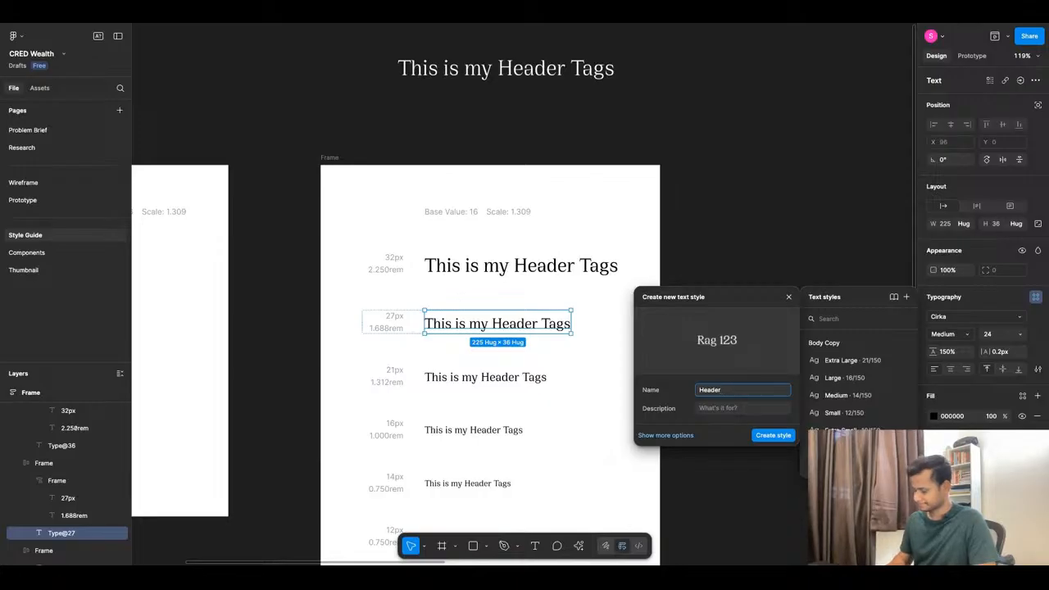
{"action": "type", "text": "/H2"}
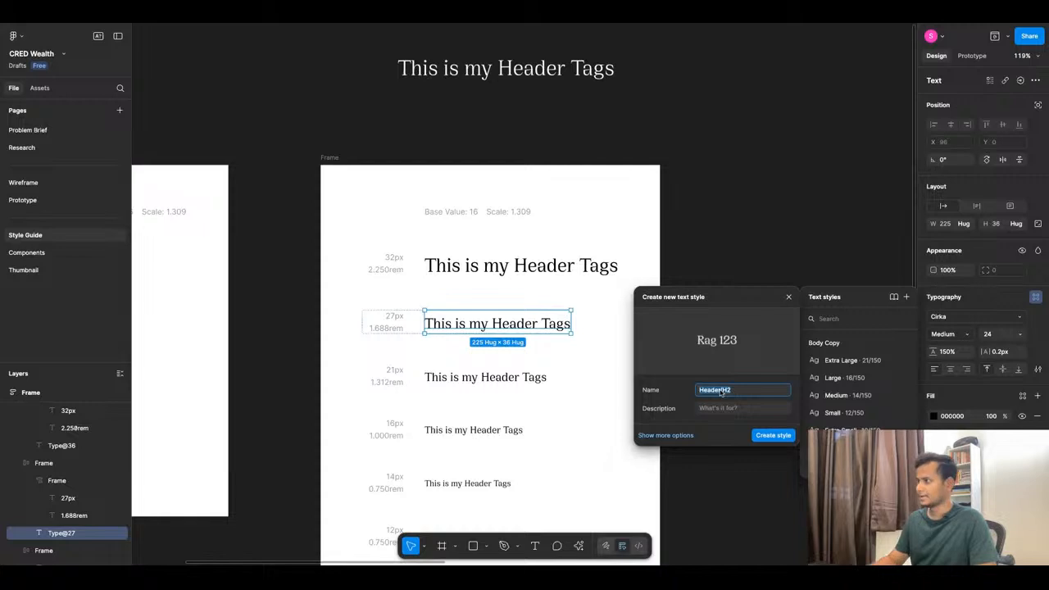
{"action": "left_click", "coordinate": [783, 440]}
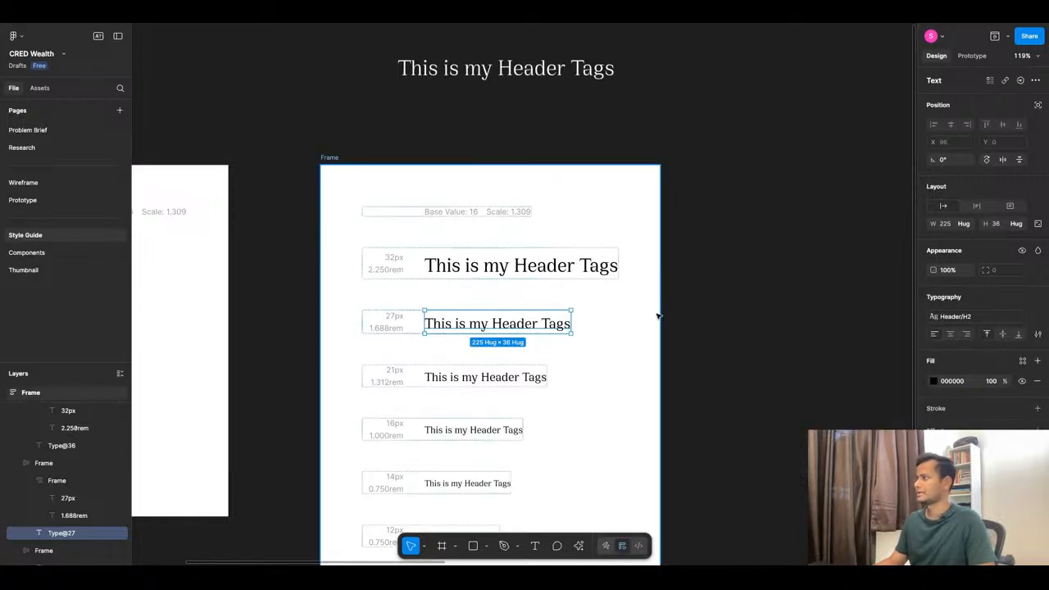
Review the text styles list, then select the 21px header line.
{"action": "left_click", "coordinate": [973, 326]}
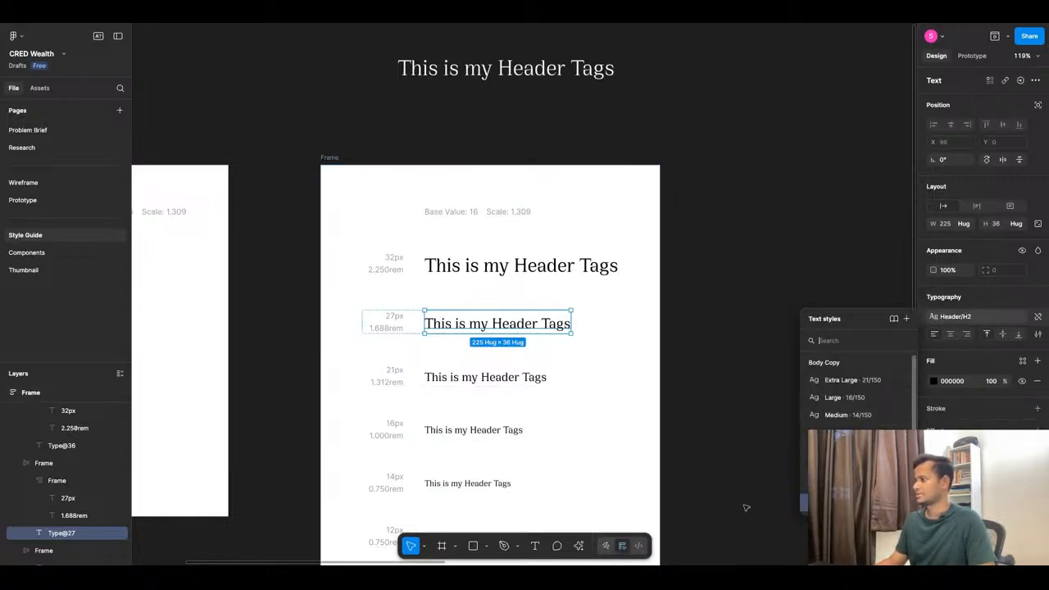
{"action": "left_click", "coordinate": [595, 419]}
{"action": "left_click", "coordinate": [524, 378]}
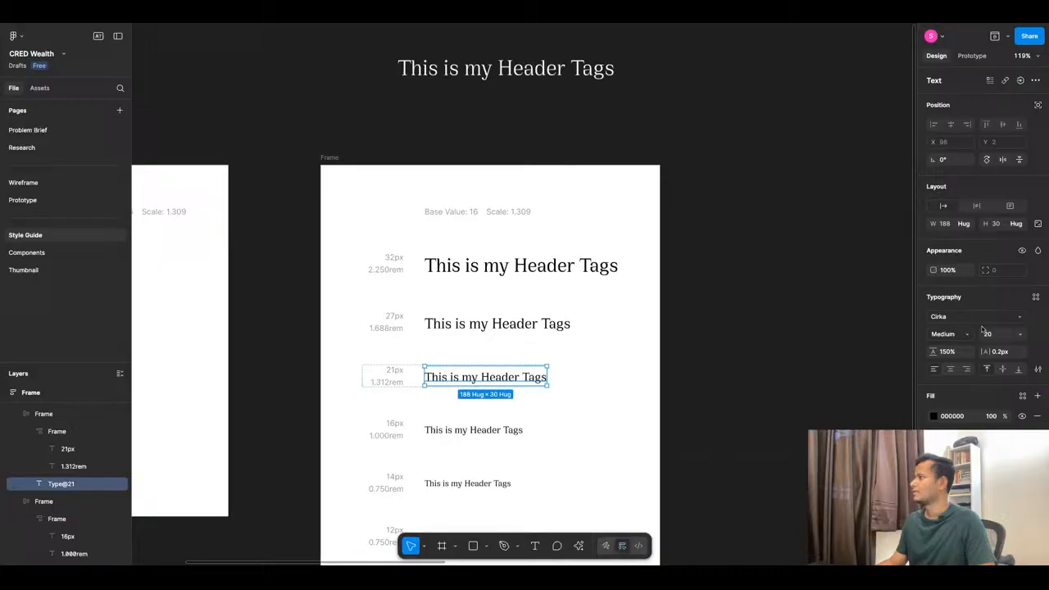
Create text styles Header/H3 from the 21px line and Header/H4 from the 16px line.
{"action": "left_click", "coordinate": [1035, 299]}
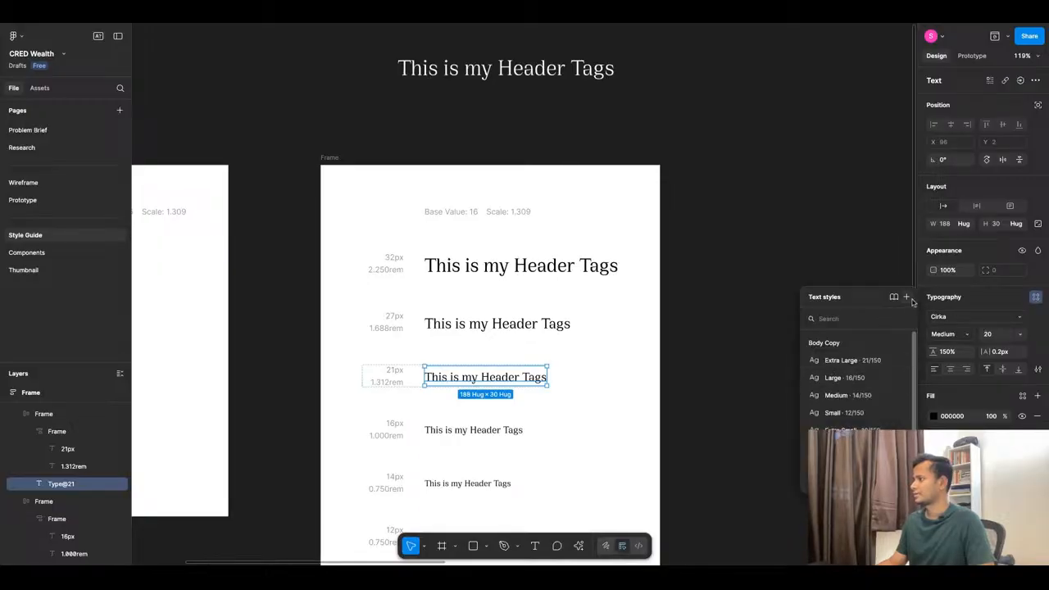
{"action": "left_click", "coordinate": [906, 296]}
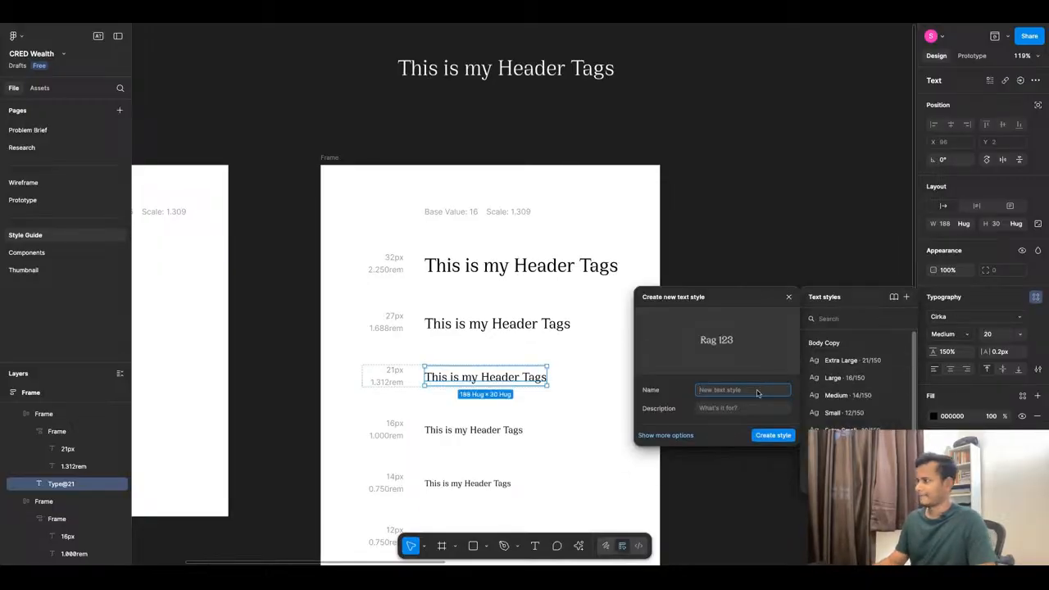
{"action": "type", "text": "Header/H2"}
{"action": "key", "text": "BackSpace"}
{"action": "type", "text": "3"}
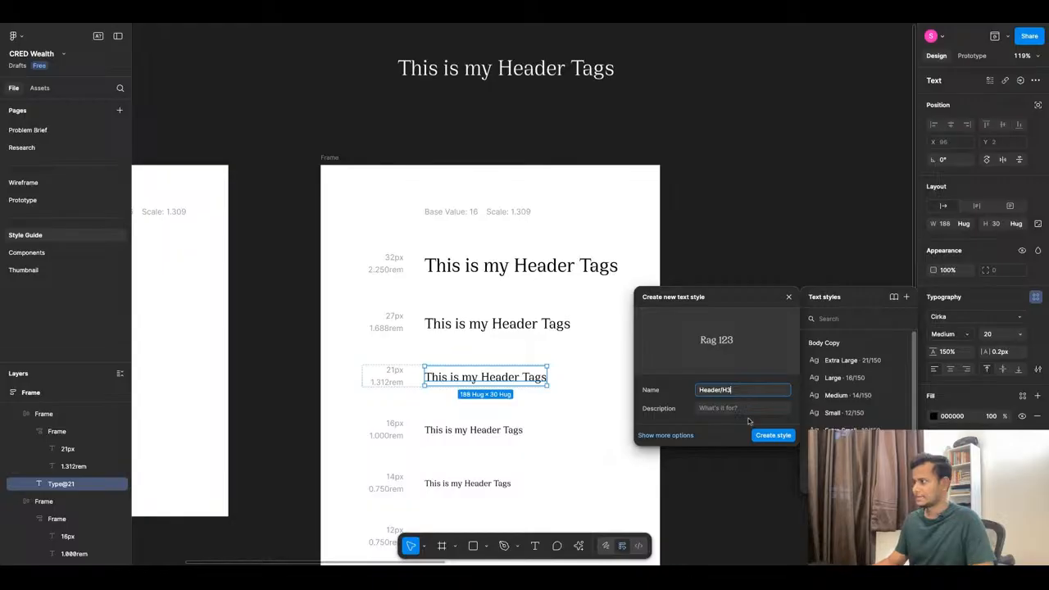
{"action": "left_click", "coordinate": [766, 437]}
{"action": "scroll", "coordinate": [737, 437], "scroll_direction": "down", "scroll_amount": 3}
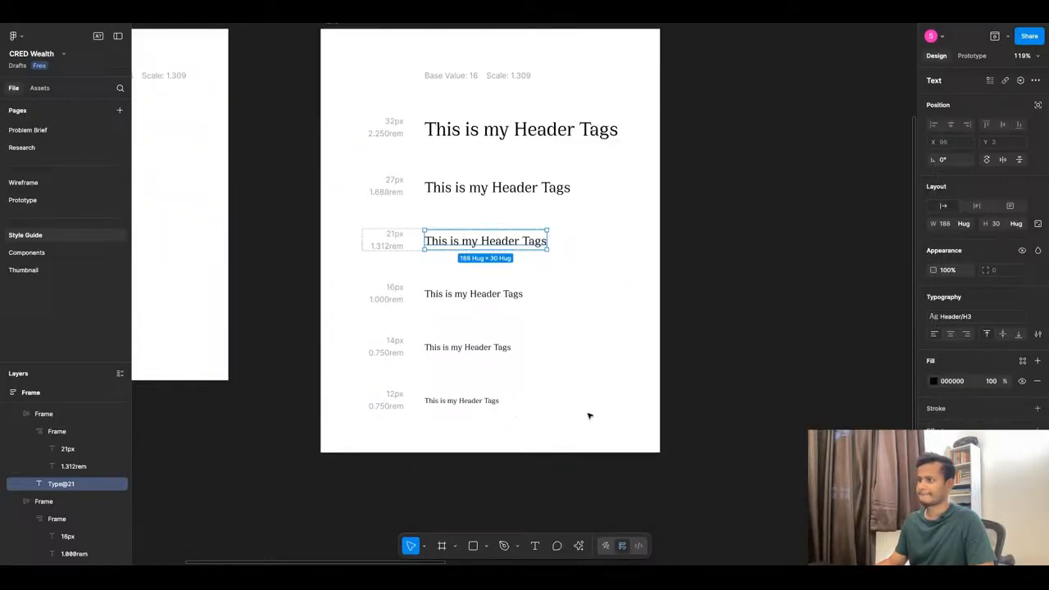
{"action": "left_click", "coordinate": [481, 293]}
{"action": "left_click", "coordinate": [1035, 298]}
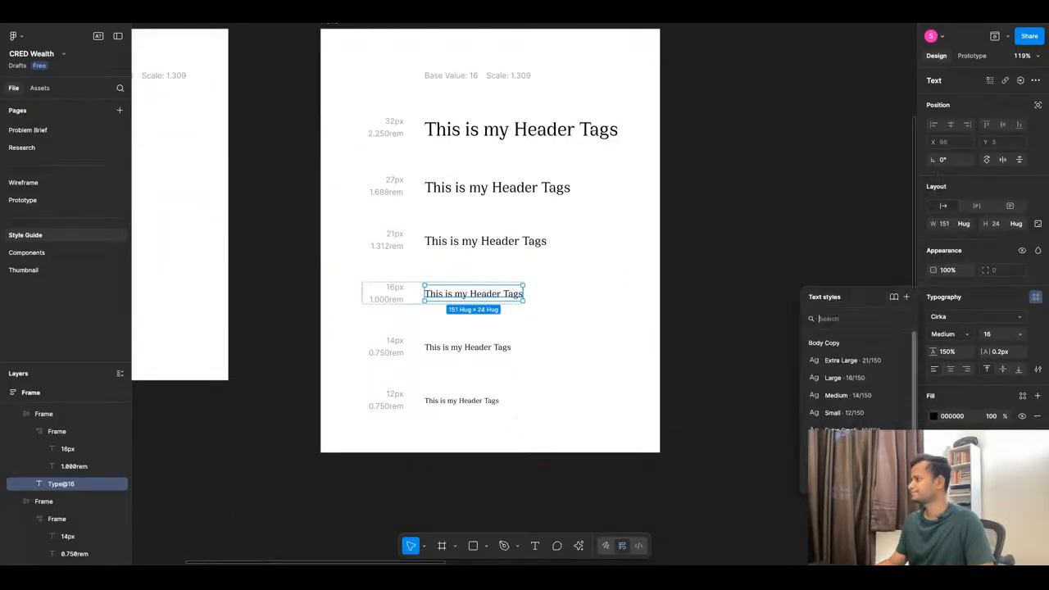
{"action": "left_click", "coordinate": [906, 297]}
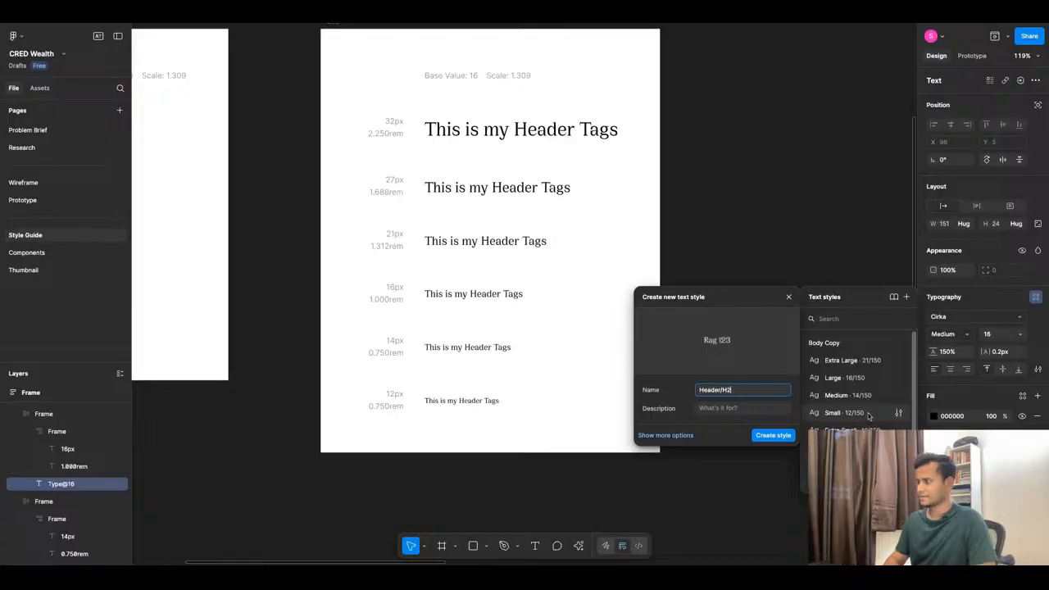
{"action": "key", "text": "BackSpace"}
{"action": "type", "text": "4"}
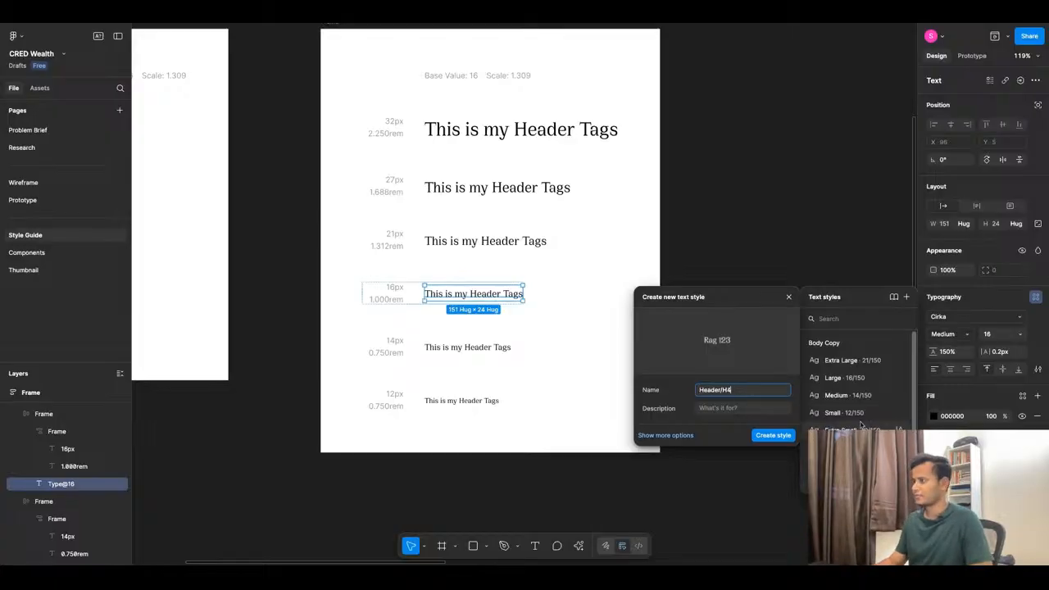
{"action": "left_click", "coordinate": [786, 435]}
Create text styles Header/H5 from the 14px line and Header/H6 from the 12px line.
{"action": "left_click", "coordinate": [475, 346]}
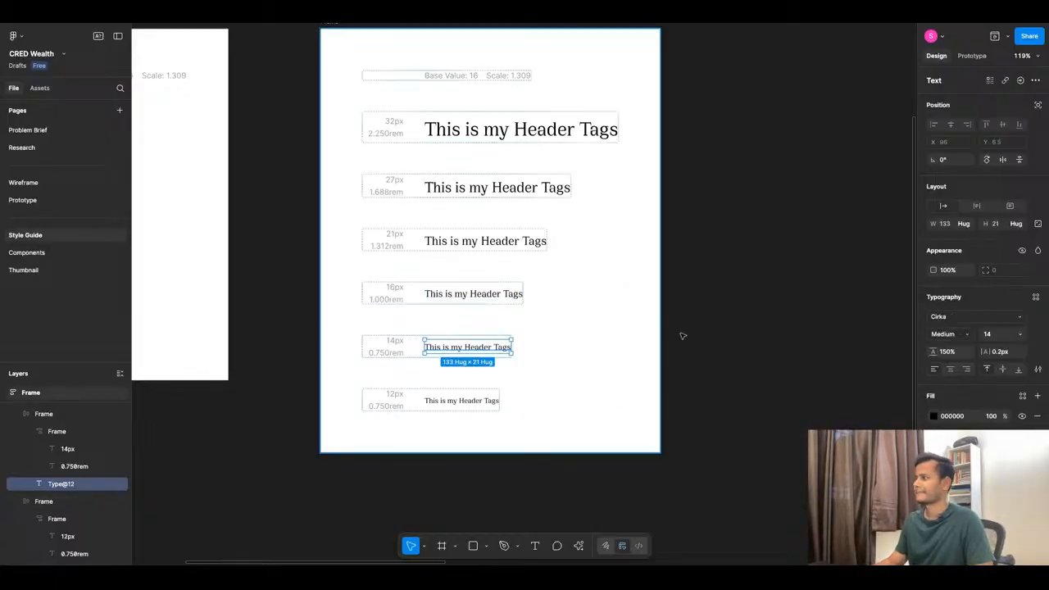
{"action": "left_click", "coordinate": [1036, 296]}
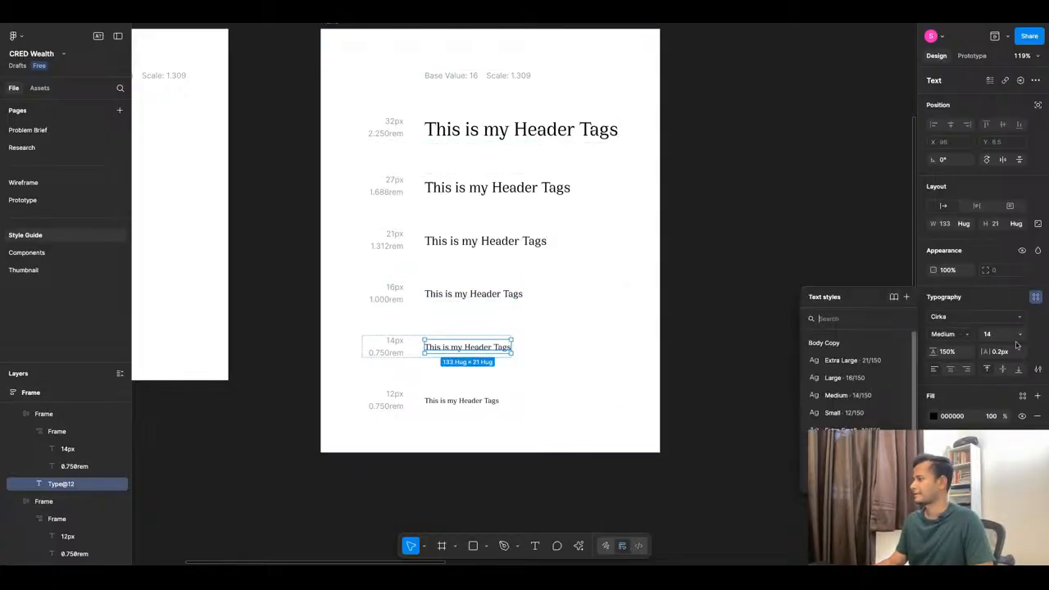
{"action": "left_click", "coordinate": [906, 297]}
{"action": "key", "text": "BackSpace"}
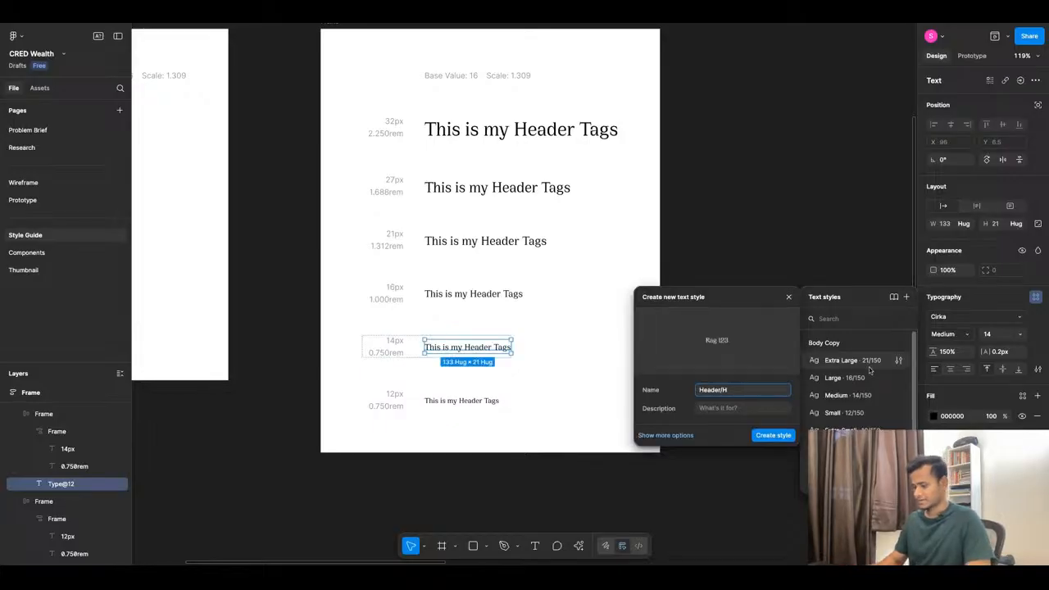
{"action": "type", "text": "5"}
{"action": "left_click", "coordinate": [770, 435]}
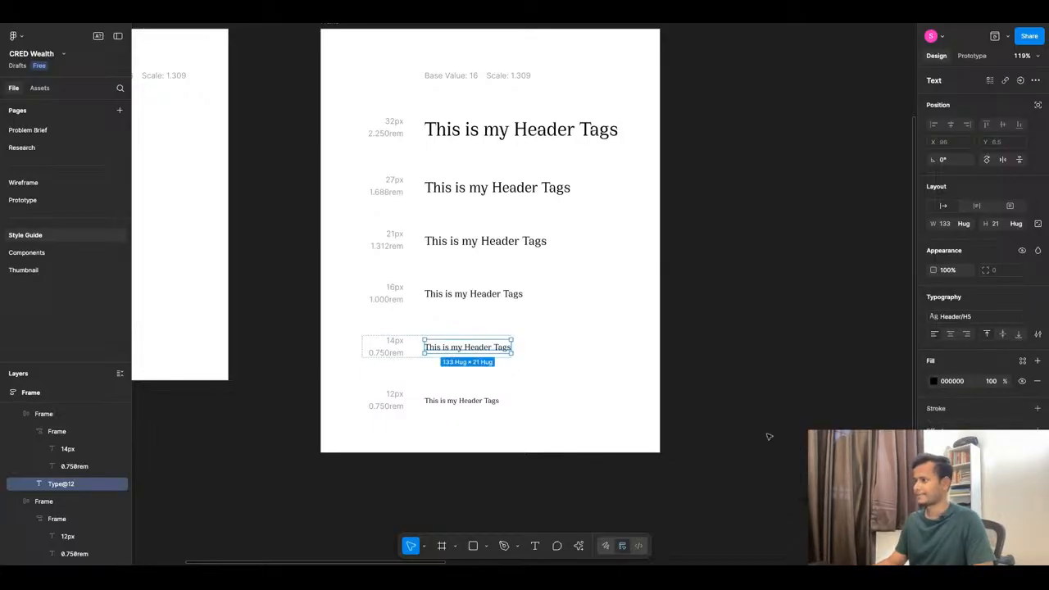
{"action": "left_click", "coordinate": [462, 401]}
{"action": "left_click", "coordinate": [1035, 296]}
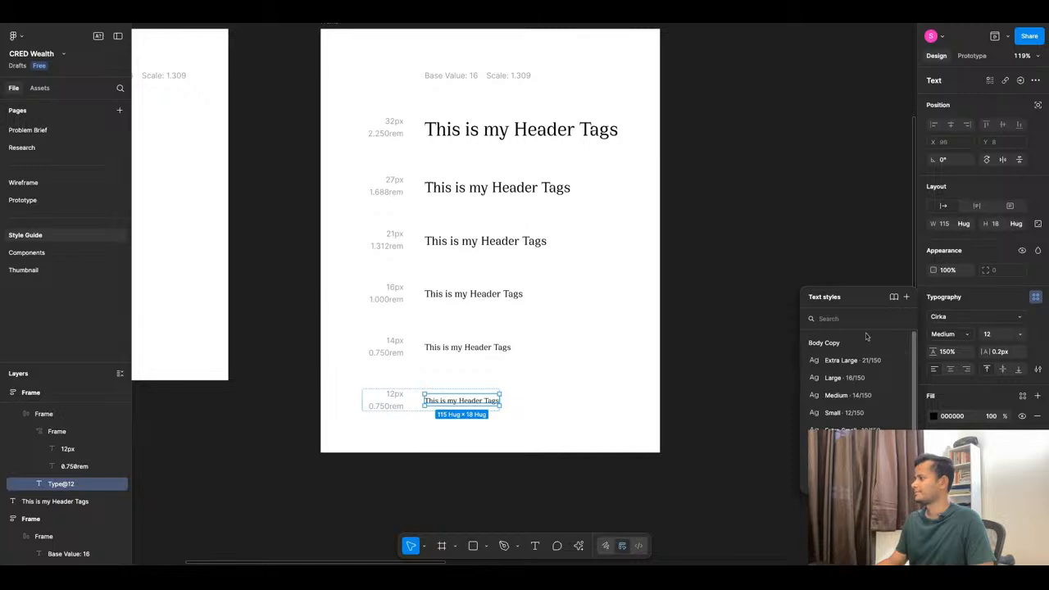
{"action": "left_click", "coordinate": [906, 298]}
{"action": "type", "text": "Header/H2"}
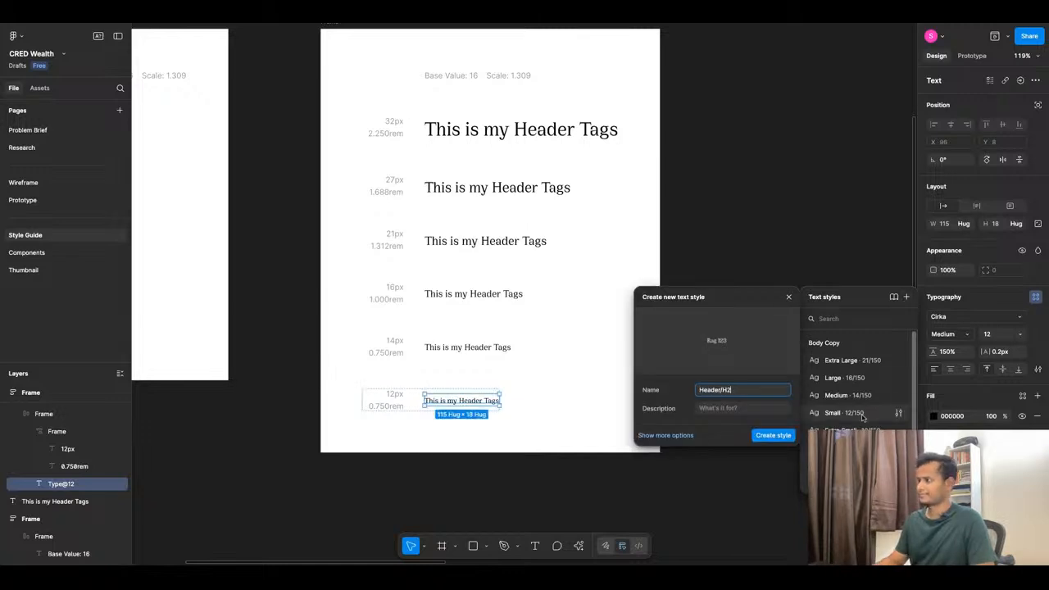
{"action": "left_click", "coordinate": [774, 435]}
Begin editing the 21px header row's size label.
{"action": "scroll", "coordinate": [411, 247], "scroll_direction": "up", "scroll_amount": 3}
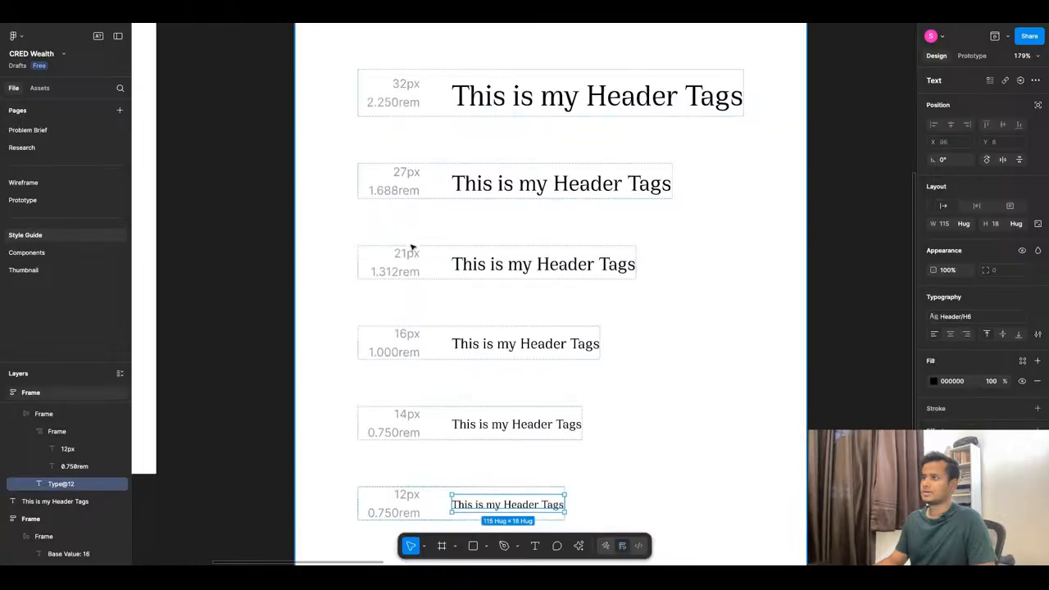
{"action": "left_click", "coordinate": [410, 250]}
{"action": "double_click", "coordinate": [490, 273]}
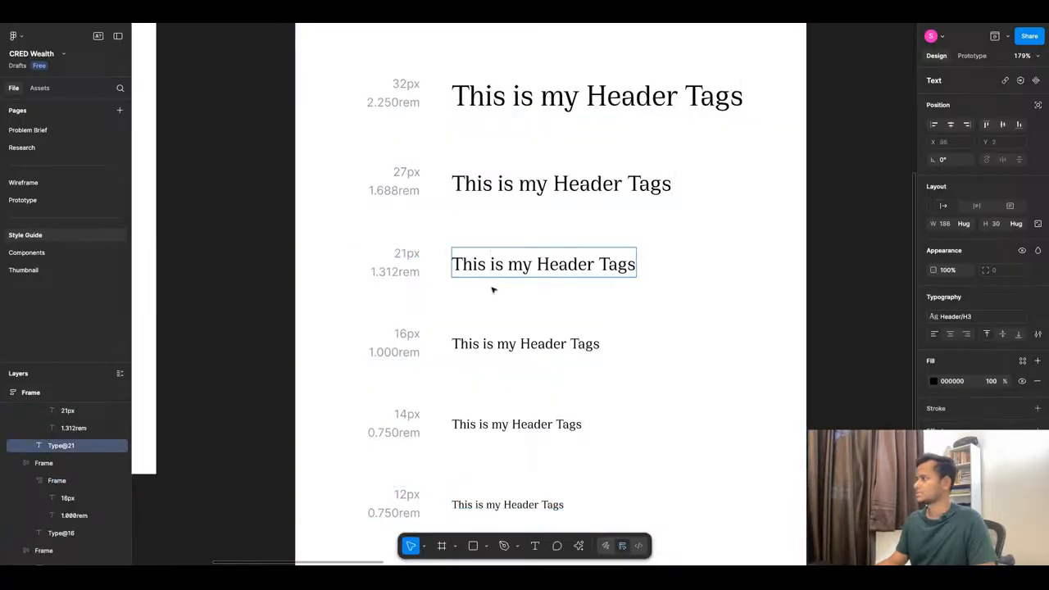
{"action": "key", "text": "Escape"}
{"action": "double_click", "coordinate": [407, 254]}
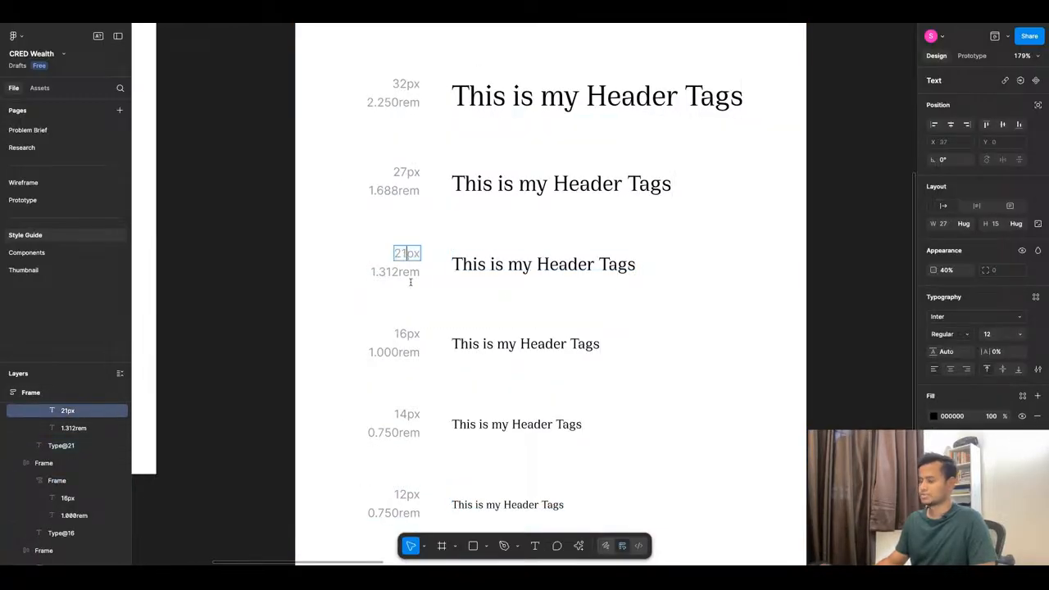
Relabel the 21px header row as 20px and the 27px row as 24px.
{"action": "type", "text": "0"}
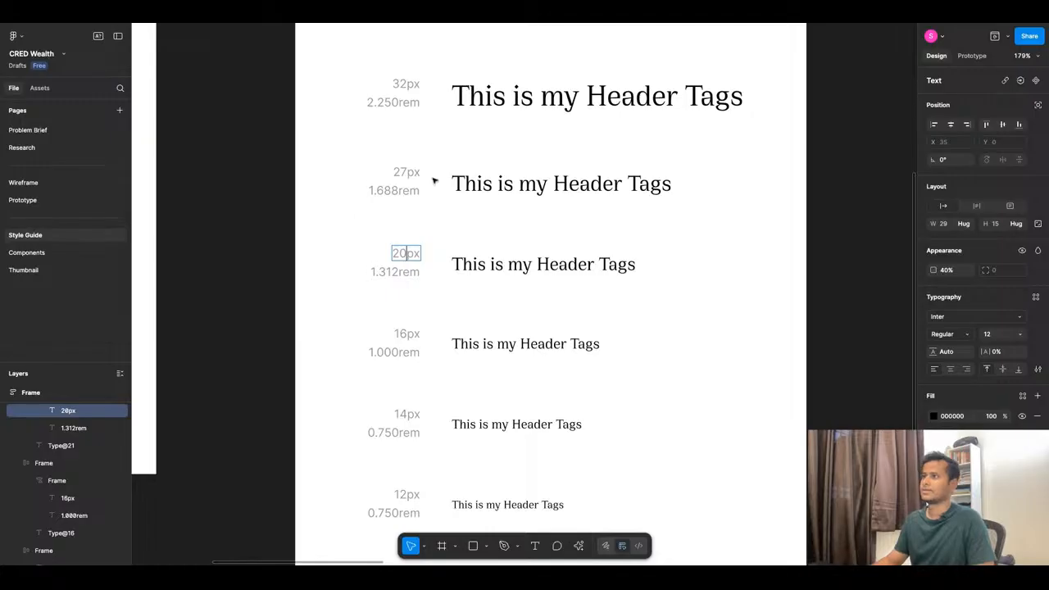
{"action": "double_click", "coordinate": [407, 172]}
{"action": "type", "text": "24"}
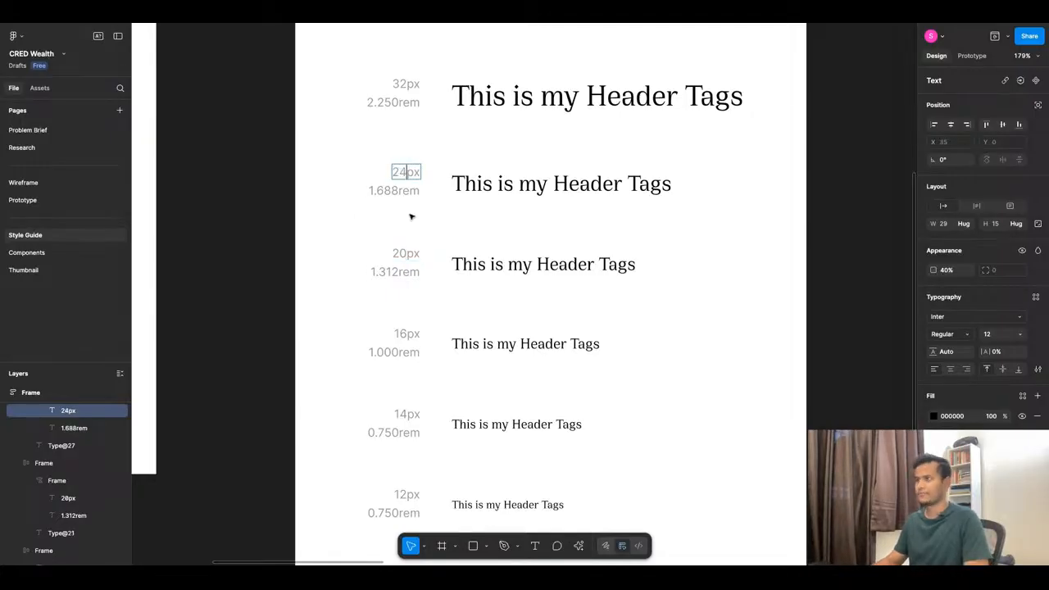
{"action": "key", "text": "Escape"}
{"action": "key", "text": "Escape"}
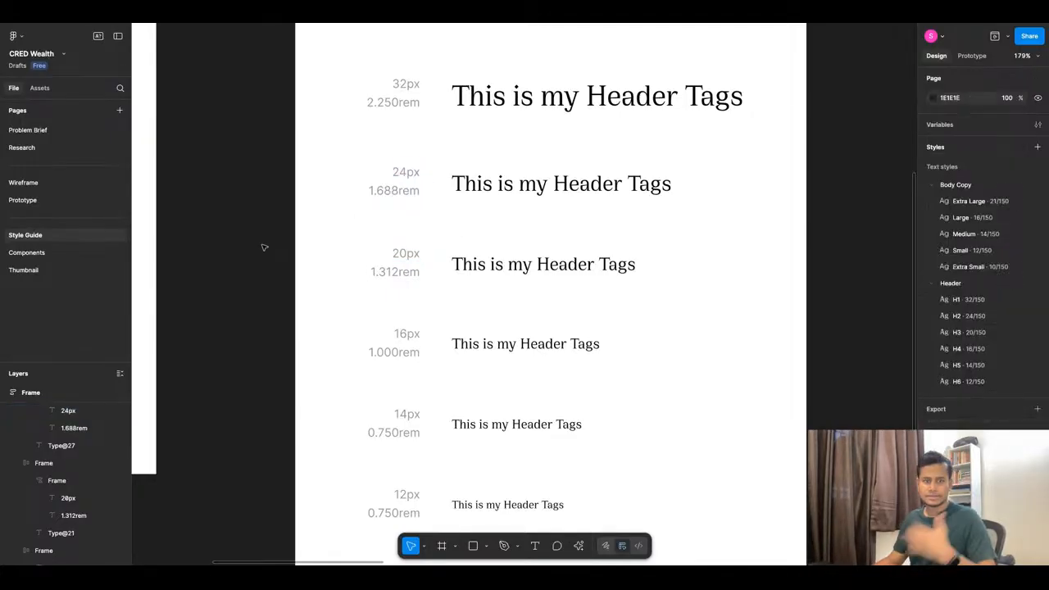
{"action": "scroll", "coordinate": [495, 255], "scroll_direction": "down", "scroll_amount": 10}
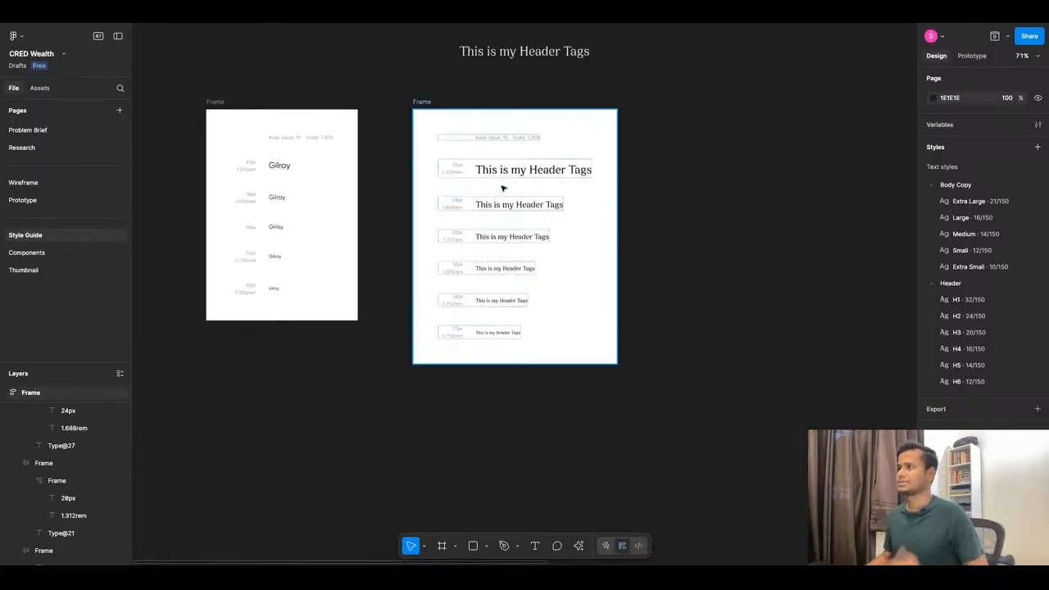
{"action": "scroll", "coordinate": [583, 272], "scroll_direction": "up", "scroll_amount": 5}
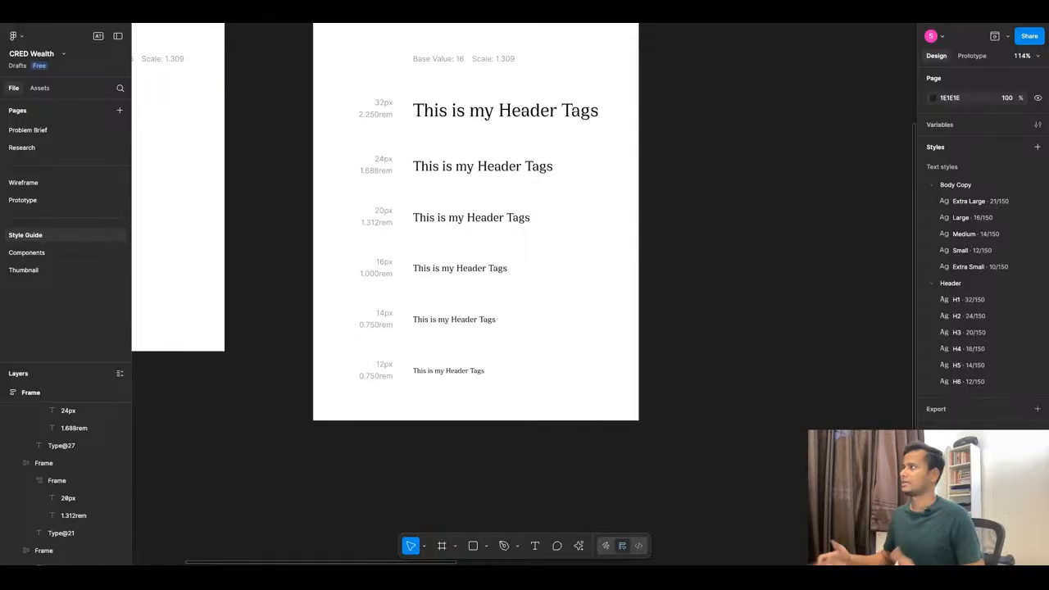
{"action": "scroll", "coordinate": [584, 272], "scroll_direction": "down", "scroll_amount": 6}
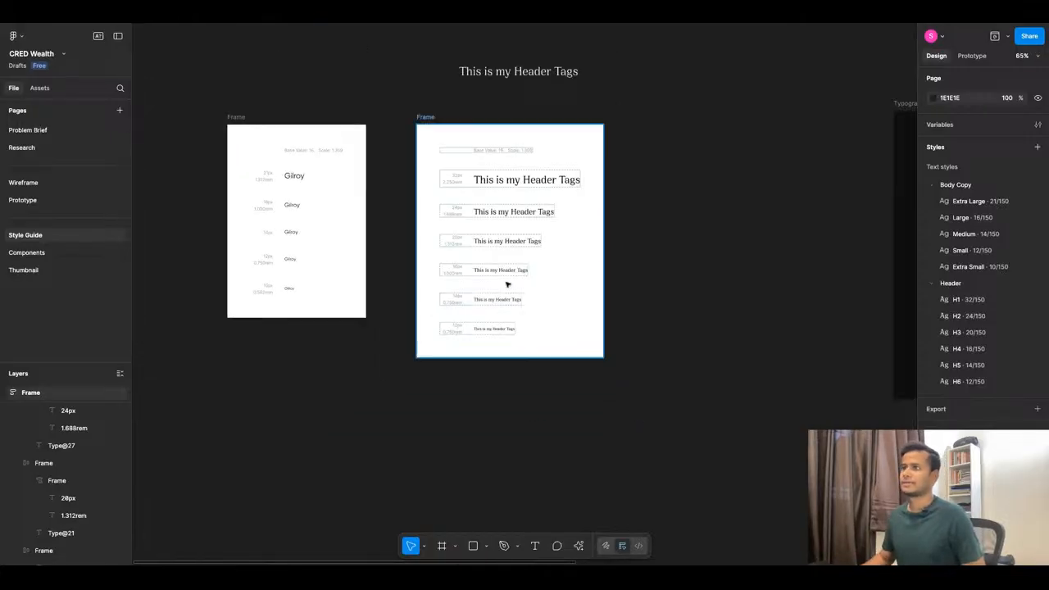
{"action": "scroll", "coordinate": [239, 176], "scroll_direction": "up", "scroll_amount": 8}
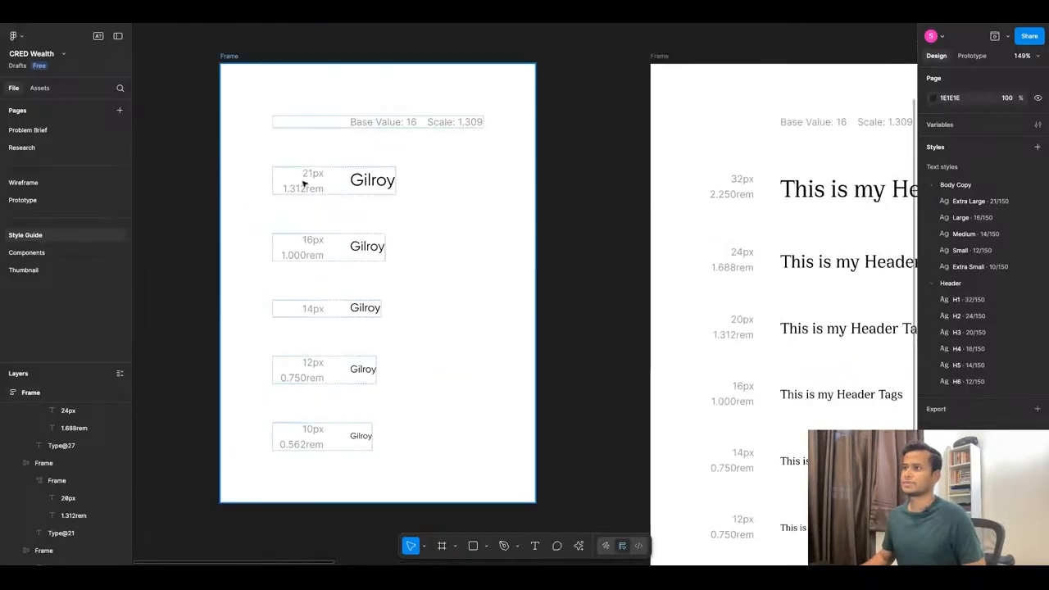
Change the Extra Large body text style's font size from 21 to 20.
{"action": "left_click", "coordinate": [375, 182]}
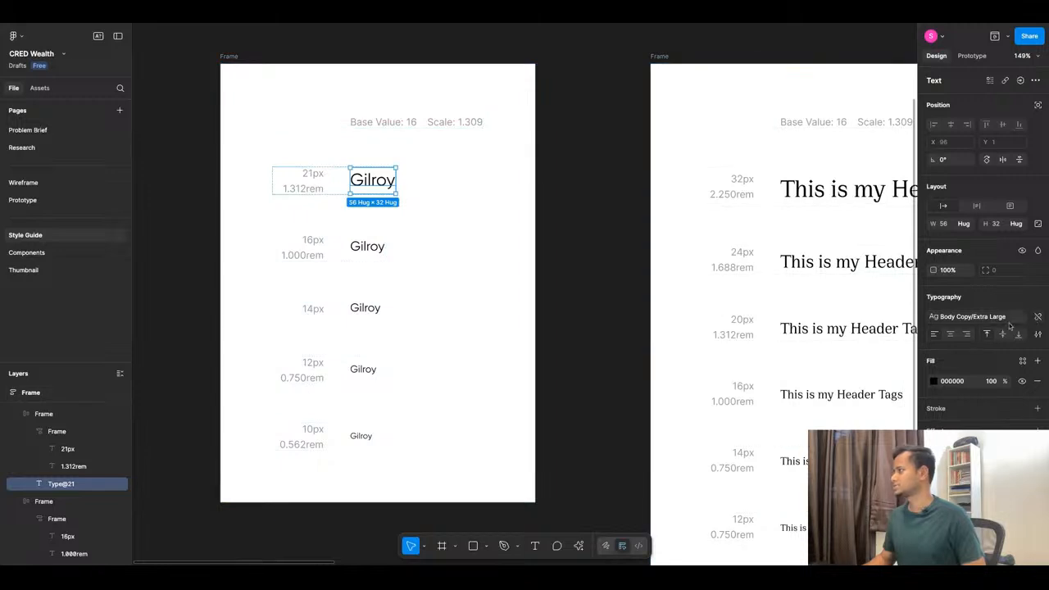
{"action": "left_click", "coordinate": [975, 316]}
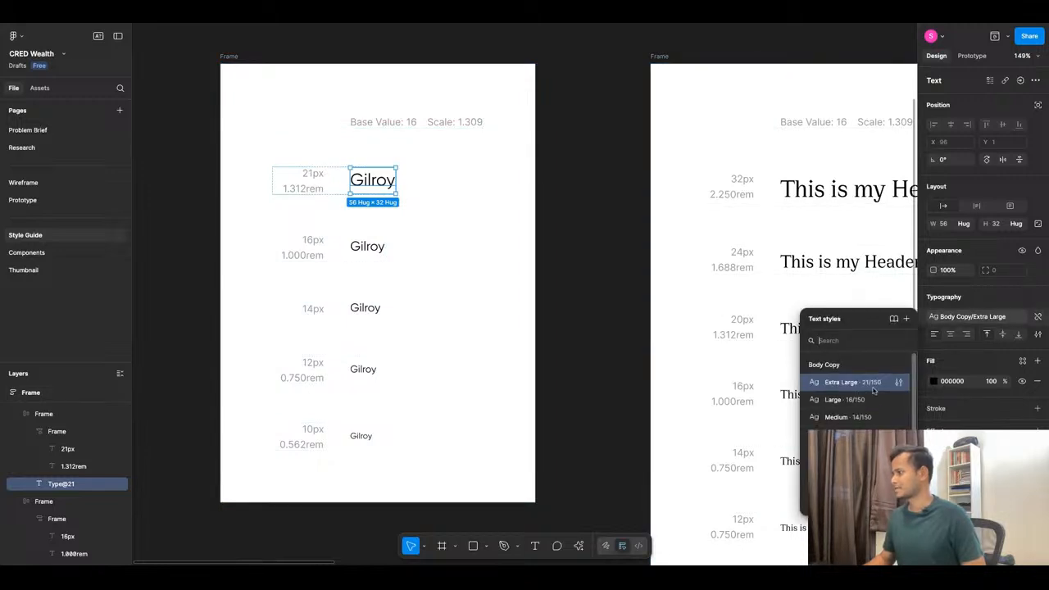
{"action": "left_click", "coordinate": [898, 384]}
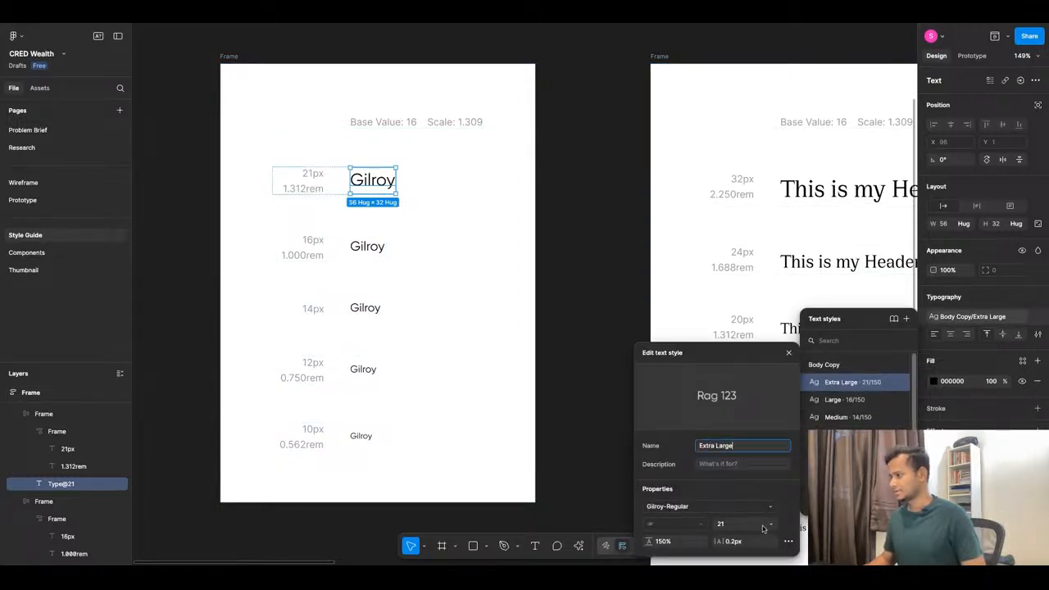
{"action": "left_click", "coordinate": [769, 524]}
{"action": "scroll", "coordinate": [756, 535], "scroll_direction": "down", "scroll_amount": 4}
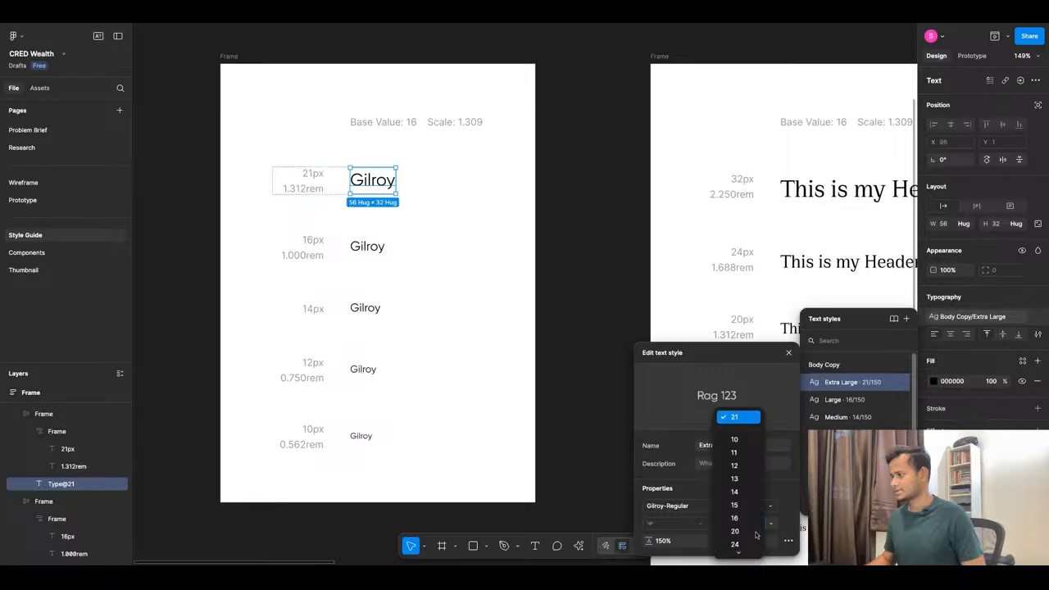
{"action": "left_click", "coordinate": [748, 449]}
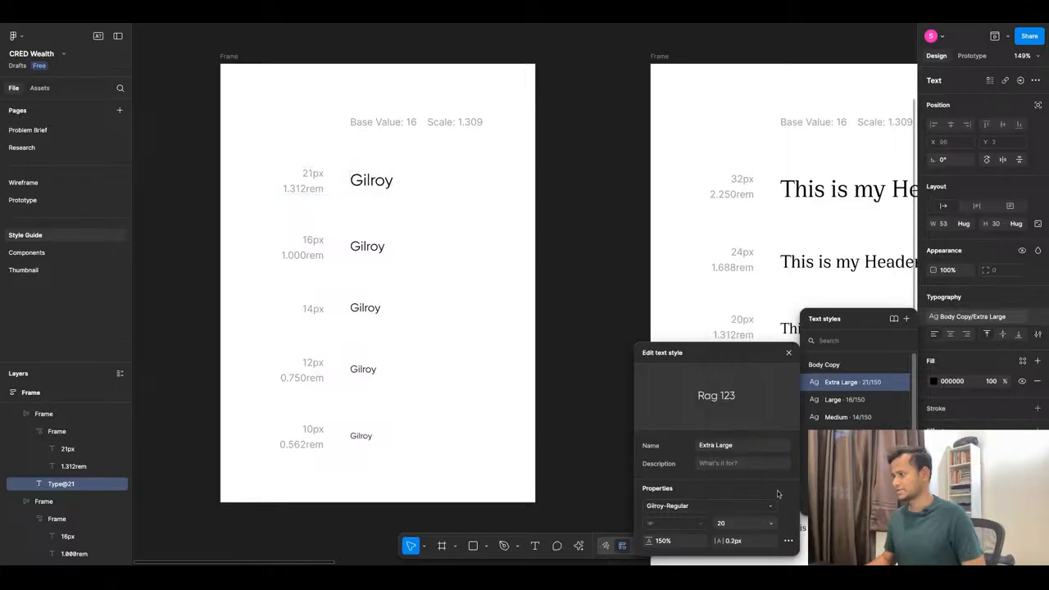
{"action": "left_click", "coordinate": [293, 227]}
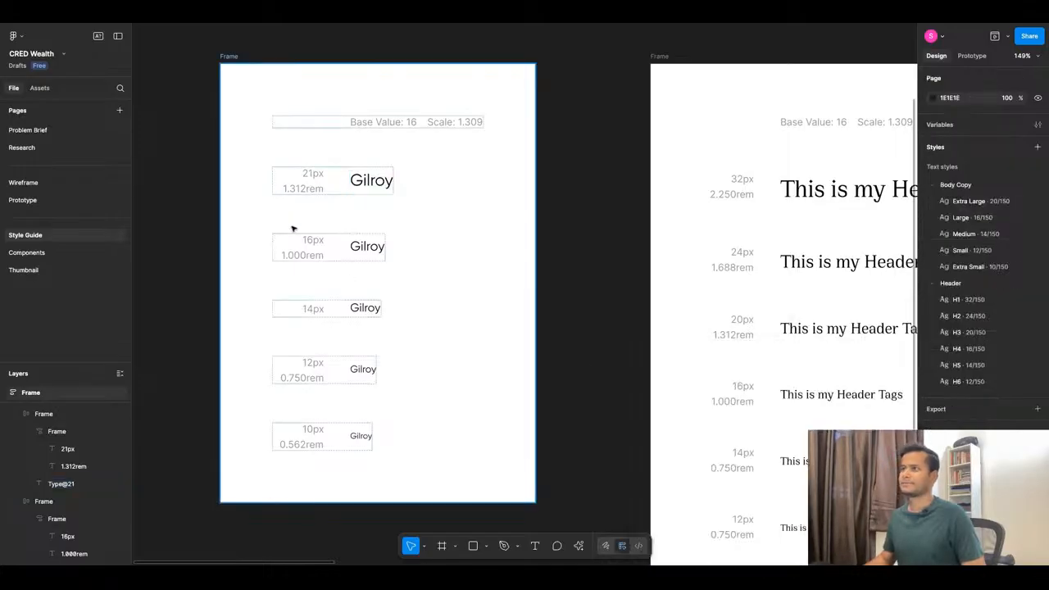
Edit the Gilroy row's 21px size label to read 20px.
{"action": "left_click", "coordinate": [312, 174]}
{"action": "double_click", "coordinate": [311, 174]}
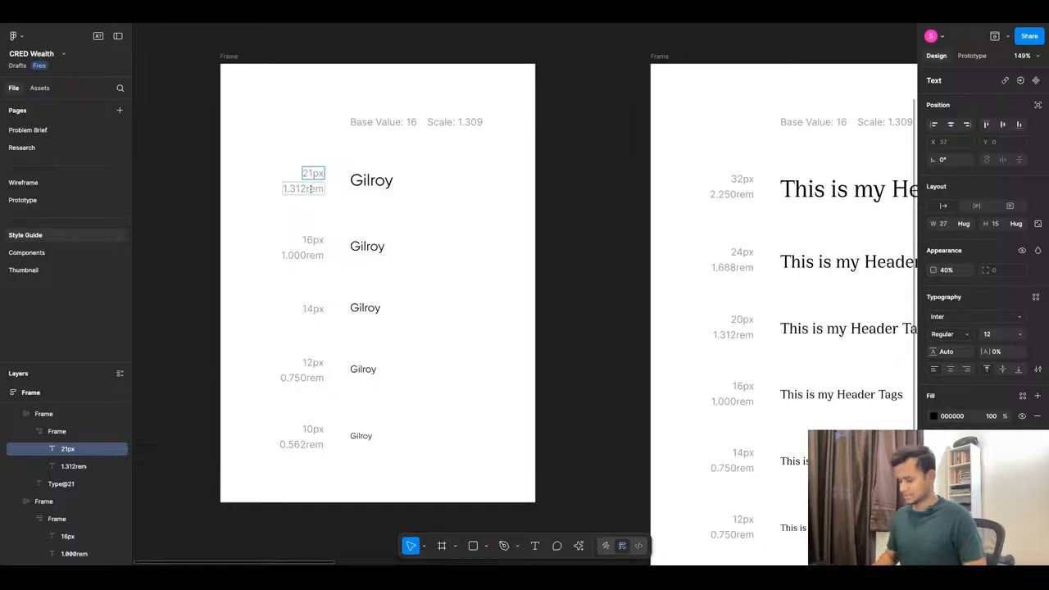
{"action": "key", "text": "BackSpace"}
{"action": "type", "text": "2"}
{"action": "key", "text": "BackSpace"}
{"action": "type", "text": "0"}
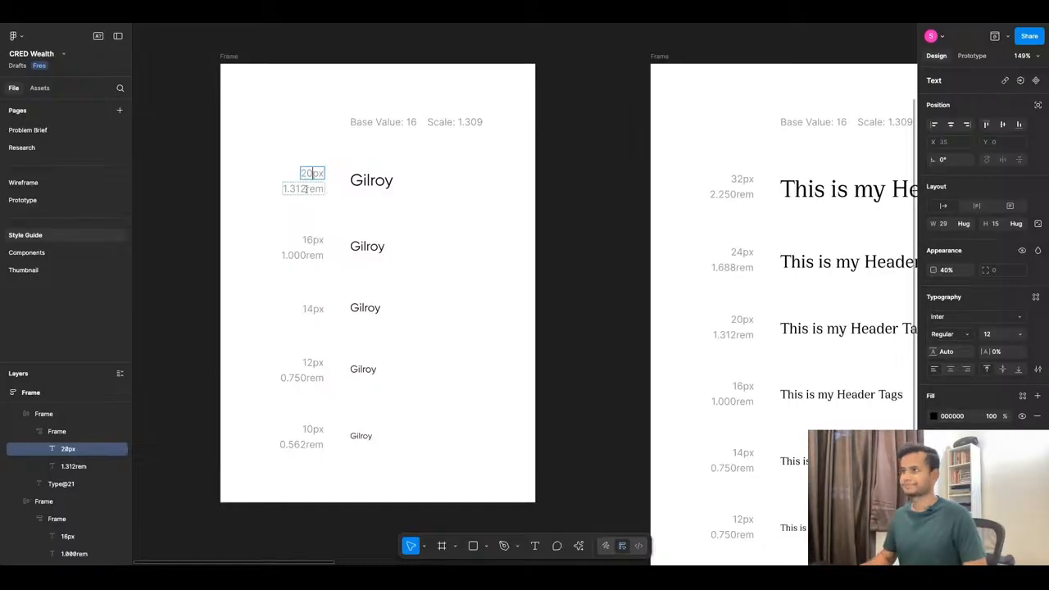
{"action": "key", "text": "Escape"}
{"action": "left_click", "coordinate": [591, 188]}
Delete the stray 'This is my Header Tags' text above the header frame.
{"action": "scroll", "coordinate": [456, 183], "scroll_direction": "down", "scroll_amount": 5}
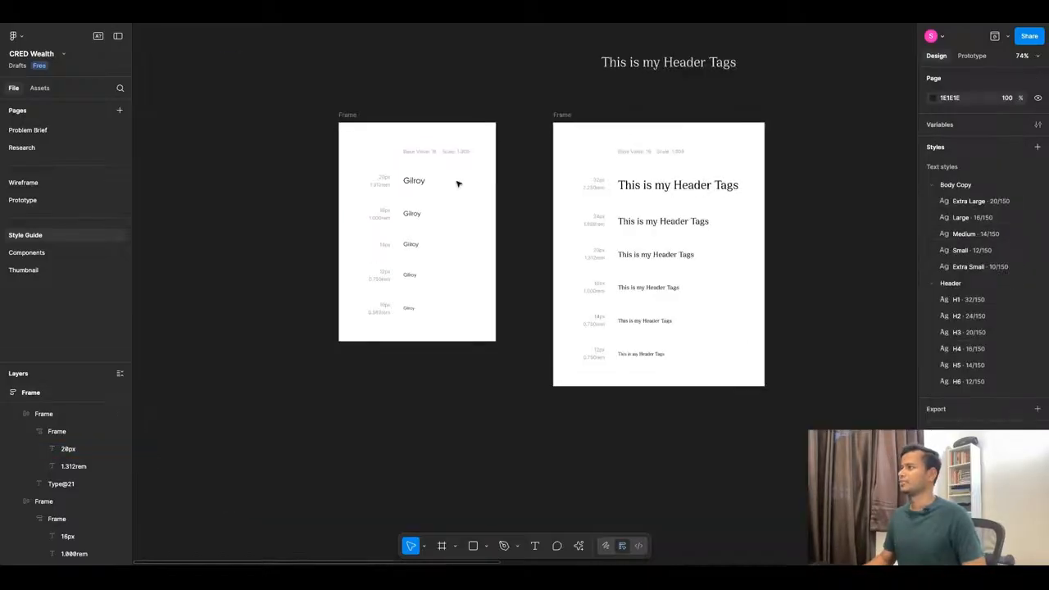
{"action": "scroll", "coordinate": [506, 292], "scroll_direction": "down", "scroll_amount": 8}
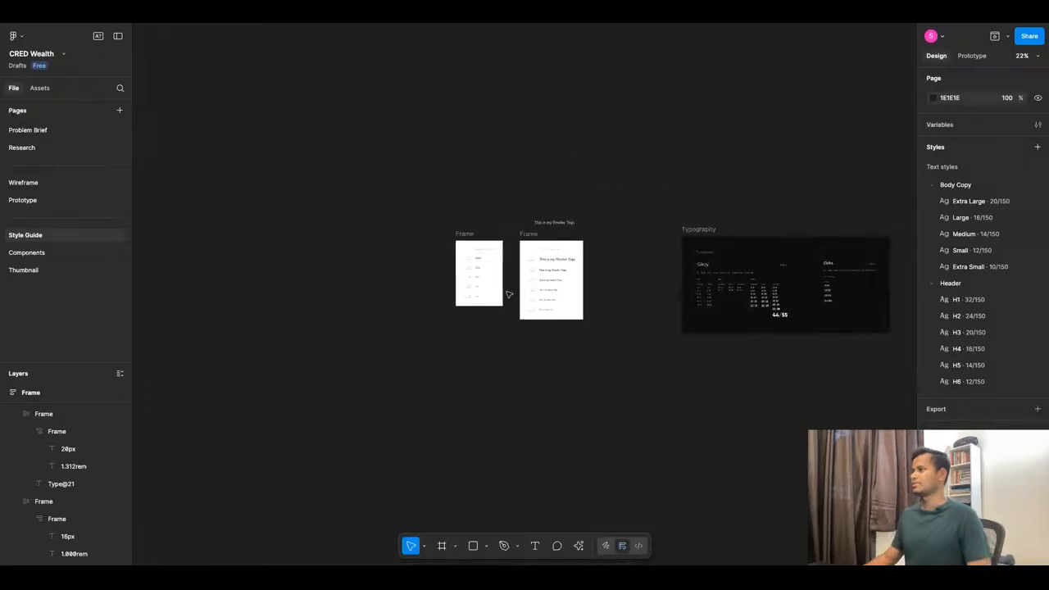
{"action": "scroll", "coordinate": [738, 286], "scroll_direction": "up", "scroll_amount": 10}
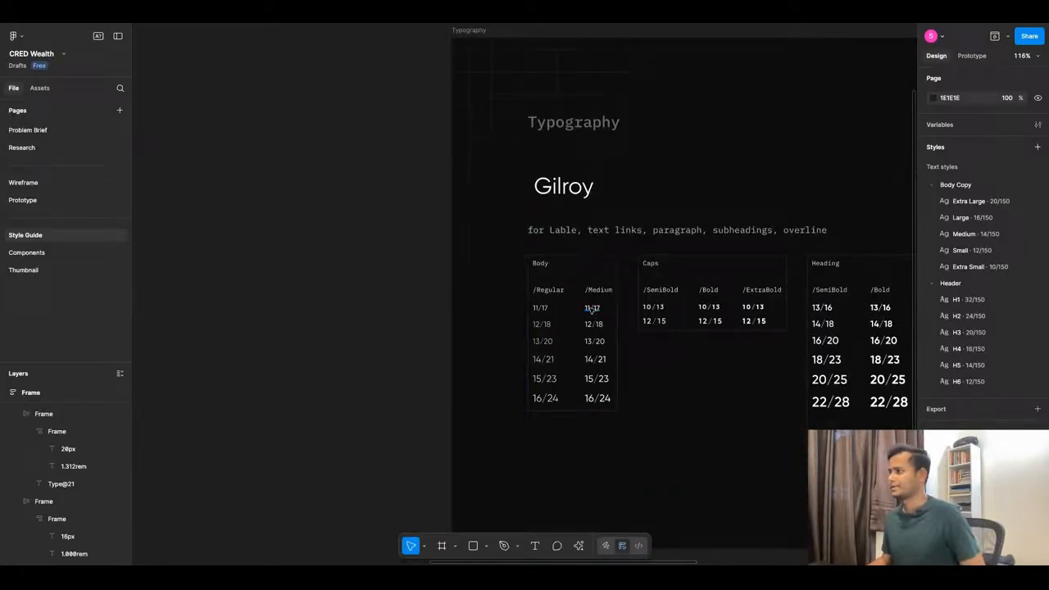
{"action": "scroll", "coordinate": [615, 316], "scroll_direction": "down", "scroll_amount": 8}
{"action": "scroll", "coordinate": [358, 269], "scroll_direction": "up", "scroll_amount": 8}
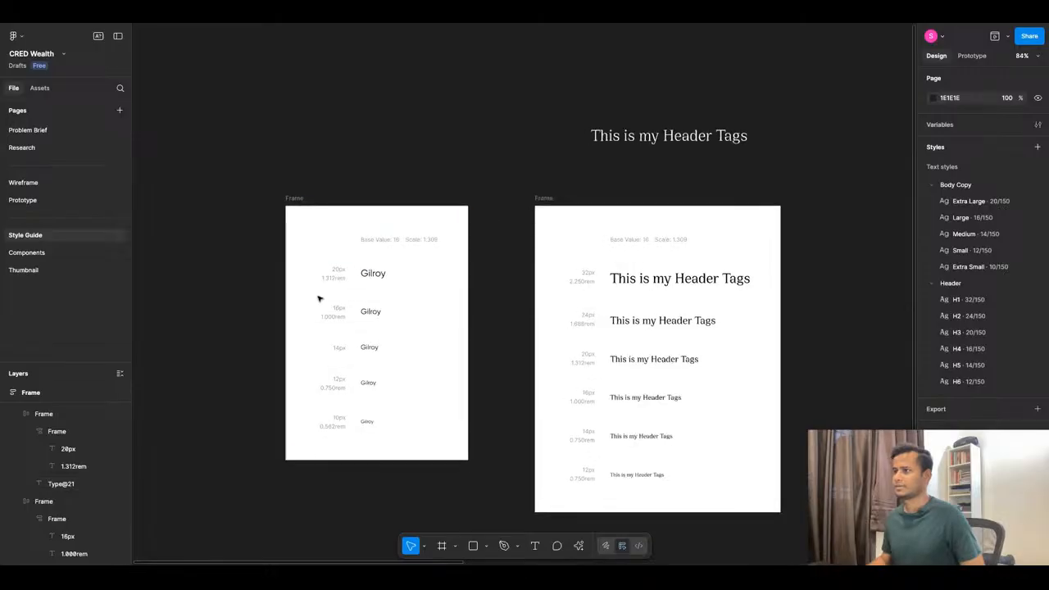
{"action": "scroll", "coordinate": [386, 284], "scroll_direction": "down", "scroll_amount": 8}
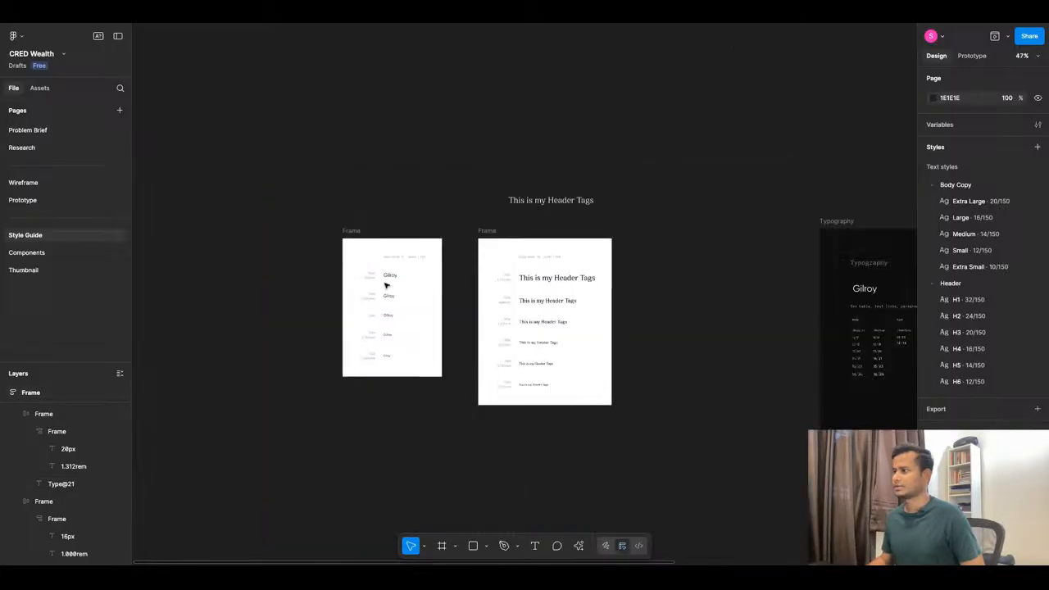
{"action": "scroll", "coordinate": [588, 297], "scroll_direction": "up", "scroll_amount": 6}
{"action": "scroll", "coordinate": [632, 319], "scroll_direction": "down", "scroll_amount": 6}
{"action": "scroll", "coordinate": [684, 276], "scroll_direction": "up", "scroll_amount": 8}
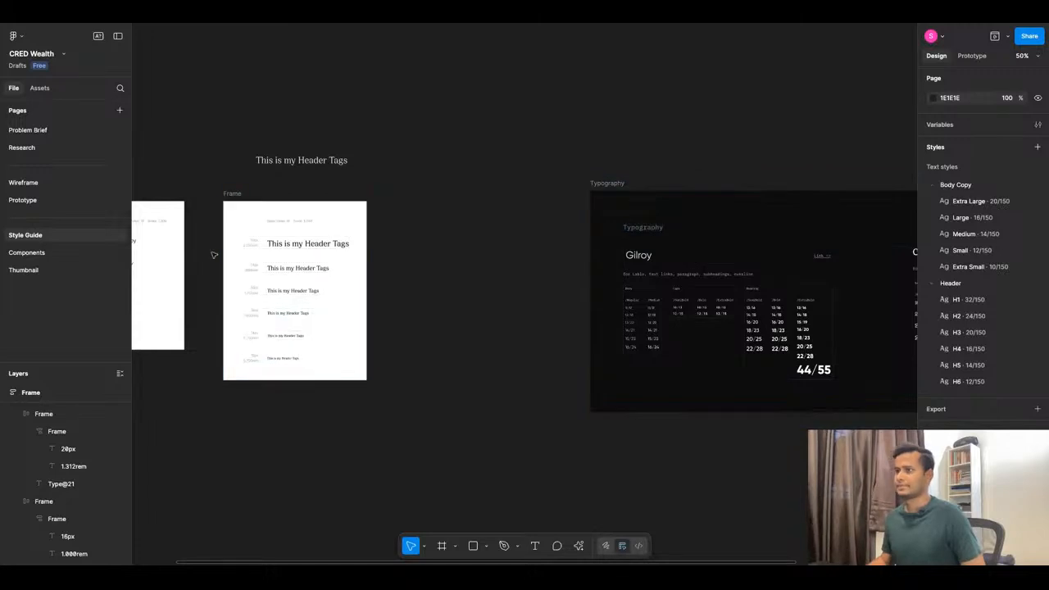
{"action": "scroll", "coordinate": [213, 253], "scroll_direction": "up", "scroll_amount": 5}
{"action": "scroll", "coordinate": [426, 215], "scroll_direction": "down", "scroll_amount": 6}
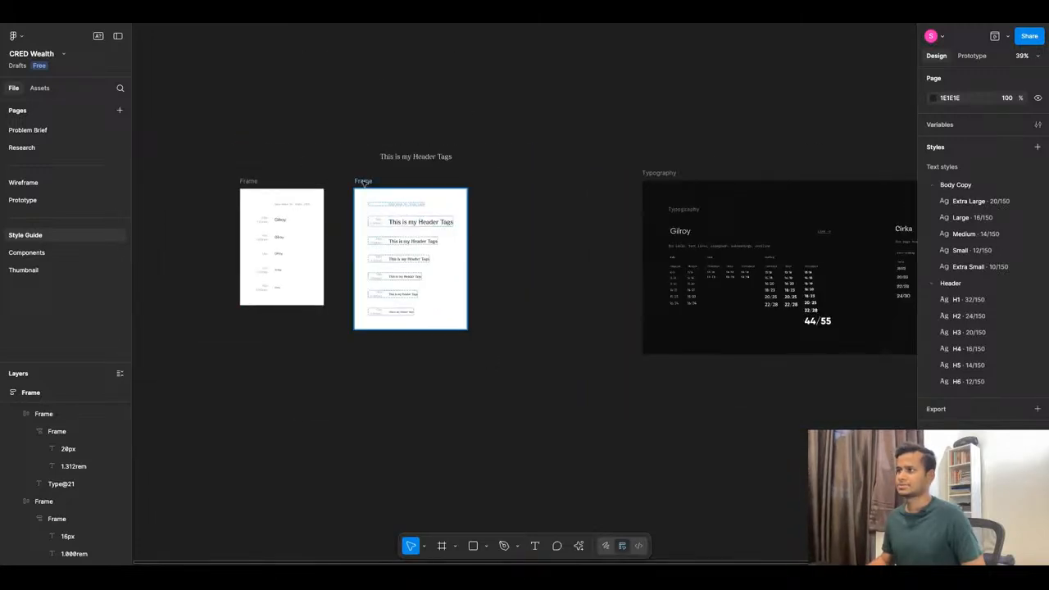
{"action": "left_click", "coordinate": [359, 185]}
{"action": "scroll", "coordinate": [712, 289], "scroll_direction": "up", "scroll_amount": 1}
{"action": "scroll", "coordinate": [711, 288], "scroll_direction": "up", "scroll_amount": 6}
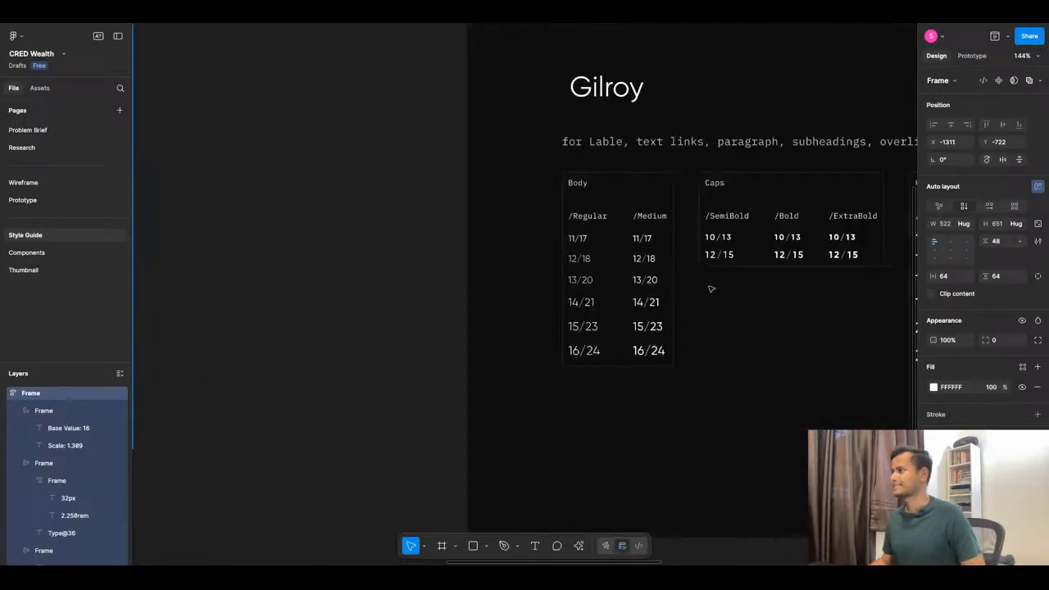
{"action": "scroll", "coordinate": [540, 289], "scroll_direction": "down", "scroll_amount": 6}
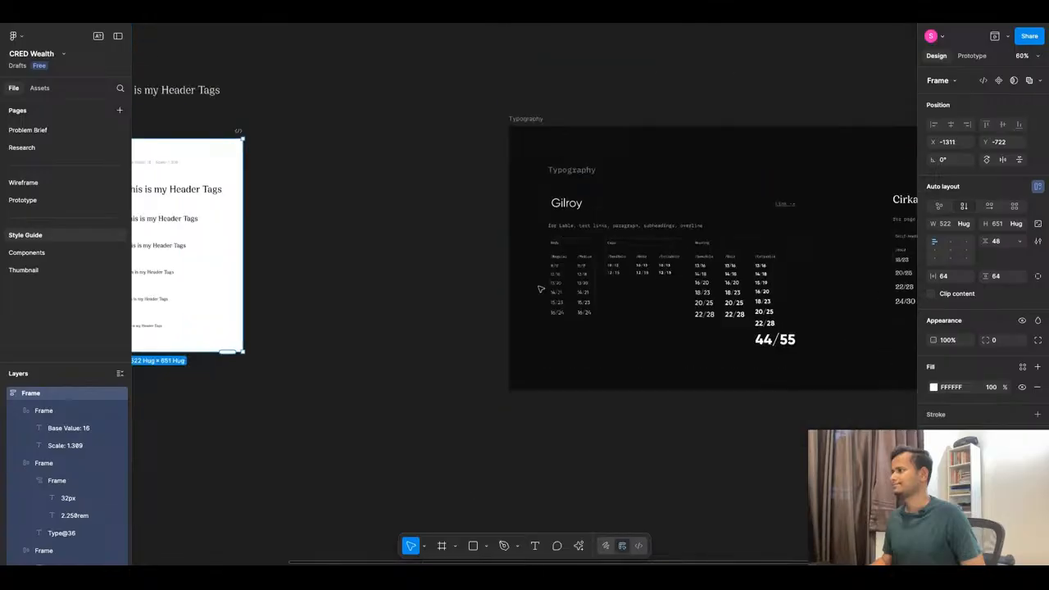
{"action": "scroll", "coordinate": [538, 288], "scroll_direction": "up", "scroll_amount": 3}
{"action": "scroll", "coordinate": [750, 284], "scroll_direction": "down", "scroll_amount": 2}
{"action": "scroll", "coordinate": [558, 260], "scroll_direction": "down", "scroll_amount": 1}
{"action": "scroll", "coordinate": [491, 257], "scroll_direction": "up", "scroll_amount": 6}
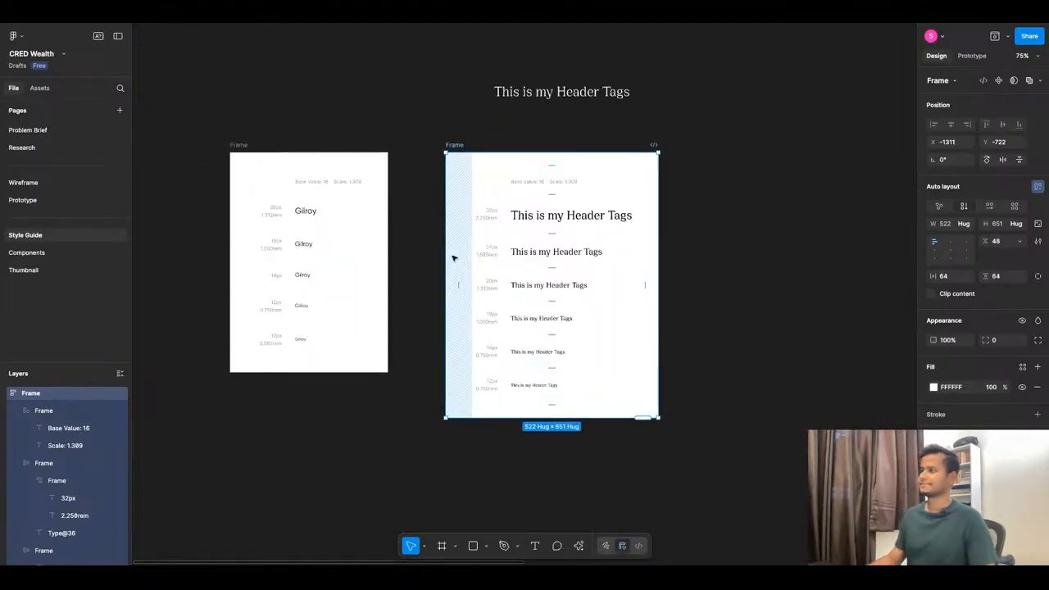
{"action": "scroll", "coordinate": [512, 231], "scroll_direction": "down", "scroll_amount": 4}
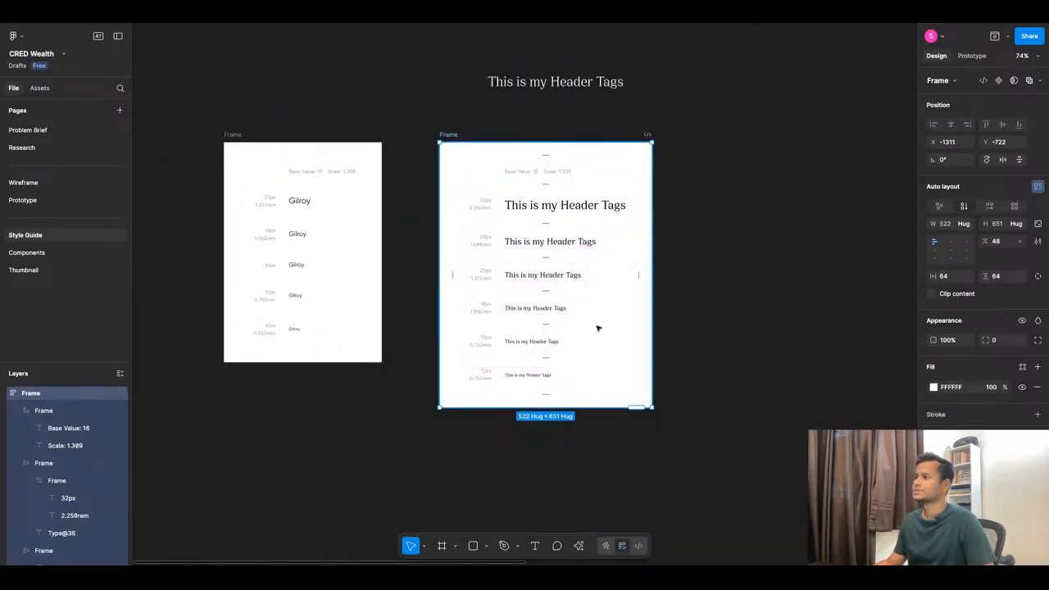
{"action": "scroll", "coordinate": [520, 321], "scroll_direction": "down", "scroll_amount": 3}
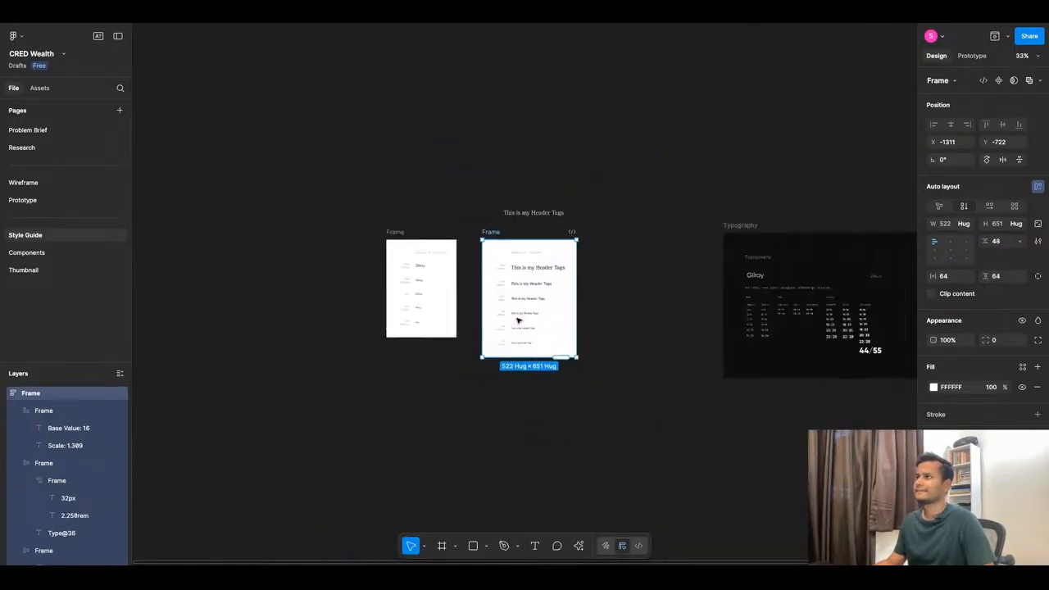
{"action": "left_click", "coordinate": [545, 213]}
{"action": "key", "text": "Delete"}
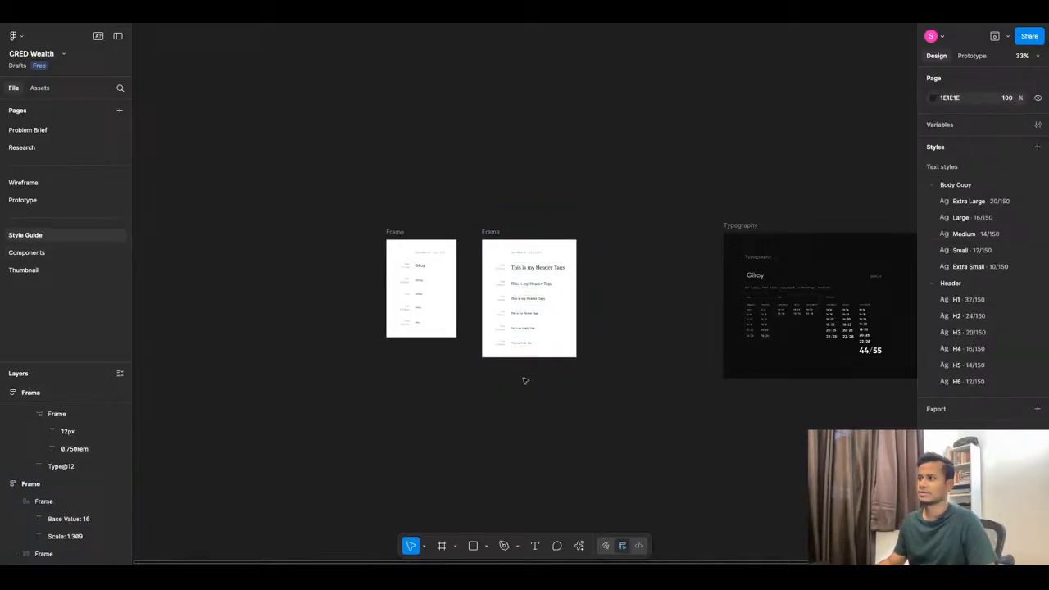
{"action": "scroll", "coordinate": [524, 379], "scroll_direction": "up", "scroll_amount": 10}
Copy all colour frames from the neoPOP kit's Color page into the Style Guide page.
{"action": "left_click", "coordinate": [385, 22]}
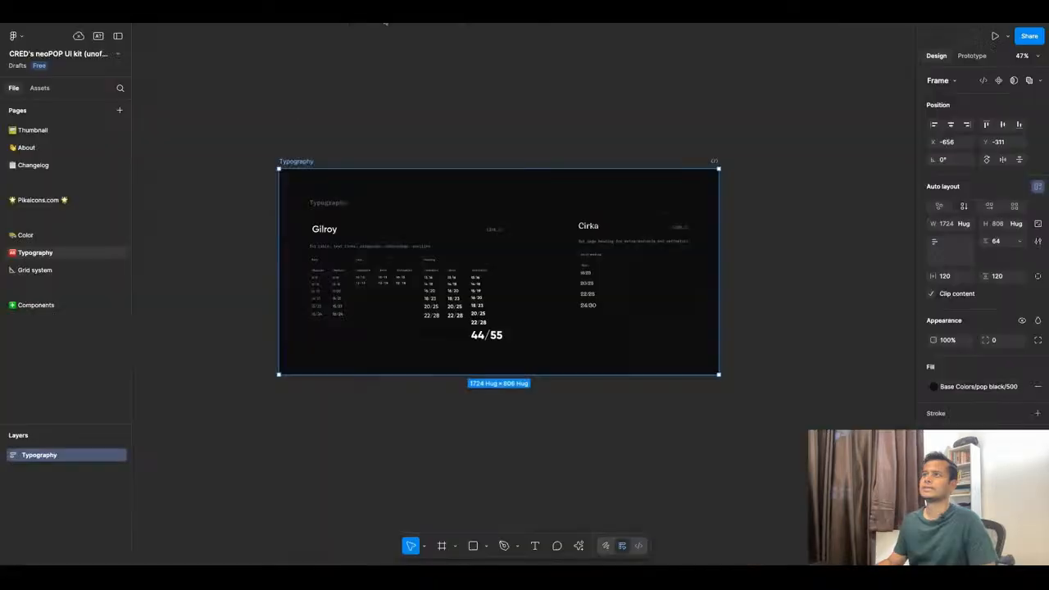
{"action": "scroll", "coordinate": [615, 341], "scroll_direction": "down", "scroll_amount": 5}
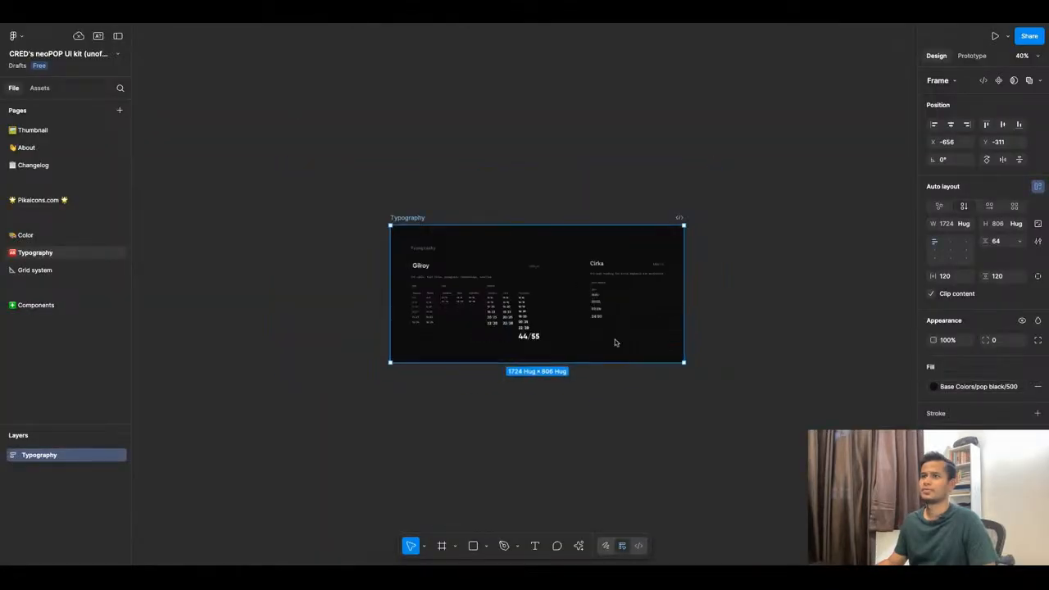
{"action": "left_click", "coordinate": [42, 235]}
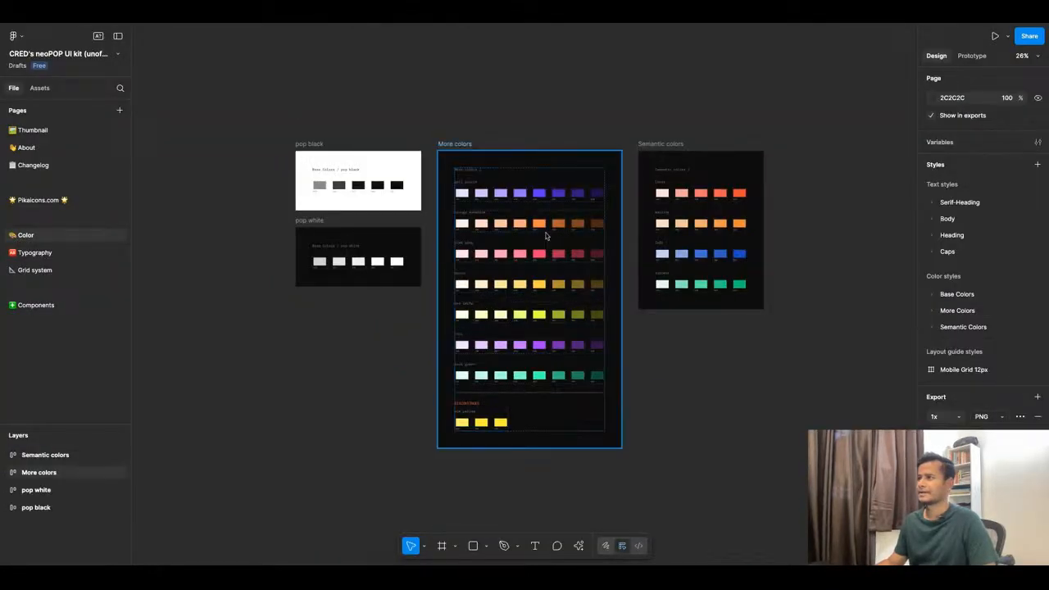
{"action": "scroll", "coordinate": [544, 233], "scroll_direction": "down", "scroll_amount": 2}
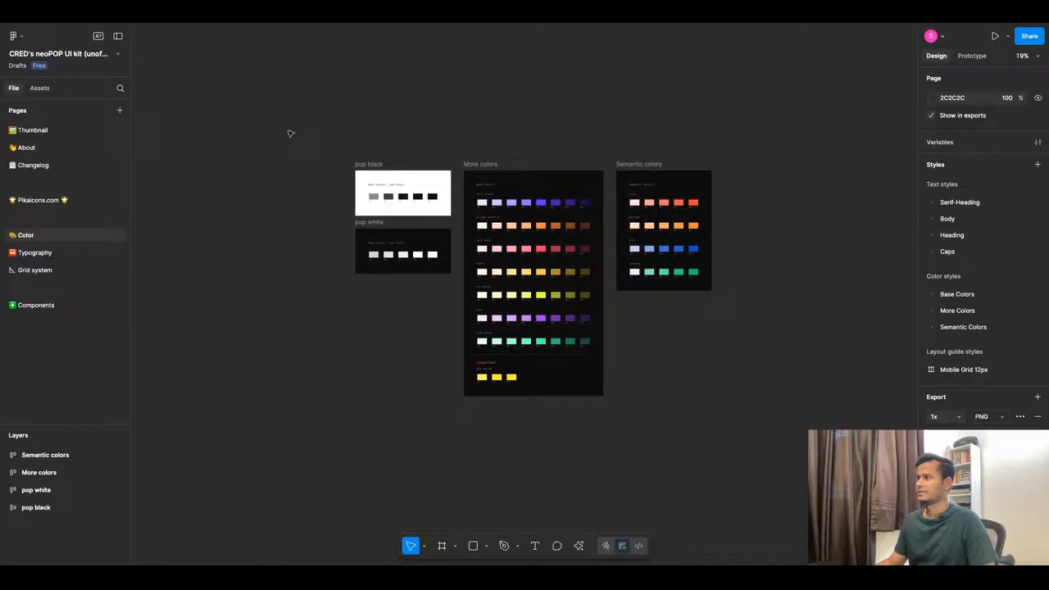
{"action": "key", "text": "ctrl+a"}
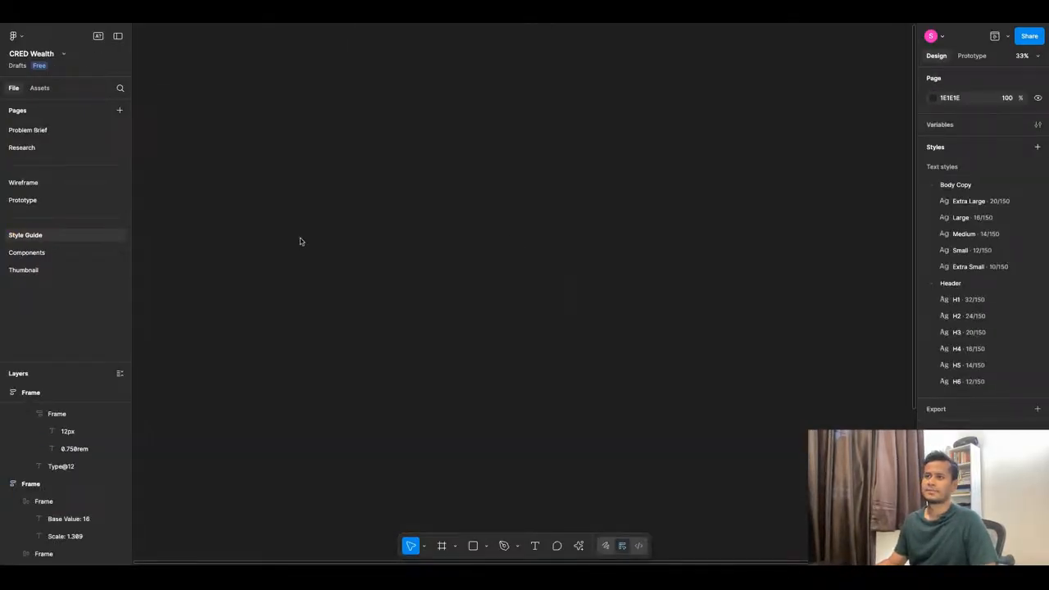
{"action": "key", "text": "ctrl+v"}
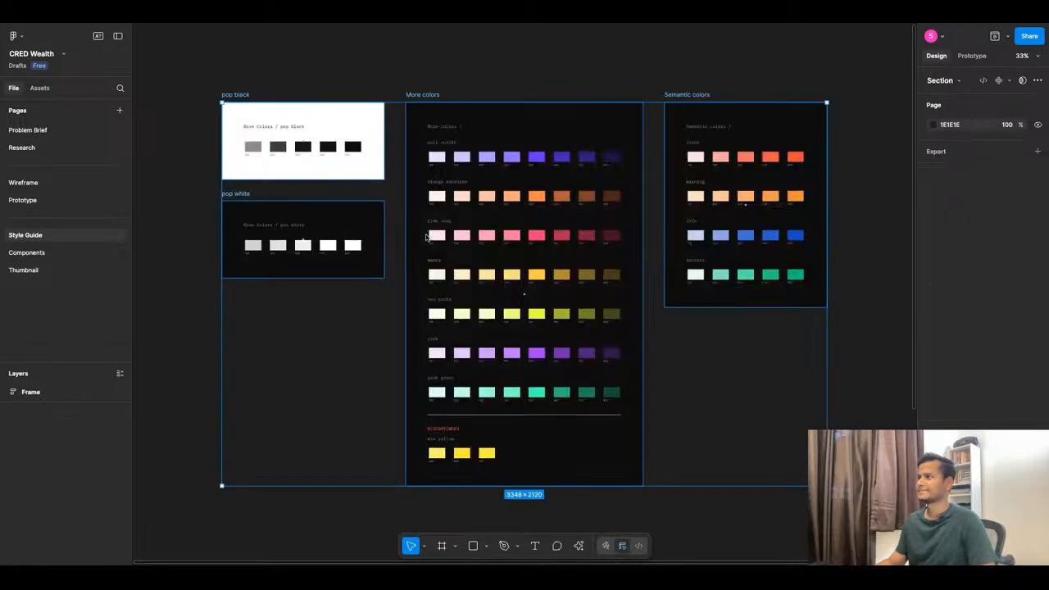
{"action": "scroll", "coordinate": [554, 249], "scroll_direction": "down", "scroll_amount": 5}
{"action": "left_click", "coordinate": [327, 306]}
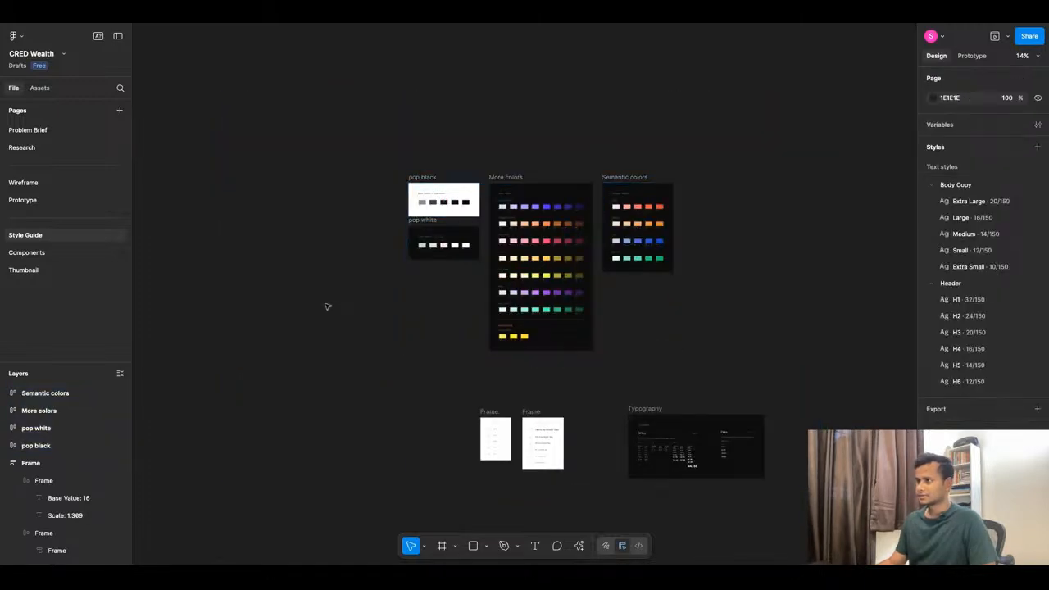
{"action": "scroll", "coordinate": [444, 186], "scroll_direction": "up", "scroll_amount": 10}
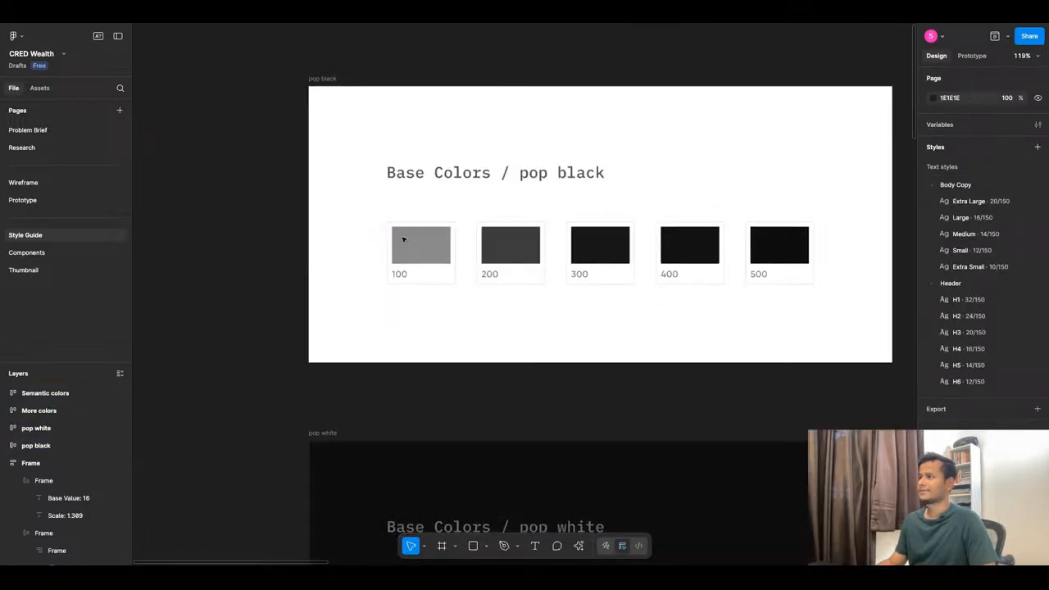
Save the pop black 100 swatch's 8A8A8A fill as colour style Base Colors/Pop Black/100.
{"action": "scroll", "coordinate": [402, 238], "scroll_direction": "down", "scroll_amount": 4}
{"action": "left_click", "coordinate": [548, 215]}
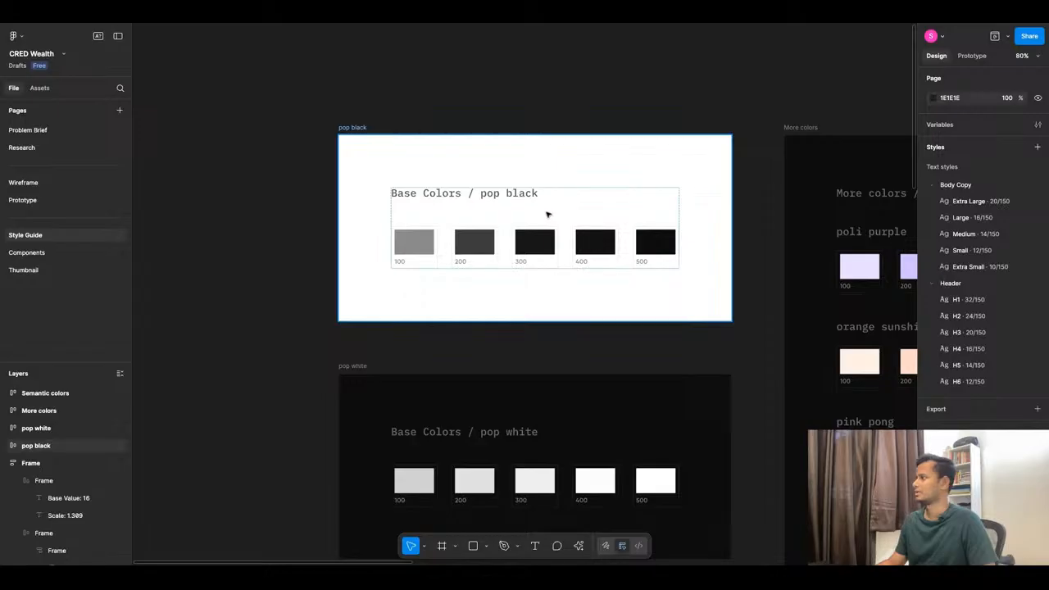
{"action": "left_click", "coordinate": [434, 244]}
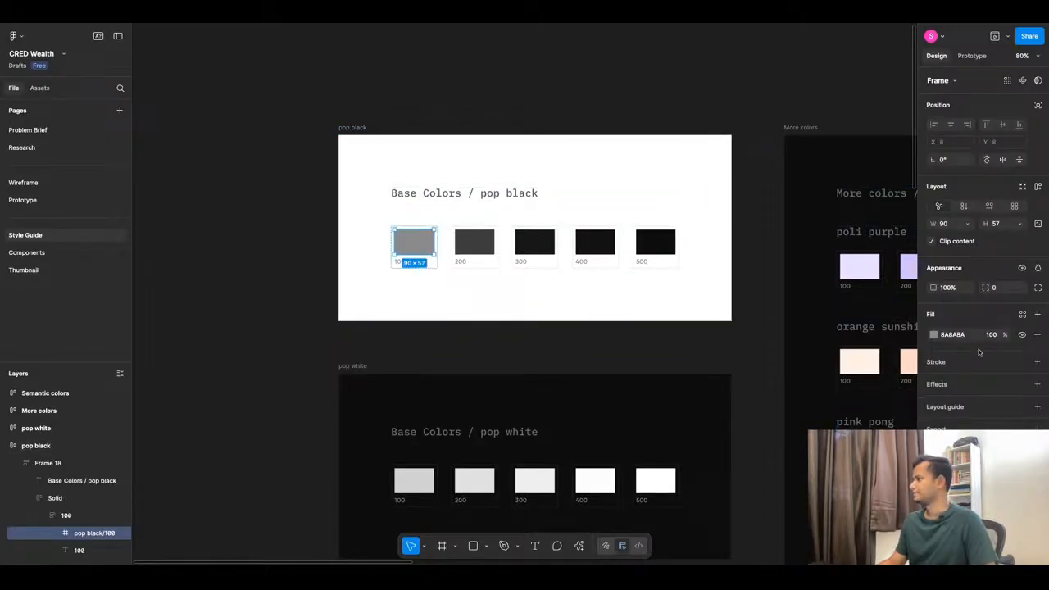
{"action": "left_click", "coordinate": [1021, 314]}
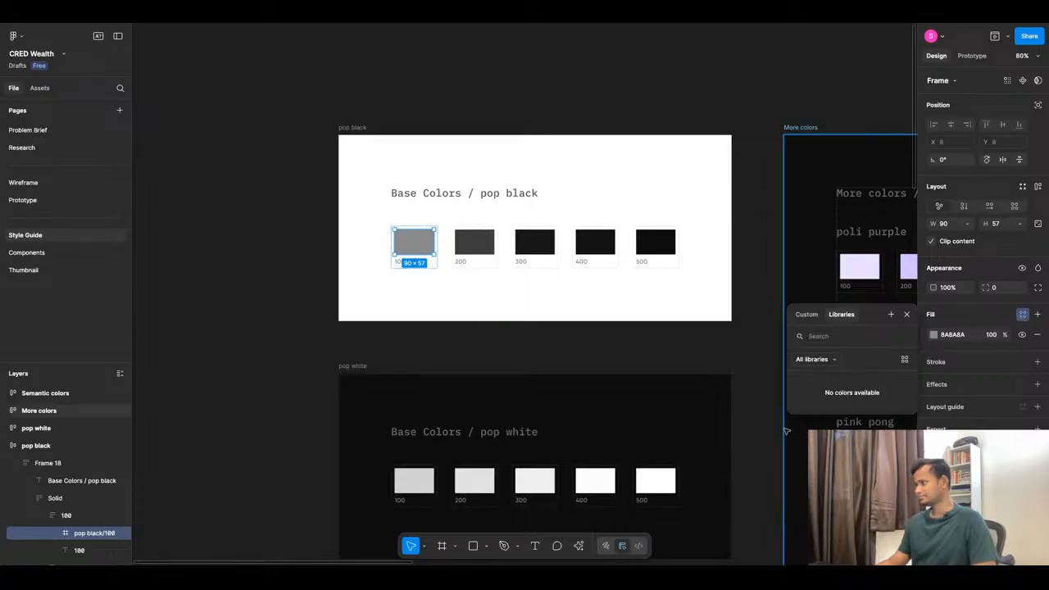
{"action": "left_click", "coordinate": [891, 314]}
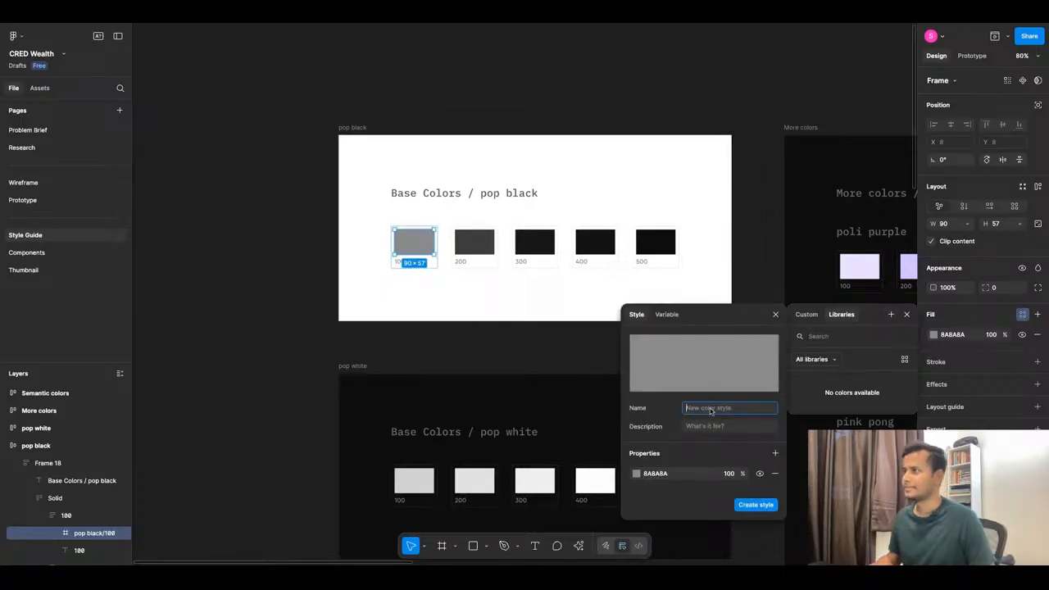
{"action": "type", "text": "B"}
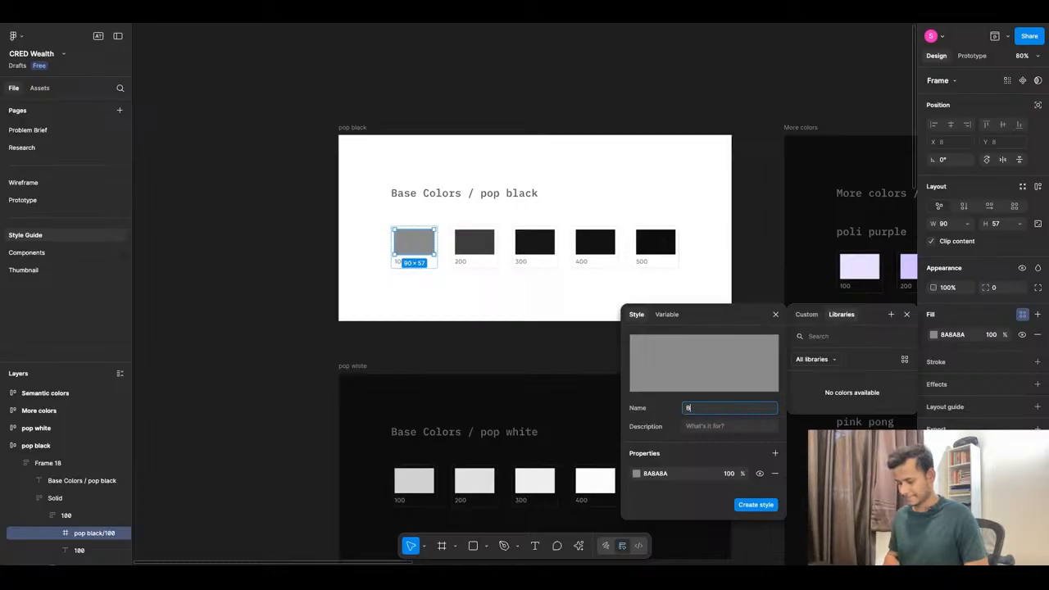
{"action": "type", "text": "ase Color"}
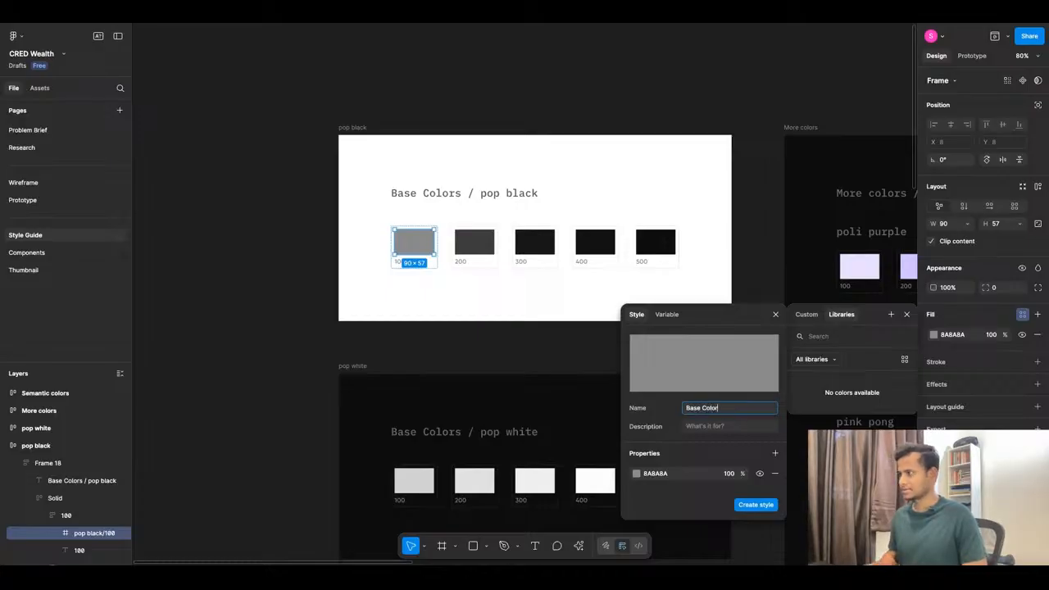
{"action": "type", "text": "s /Pop Black"}
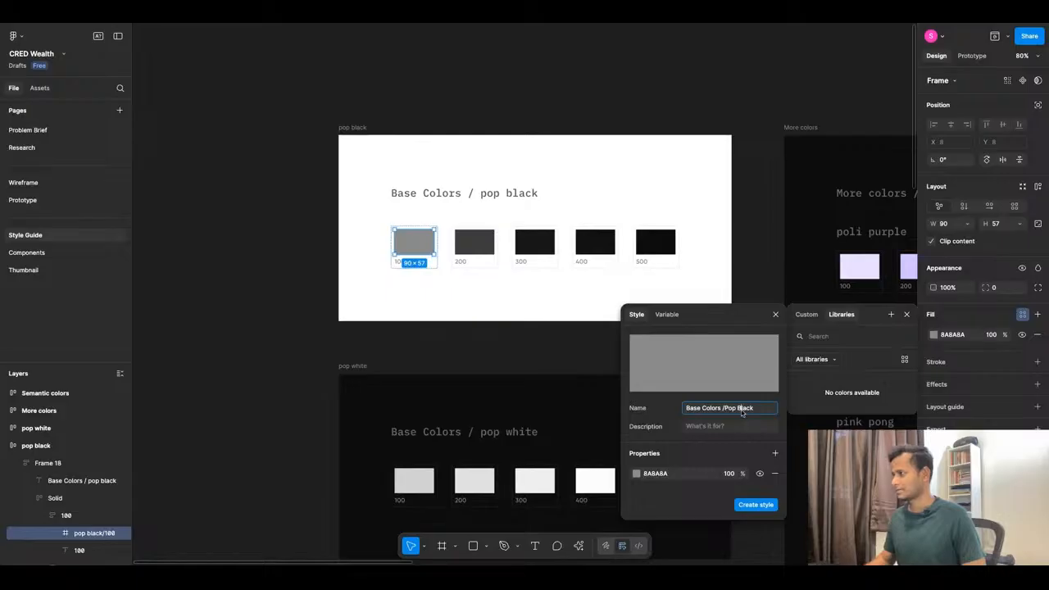
{"action": "key", "text": "BackSpace"}
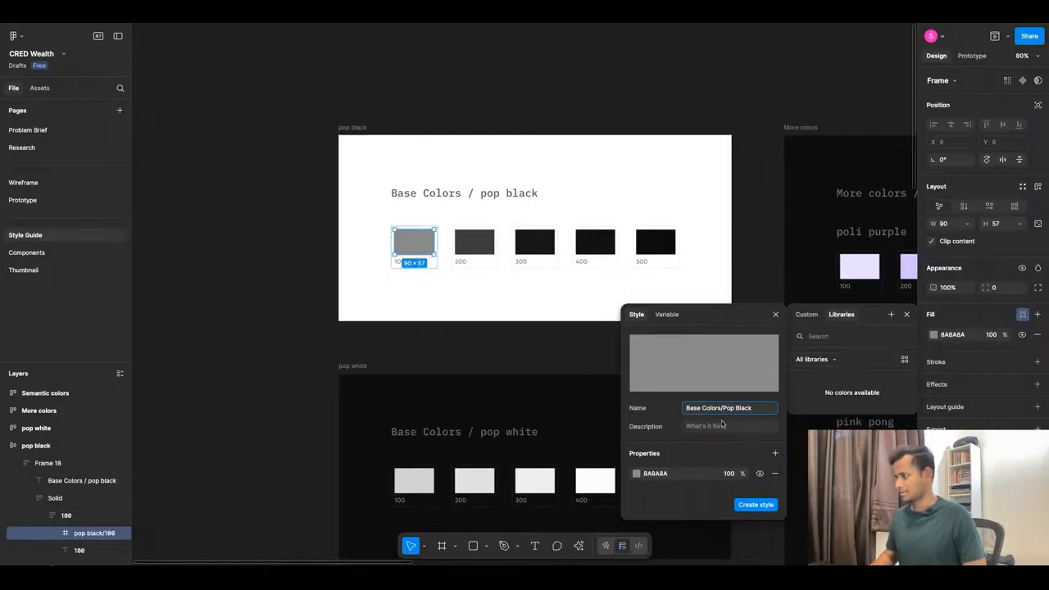
{"action": "key", "text": "ctrl+a"}
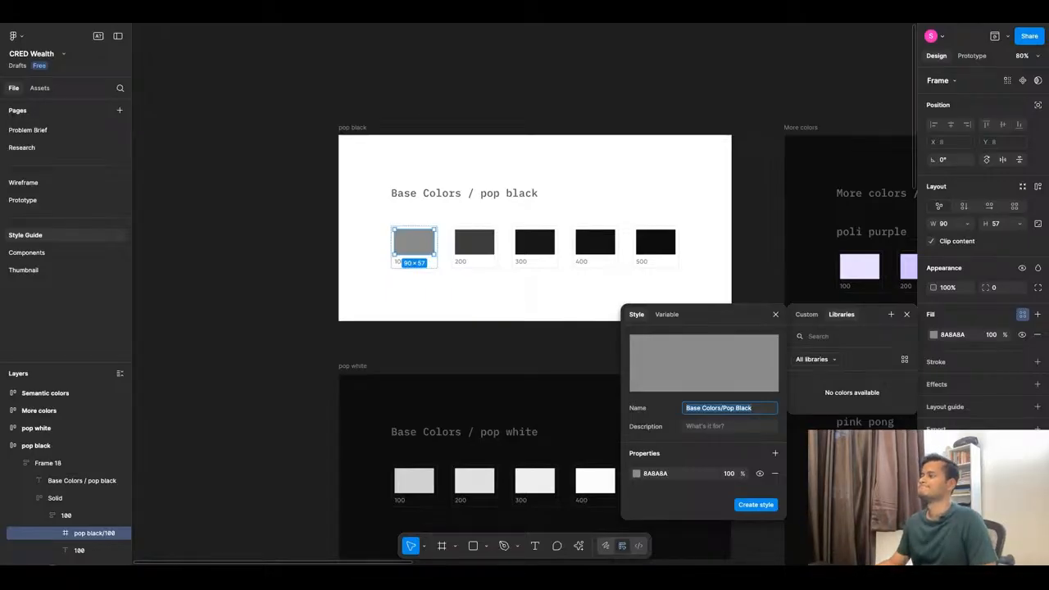
{"action": "left_click", "coordinate": [754, 409]}
{"action": "type", "text": "/"}
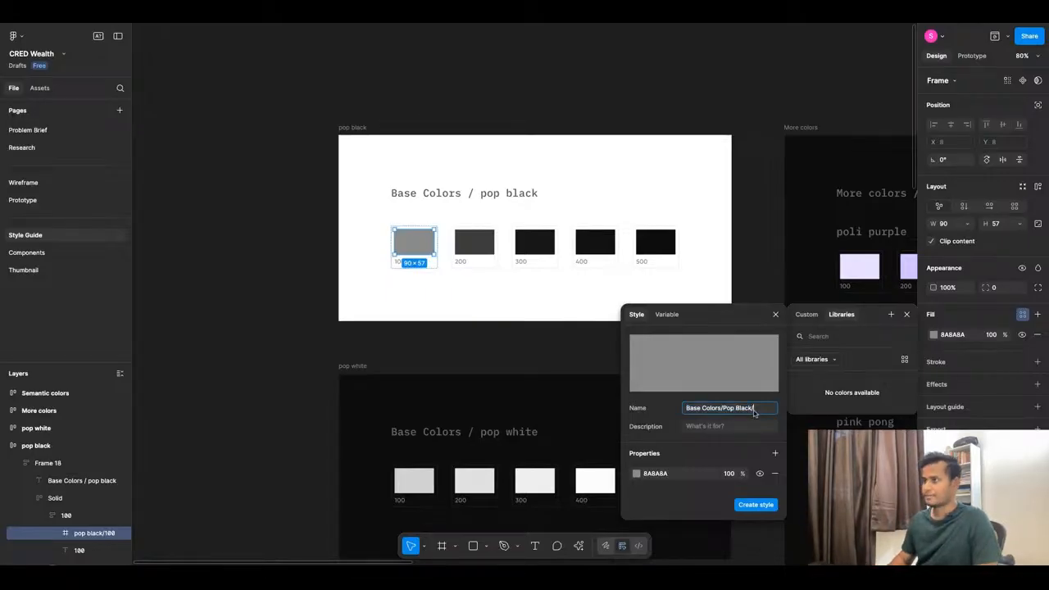
{"action": "type", "text": "100"}
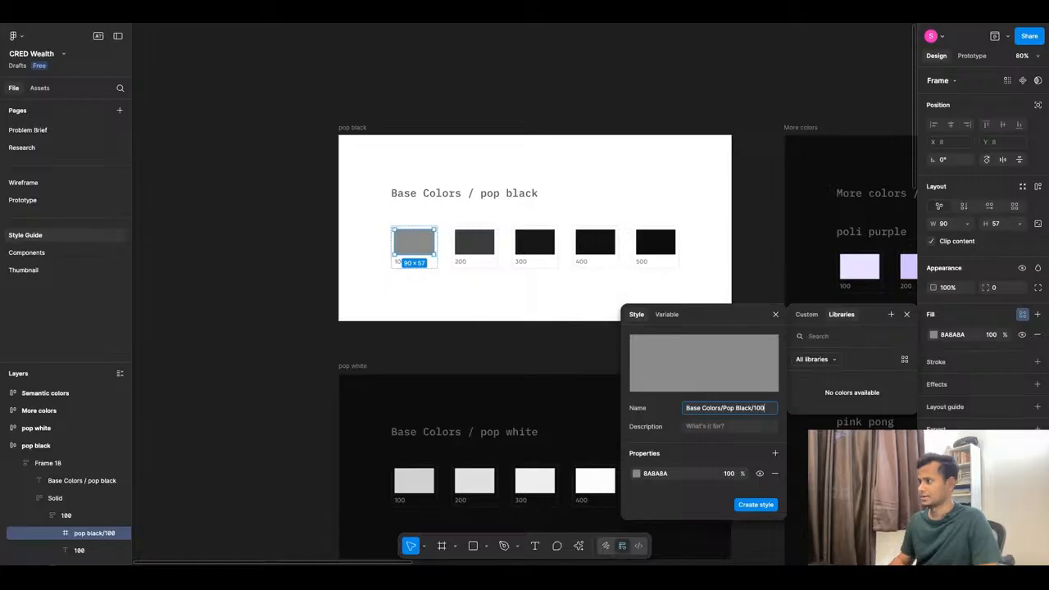
{"action": "key", "text": "Return"}
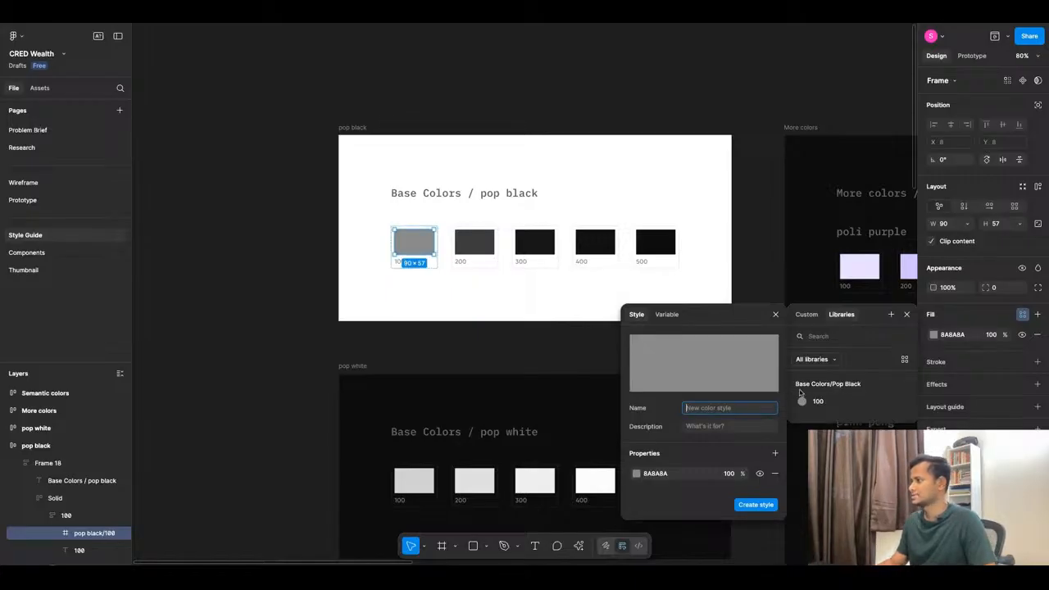
Remove the Base Colors/Pop Black/100 colour style, leaving the swatch's plain 8A8A8A fill.
{"action": "right_click", "coordinate": [859, 404]}
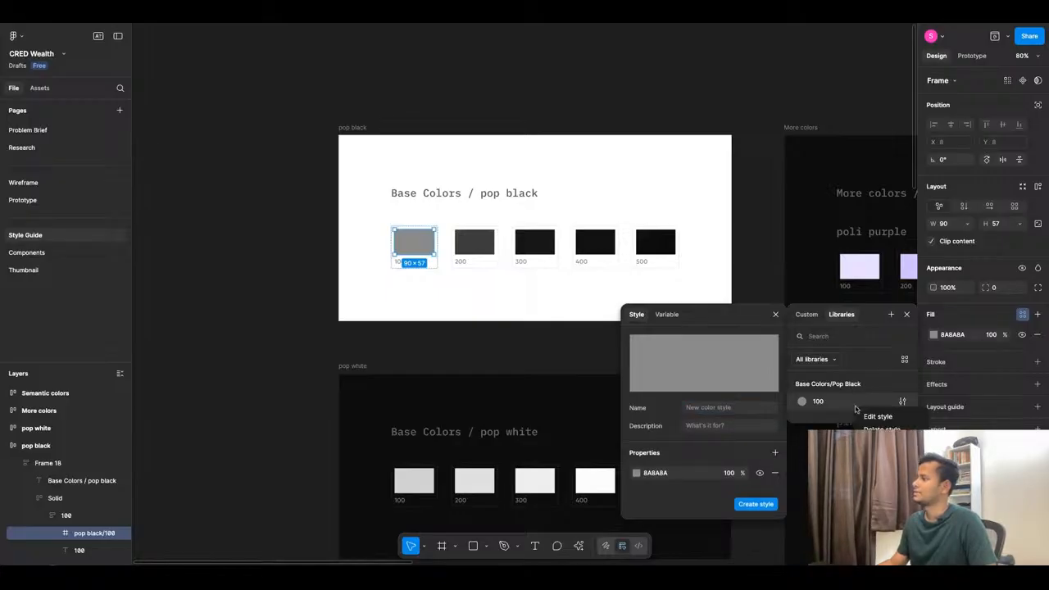
{"action": "left_click", "coordinate": [874, 416]}
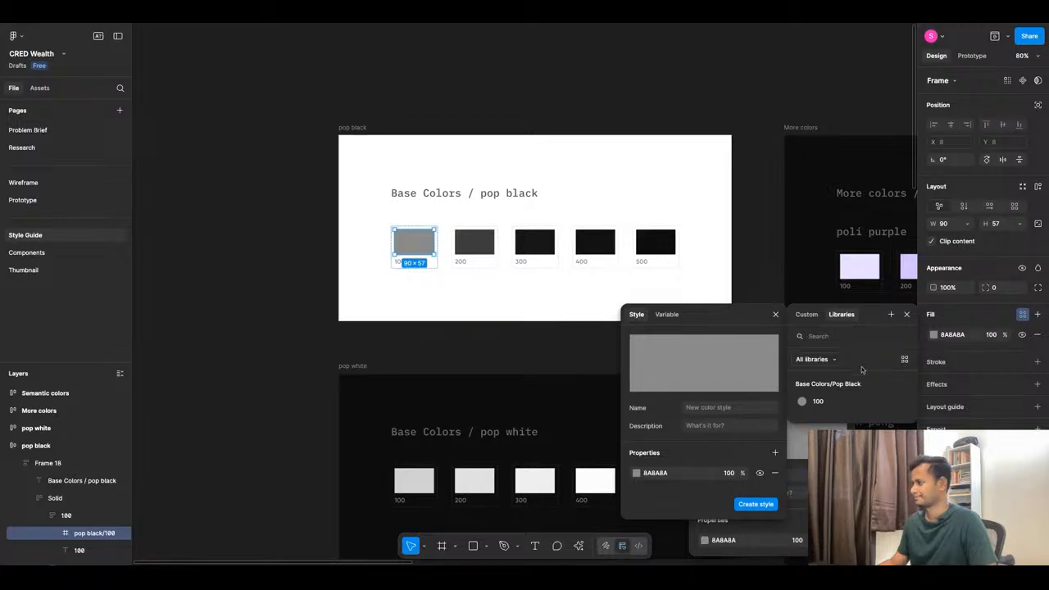
{"action": "key", "text": "Escape"}
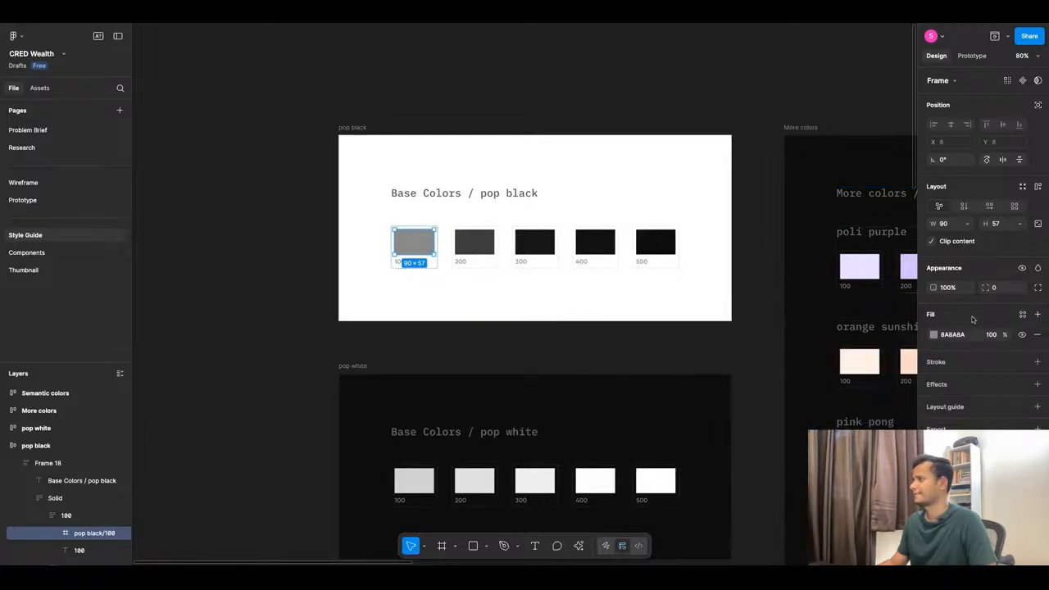
{"action": "left_click", "coordinate": [498, 306]}
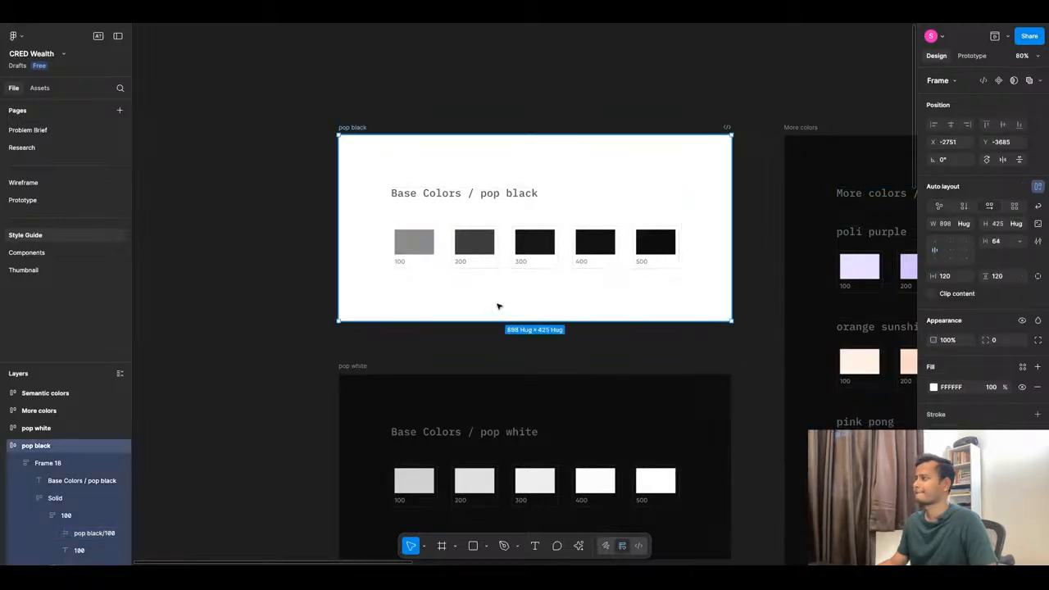
{"action": "left_click", "coordinate": [414, 243]}
{"action": "left_click", "coordinate": [1022, 315]}
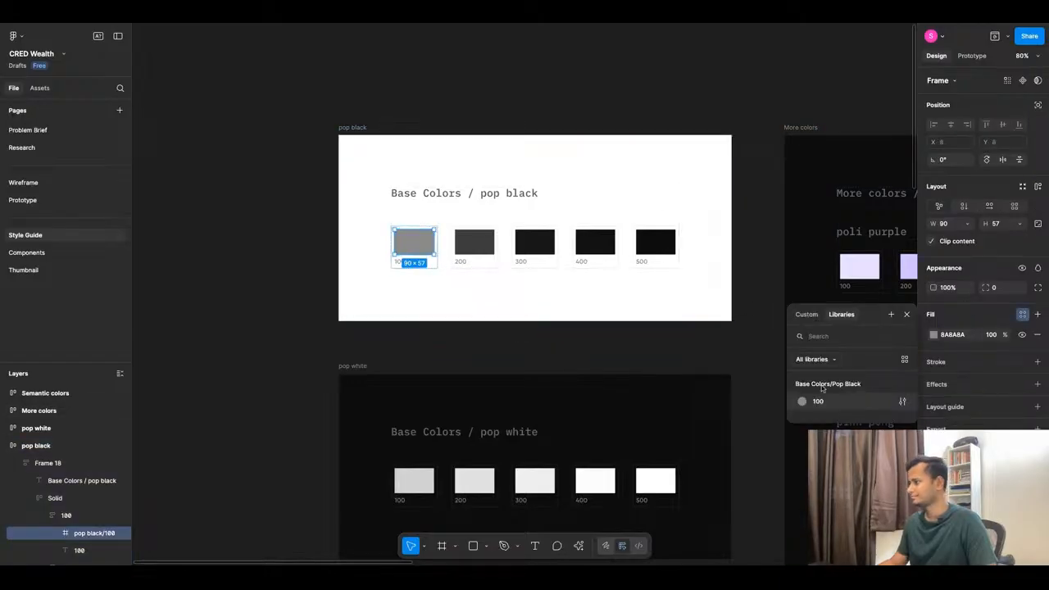
{"action": "left_click", "coordinate": [902, 401]}
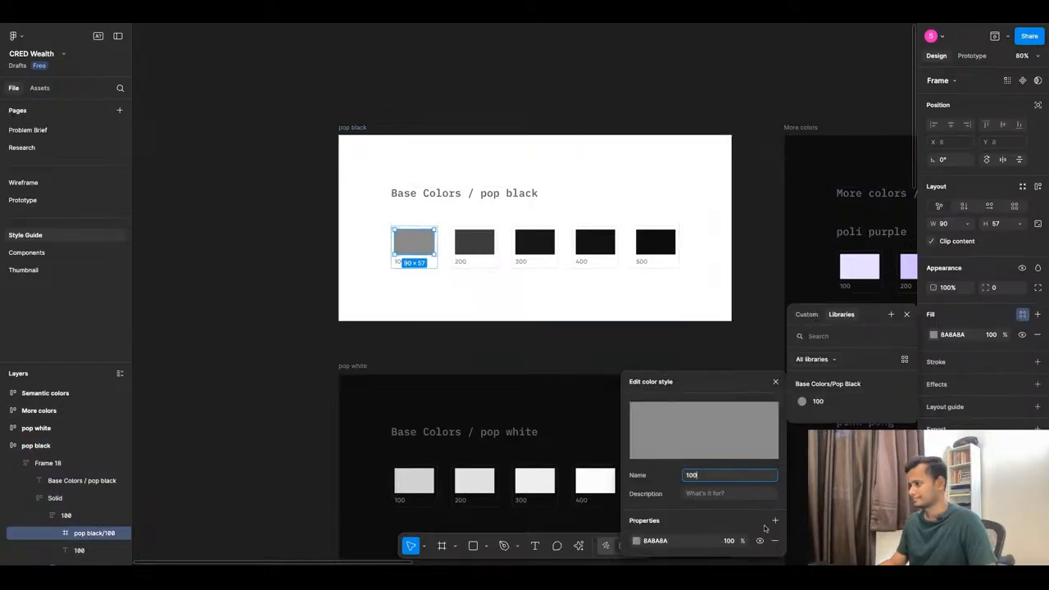
{"action": "right_click", "coordinate": [860, 407]}
{"action": "left_click", "coordinate": [882, 428]}
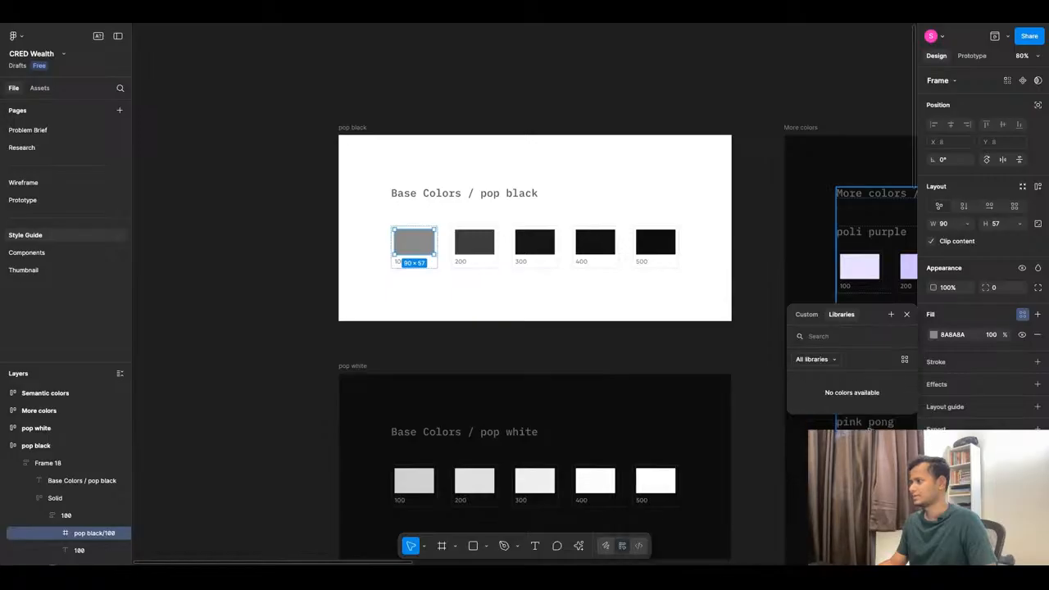
{"action": "left_click", "coordinate": [1022, 314]}
{"action": "left_click", "coordinate": [1022, 314]}
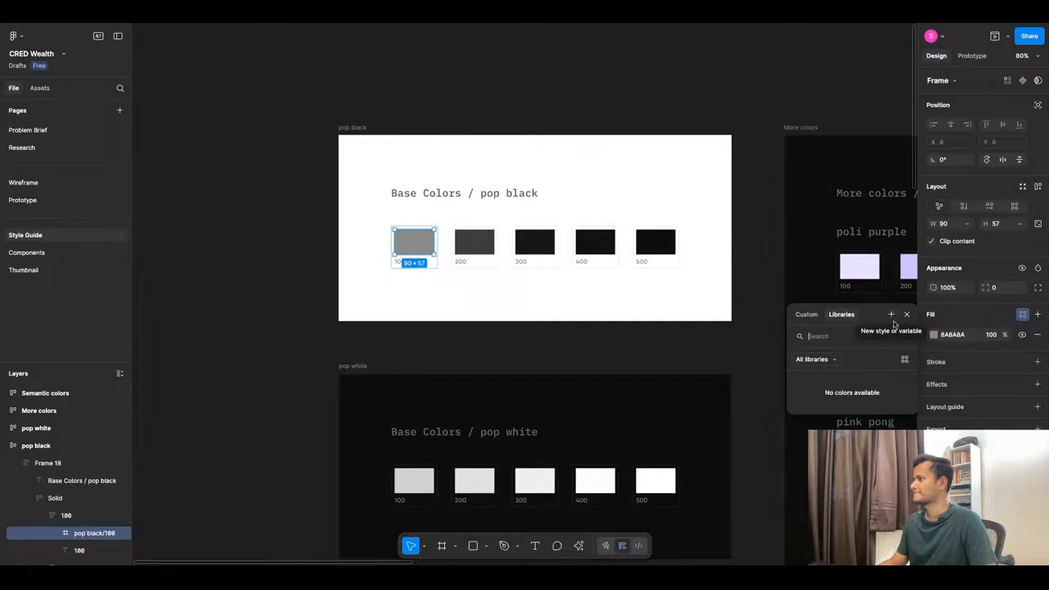
Create colour style Base Color/Pop Black/100 from the 8A8A8A swatch and apply it.
{"action": "left_click", "coordinate": [891, 315]}
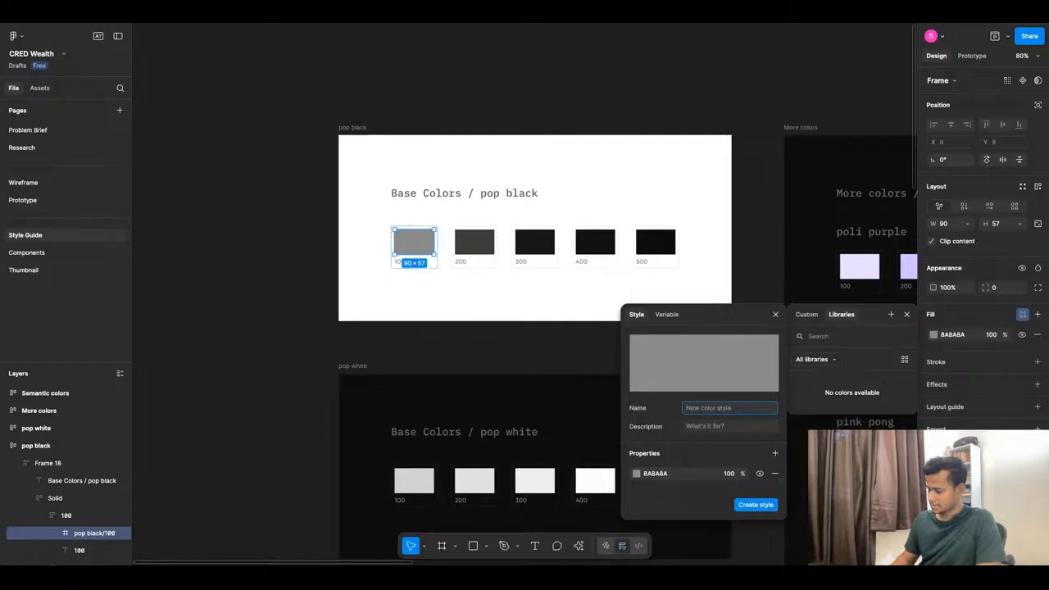
{"action": "type", "text": "P"}
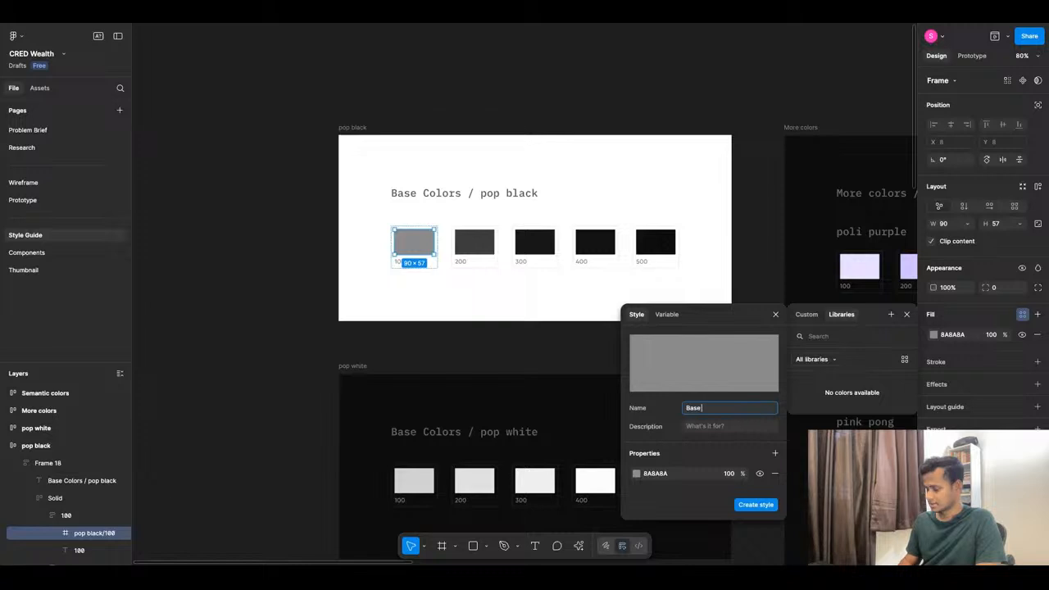
{"action": "type", "text": "Base Color Pop Black"}
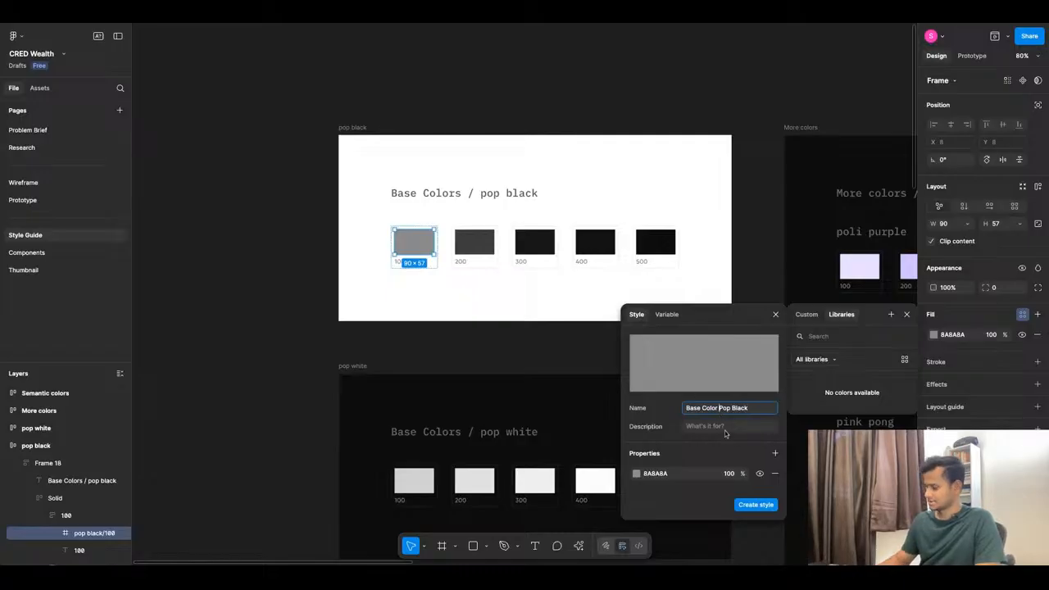
{"action": "key", "text": "BackSpace"}
{"action": "type", "text": "/"}
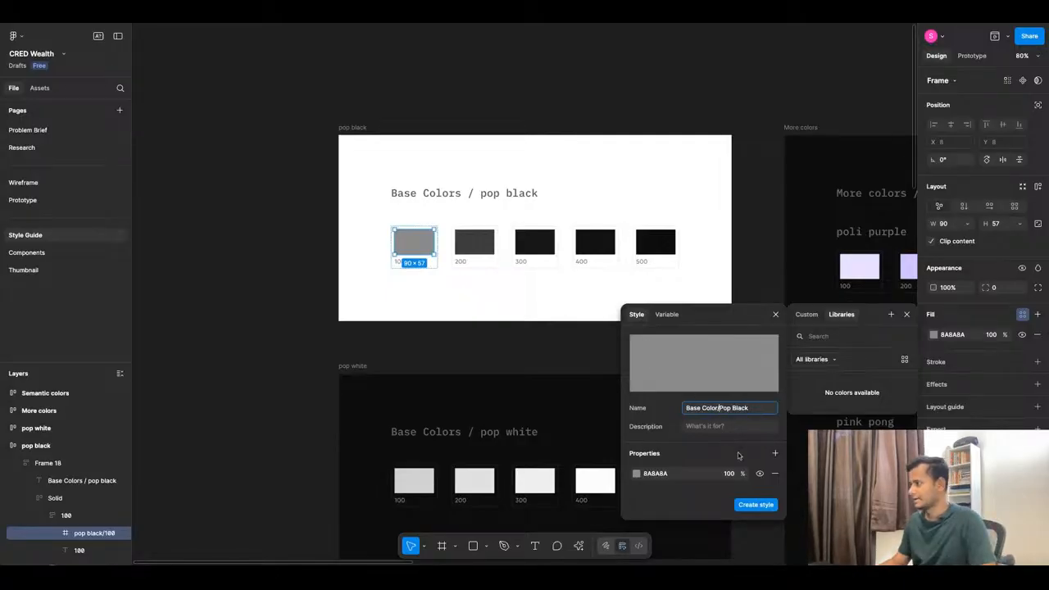
{"action": "left_click", "coordinate": [756, 411]}
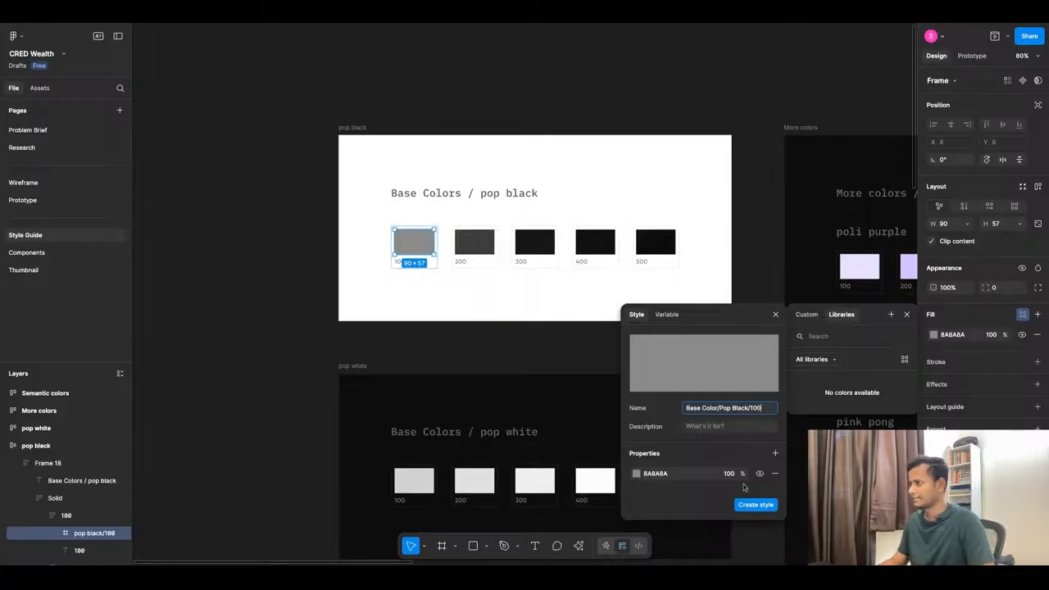
{"action": "left_click", "coordinate": [762, 509]}
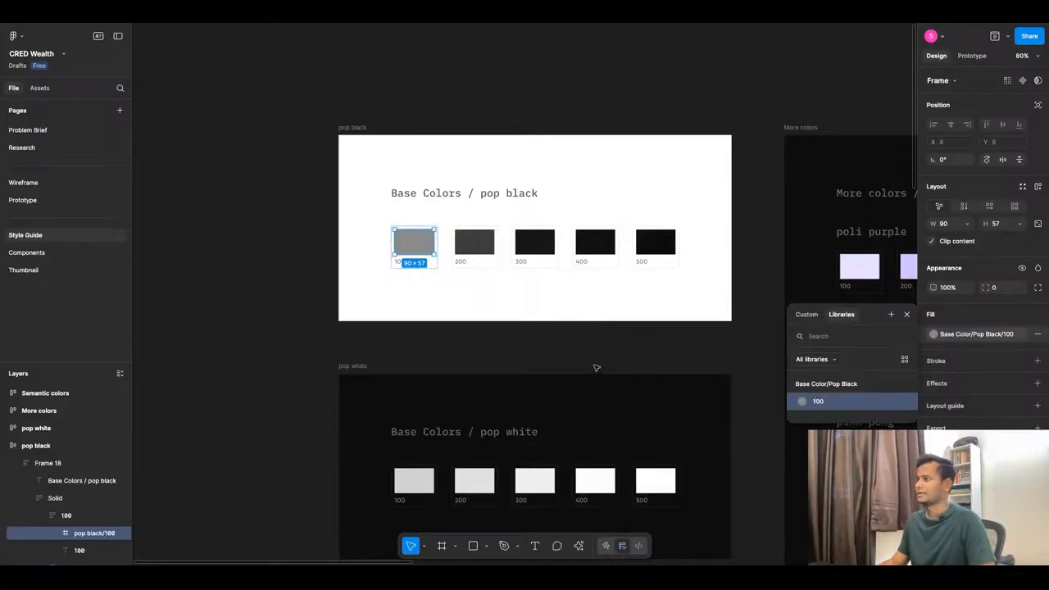
{"action": "left_click", "coordinate": [553, 357]}
Save the 3D3D3D pop black 200 swatch fill as colour style 'Base Color/Pop Black/200'.
{"action": "left_click", "coordinate": [475, 242], "text": "ctrl"}
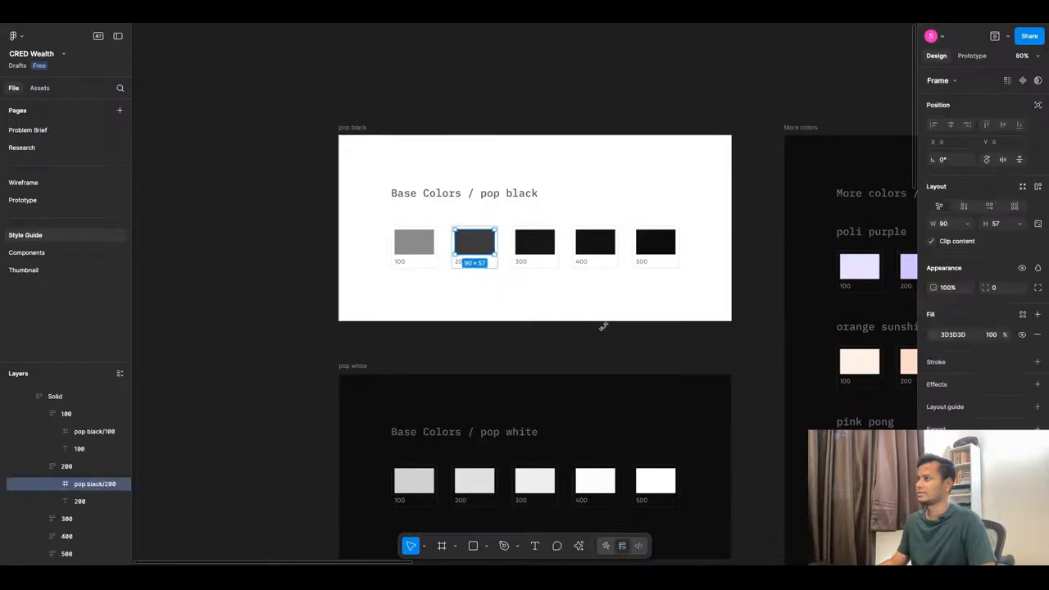
{"action": "left_click", "coordinate": [1022, 314]}
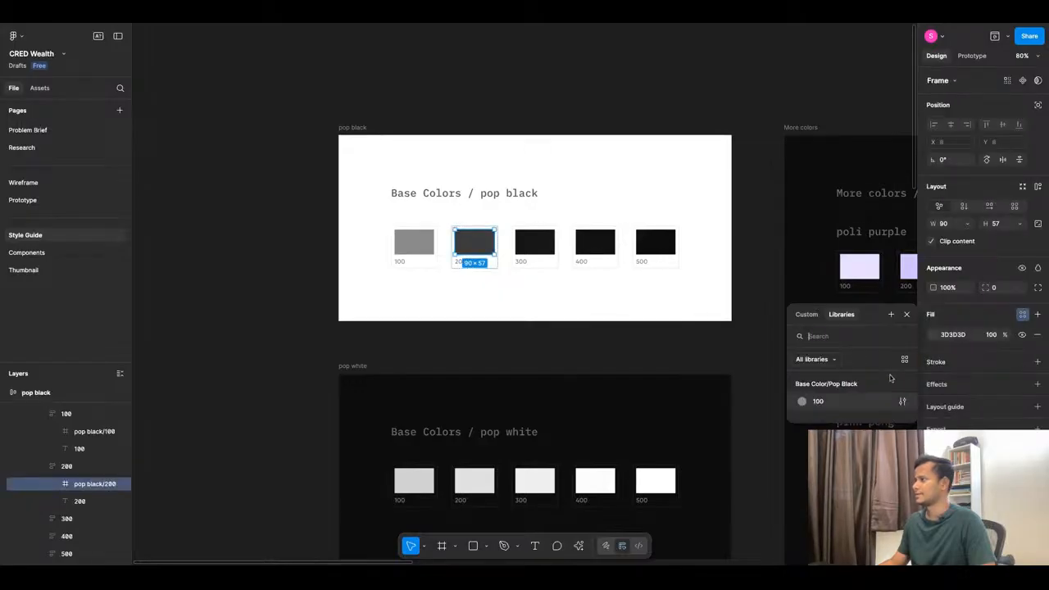
{"action": "left_click", "coordinate": [892, 315]}
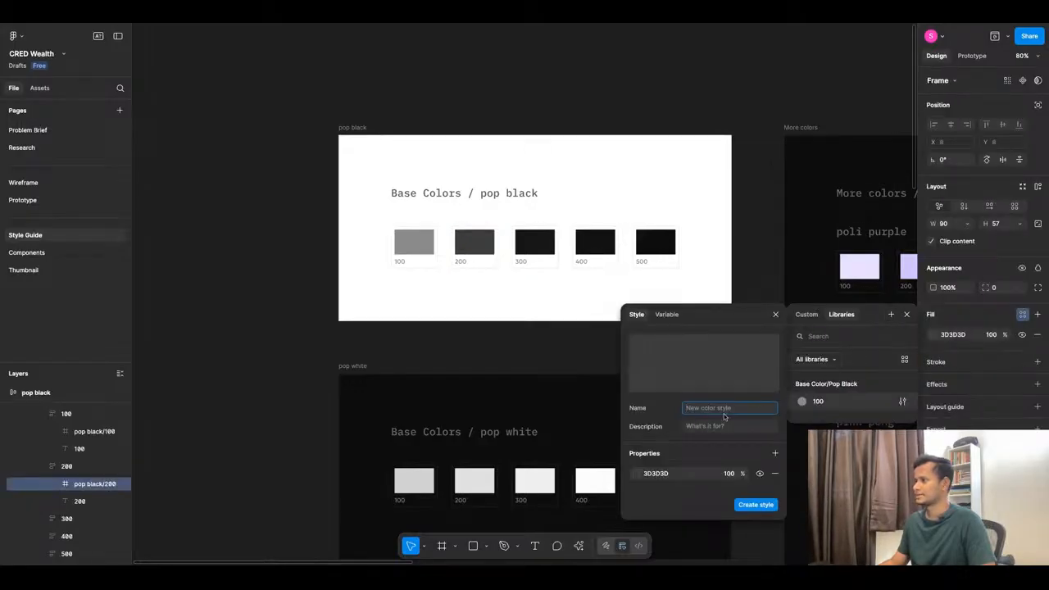
{"action": "type", "text": "Ba"}
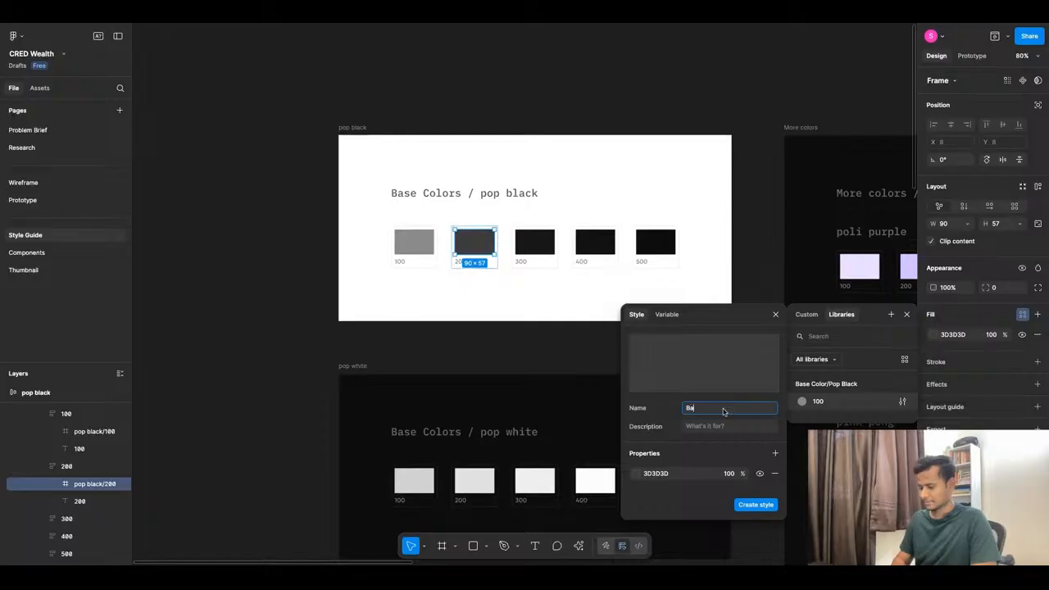
{"action": "type", "text": "se Color"}
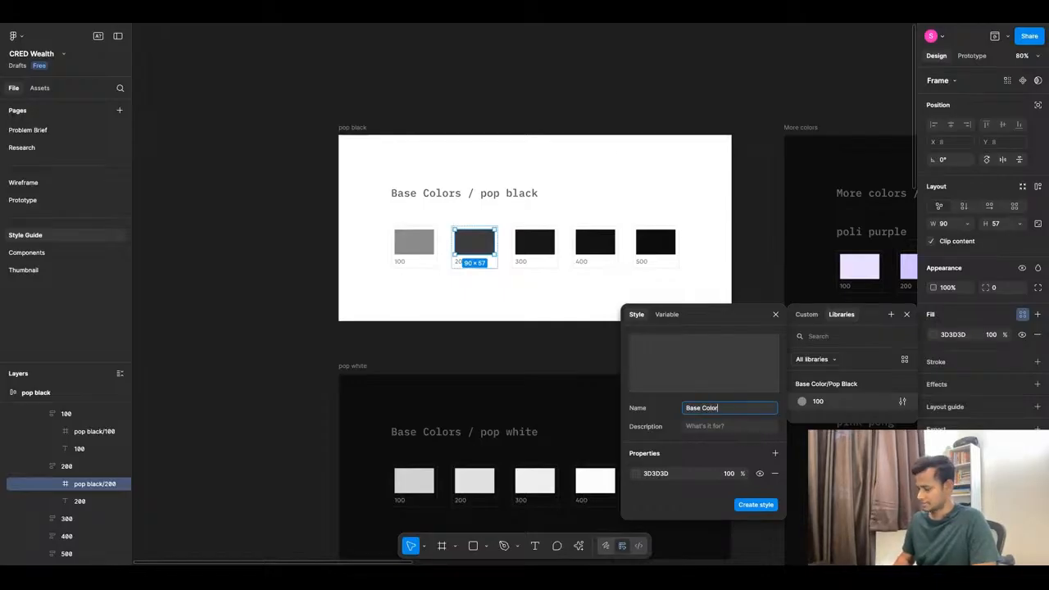
{"action": "type", "text": "/Pop"}
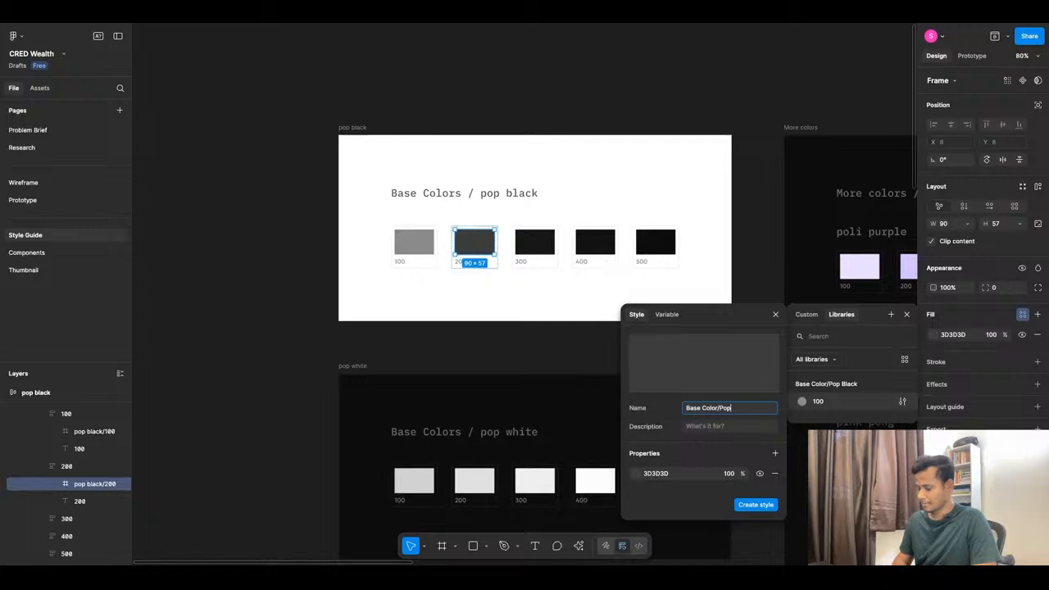
{"action": "type", "text": " Black"}
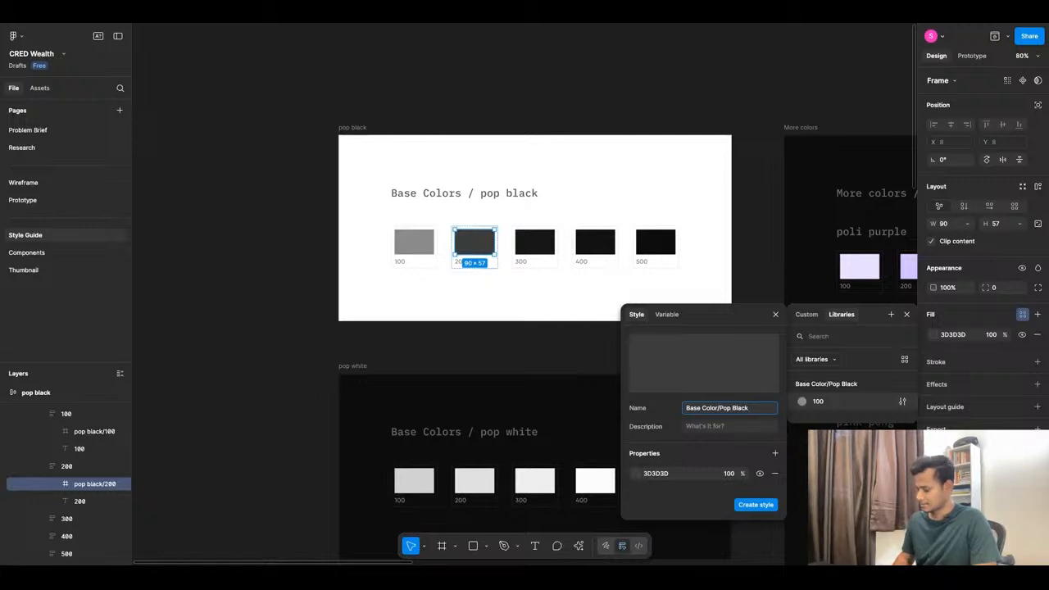
{"action": "type", "text": "/"}
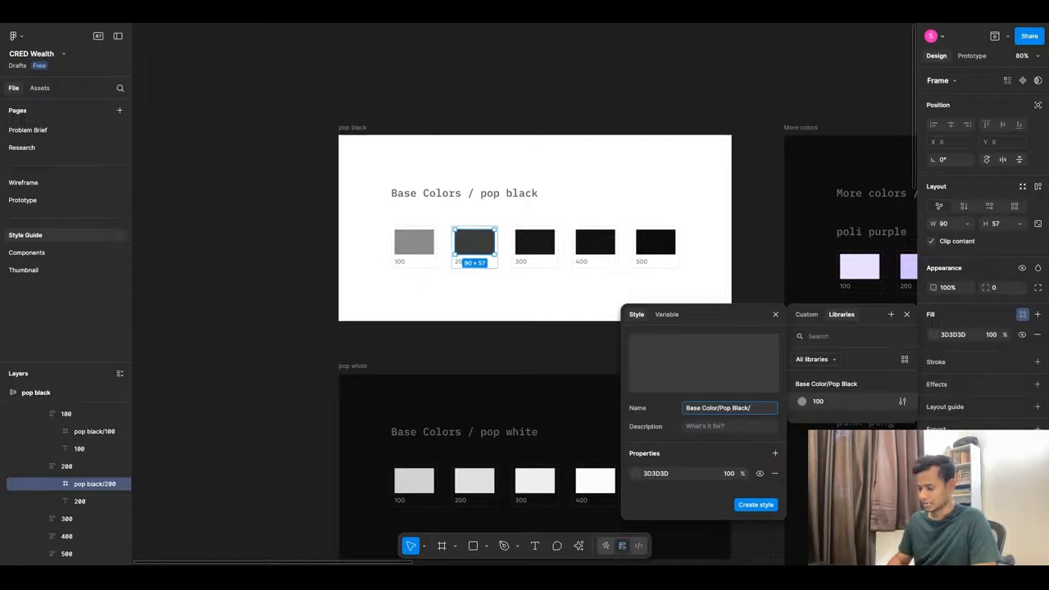
{"action": "type", "text": "200"}
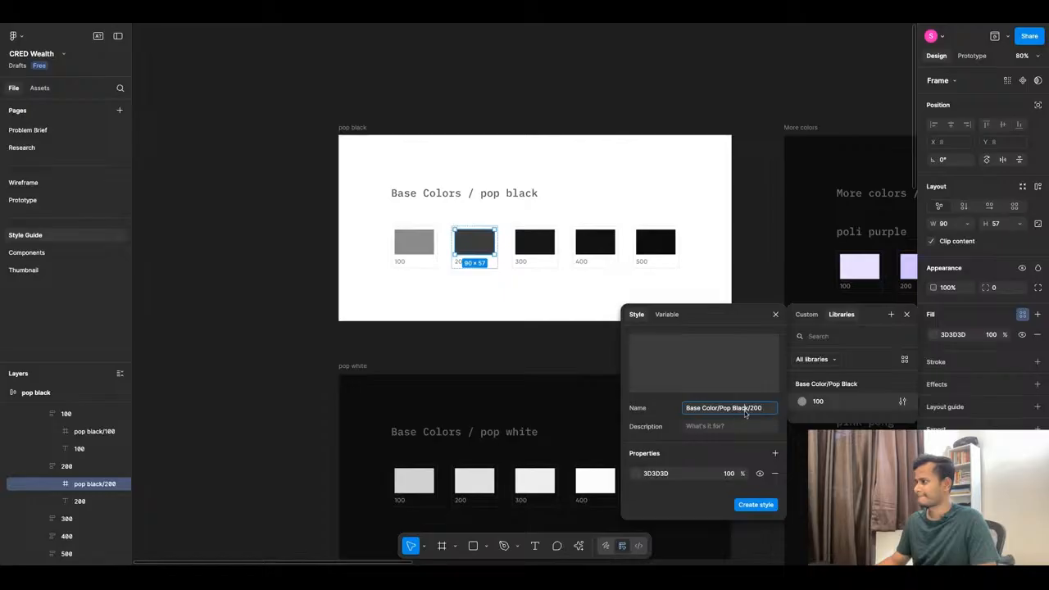
{"action": "key", "text": "ctrl+a"}
{"action": "key", "text": "ctrl+c"}
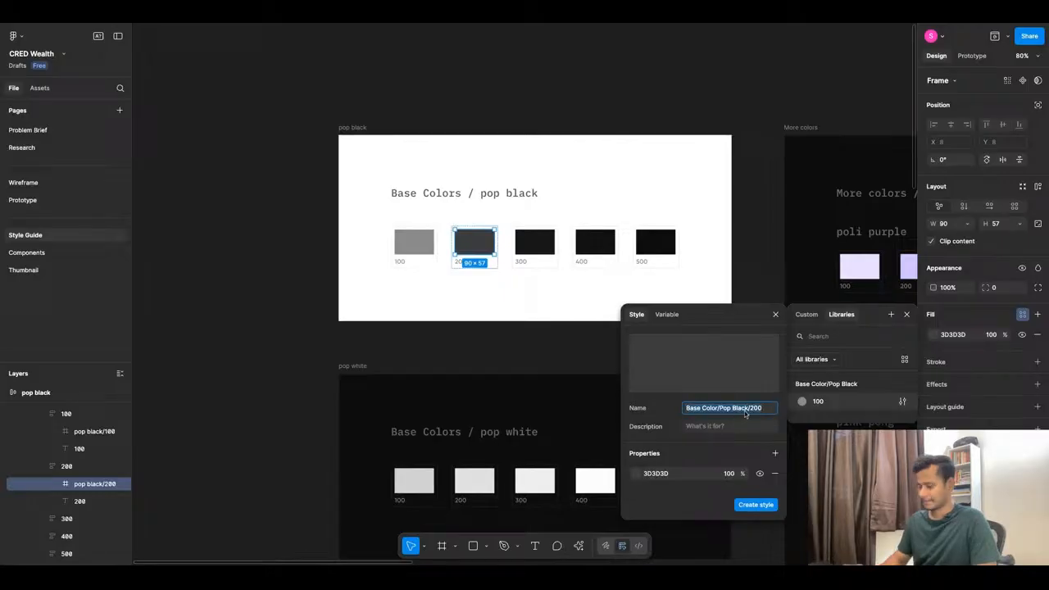
{"action": "left_click", "coordinate": [748, 506]}
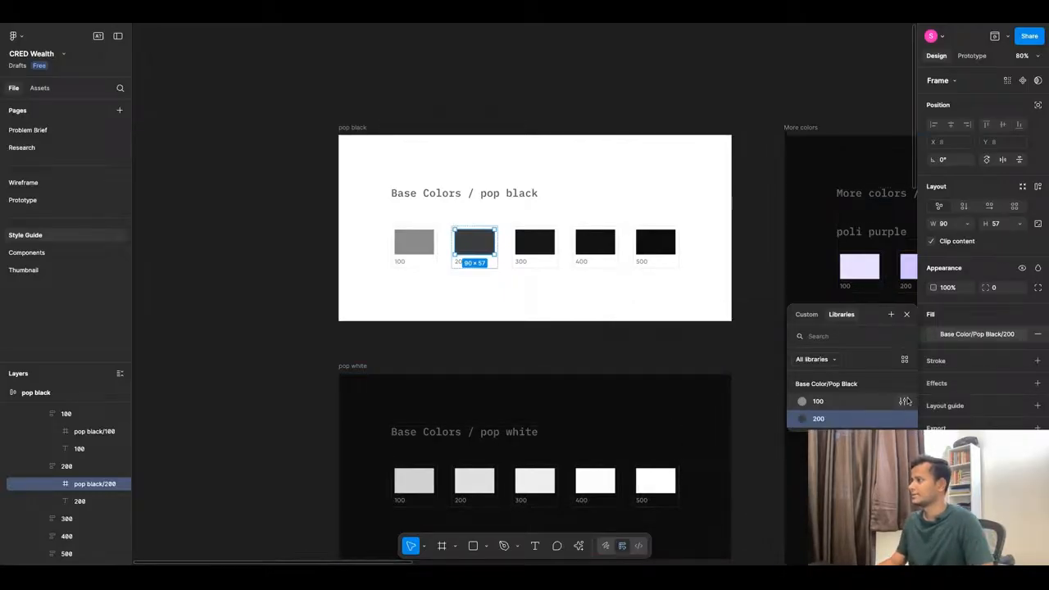
View the saved styles as a swatch grid, close the list, and select the 300 swatch.
{"action": "left_click", "coordinate": [905, 359]}
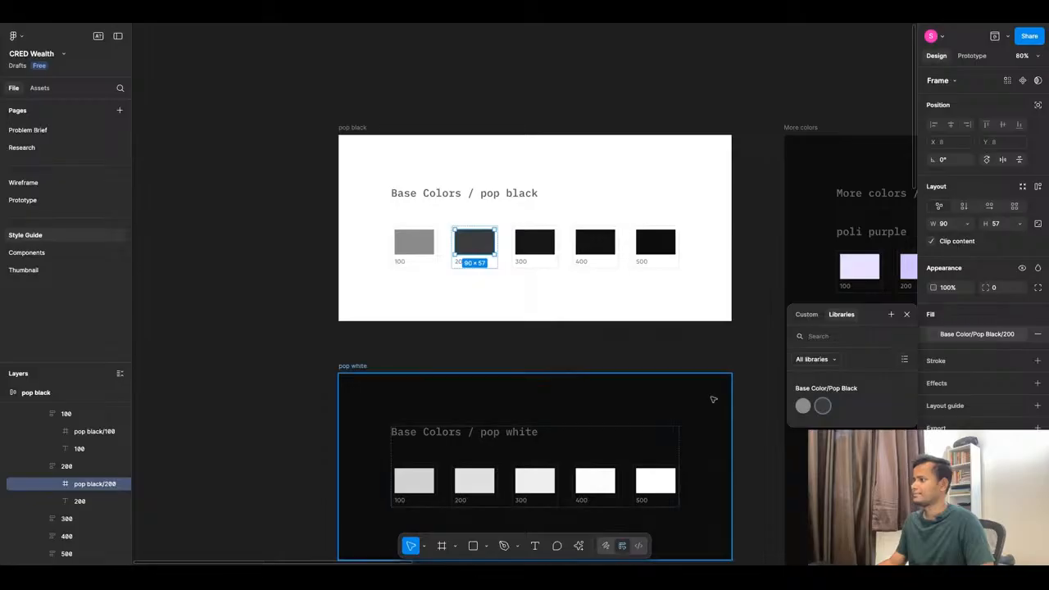
{"action": "left_click", "coordinate": [532, 346]}
{"action": "left_click", "coordinate": [534, 240]}
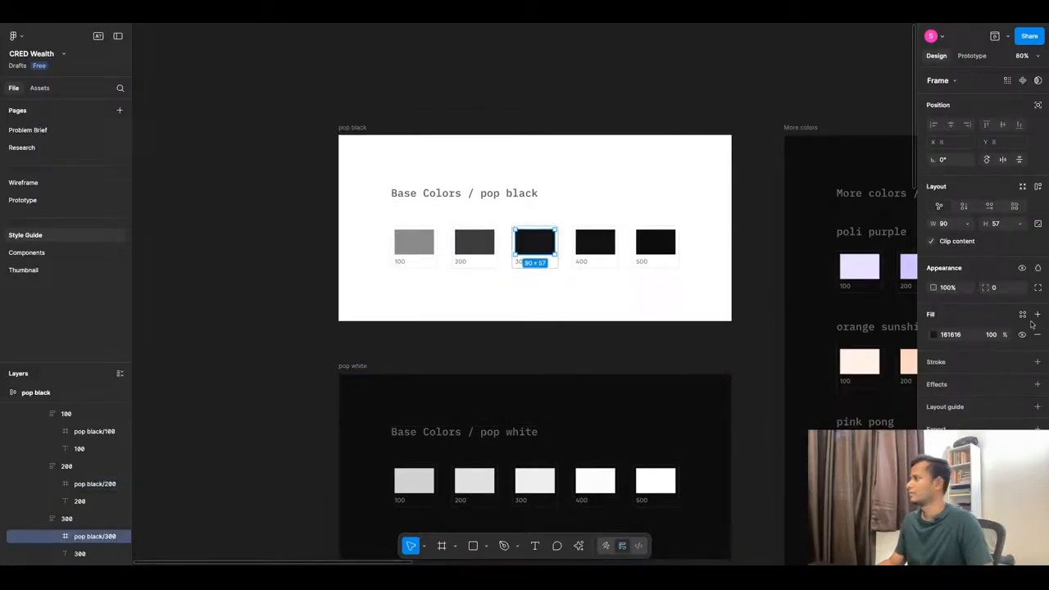
Save the 161616 pop black 300 swatch fill as colour style 'Base Color/Pop Black/300'.
{"action": "left_click", "coordinate": [1022, 314]}
{"action": "left_click", "coordinate": [890, 314]}
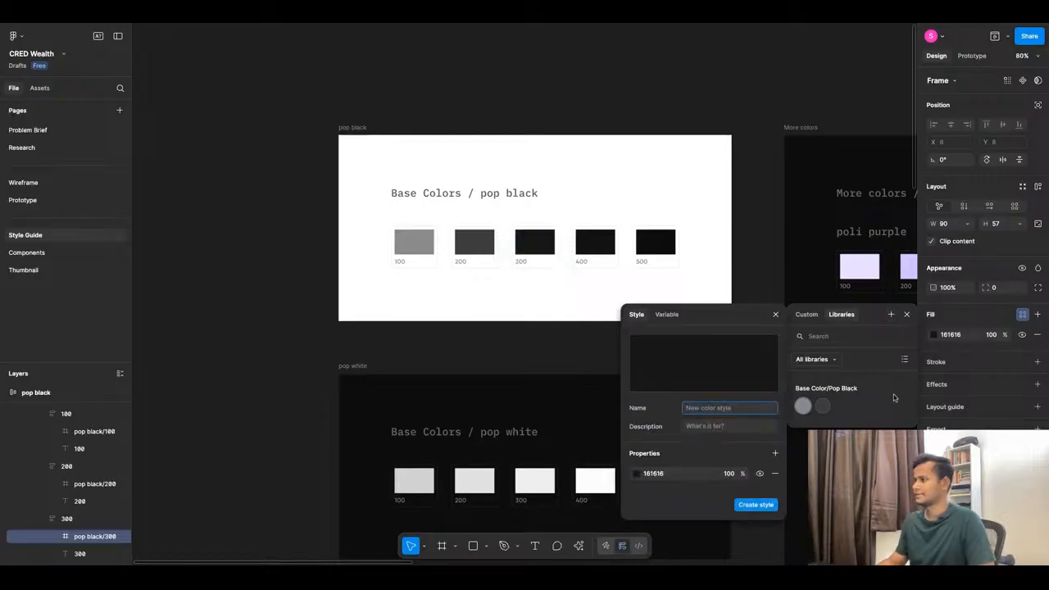
{"action": "key", "text": "ctrl+v"}
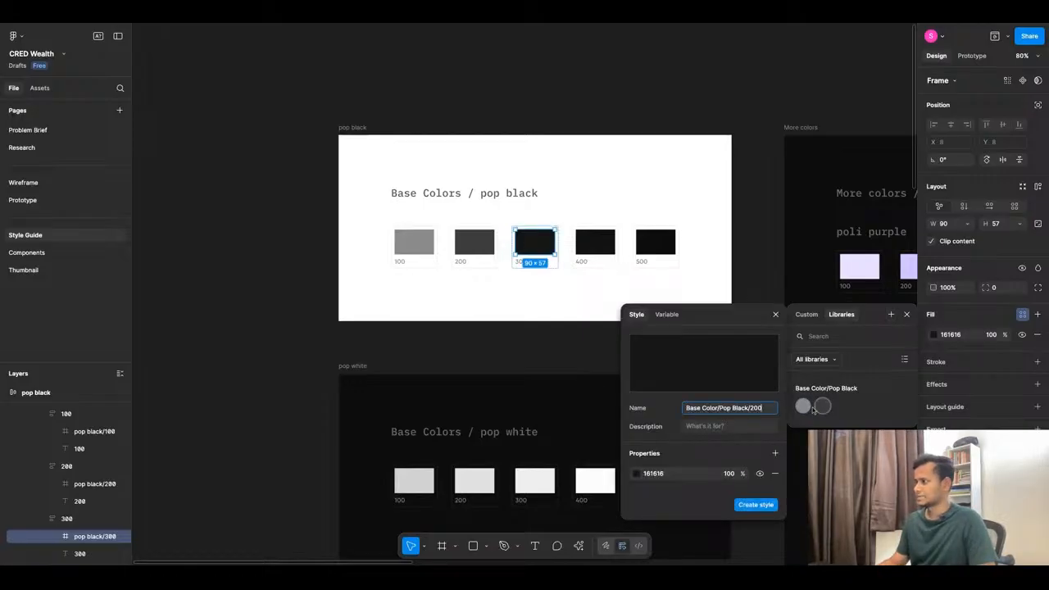
{"action": "key", "text": "BackSpace"}
{"action": "type", "text": "3"}
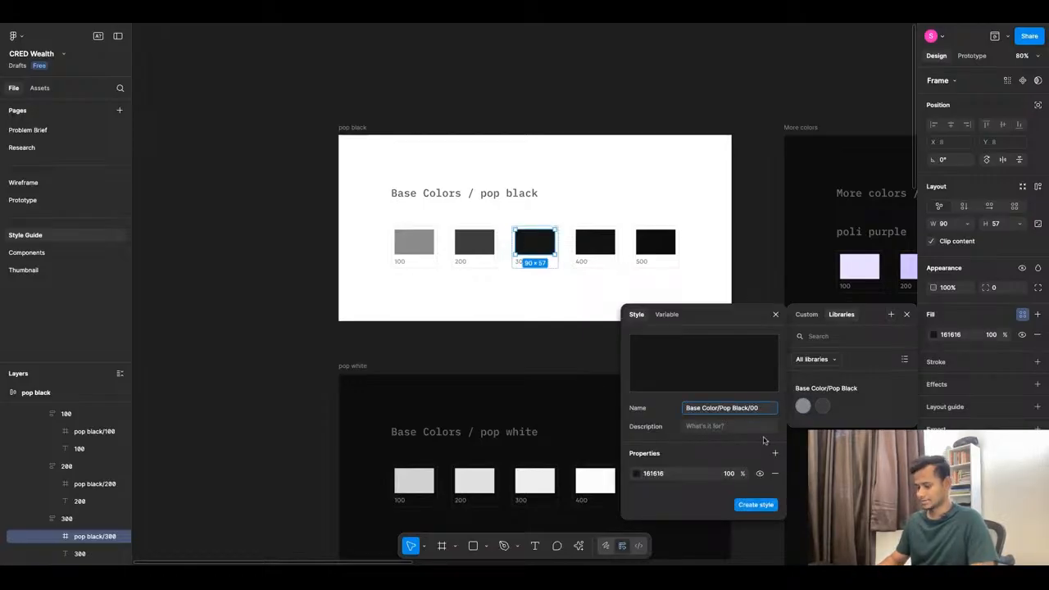
{"action": "left_click", "coordinate": [756, 504]}
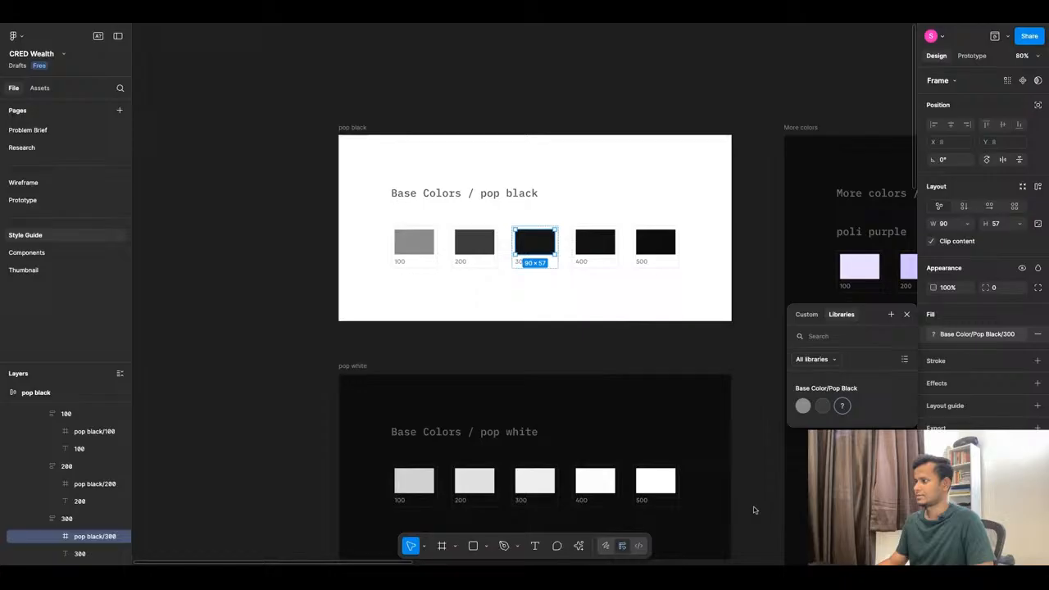
Begin a new colour style from the pop black 400 swatch's fill.
{"action": "left_click", "coordinate": [595, 242]}
{"action": "left_click", "coordinate": [1022, 314]}
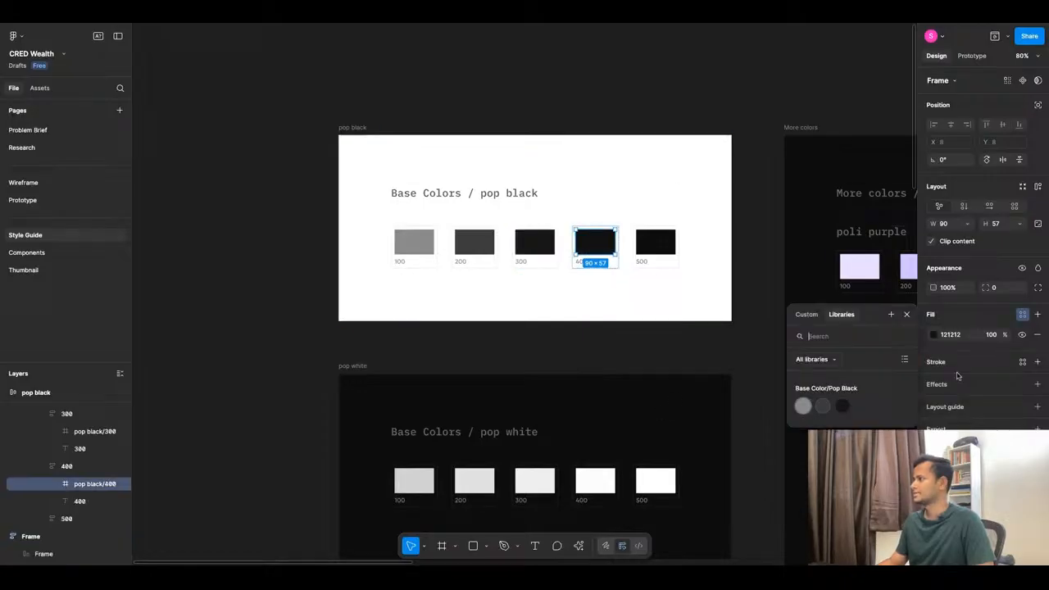
{"action": "left_click", "coordinate": [890, 314]}
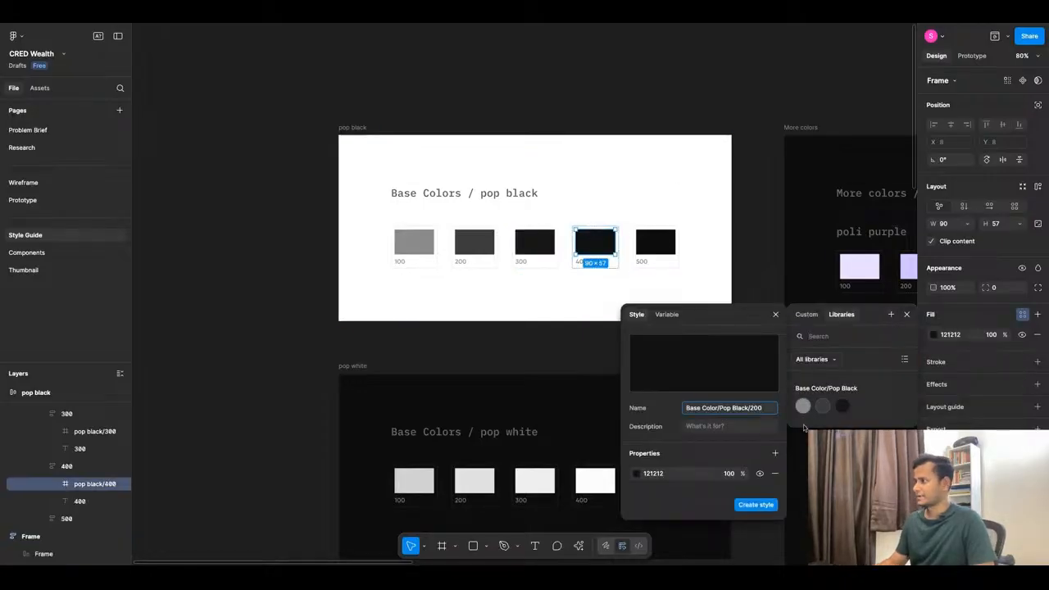
Create styles 'Base Color/Pop Black/400' (121212) and 'Base Color/Pop Black/500' (0D0D0D) from their swatches.
{"action": "type", "text": "4"}
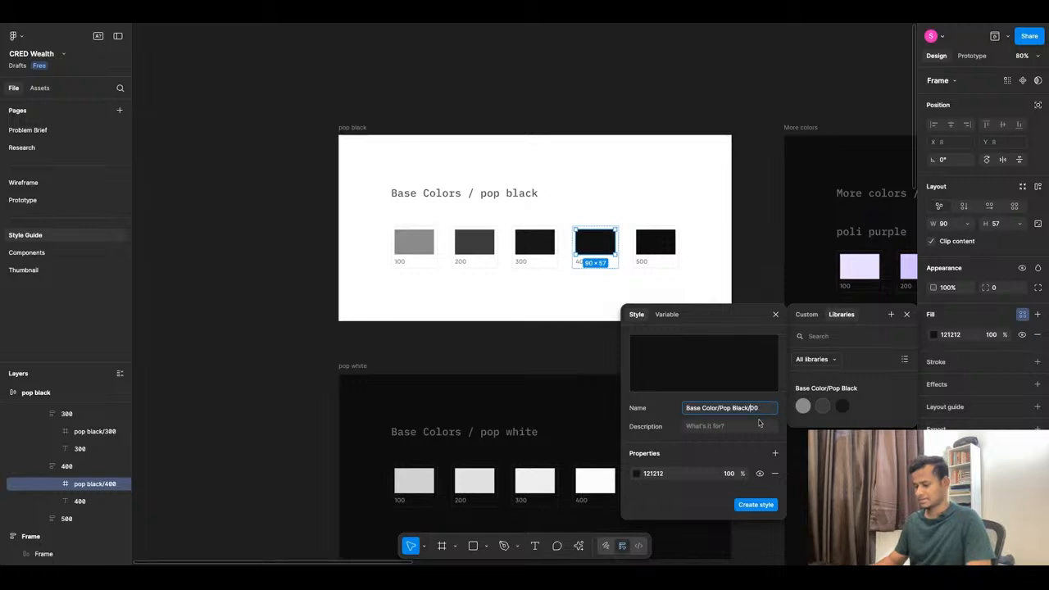
{"action": "left_click", "coordinate": [757, 504]}
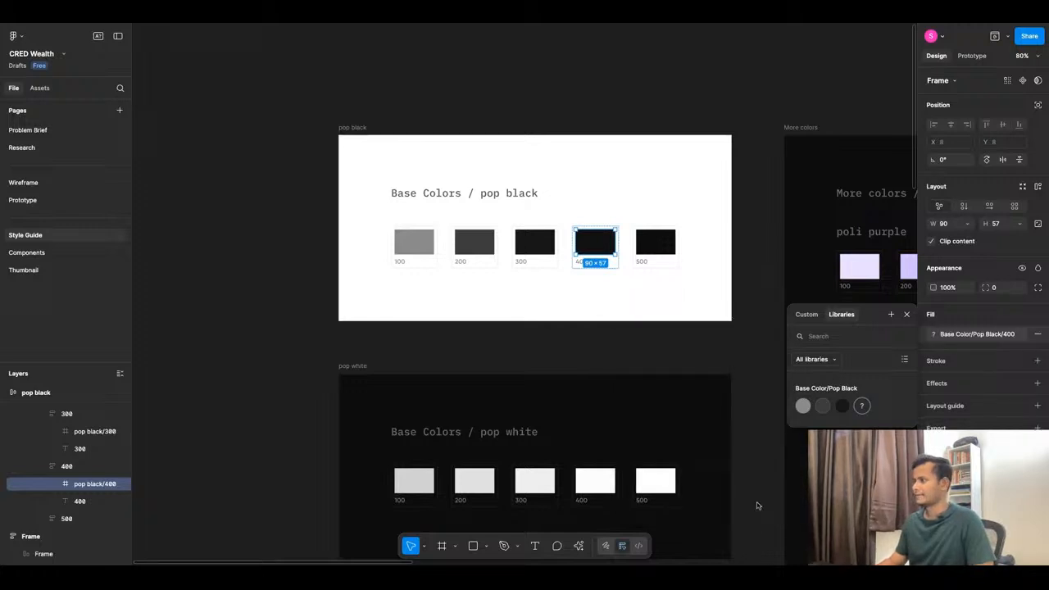
{"action": "left_click", "coordinate": [648, 246]}
{"action": "left_click", "coordinate": [1022, 314]}
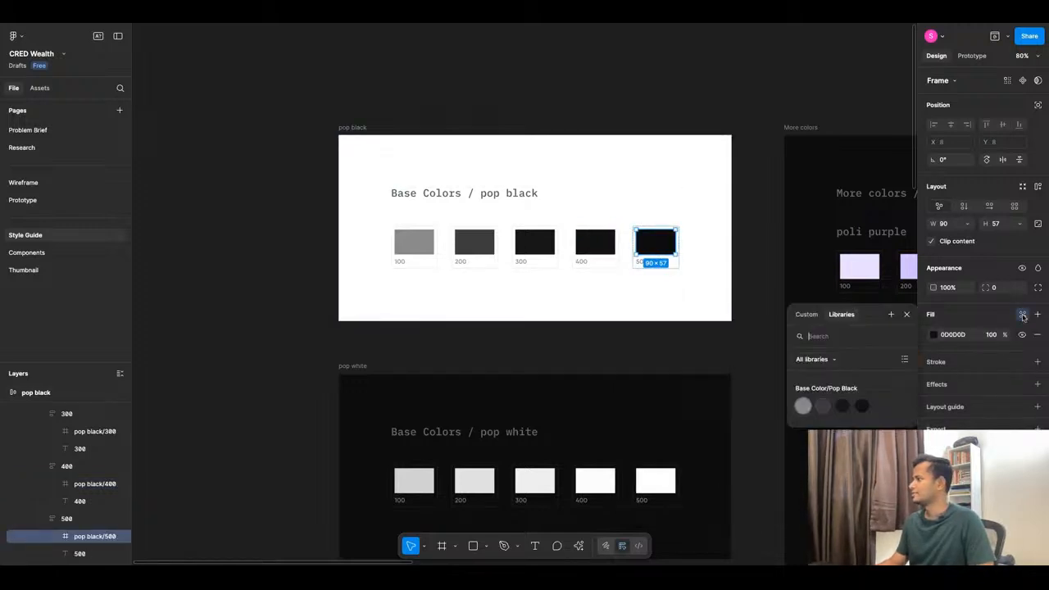
{"action": "left_click", "coordinate": [891, 314]}
{"action": "key", "text": "super+v"}
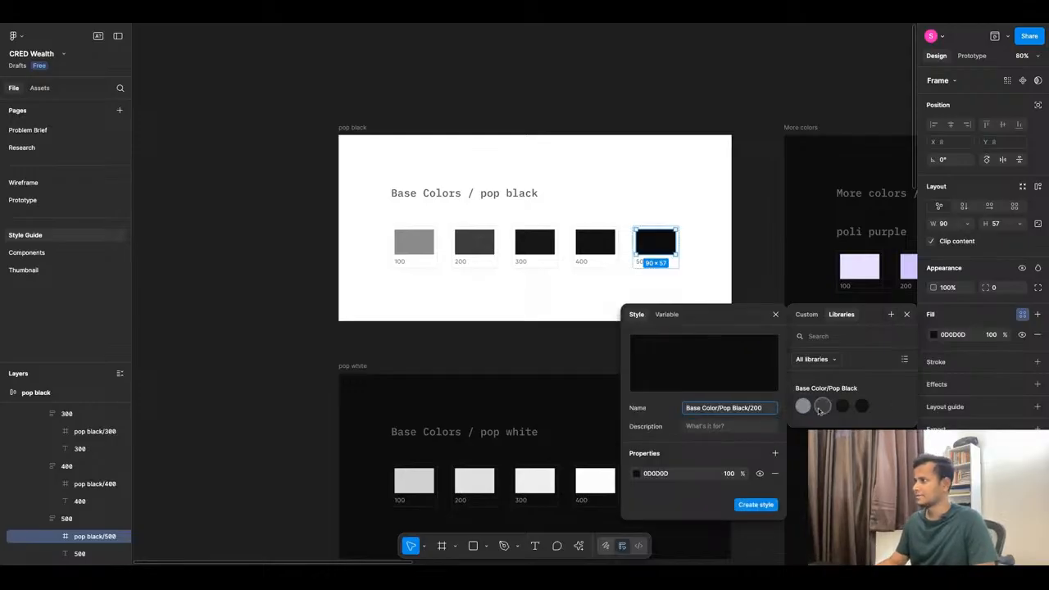
{"action": "key", "text": "Left"}
{"action": "key", "text": "Left"}
{"action": "key", "text": "BackSpace"}
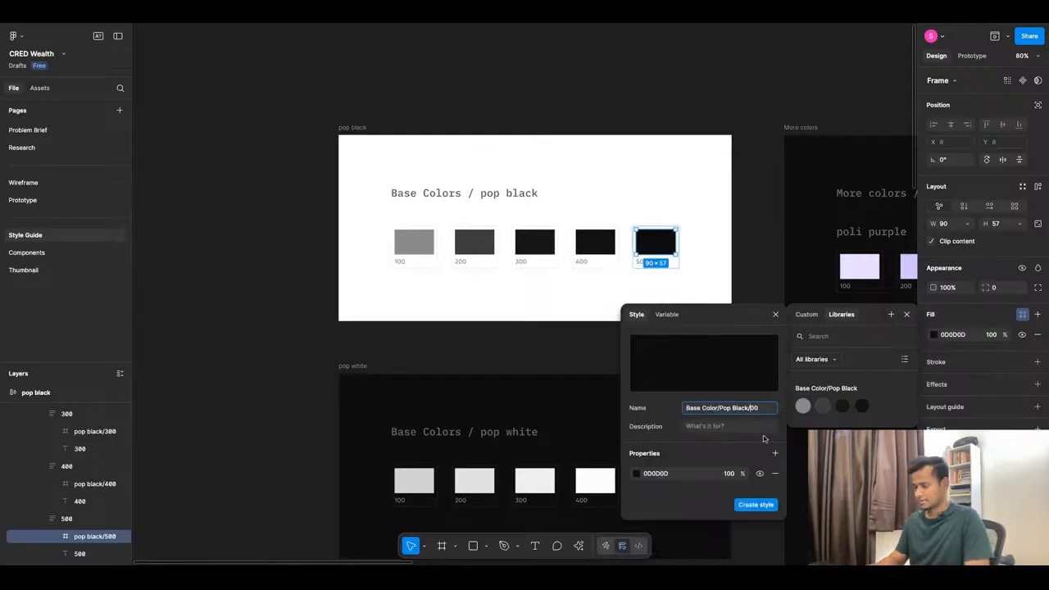
{"action": "type", "text": "5"}
{"action": "left_click", "coordinate": [762, 506]}
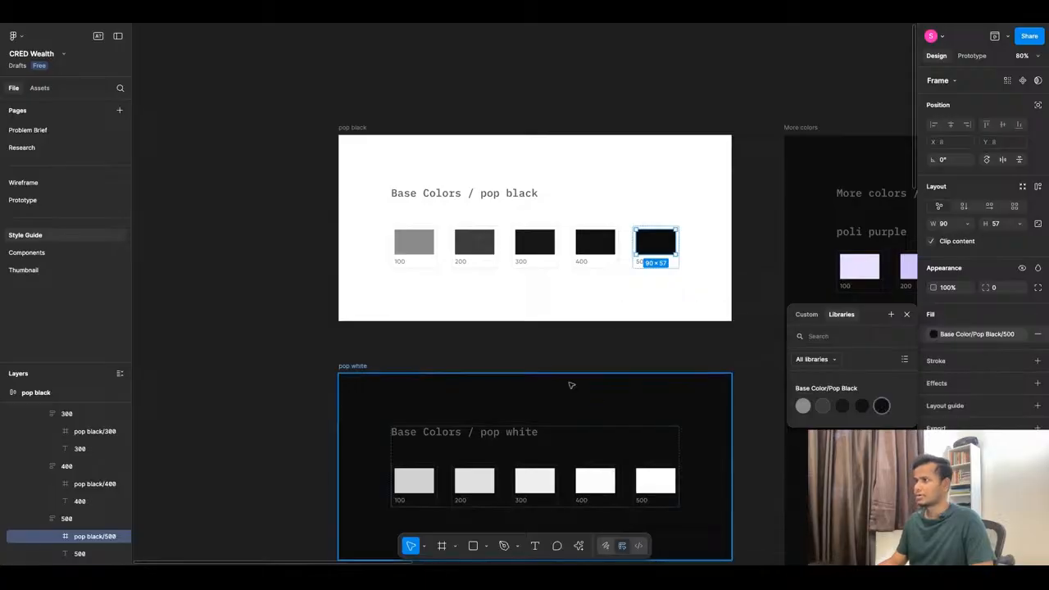
Zoom into the More colors frame and select the poli purple 100 swatch.
{"action": "scroll", "coordinate": [536, 349], "scroll_direction": "down", "scroll_amount": 2}
{"action": "scroll", "coordinate": [410, 289], "scroll_direction": "down", "scroll_amount": 3}
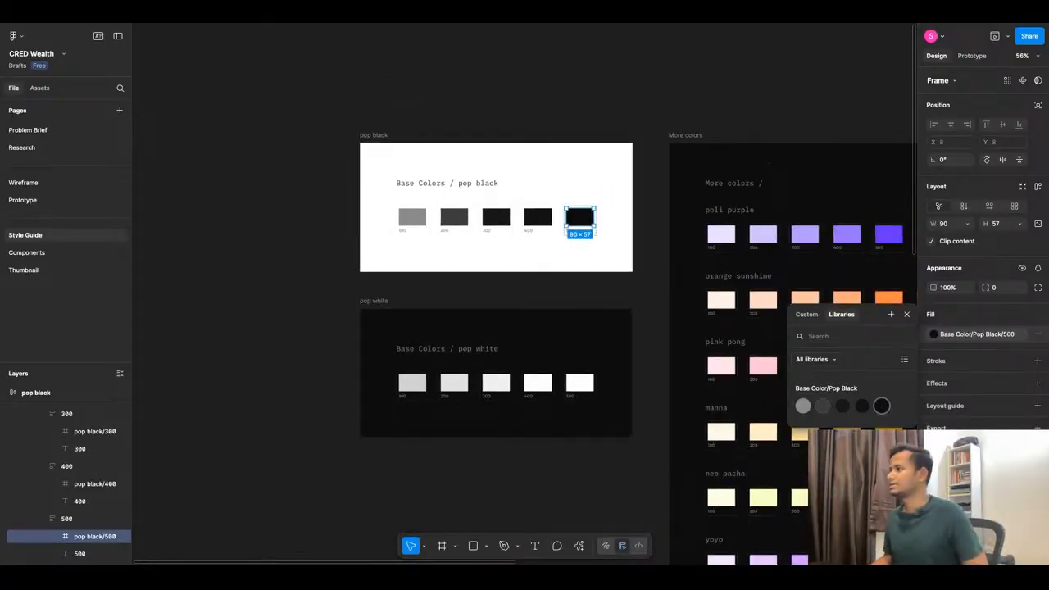
{"action": "scroll", "coordinate": [402, 269], "scroll_direction": "down", "scroll_amount": 4}
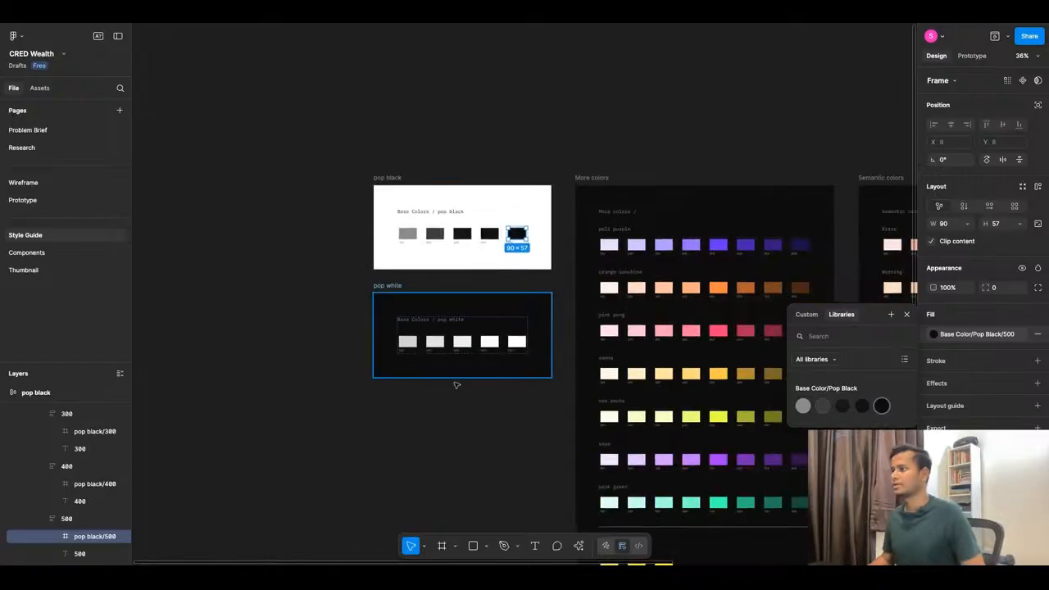
{"action": "scroll", "coordinate": [456, 384], "scroll_direction": "up", "scroll_amount": 4}
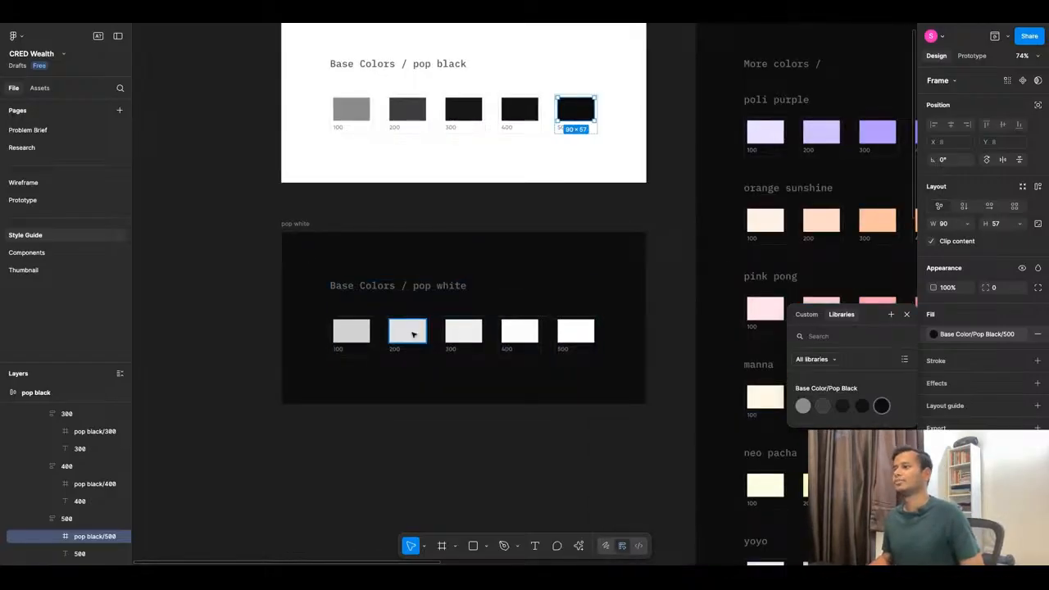
{"action": "scroll", "coordinate": [407, 332], "scroll_direction": "down", "scroll_amount": 5}
{"action": "scroll", "coordinate": [634, 293], "scroll_direction": "up", "scroll_amount": 5}
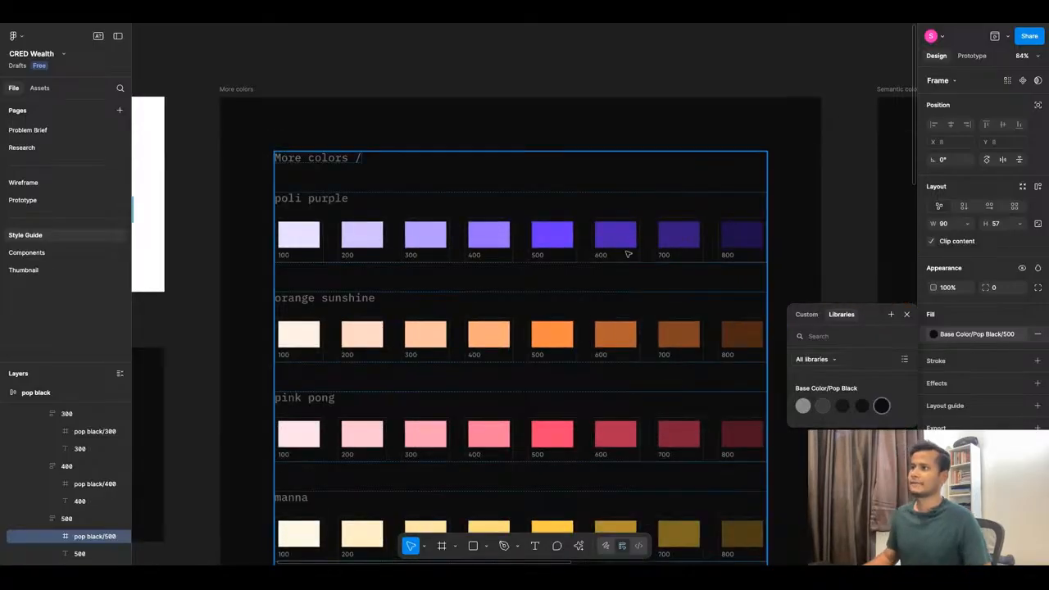
{"action": "scroll", "coordinate": [430, 215], "scroll_direction": "down", "scroll_amount": 5}
{"action": "scroll", "coordinate": [471, 366], "scroll_direction": "up", "scroll_amount": 2}
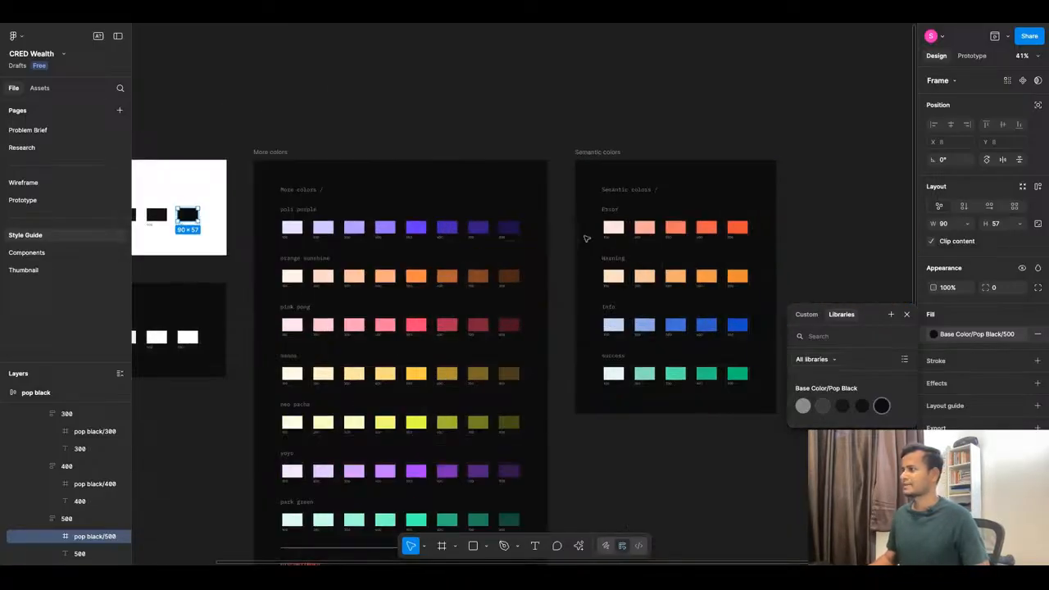
{"action": "scroll", "coordinate": [471, 366], "scroll_direction": "down", "scroll_amount": 2}
{"action": "scroll", "coordinate": [470, 365], "scroll_direction": "up", "scroll_amount": 1}
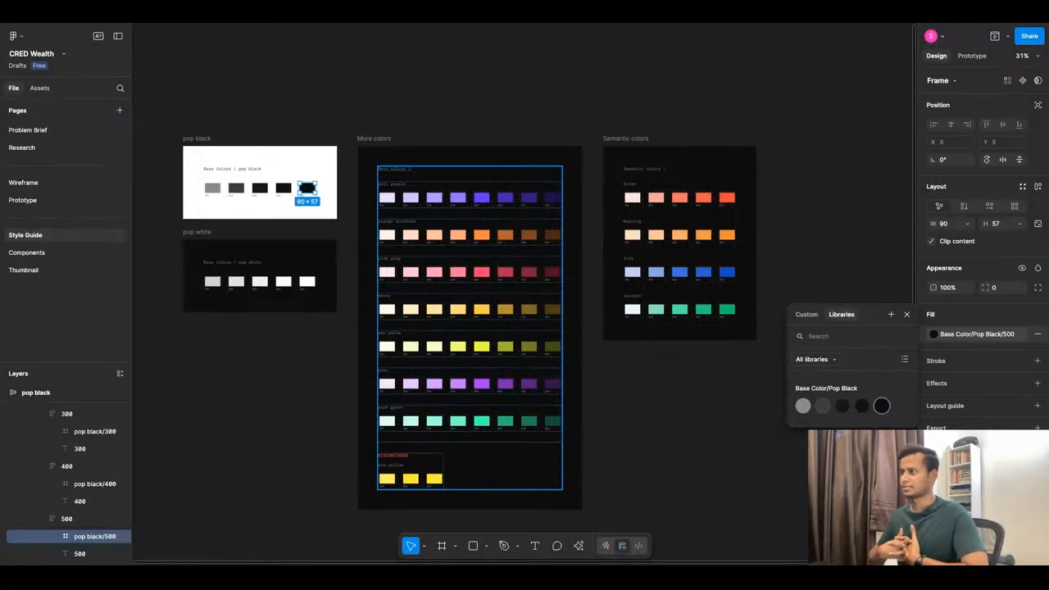
{"action": "scroll", "coordinate": [397, 203], "scroll_direction": "up", "scroll_amount": 5}
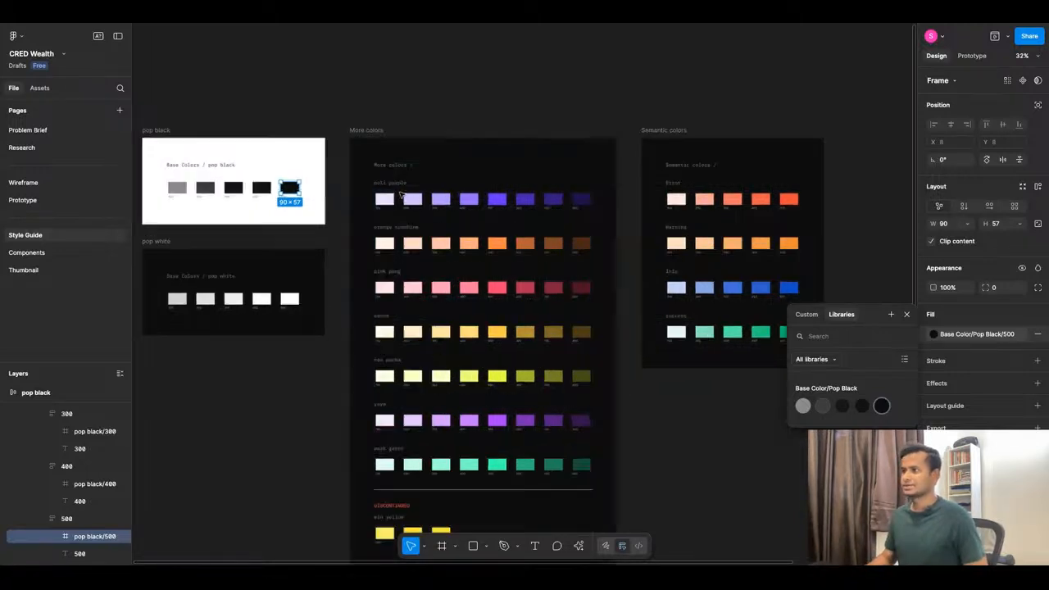
{"action": "left_click", "coordinate": [368, 223]}
Save the E8DFFF poli purple 100 swatch fill as colour style 'Poli Purple/100'.
{"action": "scroll", "coordinate": [443, 270], "scroll_direction": "down", "scroll_amount": 2}
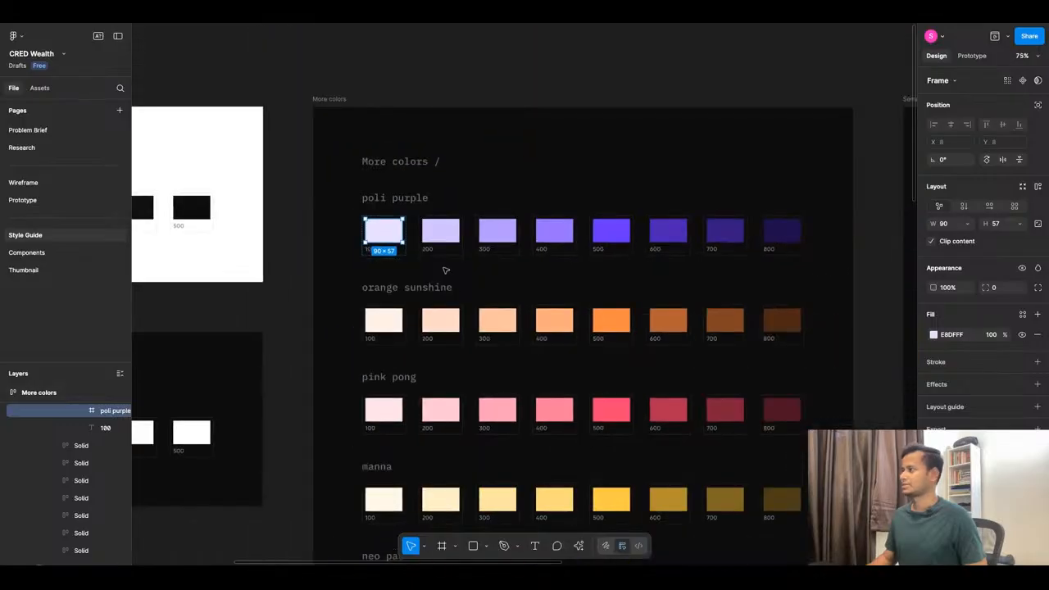
{"action": "scroll", "coordinate": [489, 235], "scroll_direction": "up", "scroll_amount": 1}
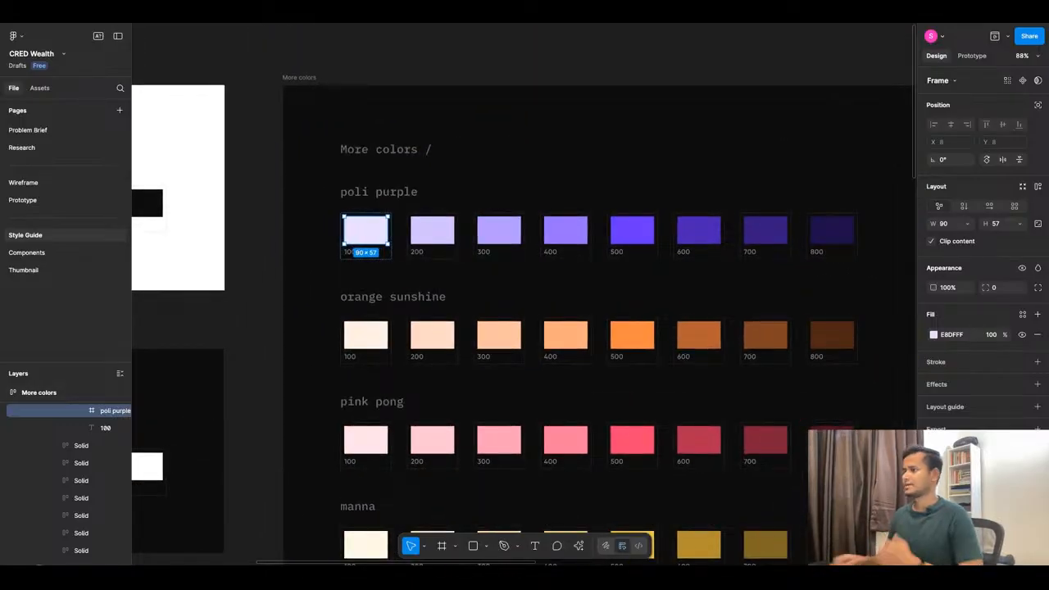
{"action": "left_click", "coordinate": [1023, 315]}
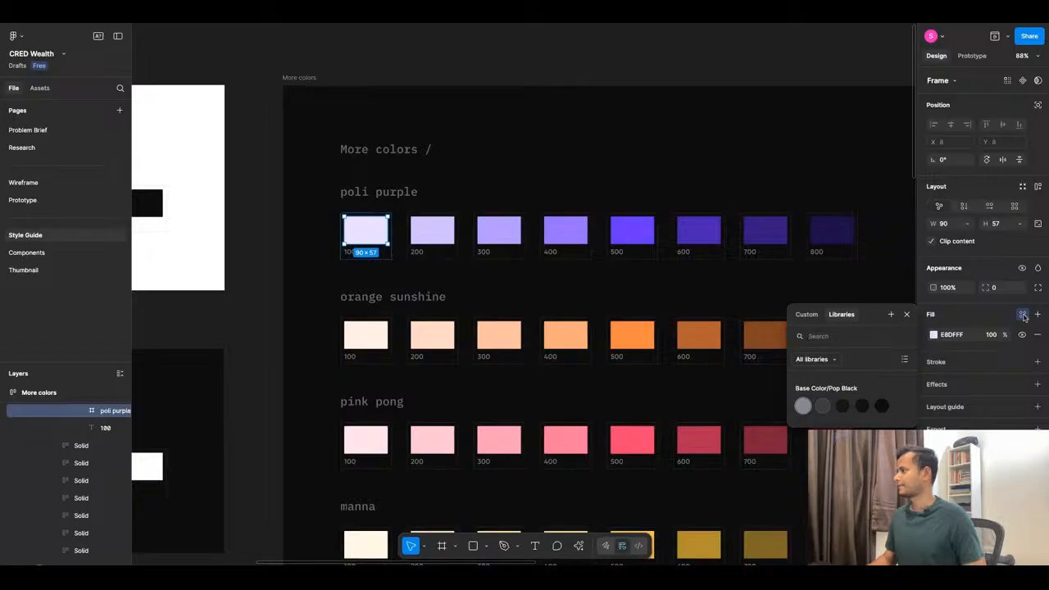
{"action": "left_click", "coordinate": [1038, 315]}
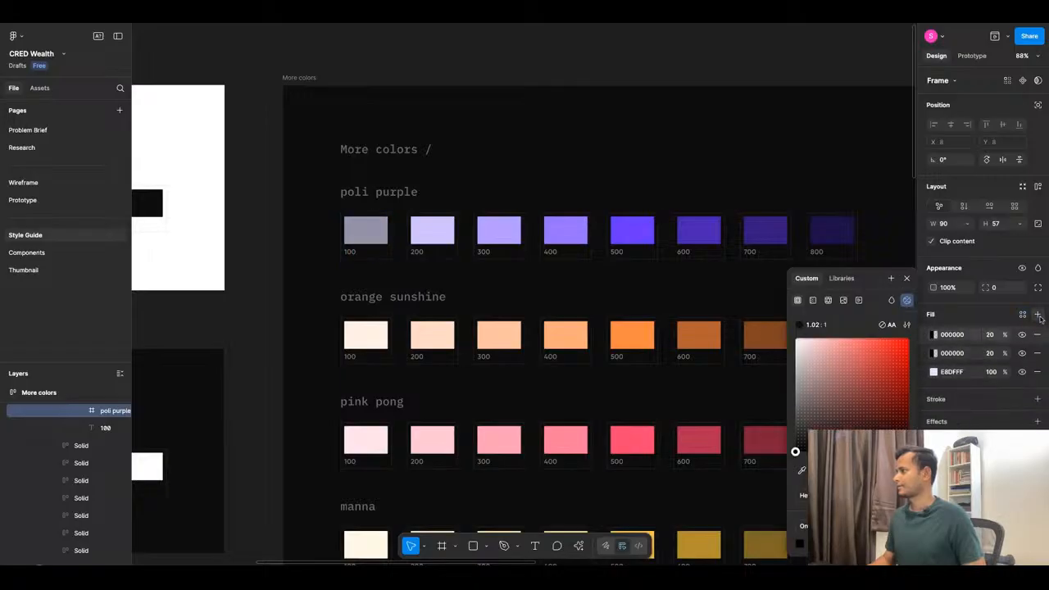
{"action": "left_click", "coordinate": [1037, 334]}
{"action": "left_click", "coordinate": [1023, 315]}
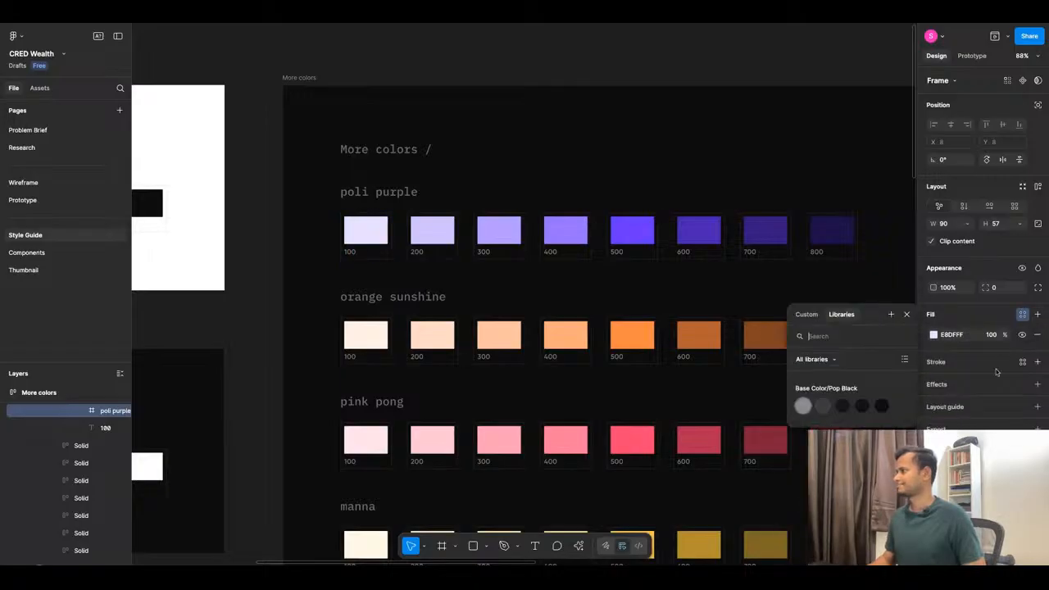
{"action": "left_click", "coordinate": [892, 314]}
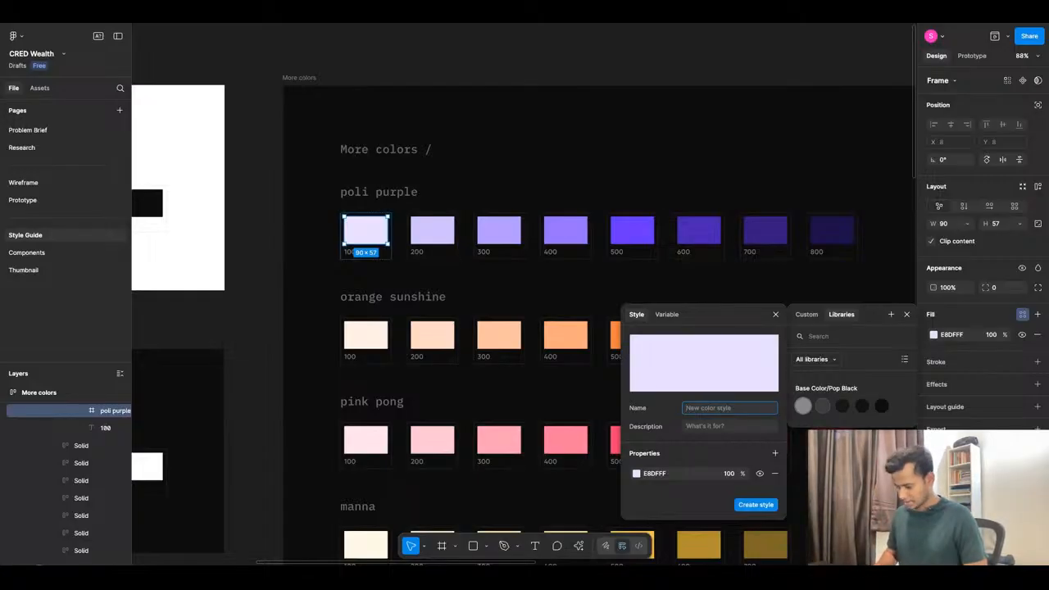
{"action": "type", "text": "Poli Purple/100"}
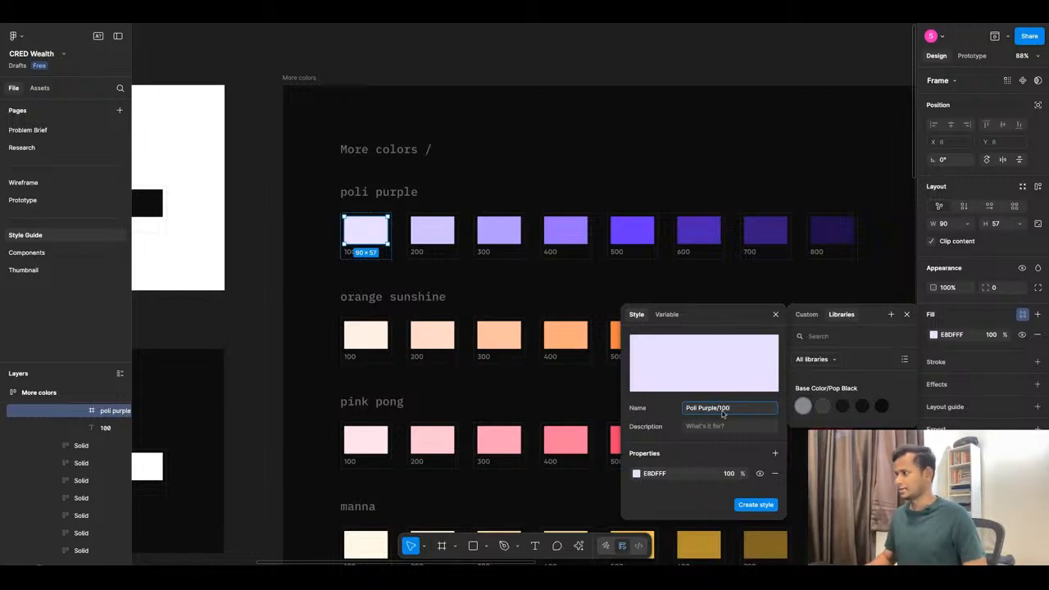
{"action": "key", "text": "ctrl+a"}
{"action": "key", "text": "ctrl+c"}
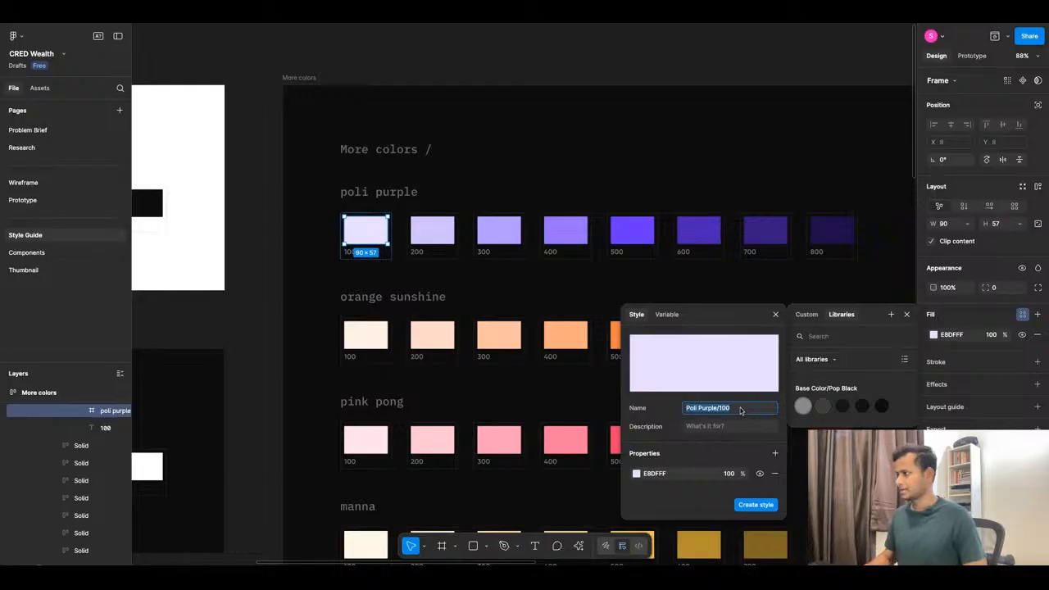
{"action": "left_click", "coordinate": [763, 500]}
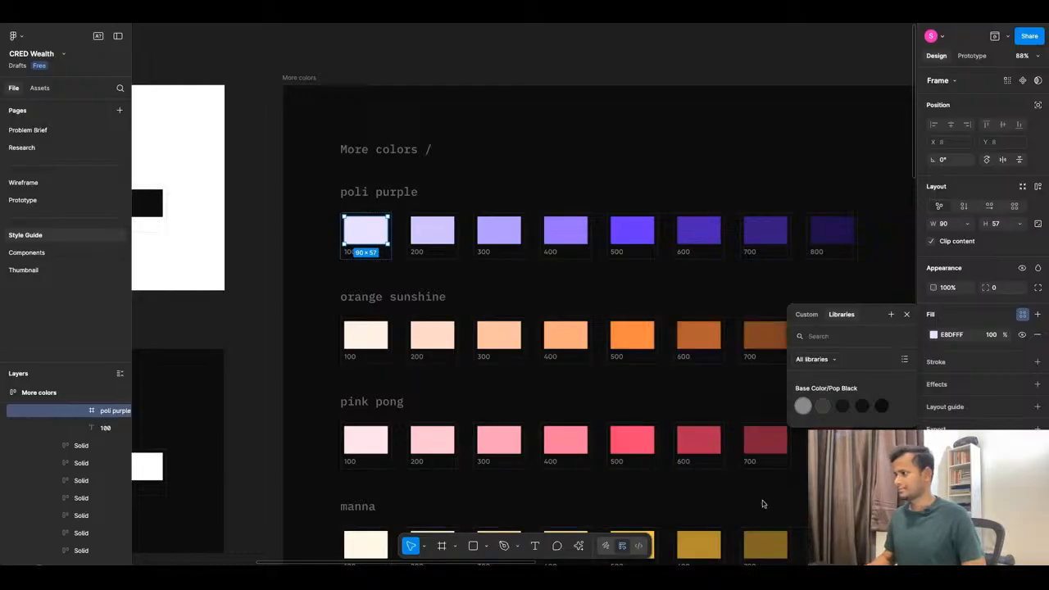
{"action": "left_click", "coordinate": [430, 231]}
Save the poli purple 200 swatch fill as colour style 'Poli Purple/200'.
{"action": "left_click", "coordinate": [1021, 318]}
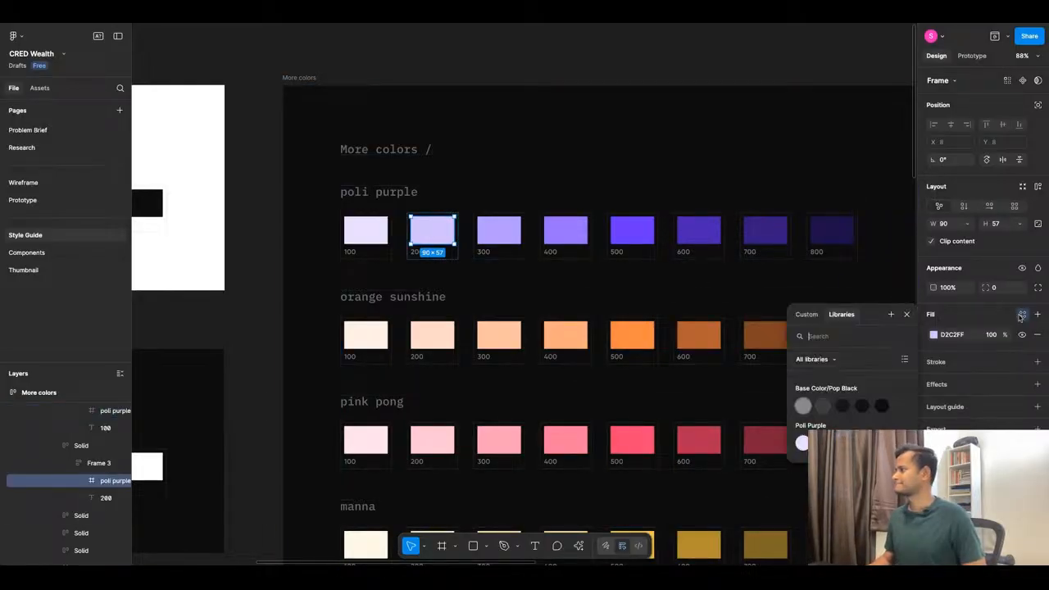
{"action": "left_click", "coordinate": [891, 313]}
{"action": "key", "text": "ctrl+v"}
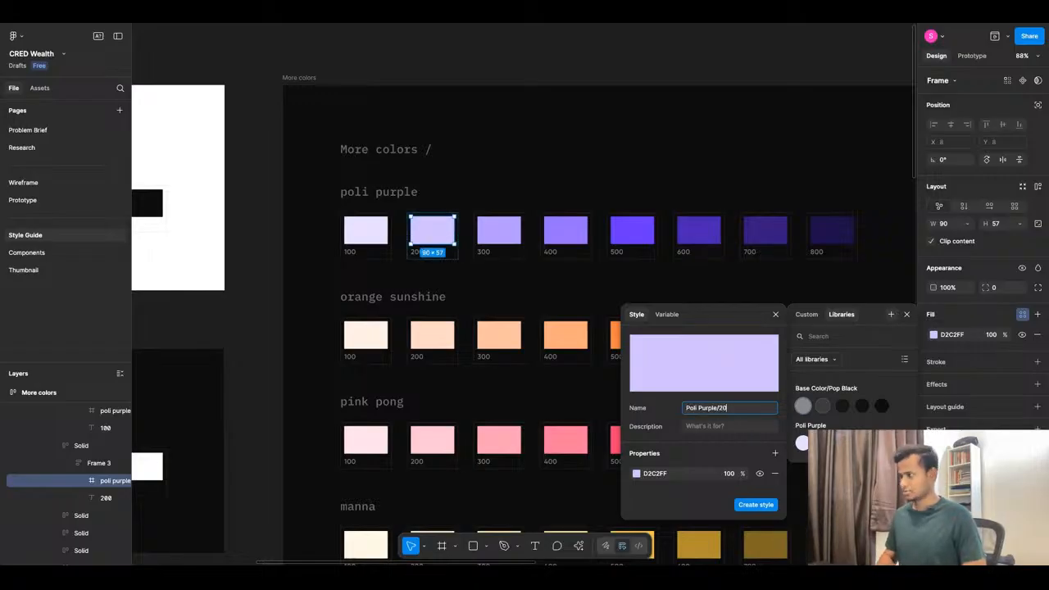
{"action": "left_click", "coordinate": [755, 504]}
Save the poli purple 300 swatch fill as colour style 'Poli Purple/300'.
{"action": "left_click", "coordinate": [495, 223]}
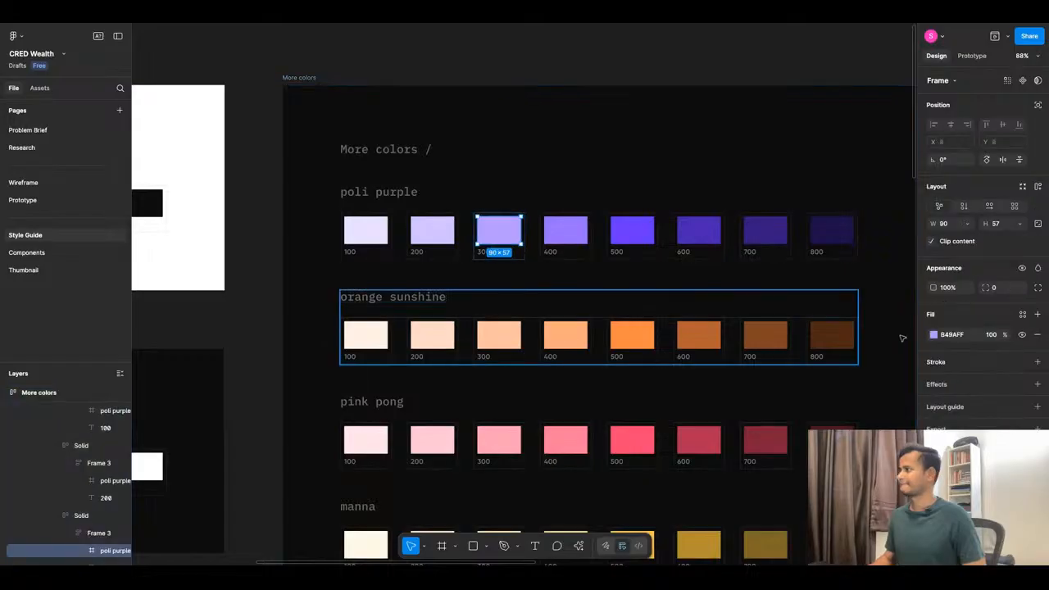
{"action": "left_click", "coordinate": [1022, 314]}
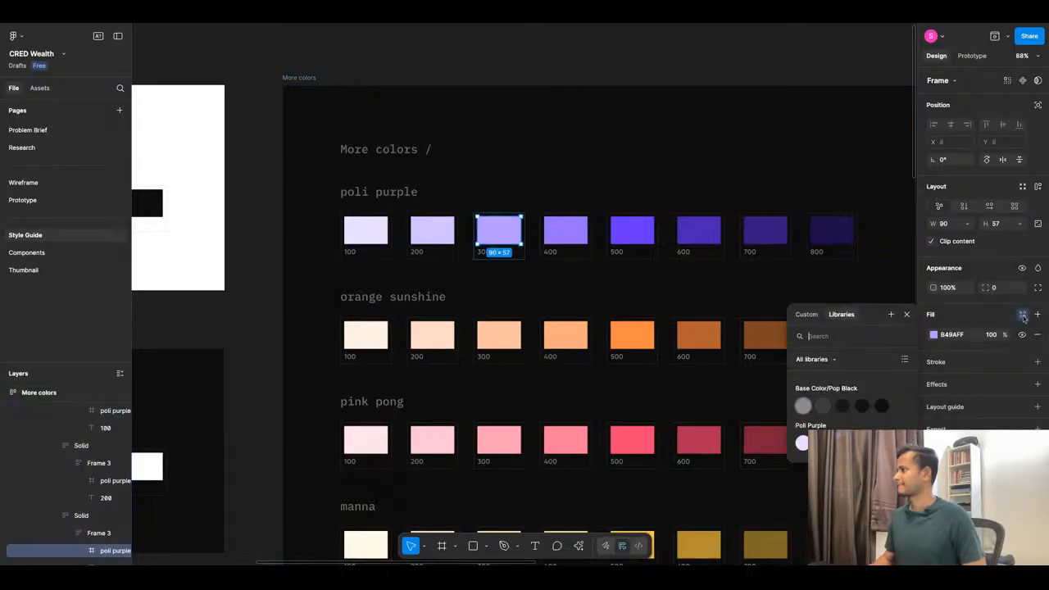
{"action": "left_click", "coordinate": [892, 314]}
{"action": "type", "text": "Poli Purple/10"}
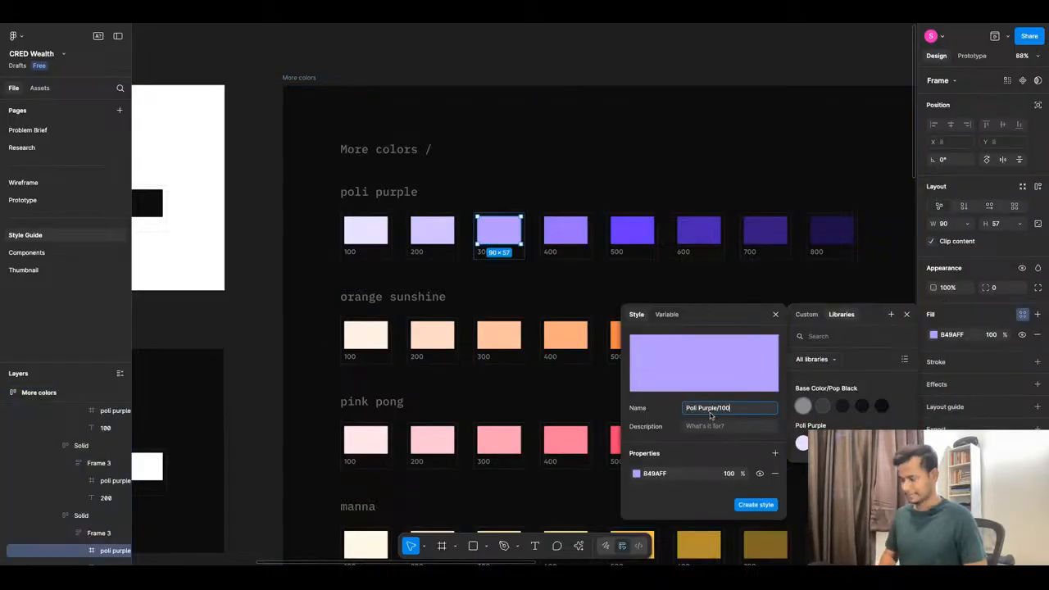
{"action": "type", "text": "0"}
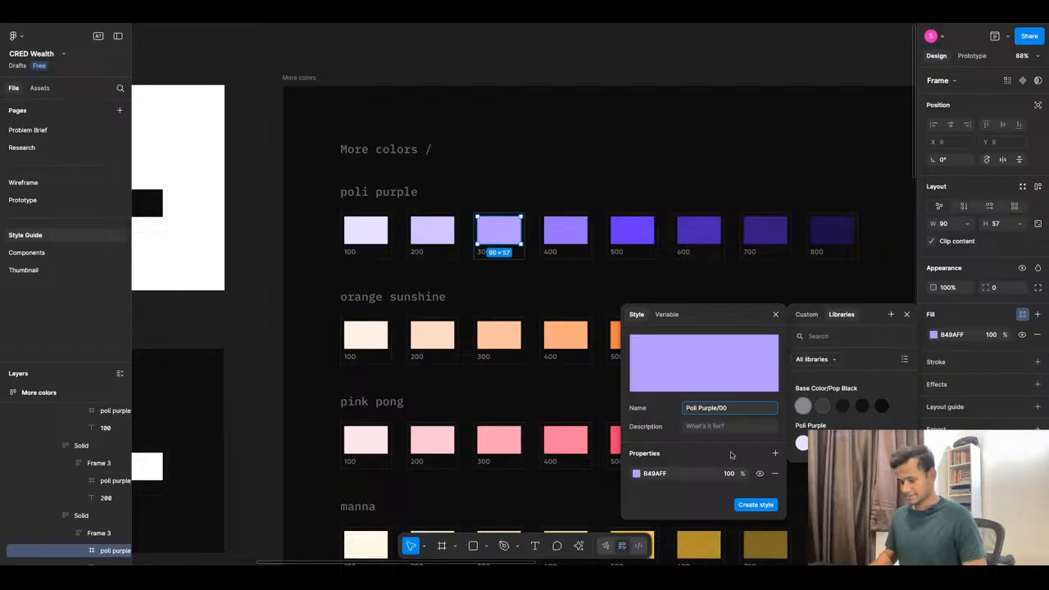
{"action": "type", "text": "3"}
{"action": "left_click", "coordinate": [755, 504]}
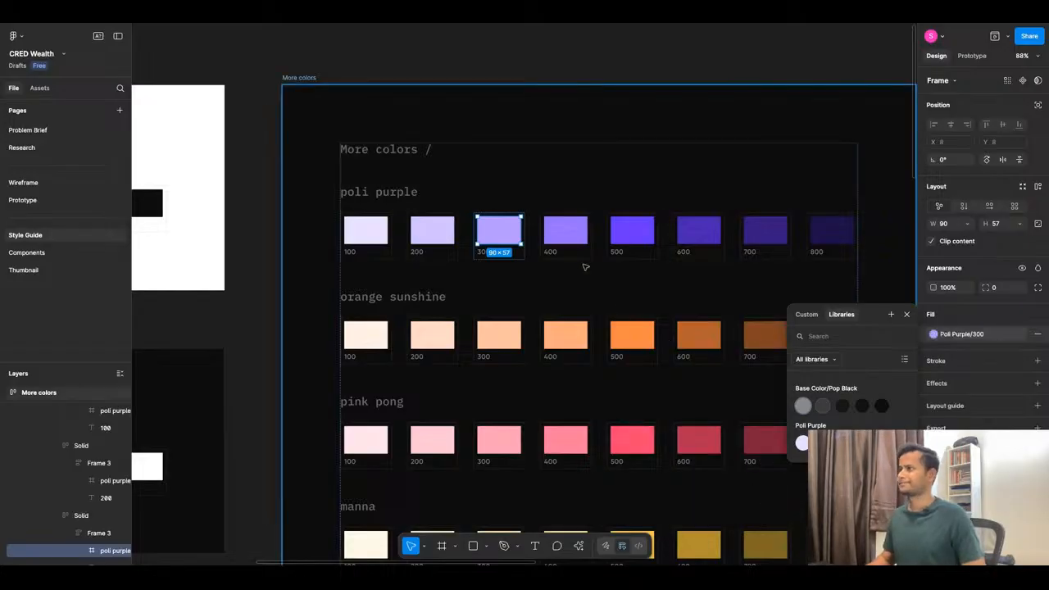
Save the 9772FF poli purple 400 swatch fill as colour style 'Poli Purple/400'.
{"action": "left_click", "coordinate": [564, 232]}
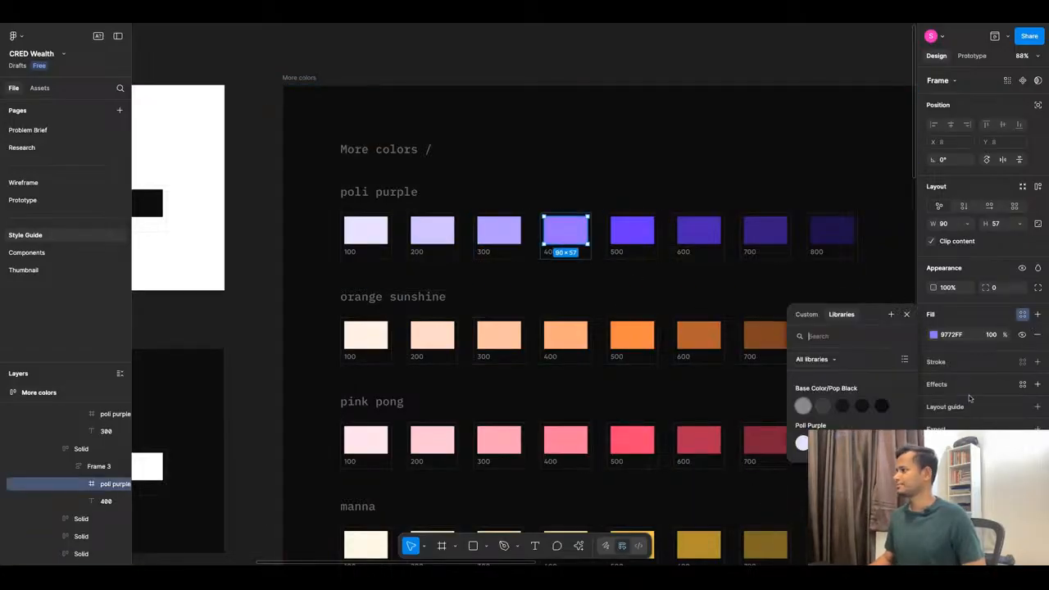
{"action": "left_click", "coordinate": [891, 314]}
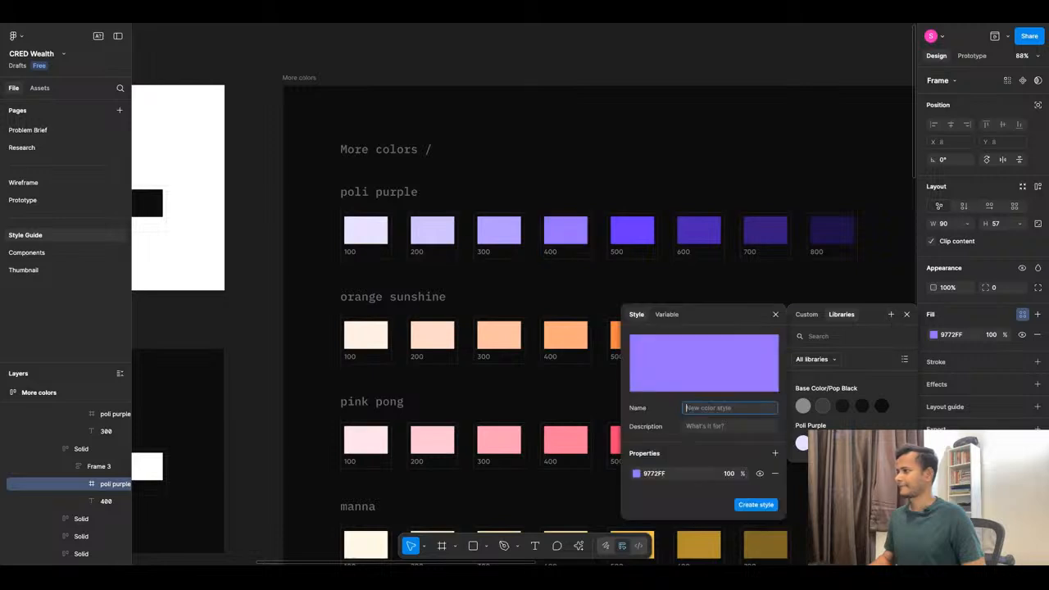
{"action": "key", "text": "ctrl+v"}
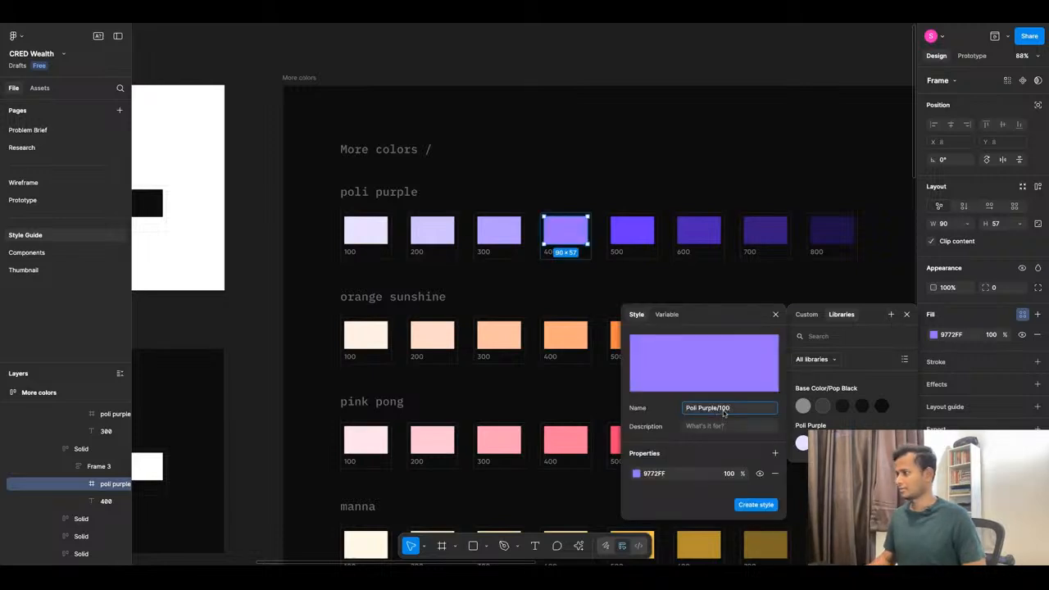
{"action": "double_click", "coordinate": [722, 407]}
{"action": "type", "text": "400"}
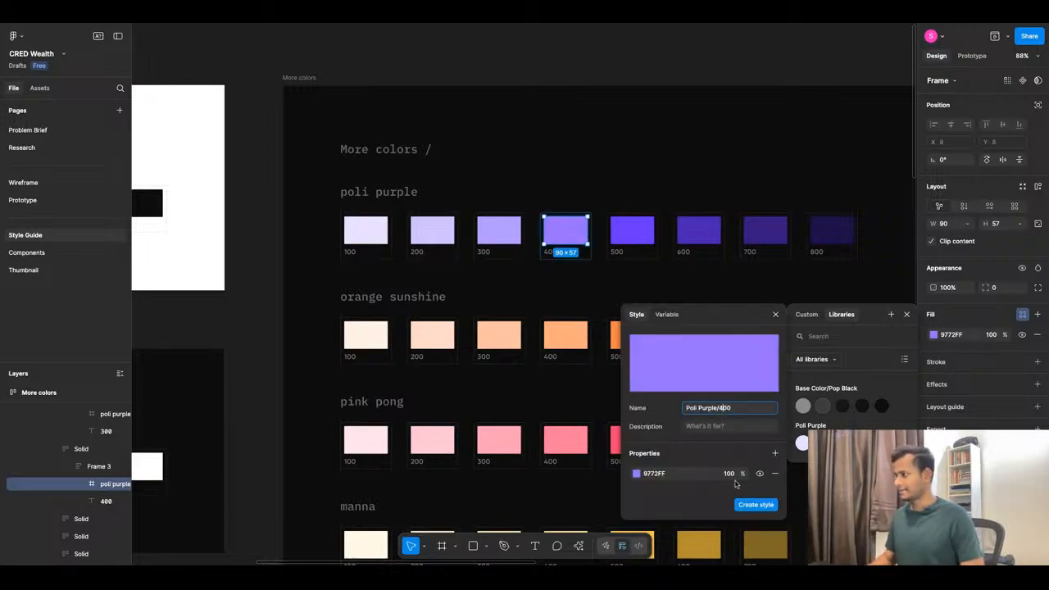
{"action": "left_click", "coordinate": [755, 504]}
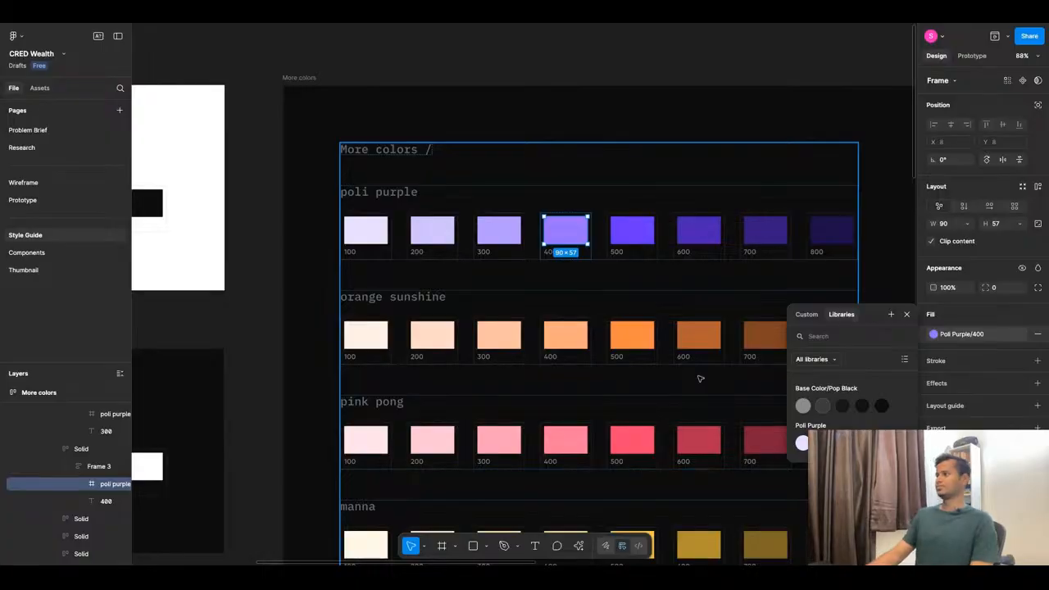
Start a new colour style for the 6A35FF poli purple 500 swatch, entering 'Poli Purple/100'.
{"action": "left_click", "coordinate": [634, 230]}
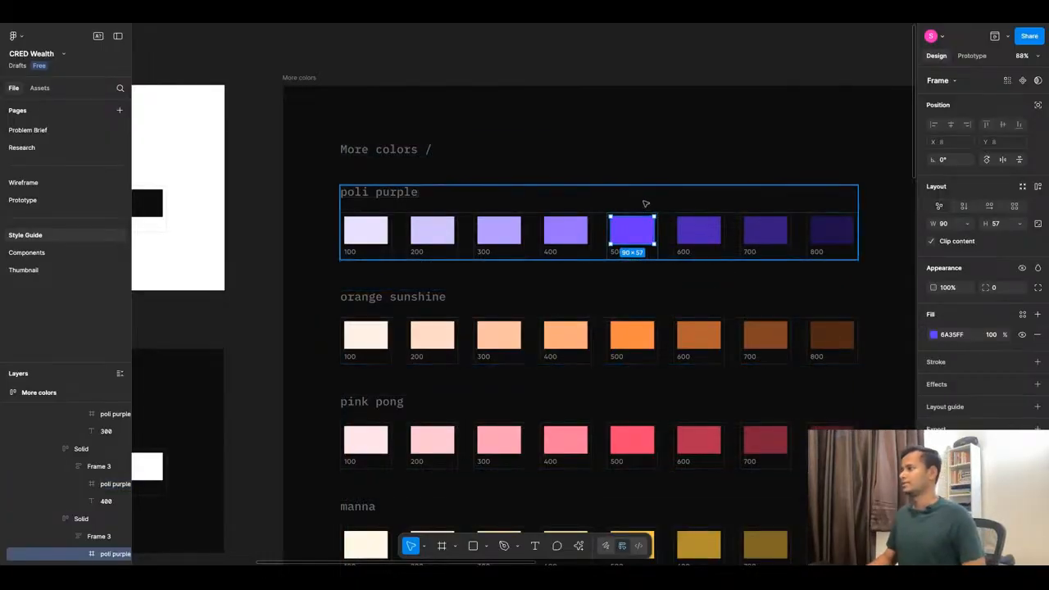
{"action": "left_click", "coordinate": [1022, 314]}
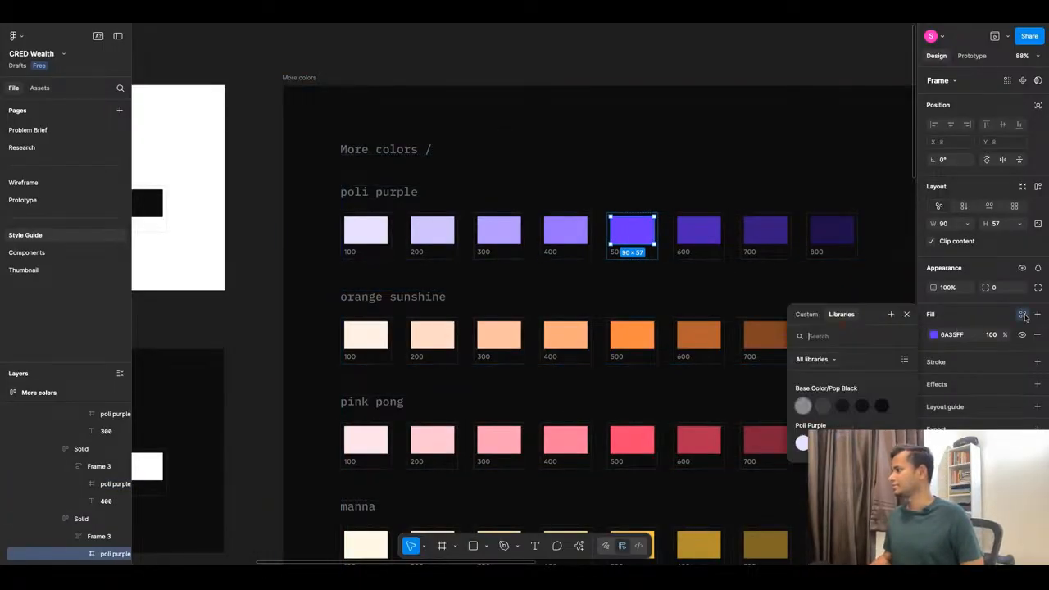
{"action": "left_click", "coordinate": [891, 314]}
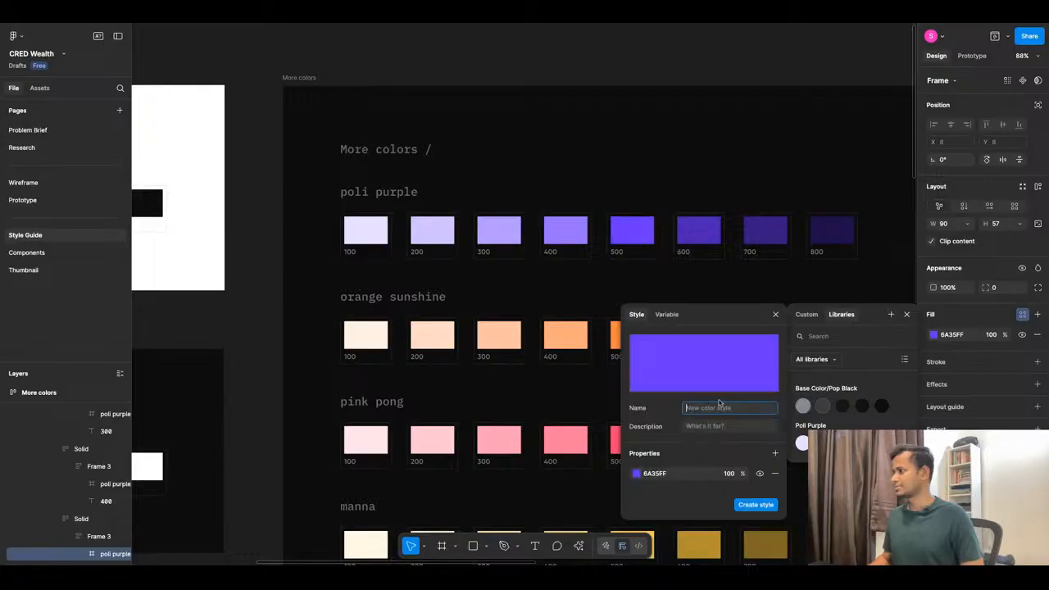
{"action": "type", "text": "Poli Purple/100"}
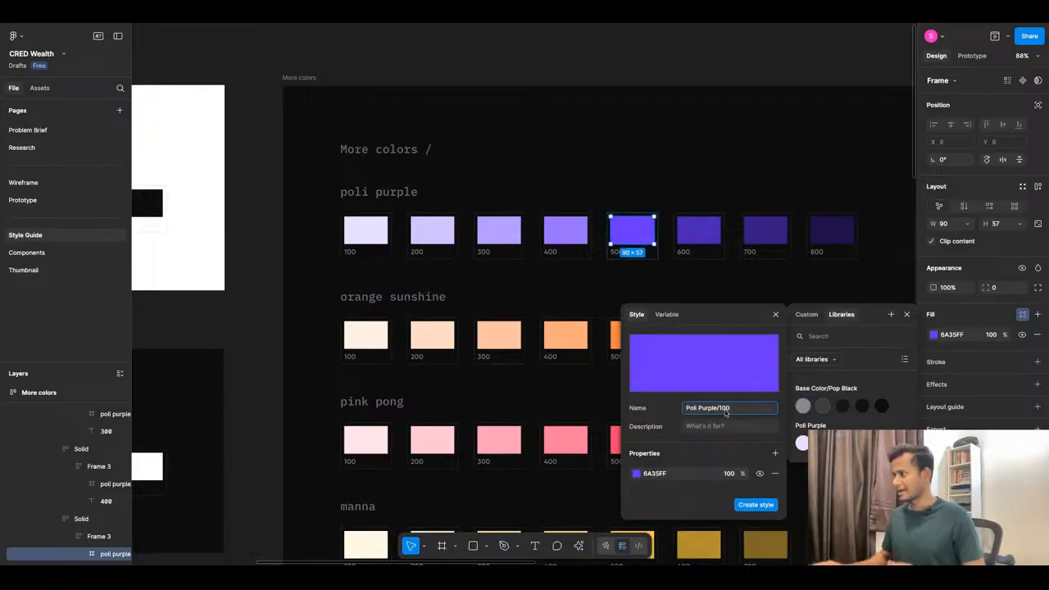
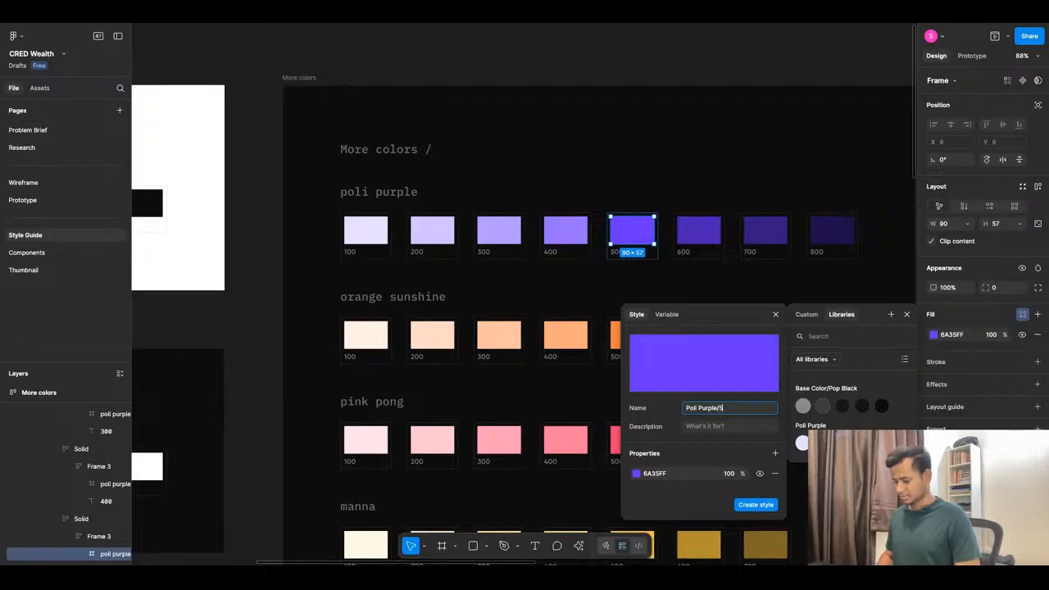
Finish the Poli Purple/500 style, then save the 600 swatch fill as 'Poli Purple/600'.
{"action": "left_click", "coordinate": [745, 504]}
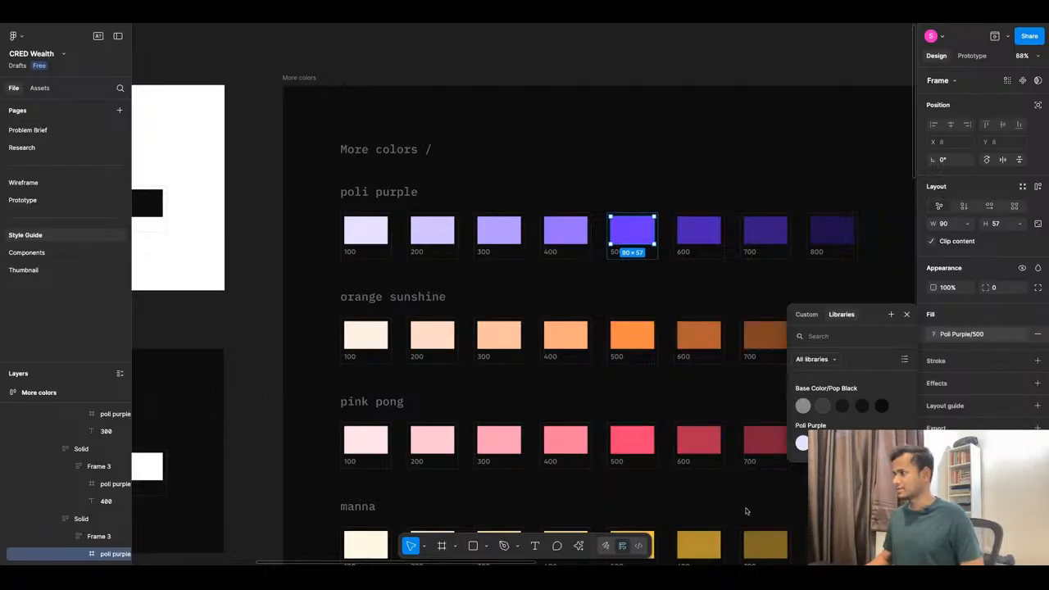
{"action": "left_click", "coordinate": [698, 243]}
{"action": "left_click", "coordinate": [1022, 314]}
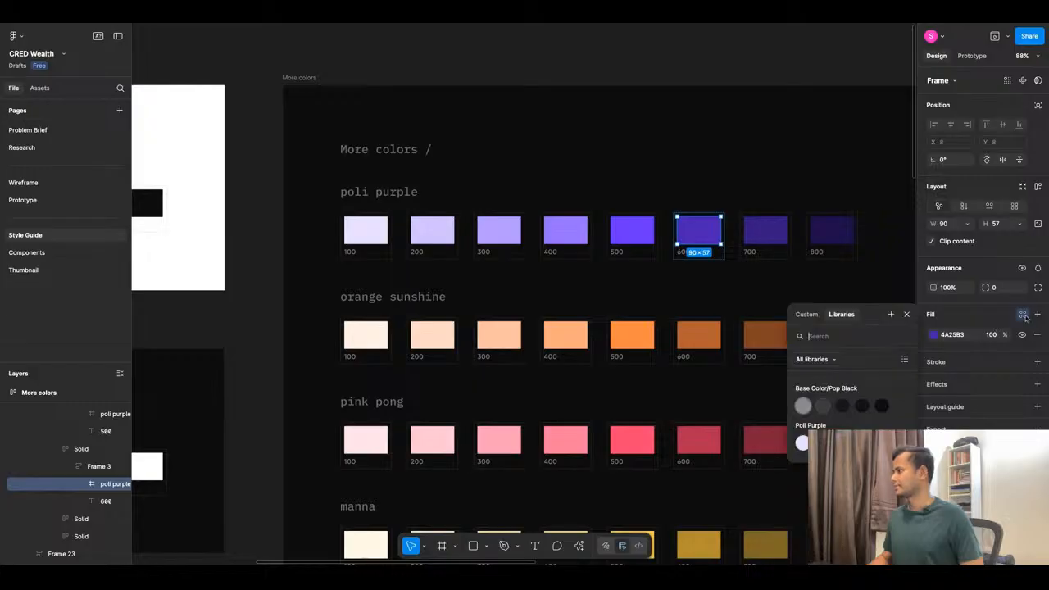
{"action": "left_click", "coordinate": [891, 315]}
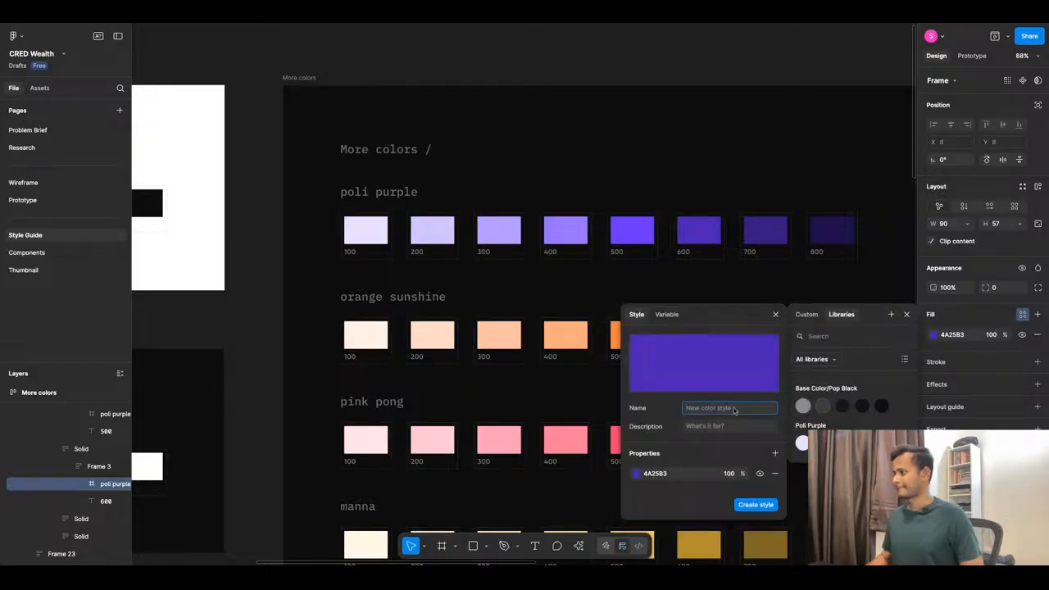
{"action": "type", "text": "Poli Purple/100"}
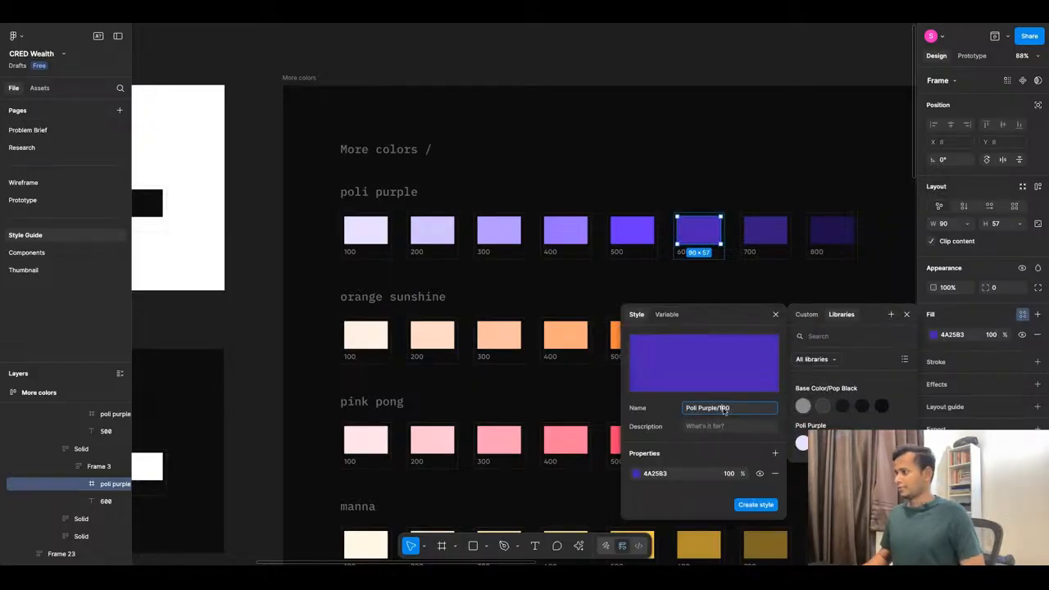
{"action": "type", "text": "6"}
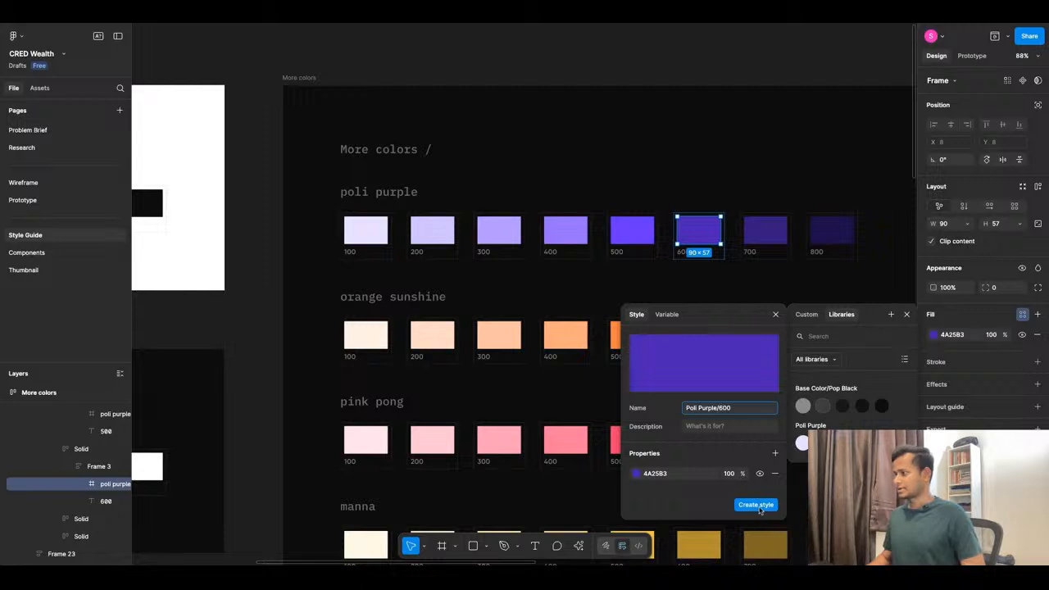
{"action": "left_click", "coordinate": [756, 505]}
Save the poli purple 700 swatch fill as colour style 'Poli Purple/700'.
{"action": "left_click", "coordinate": [765, 231]}
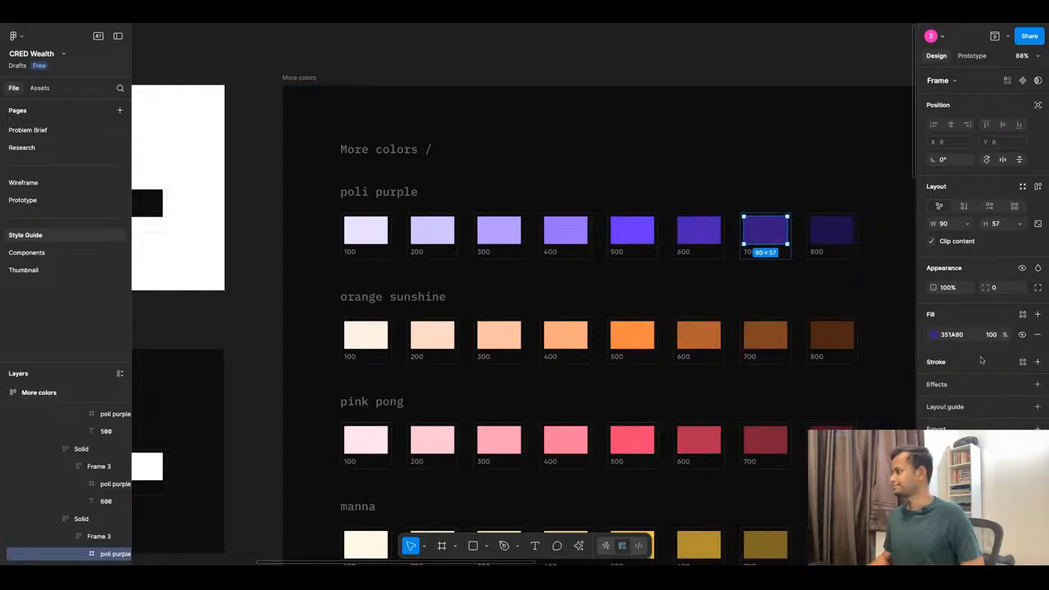
{"action": "left_click", "coordinate": [1021, 314]}
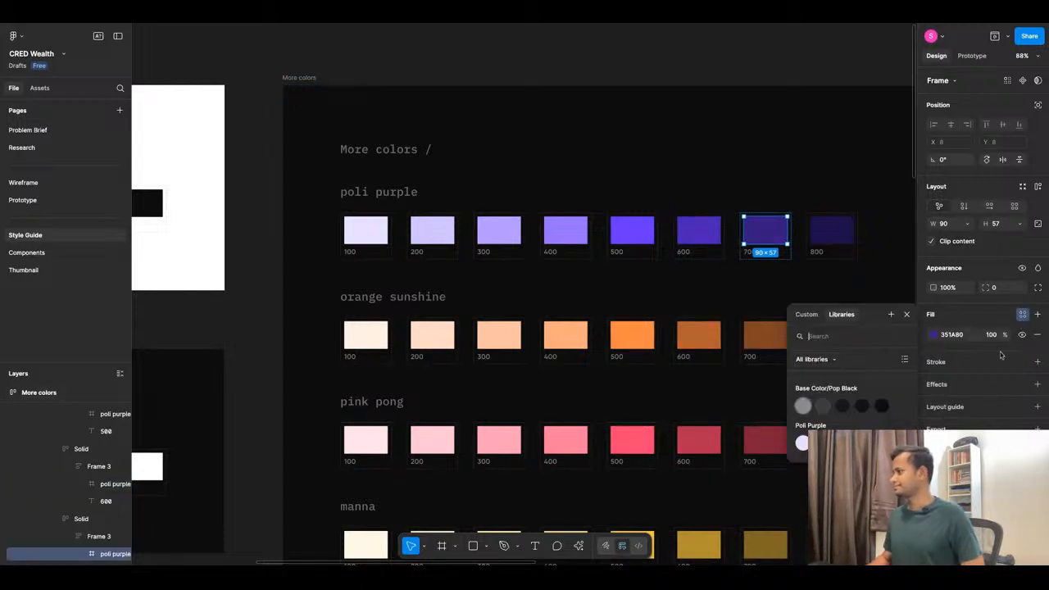
{"action": "left_click", "coordinate": [890, 315]}
{"action": "type", "text": "Poli Purple/100"}
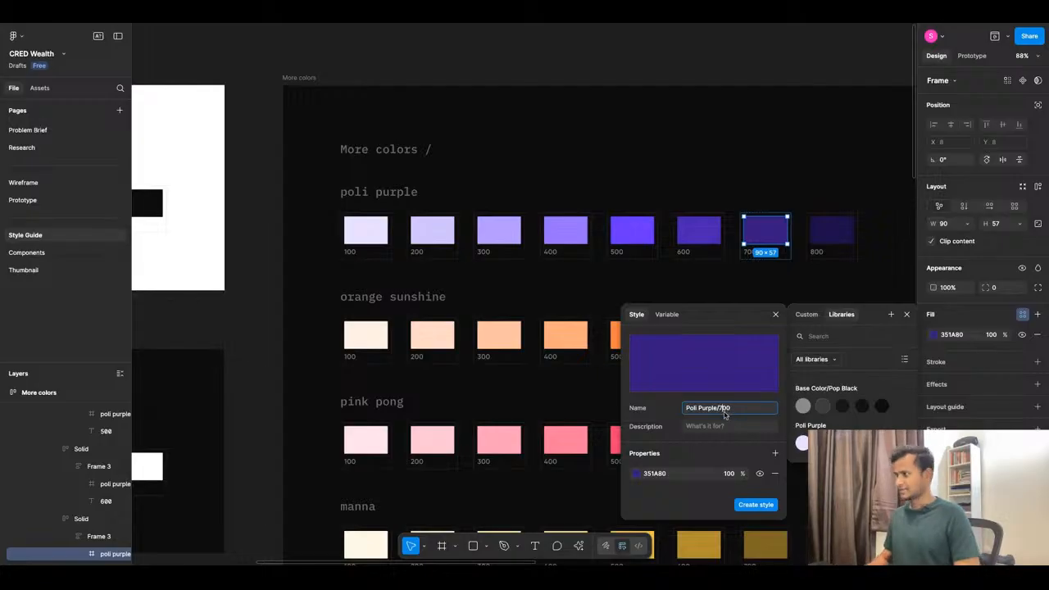
{"action": "left_click", "coordinate": [748, 507]}
Save the darkest poli purple 800 swatch fill as colour style 'Poli Purple/800'.
{"action": "key", "text": "Tab"}
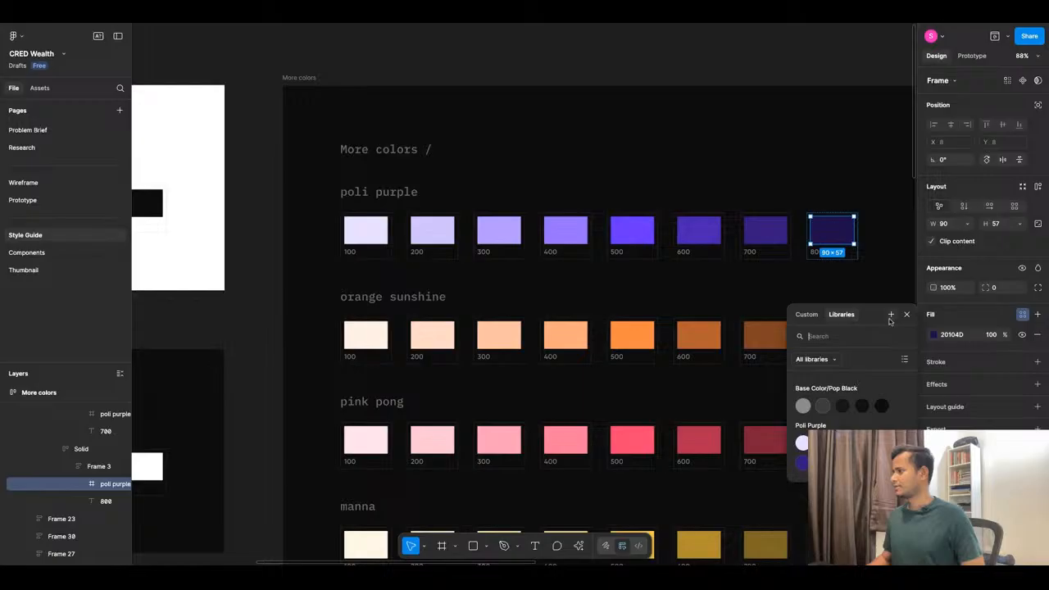
{"action": "left_click", "coordinate": [891, 316]}
{"action": "type", "text": "Poli Purple/100"}
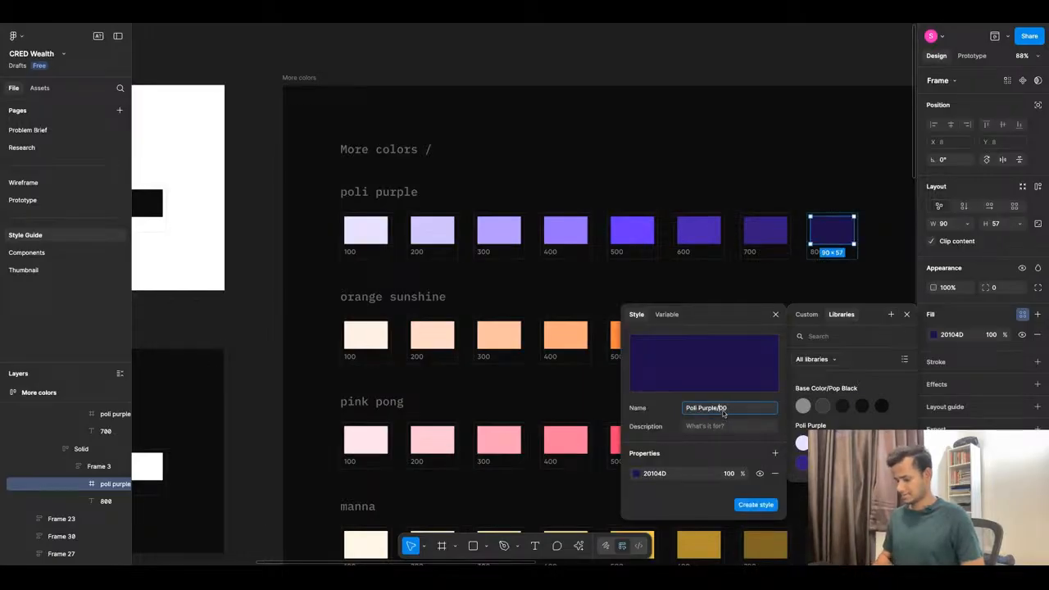
{"action": "left_click", "coordinate": [755, 504]}
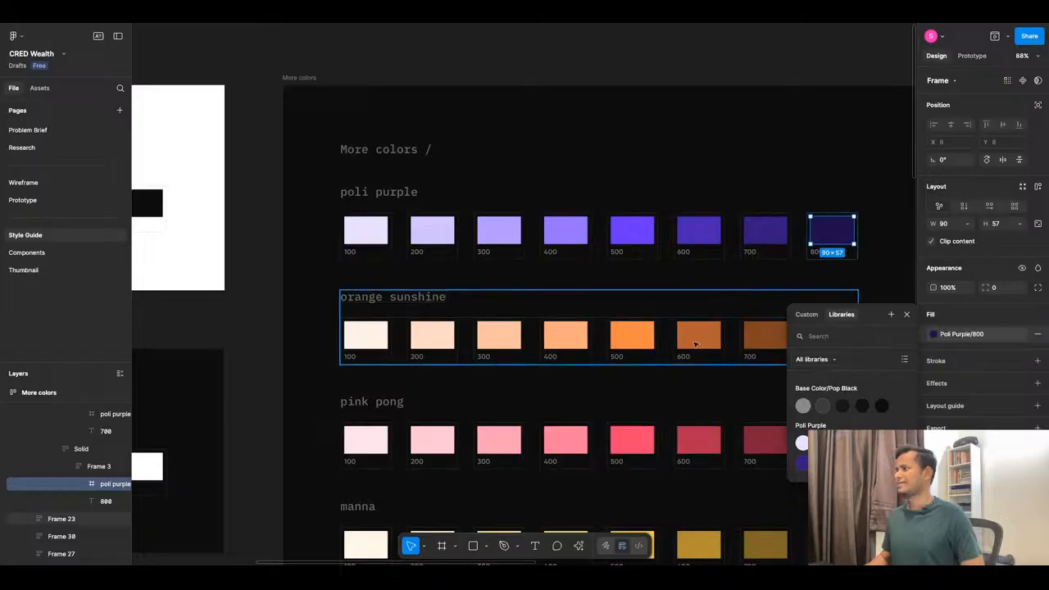
{"action": "left_click", "coordinate": [691, 301]}
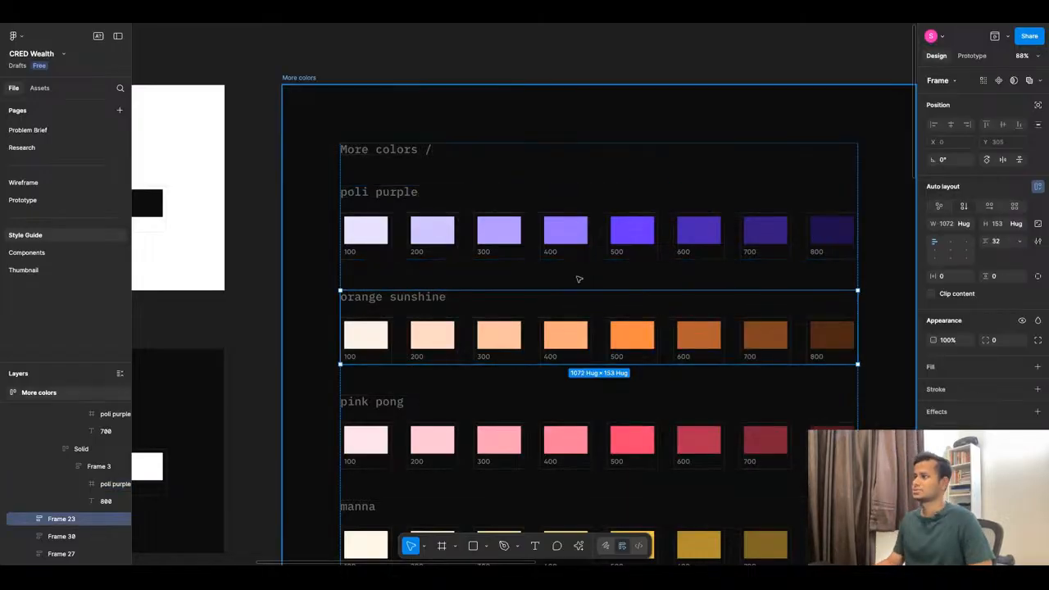
Save the orange sunshine 100 swatch fill as colour style 'Orange Sunshine/100'.
{"action": "left_click", "coordinate": [375, 336]}
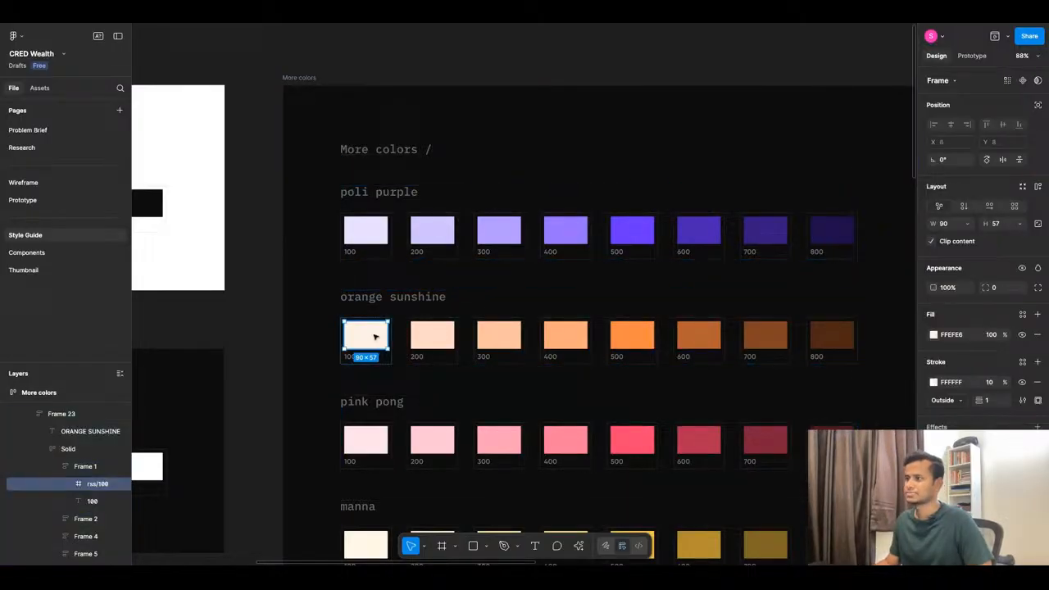
{"action": "left_click", "coordinate": [1023, 315]}
{"action": "left_click", "coordinate": [891, 316]}
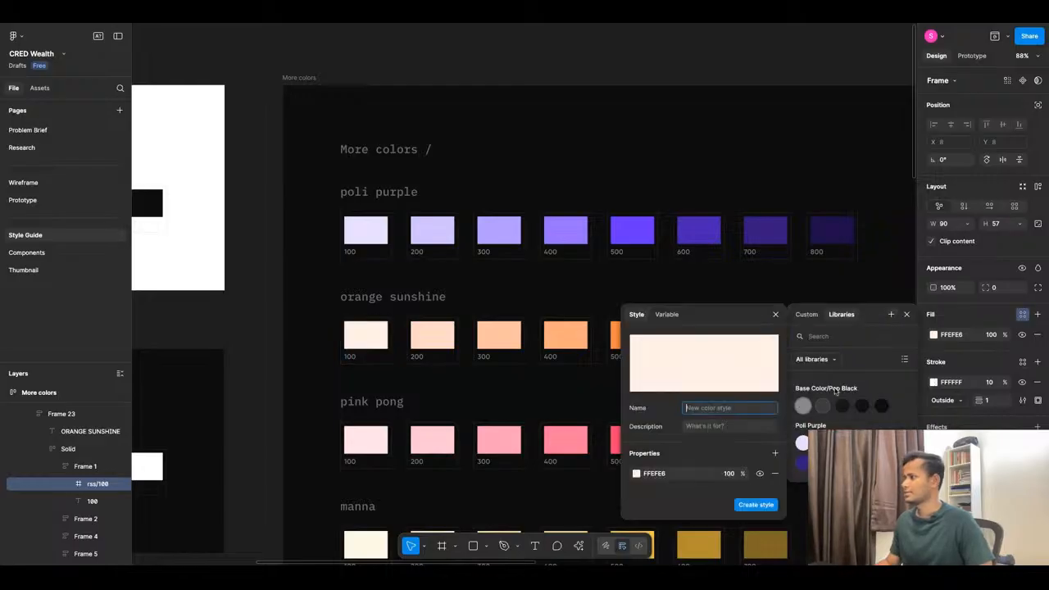
{"action": "type", "text": "Org"}
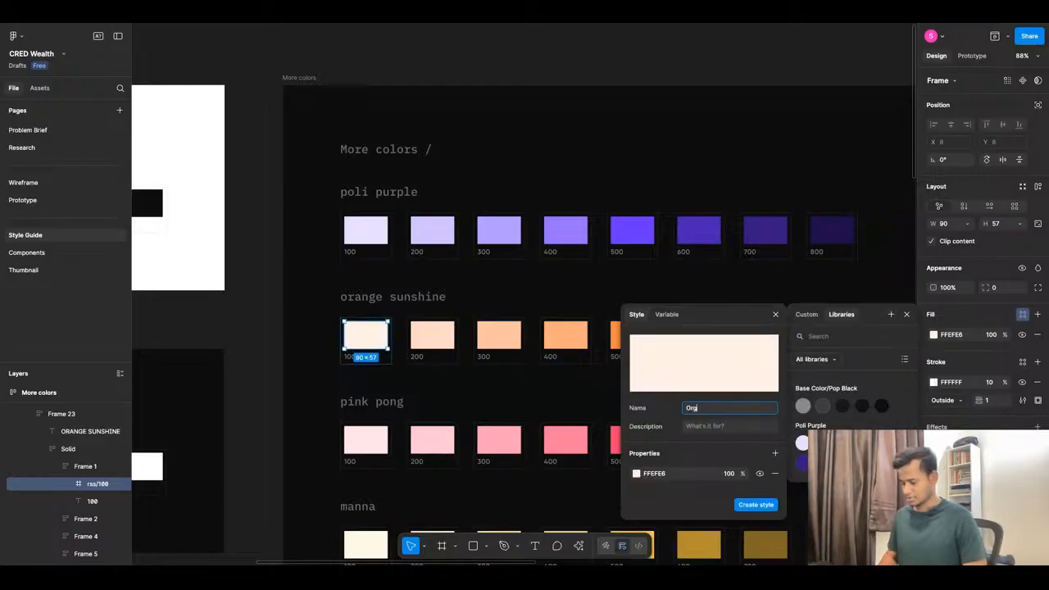
{"action": "key", "text": "BackSpace"}
{"action": "type", "text": "a"}
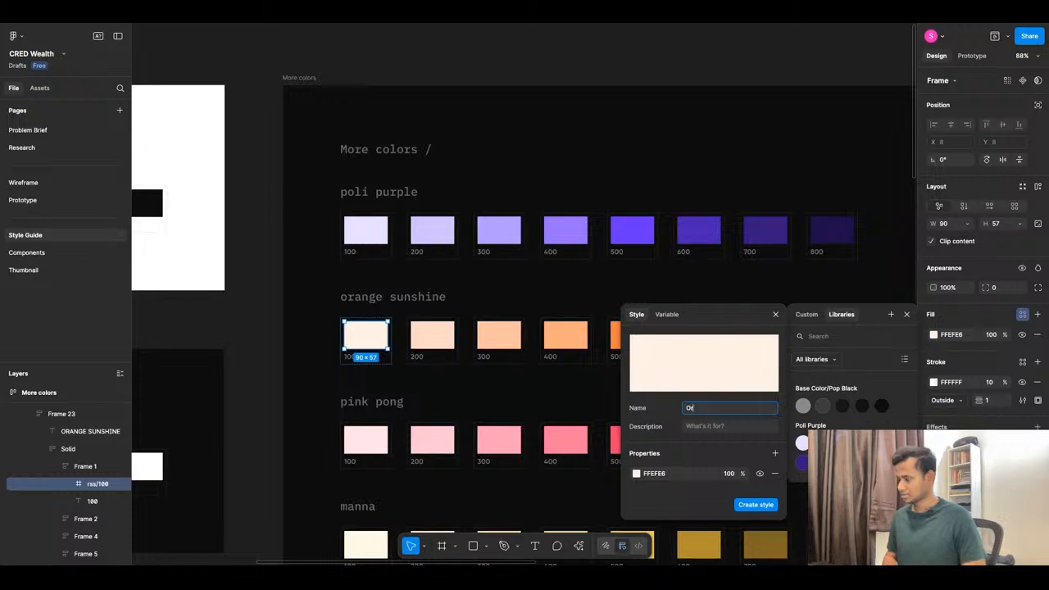
{"action": "type", "text": "nge Su"}
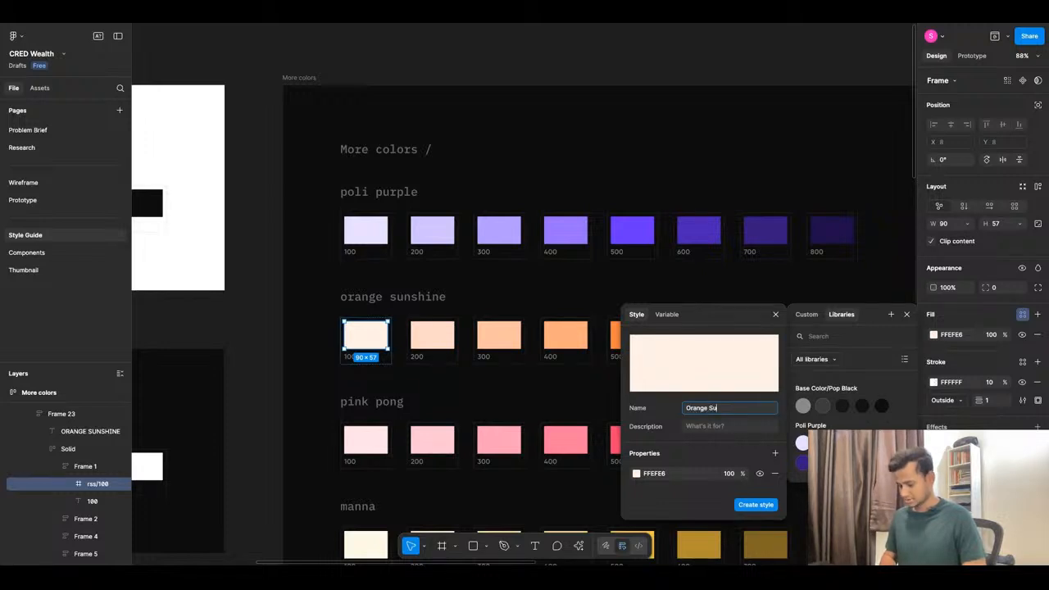
{"action": "type", "text": "nshine"}
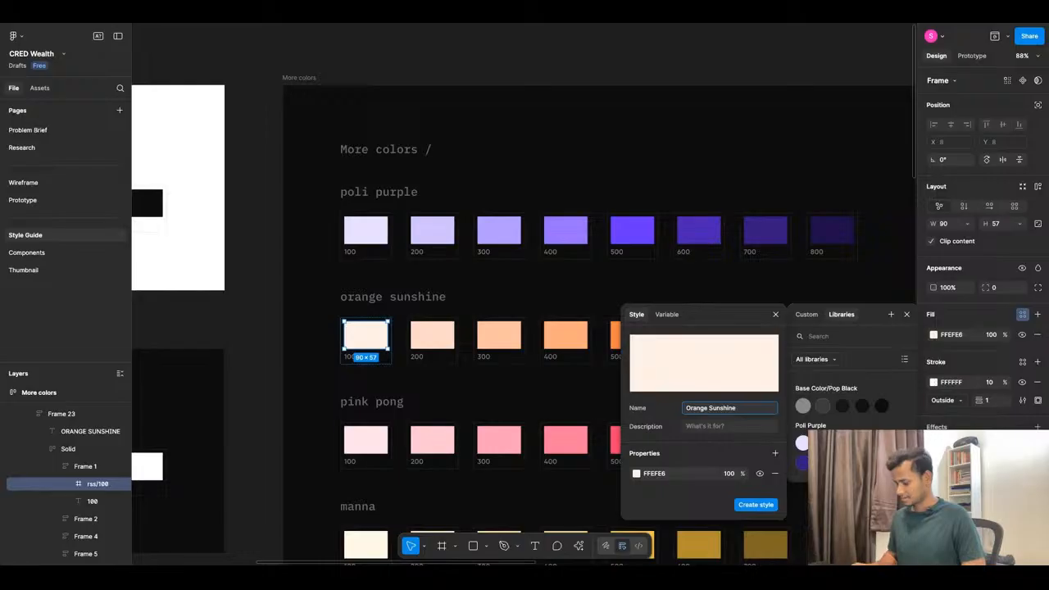
{"action": "type", "text": "/"}
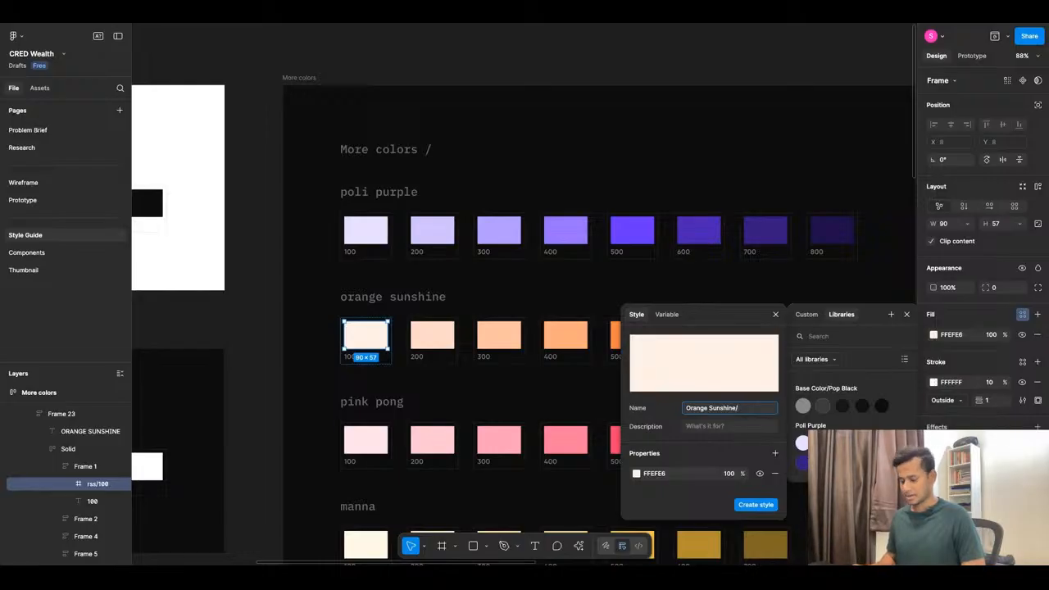
{"action": "type", "text": "100"}
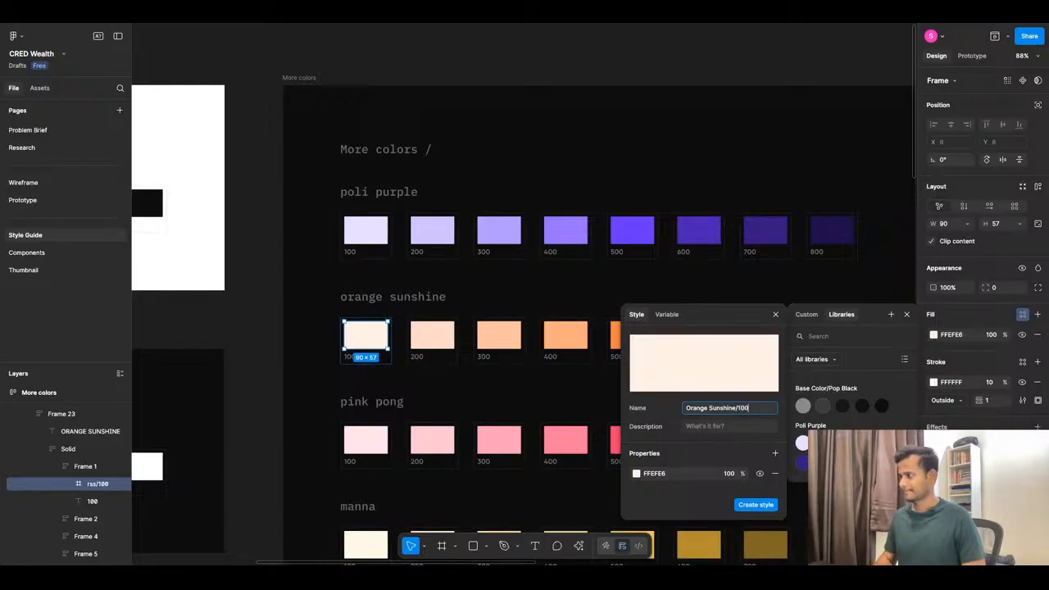
{"action": "triple_click", "coordinate": [753, 410]}
{"action": "key", "text": "super+c"}
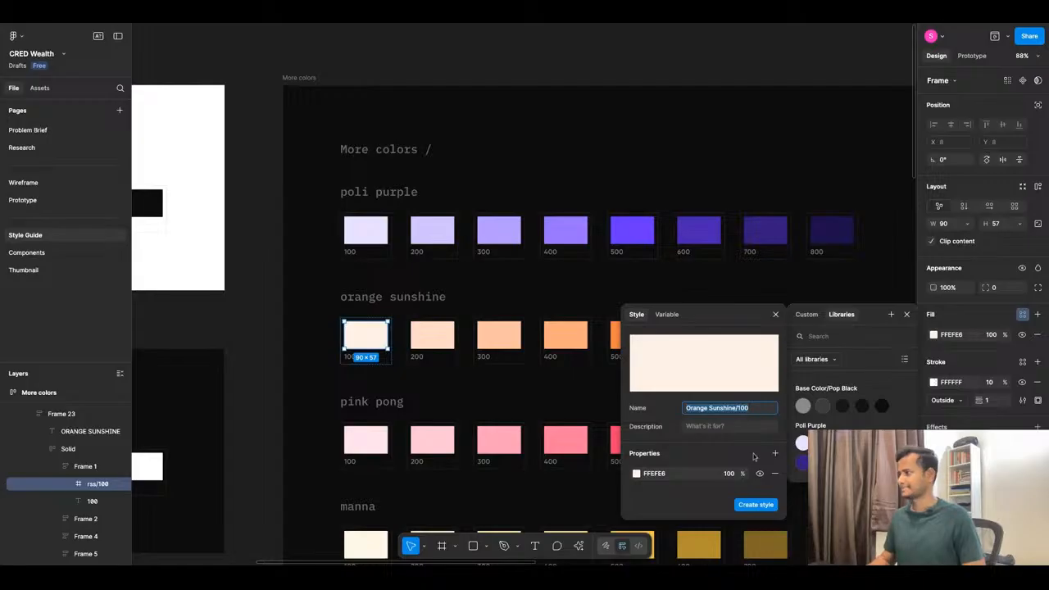
{"action": "left_click", "coordinate": [751, 508]}
Save the orange sunshine 200 swatch fill as colour style 'Orange Sunshine/200'.
{"action": "left_click", "coordinate": [430, 334]}
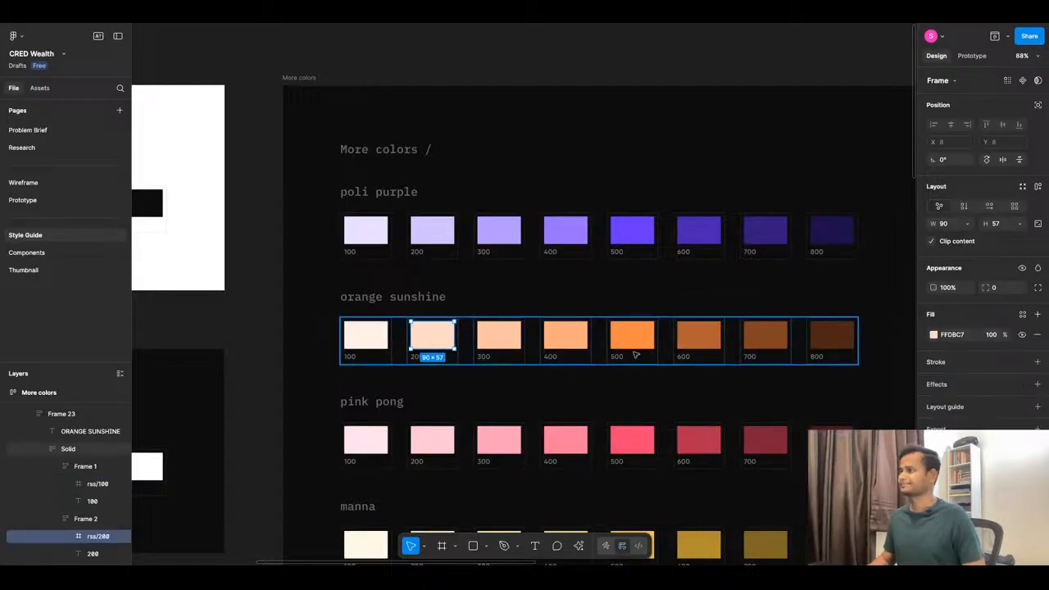
{"action": "left_click", "coordinate": [1021, 316]}
{"action": "left_click", "coordinate": [890, 314]}
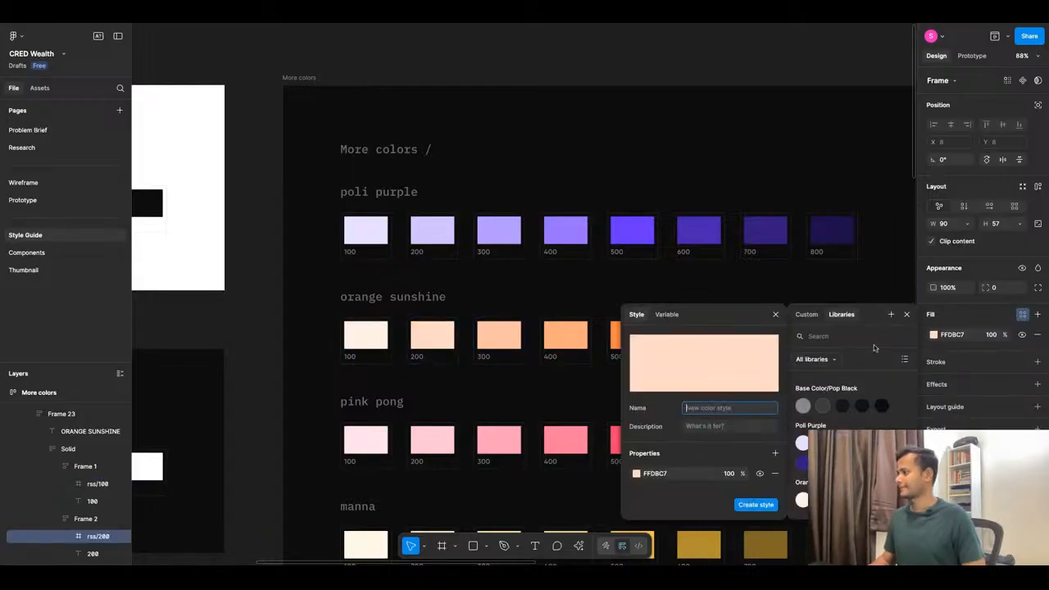
{"action": "type", "text": "Orange Sunshine/1"}
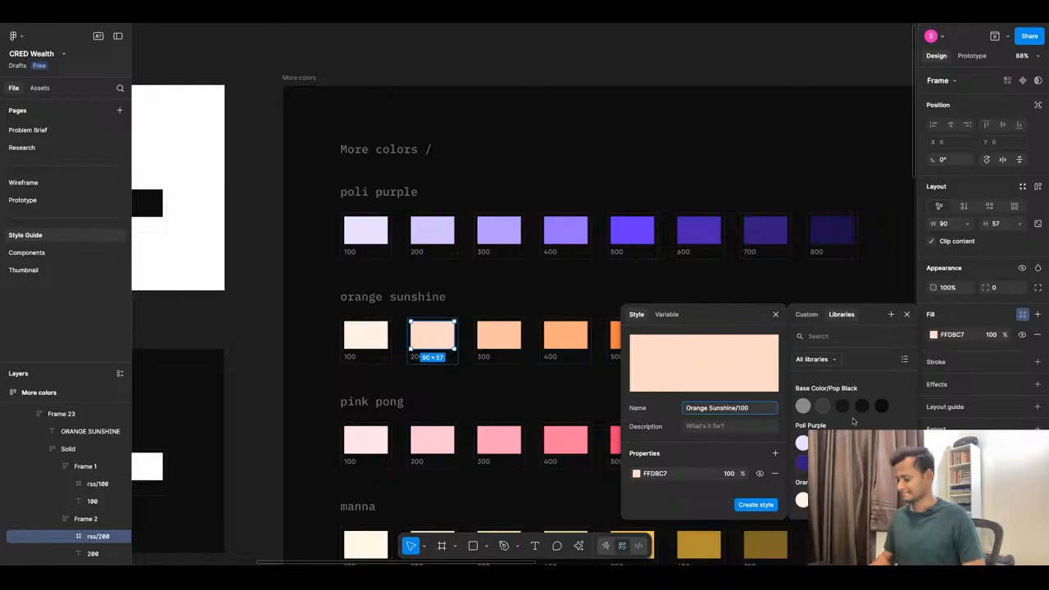
{"action": "type", "text": "00"}
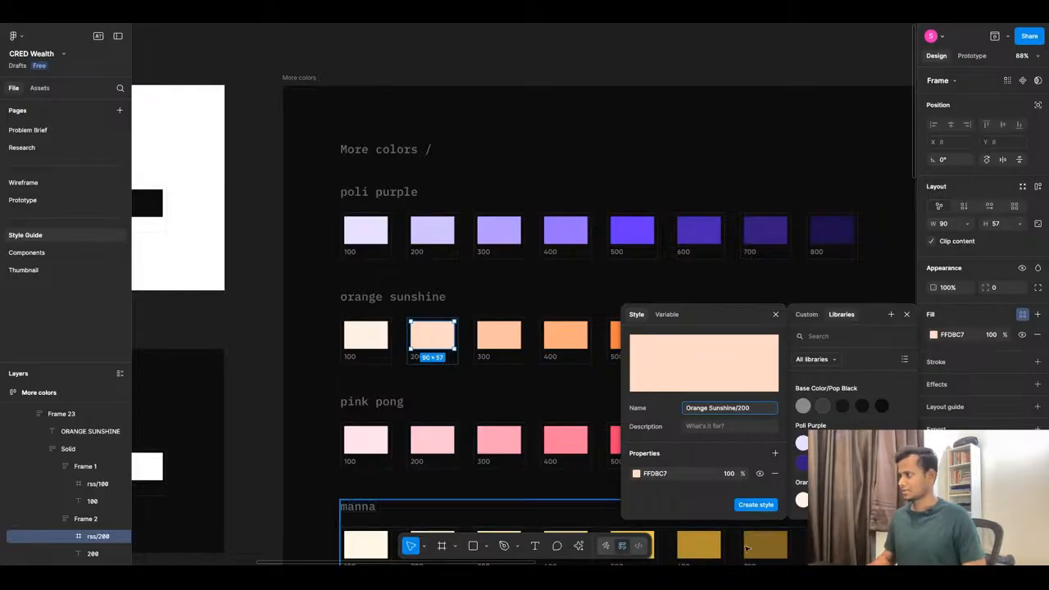
{"action": "left_click", "coordinate": [755, 504]}
Save the orange sunshine 300 swatch fill as colour style 'Orange Sunshine/300'.
{"action": "left_click", "coordinate": [504, 340]}
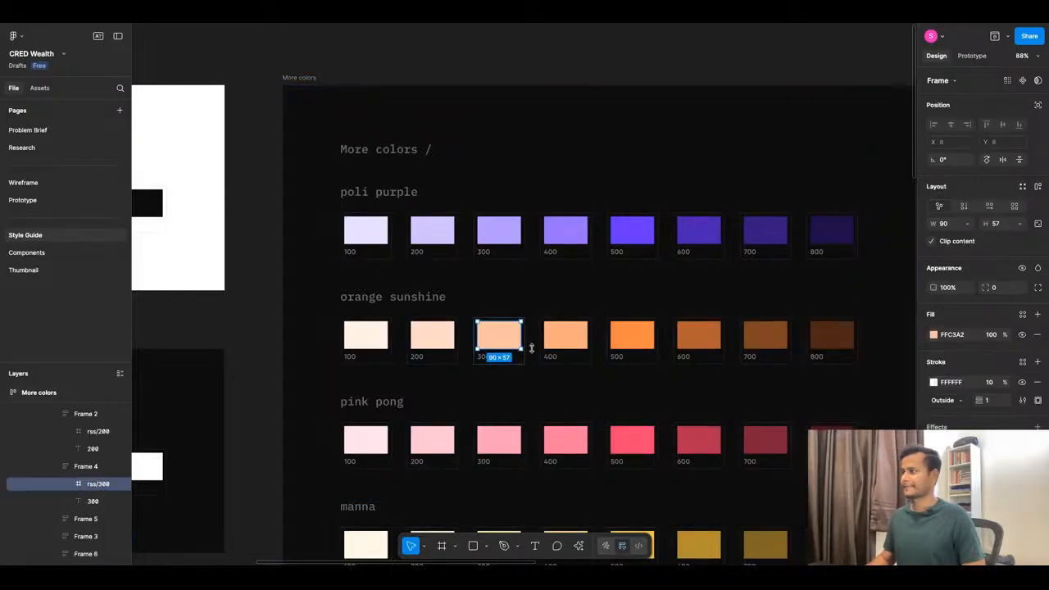
{"action": "left_click", "coordinate": [1021, 313]}
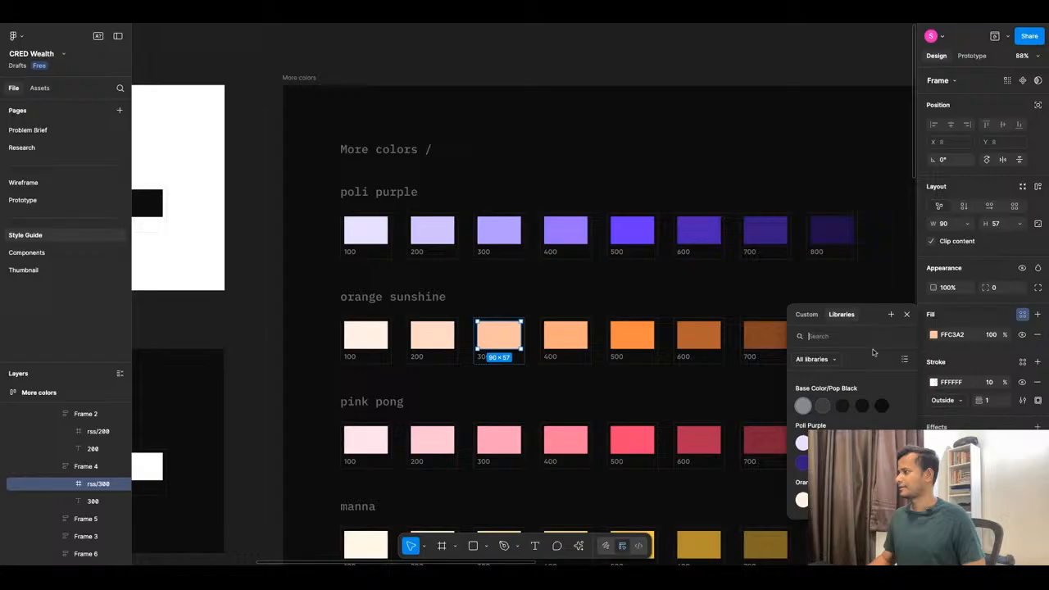
{"action": "left_click", "coordinate": [890, 314]}
{"action": "key", "text": "super+v"}
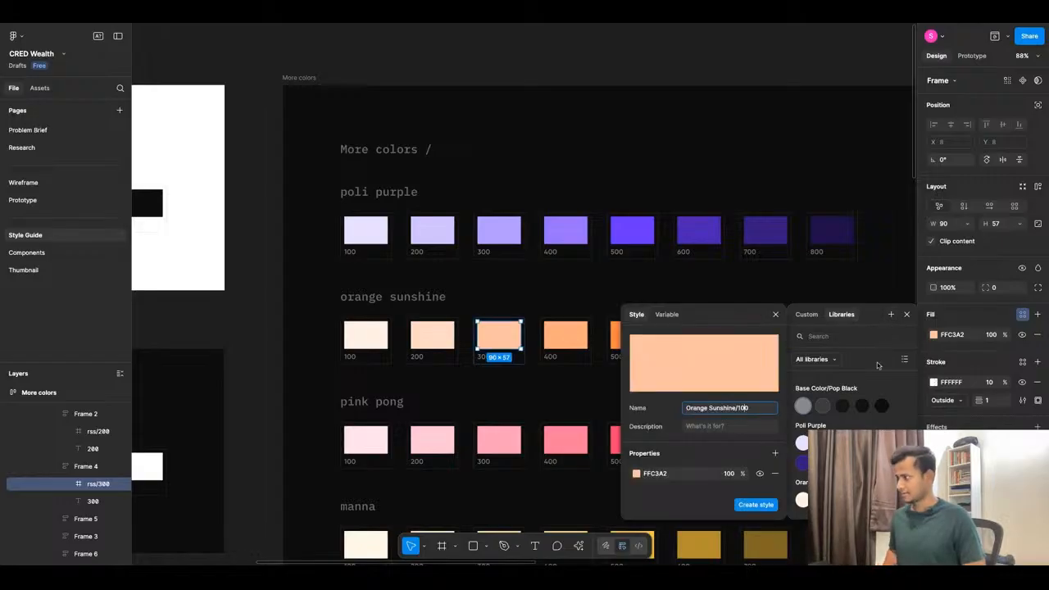
{"action": "key", "text": "Left"}
{"action": "key", "text": "Left"}
{"action": "key", "text": "BackSpace"}
{"action": "type", "text": "3"}
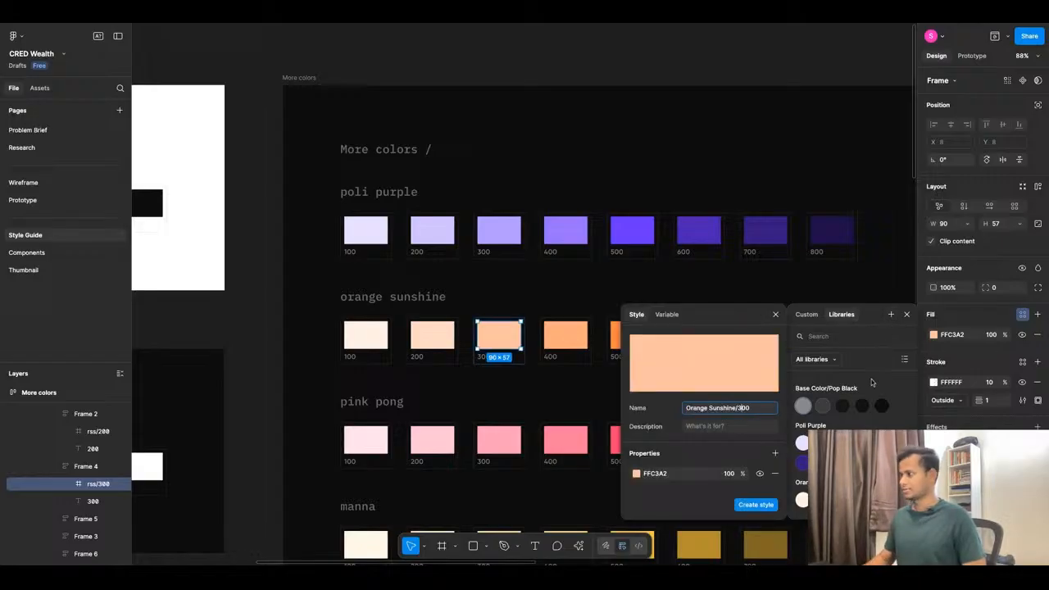
{"action": "left_click", "coordinate": [773, 505]}
Save the orange sunshine 400 swatch fill as colour style 'Orange Sunshine/400'.
{"action": "left_click", "coordinate": [565, 336]}
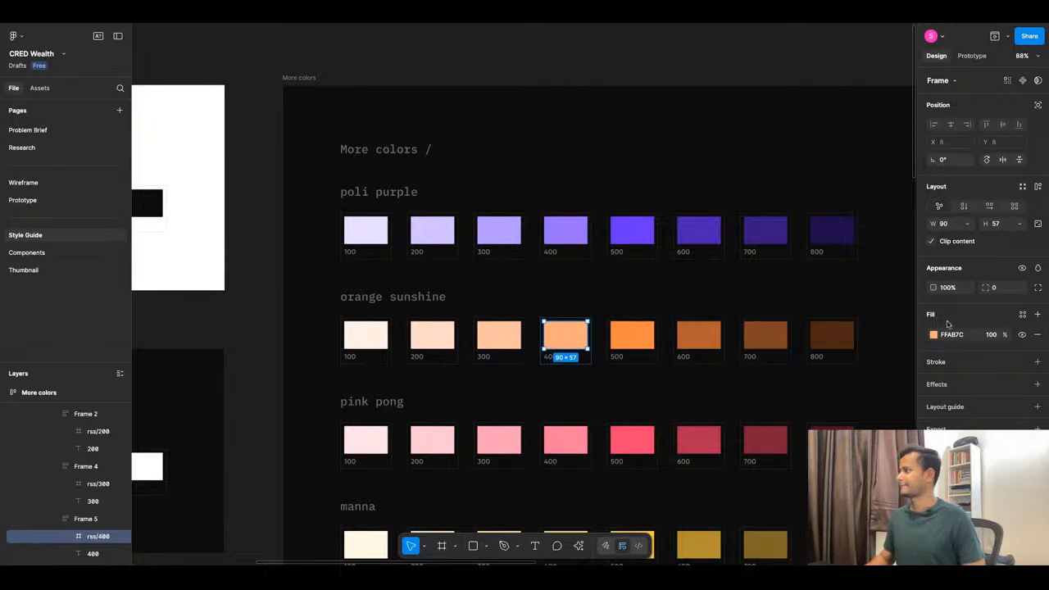
{"action": "left_click", "coordinate": [1023, 315]}
{"action": "left_click", "coordinate": [891, 314]}
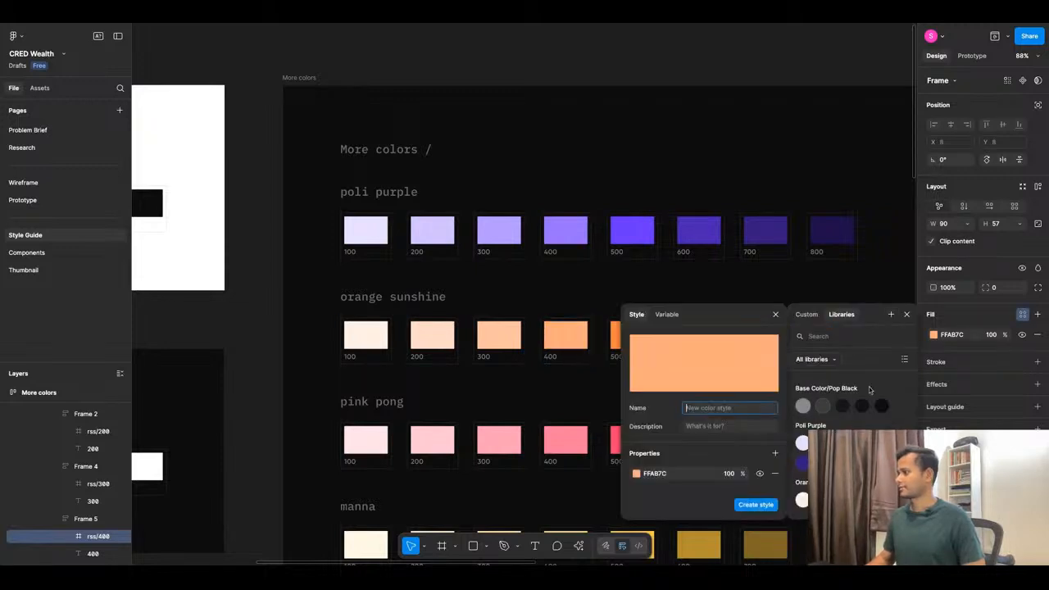
{"action": "key", "text": "ctrl+v"}
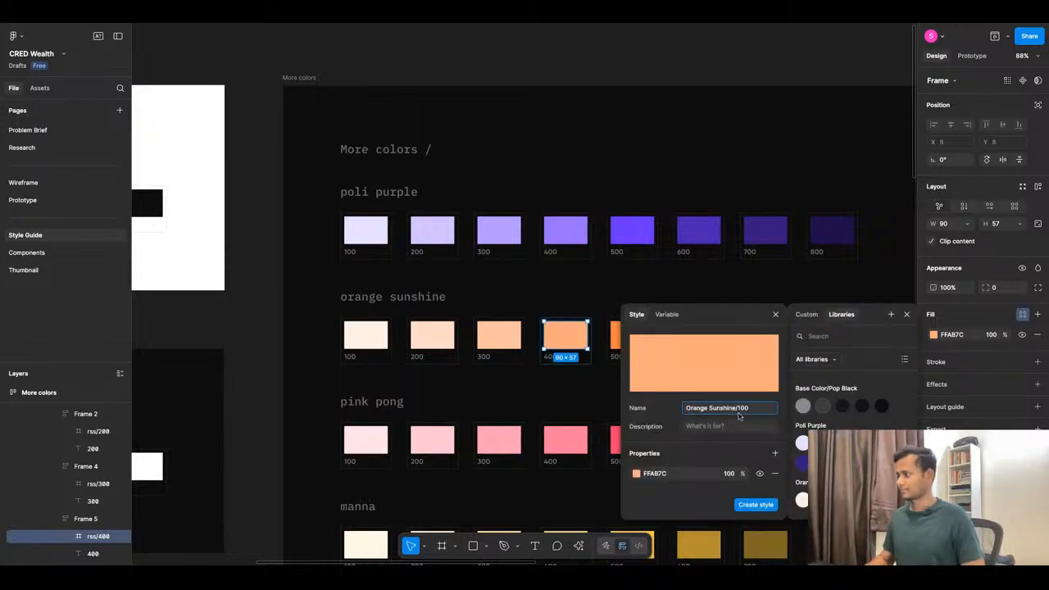
{"action": "key", "text": "BackSpace"}
{"action": "type", "text": "4"}
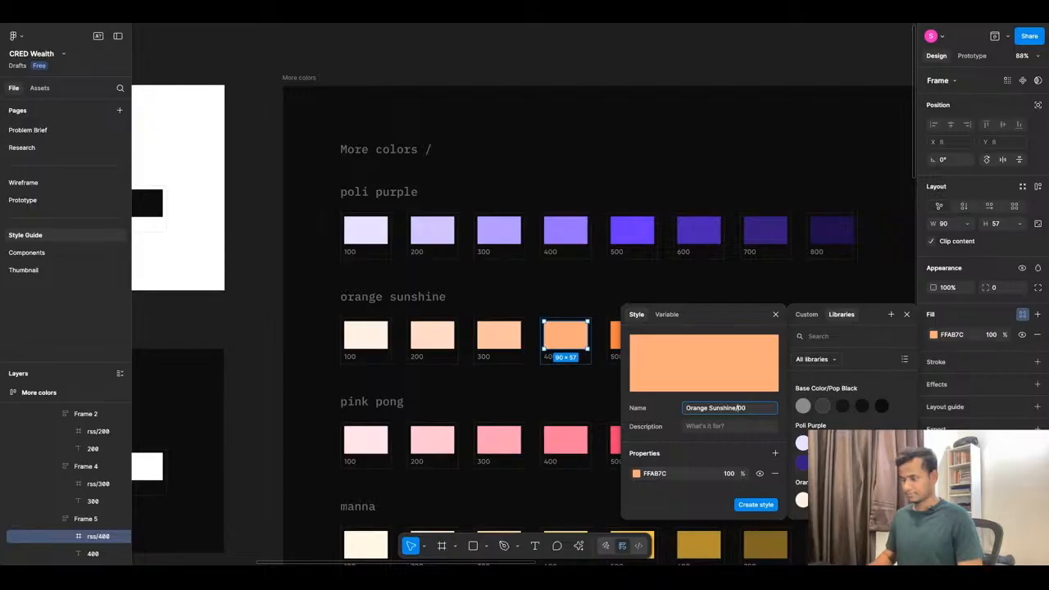
{"action": "left_click", "coordinate": [762, 505]}
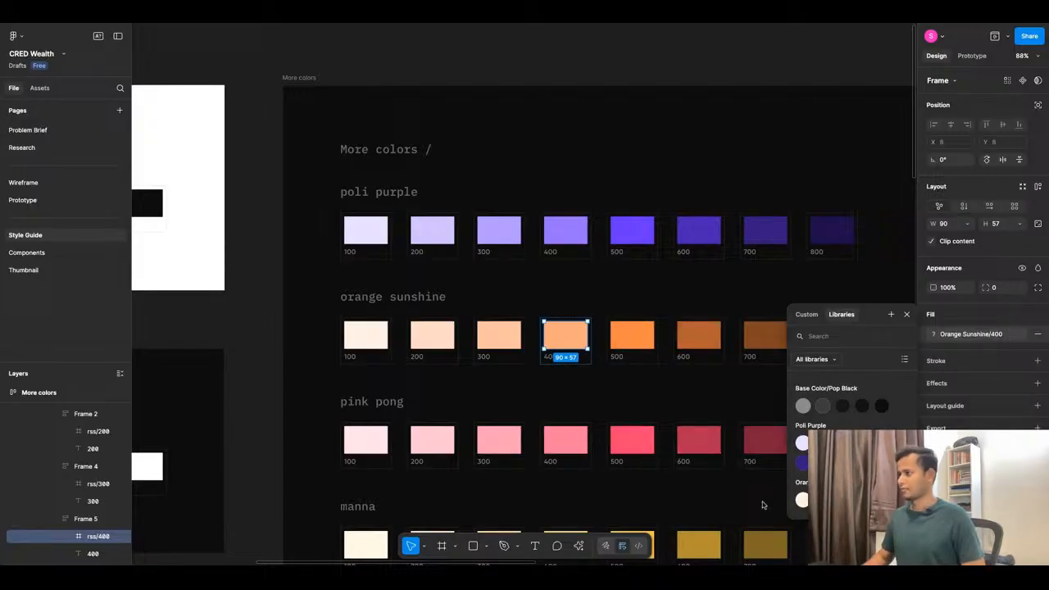
Save the FF8744 orange sunshine 500 swatch fill as colour style 'Orange Sunshine/500'.
{"action": "left_click", "coordinate": [626, 339]}
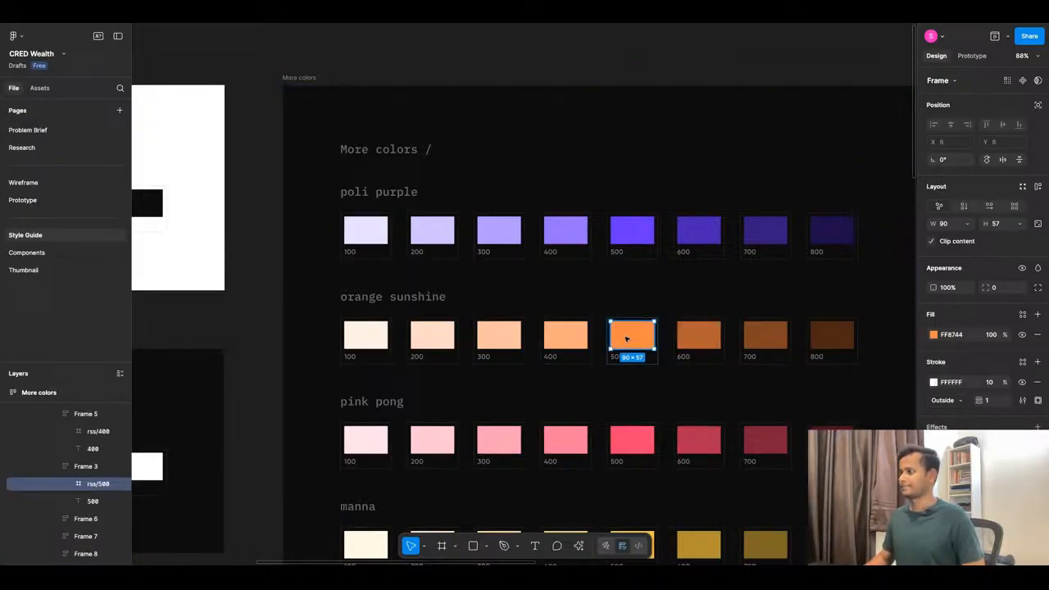
{"action": "left_click", "coordinate": [1021, 313]}
{"action": "left_click", "coordinate": [892, 314]}
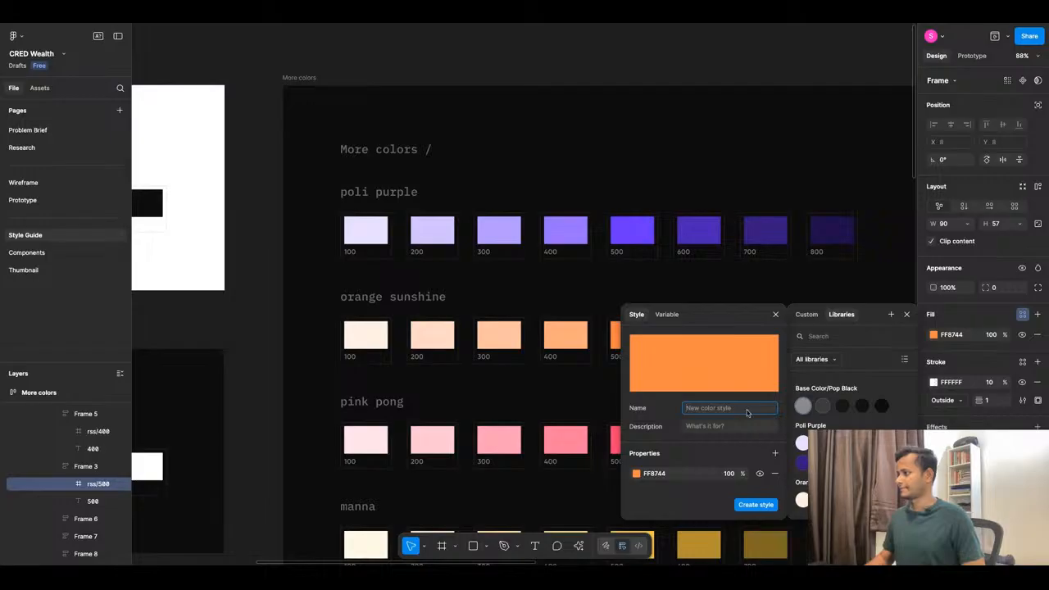
{"action": "type", "text": "Orange Sunshine/100"}
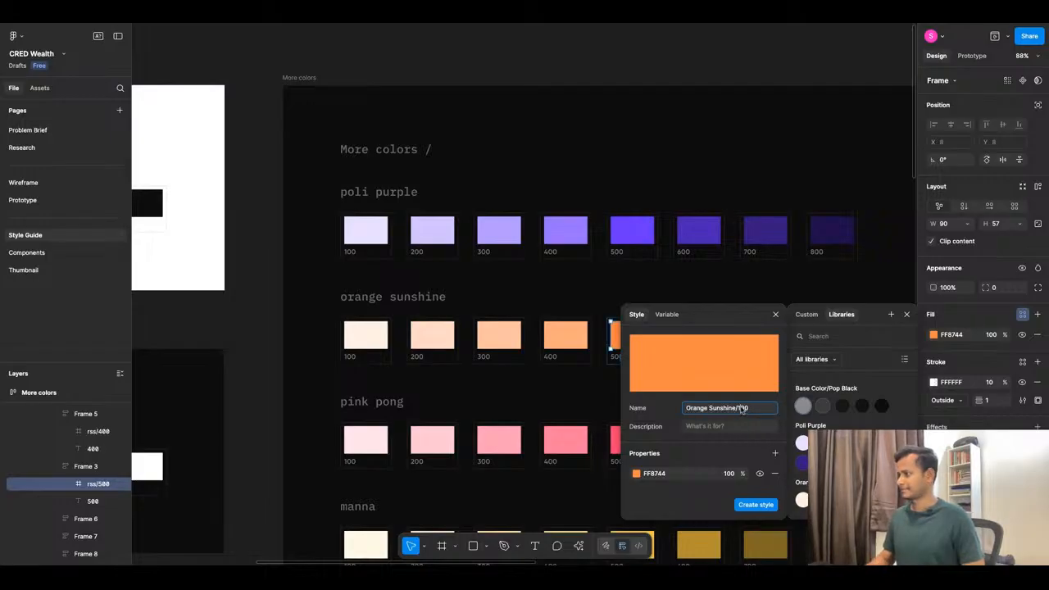
{"action": "key", "text": "BackSpace"}
{"action": "key", "text": "BackSpace"}
{"action": "key", "text": "BackSpace"}
{"action": "type", "text": "500"}
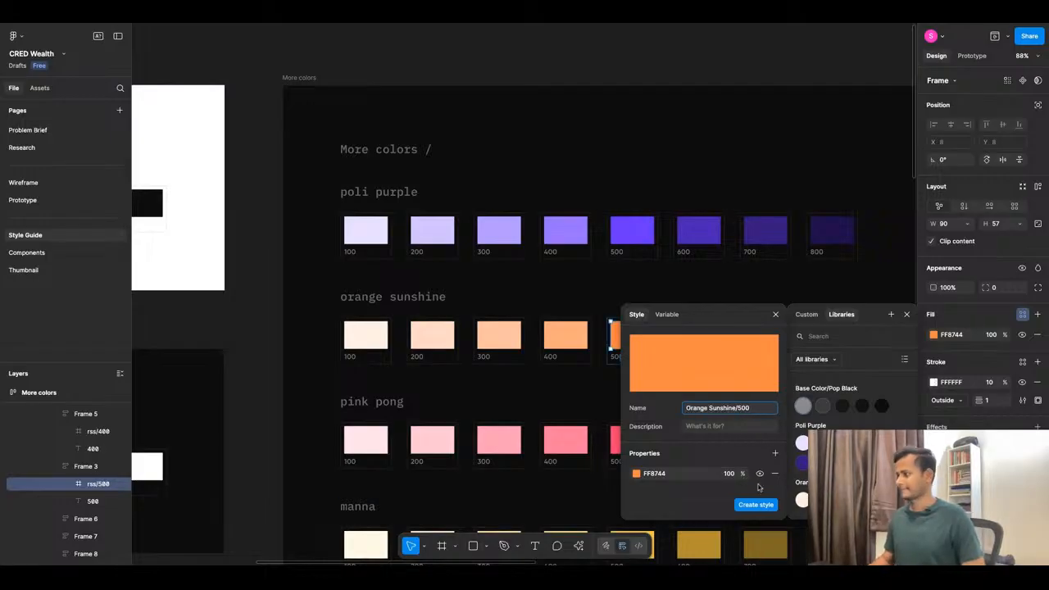
{"action": "left_click", "coordinate": [765, 509]}
Save the B35F30 orange sunshine 600 swatch fill as an Orange Sunshine colour style.
{"action": "left_click", "coordinate": [699, 335]}
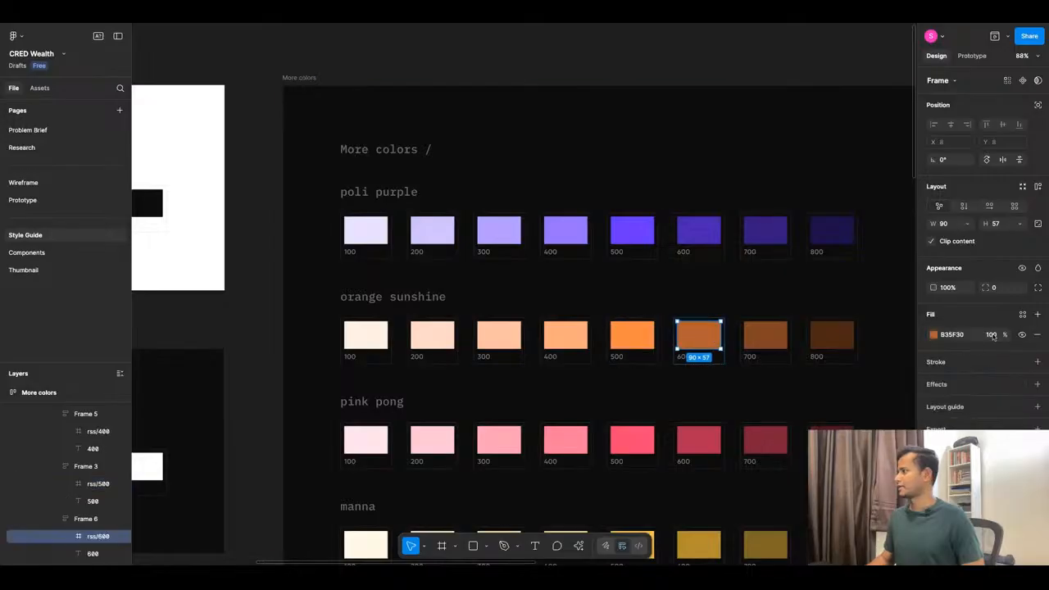
{"action": "left_click", "coordinate": [1022, 314]}
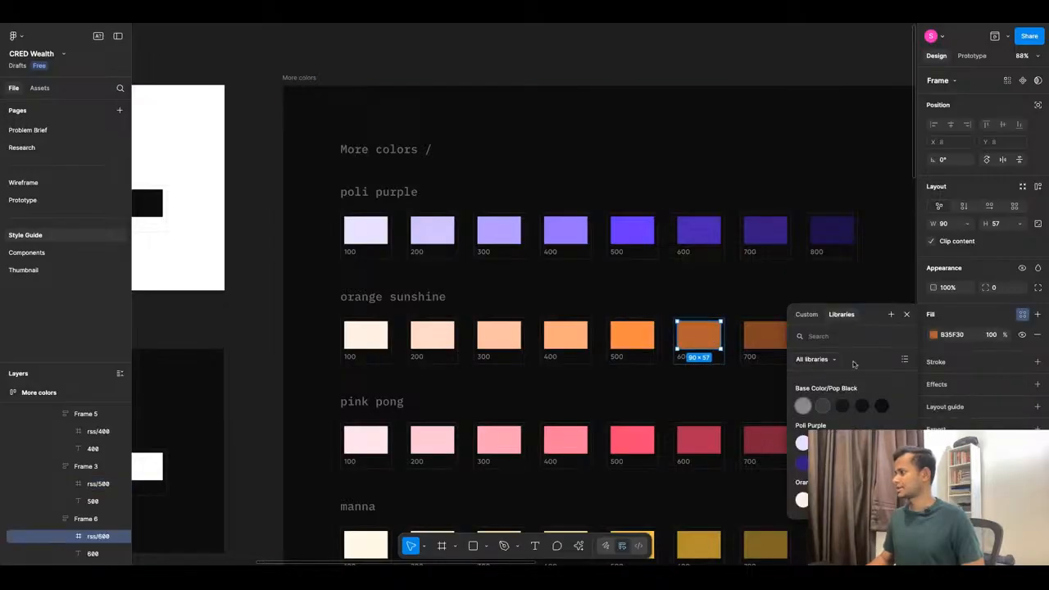
{"action": "left_click", "coordinate": [891, 313]}
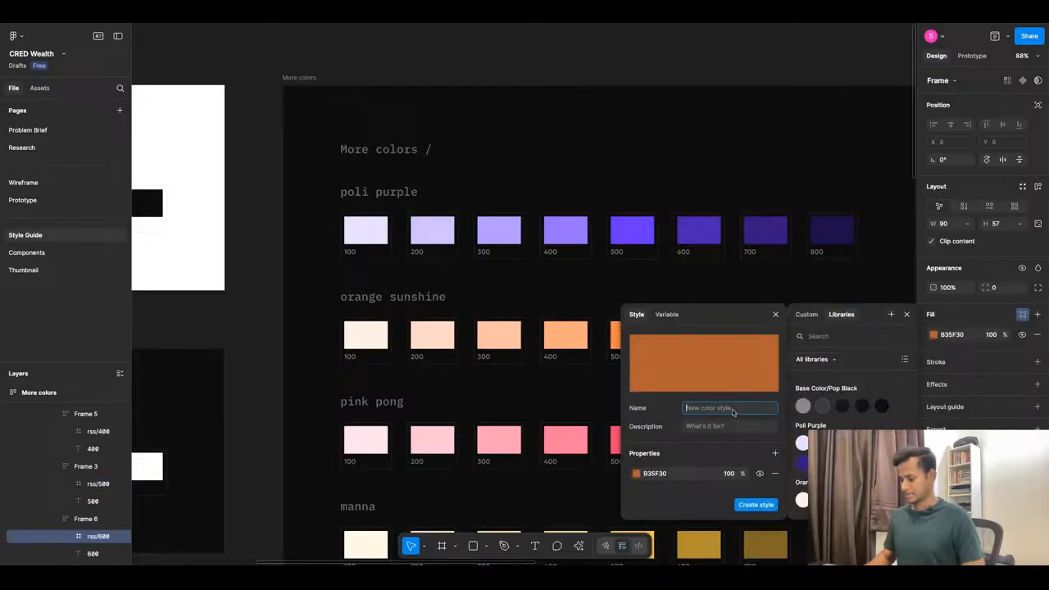
{"action": "type", "text": "Orange Sunshine/100"}
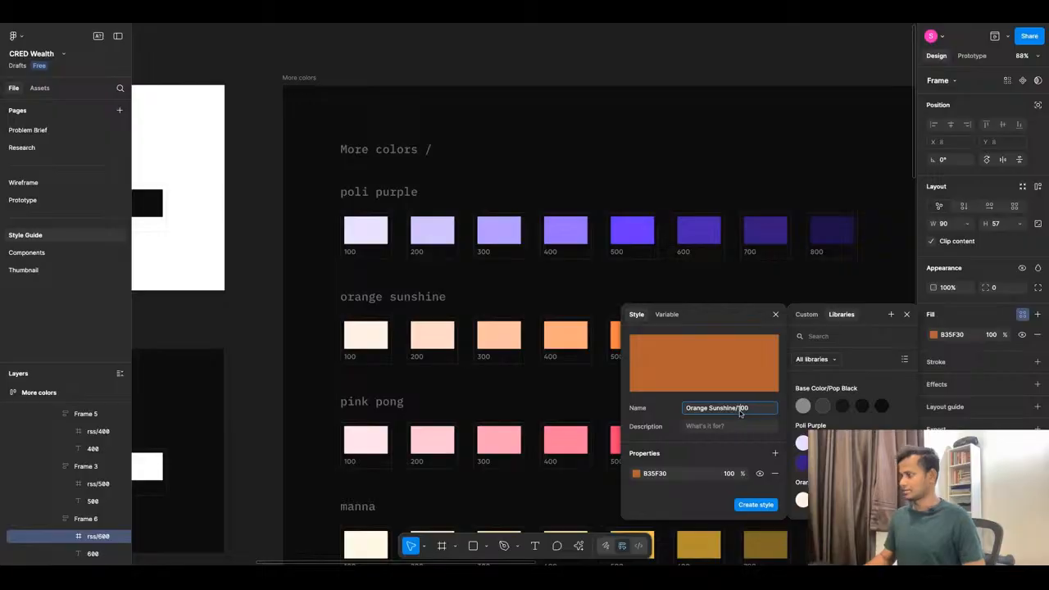
{"action": "key", "text": "BackSpace"}
{"action": "type", "text": "7"}
{"action": "left_click", "coordinate": [754, 505]}
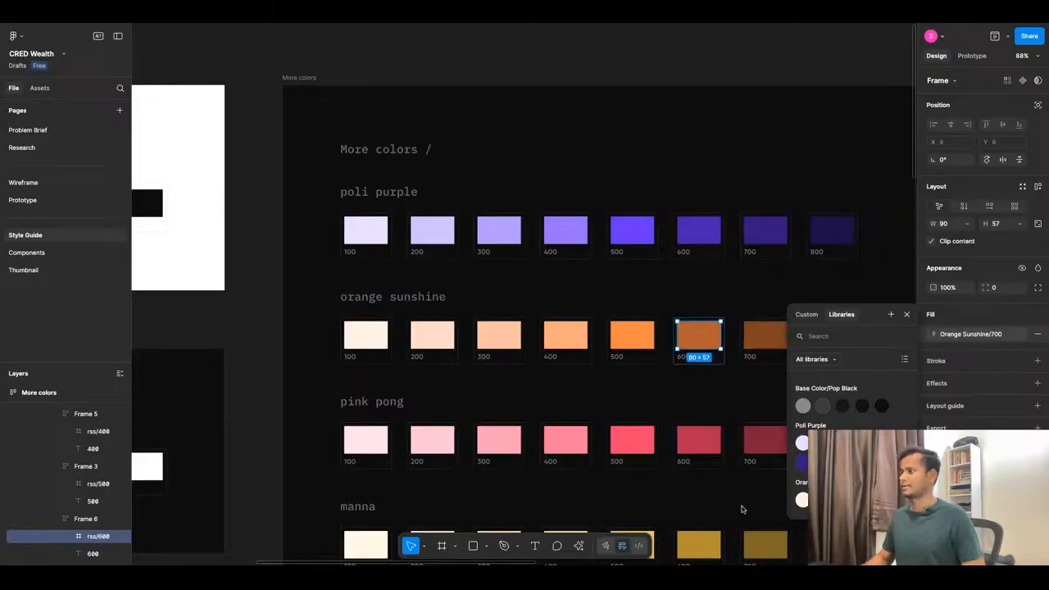
{"action": "left_click", "coordinate": [705, 370]}
{"action": "scroll", "coordinate": [599, 260], "scroll_direction": "down", "scroll_amount": 1}
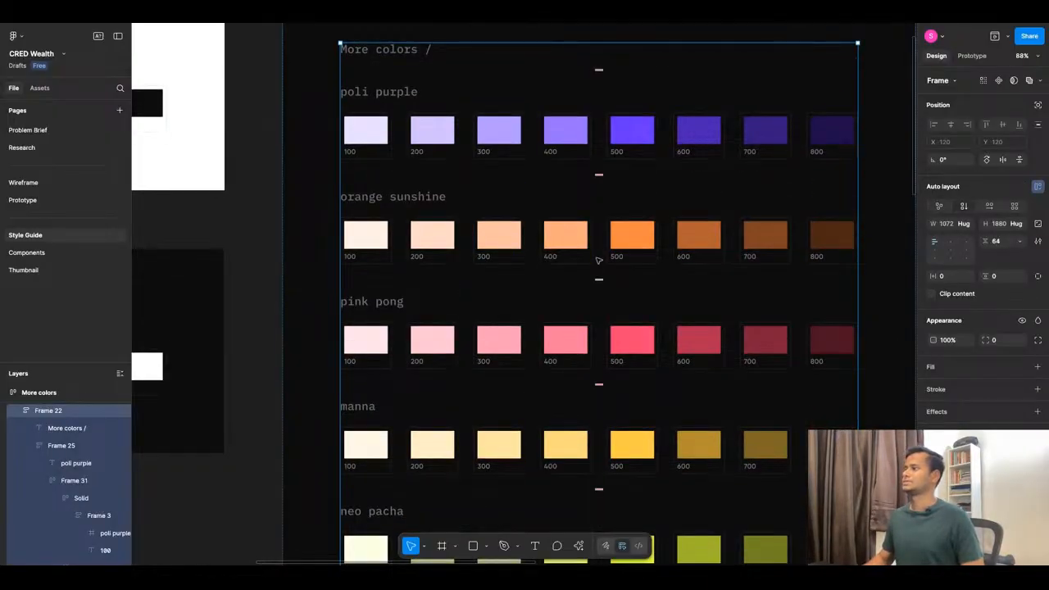
Save the FFE1E9 pink pong 100 swatch fill as colour style 'Pink Pong/100'.
{"action": "left_click", "coordinate": [363, 345]}
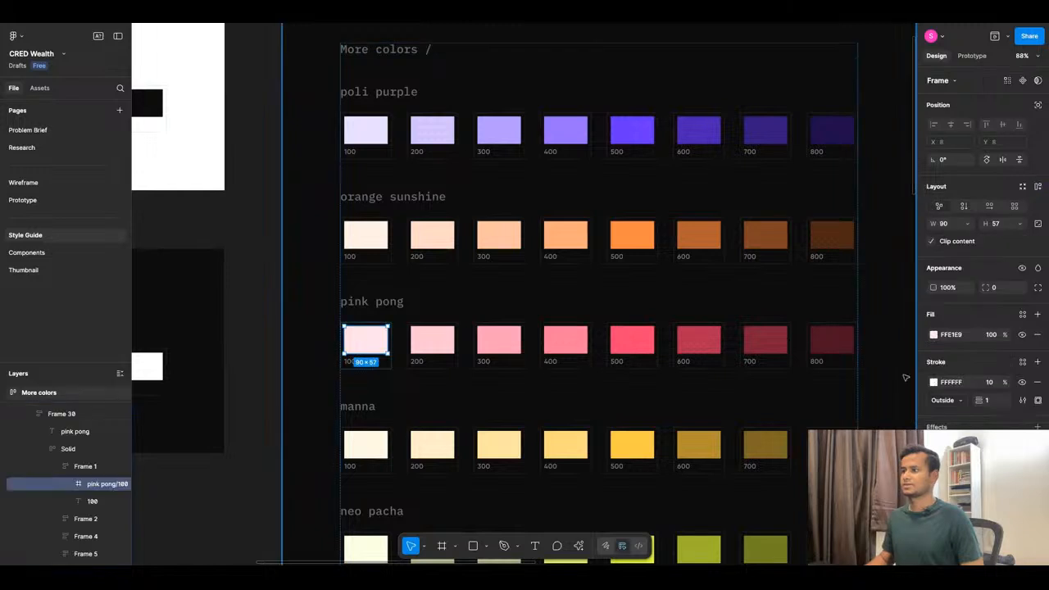
{"action": "left_click", "coordinate": [1038, 314]}
{"action": "left_click", "coordinate": [1038, 334]}
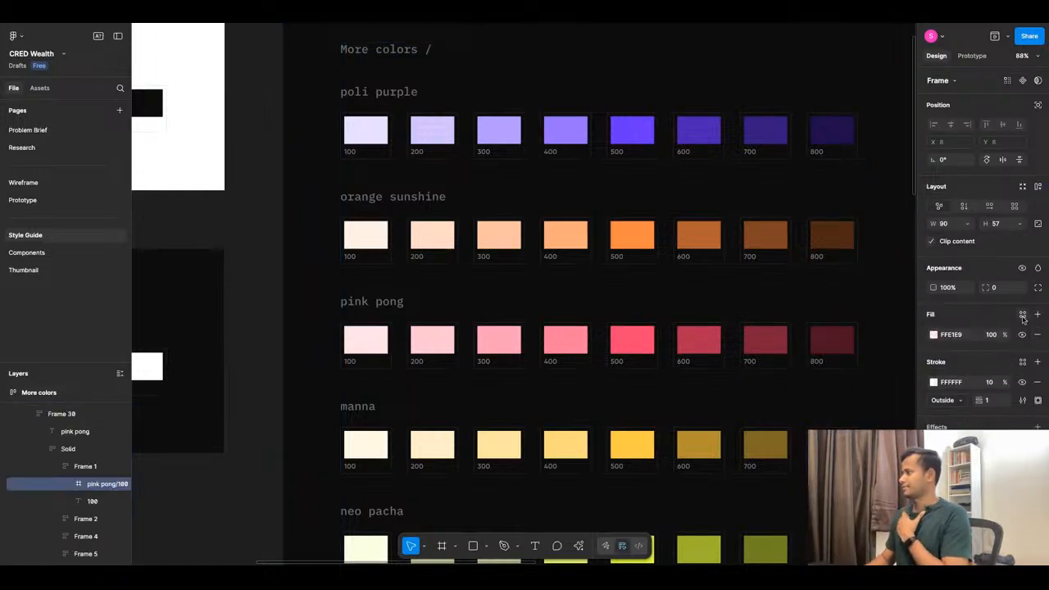
{"action": "left_click", "coordinate": [1022, 315]}
{"action": "left_click", "coordinate": [891, 315]}
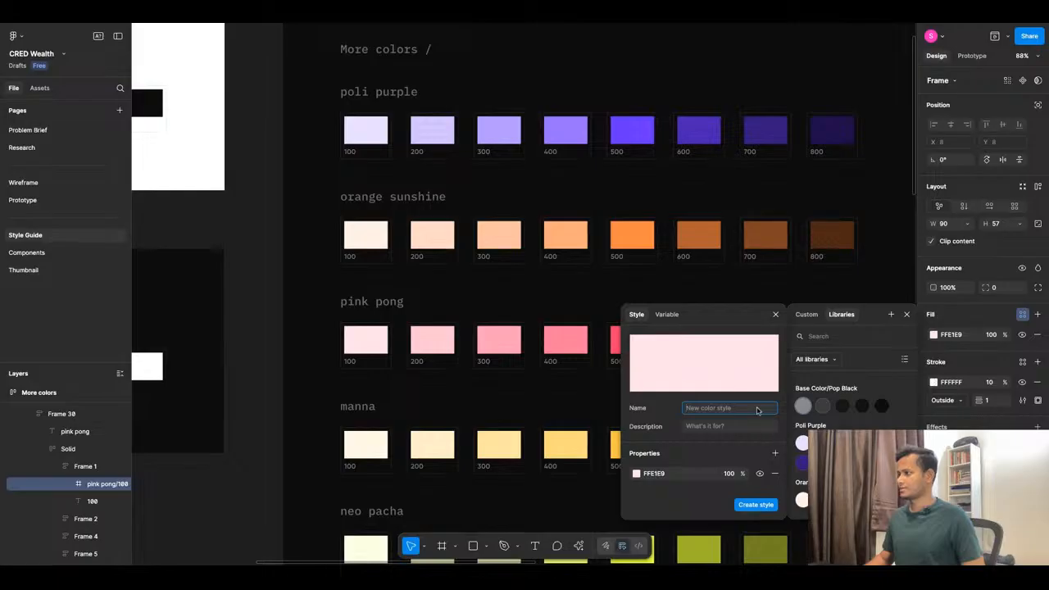
{"action": "type", "text": "Pink Pong"}
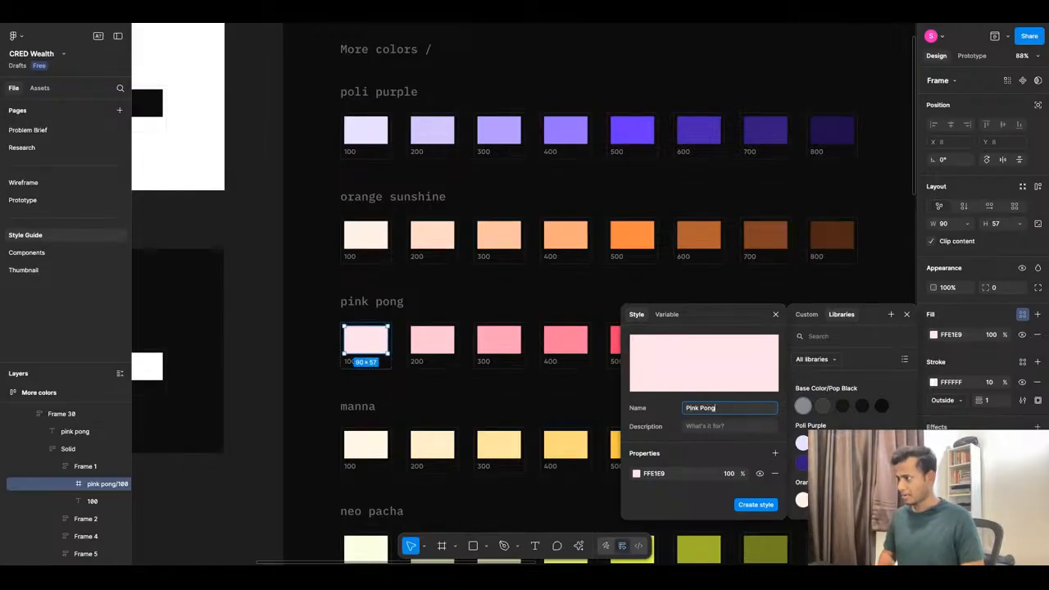
{"action": "type", "text": "00"}
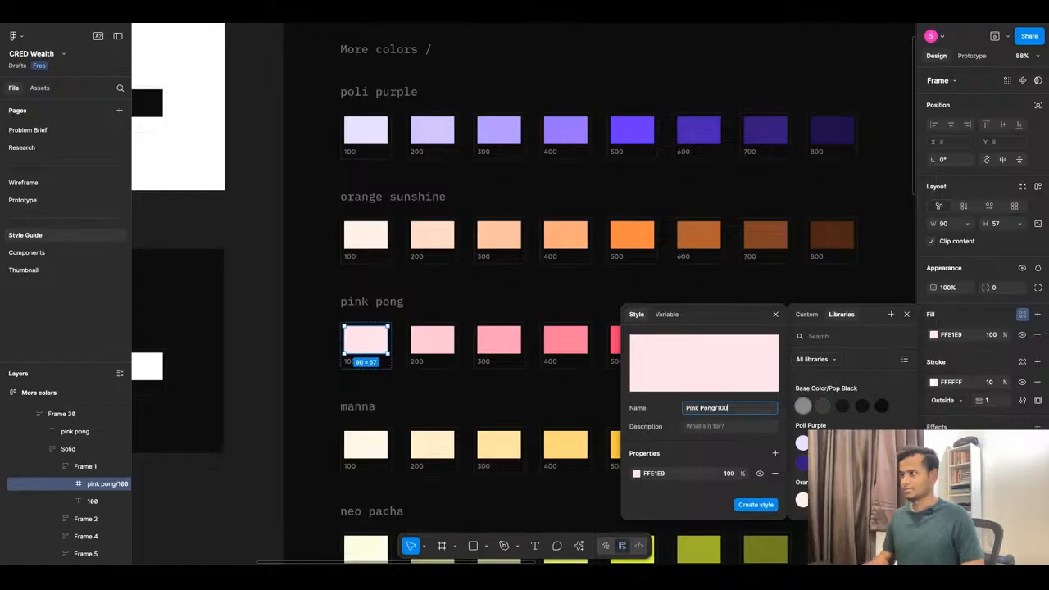
{"action": "triple_click", "coordinate": [751, 413]}
{"action": "key", "text": "super+c"}
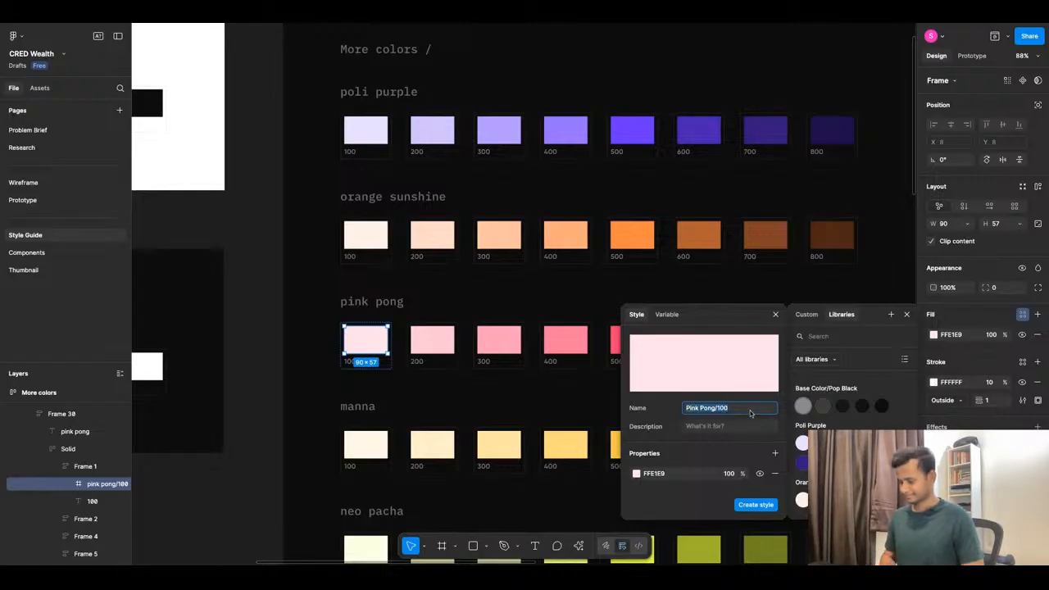
{"action": "left_click", "coordinate": [757, 505]}
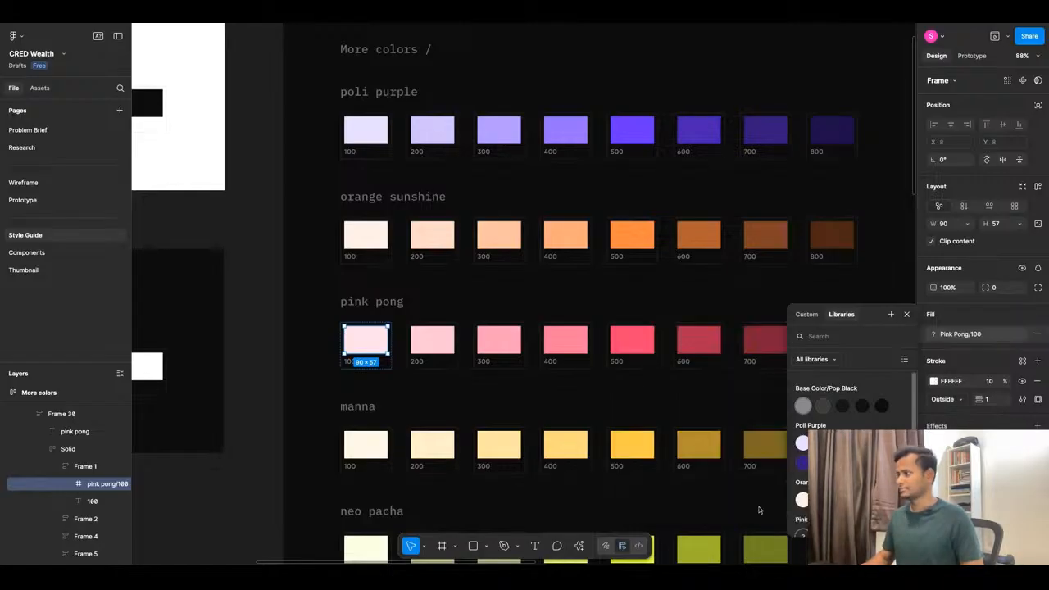
Save the FFC6D4 pink pong 200 swatch fill as colour style 'Pink Pong/200'.
{"action": "left_click", "coordinate": [432, 340]}
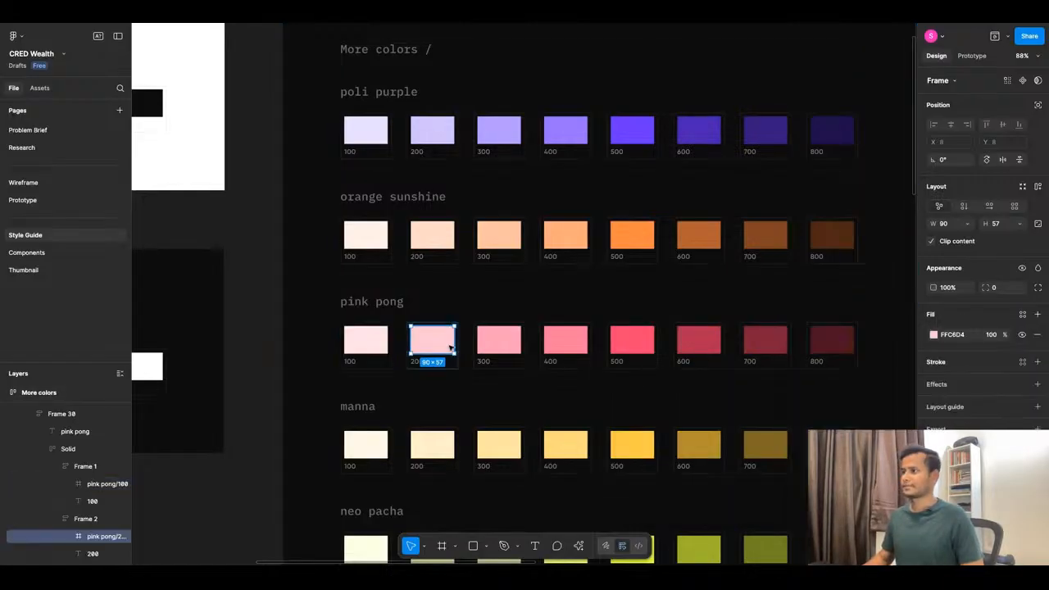
{"action": "left_click", "coordinate": [1022, 314]}
{"action": "left_click", "coordinate": [891, 315]}
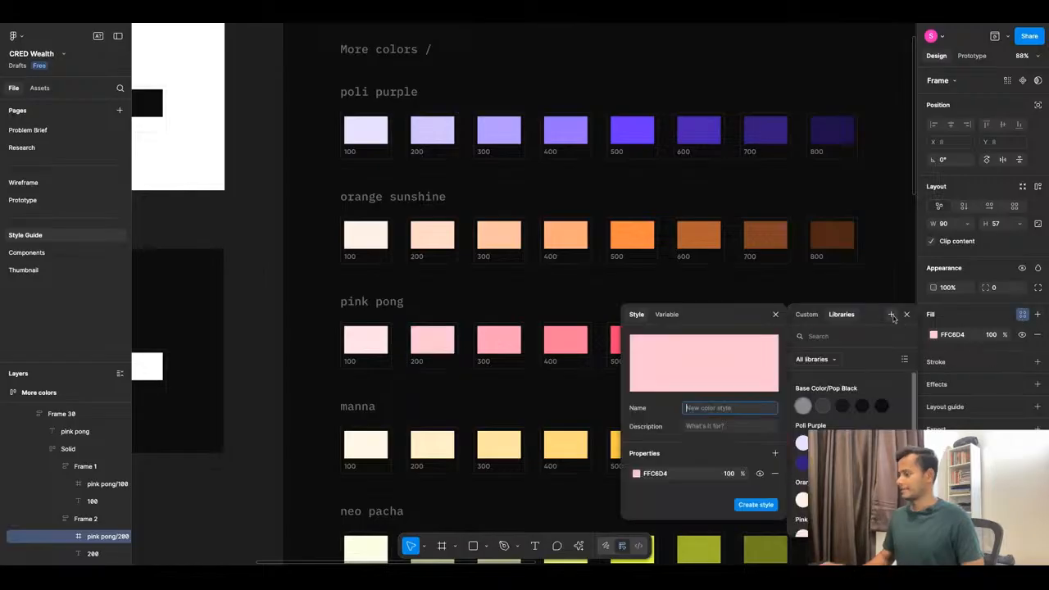
{"action": "left_click", "coordinate": [721, 408]}
{"action": "key", "text": "BackSpace"}
{"action": "type", "text": "2"}
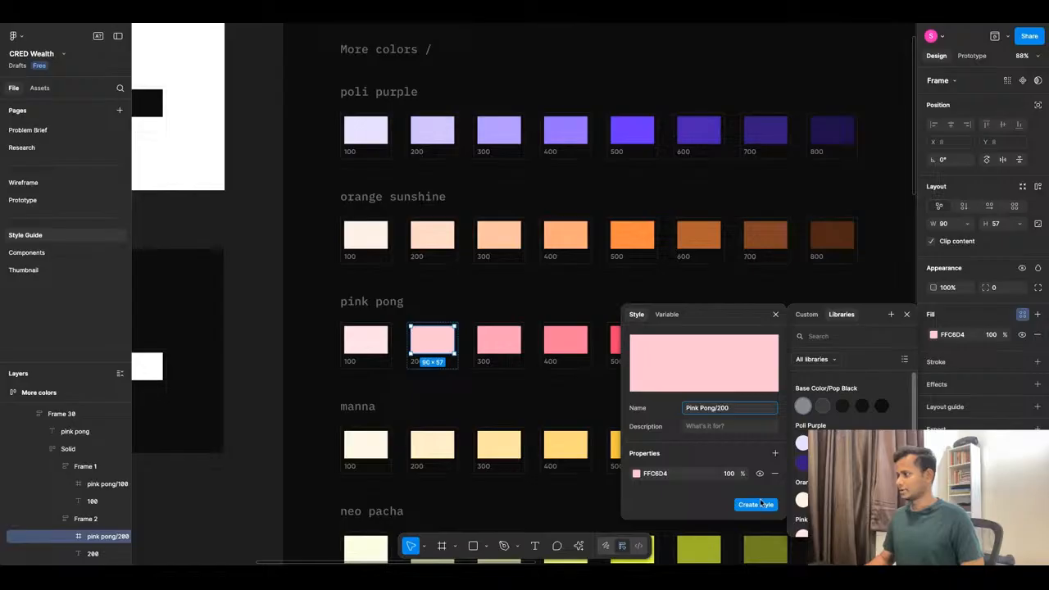
{"action": "left_click", "coordinate": [756, 504]}
Save the FFA0B7 pink pong 300 swatch fill as colour style 'Pink Pong/300'.
{"action": "left_click", "coordinate": [498, 339]}
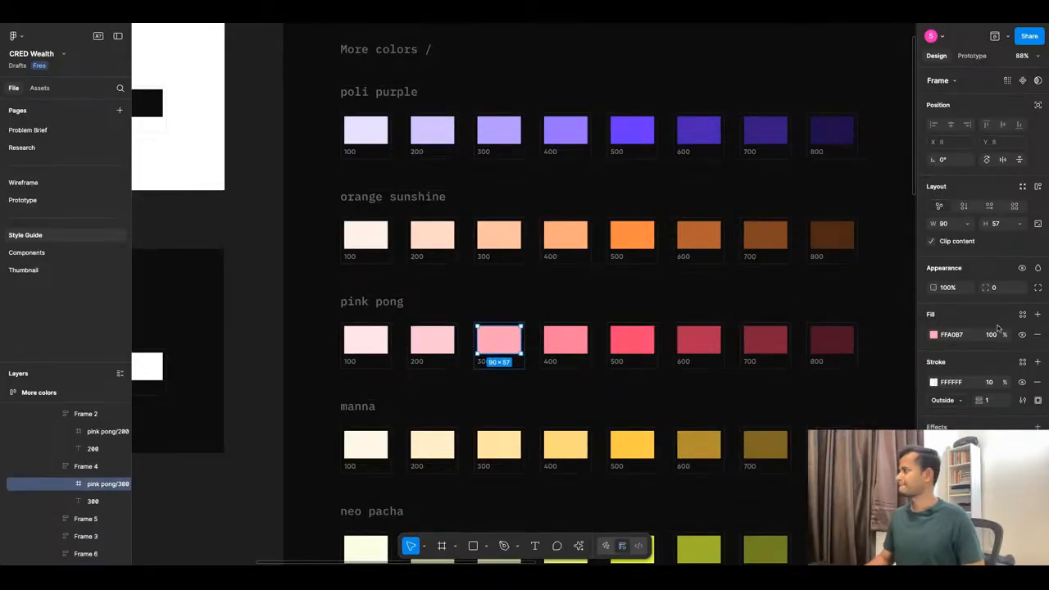
{"action": "left_click", "coordinate": [1022, 314]}
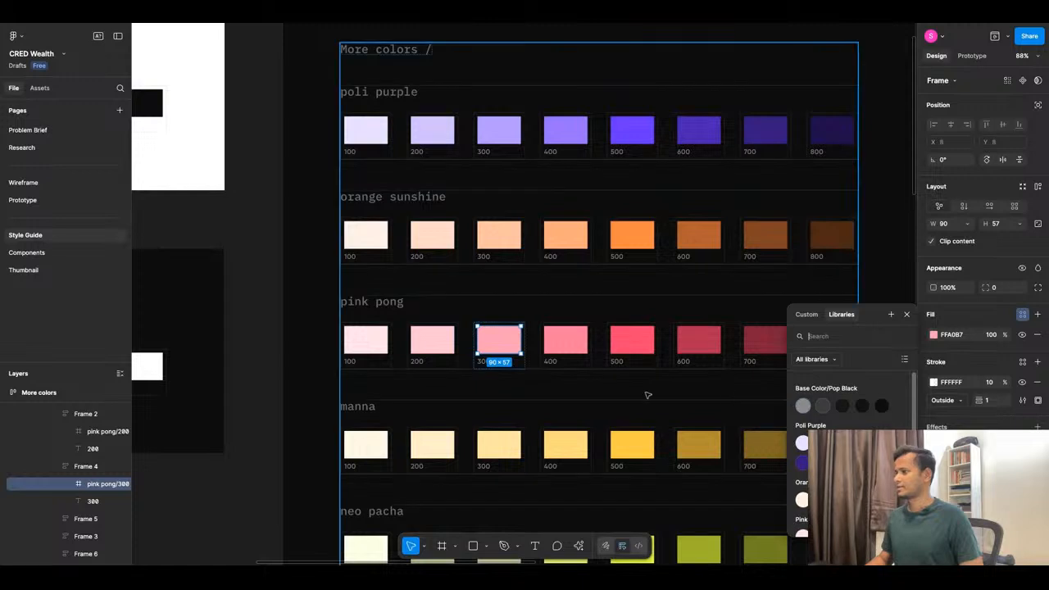
{"action": "scroll", "coordinate": [899, 418], "scroll_direction": "down", "scroll_amount": 2}
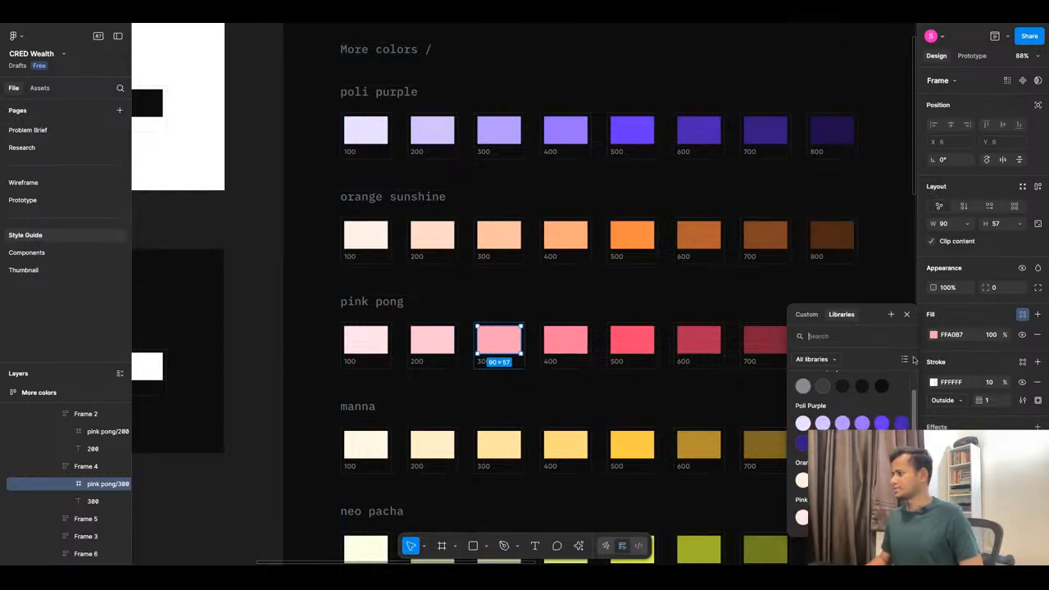
{"action": "left_click", "coordinate": [891, 314]}
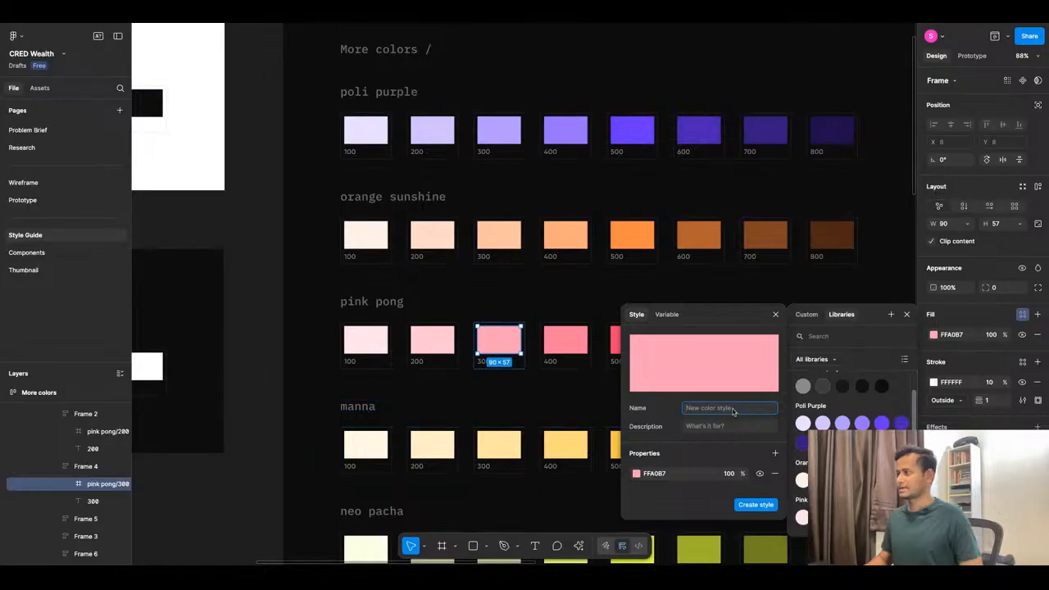
{"action": "type", "text": "Pink Pong/100"}
{"action": "key", "text": "BackSpace"}
{"action": "key", "text": "BackSpace"}
{"action": "key", "text": "BackSpace"}
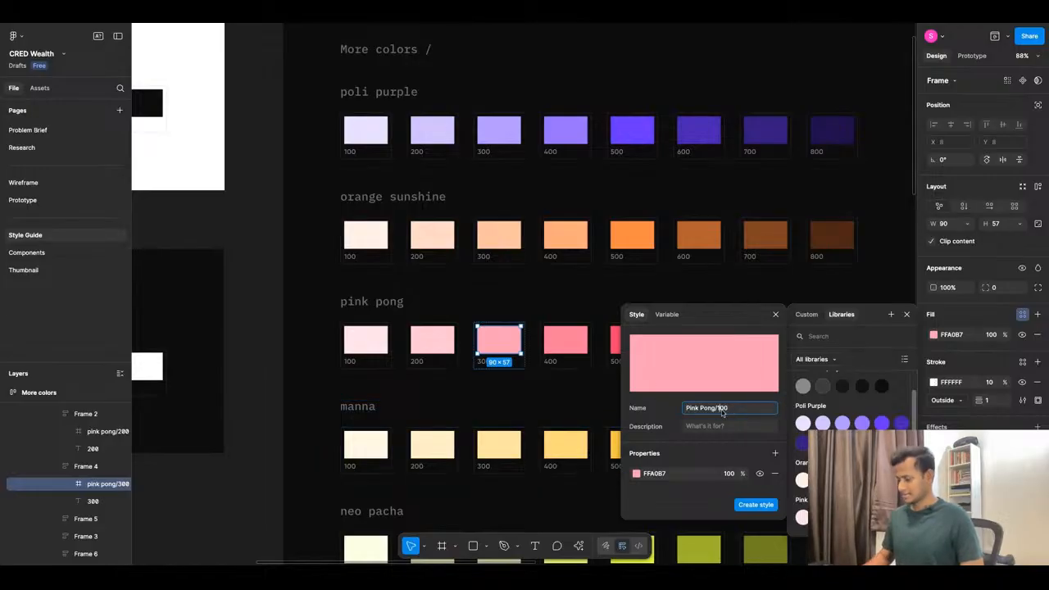
{"action": "type", "text": "300"}
{"action": "left_click", "coordinate": [751, 505]}
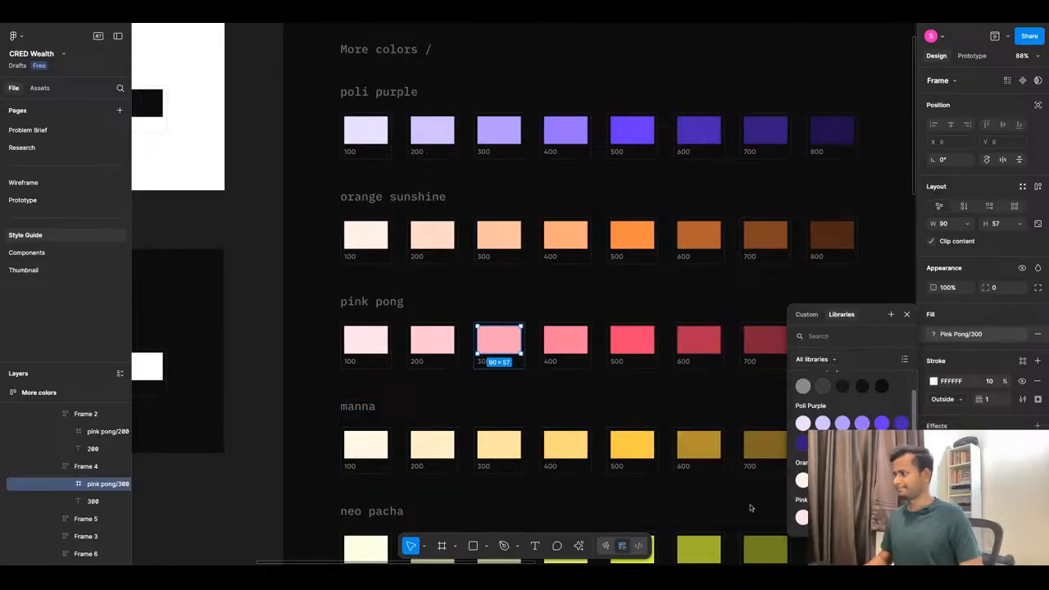
Save the FF7B9A pink pong 400 swatch fill as colour style 'Pink Pong/400'.
{"action": "left_click", "coordinate": [573, 341]}
{"action": "left_click", "coordinate": [1022, 315]}
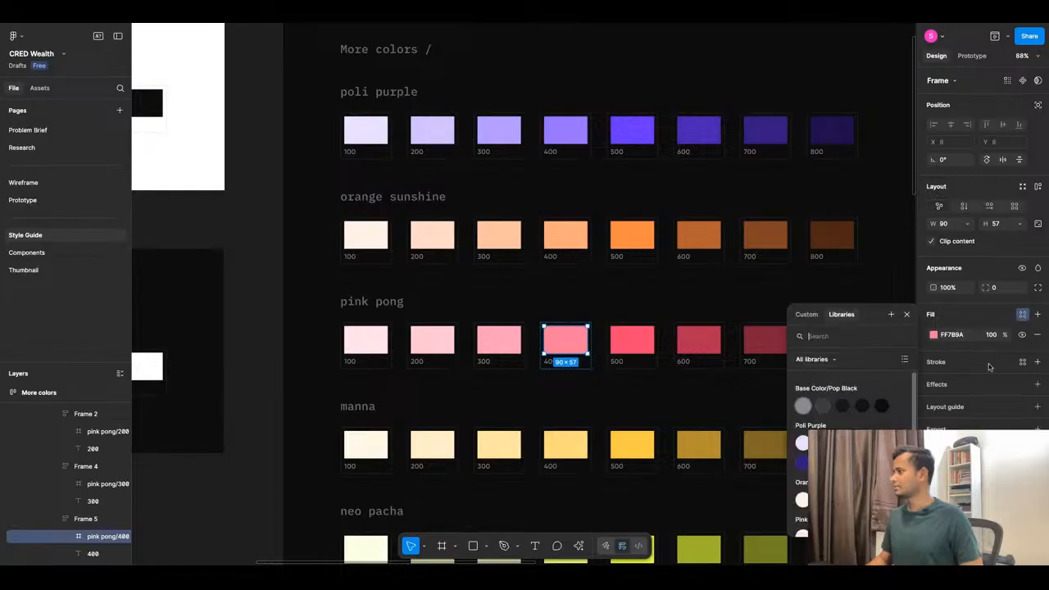
{"action": "left_click", "coordinate": [891, 315]}
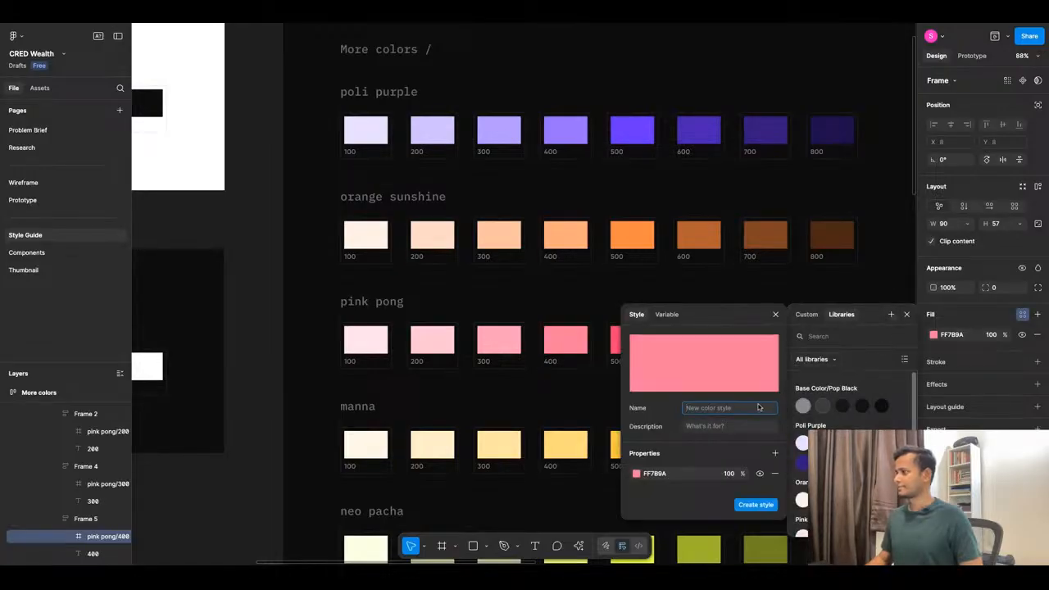
{"action": "key", "text": "super+v"}
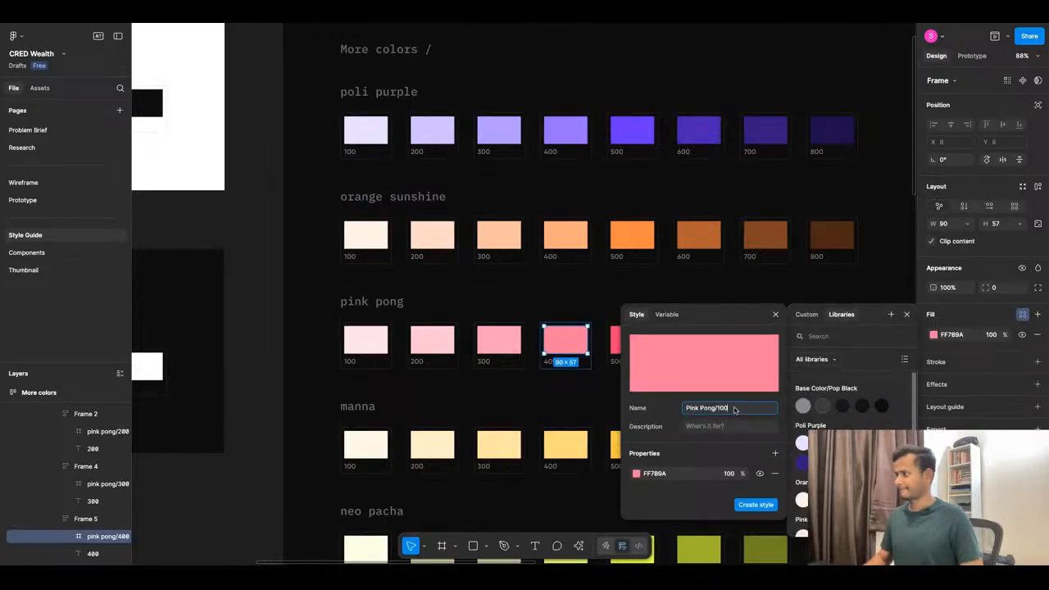
{"action": "key", "text": "BackSpace"}
{"action": "key", "text": "BackSpace"}
{"action": "key", "text": "BackSpace"}
{"action": "type", "text": "400"}
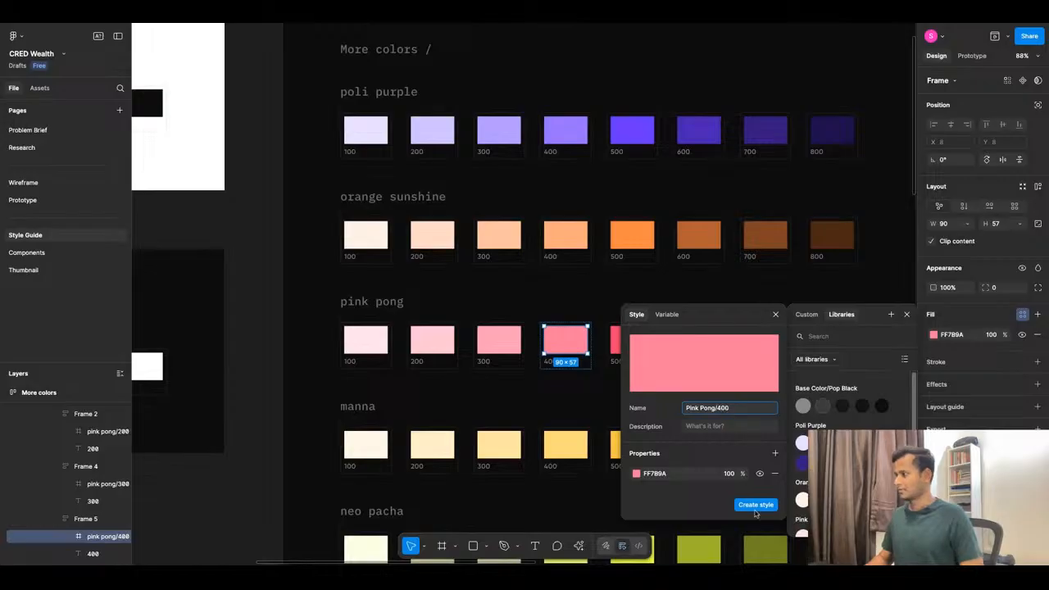
{"action": "left_click", "coordinate": [755, 505]}
Save the pink pong 500 swatch fill as colour style 'Pink Pong/500'.
{"action": "left_click", "coordinate": [629, 339]}
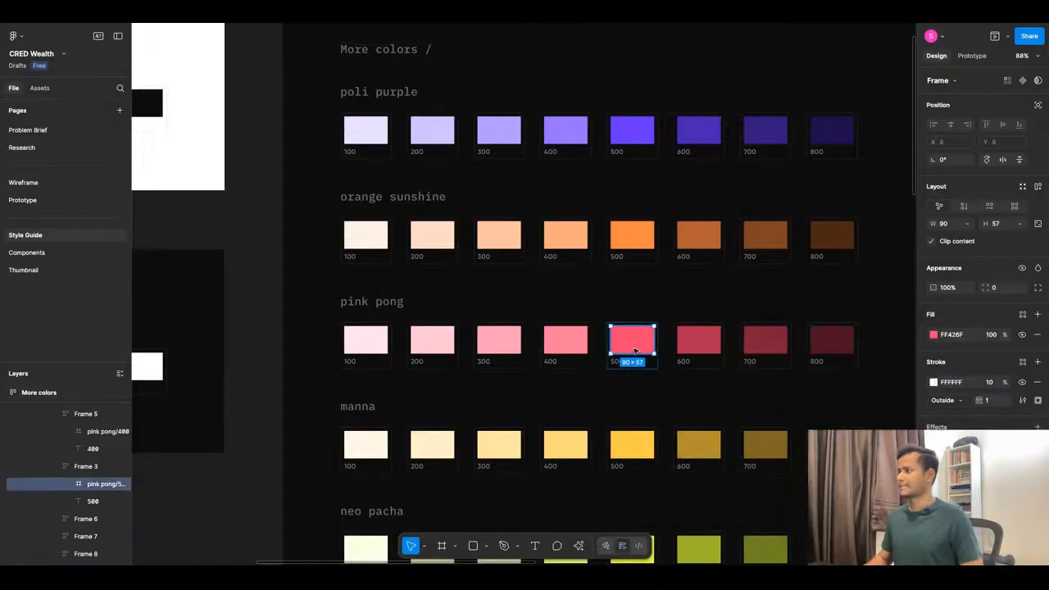
{"action": "left_click", "coordinate": [1023, 315]}
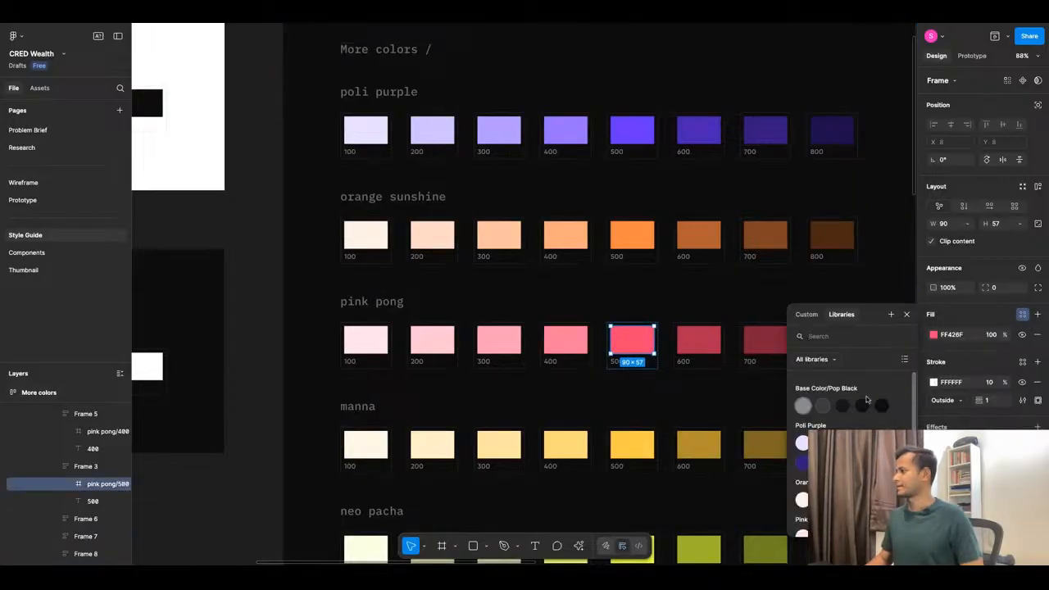
{"action": "left_click", "coordinate": [891, 315]}
{"action": "type", "text": "Pink Pong/100"}
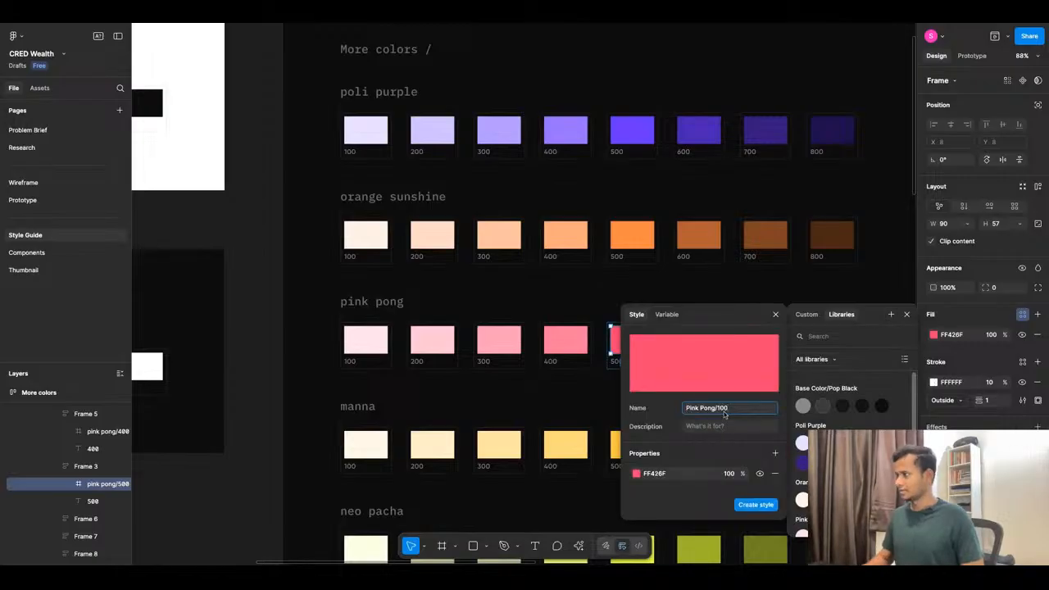
{"action": "scroll", "coordinate": [574, 360], "scroll_direction": "down", "scroll_amount": 3}
{"action": "scroll", "coordinate": [578, 365], "scroll_direction": "up", "scroll_amount": 5}
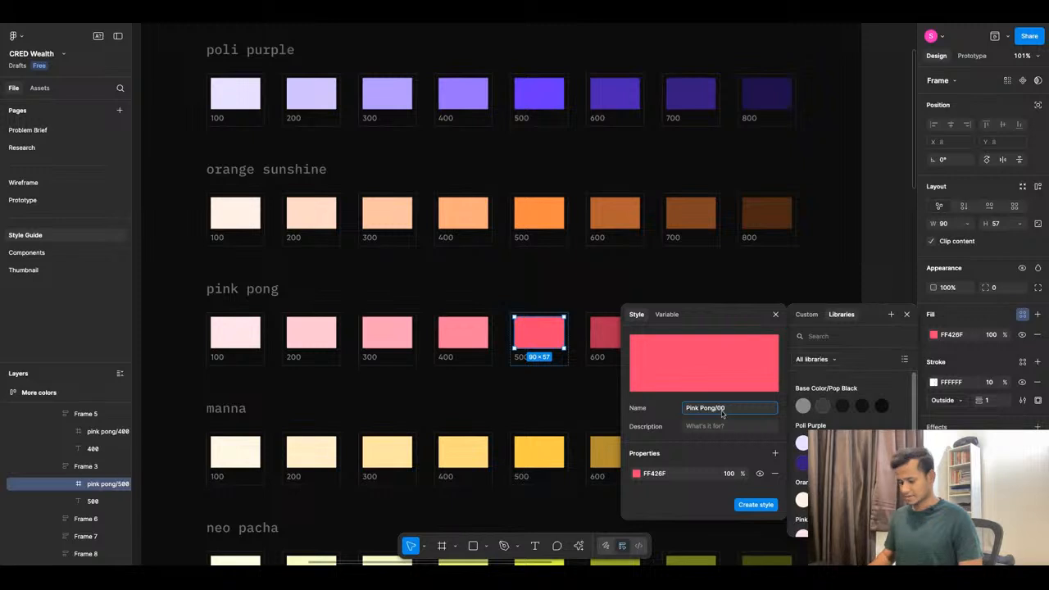
{"action": "type", "text": "5"}
{"action": "left_click", "coordinate": [754, 505]}
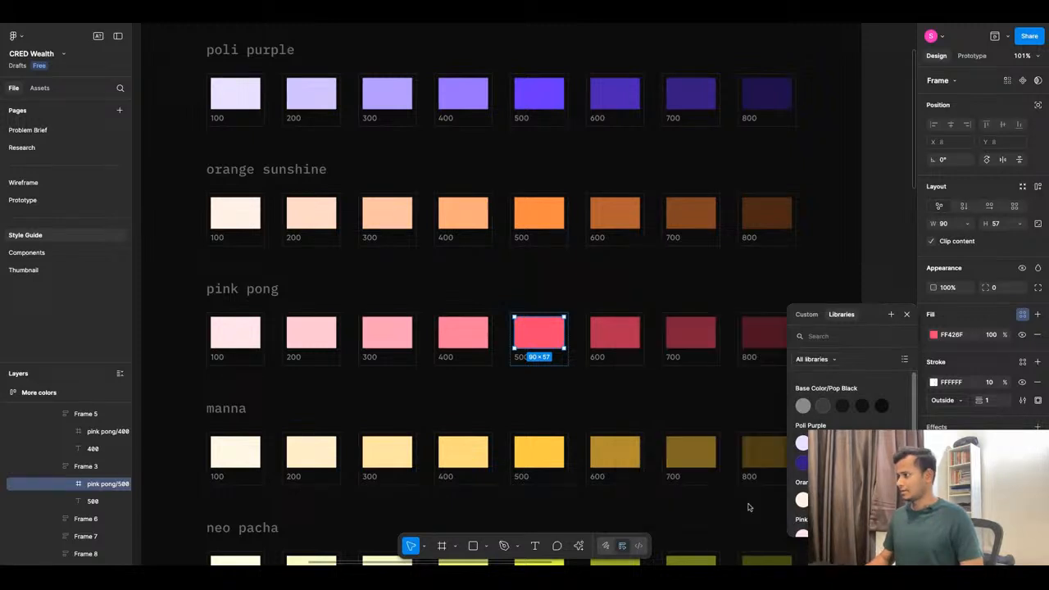
Save the pink pong 600 swatch fill as colour style 'Pink Pong/600'.
{"action": "left_click", "coordinate": [615, 332]}
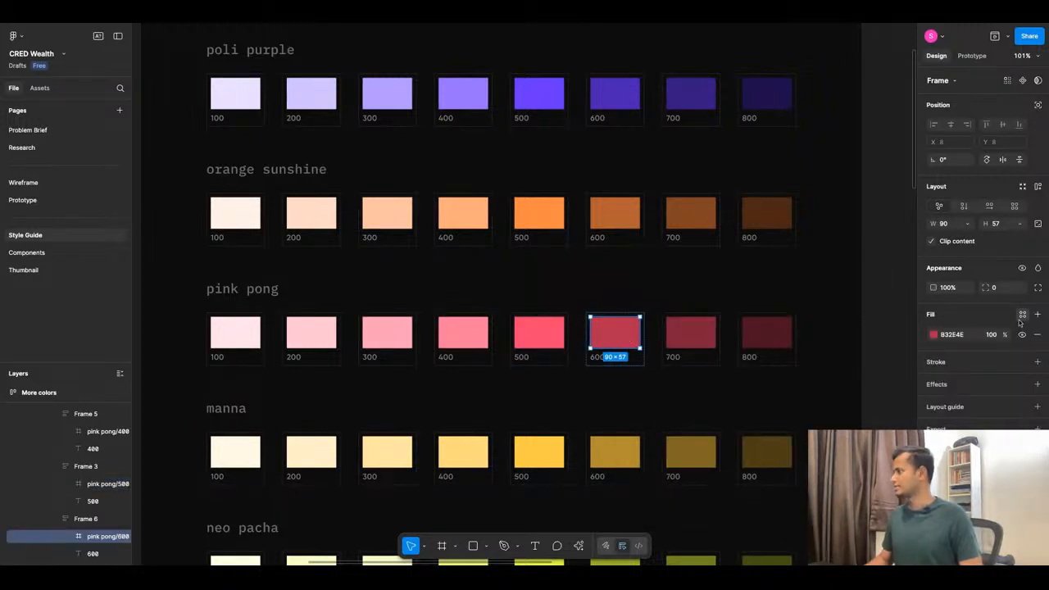
{"action": "left_click", "coordinate": [1022, 314]}
{"action": "left_click", "coordinate": [892, 315]}
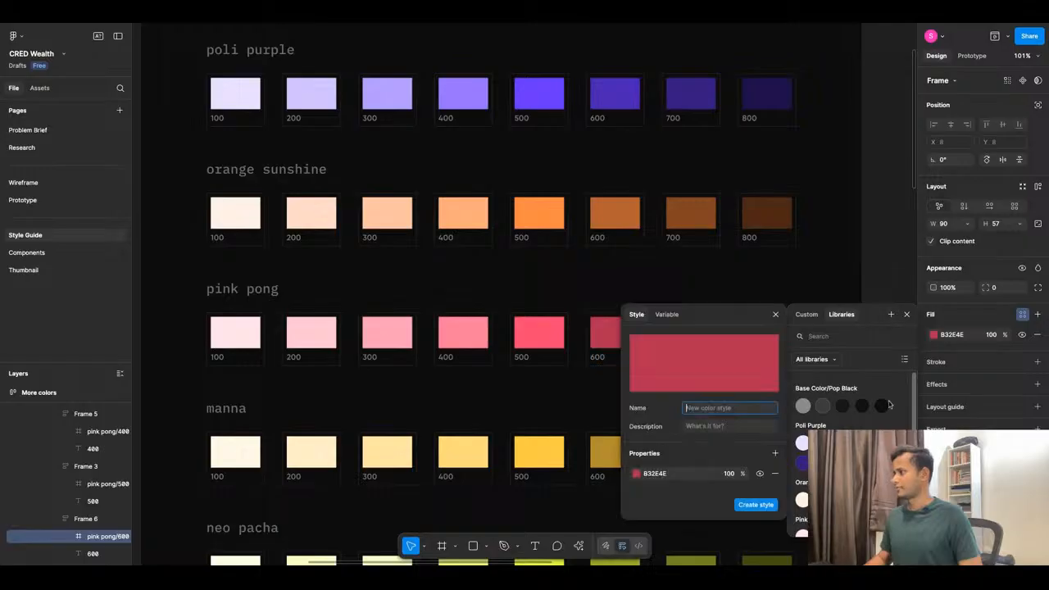
{"action": "type", "text": "Pink Pong/100"}
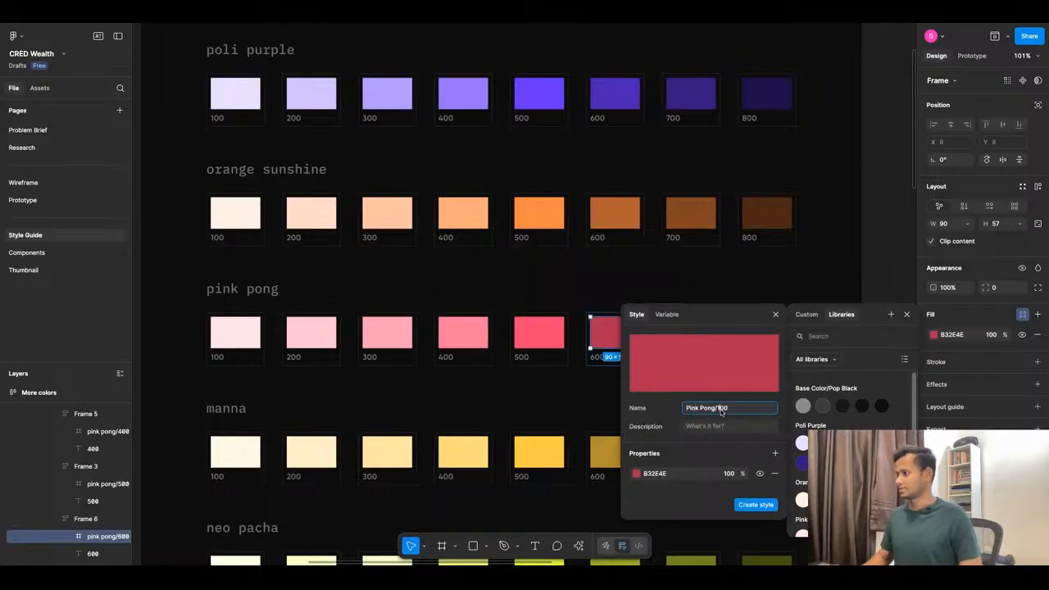
{"action": "key", "text": "BackSpace"}
{"action": "key", "text": "BackSpace"}
{"action": "key", "text": "BackSpace"}
{"action": "type", "text": "600"}
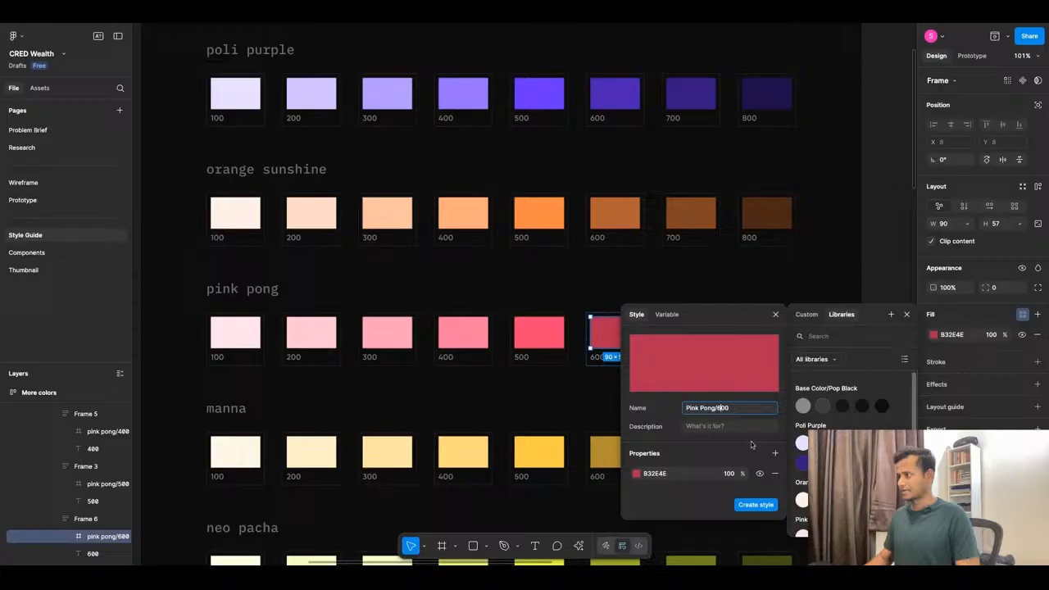
{"action": "left_click", "coordinate": [754, 505]}
{"action": "left_click", "coordinate": [906, 314]}
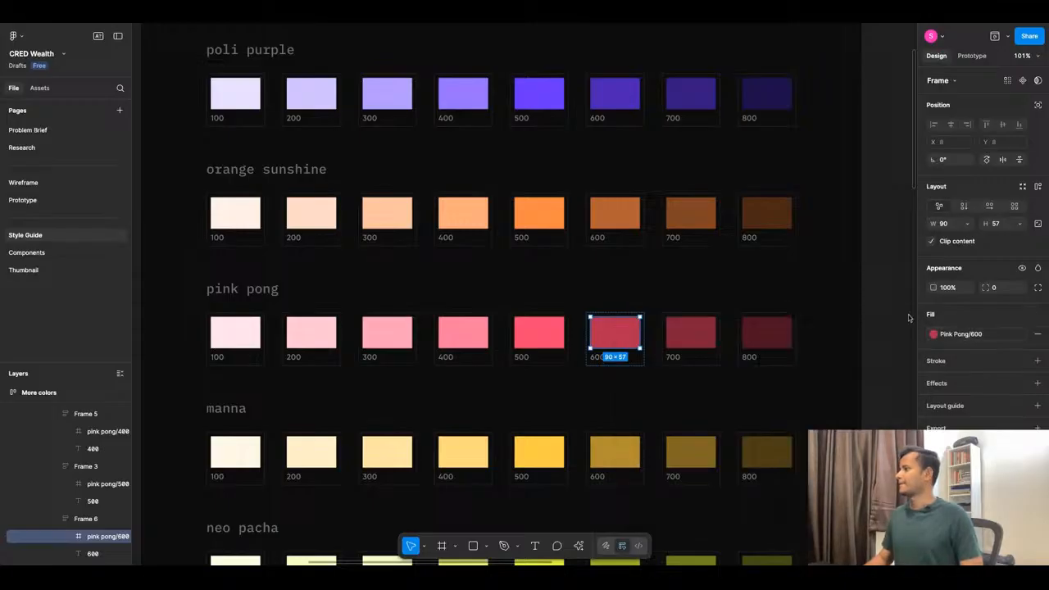
{"action": "scroll", "coordinate": [659, 238], "scroll_direction": "down", "scroll_amount": 5}
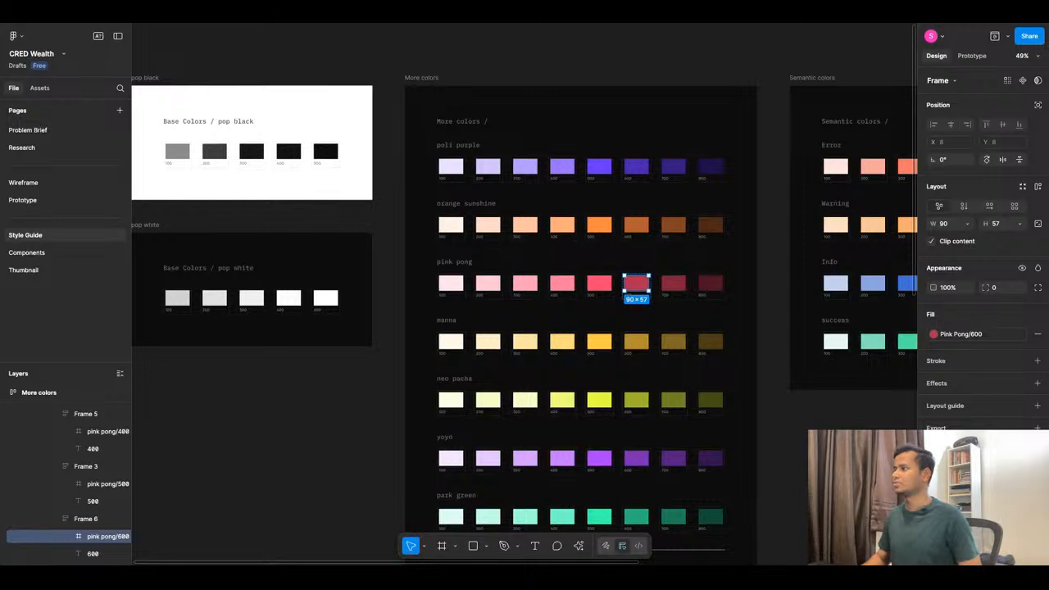
Save the 802138 pink pong 700 swatch fill as colour style 'Pink Pong/700'.
{"action": "left_click", "coordinate": [676, 287]}
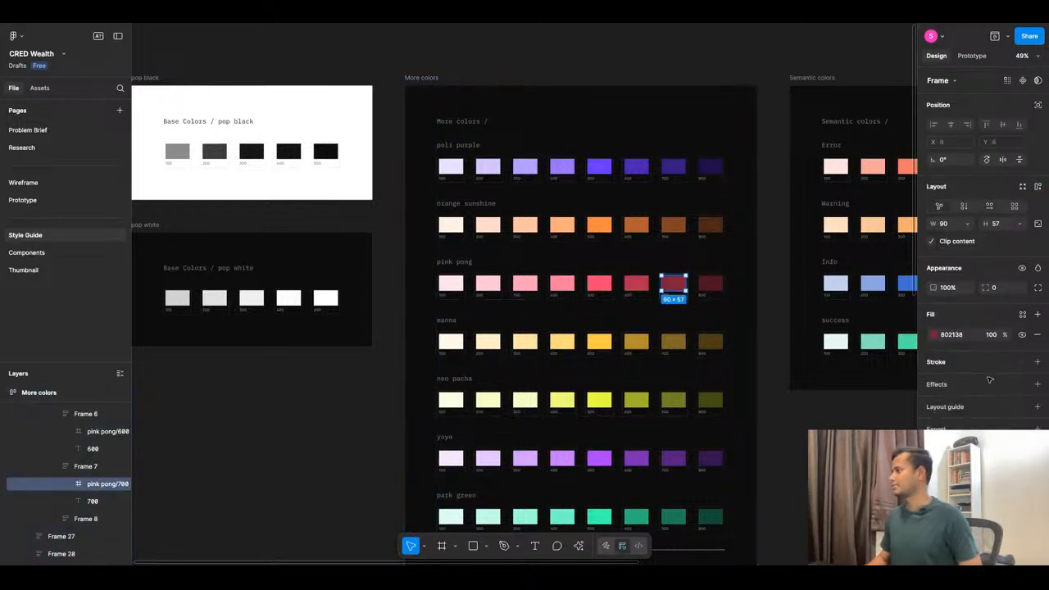
{"action": "left_click", "coordinate": [1023, 316]}
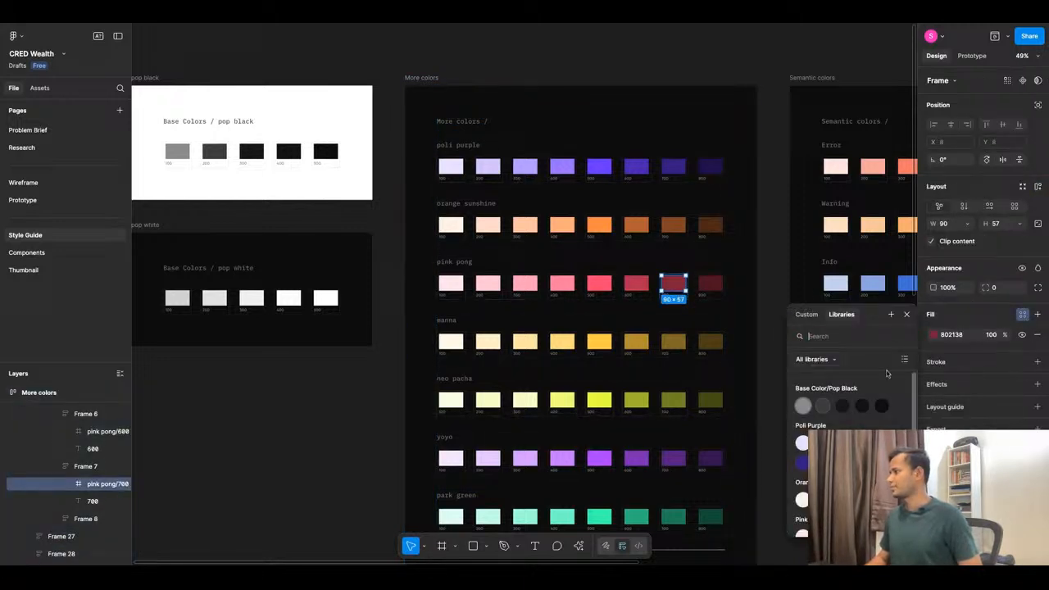
{"action": "left_click", "coordinate": [891, 316]}
{"action": "type", "text": "Pink Pong/100"}
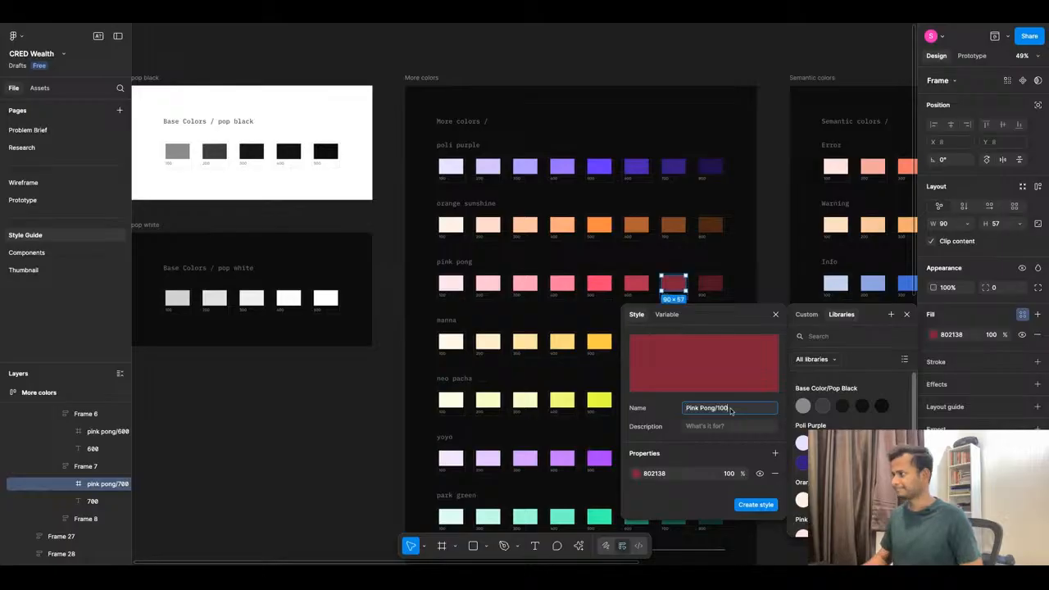
{"action": "type", "text": "7"}
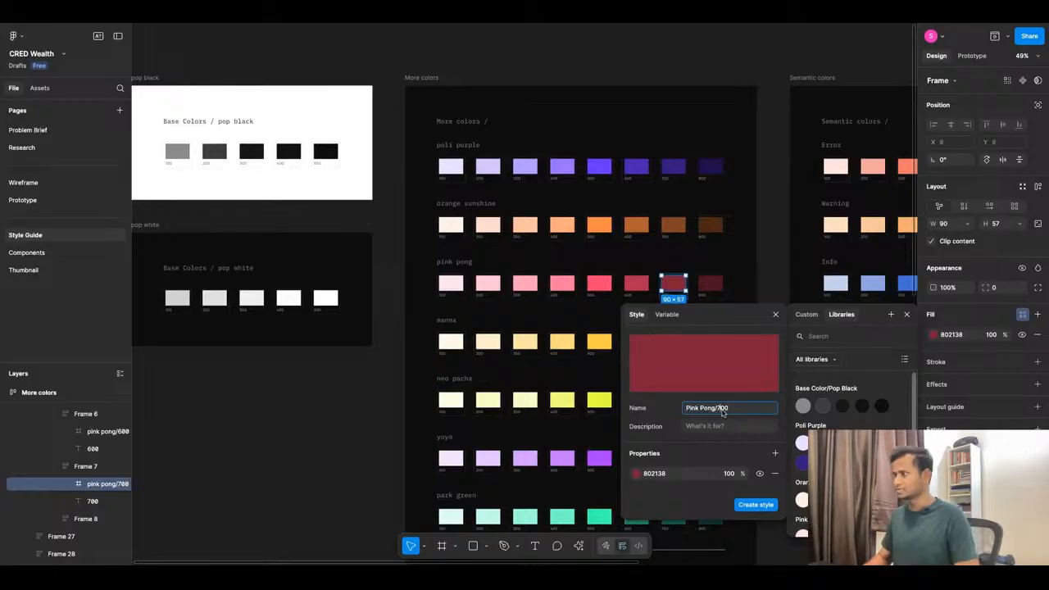
{"action": "left_click", "coordinate": [755, 504]}
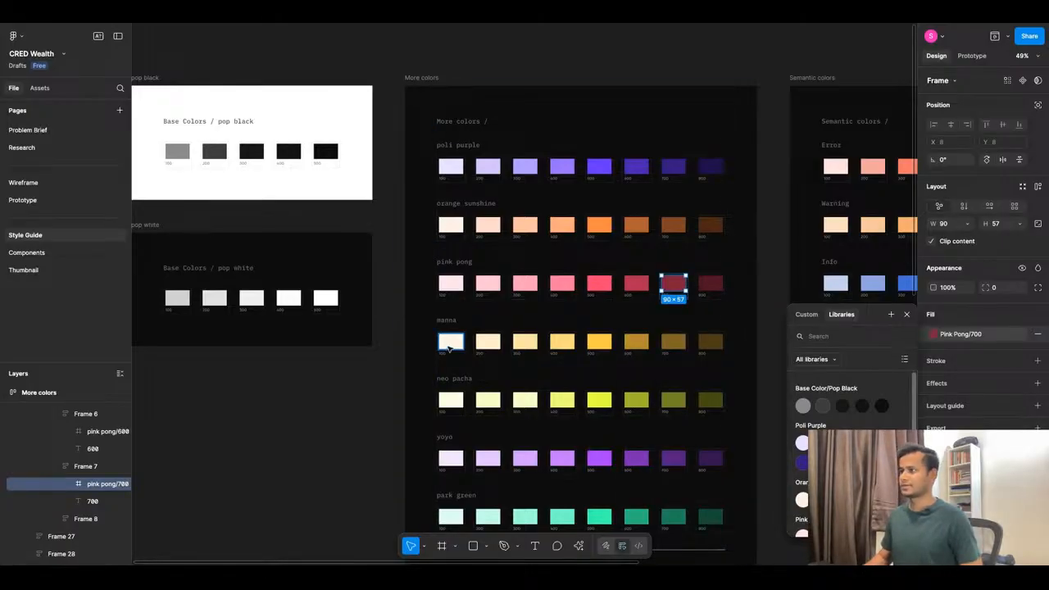
{"action": "left_click", "coordinate": [450, 341]}
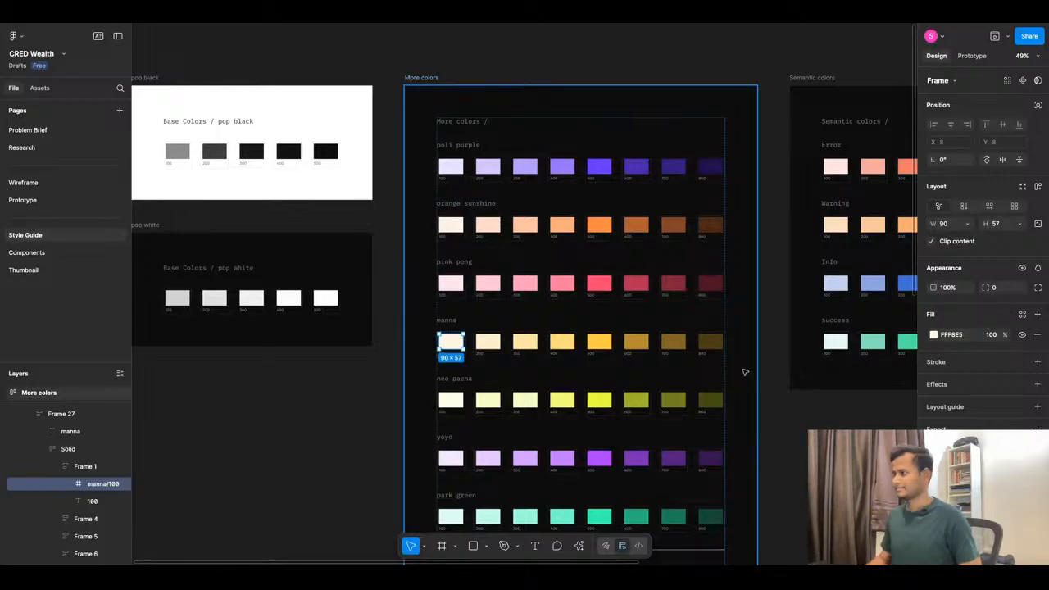
Save the manna 100 swatch fill as the color style Manna/100.
{"action": "scroll", "coordinate": [745, 372], "scroll_direction": "down", "scroll_amount": 1}
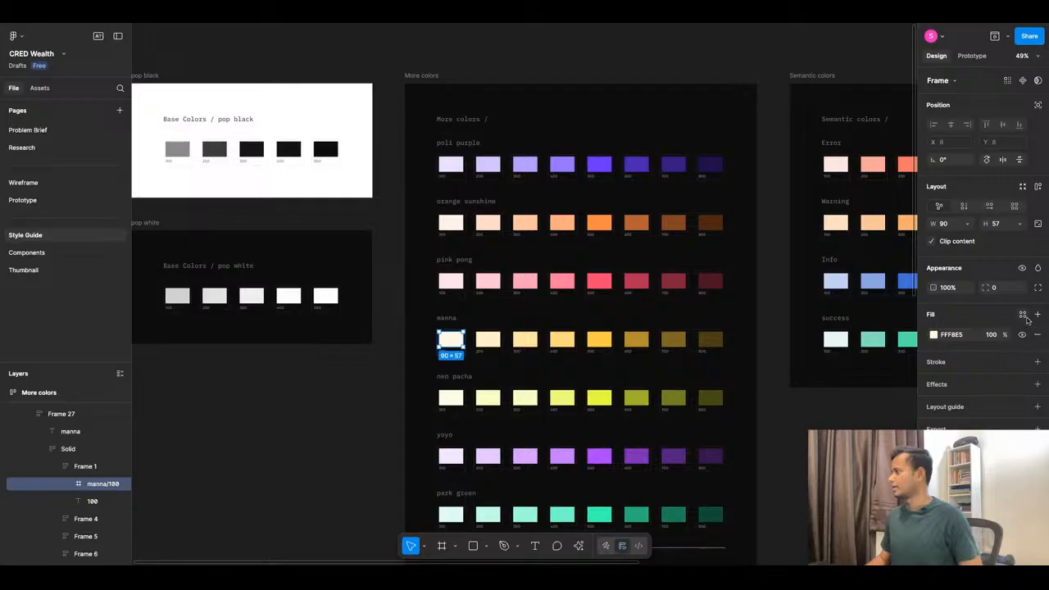
{"action": "left_click", "coordinate": [1022, 315]}
{"action": "left_click", "coordinate": [891, 314]}
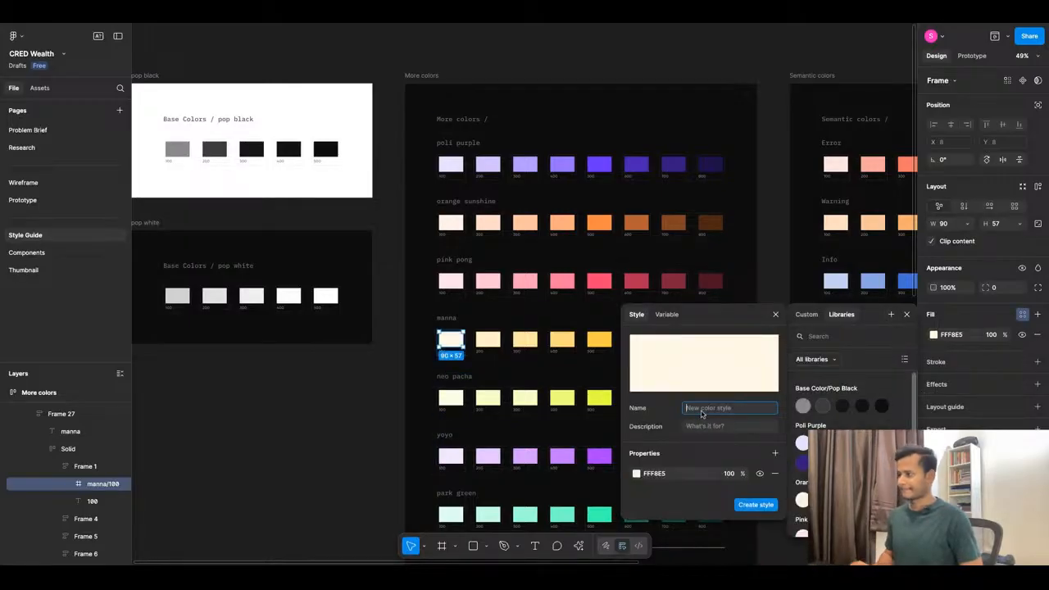
{"action": "type", "text": "Manna"}
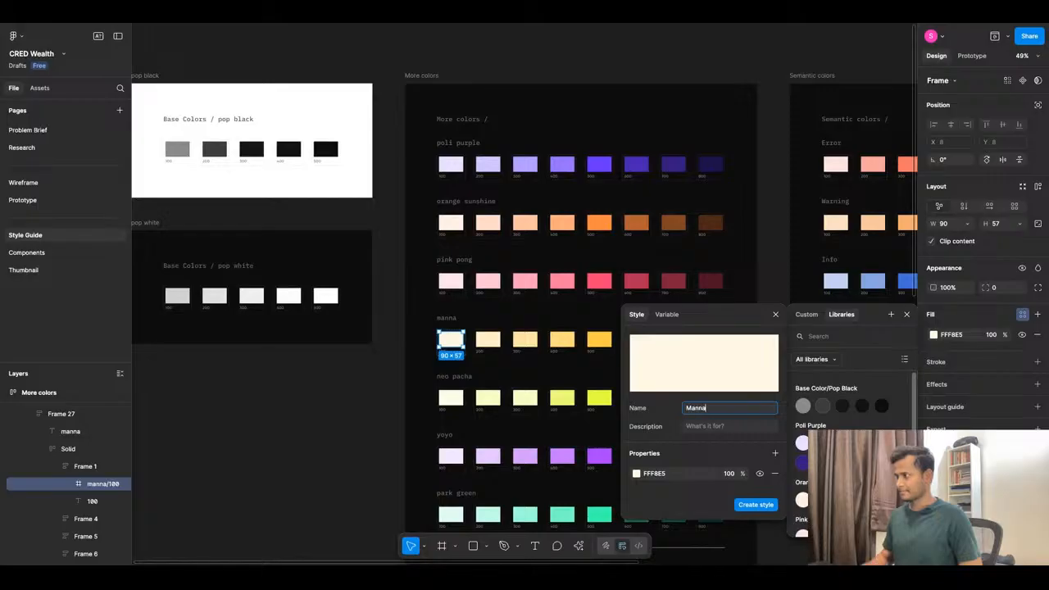
{"action": "type", "text": "/100"}
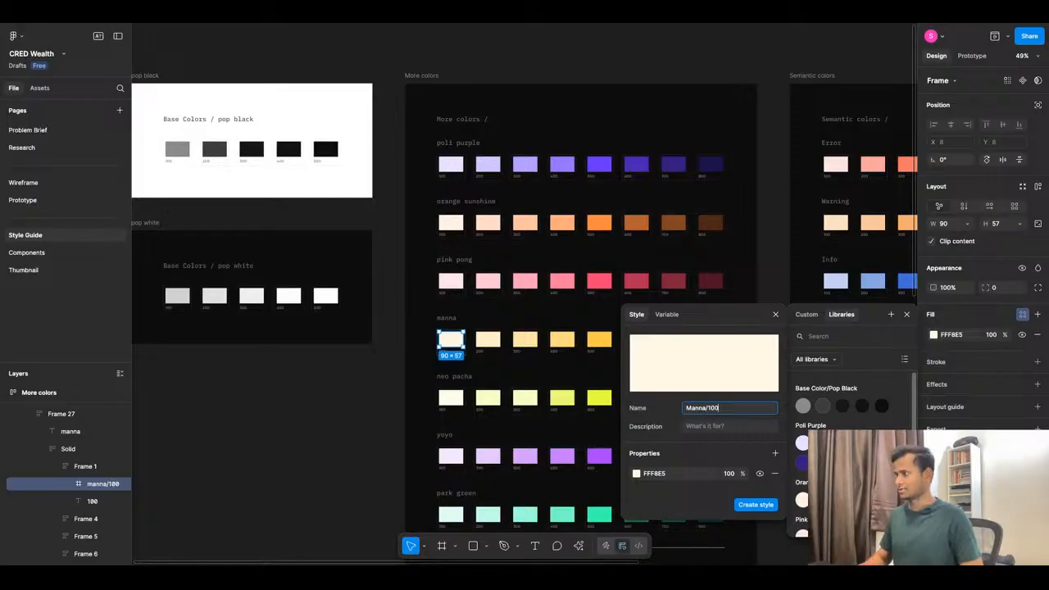
{"action": "key", "text": "ctrl+a"}
{"action": "key", "text": "ctrl+c"}
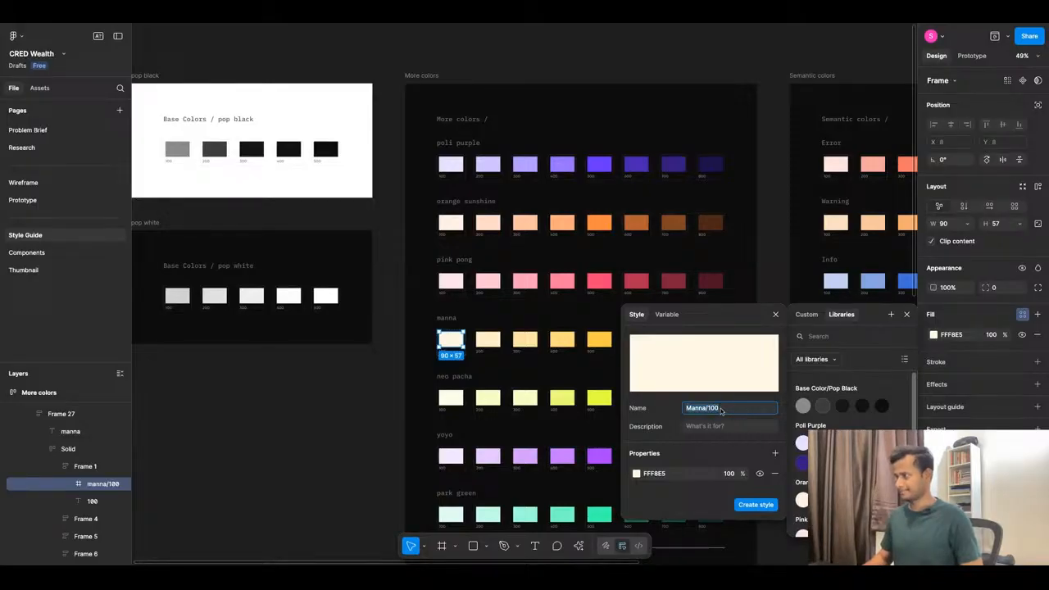
{"action": "left_click", "coordinate": [755, 505]}
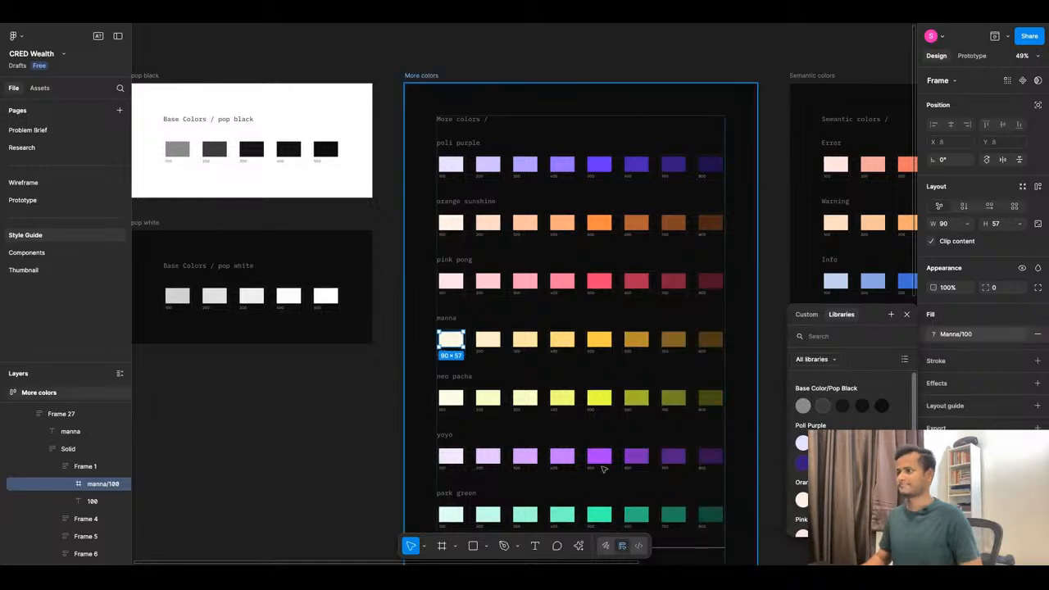
Save the manna 200 swatch fill as the color style Manna/200.
{"action": "left_click", "coordinate": [488, 339]}
{"action": "left_click", "coordinate": [1022, 314]}
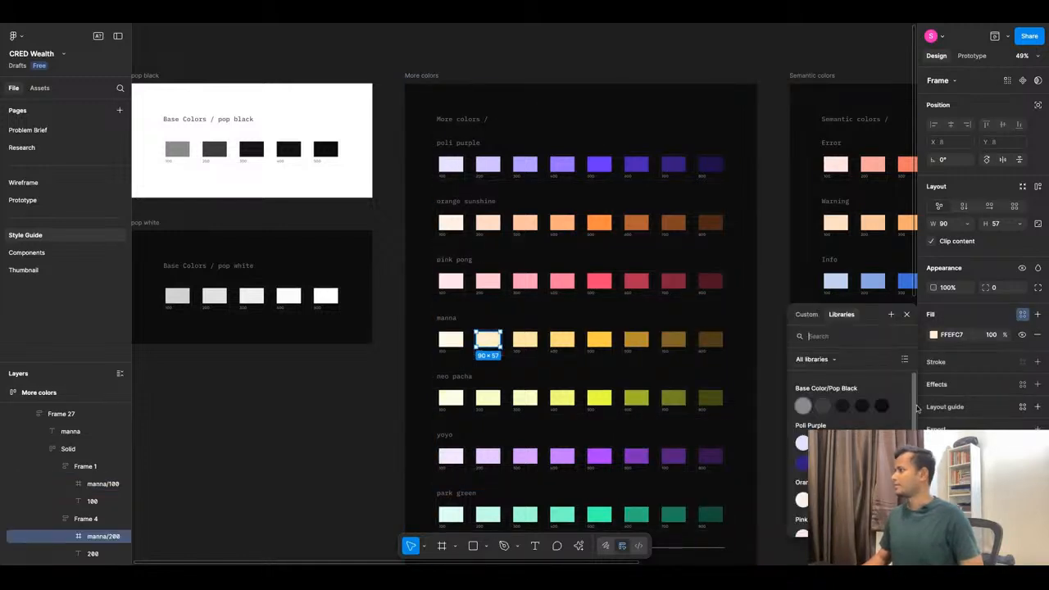
{"action": "left_click", "coordinate": [891, 314]}
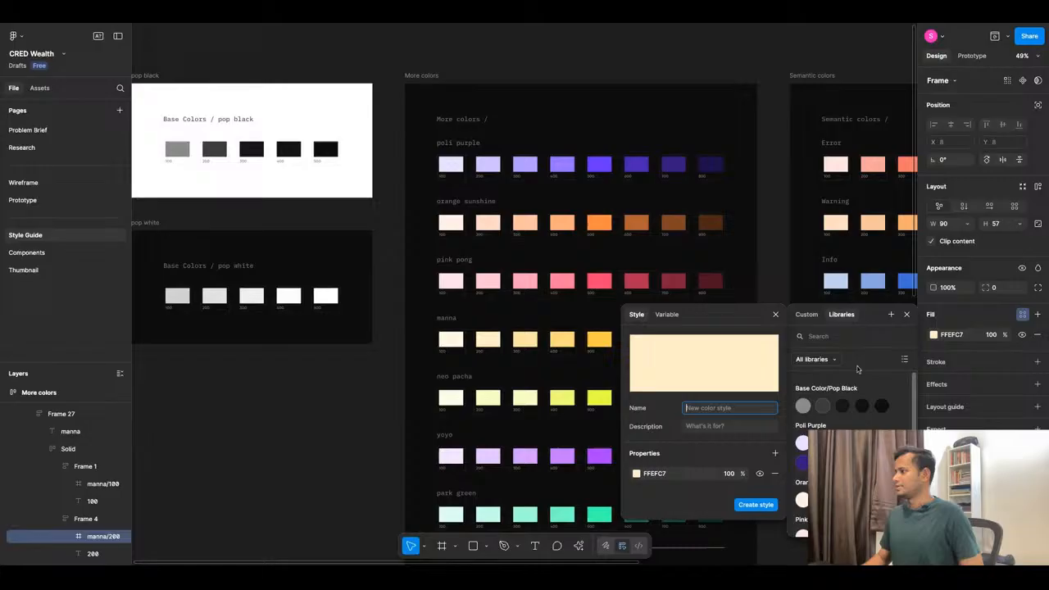
{"action": "left_click", "coordinate": [735, 408]}
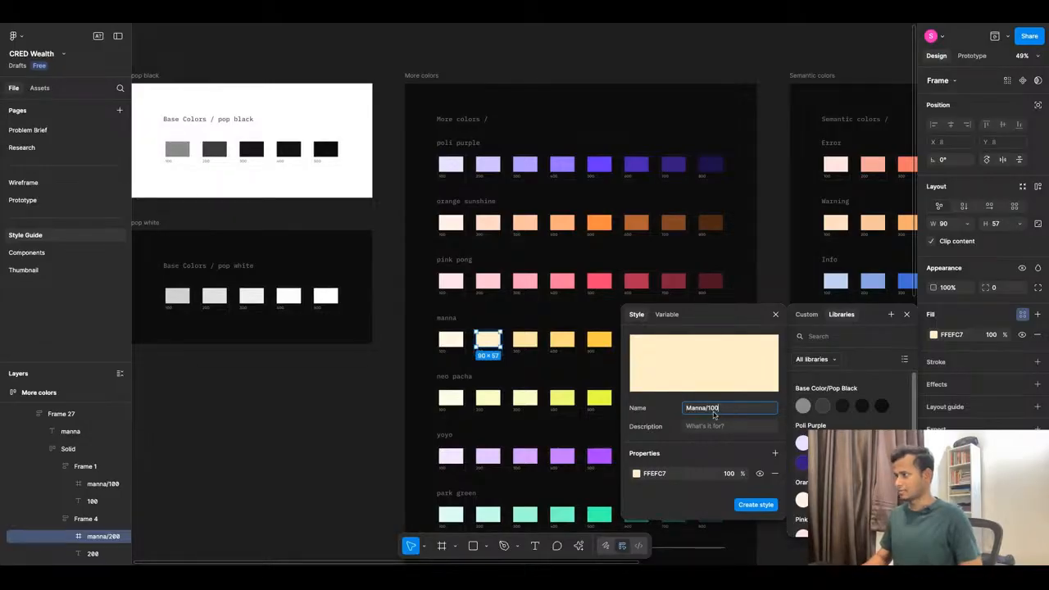
{"action": "left_click", "coordinate": [712, 411]}
{"action": "key", "text": "BackSpace"}
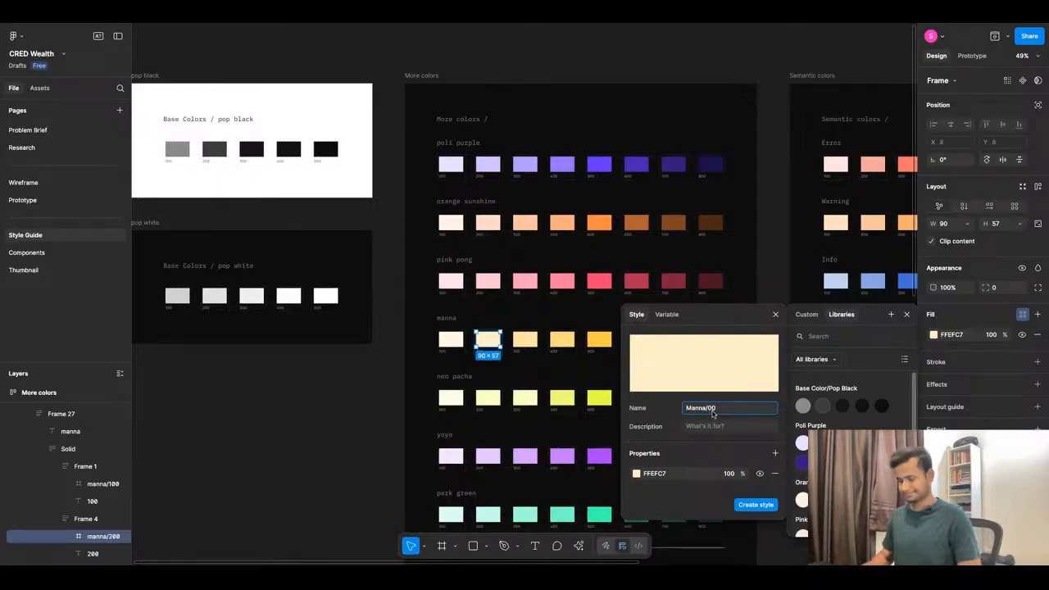
{"action": "type", "text": "2"}
{"action": "left_click", "coordinate": [754, 505]}
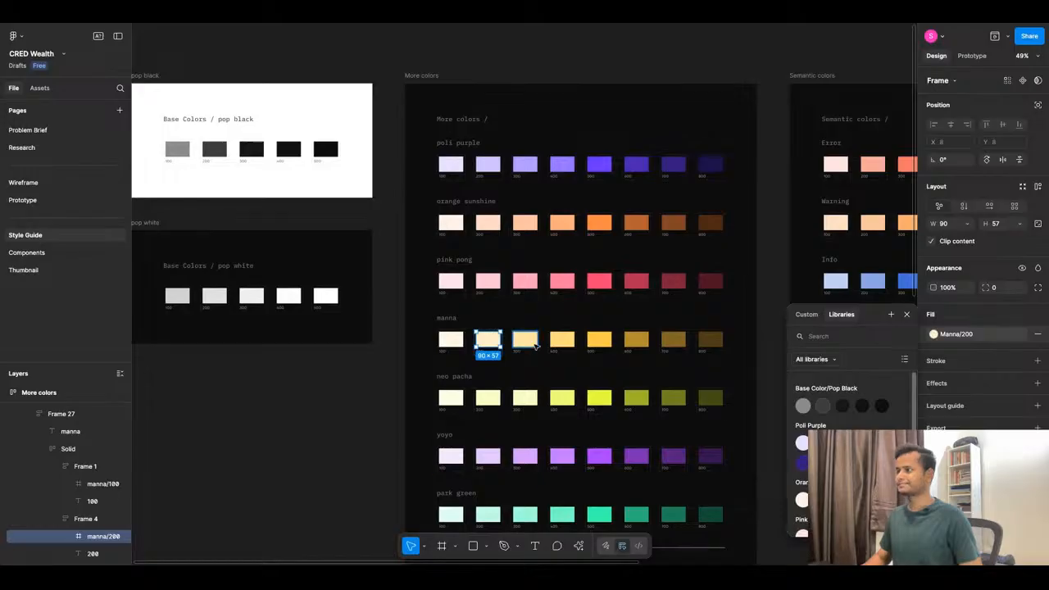
Save the manna 300 swatch fill (FFE5A2) as the color style Manna/300.
{"action": "left_click", "coordinate": [525, 338]}
{"action": "left_click", "coordinate": [1022, 314]}
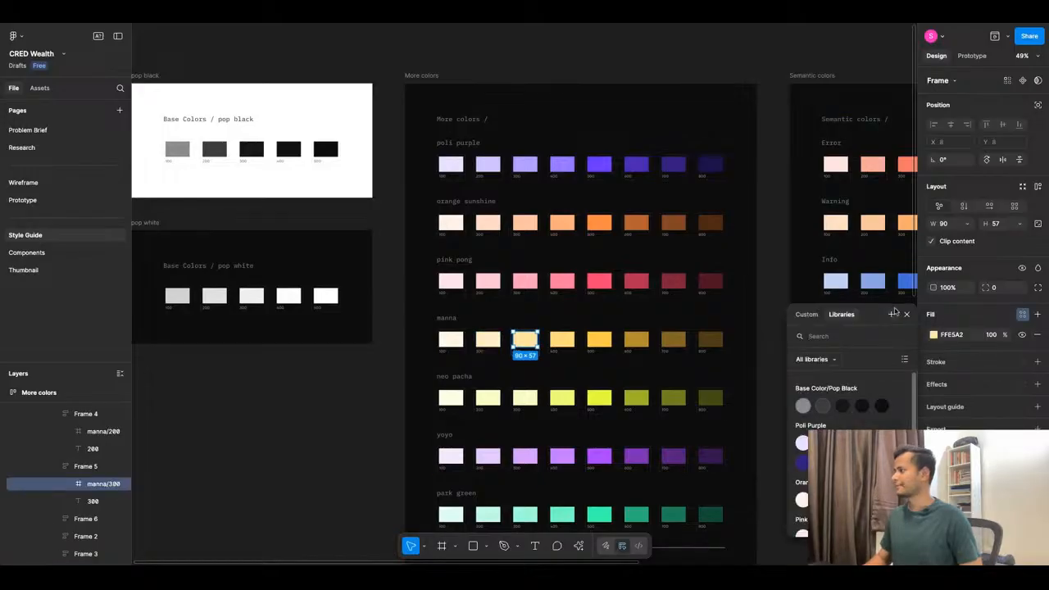
{"action": "left_click", "coordinate": [891, 314]}
{"action": "key", "text": "ctrl+v"}
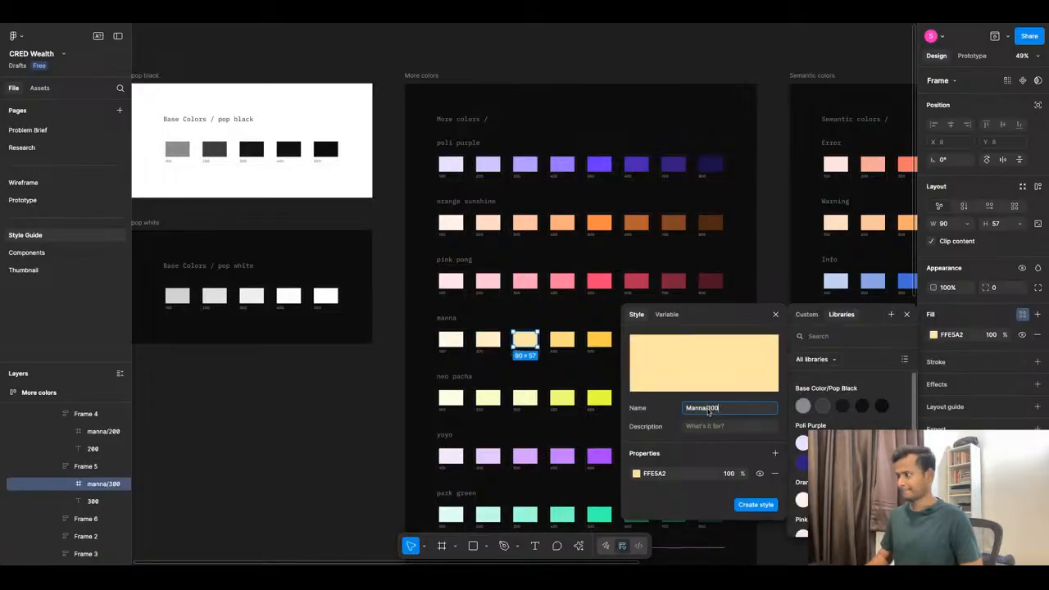
{"action": "left_click", "coordinate": [713, 410]}
{"action": "key", "text": "BackSpace"}
{"action": "type", "text": "3"}
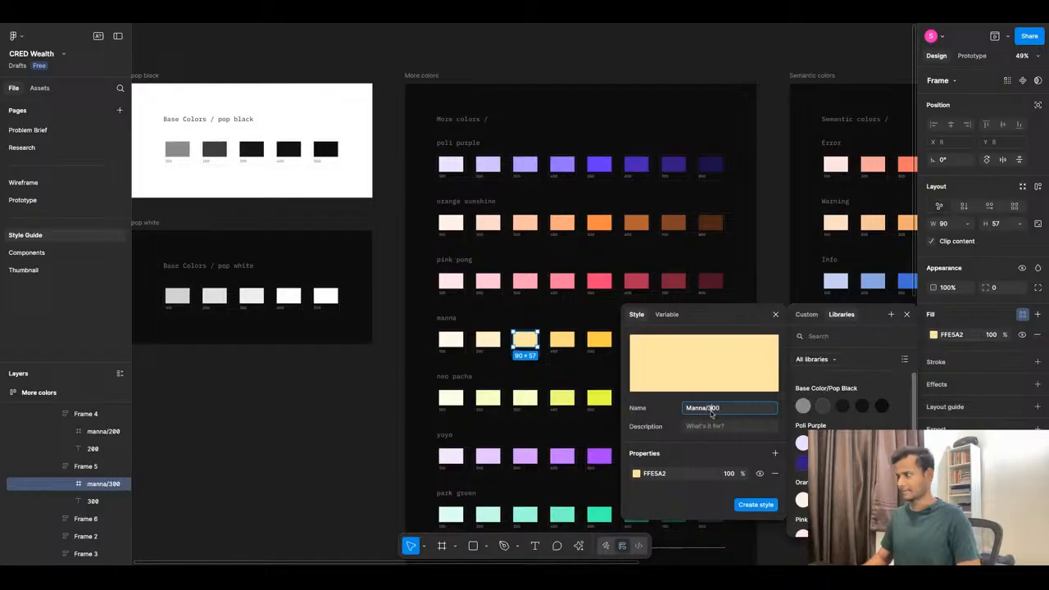
{"action": "left_click", "coordinate": [755, 504]}
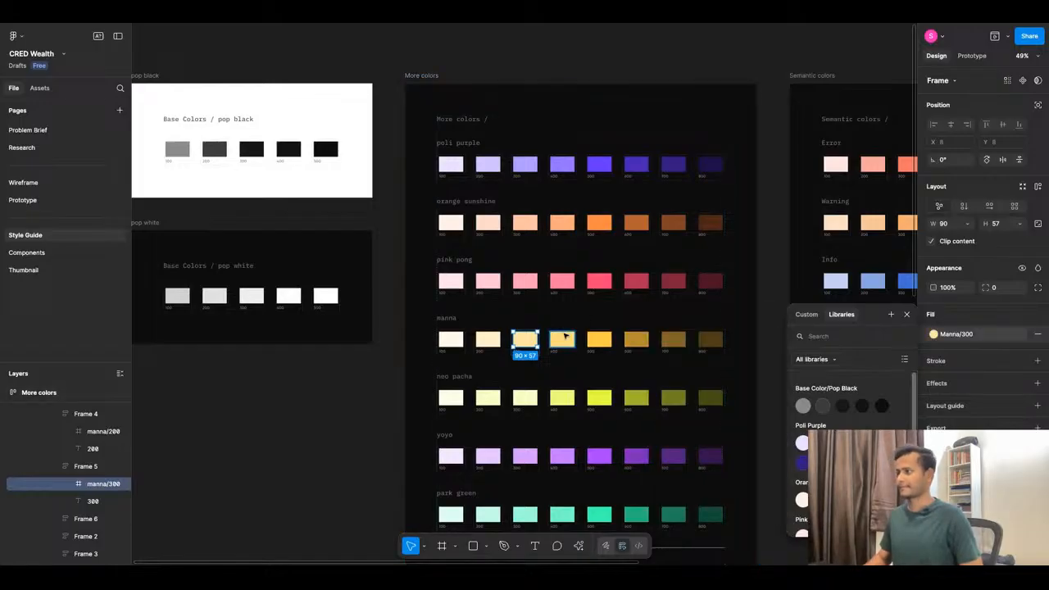
Save the manna 400 swatch fill (FFDB7D) as the color style Manna/400.
{"action": "left_click", "coordinate": [562, 339]}
{"action": "left_click", "coordinate": [1022, 314]}
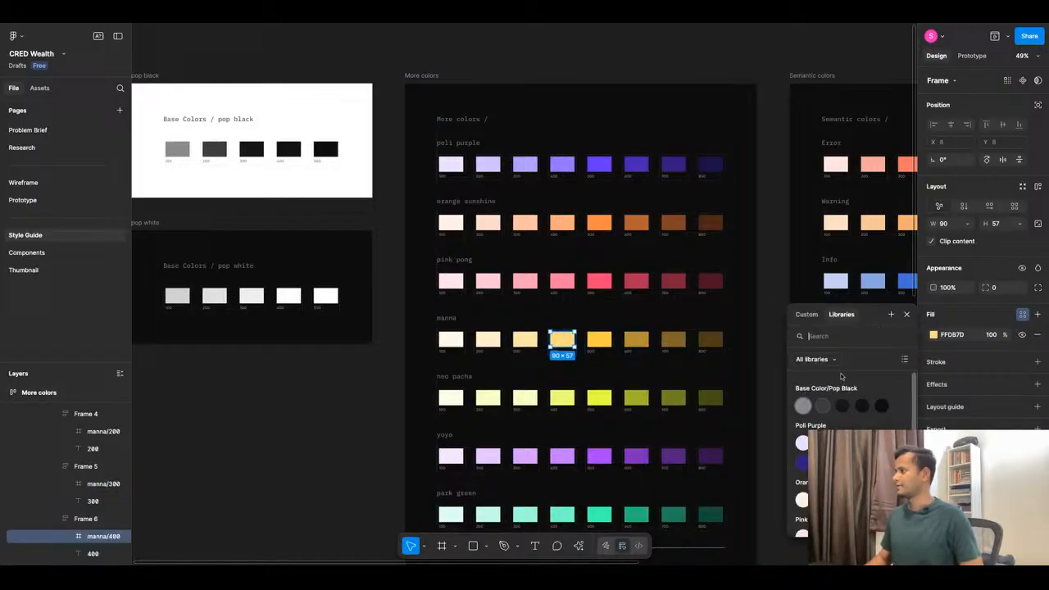
{"action": "left_click", "coordinate": [890, 314]}
{"action": "key", "text": "ctrl+v"}
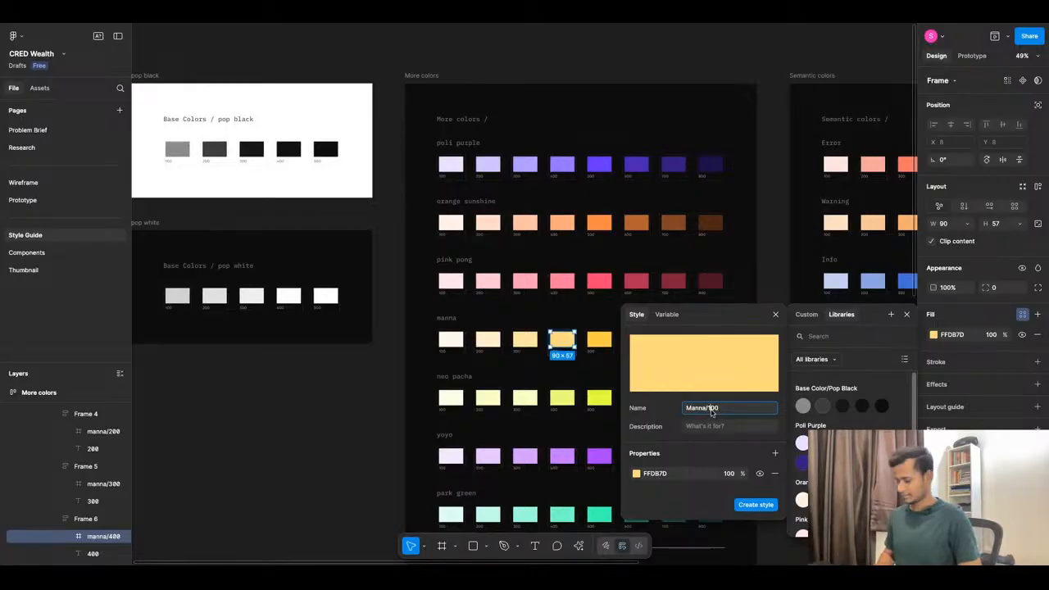
{"action": "key", "text": "BackSpace"}
{"action": "type", "text": "4"}
{"action": "left_click", "coordinate": [753, 506]}
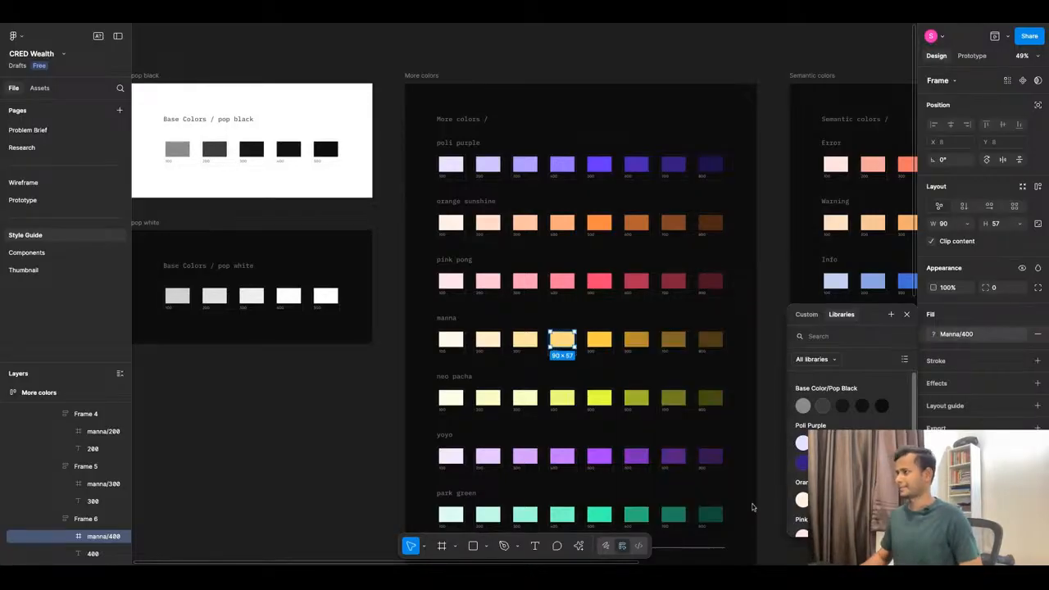
Create a color style from the manna 500 fill FFCB45, mistakenly named with 4.
{"action": "left_click", "coordinate": [603, 342]}
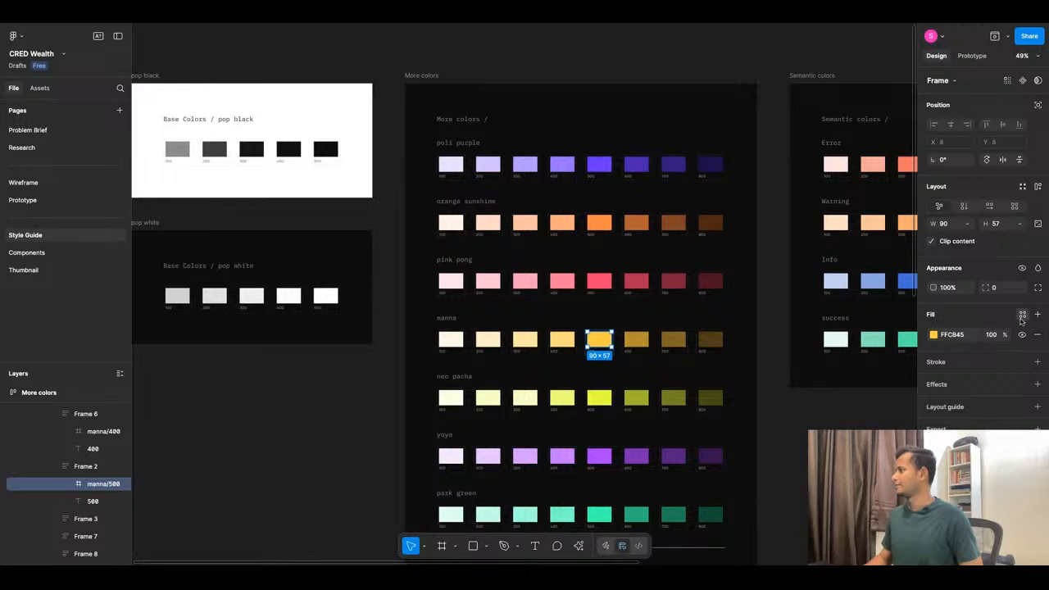
{"action": "left_click", "coordinate": [1023, 314]}
{"action": "left_click", "coordinate": [891, 314]}
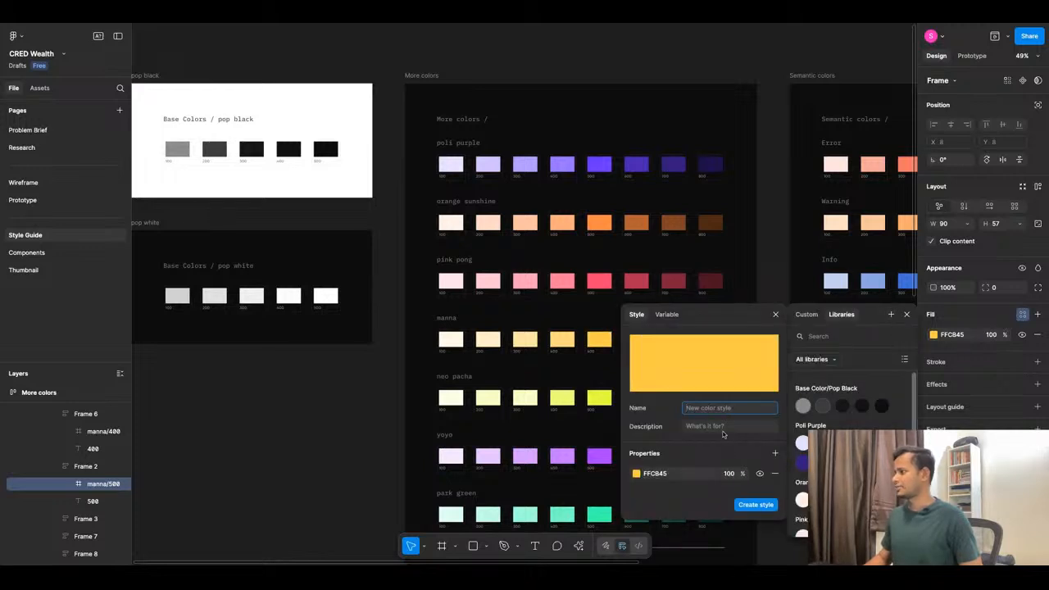
{"action": "type", "text": "Manna/100"}
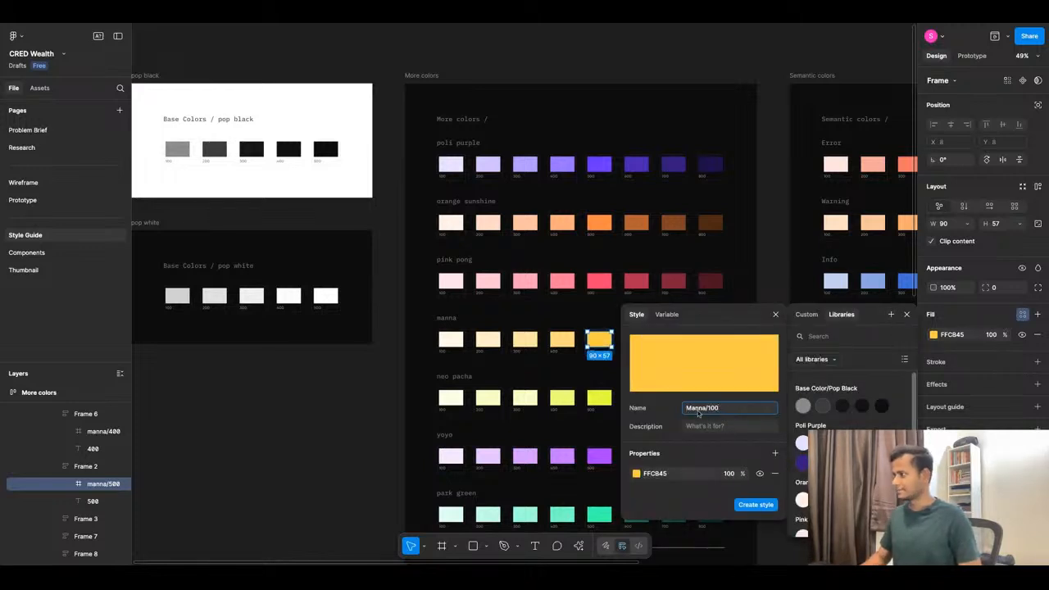
{"action": "key", "text": "BackSpace"}
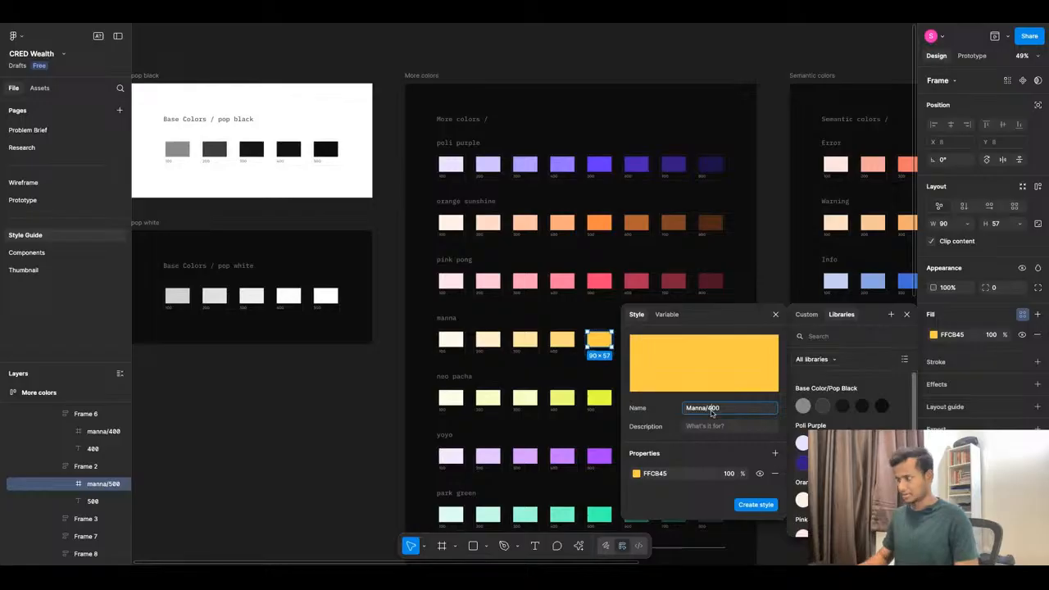
{"action": "type", "text": "4"}
{"action": "left_click", "coordinate": [756, 505]}
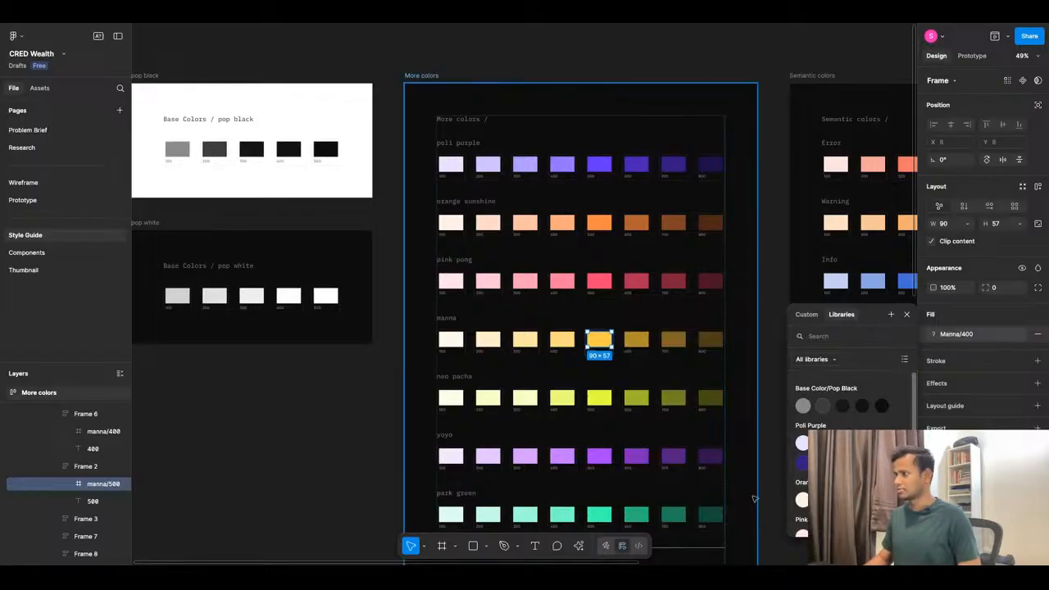
Rename the mislabelled FFCB45 color style to Manna/500.
{"action": "left_click", "coordinate": [635, 340]}
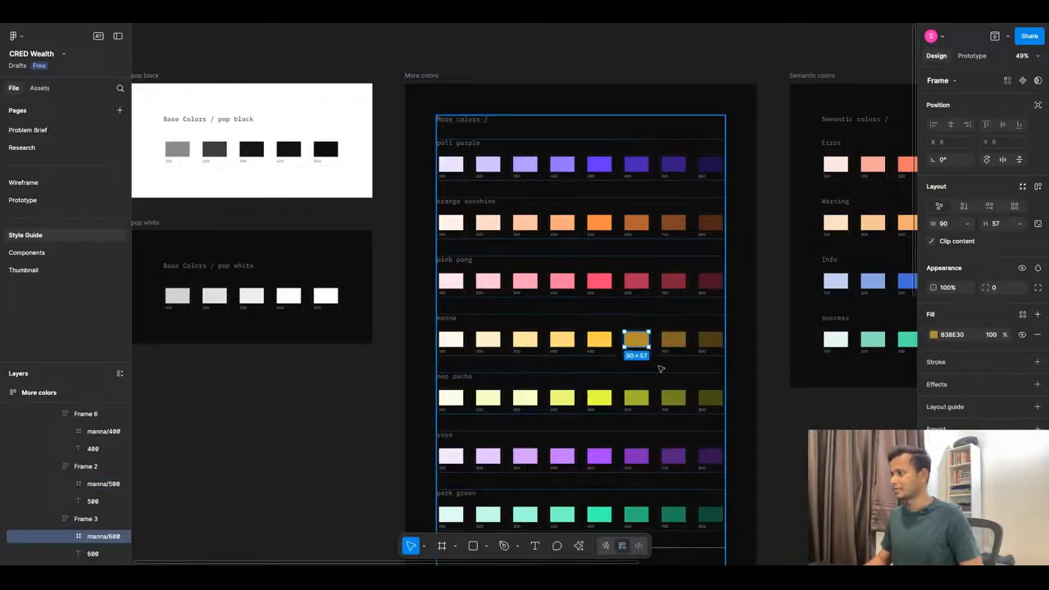
{"action": "left_click", "coordinate": [1022, 315]}
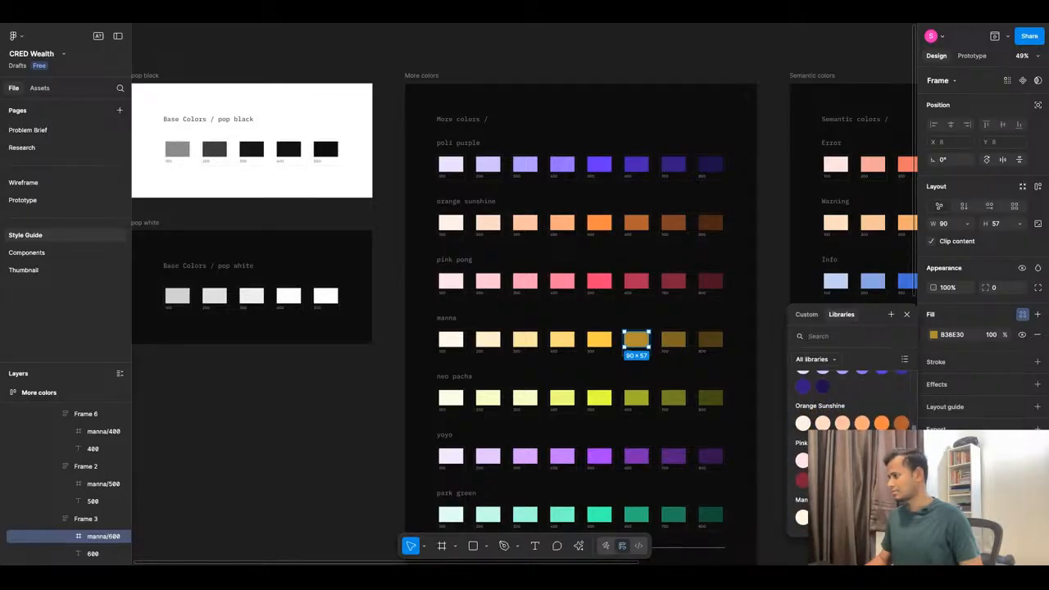
{"action": "left_click", "coordinate": [893, 529]}
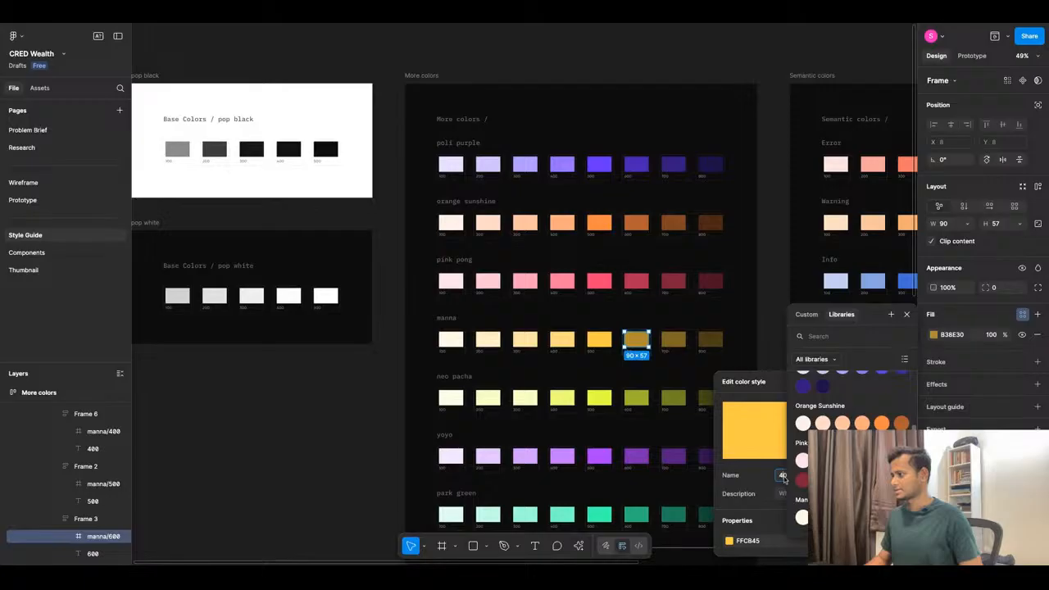
{"action": "key", "text": "BackSpace"}
{"action": "type", "text": "5"}
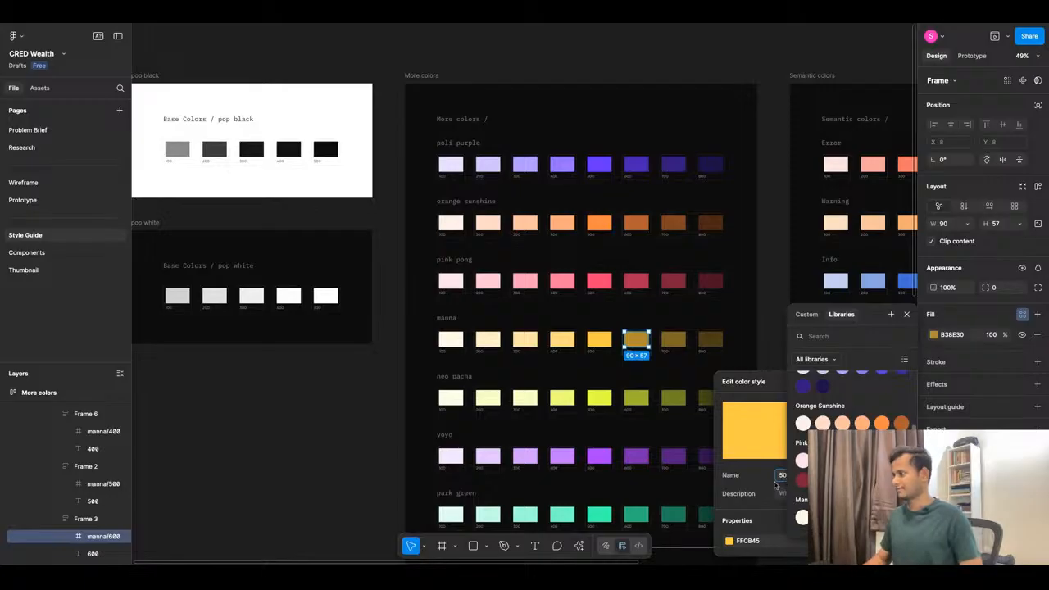
{"action": "left_click", "coordinate": [757, 477]}
{"action": "left_click", "coordinate": [650, 359]}
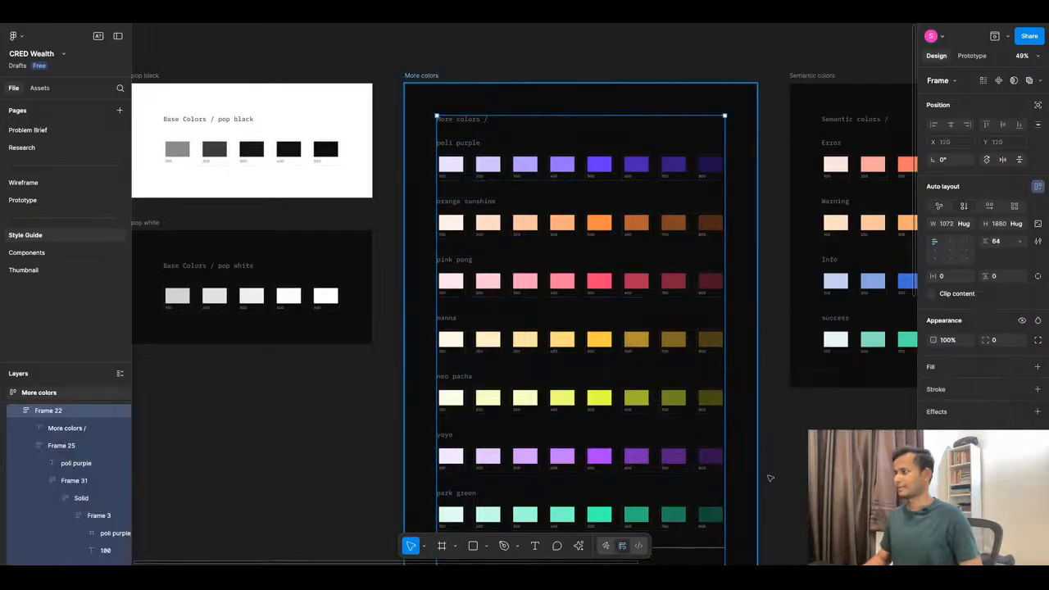
Save the manna 600 swatch fill (B38E30) as the color style Manna/600.
{"action": "left_click", "coordinate": [637, 339]}
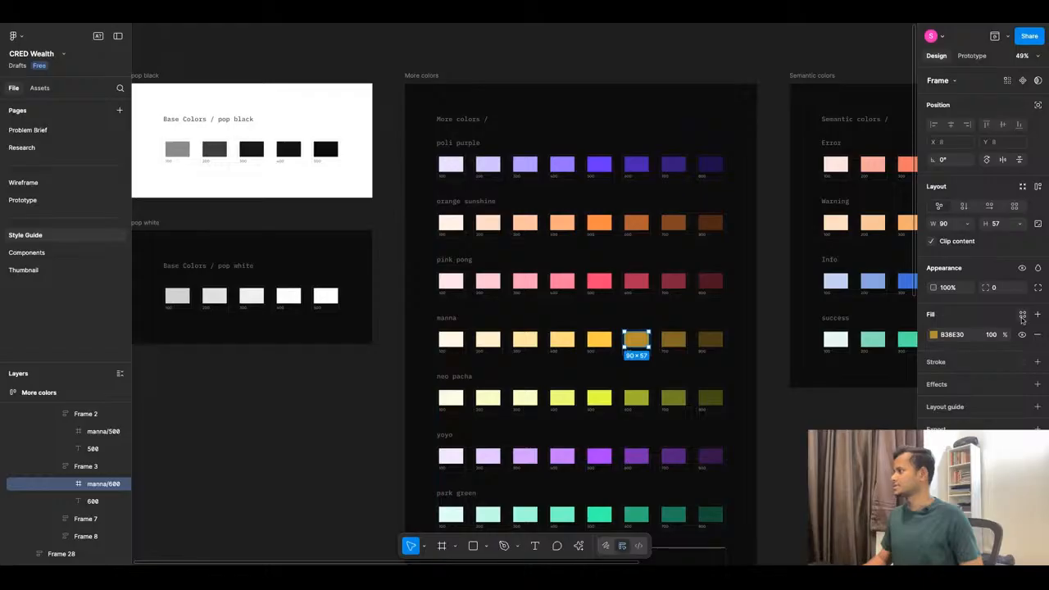
{"action": "left_click", "coordinate": [1023, 315]}
{"action": "left_click", "coordinate": [891, 314]}
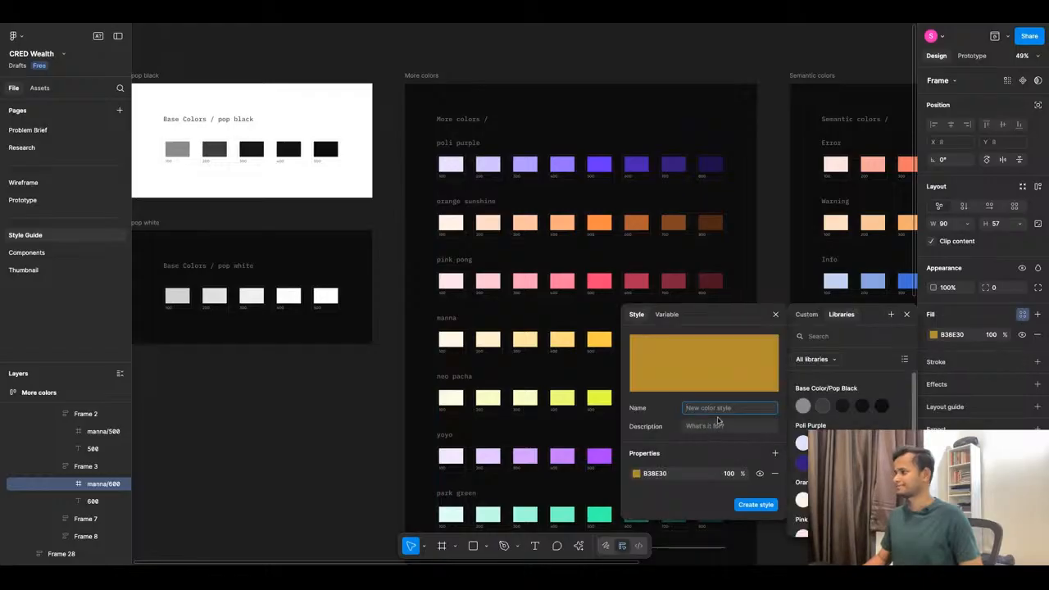
{"action": "type", "text": "Manna/100"}
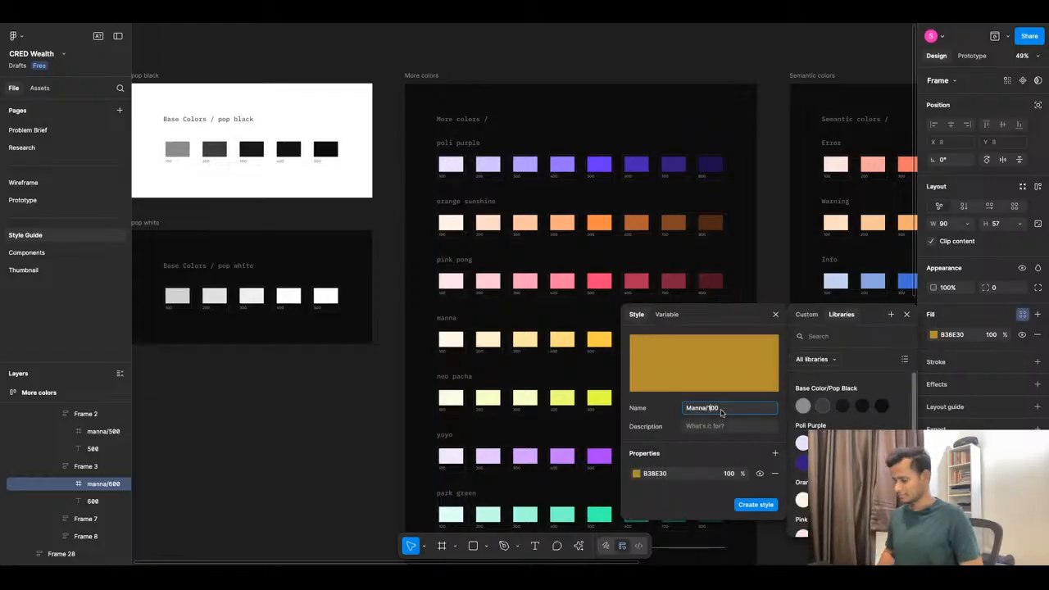
{"action": "key", "text": "Delete"}
{"action": "type", "text": "6"}
{"action": "left_click", "coordinate": [748, 505]}
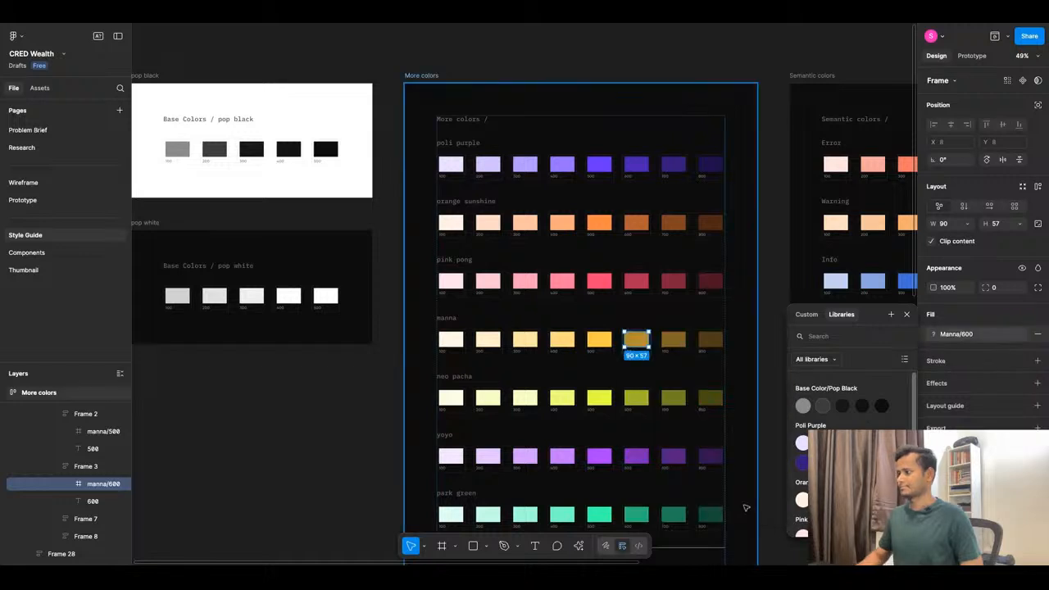
{"action": "scroll", "coordinate": [593, 344], "scroll_direction": "down", "scroll_amount": 4}
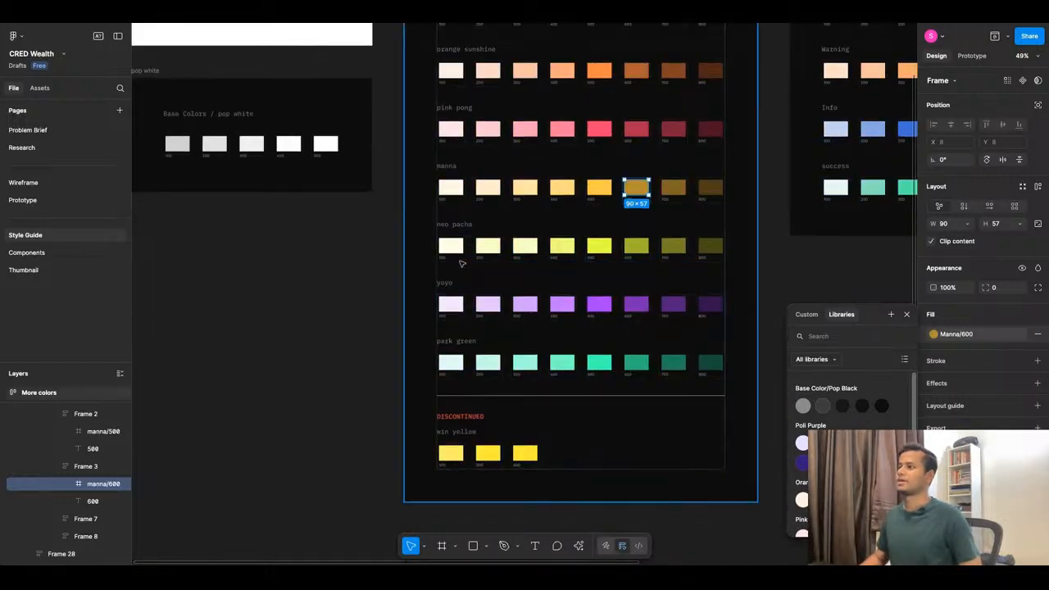
Save the neo pacha 100 swatch fill (FBFFE6) as color style Neo Pacha/100.
{"action": "left_click", "coordinate": [457, 247]}
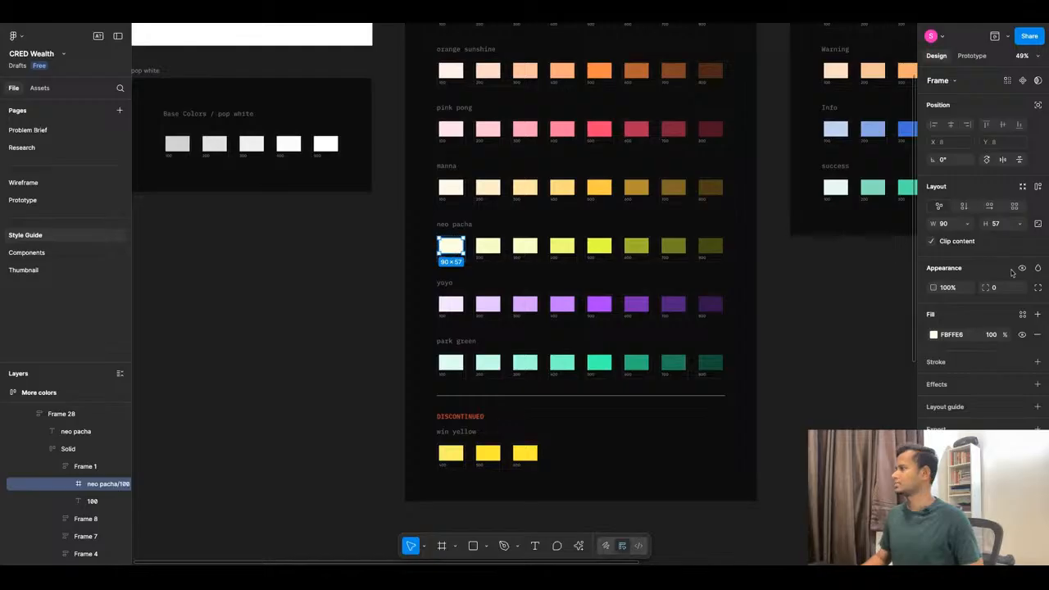
{"action": "left_click", "coordinate": [1022, 314]}
{"action": "left_click", "coordinate": [890, 314]}
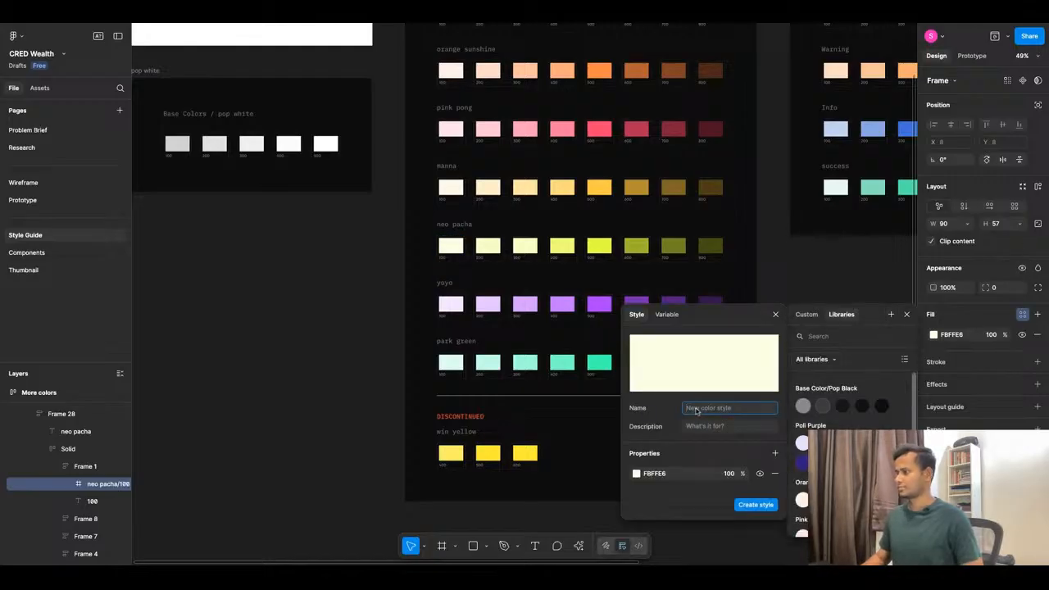
{"action": "type", "text": "Ne"}
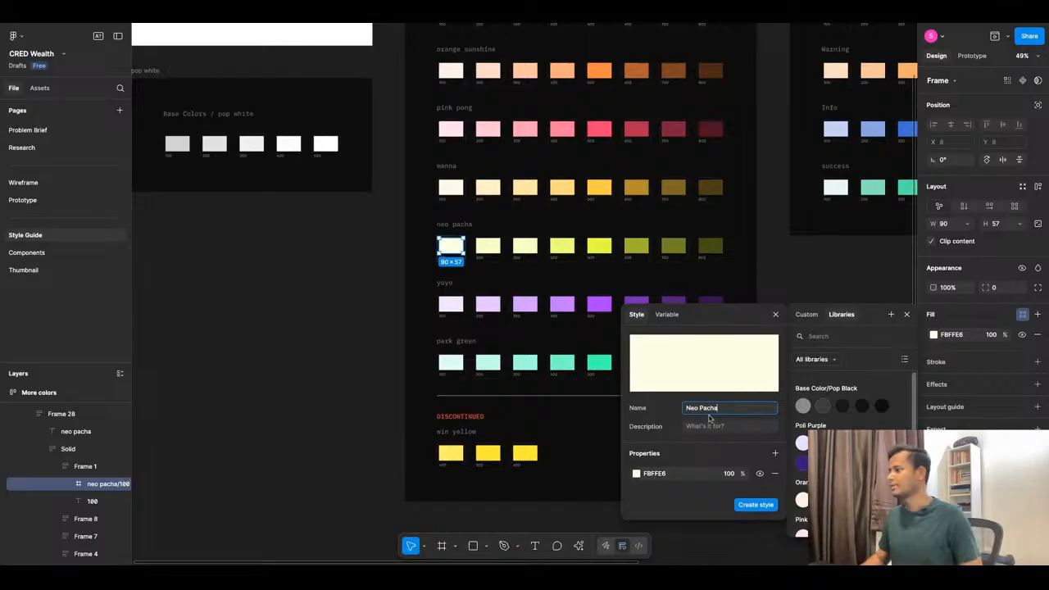
{"action": "type", "text": "o Pacha/100"}
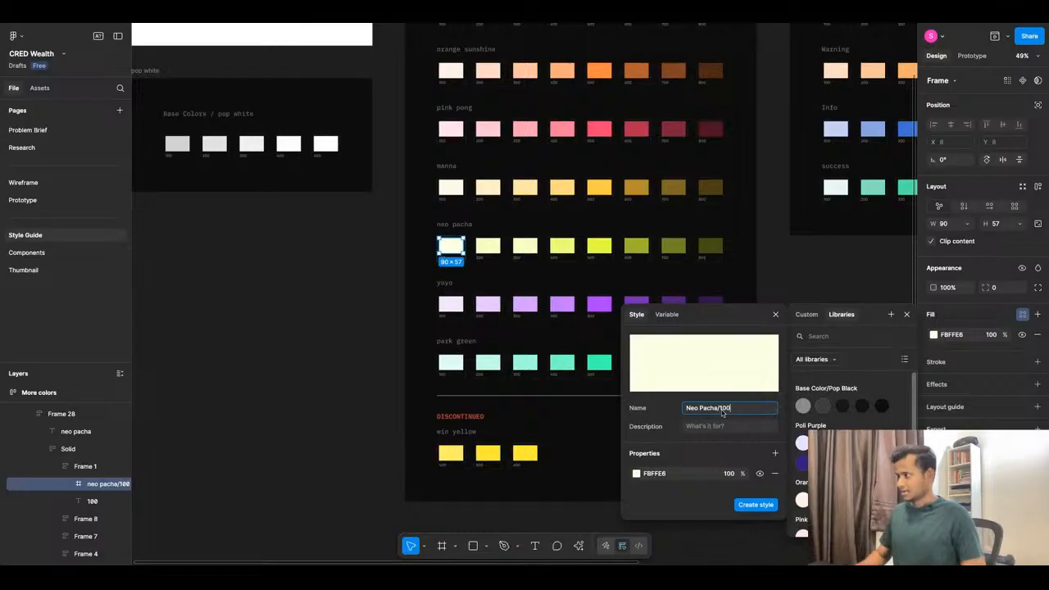
{"action": "key", "text": "ctrl+a"}
{"action": "key", "text": "ctrl+c"}
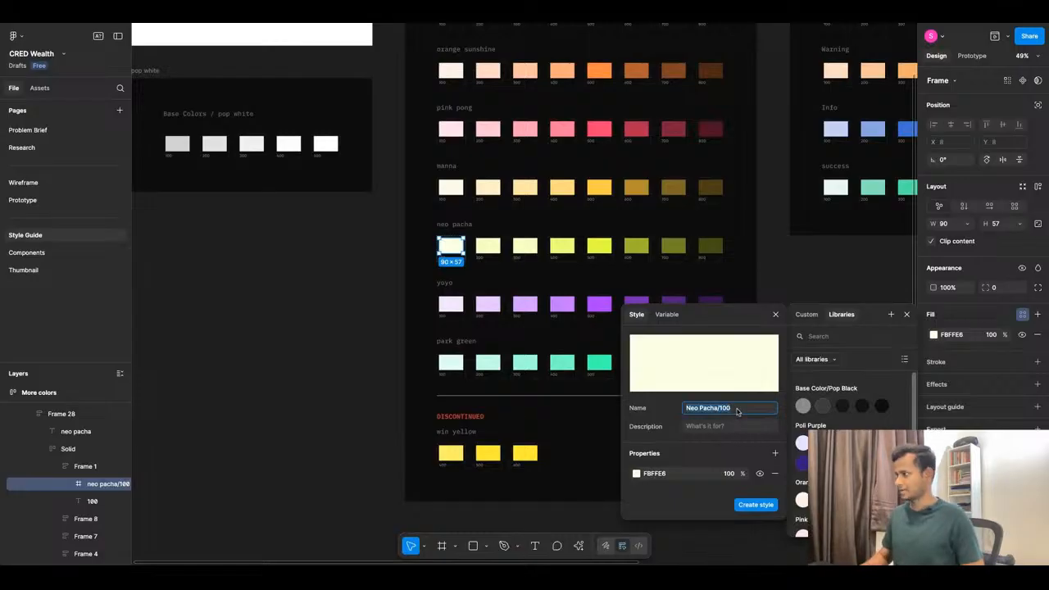
{"action": "left_click", "coordinate": [752, 505]}
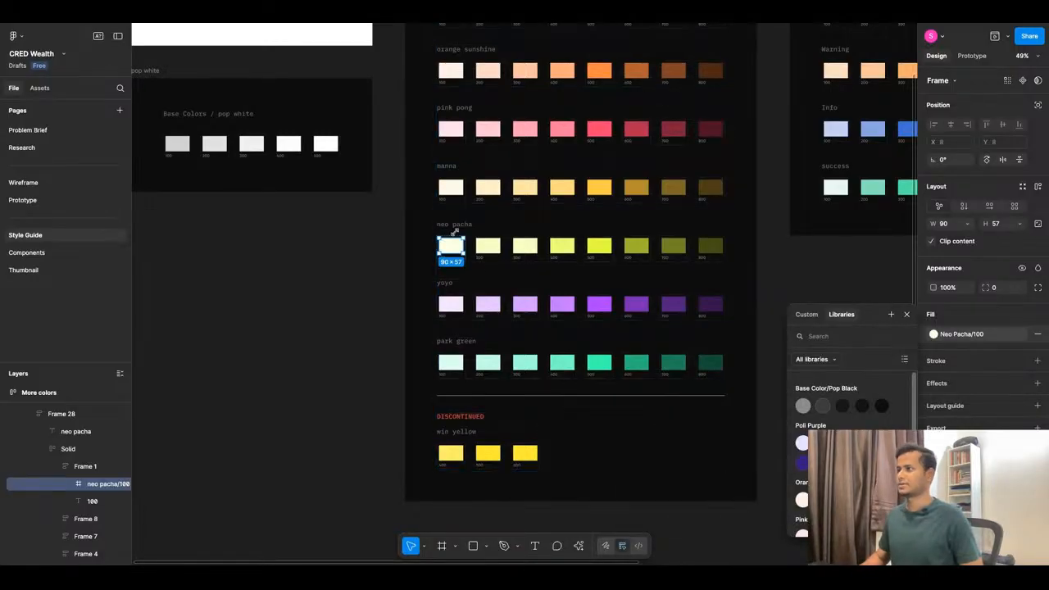
Save the neo pacha 200 swatch fill (F7FFC6) as color style Neo Pacha/200.
{"action": "left_click", "coordinate": [487, 246]}
{"action": "left_click", "coordinate": [1022, 314]}
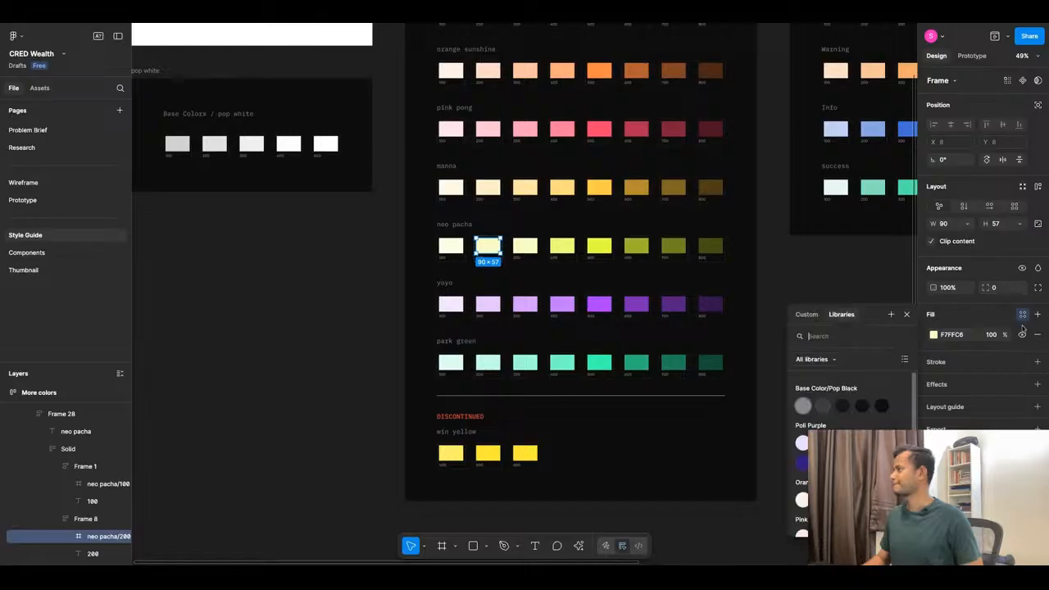
{"action": "left_click", "coordinate": [890, 315]}
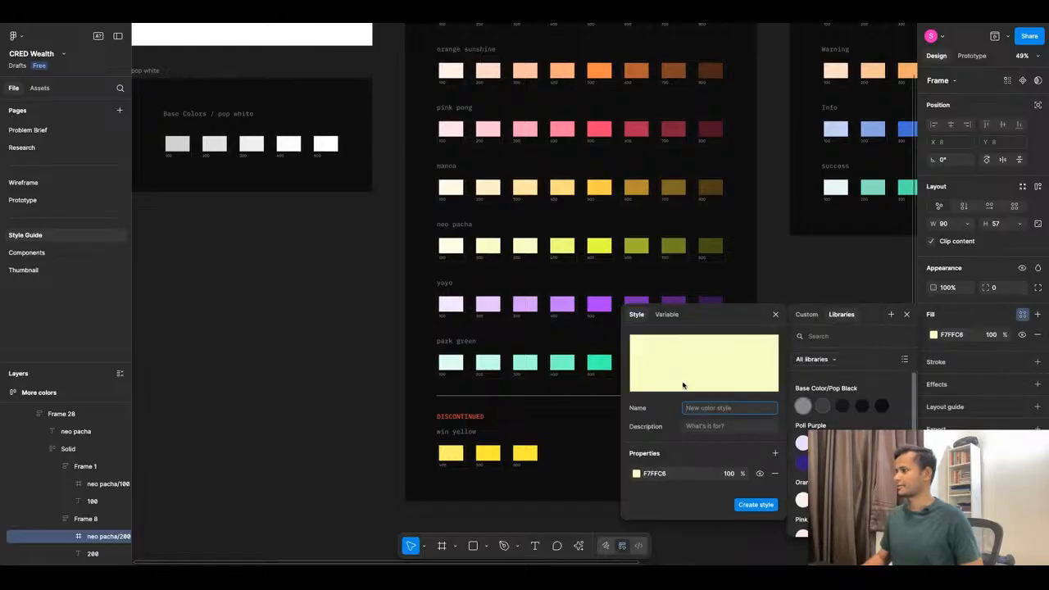
{"action": "key", "text": "ctrl+v"}
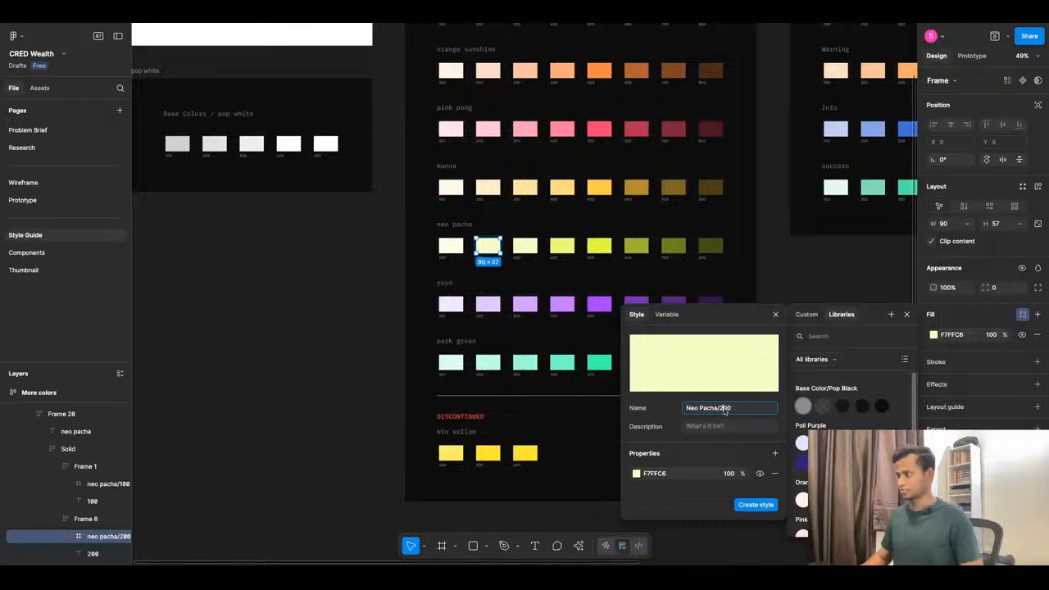
{"action": "left_click", "coordinate": [752, 505]}
Save the neo pacha 300 swatch fill as color style Neo Pacha/300.
{"action": "left_click", "coordinate": [526, 247]}
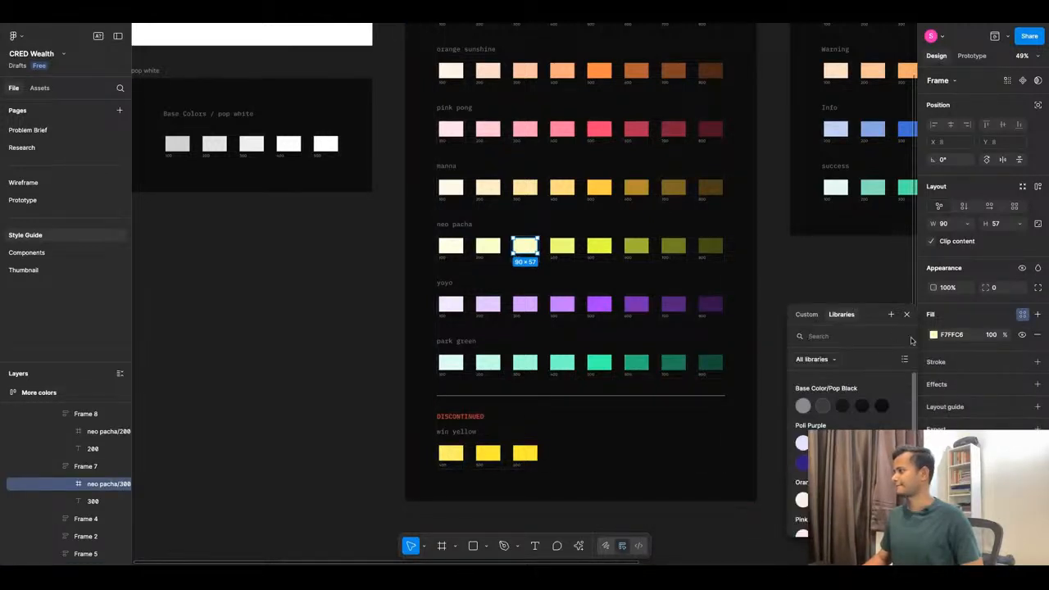
{"action": "left_click", "coordinate": [890, 316]}
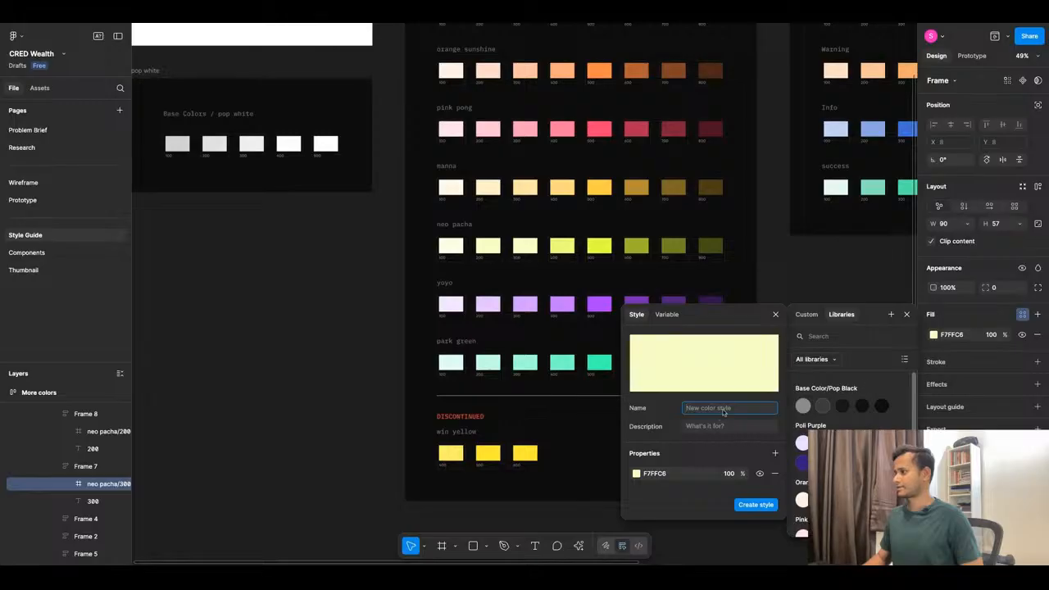
{"action": "key", "text": "super+v"}
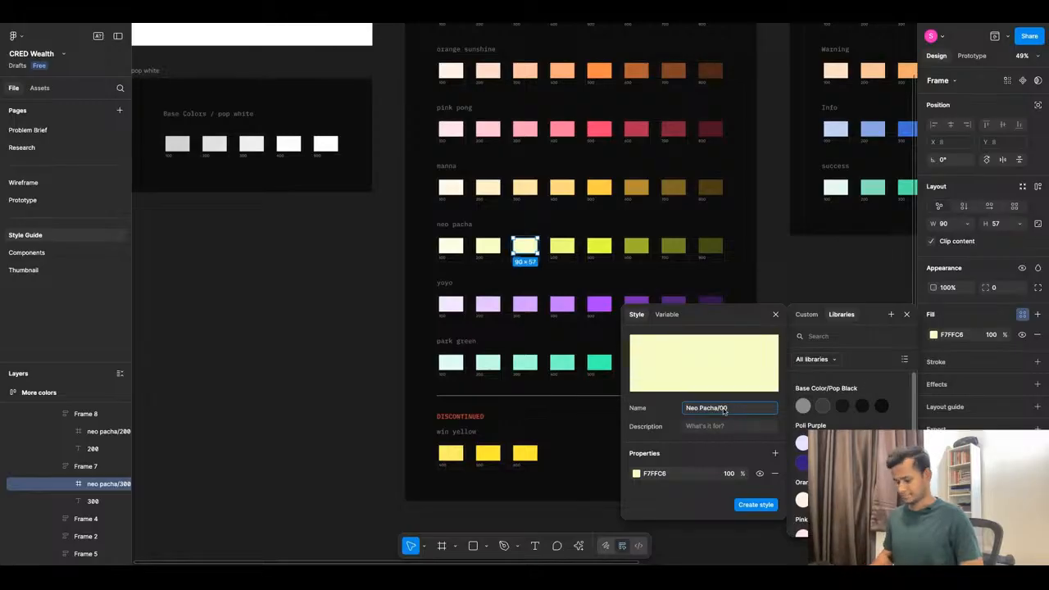
{"action": "type", "text": "3"}
{"action": "left_click", "coordinate": [755, 504]}
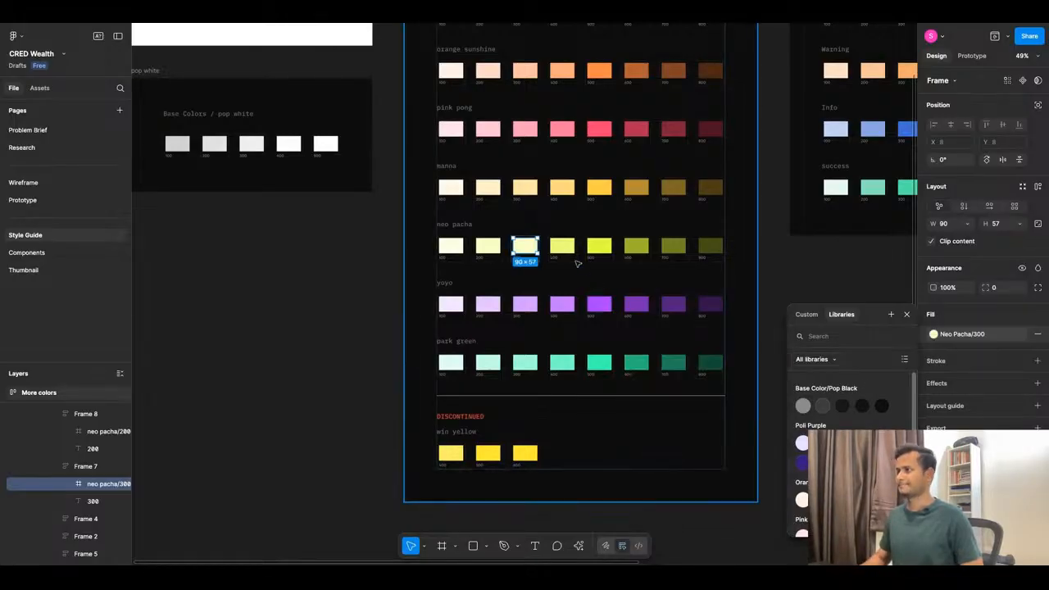
Save the neo pacha 400 swatch fill as color style Neo Pacha/400.
{"action": "left_click", "coordinate": [562, 246]}
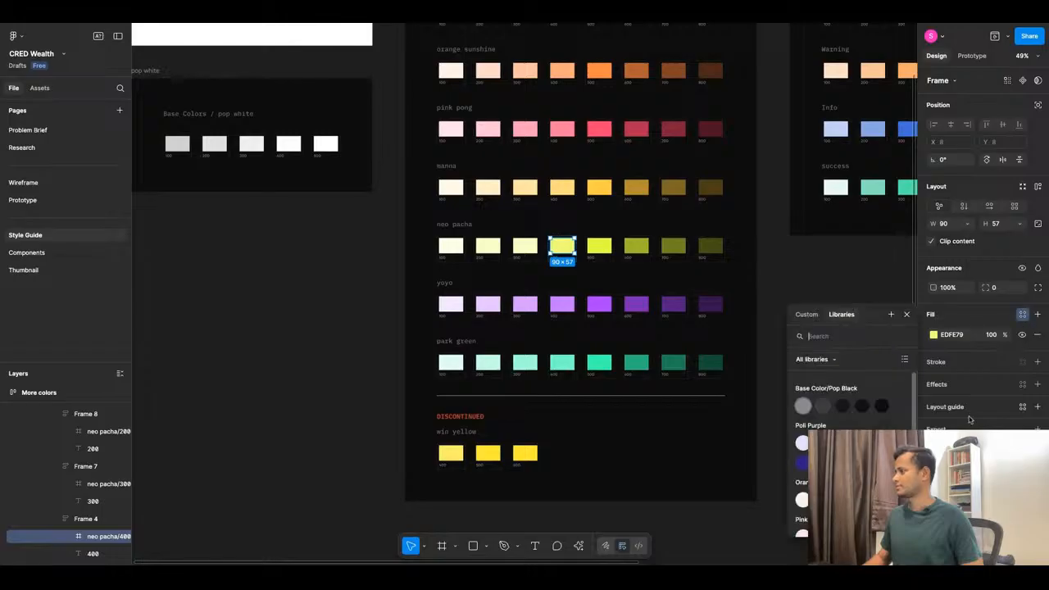
{"action": "left_click", "coordinate": [891, 314]}
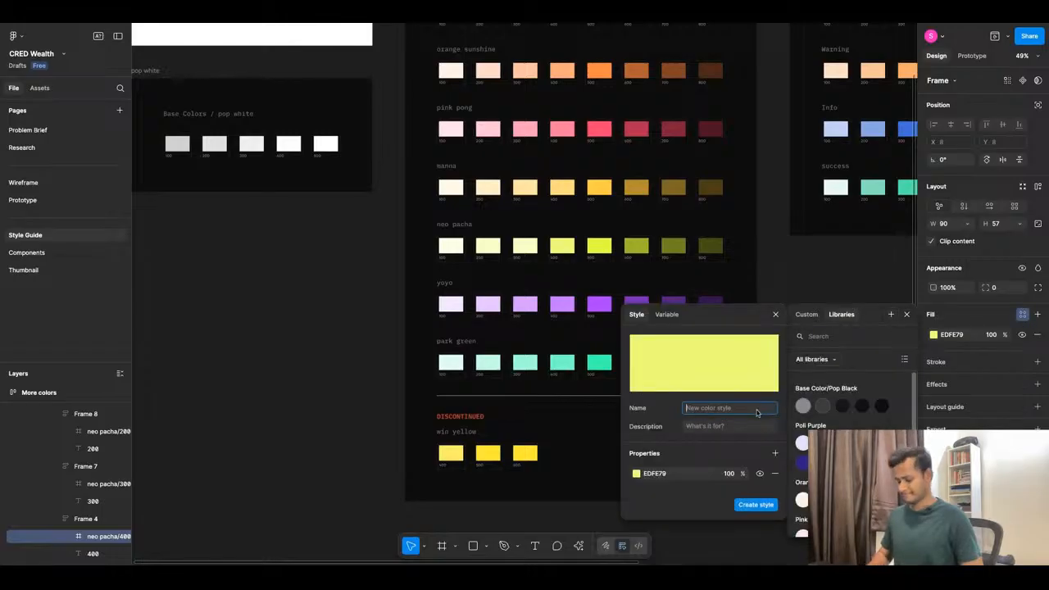
{"action": "key", "text": "ctrl+v"}
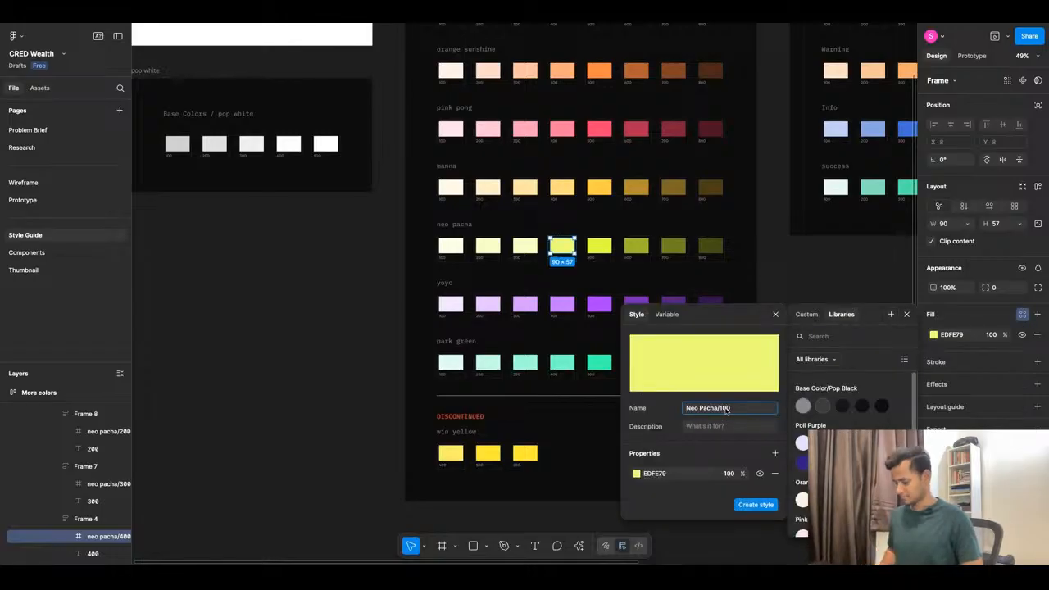
{"action": "key", "text": "BackSpace"}
{"action": "key", "text": "BackSpace"}
{"action": "key", "text": "BackSpace"}
{"action": "type", "text": "400"}
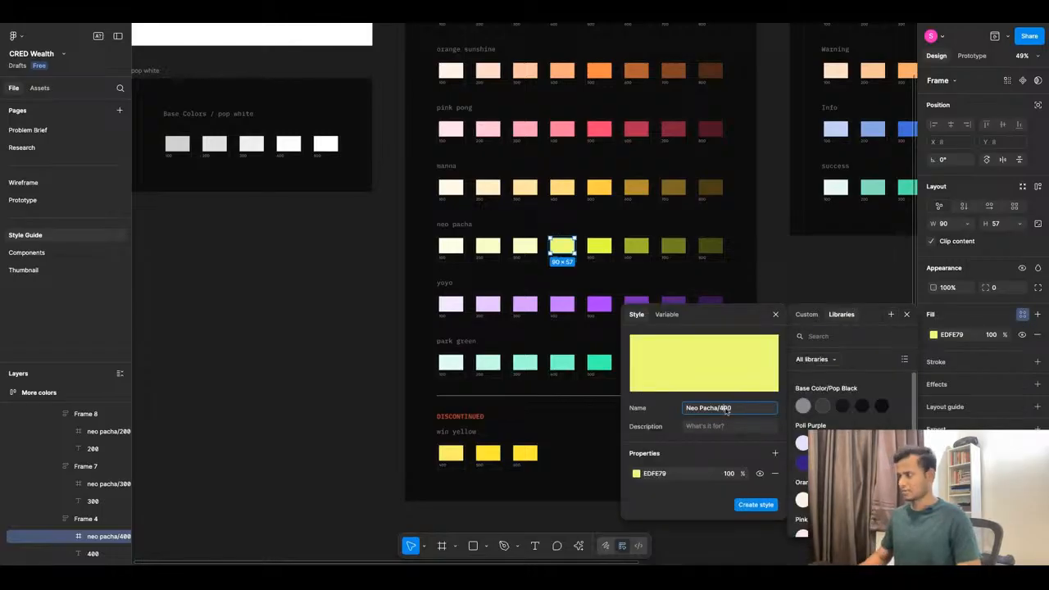
{"action": "left_click", "coordinate": [751, 505]}
Save the neo pacha 500 swatch fill as color style Neo Pacha/500.
{"action": "key", "text": "Tab"}
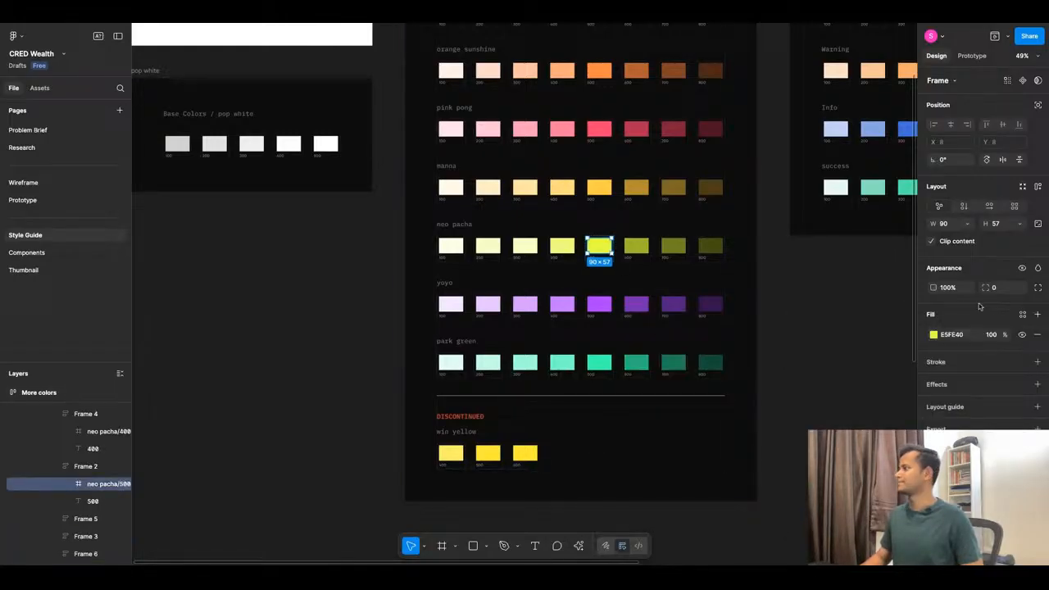
{"action": "left_click", "coordinate": [1022, 315]}
{"action": "left_click", "coordinate": [890, 314]}
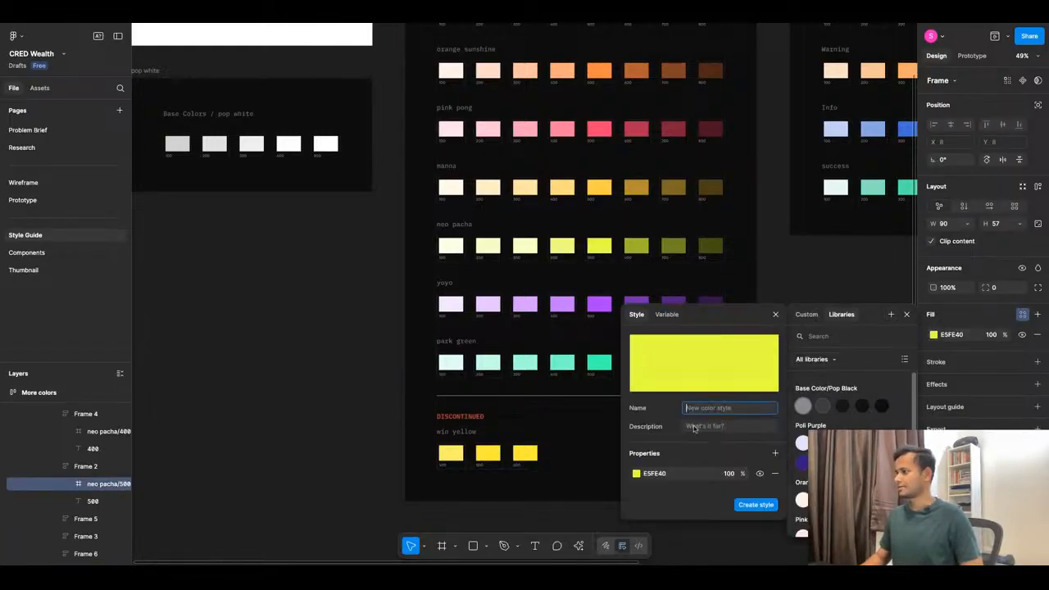
{"action": "type", "text": "Neo Pacha/100"}
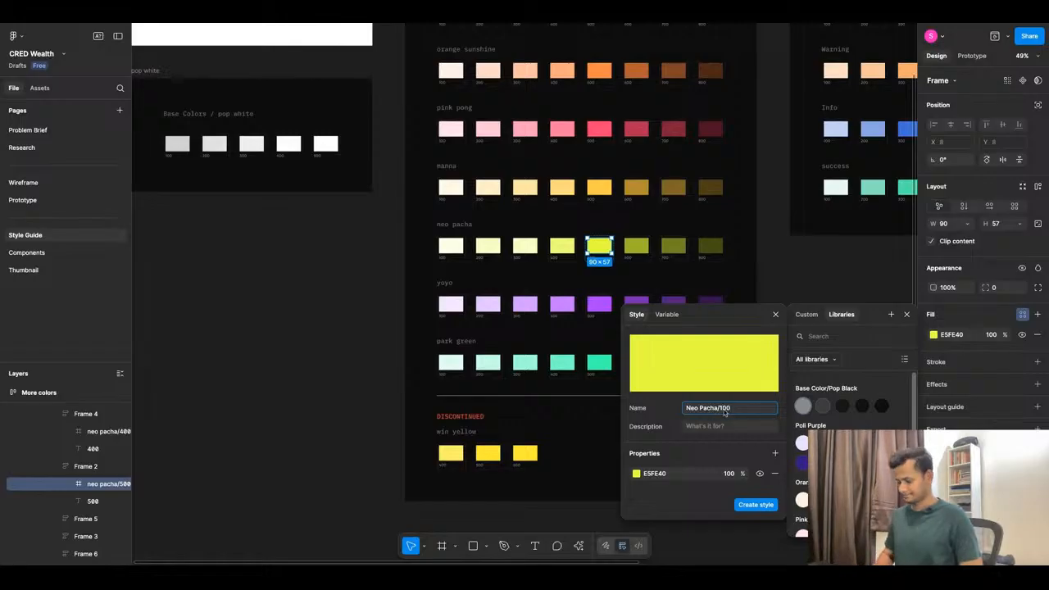
{"action": "key", "text": "BackSpace"}
{"action": "key", "text": "BackSpace"}
{"action": "key", "text": "BackSpace"}
{"action": "type", "text": "500"}
{"action": "left_click", "coordinate": [756, 505]}
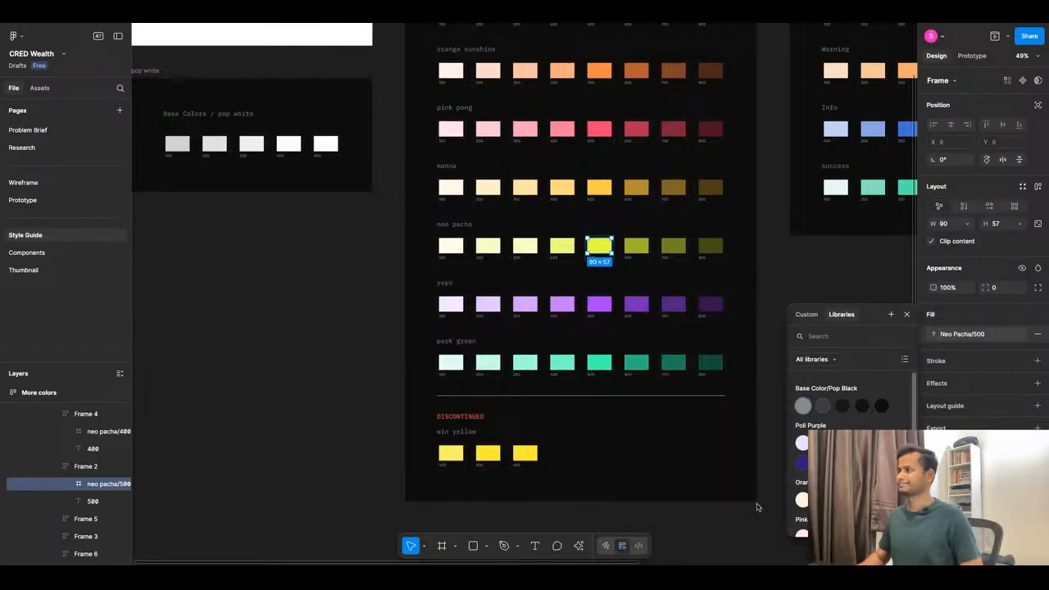
Move on to the first yoyo swatch to start styling its fill.
{"action": "left_click", "coordinate": [398, 336]}
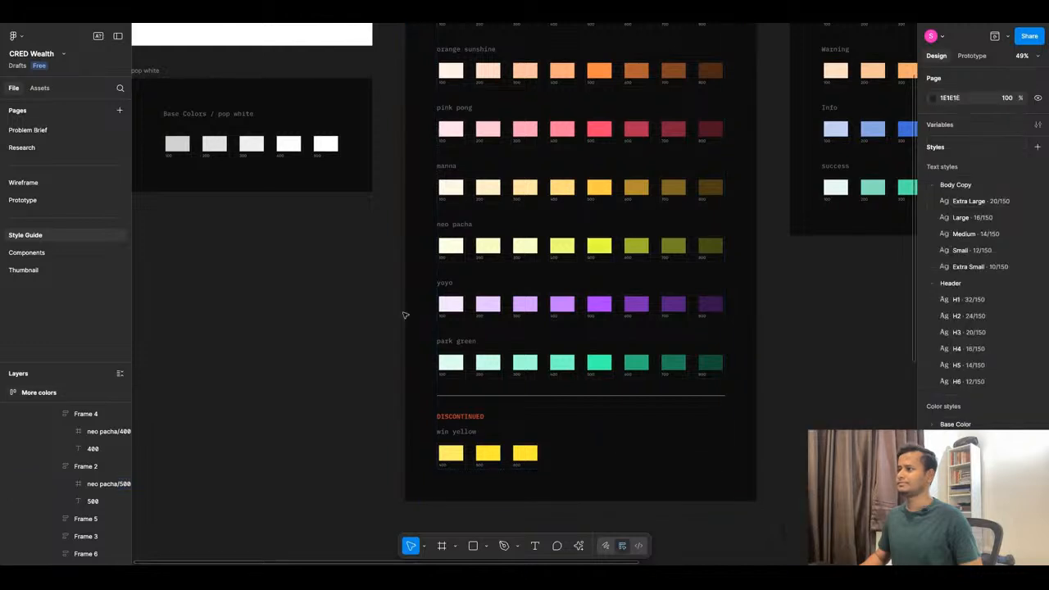
{"action": "left_click", "coordinate": [450, 304]}
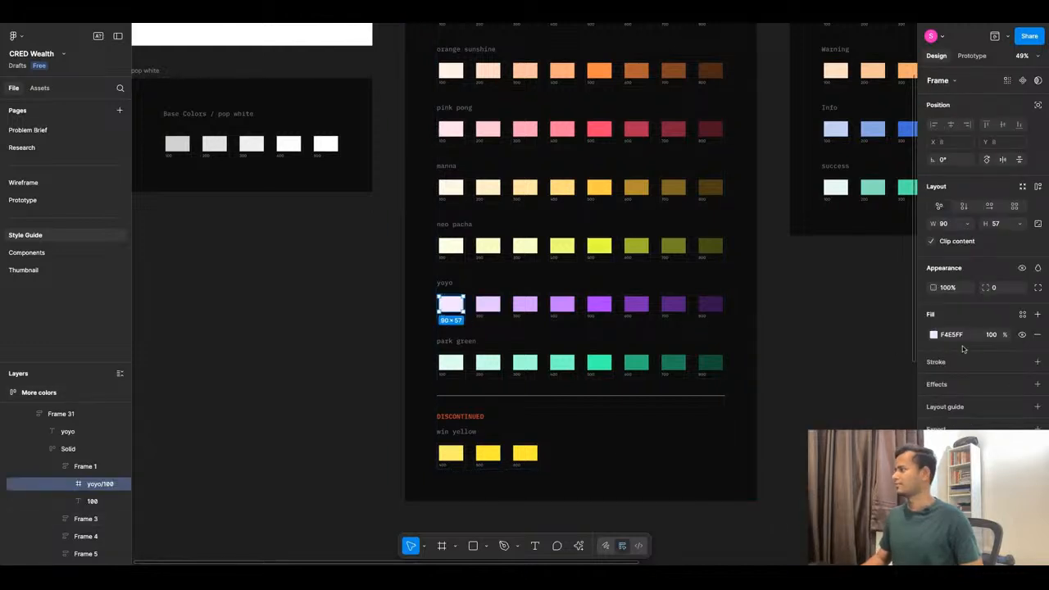
{"action": "left_click", "coordinate": [1022, 315]}
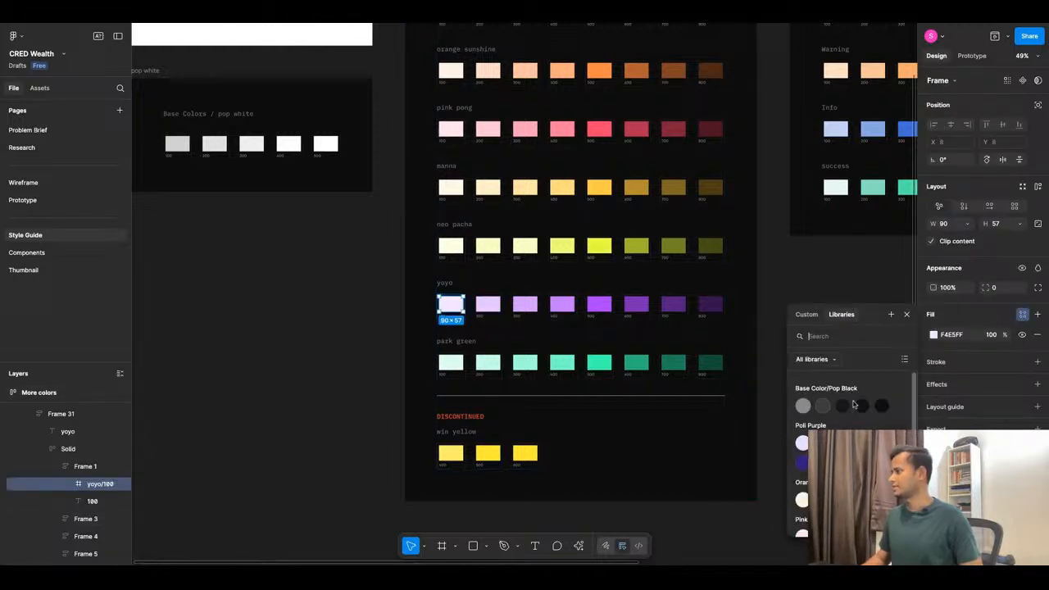
Save the yoyo 100 swatch fill as color style Yoyo Purple/100.
{"action": "left_click", "coordinate": [891, 314]}
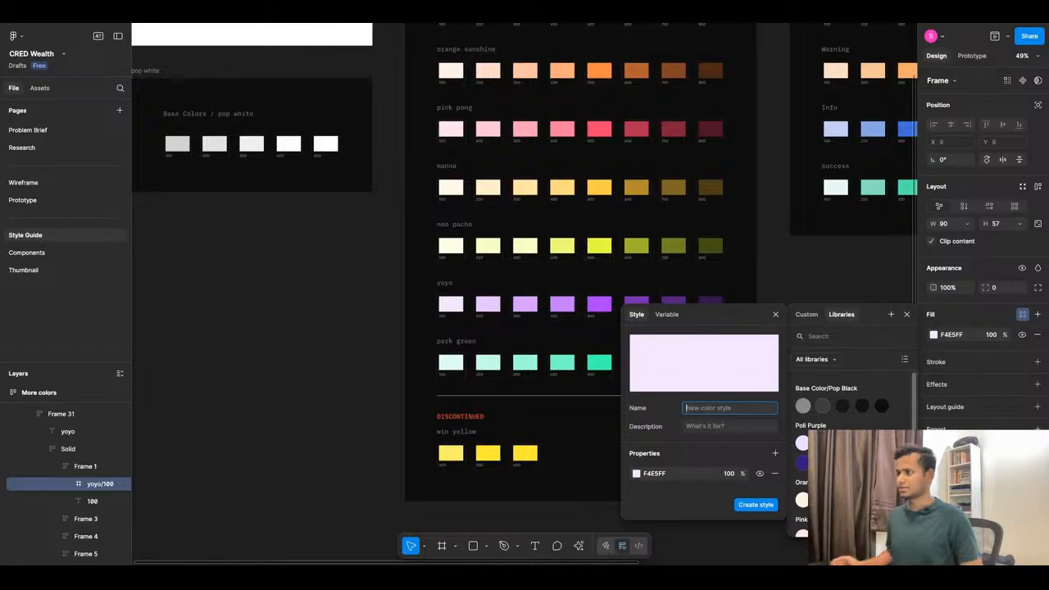
{"action": "type", "text": "Yoyo"}
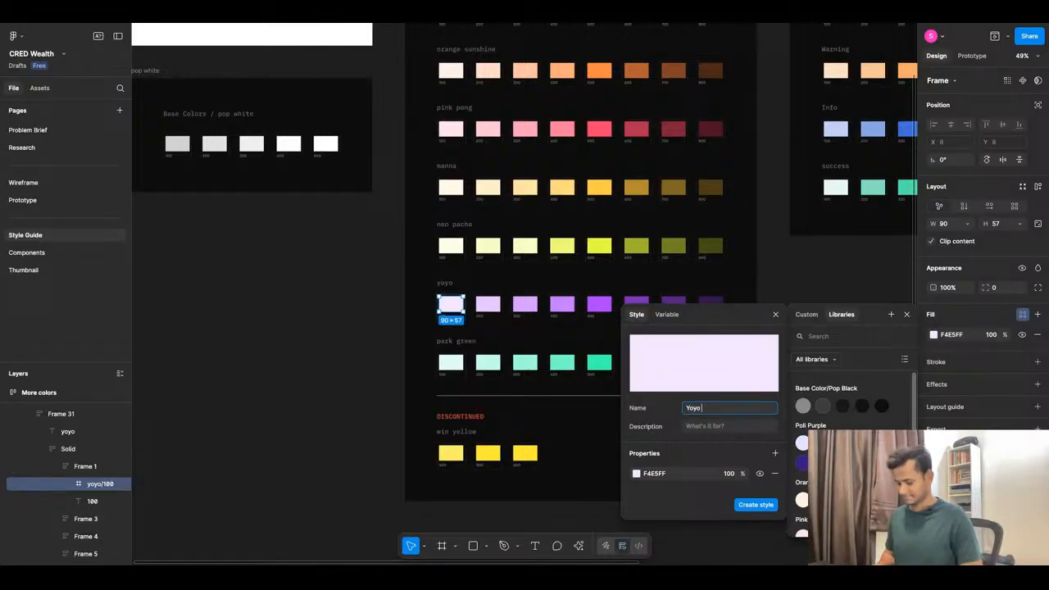
{"action": "type", "text": " Purple"}
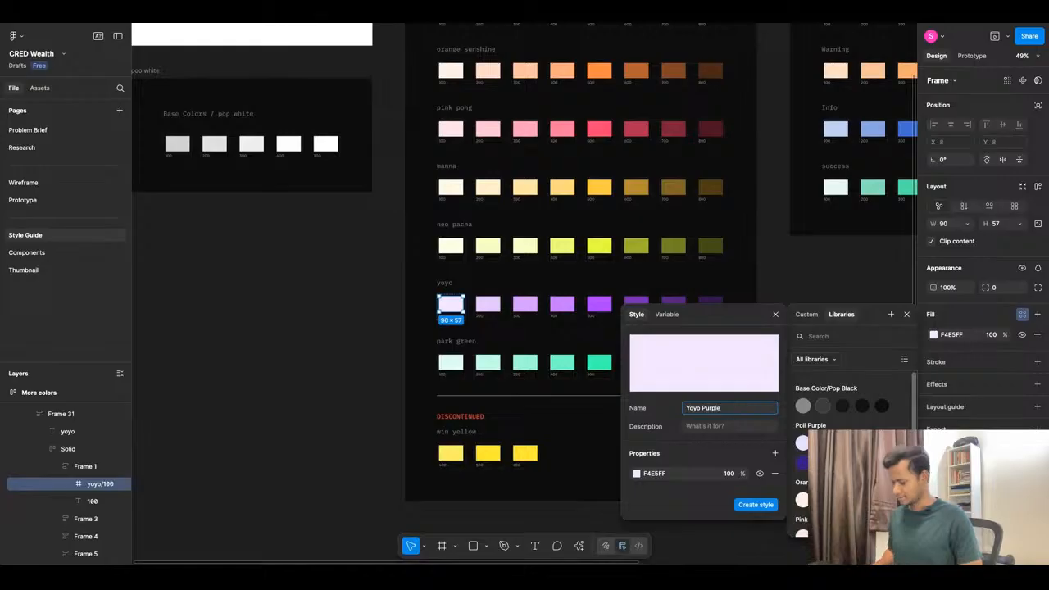
{"action": "type", "text": "/100"}
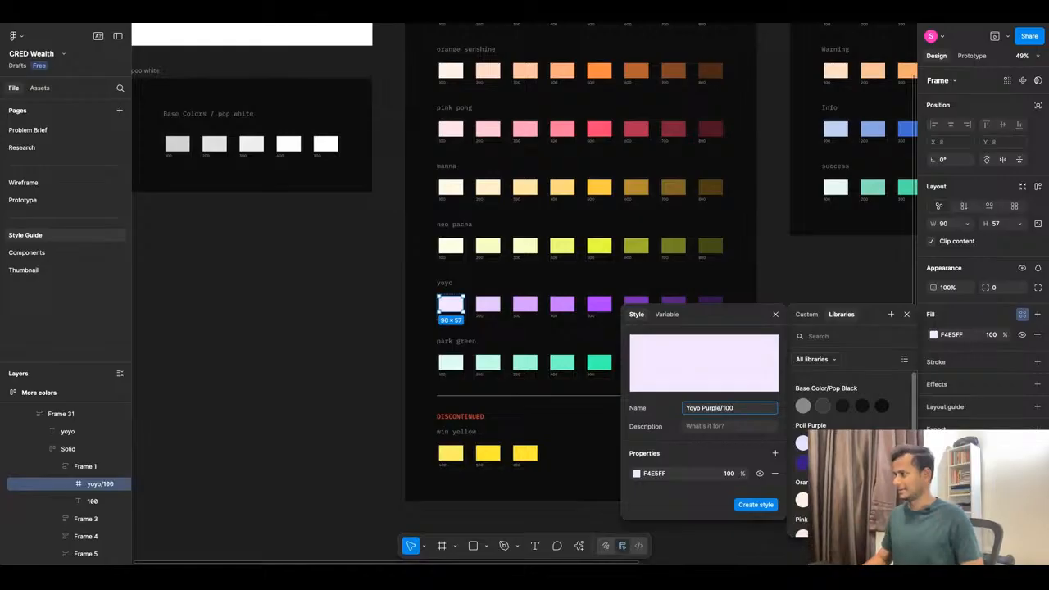
{"action": "triple_click", "coordinate": [744, 414]}
{"action": "key", "text": "ctrl+c"}
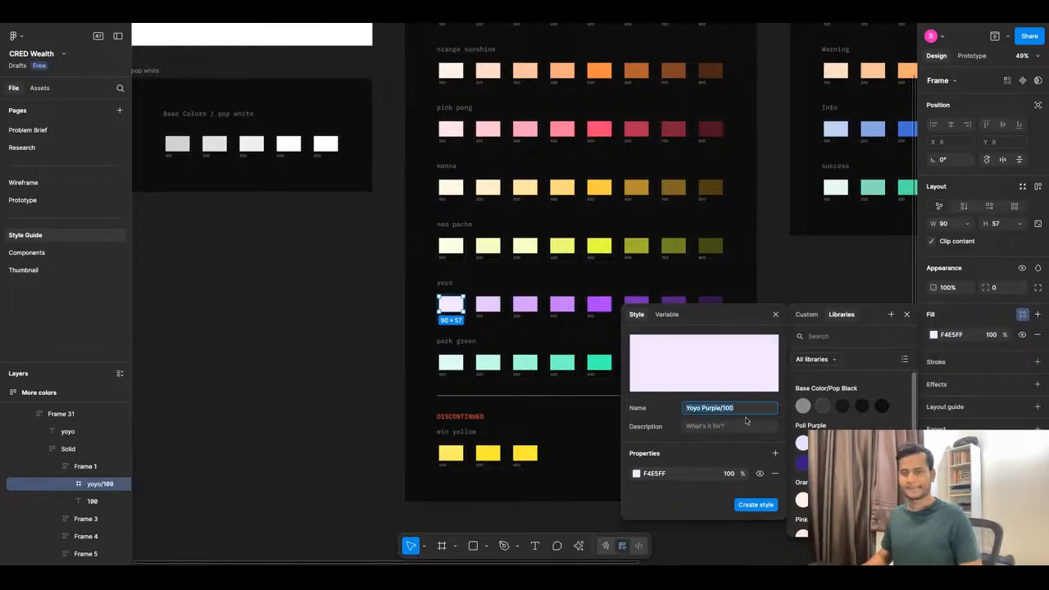
{"action": "left_click", "coordinate": [756, 505]}
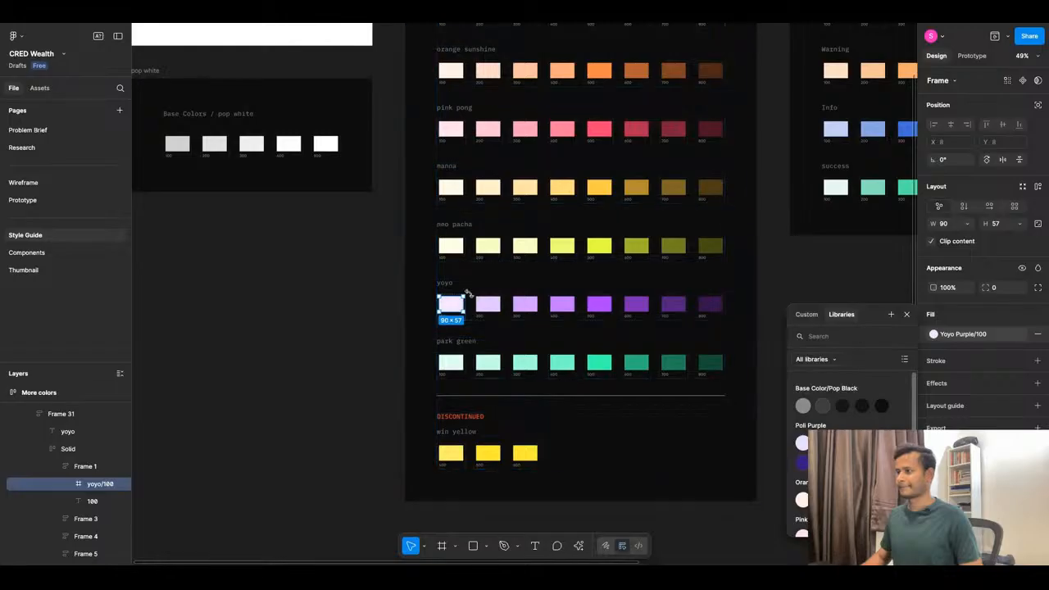
Save the yoyo 200 swatch fill as color style Yoyo Purple/200.
{"action": "left_click", "coordinate": [487, 304]}
{"action": "left_click", "coordinate": [1021, 315]}
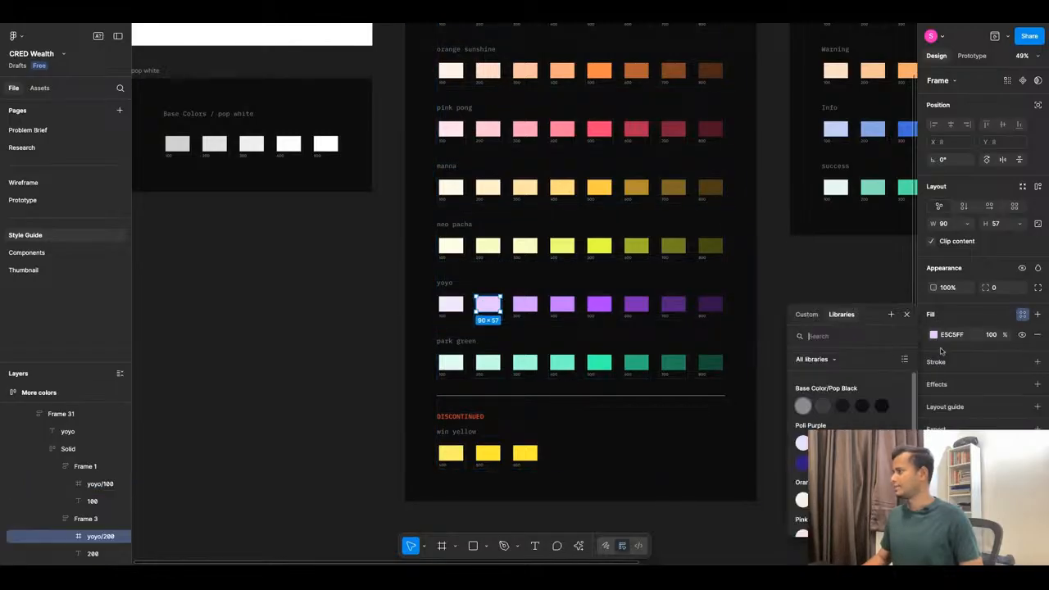
{"action": "left_click", "coordinate": [890, 314]}
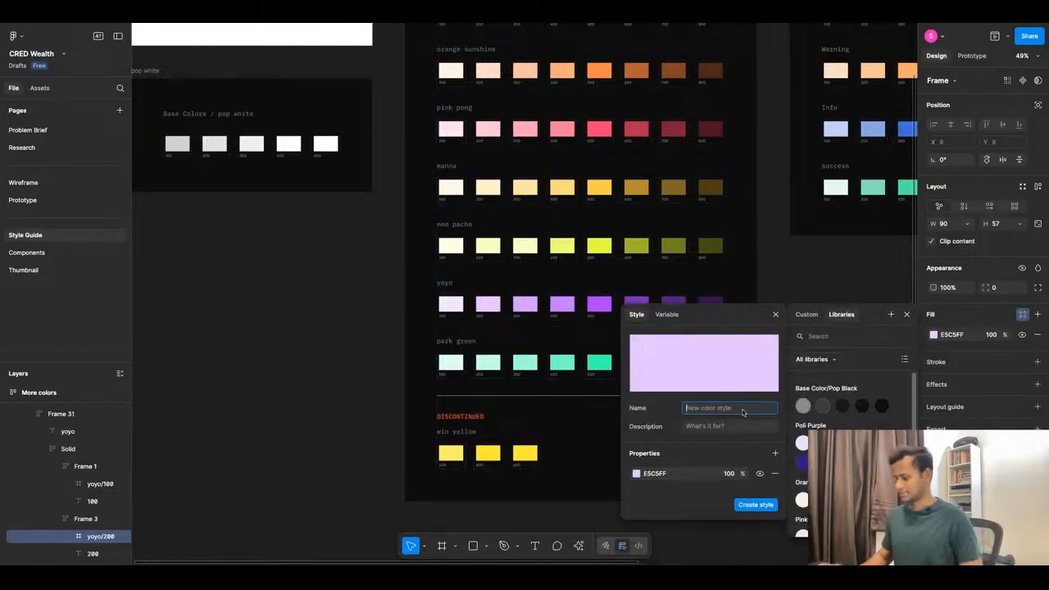
{"action": "key", "text": "ctrl+v"}
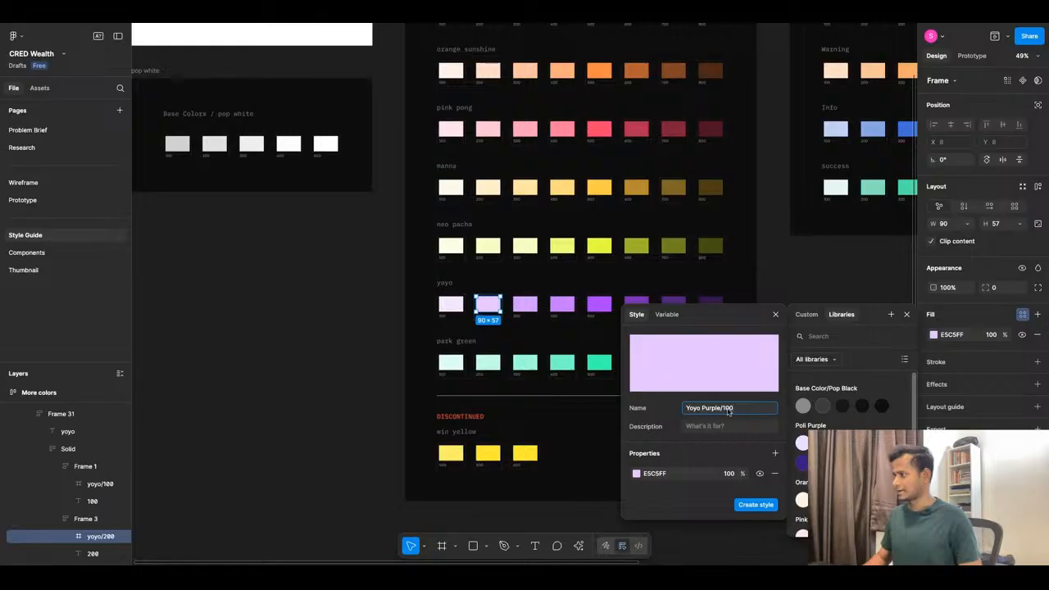
{"action": "left_click", "coordinate": [727, 413]}
{"action": "key", "text": "Delete"}
{"action": "type", "text": "2"}
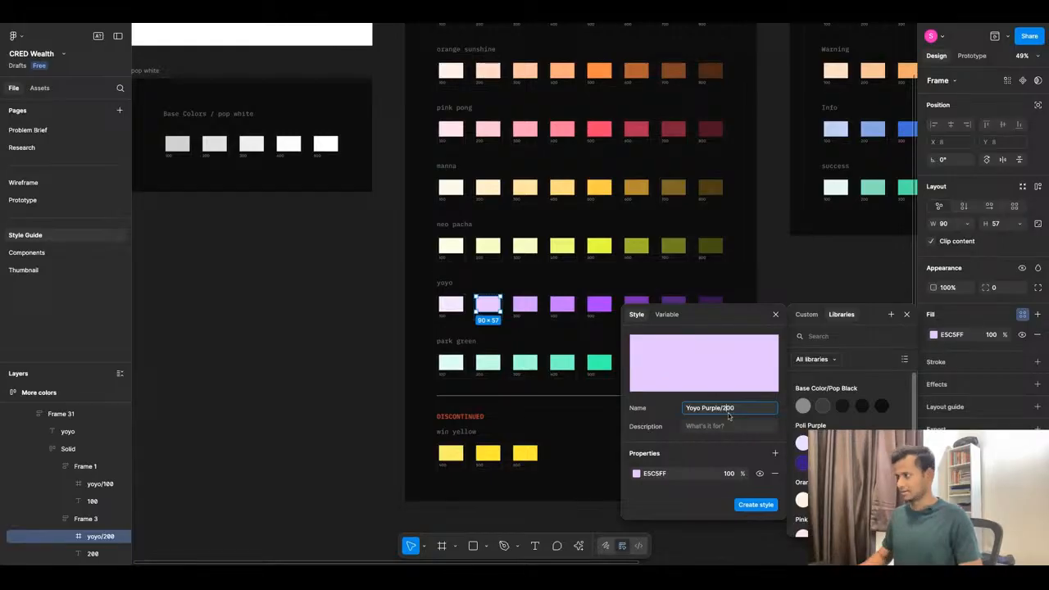
{"action": "left_click", "coordinate": [745, 504]}
Save the yoyo 300 swatch fill as color style Yoyo Purple/300.
{"action": "left_click", "coordinate": [529, 307]}
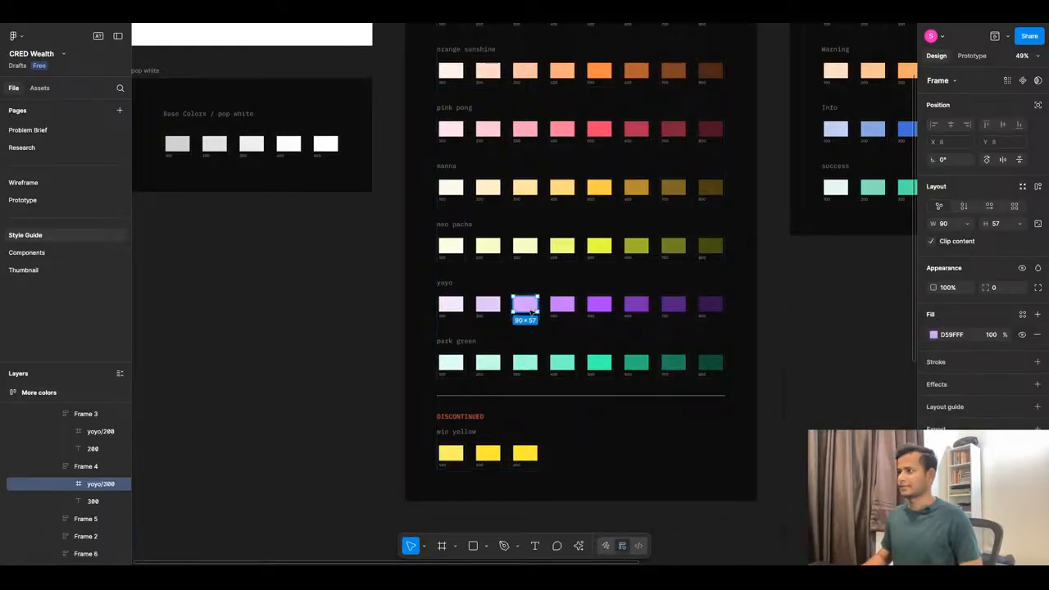
{"action": "left_click", "coordinate": [1022, 314]}
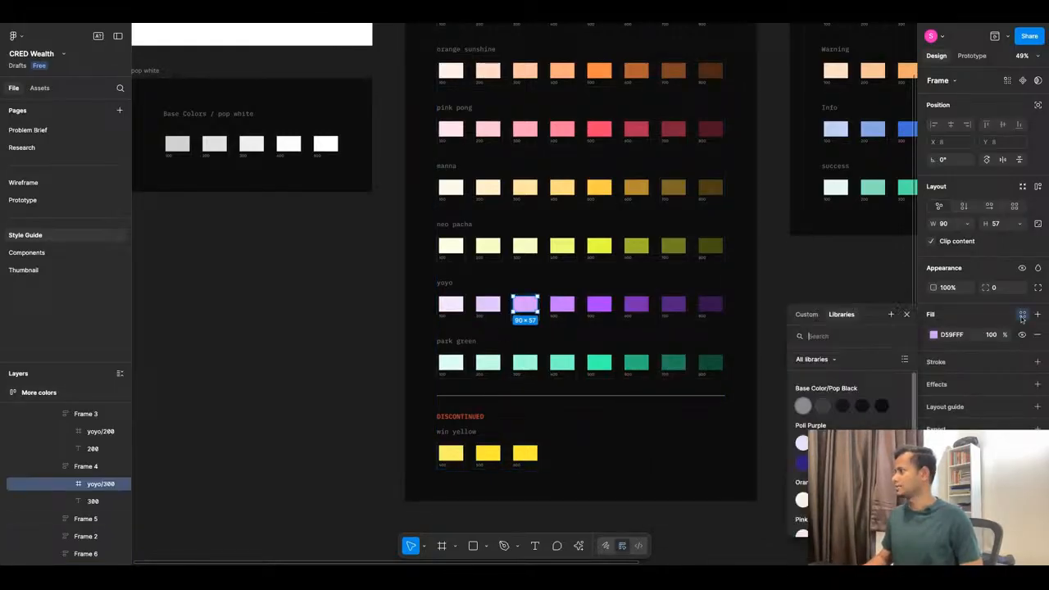
{"action": "left_click", "coordinate": [891, 314]}
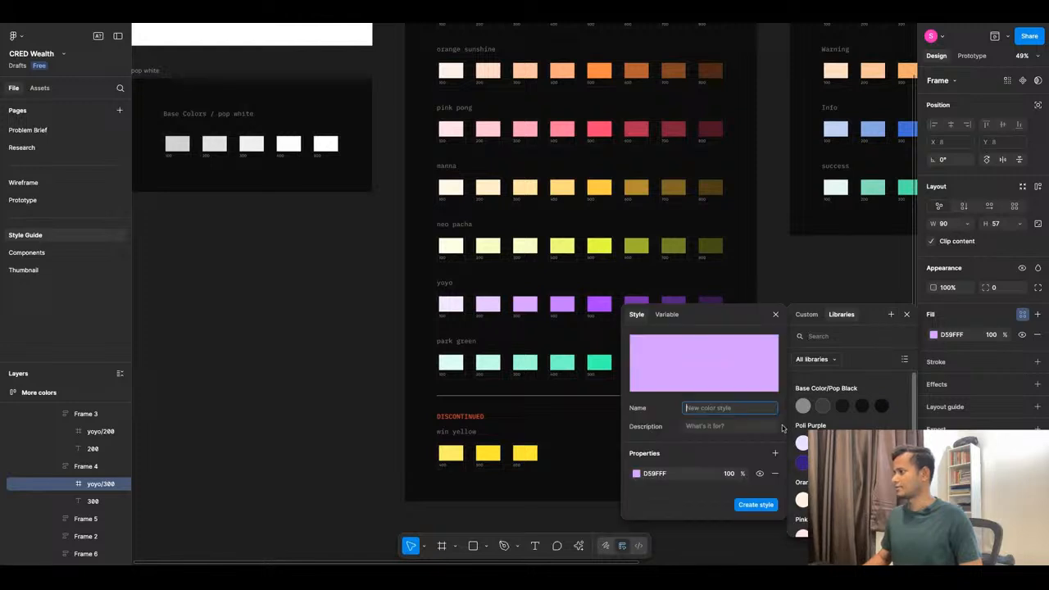
{"action": "key", "text": "ctrl+v"}
{"action": "left_click", "coordinate": [727, 409]}
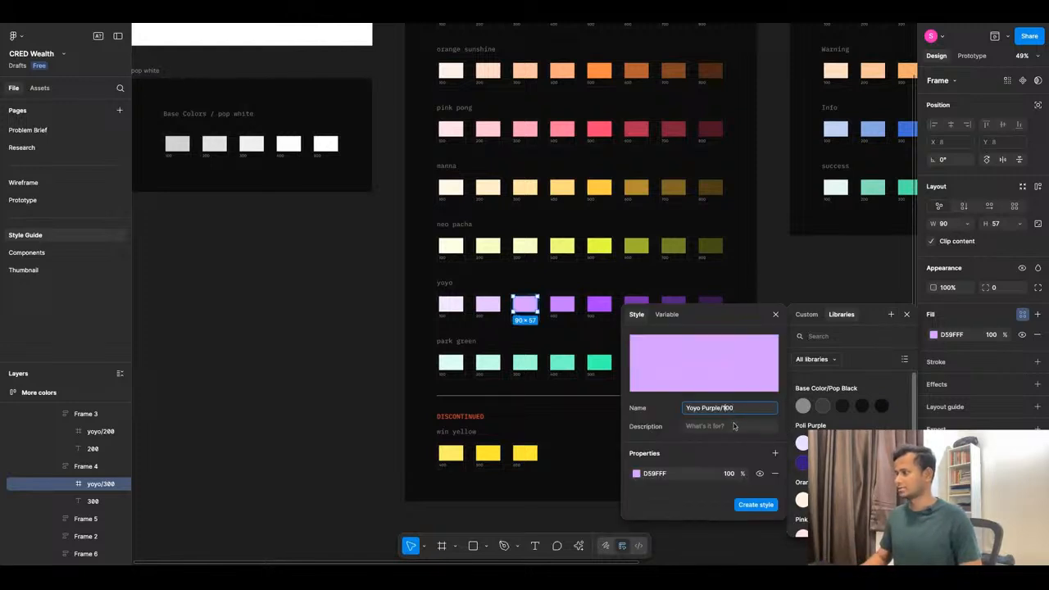
{"action": "key", "text": "BackSpace"}
{"action": "type", "text": "3"}
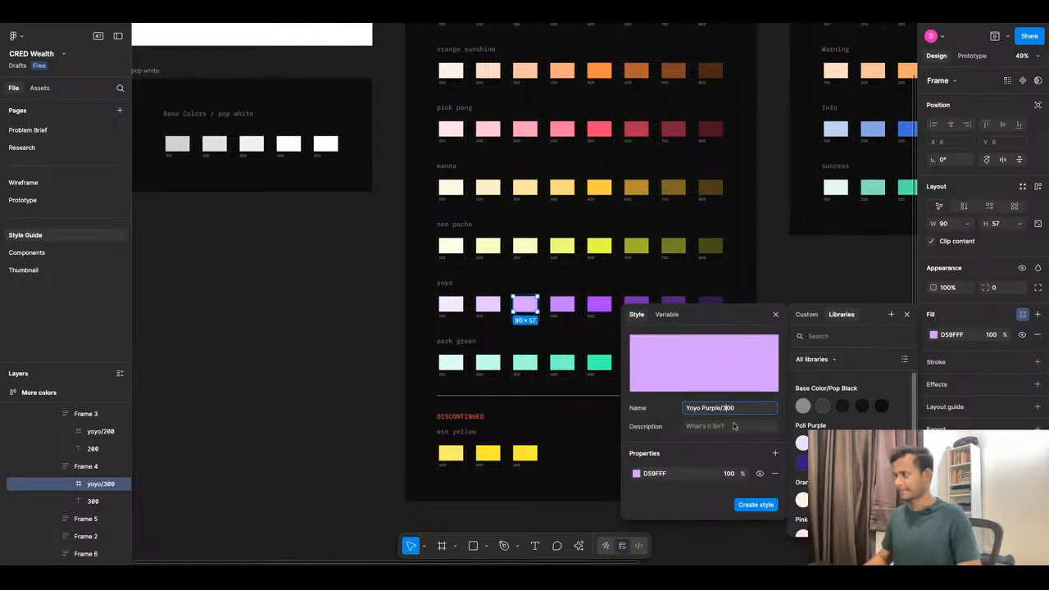
{"action": "left_click", "coordinate": [755, 505]}
Save the yoyo 400 swatch fill as color style Yoyo Purple/400.
{"action": "left_click", "coordinate": [562, 304]}
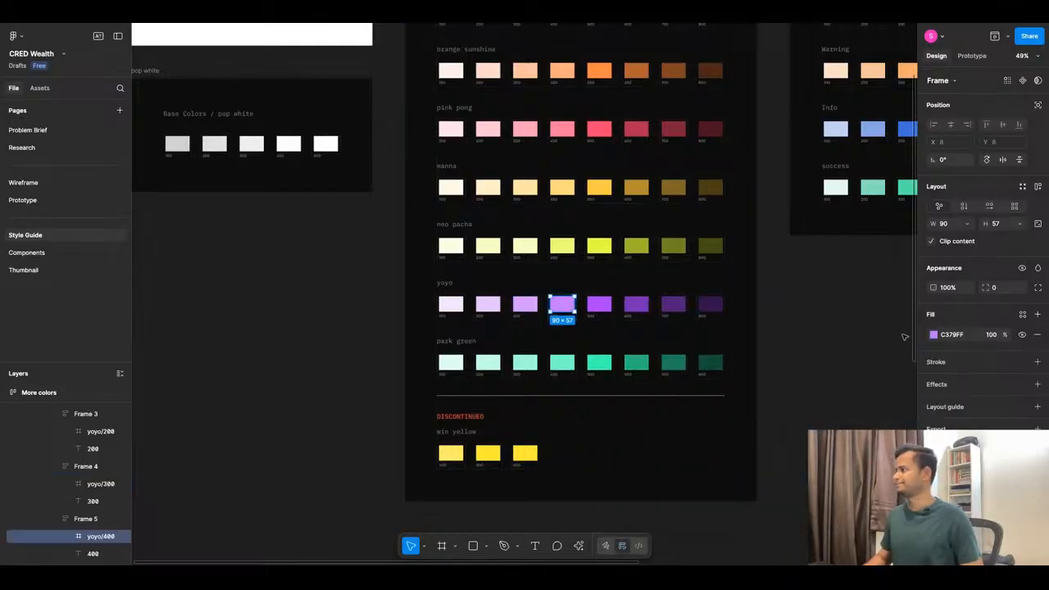
{"action": "left_click", "coordinate": [1022, 314]}
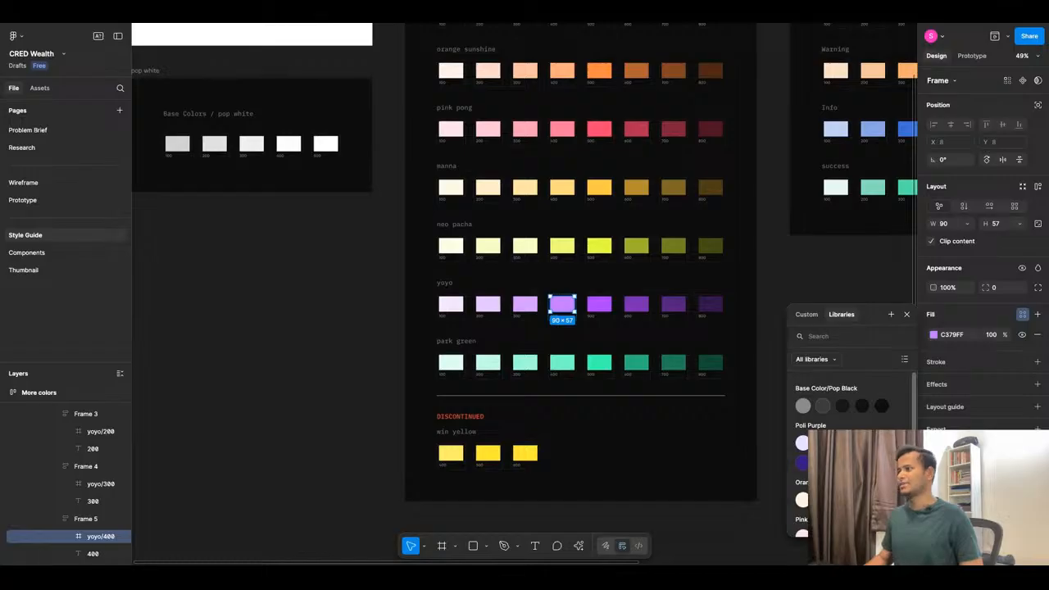
{"action": "scroll", "coordinate": [585, 364], "scroll_direction": "up", "scroll_amount": 3}
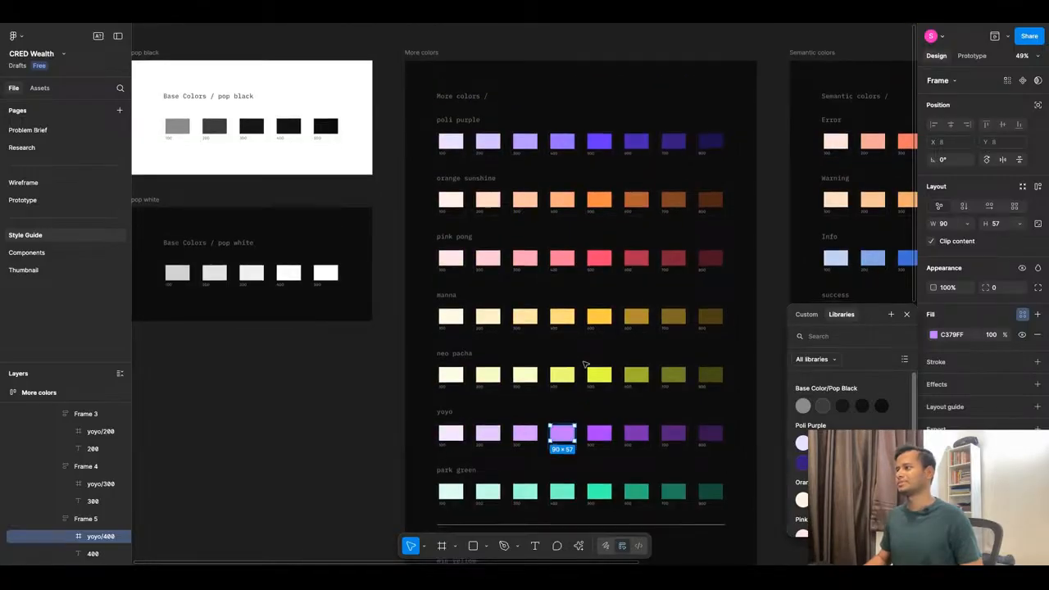
{"action": "scroll", "coordinate": [585, 364], "scroll_direction": "down", "scroll_amount": 3}
{"action": "scroll", "coordinate": [852, 414], "scroll_direction": "down", "scroll_amount": 3}
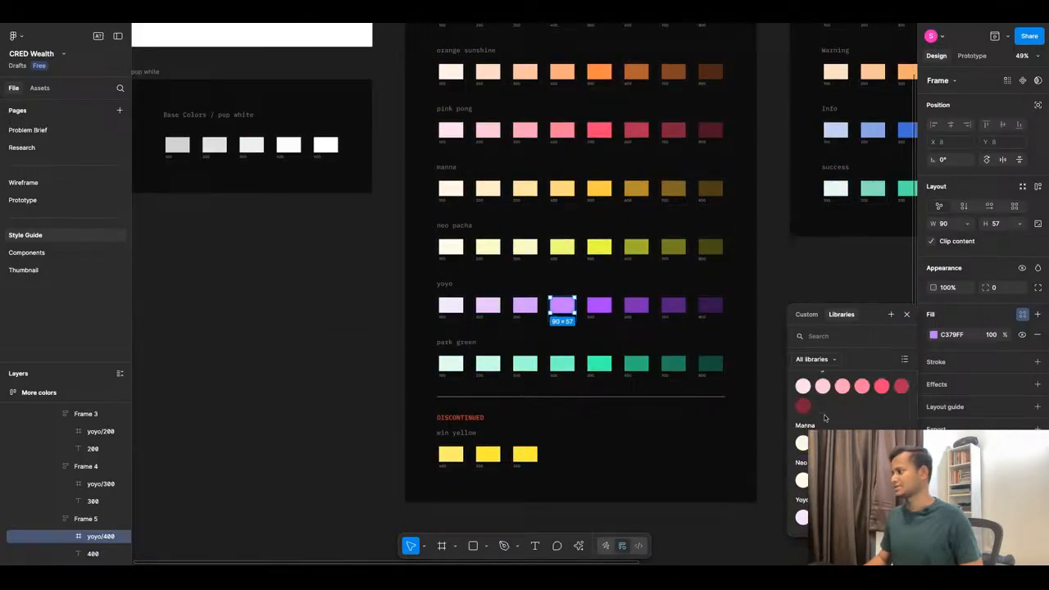
{"action": "left_click", "coordinate": [1023, 314]}
{"action": "left_click", "coordinate": [1022, 316]}
{"action": "left_click", "coordinate": [892, 315]}
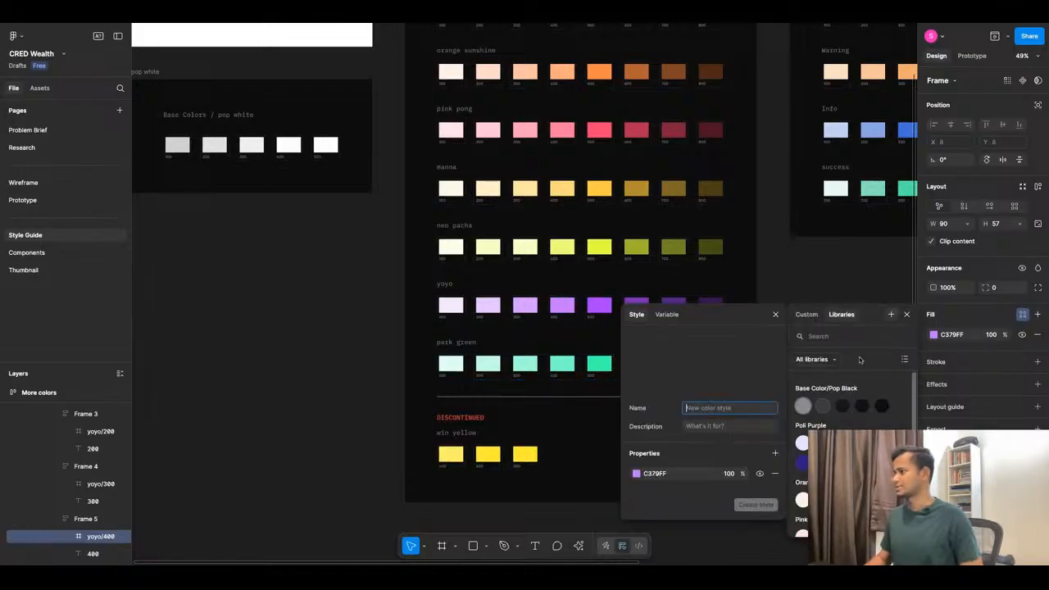
{"action": "type", "text": "Yoyo Purple/100"}
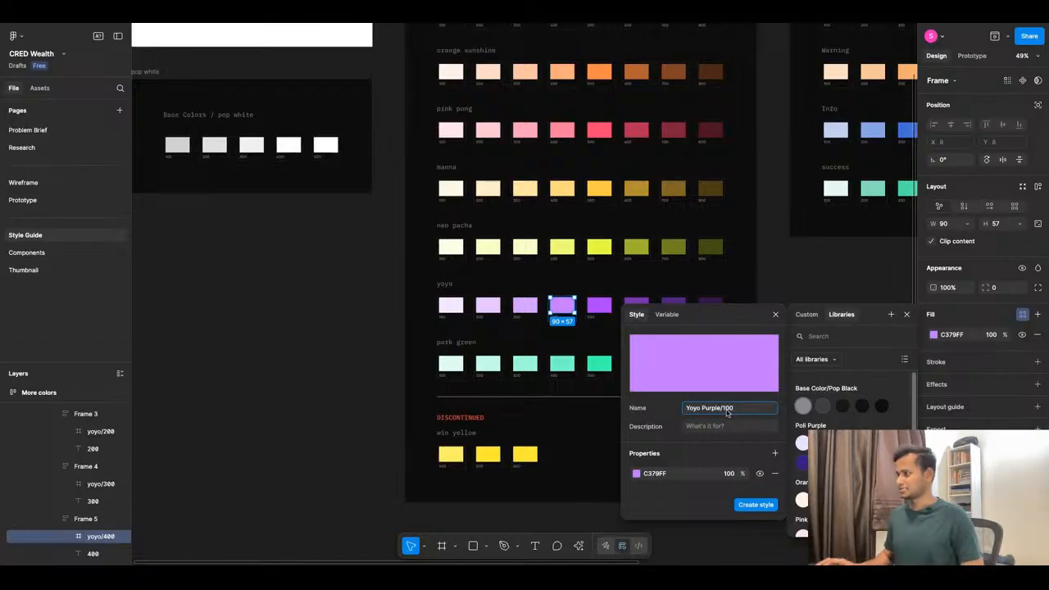
{"action": "left_click", "coordinate": [726, 410]}
{"action": "key", "text": "BackSpace"}
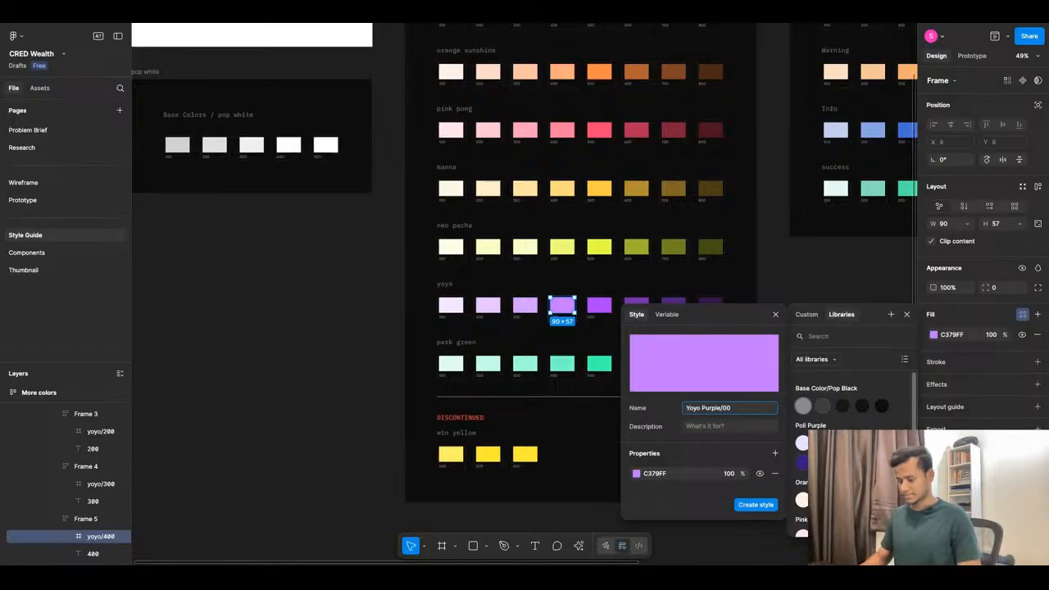
{"action": "type", "text": "4"}
{"action": "left_click", "coordinate": [759, 504]}
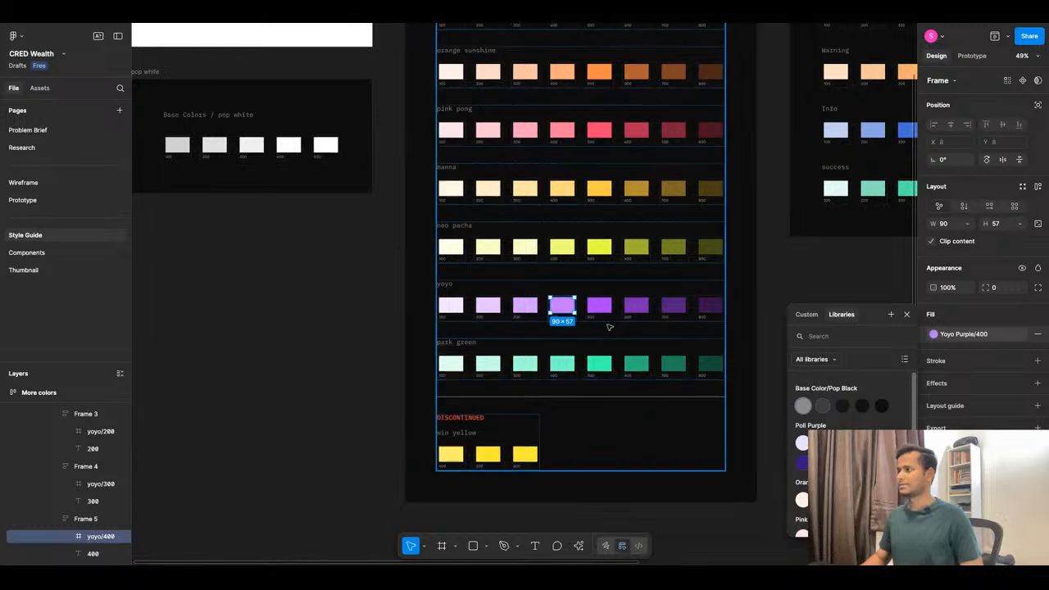
Save the yoyo 500 swatch fill as color style Yoyo Purple/500.
{"action": "left_click", "coordinate": [599, 306]}
{"action": "left_click", "coordinate": [1023, 315]}
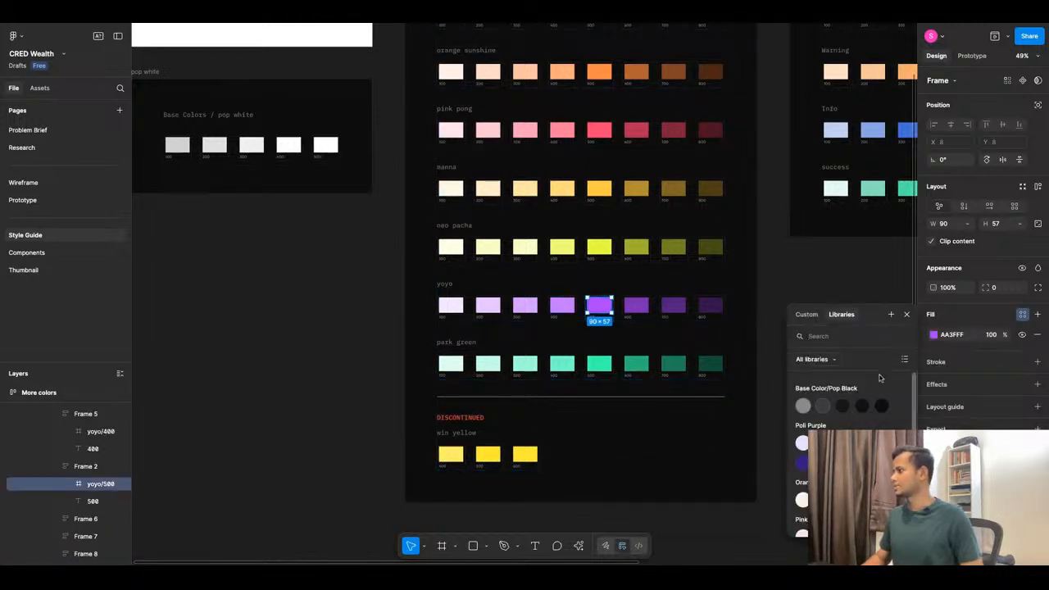
{"action": "left_click", "coordinate": [890, 314]}
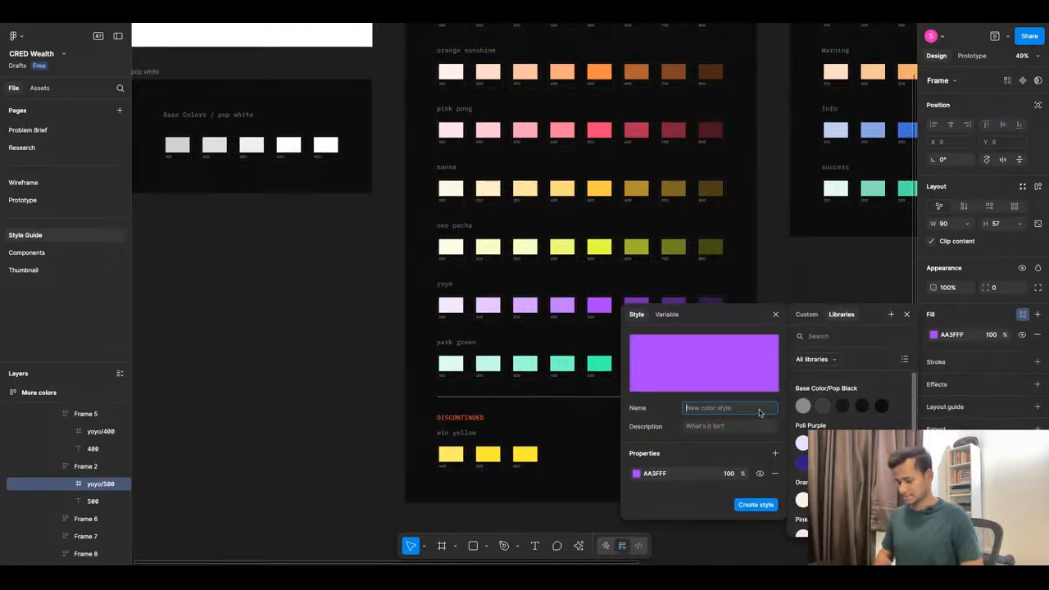
{"action": "type", "text": "Yoyo Purple/100"}
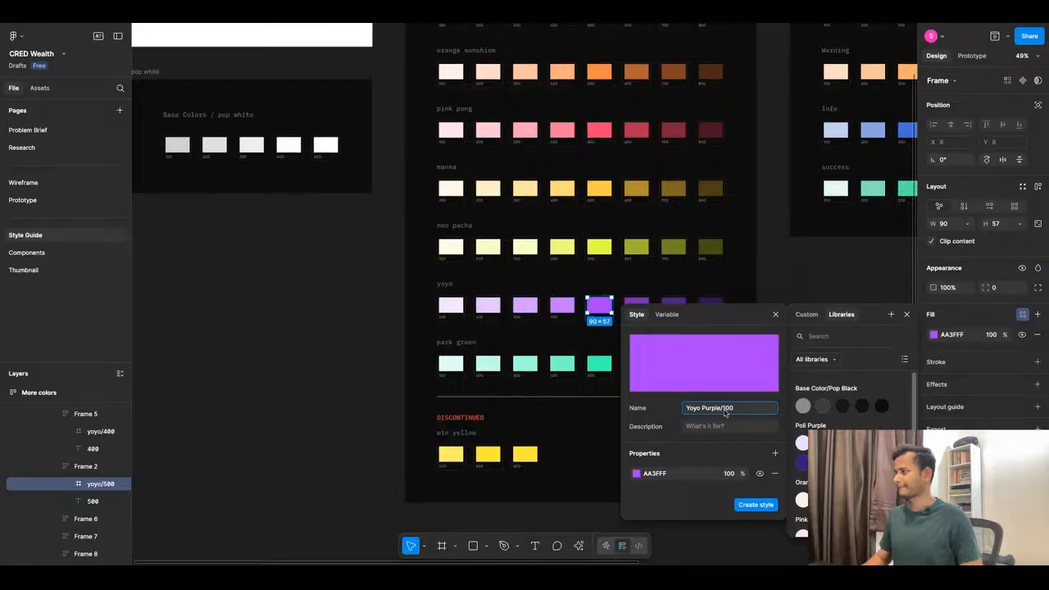
{"action": "left_click", "coordinate": [724, 415]}
{"action": "key", "text": "BackSpace"}
{"action": "type", "text": "5"}
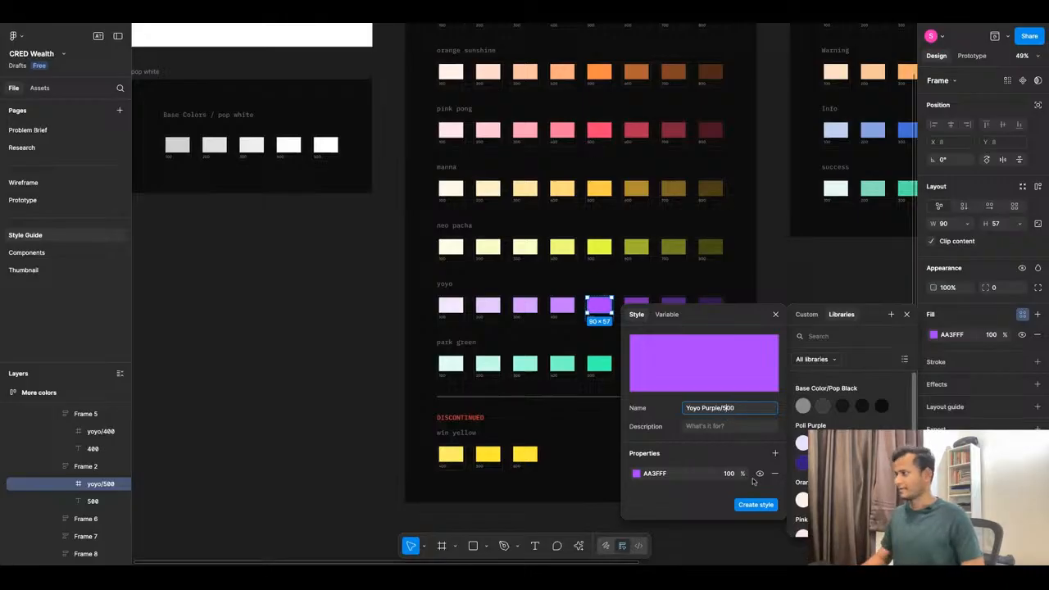
{"action": "left_click", "coordinate": [756, 504]}
Save the yoyo 600 swatch fill as color style Yoyo Purple/600.
{"action": "left_click", "coordinate": [636, 304]}
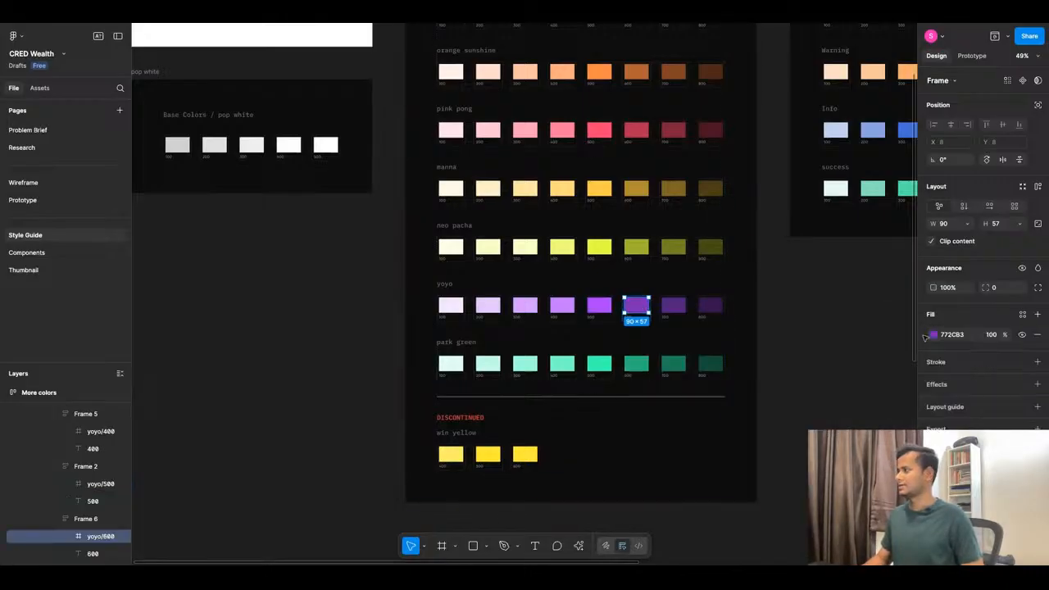
{"action": "left_click", "coordinate": [1022, 314]}
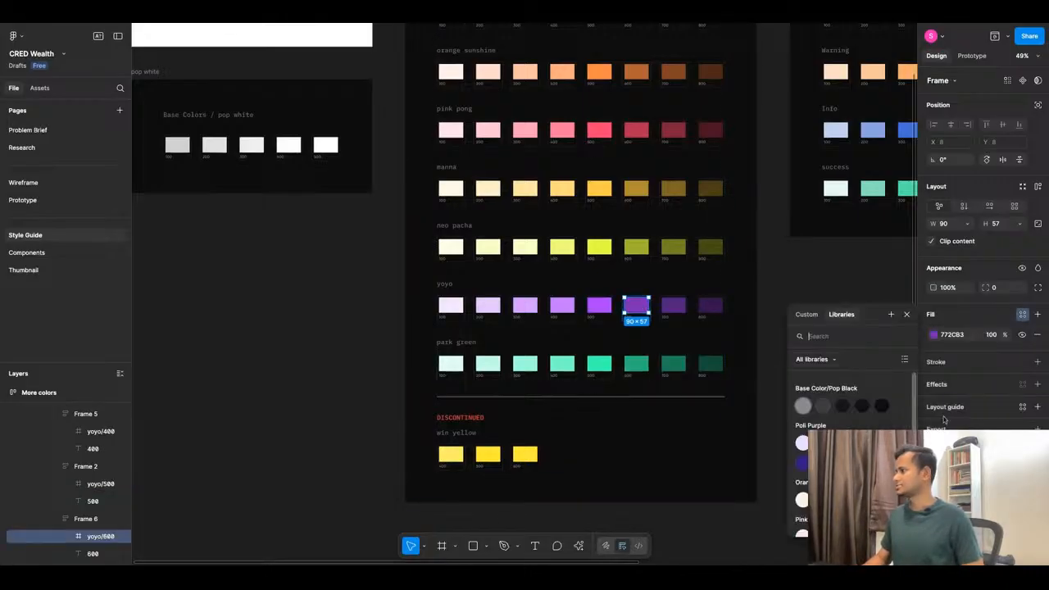
{"action": "left_click", "coordinate": [891, 314]}
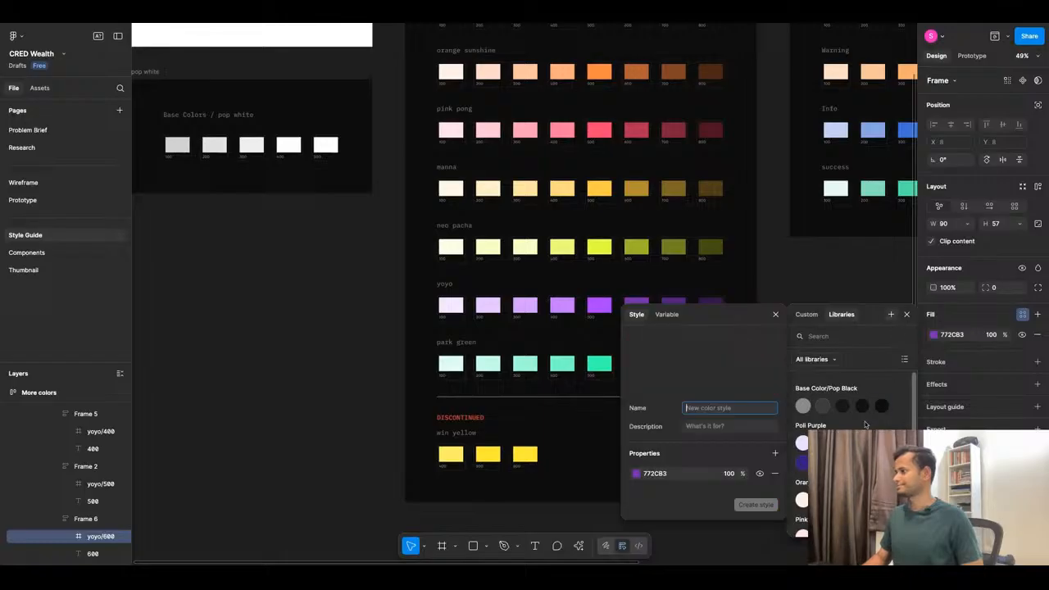
{"action": "type", "text": "Yoyo Purple/100"}
{"action": "left_click", "coordinate": [726, 409]}
{"action": "key", "text": "BackSpace"}
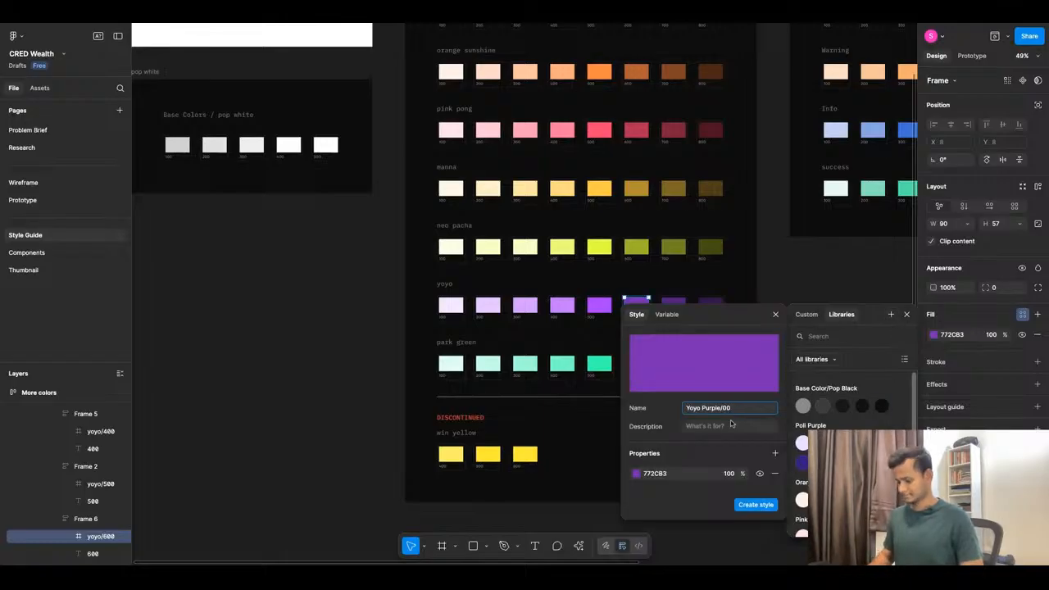
{"action": "type", "text": "6"}
{"action": "left_click", "coordinate": [755, 505]}
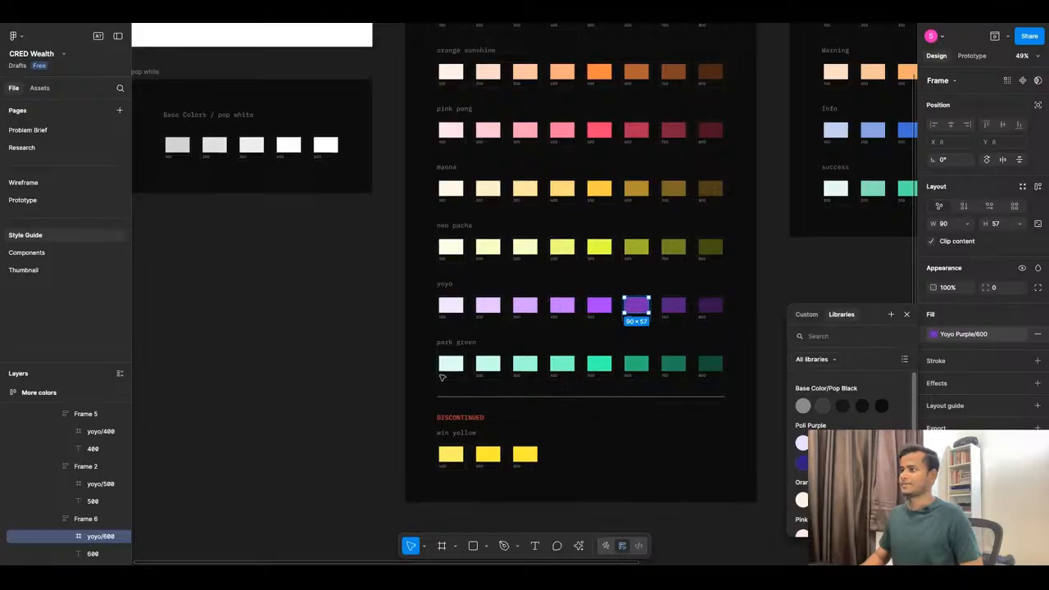
{"action": "left_click", "coordinate": [459, 367]}
{"action": "double_click", "coordinate": [460, 367]}
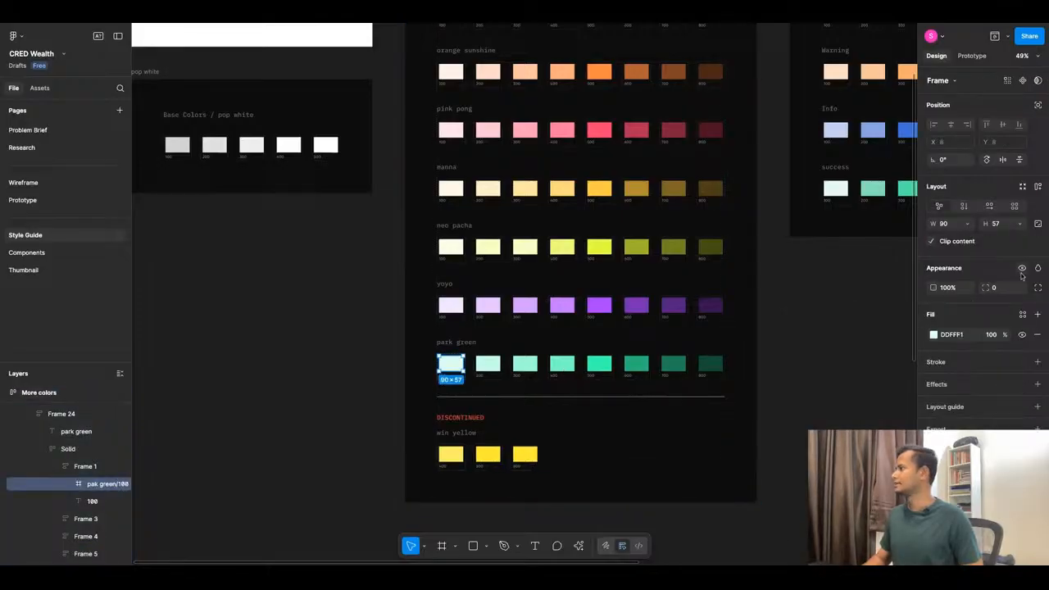
Save the selected park green 100 swatch fill as the color style Park Green/100.
{"action": "left_click", "coordinate": [1022, 314]}
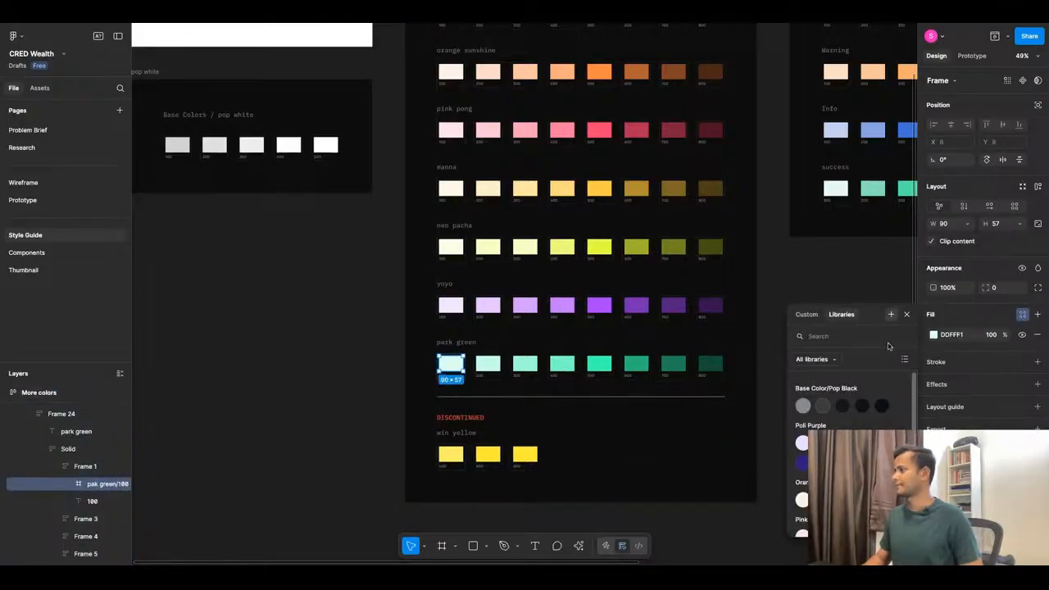
{"action": "left_click", "coordinate": [891, 314]}
{"action": "type", "text": "Pa"}
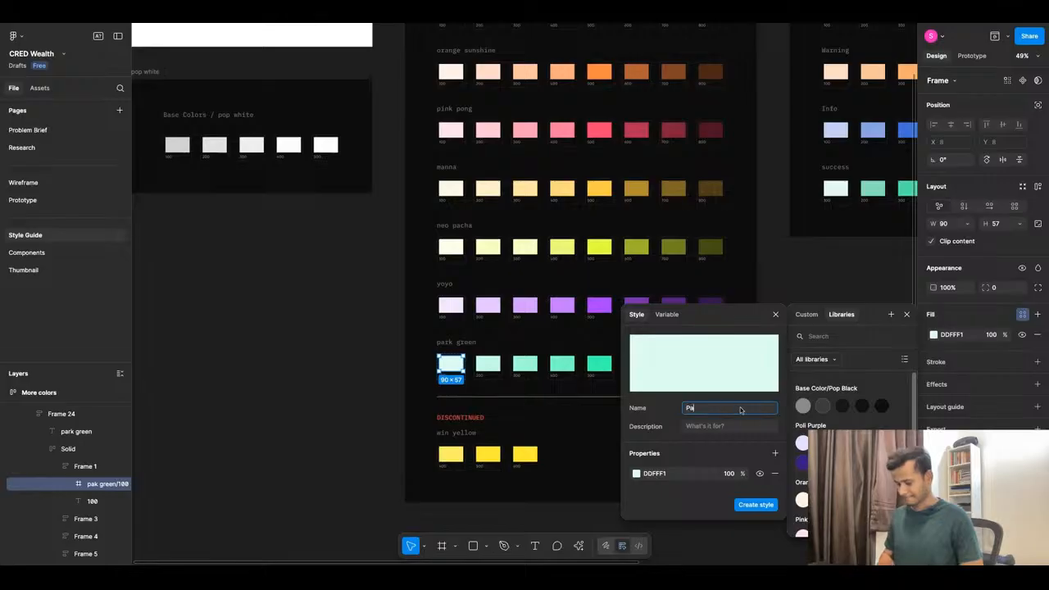
{"action": "type", "text": "rk Green"}
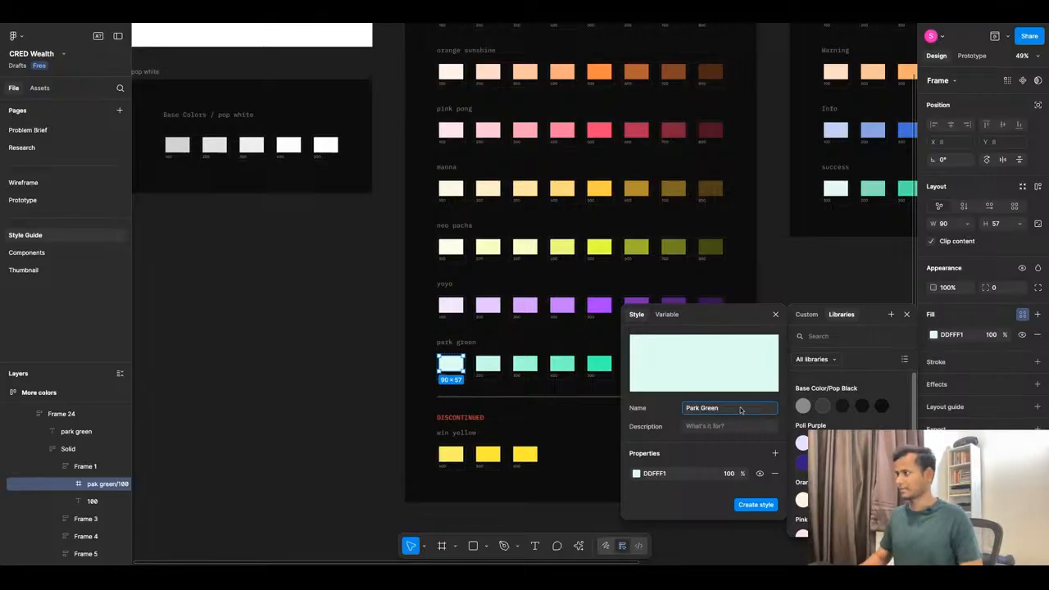
{"action": "type", "text": "/100"}
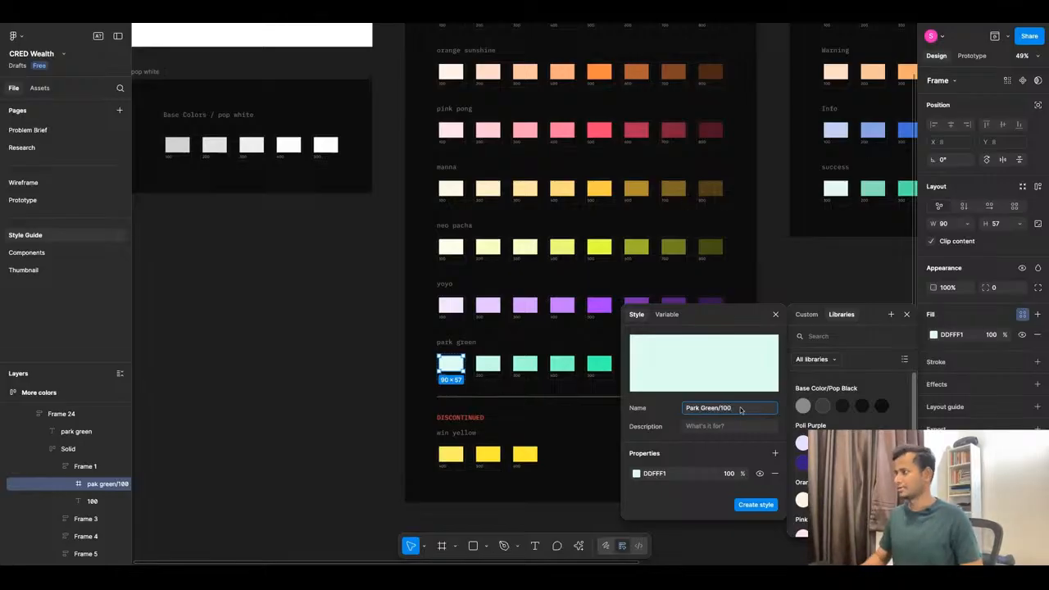
{"action": "key", "text": "ctrl+a"}
{"action": "key", "text": "ctrl+c"}
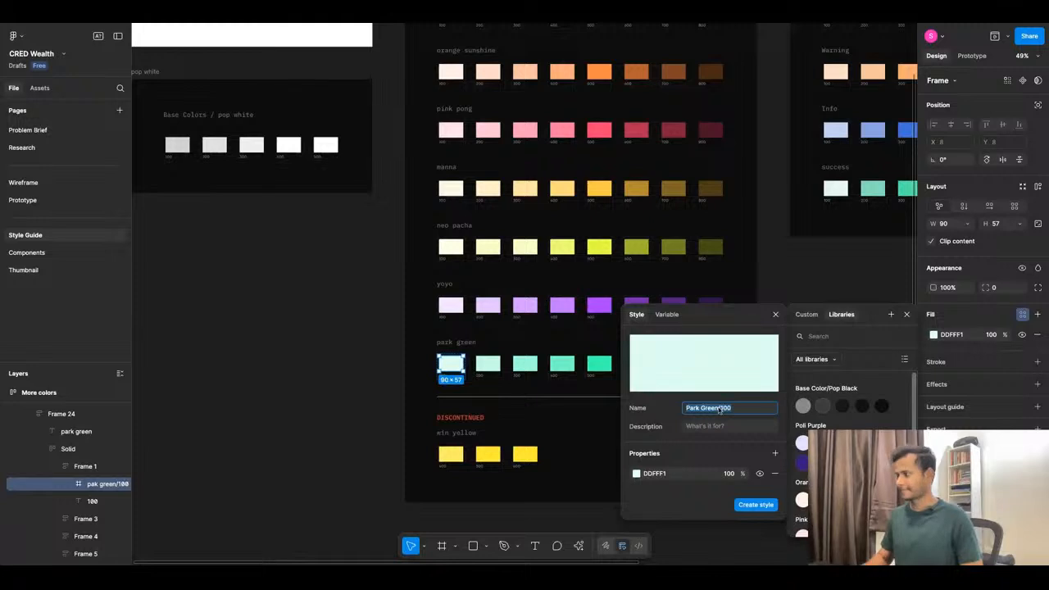
{"action": "left_click", "coordinate": [755, 504]}
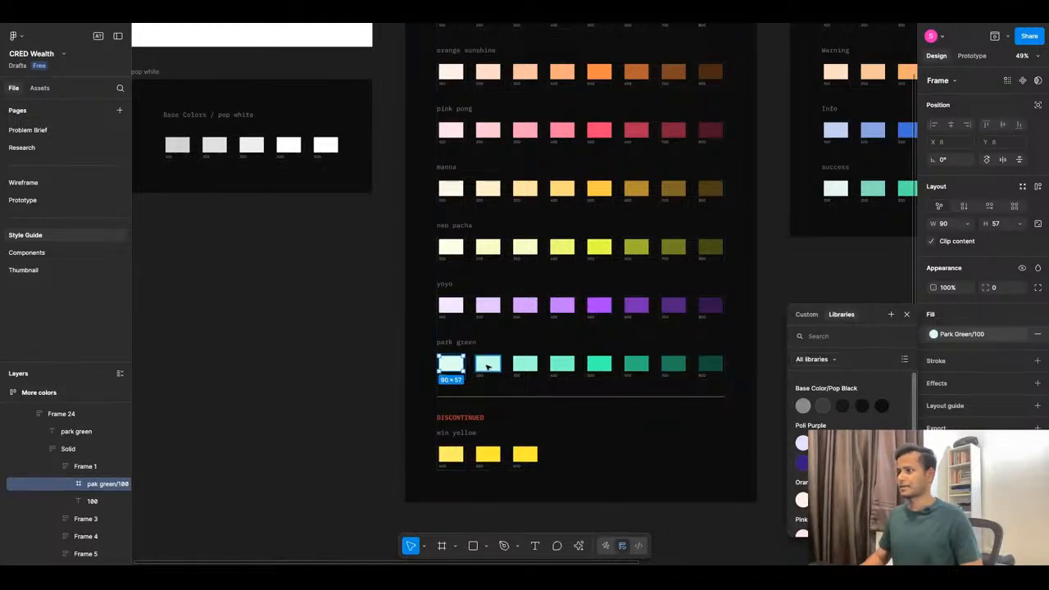
Save the park green 200 swatch fill as the color style Park Green/200.
{"action": "left_click", "coordinate": [488, 363]}
{"action": "left_click", "coordinate": [1022, 314]}
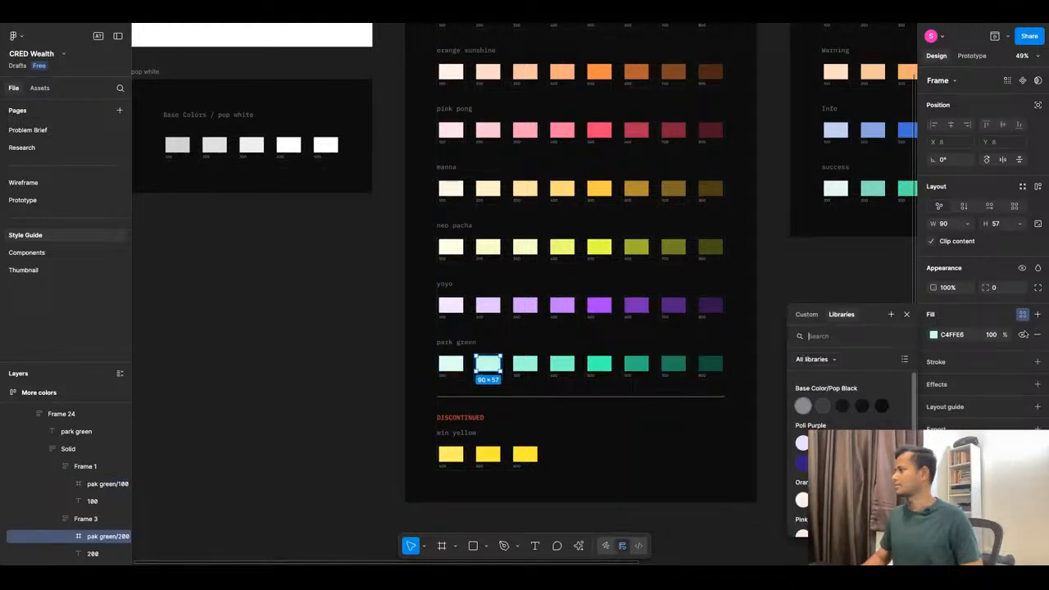
{"action": "left_click", "coordinate": [890, 314]}
{"action": "key", "text": "ctrl+v"}
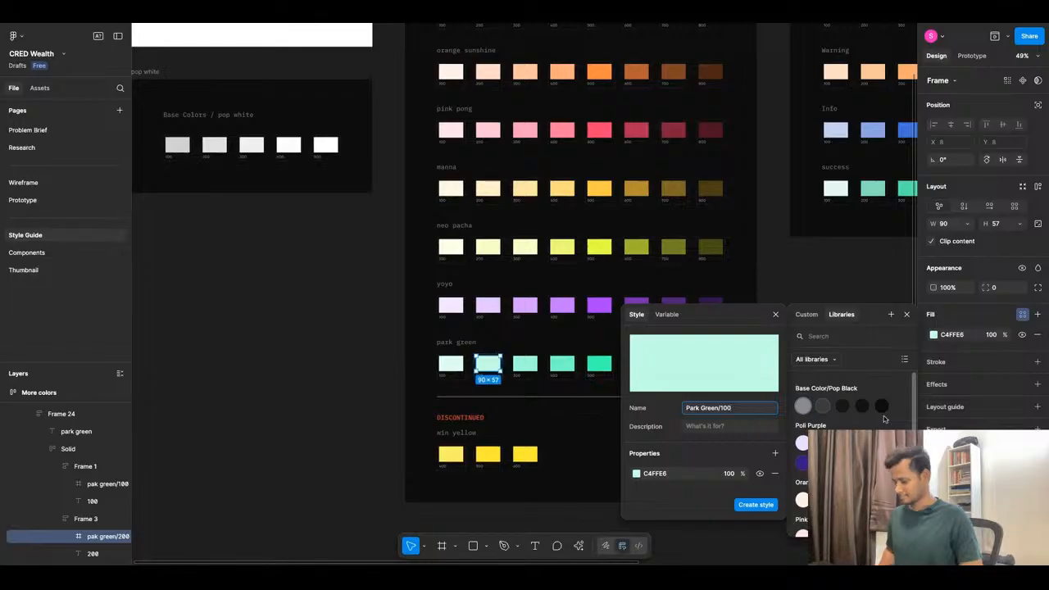
{"action": "key", "text": "BackSpace"}
{"action": "key", "text": "BackSpace"}
{"action": "key", "text": "BackSpace"}
{"action": "type", "text": "200"}
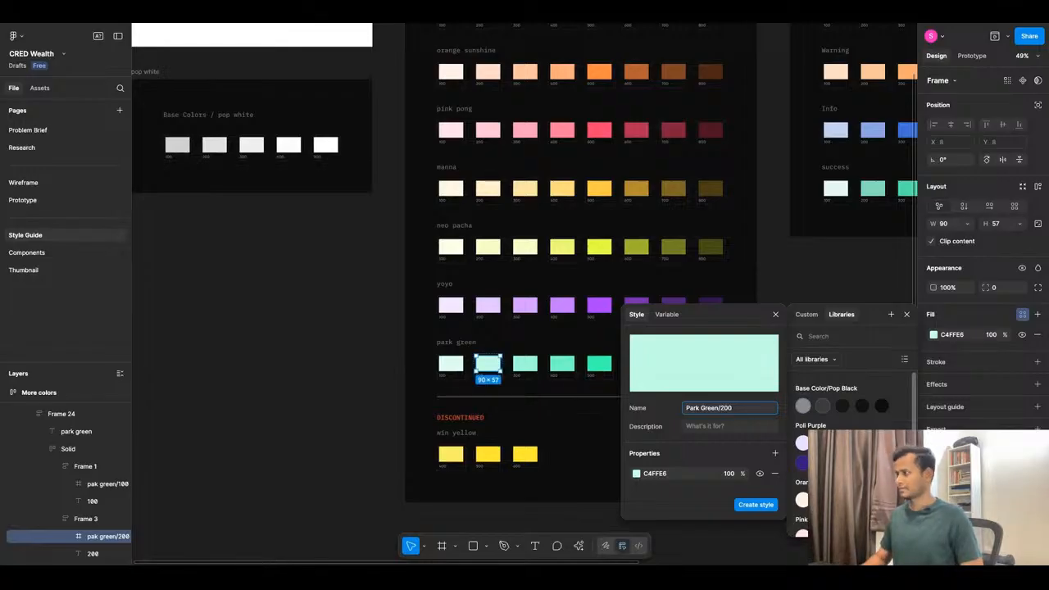
{"action": "left_click", "coordinate": [755, 505]}
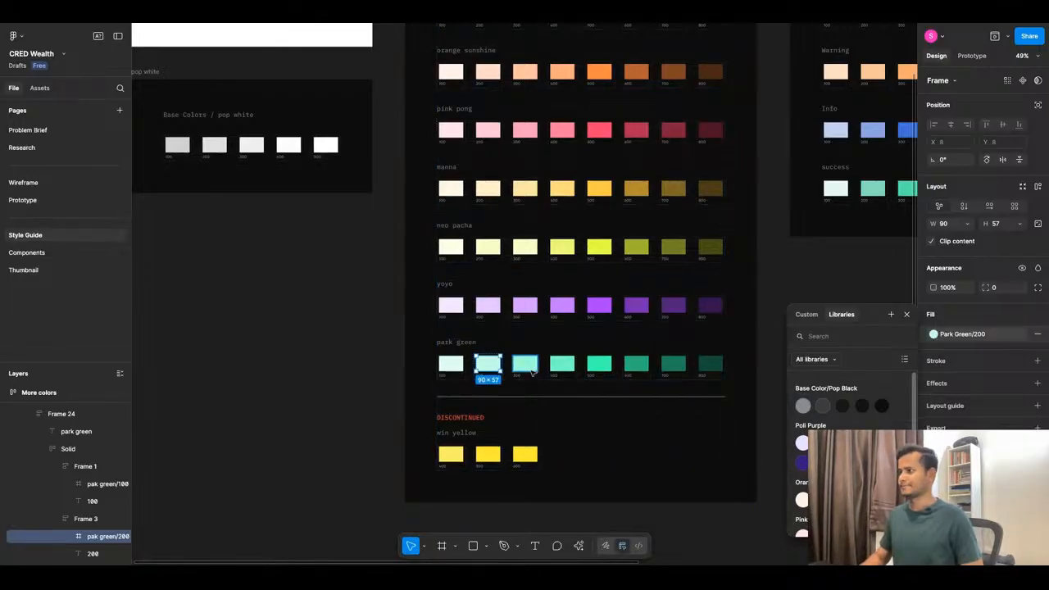
Save the park green 300 swatch fill as the color style Park Green/300.
{"action": "left_click", "coordinate": [525, 364]}
{"action": "left_click", "coordinate": [1022, 316]}
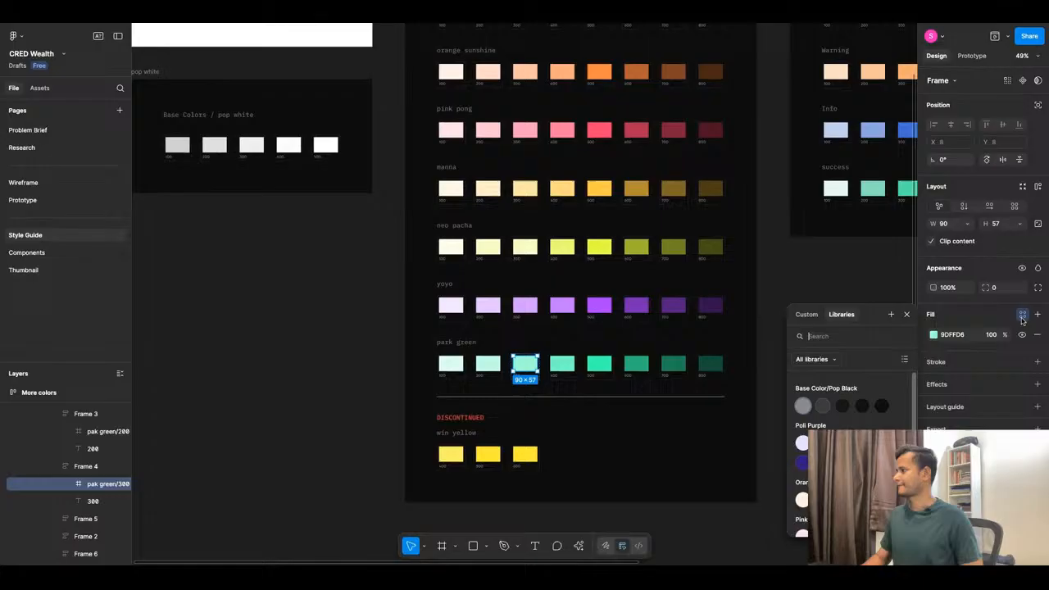
{"action": "left_click", "coordinate": [891, 315]}
{"action": "key", "text": "ctrl+v"}
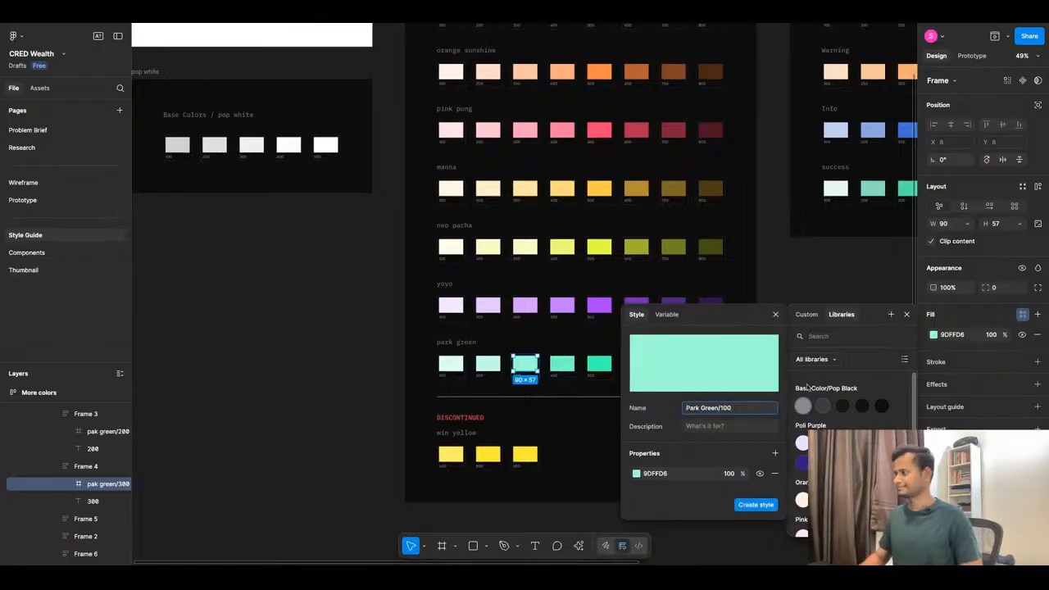
{"action": "left_click", "coordinate": [725, 407]}
{"action": "key", "text": "BackSpace"}
{"action": "type", "text": "3"}
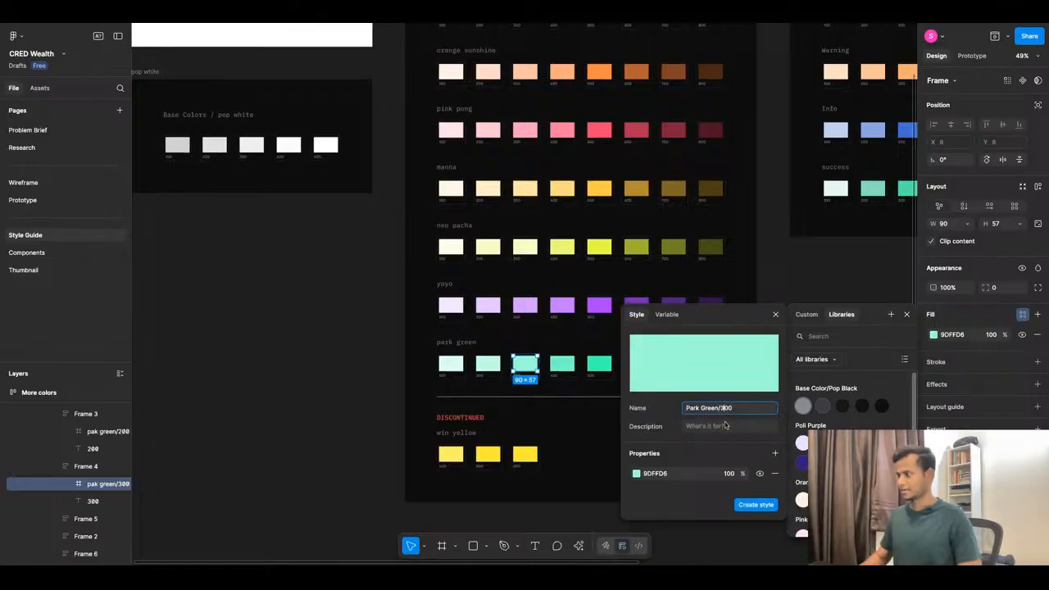
{"action": "left_click", "coordinate": [749, 505]}
Save the park green 400 swatch fill as the color style Park Green/400.
{"action": "left_click", "coordinate": [570, 366]}
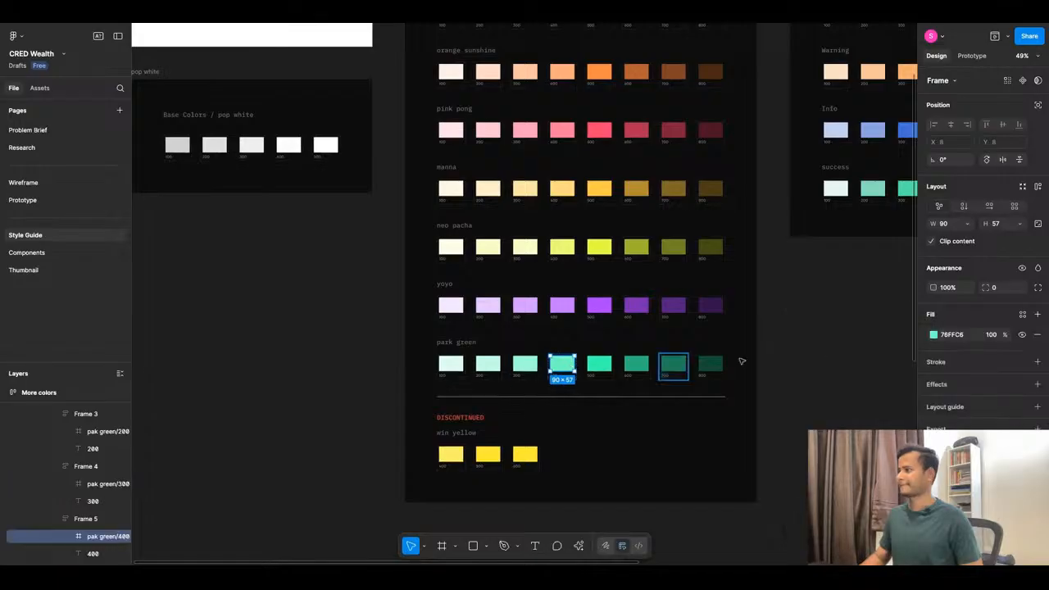
{"action": "left_click", "coordinate": [1022, 315]}
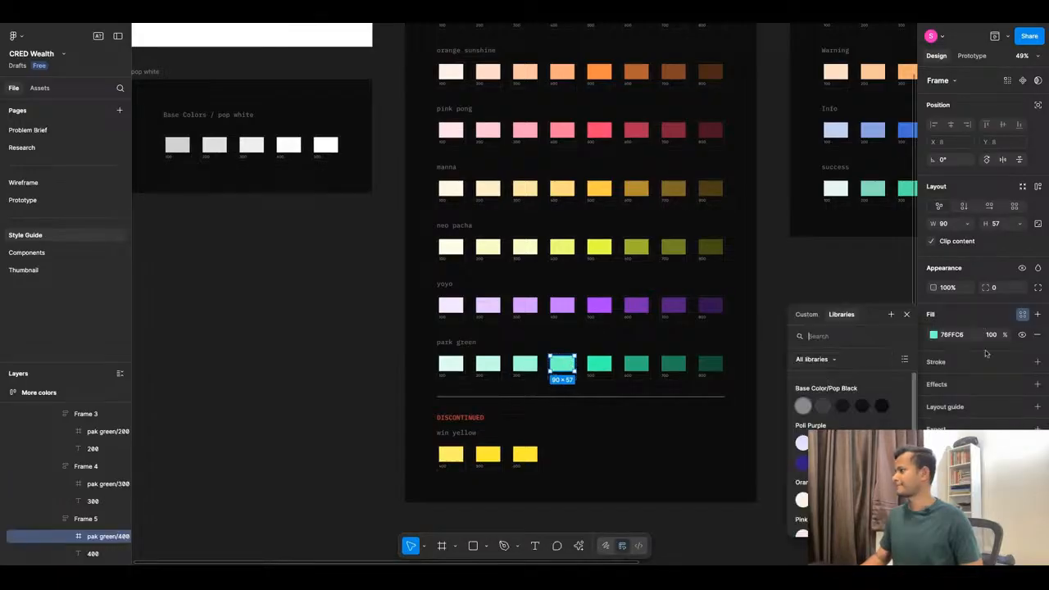
{"action": "left_click", "coordinate": [891, 315]}
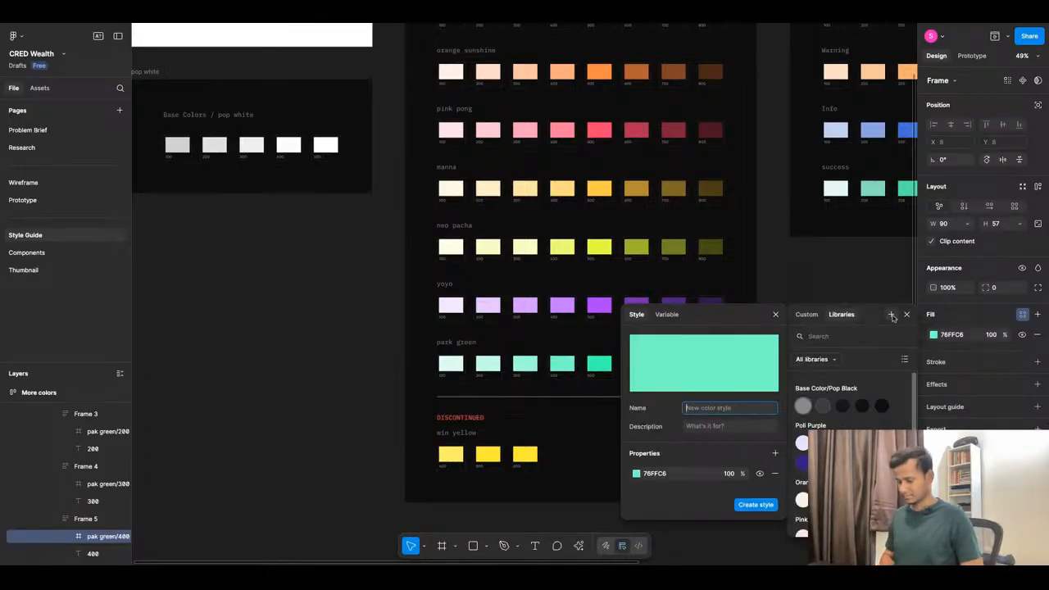
{"action": "key", "text": "ctrl+v"}
{"action": "key", "text": "BackSpace"}
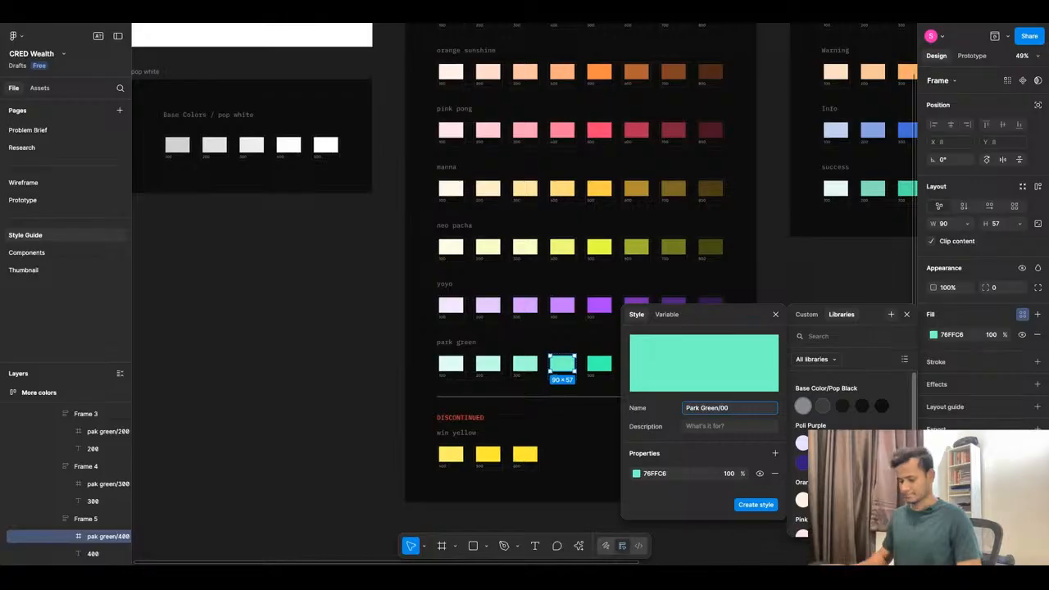
{"action": "type", "text": "4"}
{"action": "left_click", "coordinate": [755, 504]}
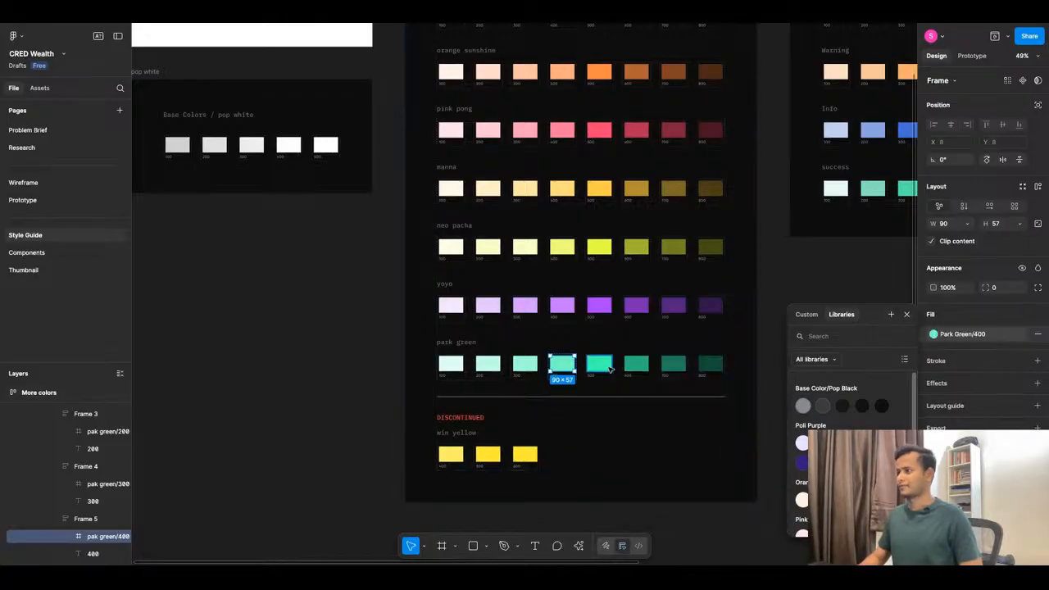
Save the park green 500 swatch fill as the color style Park Green/500.
{"action": "left_click", "coordinate": [608, 368]}
{"action": "left_click", "coordinate": [1022, 316]}
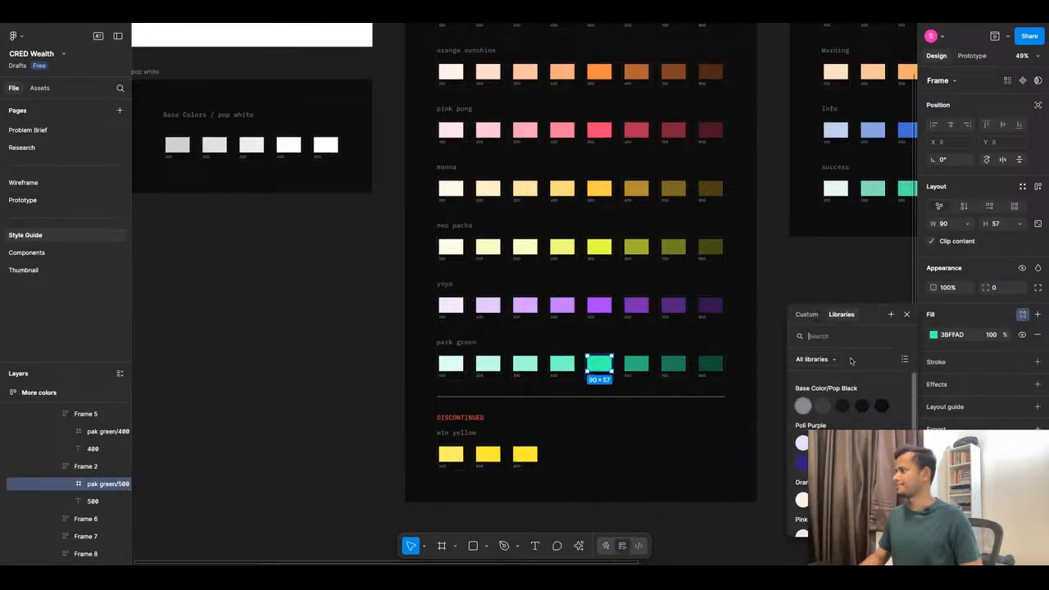
{"action": "left_click", "coordinate": [891, 314]}
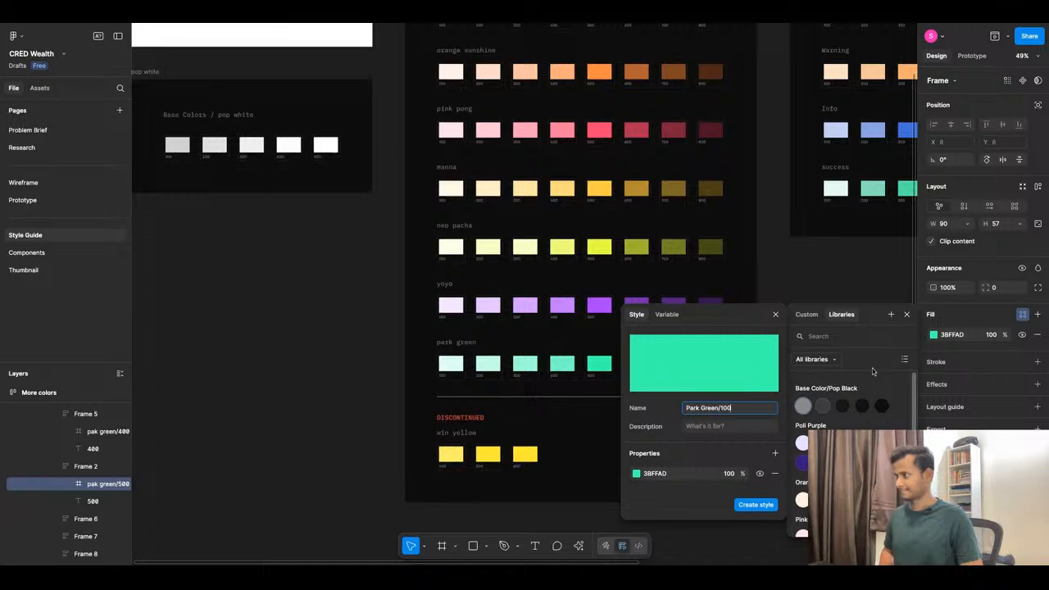
{"action": "key", "text": "Left"}
{"action": "key", "text": "Left"}
{"action": "key", "text": "BackSpace"}
{"action": "type", "text": "5"}
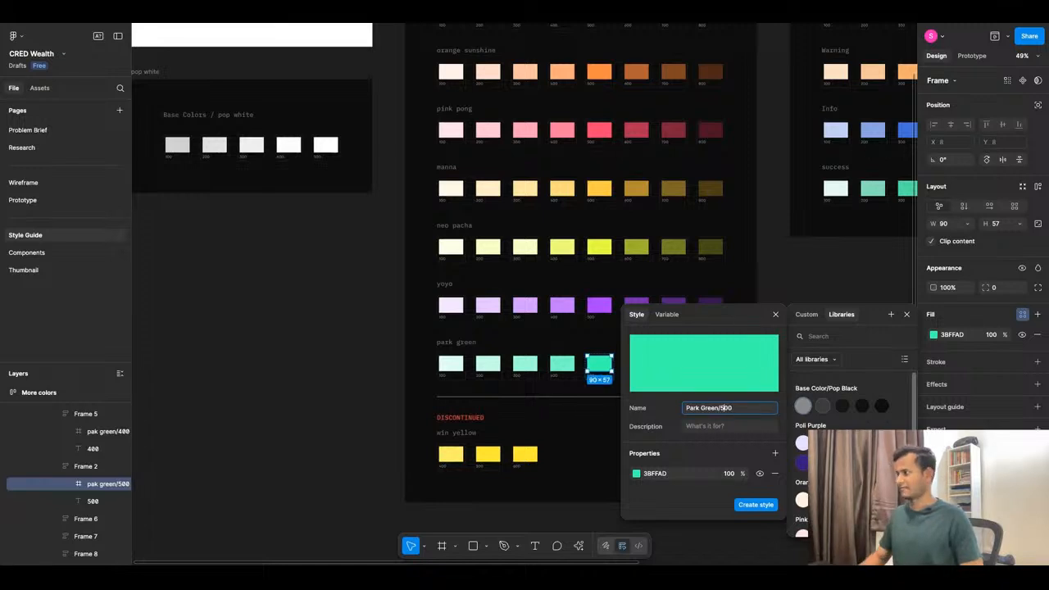
{"action": "left_click", "coordinate": [755, 504]}
Save the park green 600 swatch fill as the color style Park Green/600.
{"action": "double_click", "coordinate": [636, 365]}
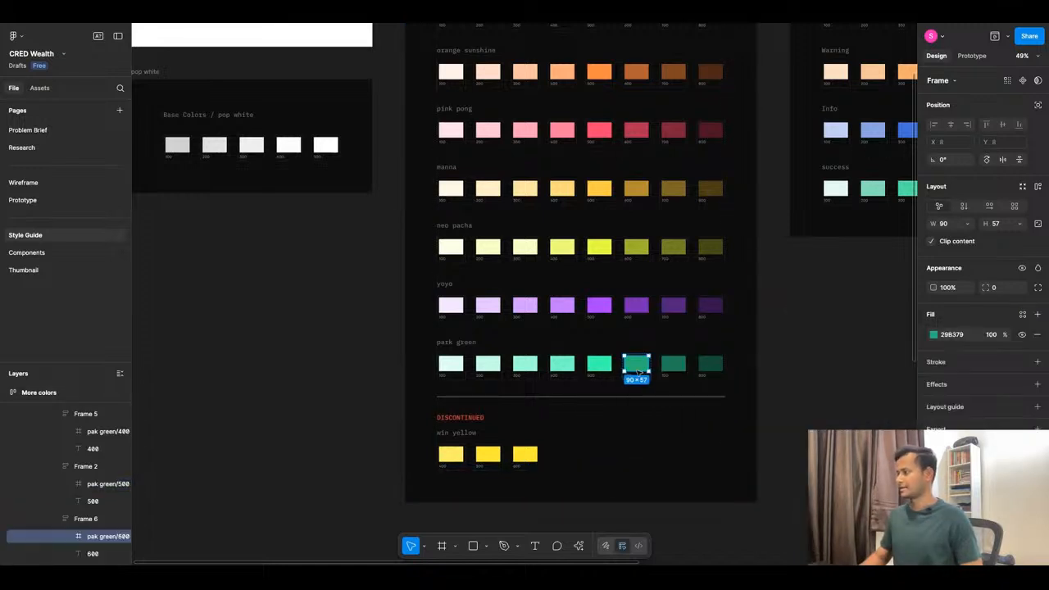
{"action": "left_click", "coordinate": [1026, 313]}
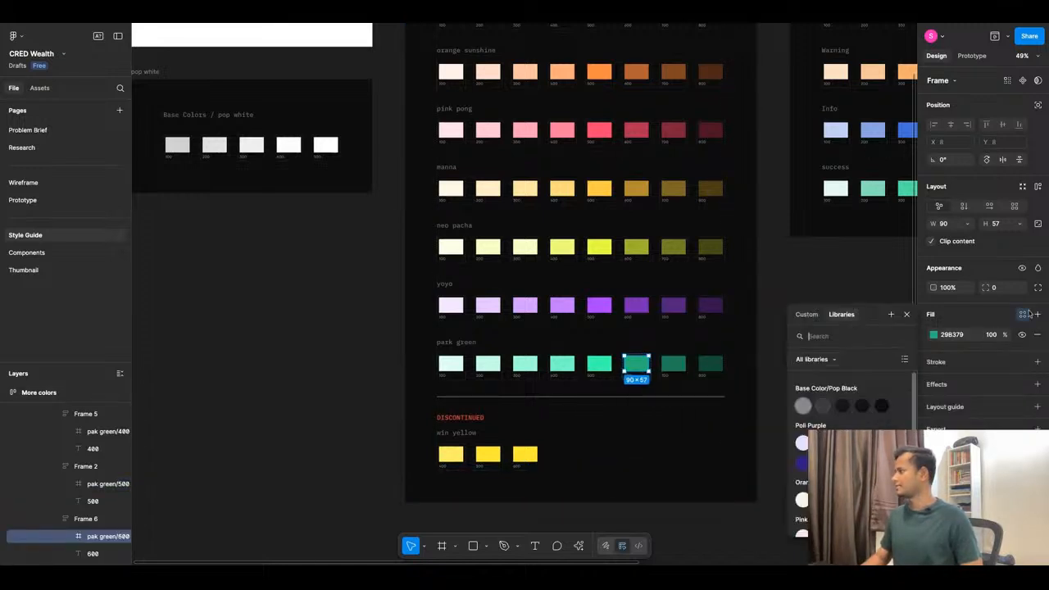
{"action": "left_click", "coordinate": [892, 316]}
{"action": "type", "text": "Park Green/100"}
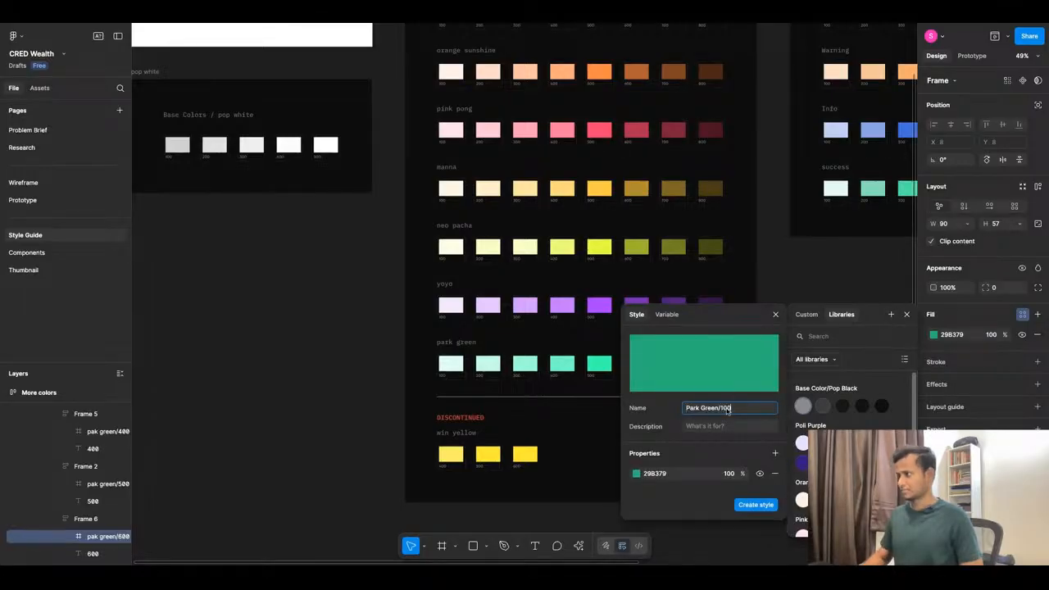
{"action": "type", "text": "6"}
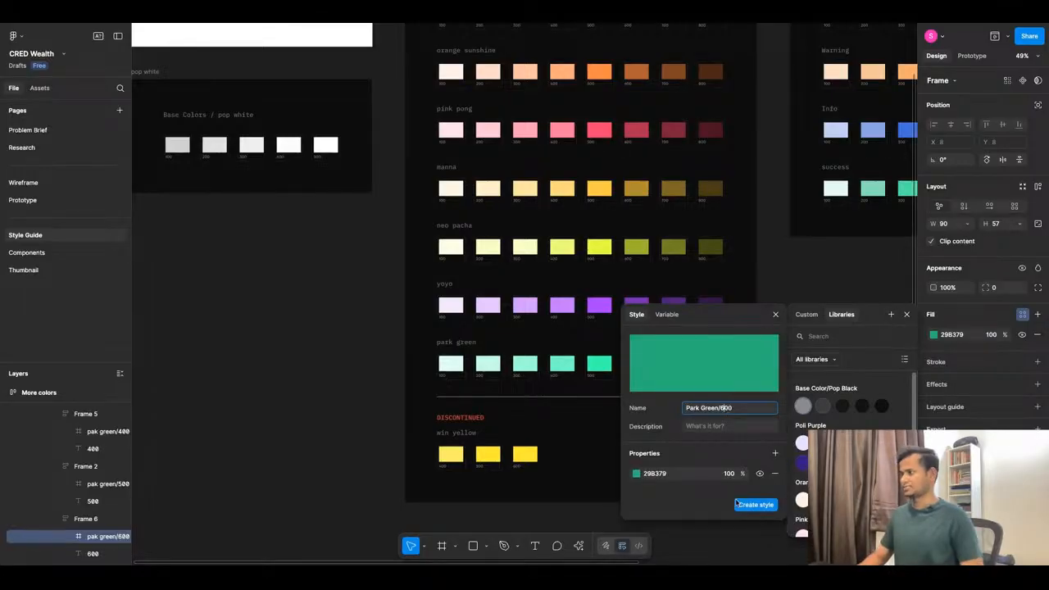
{"action": "left_click", "coordinate": [749, 504]}
{"action": "left_click", "coordinate": [681, 449]}
Select the first Error swatch (error/100) in the Semantic colors frame.
{"action": "scroll", "coordinate": [557, 348], "scroll_direction": "down", "scroll_amount": 5}
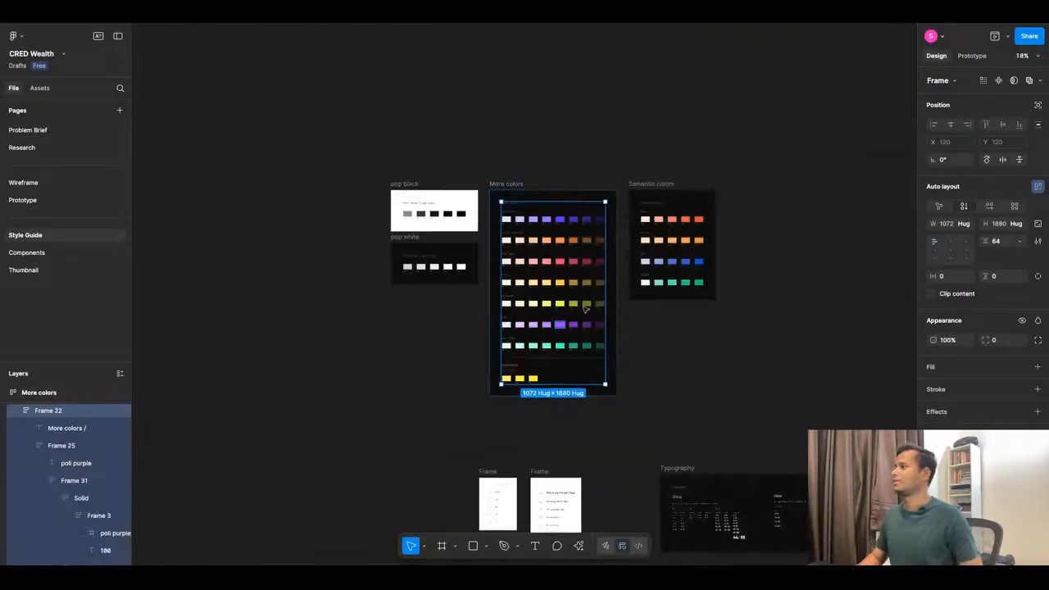
{"action": "scroll", "coordinate": [732, 210], "scroll_direction": "up", "scroll_amount": 10}
{"action": "scroll", "coordinate": [592, 238], "scroll_direction": "down", "scroll_amount": 5}
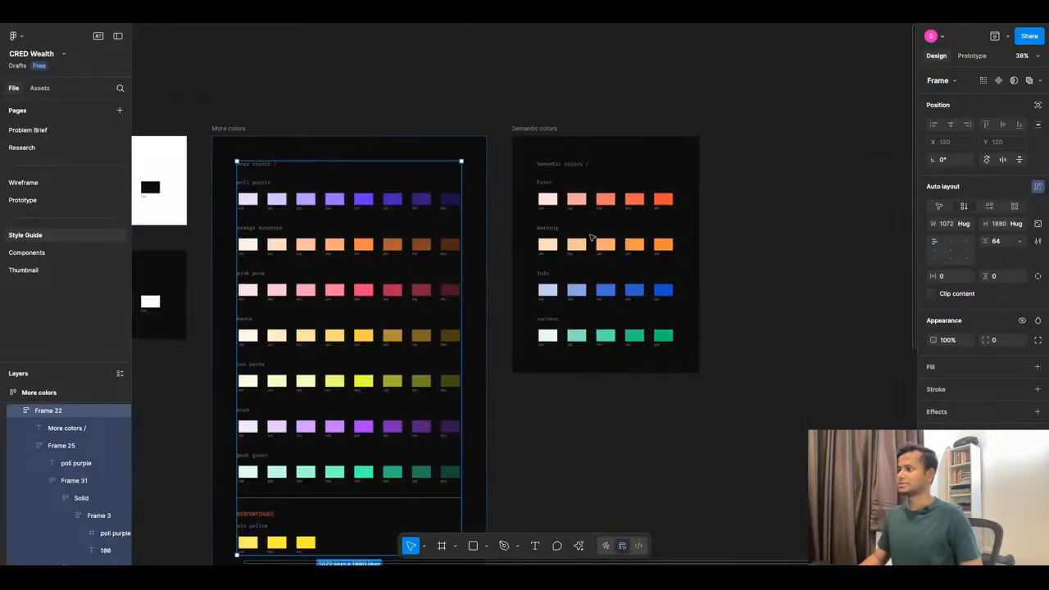
{"action": "scroll", "coordinate": [639, 219], "scroll_direction": "up", "scroll_amount": 4}
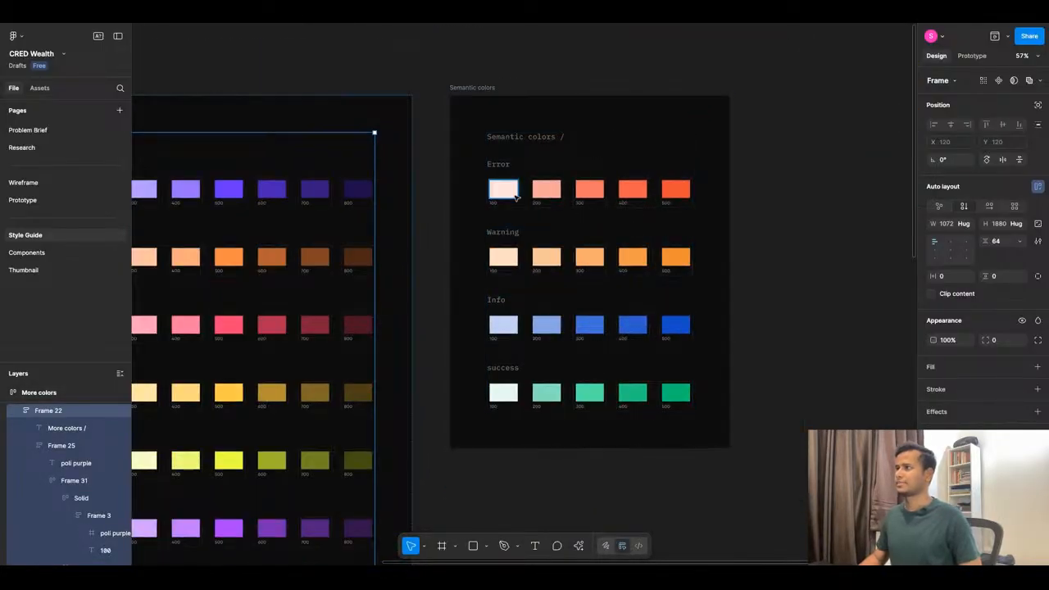
{"action": "left_click", "coordinate": [513, 192]}
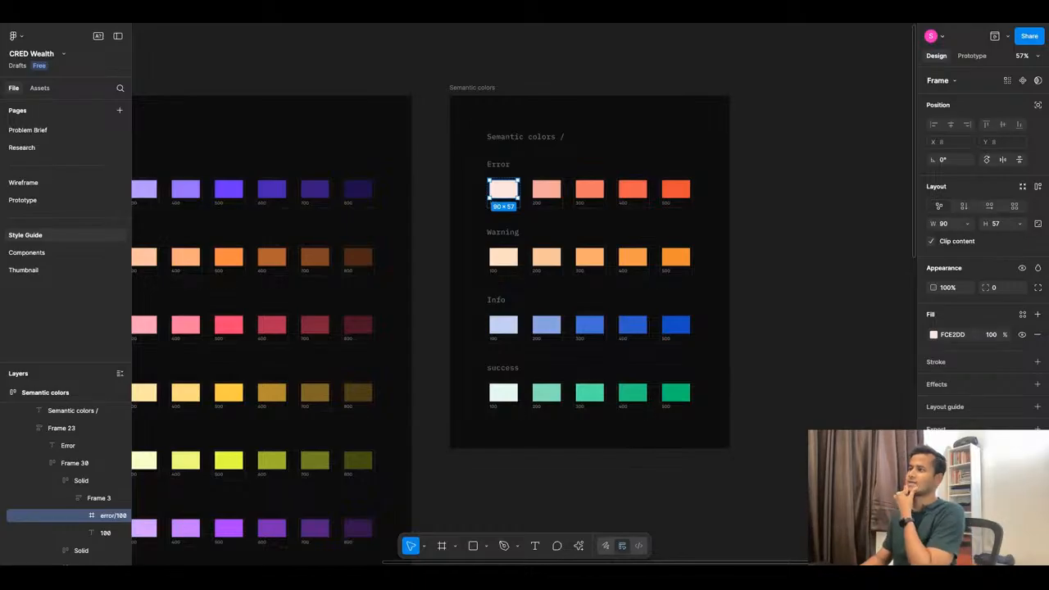
Save the Error 100 swatch fill as the color style Error/100.
{"action": "left_click", "coordinate": [1022, 315]}
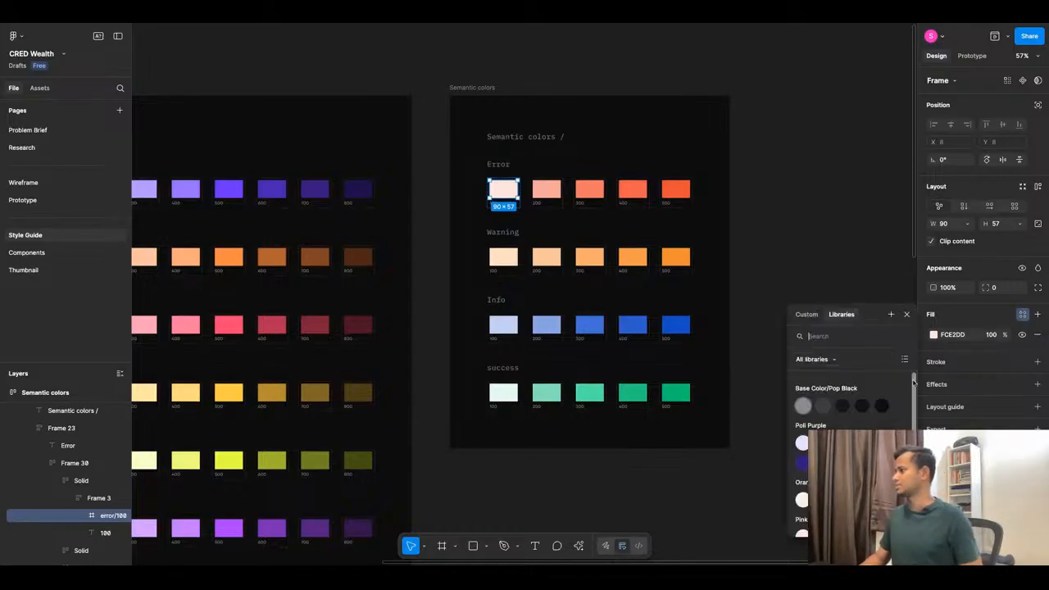
{"action": "left_click", "coordinate": [890, 314]}
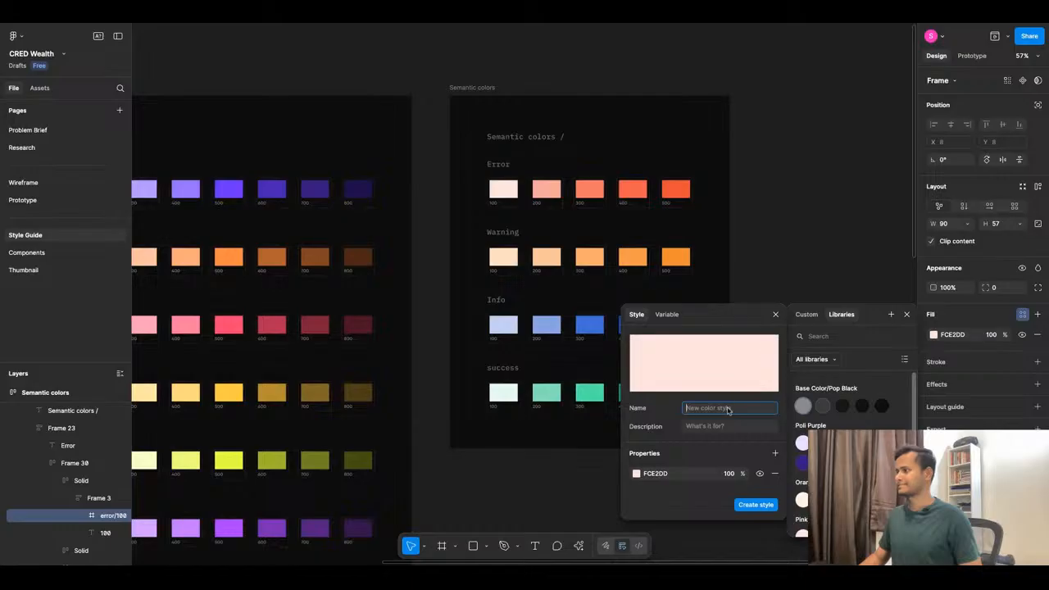
{"action": "type", "text": "E"}
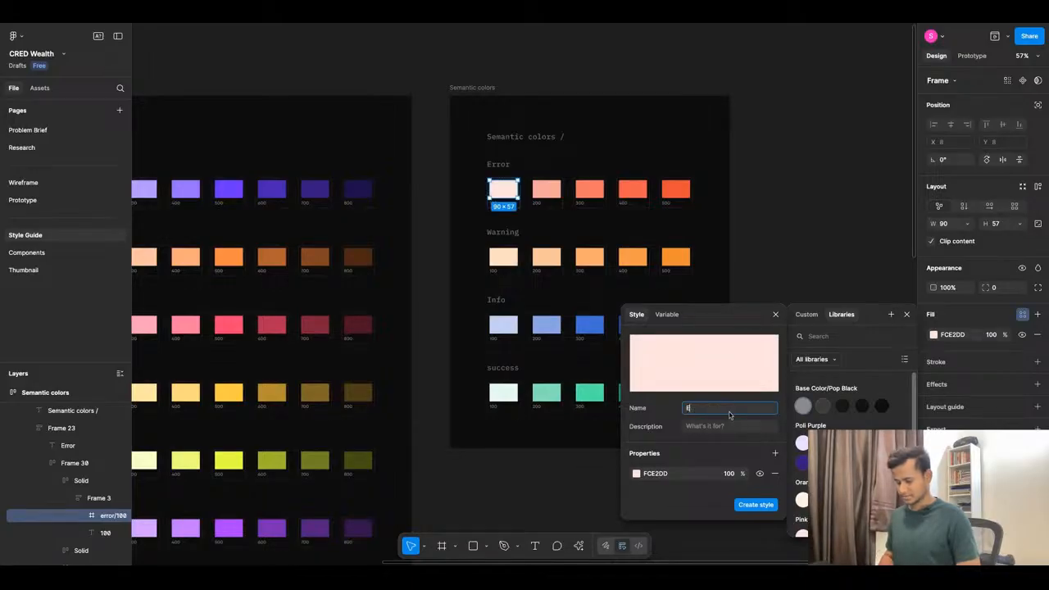
{"action": "type", "text": "rror/"}
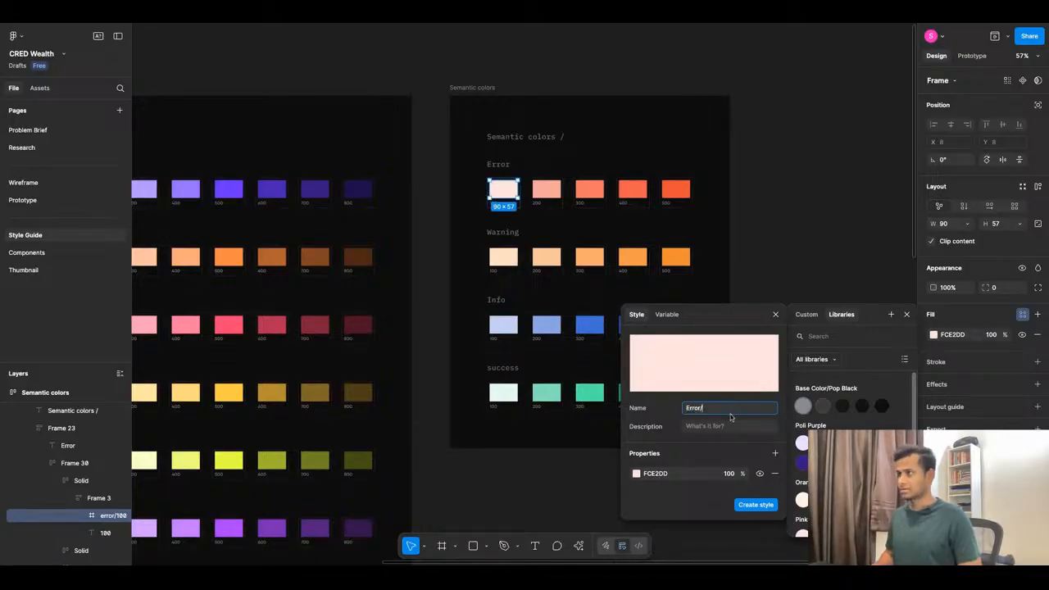
{"action": "type", "text": "1"}
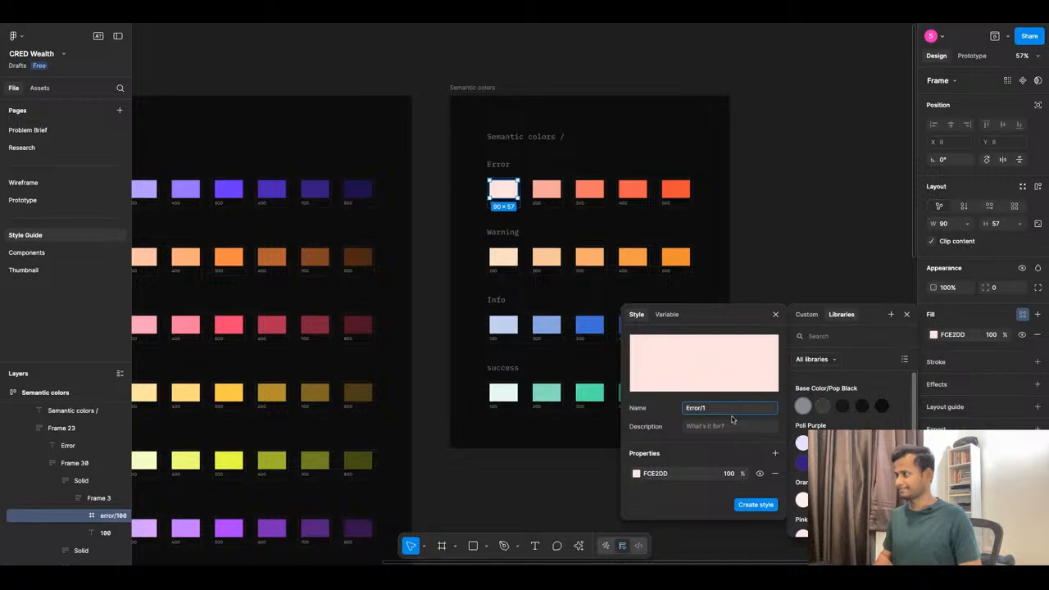
{"action": "type", "text": "90"}
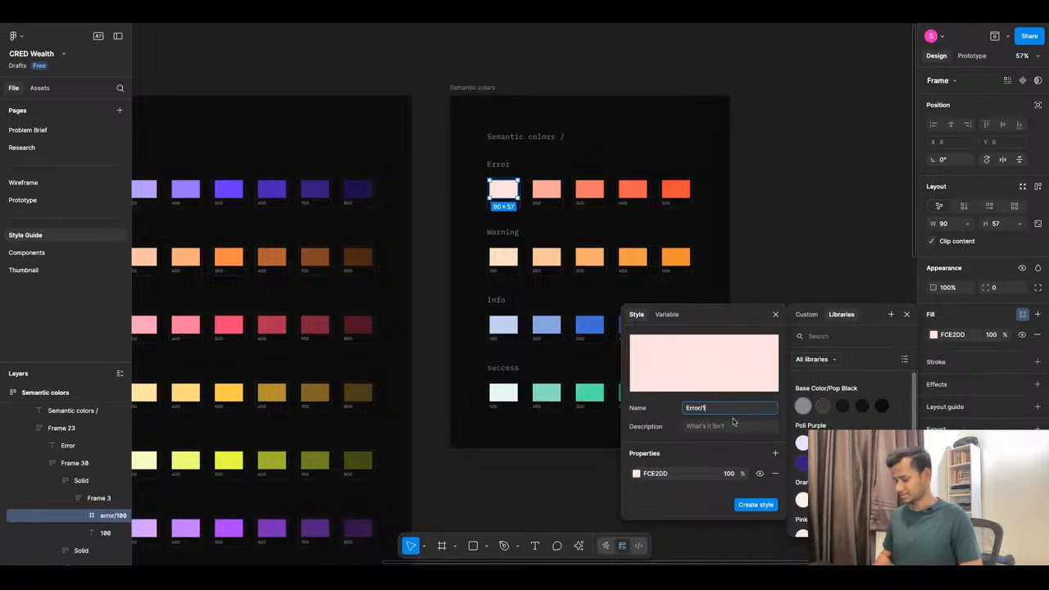
{"action": "type", "text": "00"}
{"action": "key", "text": "ctrl+a"}
{"action": "key", "text": "ctrl+c"}
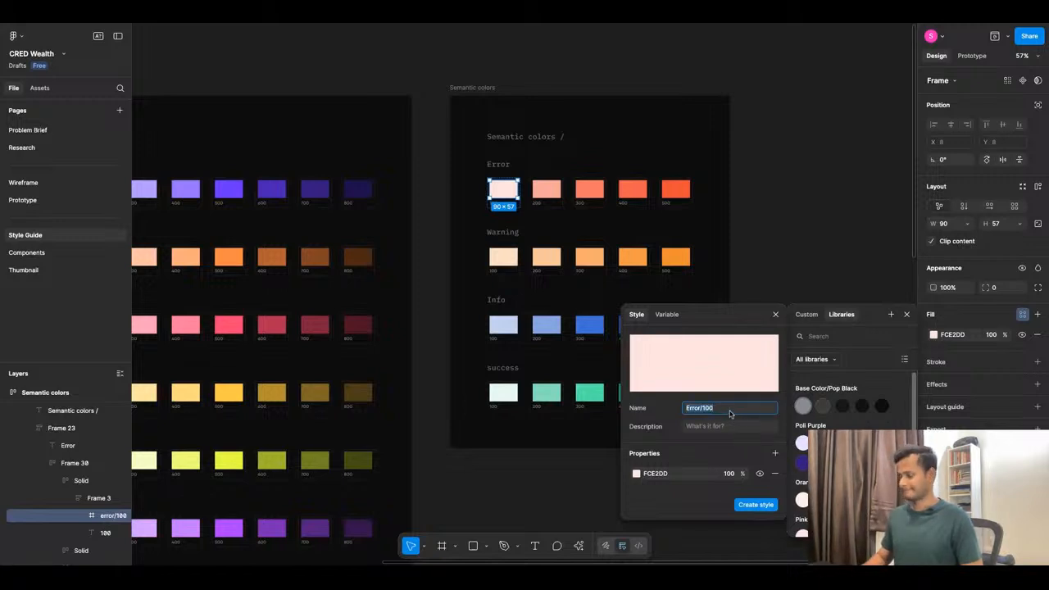
{"action": "left_click", "coordinate": [748, 501]}
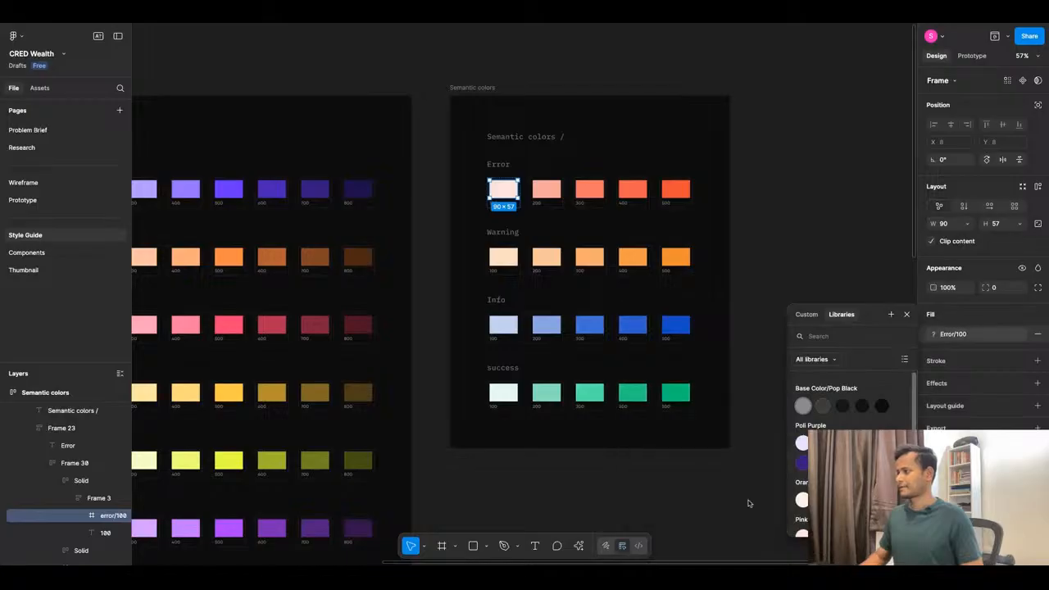
Save the second Error swatch fill as the color style Error/200.
{"action": "left_click", "coordinate": [547, 189]}
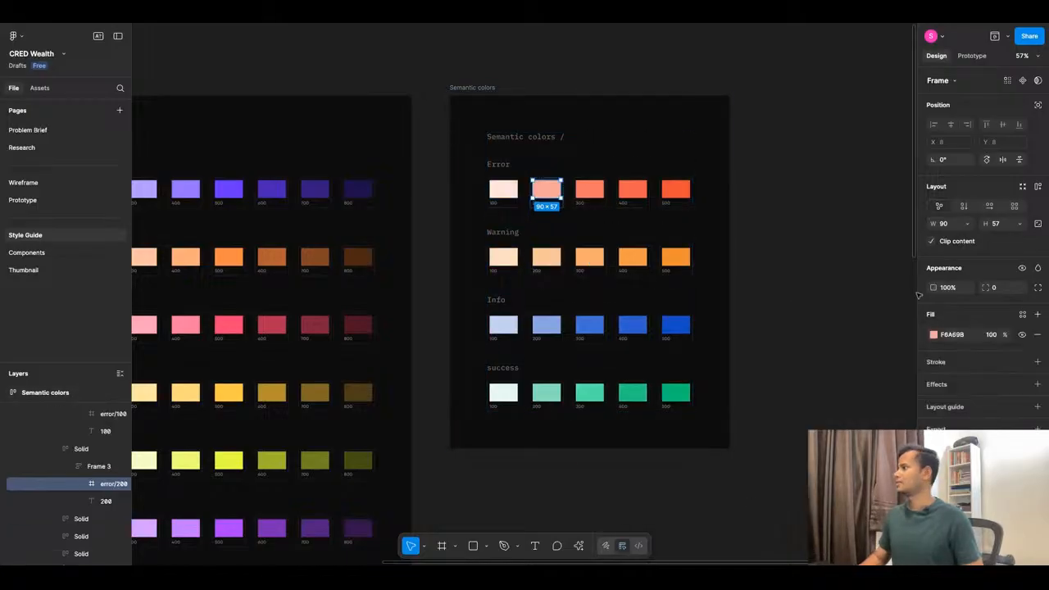
{"action": "left_click", "coordinate": [1022, 314]}
{"action": "left_click", "coordinate": [891, 314]}
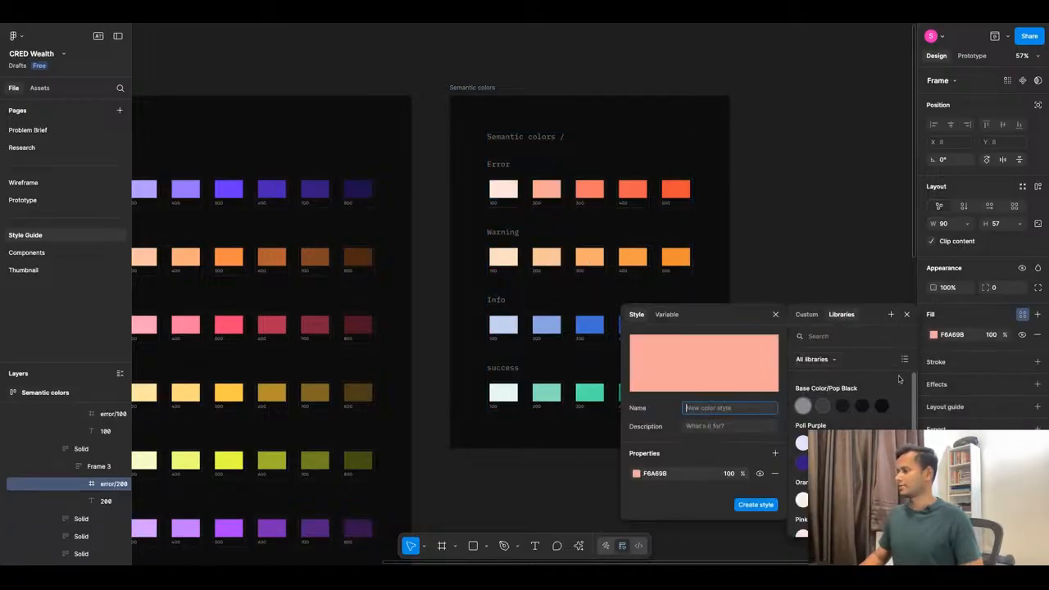
{"action": "key", "text": "ctrl+v"}
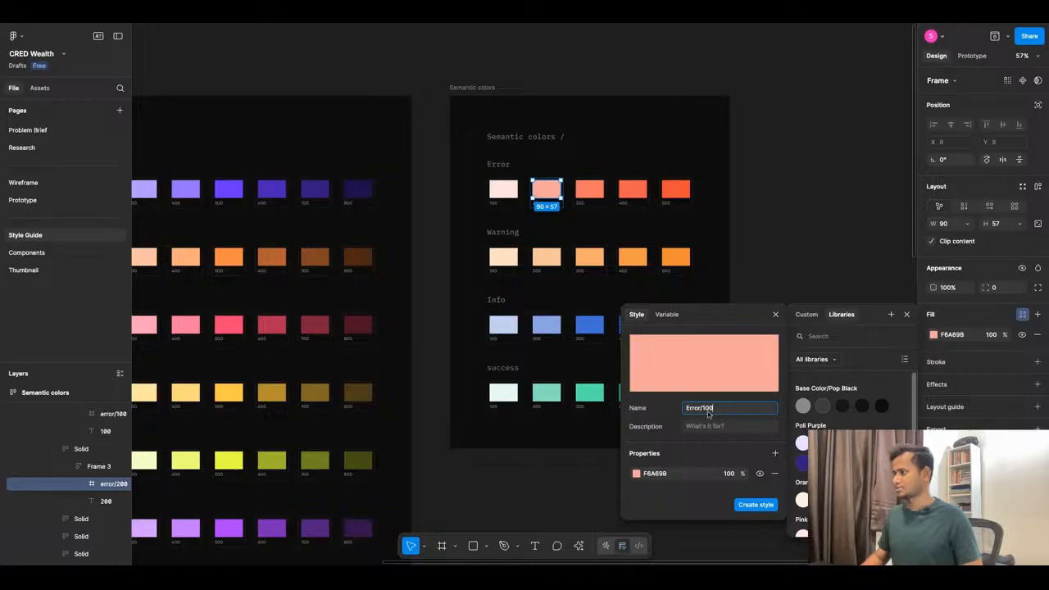
{"action": "key", "text": "BackSpace"}
{"action": "key", "text": "BackSpace"}
{"action": "key", "text": "BackSpace"}
{"action": "type", "text": "200"}
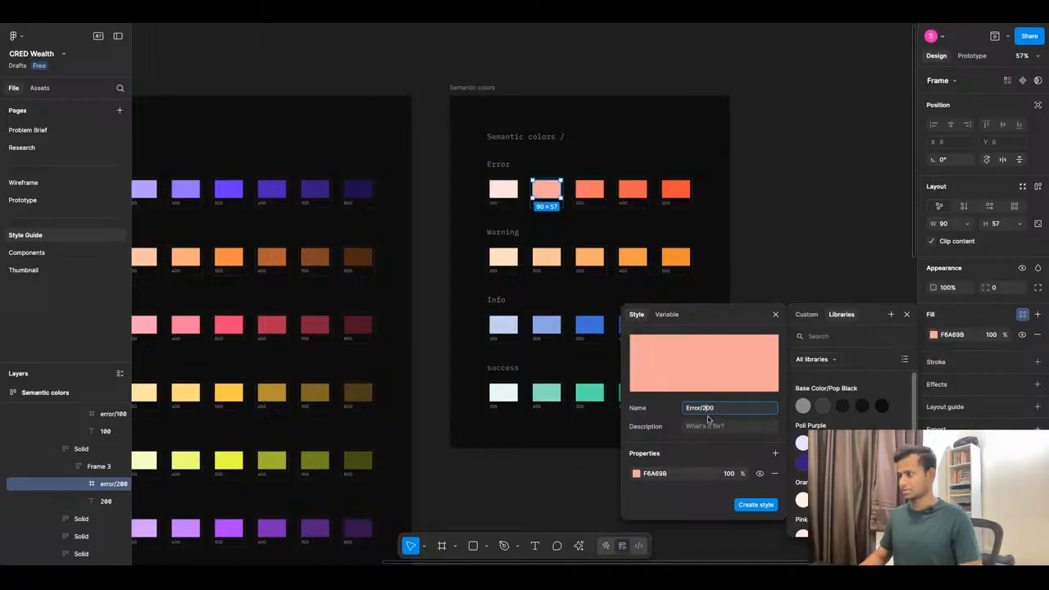
{"action": "left_click", "coordinate": [755, 504]}
Save the third Error swatch fill as the color style Error/300.
{"action": "left_click", "coordinate": [589, 189]}
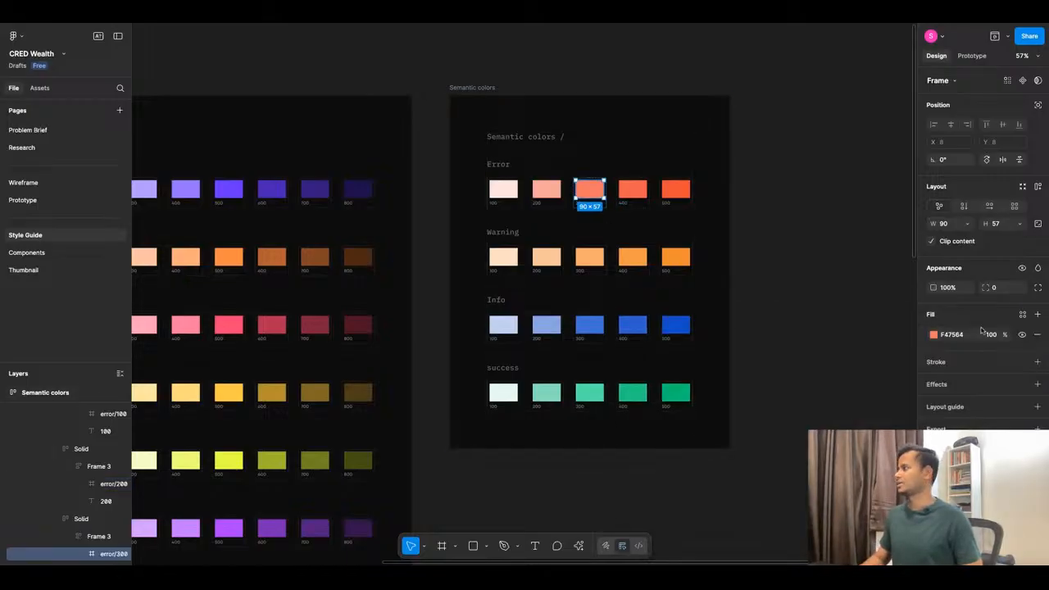
{"action": "left_click", "coordinate": [1022, 314]}
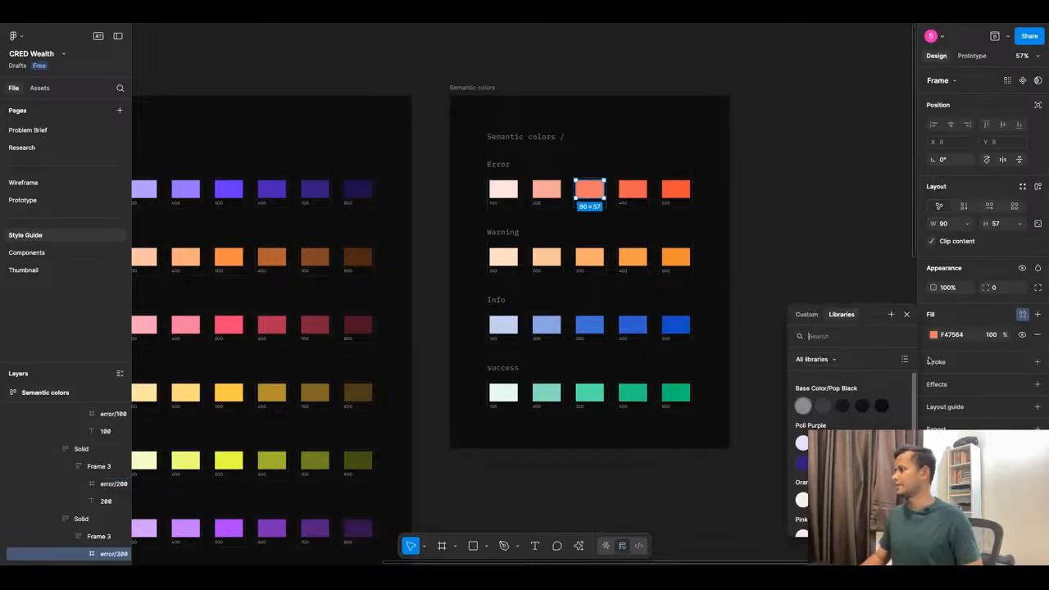
{"action": "left_click", "coordinate": [890, 314]}
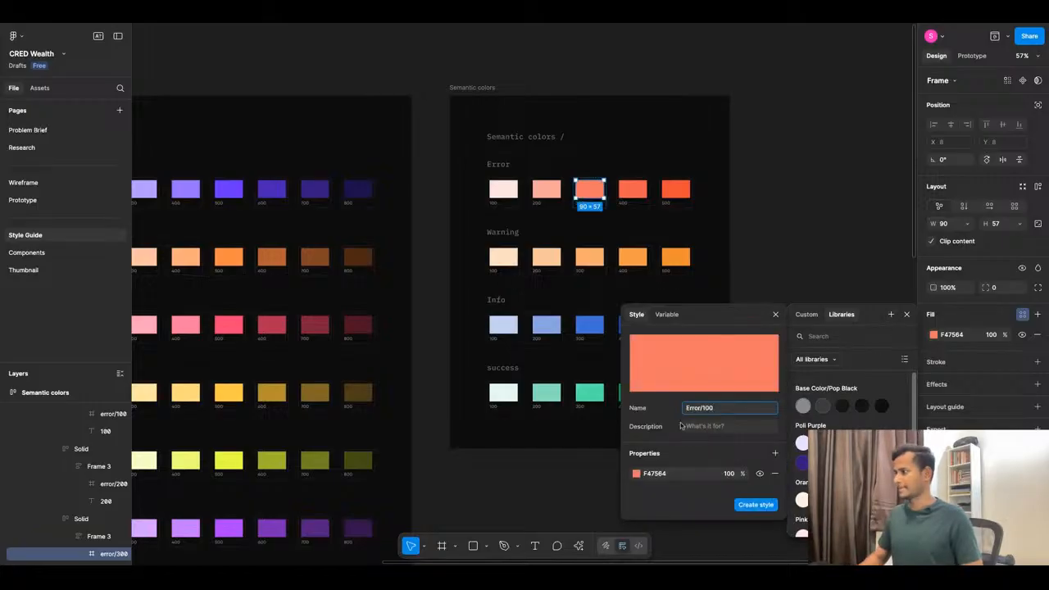
{"action": "key", "text": "BackSpace"}
{"action": "type", "text": "3"}
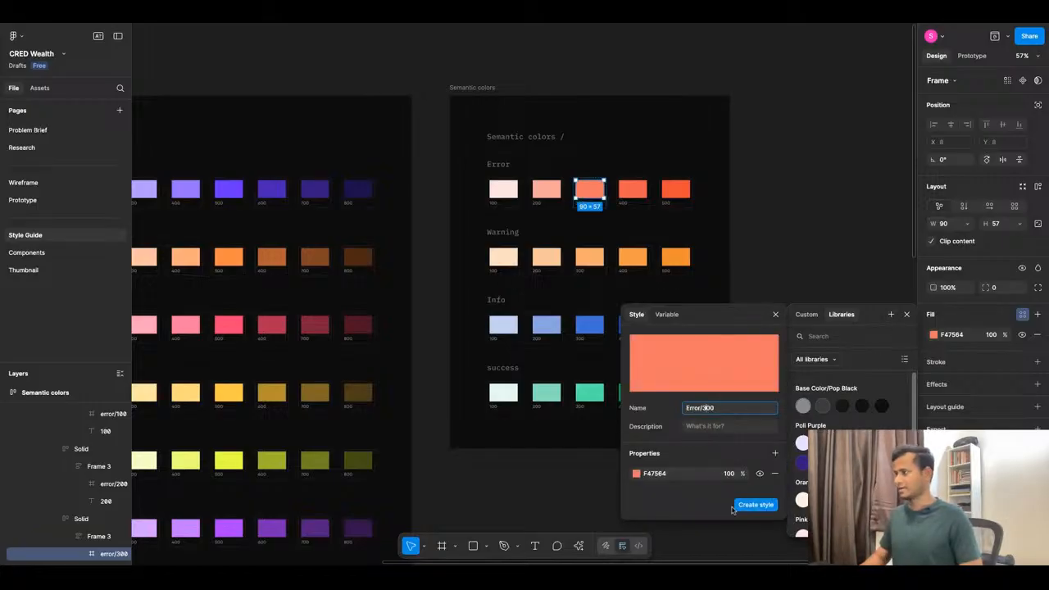
{"action": "left_click", "coordinate": [756, 504]}
Save the Error 400 swatch fill as the color style Error/400.
{"action": "left_click", "coordinate": [632, 189]}
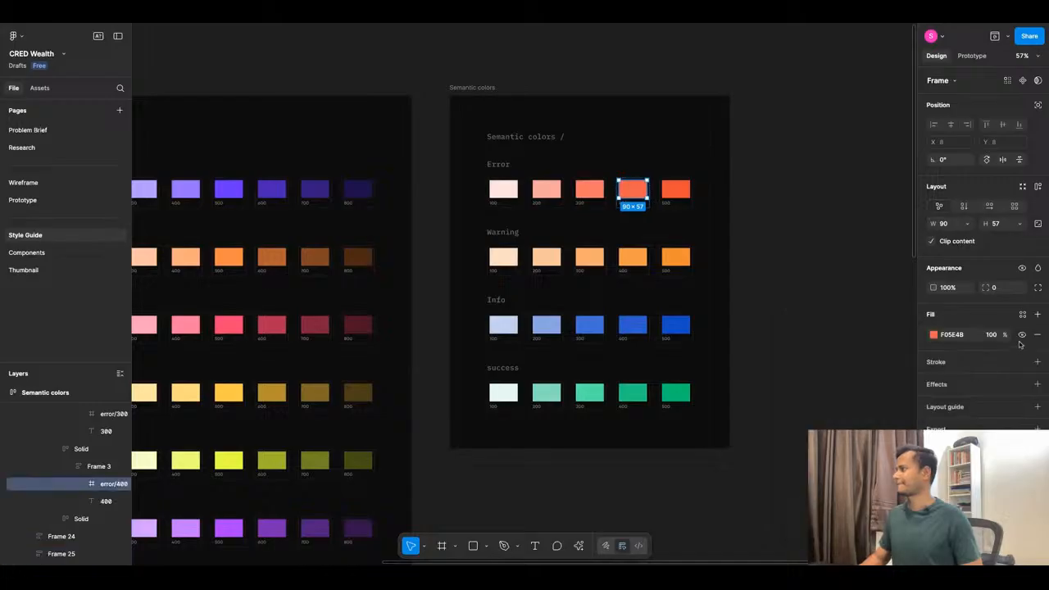
{"action": "left_click", "coordinate": [1022, 315]}
{"action": "left_click", "coordinate": [890, 314]}
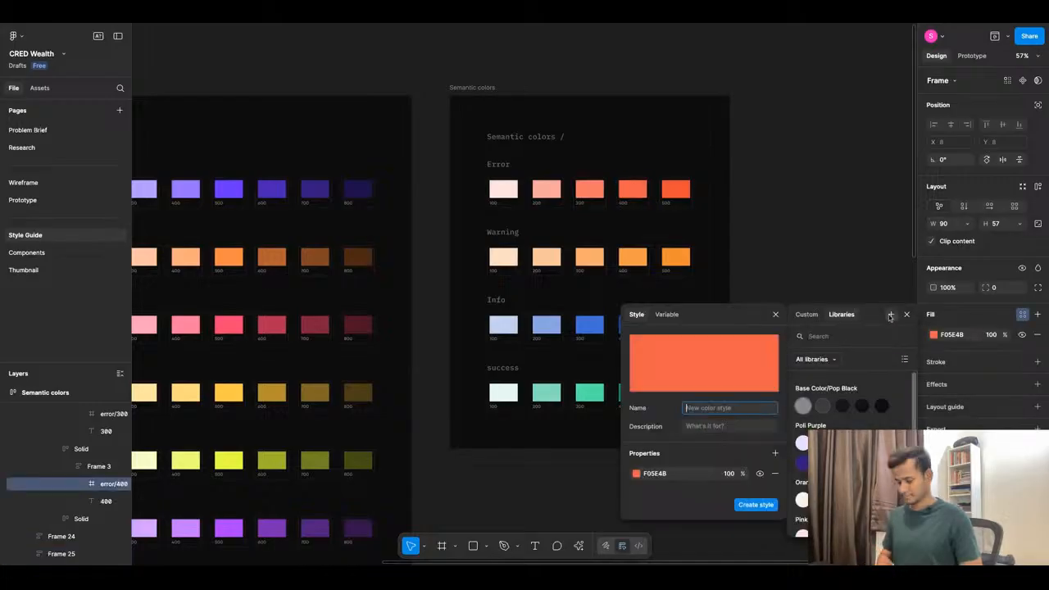
{"action": "left_click", "coordinate": [704, 408]}
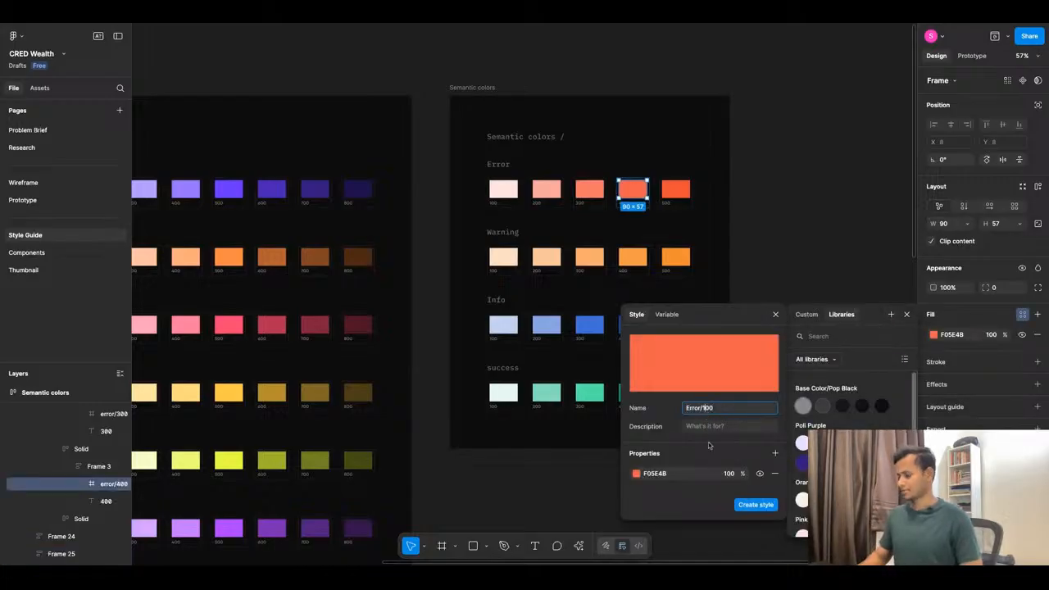
{"action": "key", "text": "BackSpace"}
{"action": "type", "text": "4"}
{"action": "left_click", "coordinate": [748, 505]}
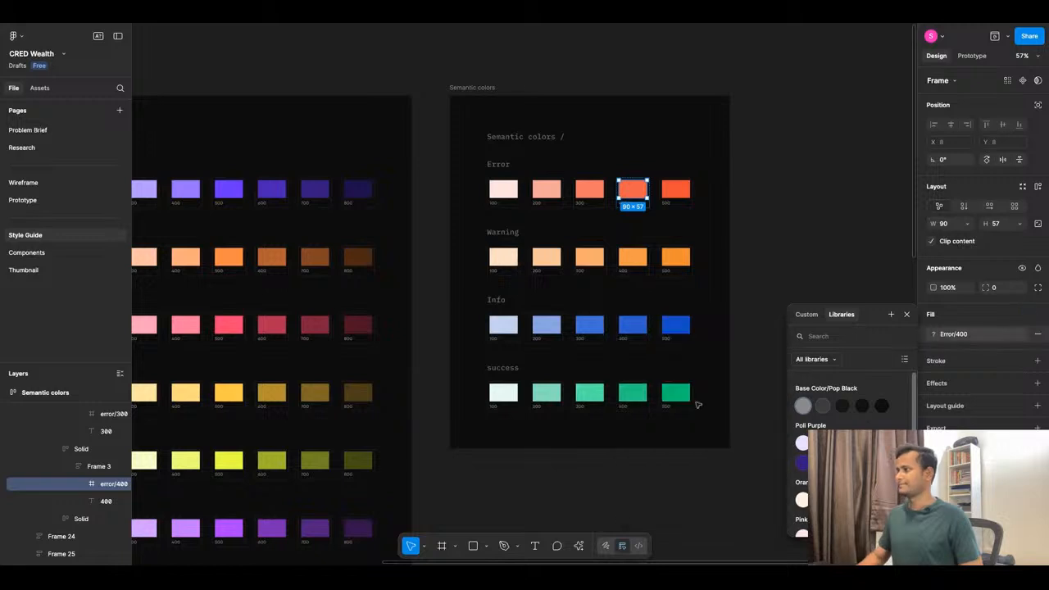
Save the Error 500 swatch fill as the color style Error/500.
{"action": "left_click", "coordinate": [675, 190]}
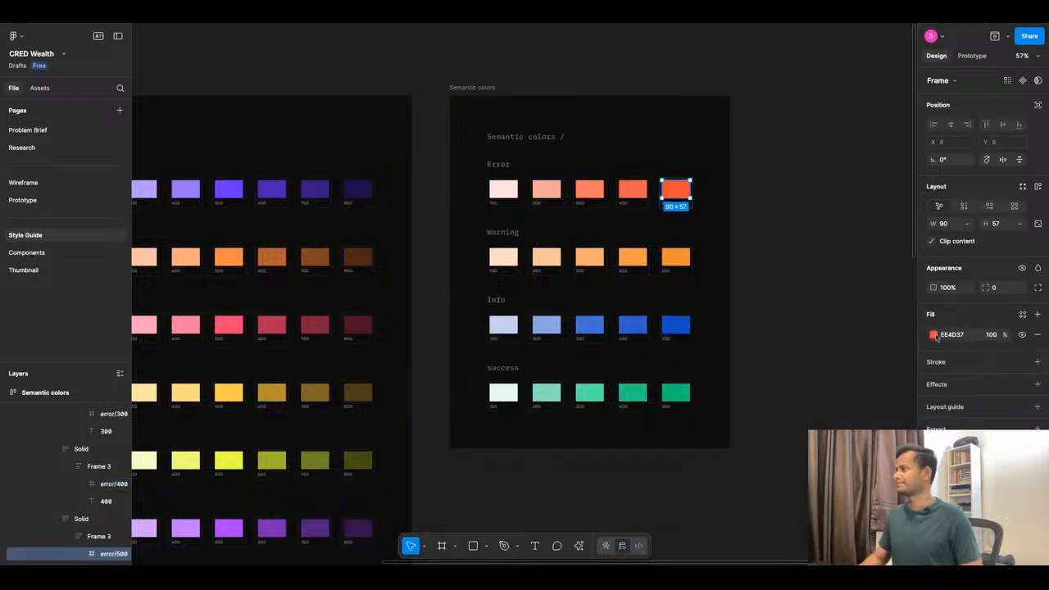
{"action": "left_click", "coordinate": [1022, 315]}
{"action": "left_click", "coordinate": [890, 314]}
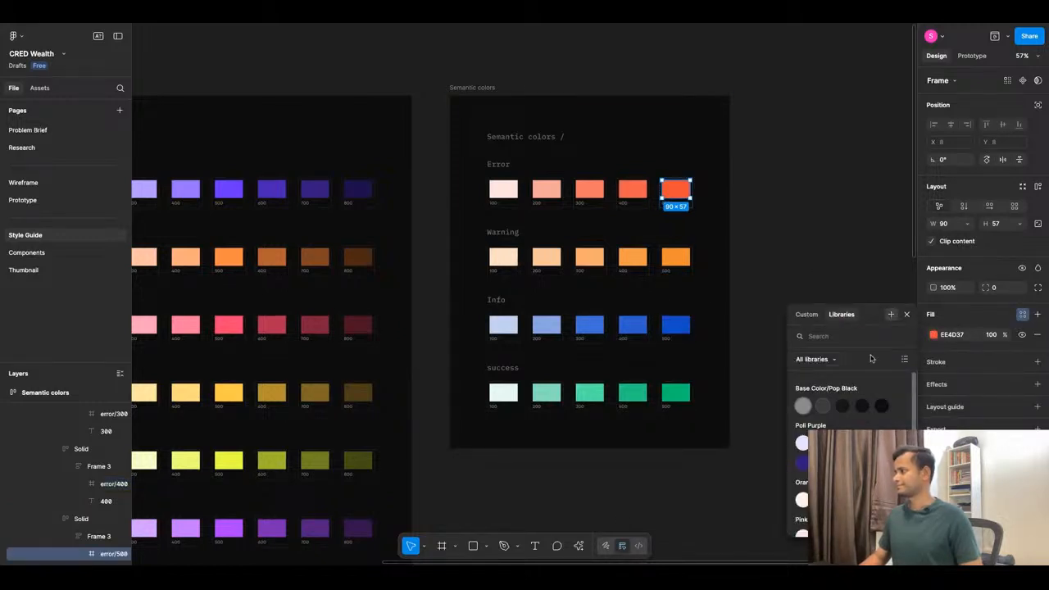
{"action": "type", "text": "Error/100"}
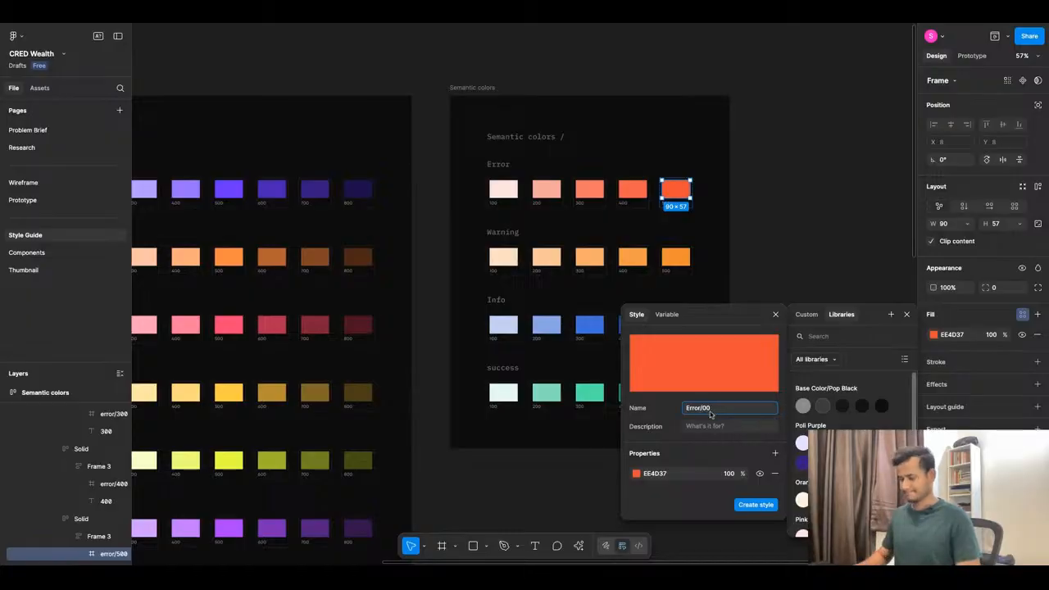
{"action": "left_click", "coordinate": [746, 504]}
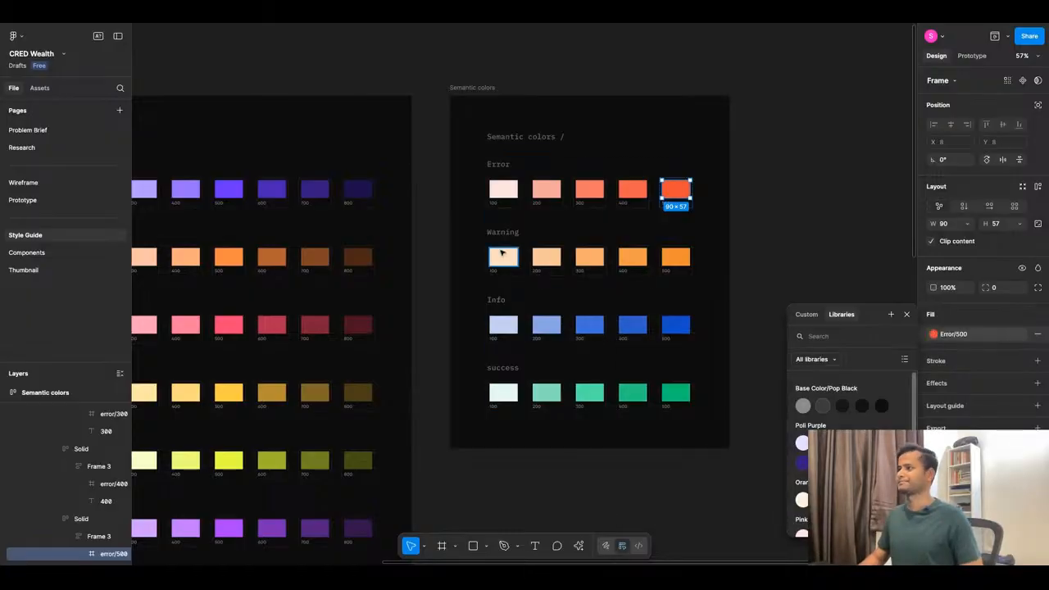
{"action": "left_click", "coordinate": [503, 258]}
Save the Warning 100 swatch fill as the color style Warning/100.
{"action": "left_click", "coordinate": [1023, 315]}
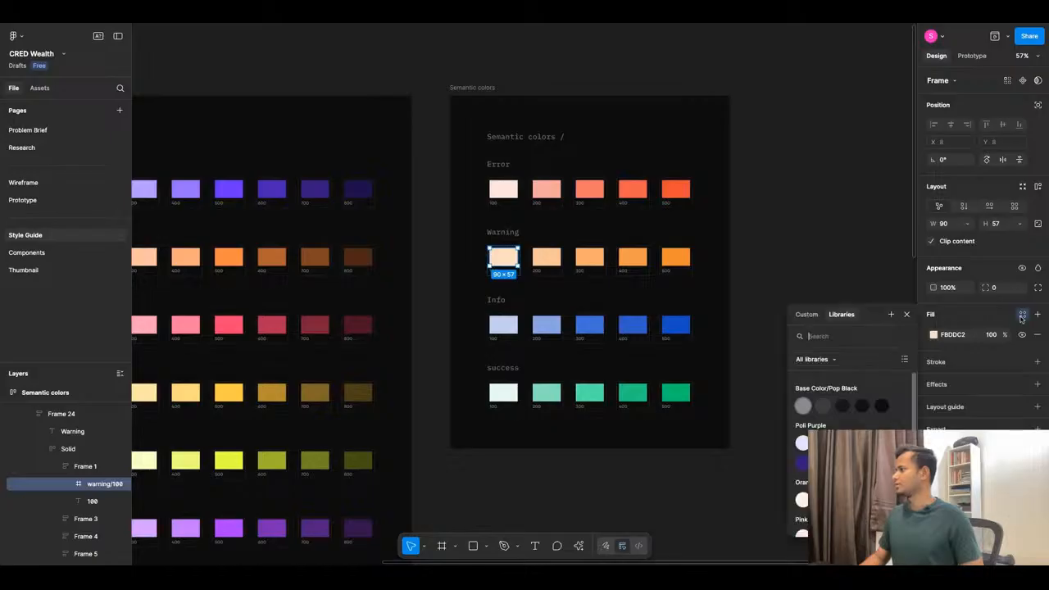
{"action": "left_click", "coordinate": [891, 315]}
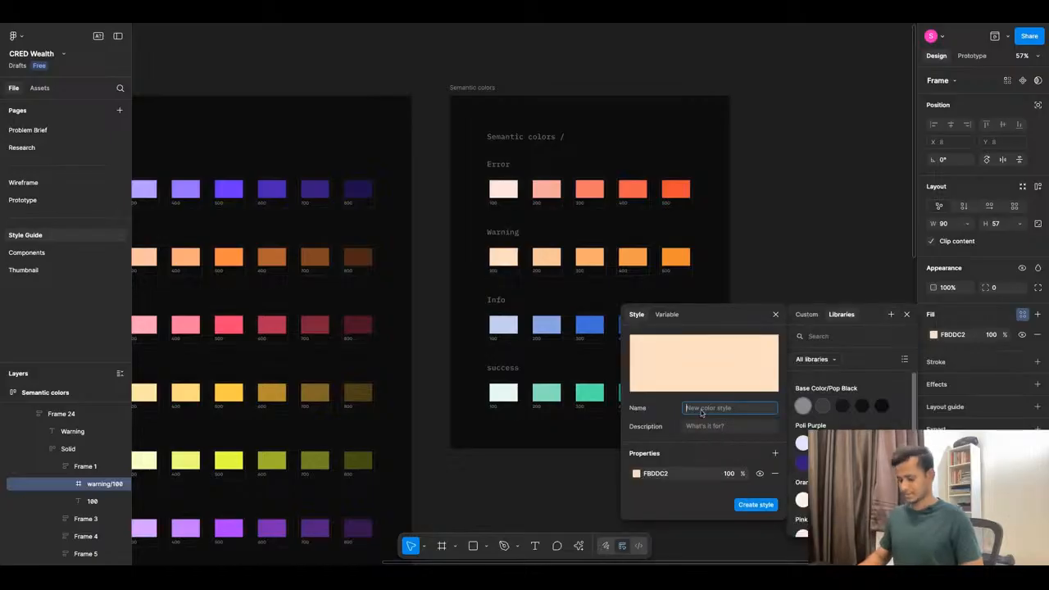
{"action": "type", "text": "Warning/100"}
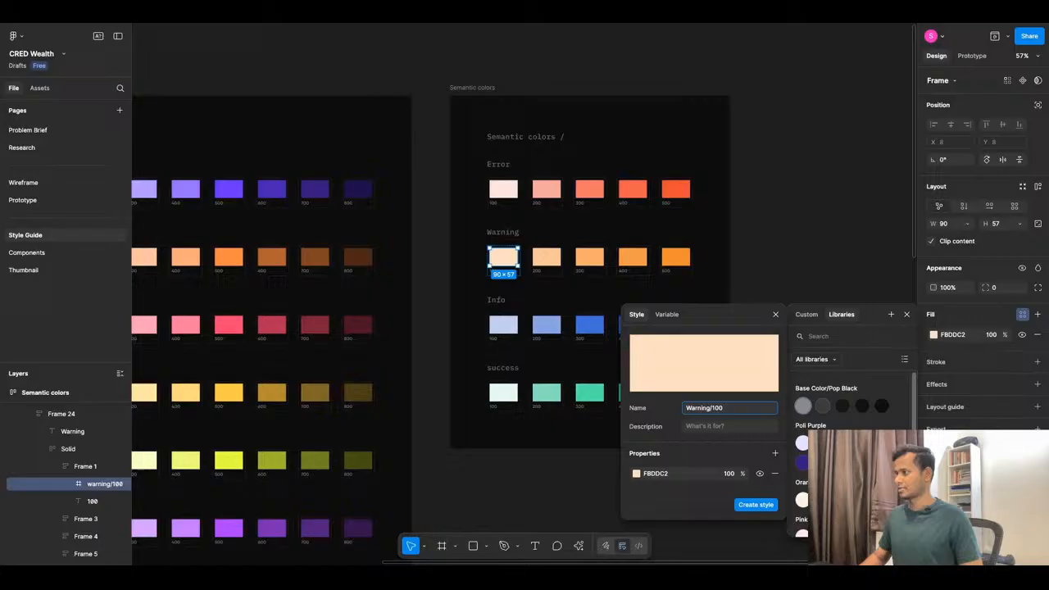
{"action": "key", "text": "ctrl+a"}
{"action": "key", "text": "ctrl+c"}
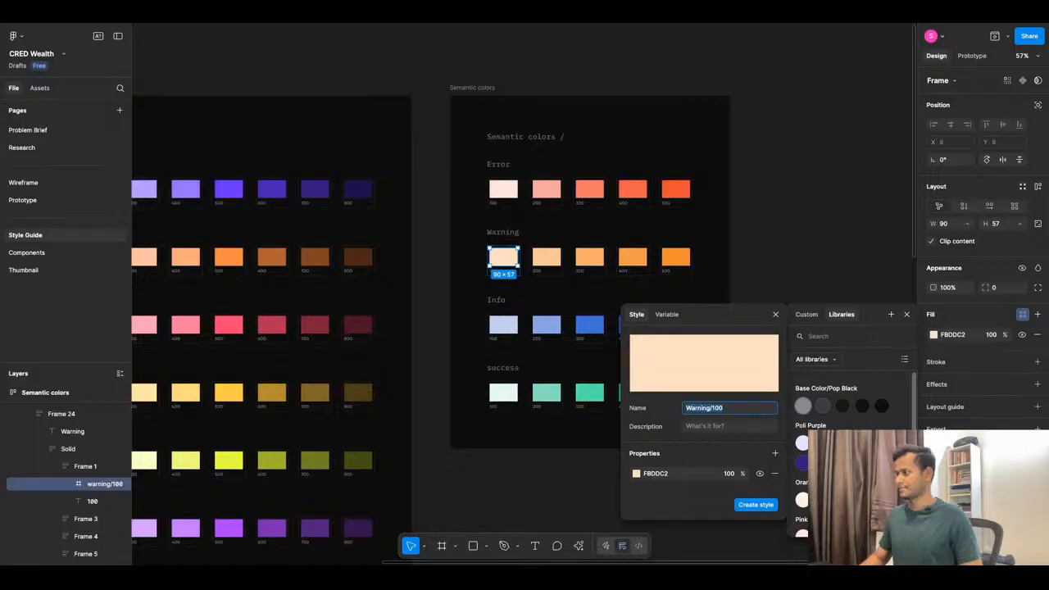
{"action": "left_click", "coordinate": [756, 504]}
Save the Warning 200 swatch fill as the color style Warning/200.
{"action": "left_click", "coordinate": [546, 257]}
{"action": "left_click", "coordinate": [546, 257], "text": "ctrl"}
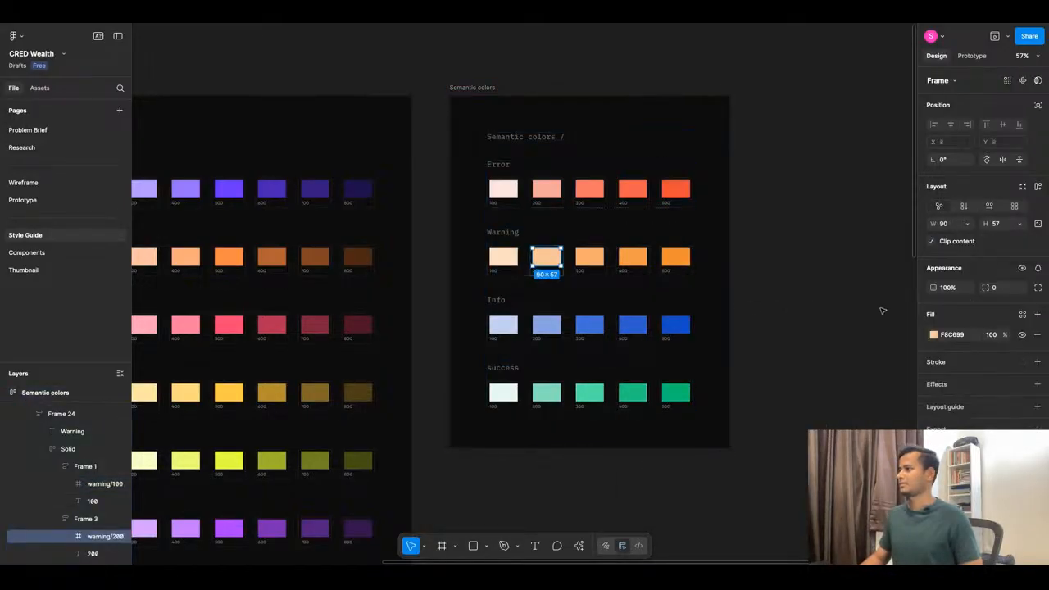
{"action": "left_click", "coordinate": [1022, 315]}
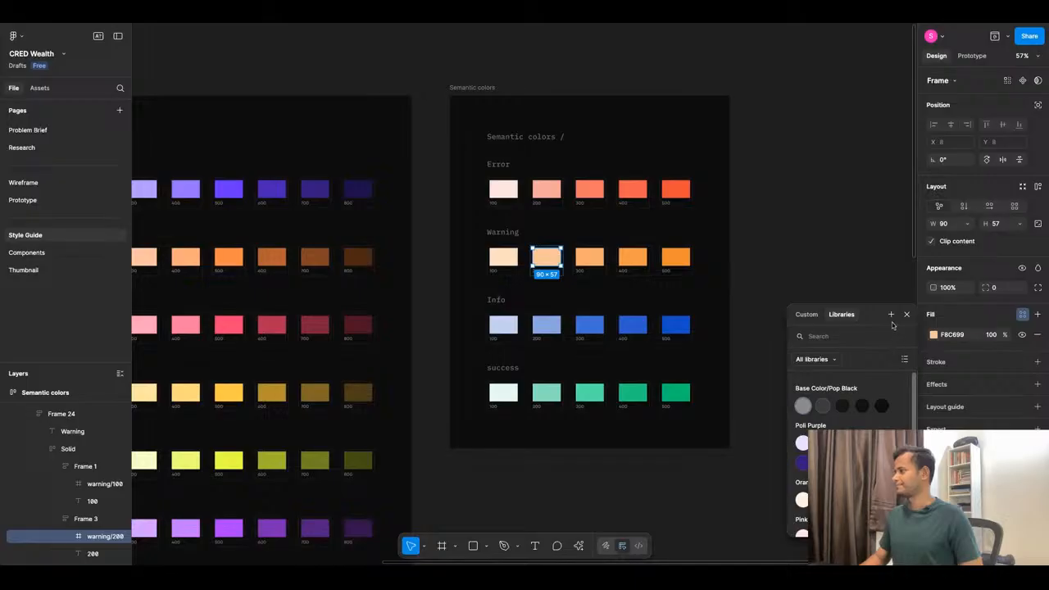
{"action": "left_click", "coordinate": [891, 315]}
{"action": "key", "text": "ctrl+v"}
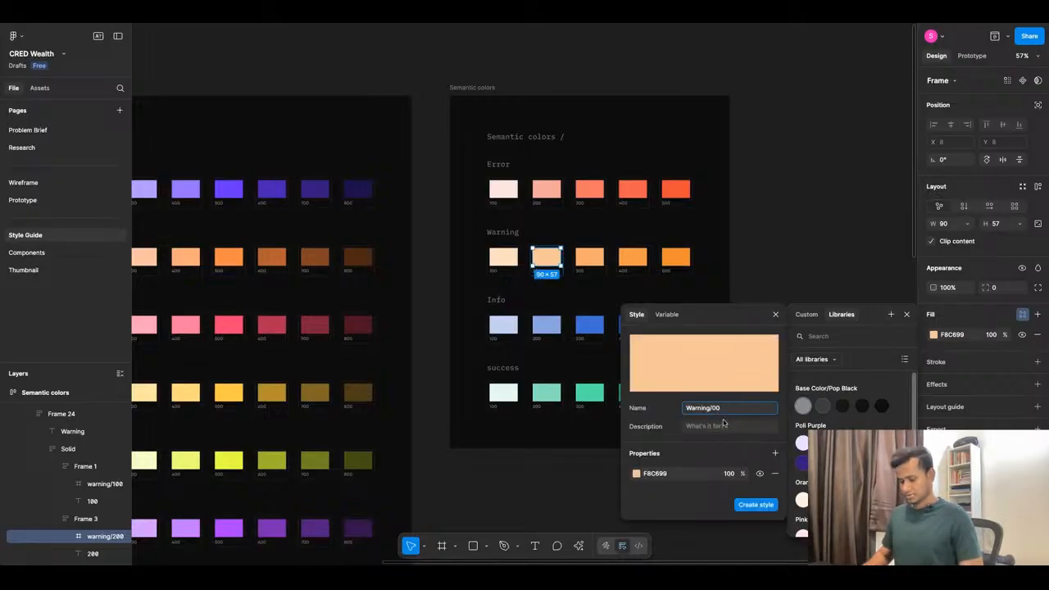
{"action": "left_click", "coordinate": [754, 505]}
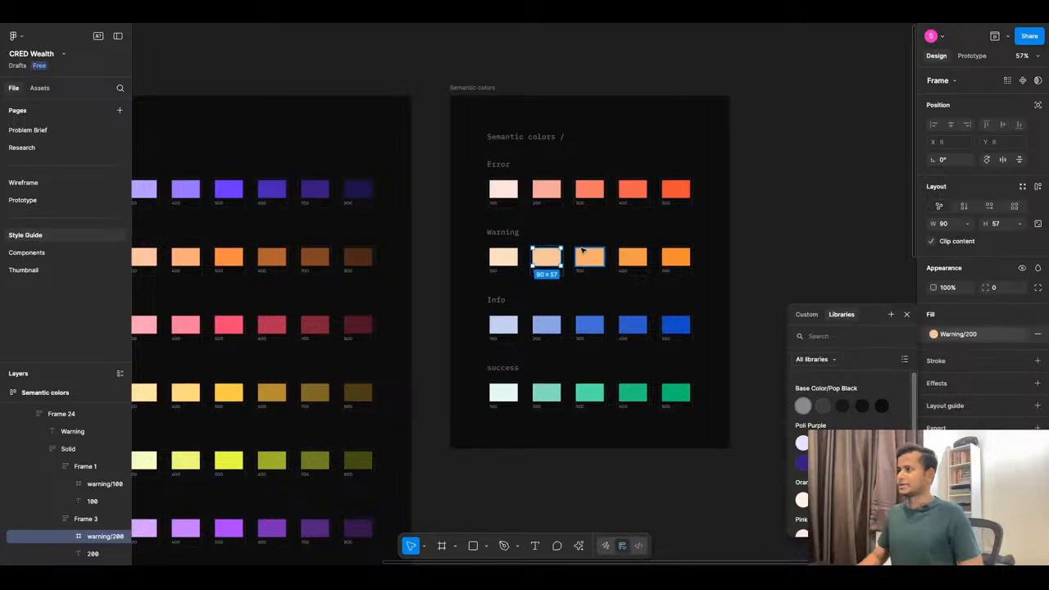
Save the Warning 300 swatch fill as the color style Warning/300.
{"action": "key", "text": "Tab"}
{"action": "left_click", "coordinate": [1022, 314]}
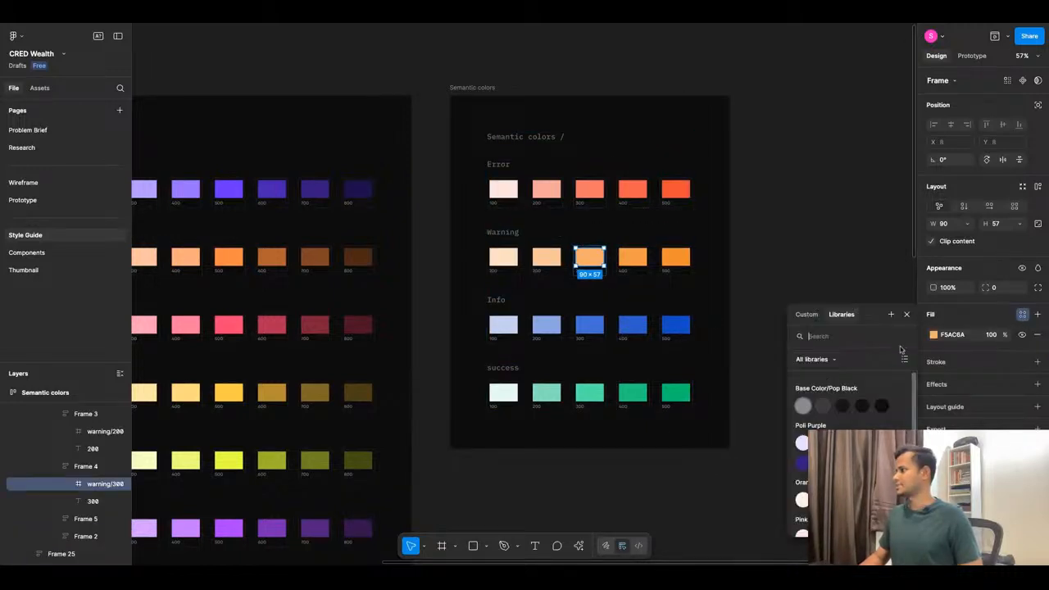
{"action": "left_click", "coordinate": [891, 315]}
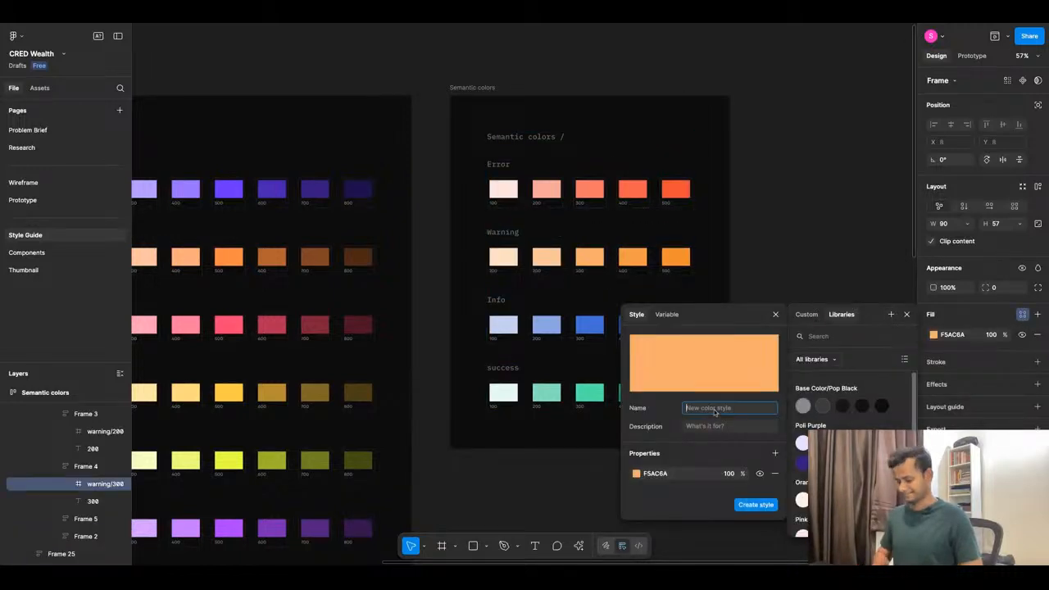
{"action": "key", "text": "ctrl+v"}
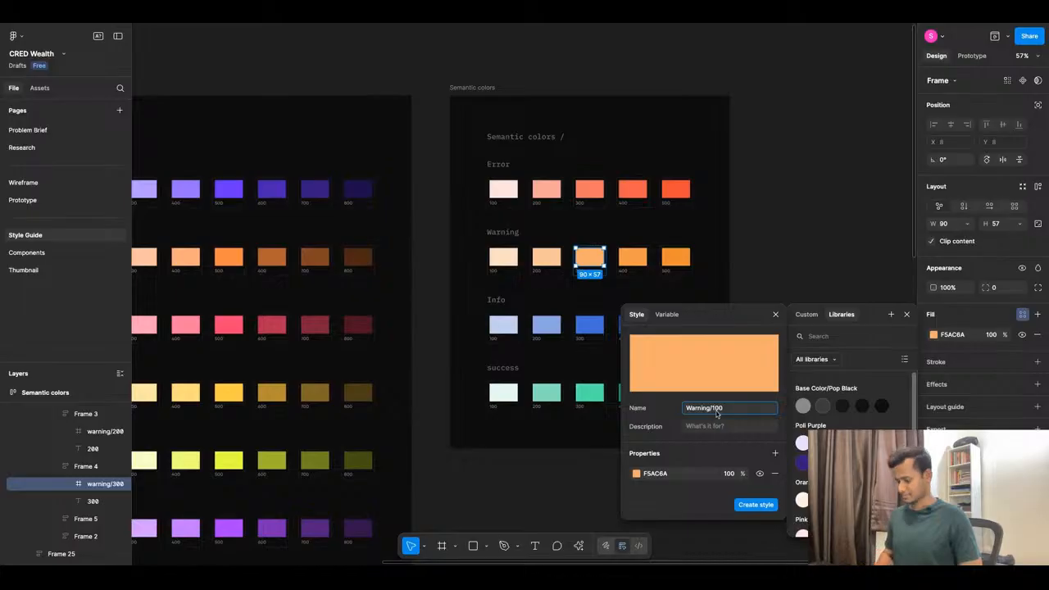
{"action": "left_click", "coordinate": [752, 504]}
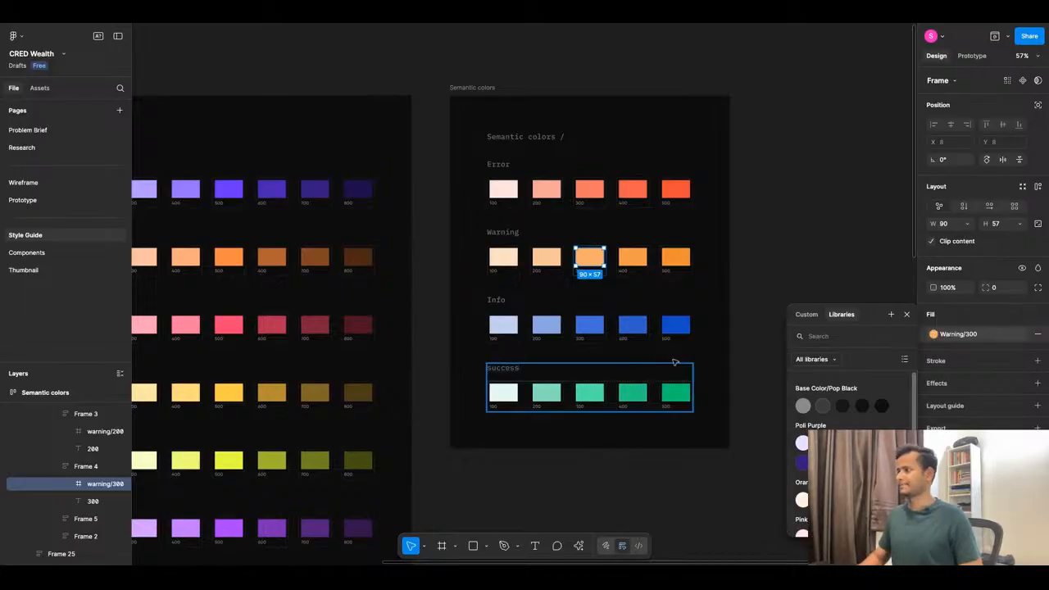
Save the Warning 400 swatch fill as the color style Warning/400.
{"action": "left_click", "coordinate": [632, 257]}
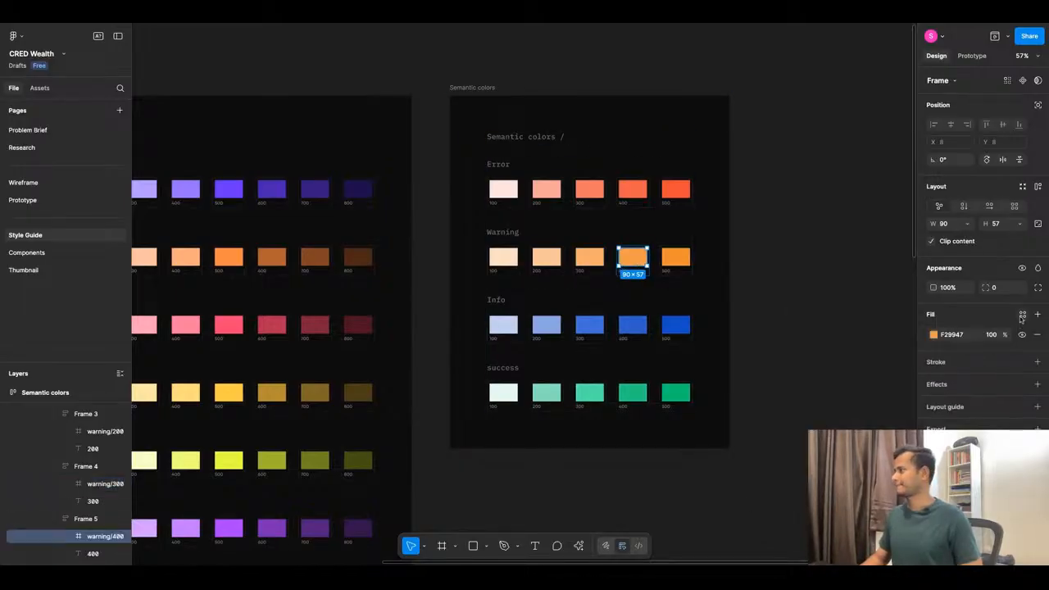
{"action": "left_click", "coordinate": [1022, 315]}
{"action": "left_click", "coordinate": [891, 314]}
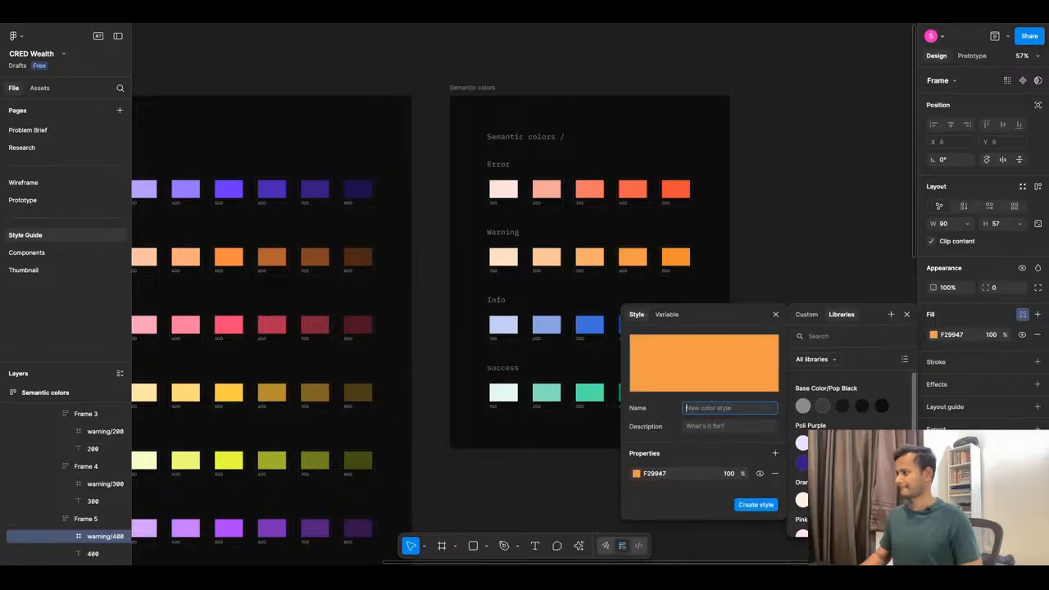
{"action": "type", "text": "Warning/100"}
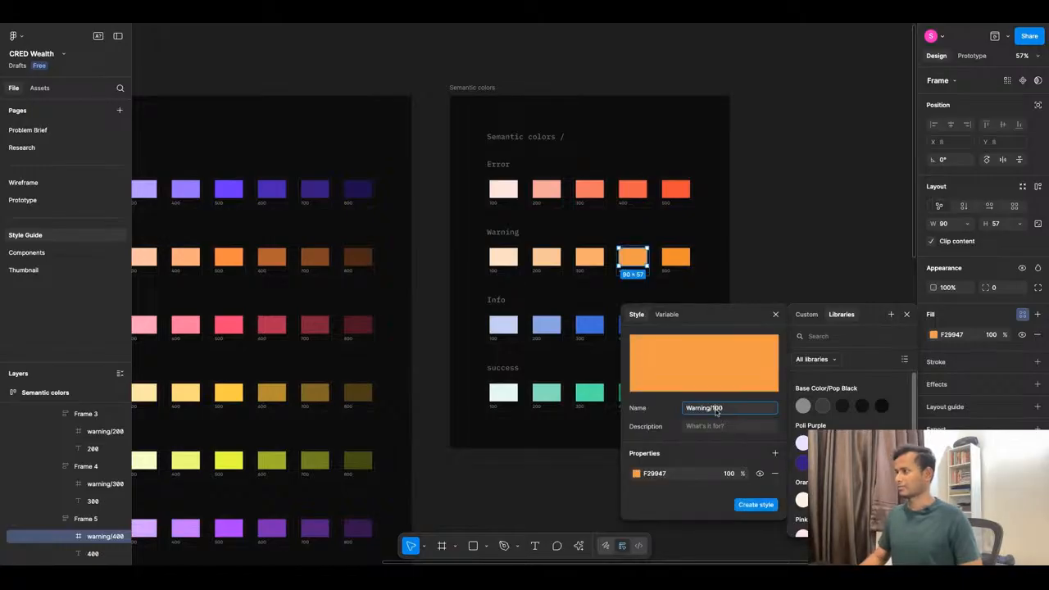
{"action": "type", "text": "4"}
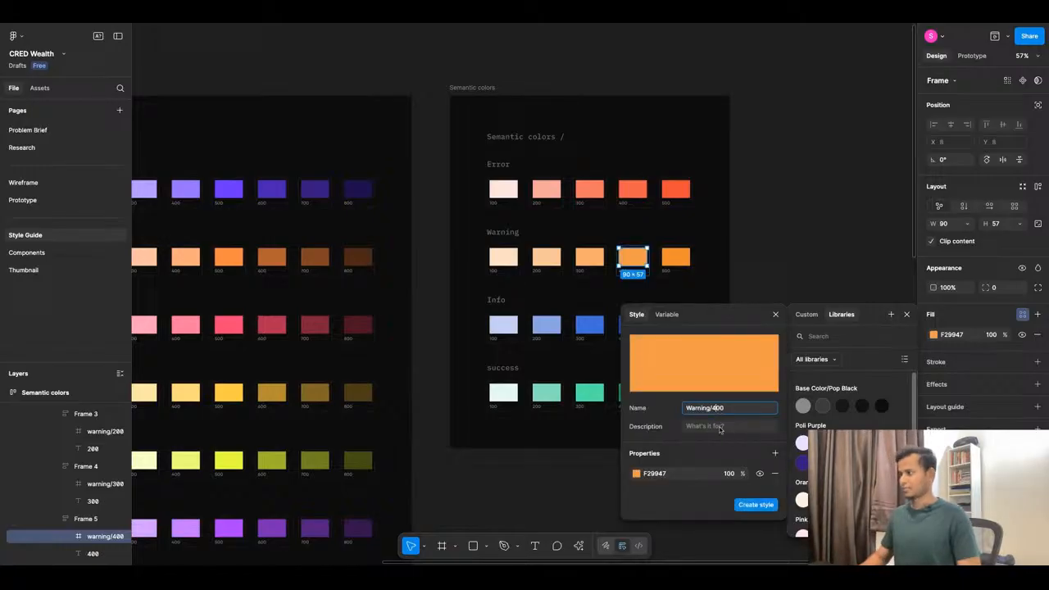
{"action": "left_click", "coordinate": [751, 504]}
Save the Warning 500 swatch fill as the color style Warning/500.
{"action": "key", "text": "Tab"}
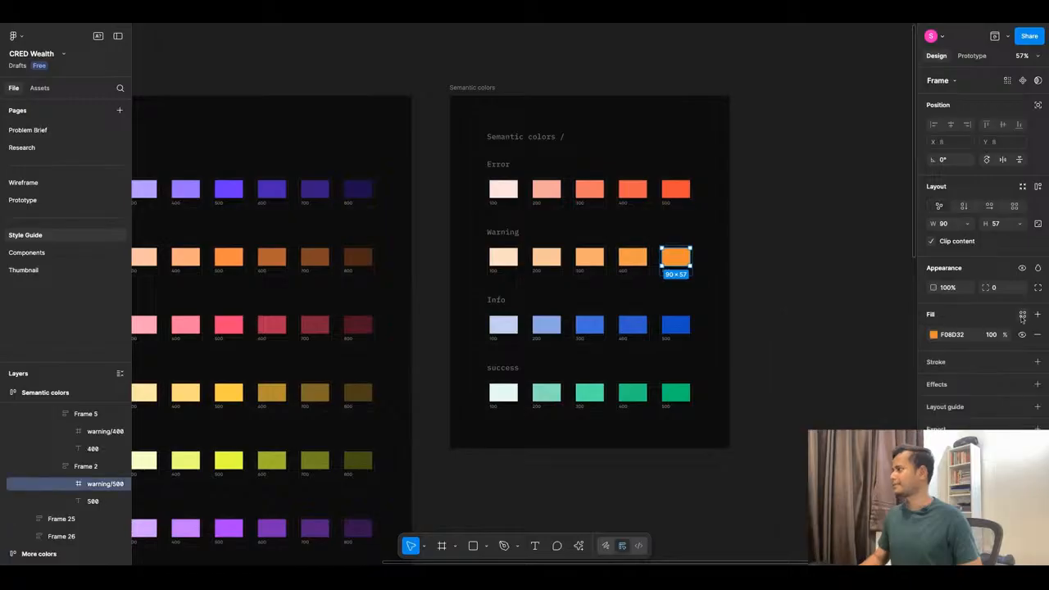
{"action": "left_click", "coordinate": [1022, 316]}
{"action": "left_click", "coordinate": [890, 314]}
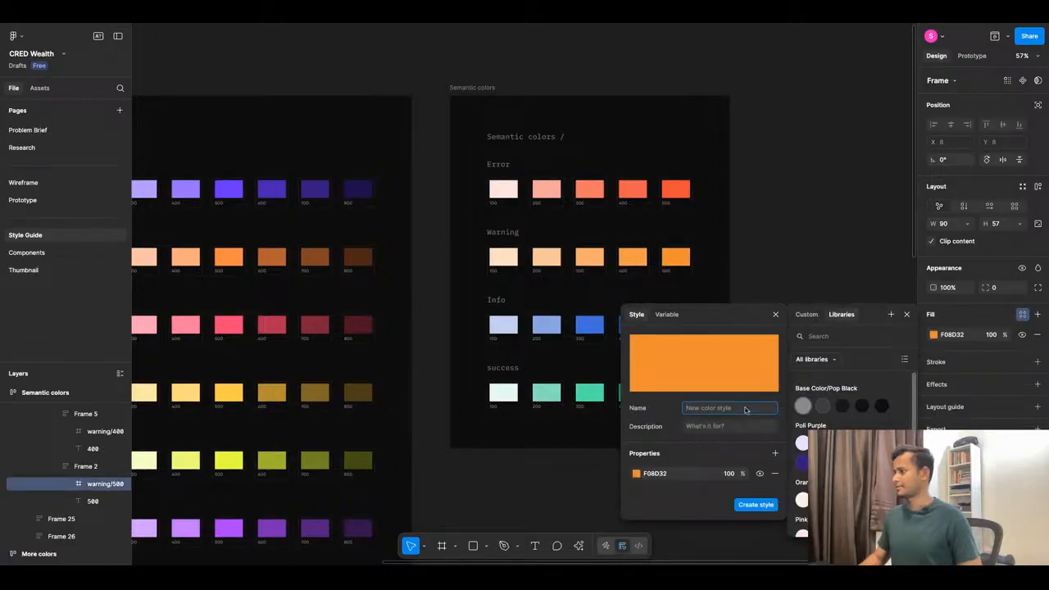
{"action": "key", "text": "ctrl+v"}
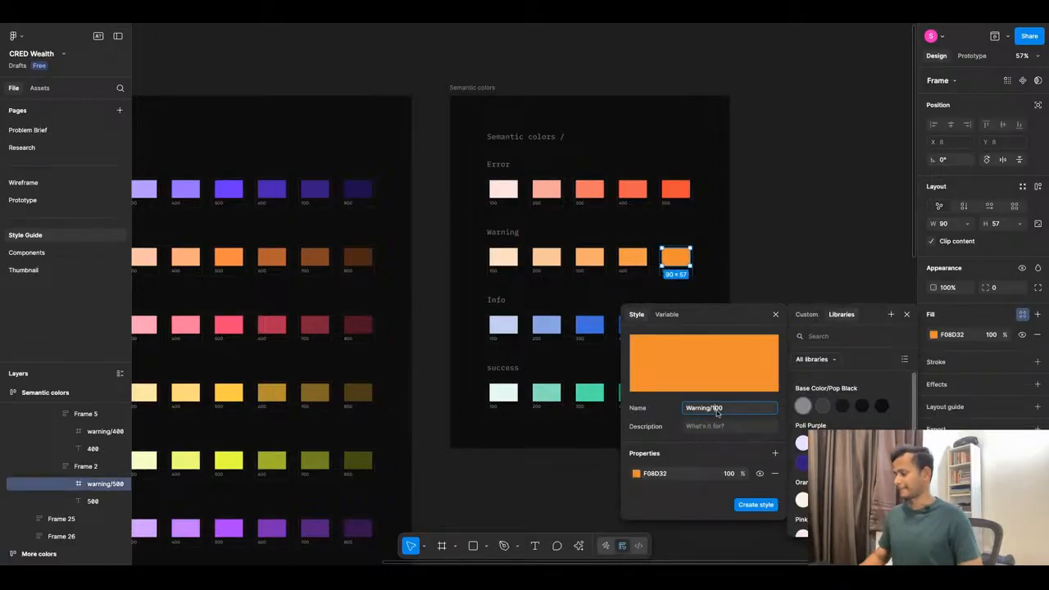
{"action": "type", "text": "5"}
{"action": "left_click", "coordinate": [751, 504]}
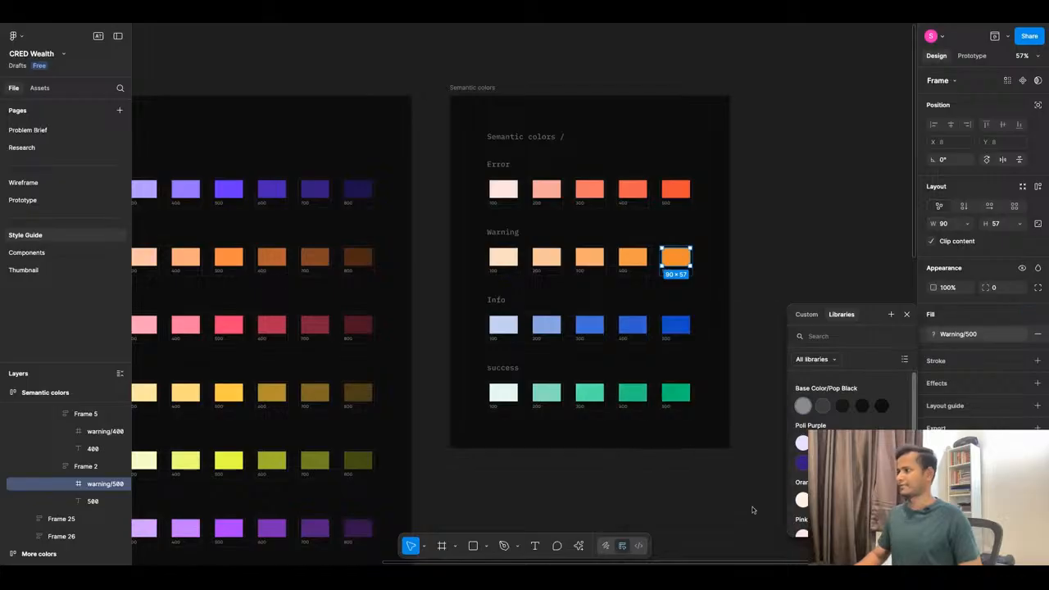
{"action": "left_click", "coordinate": [506, 326]}
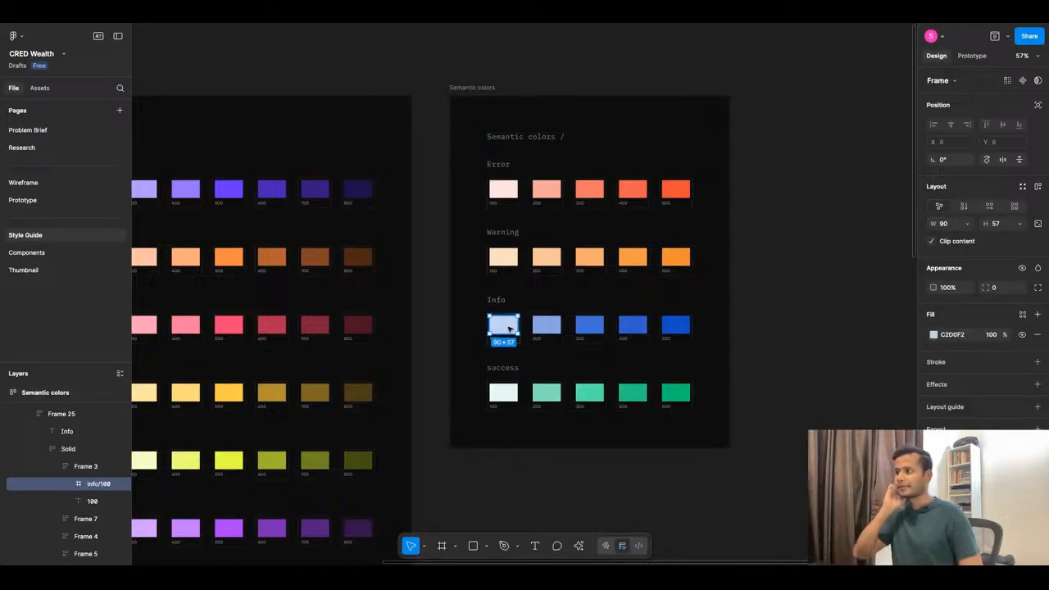
Save the Info 100 swatch fill as the colour style Info/100.
{"action": "left_click", "coordinate": [1021, 314]}
{"action": "left_click", "coordinate": [891, 314]}
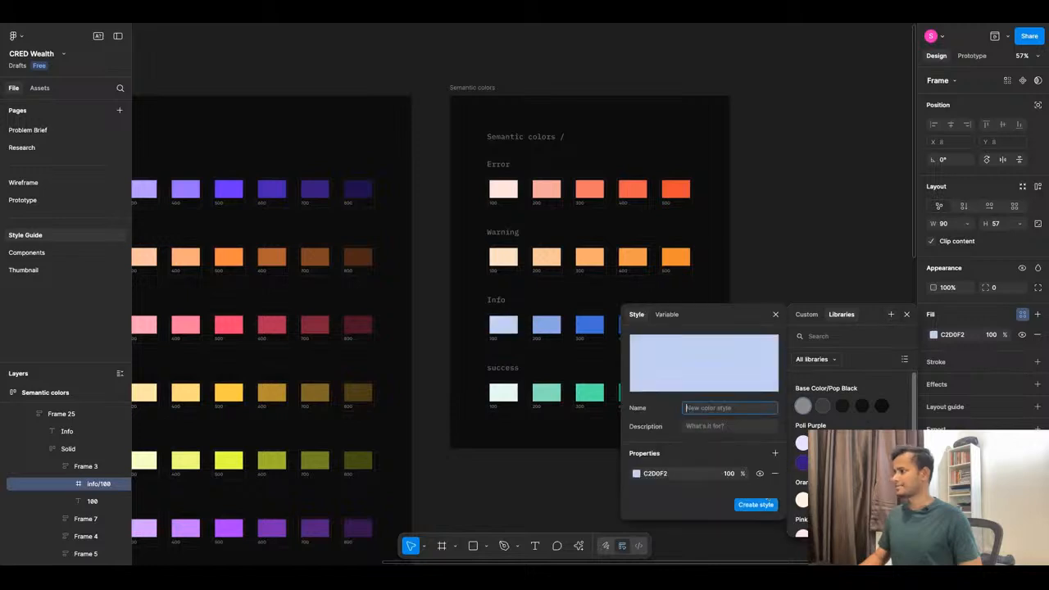
{"action": "type", "text": "i"}
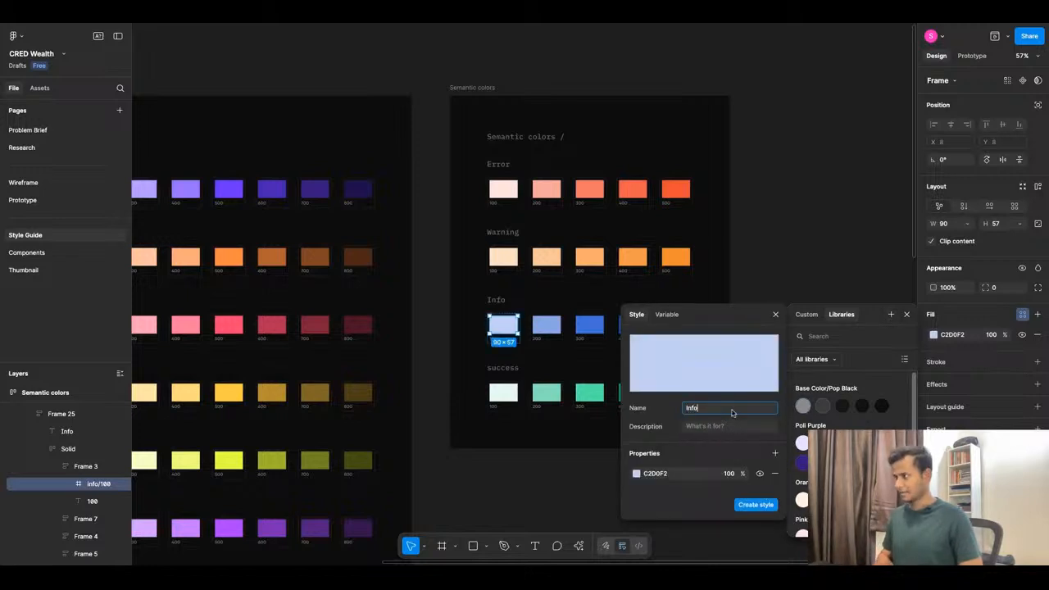
{"action": "type", "text": "nfo"}
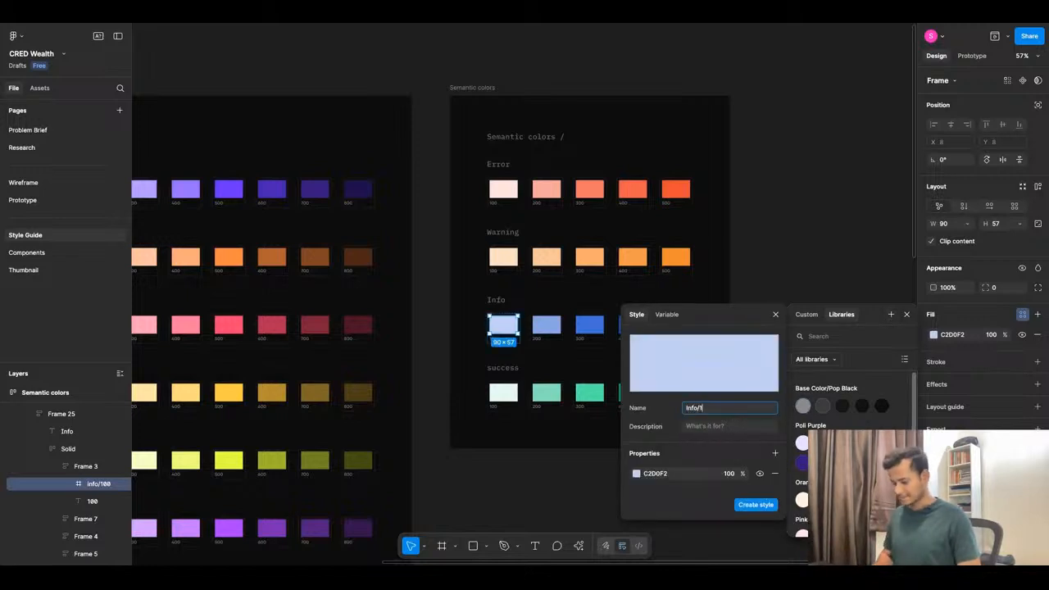
{"action": "type", "text": "/100"}
{"action": "key", "text": "ctrl+a"}
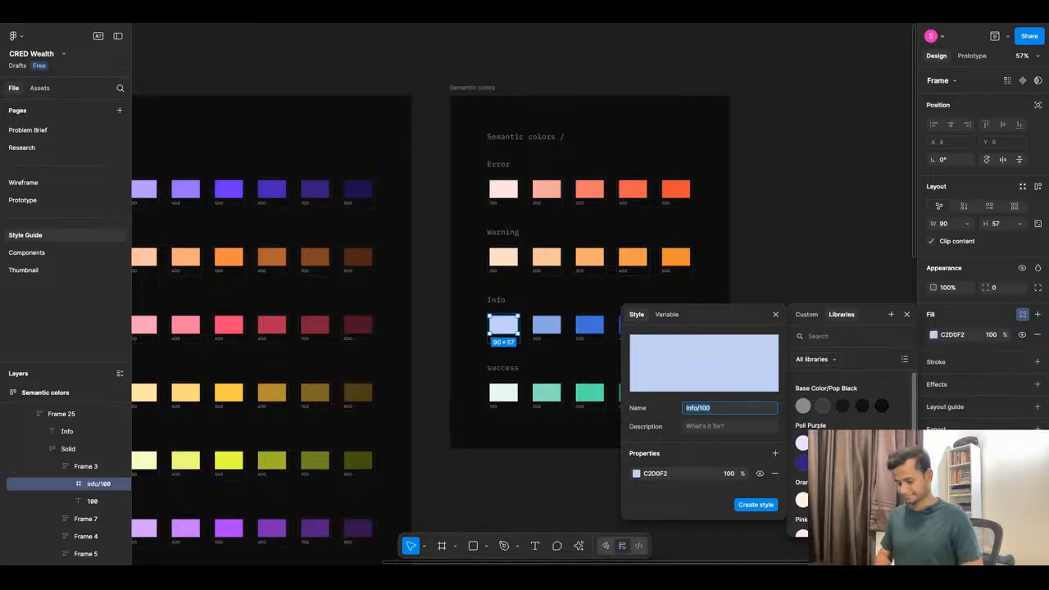
{"action": "left_click", "coordinate": [754, 504]}
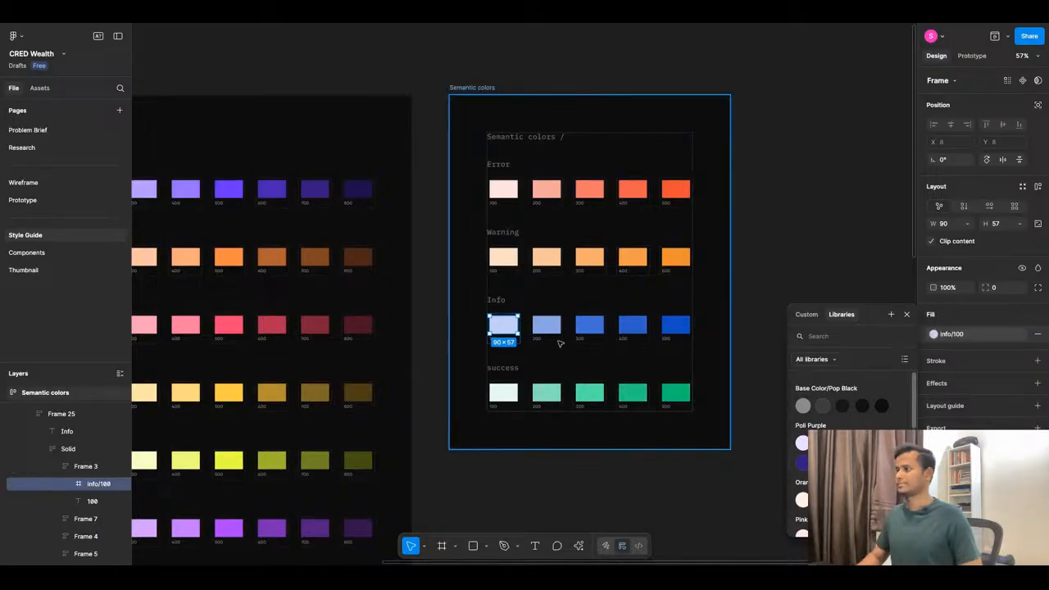
Save the Info 200 swatch fill (89A5E3) as the colour style Info/200.
{"action": "left_click", "coordinate": [547, 325]}
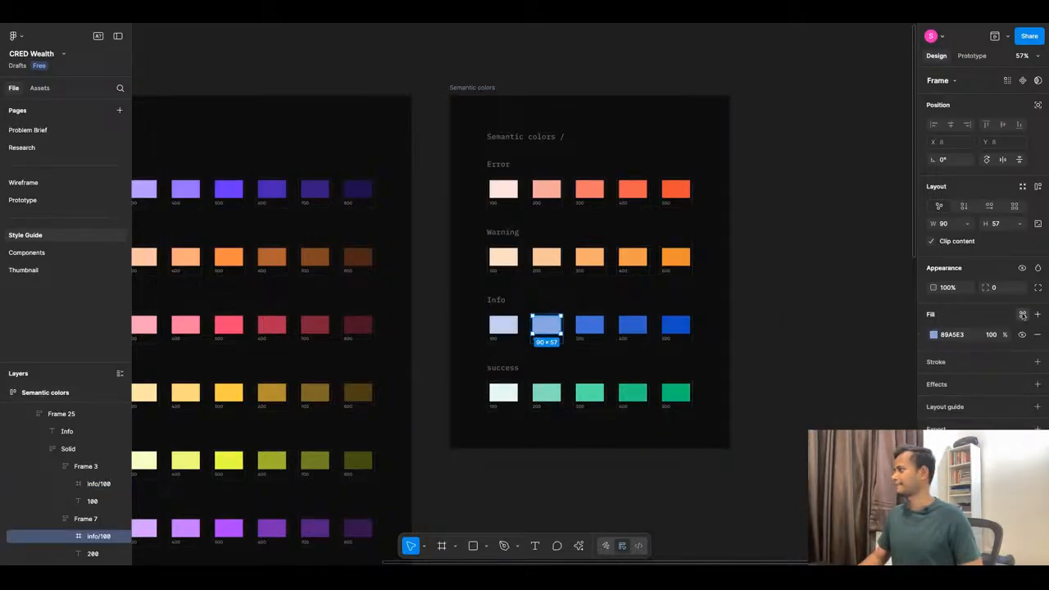
{"action": "left_click", "coordinate": [1023, 315]}
{"action": "left_click", "coordinate": [890, 314]}
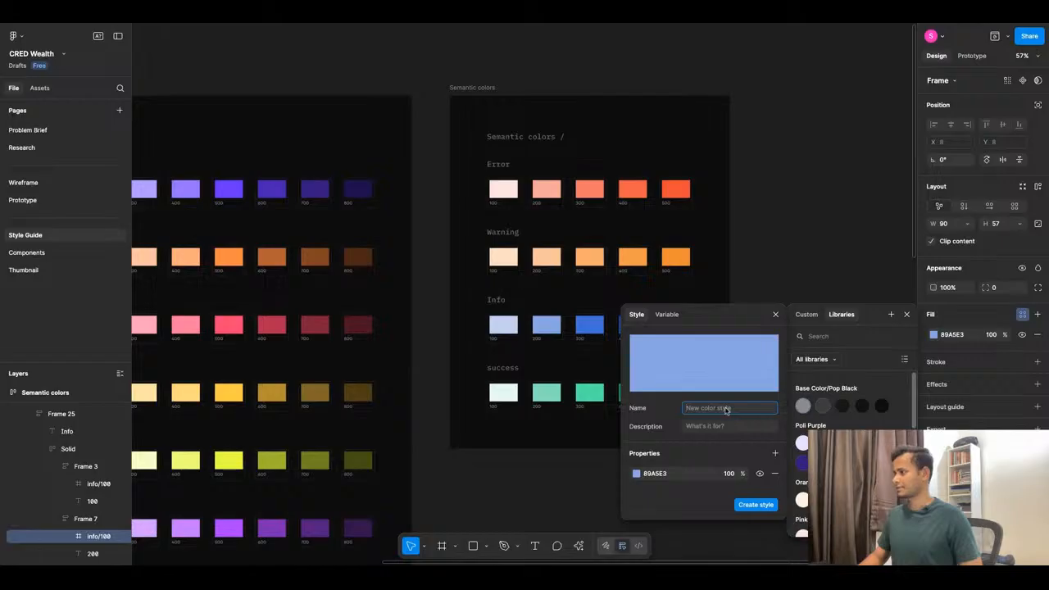
{"action": "type", "text": "Info/100"}
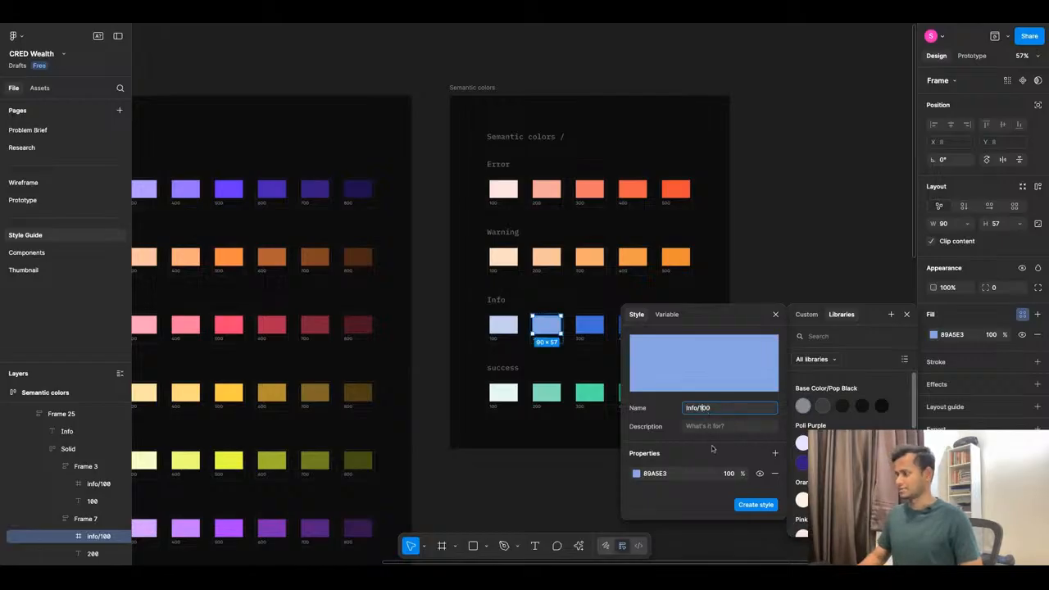
{"action": "left_click", "coordinate": [756, 506]}
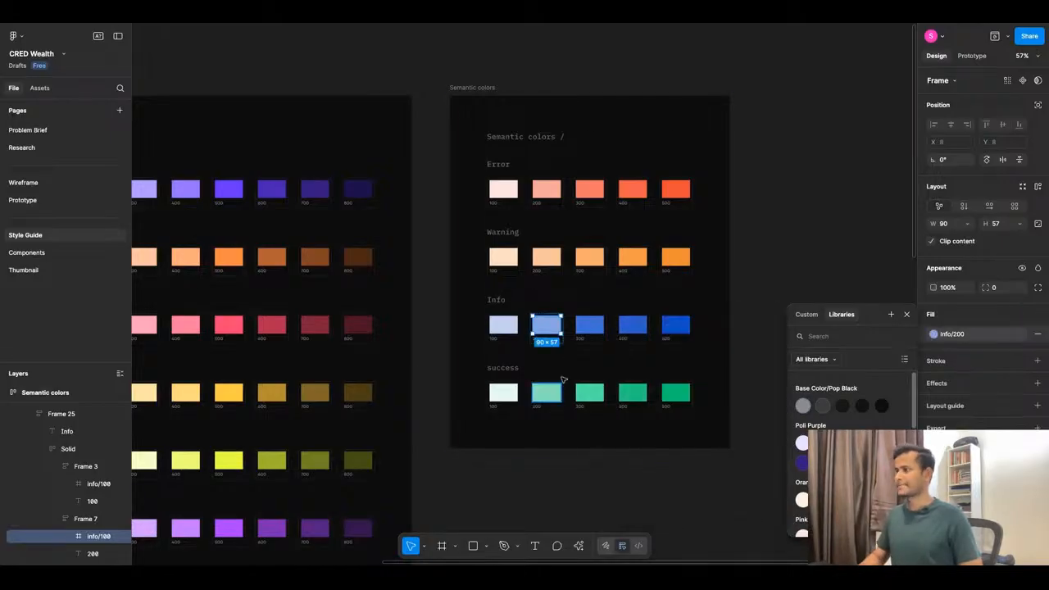
Save the Info 300 swatch fill (3F6FD9) as the colour style Info/300.
{"action": "left_click", "coordinate": [596, 330], "text": "super"}
{"action": "left_click", "coordinate": [1022, 315]}
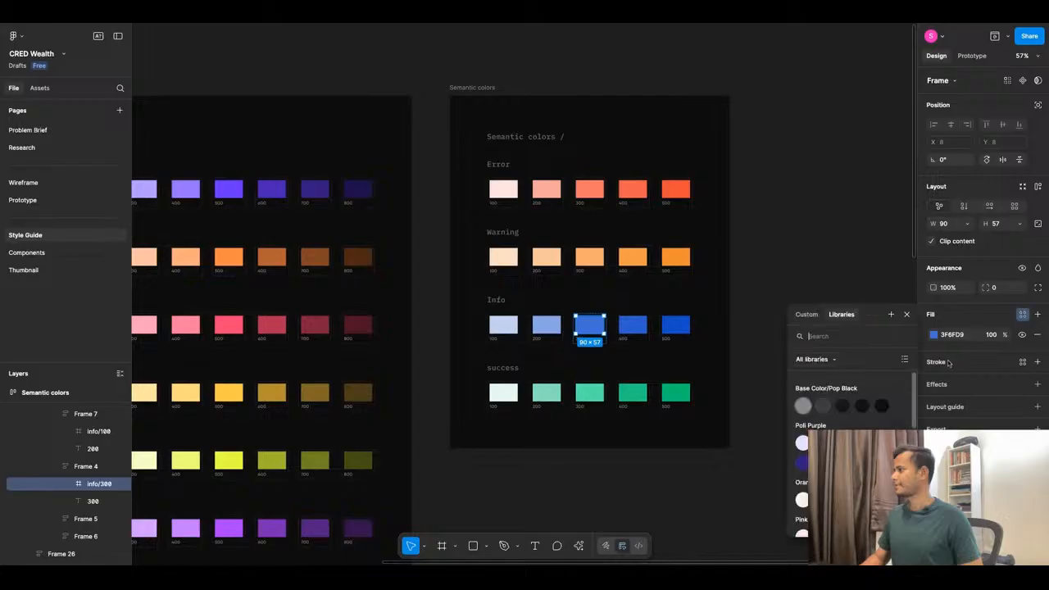
{"action": "left_click", "coordinate": [891, 315]}
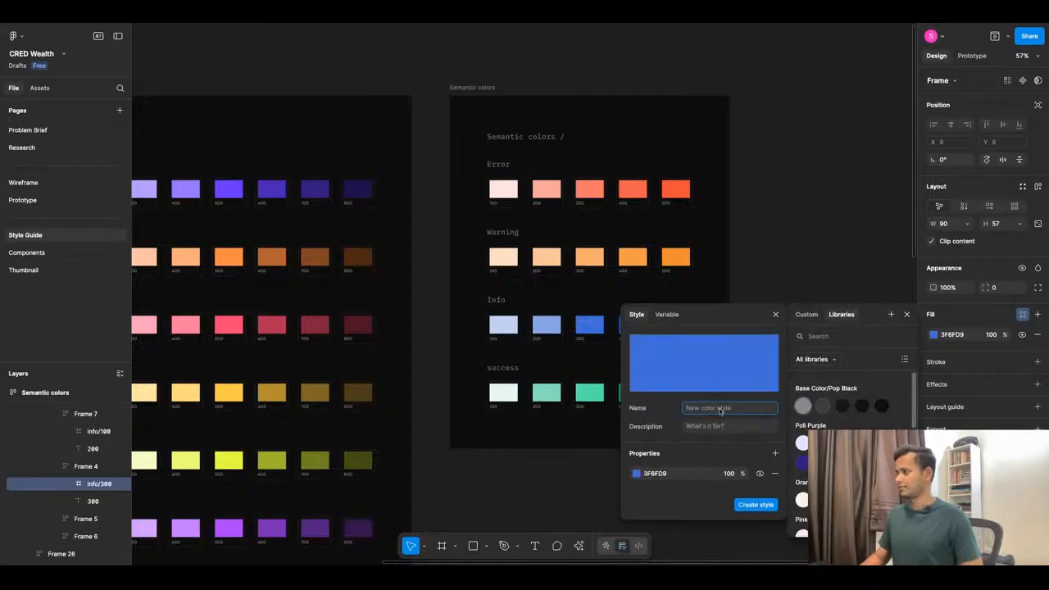
{"action": "type", "text": "Info/100"}
{"action": "key", "text": "BackSpace"}
{"action": "key", "text": "BackSpace"}
{"action": "key", "text": "BackSpace"}
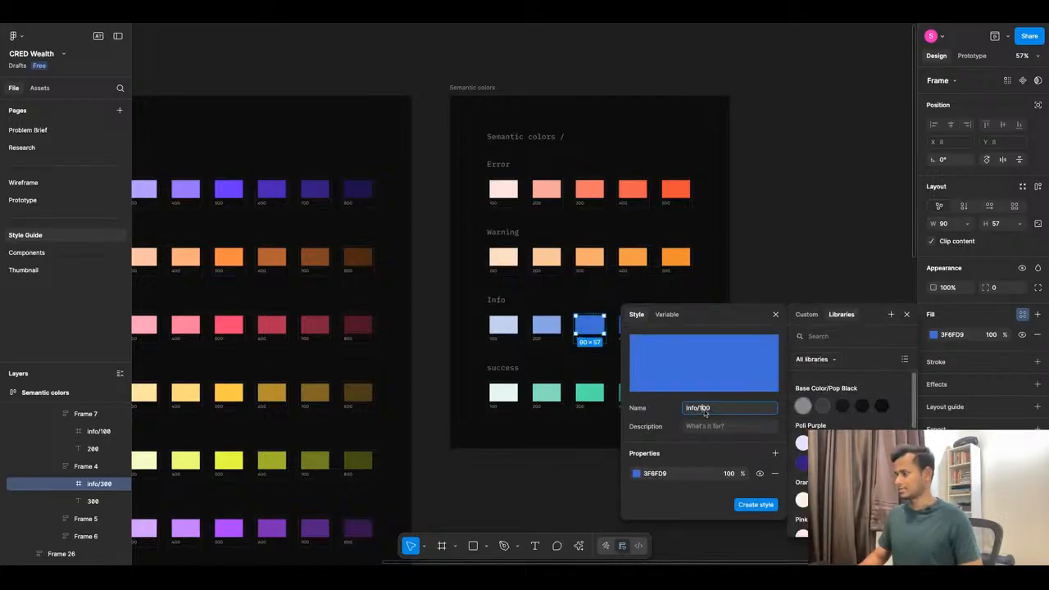
{"action": "type", "text": "300"}
{"action": "left_click", "coordinate": [752, 505]}
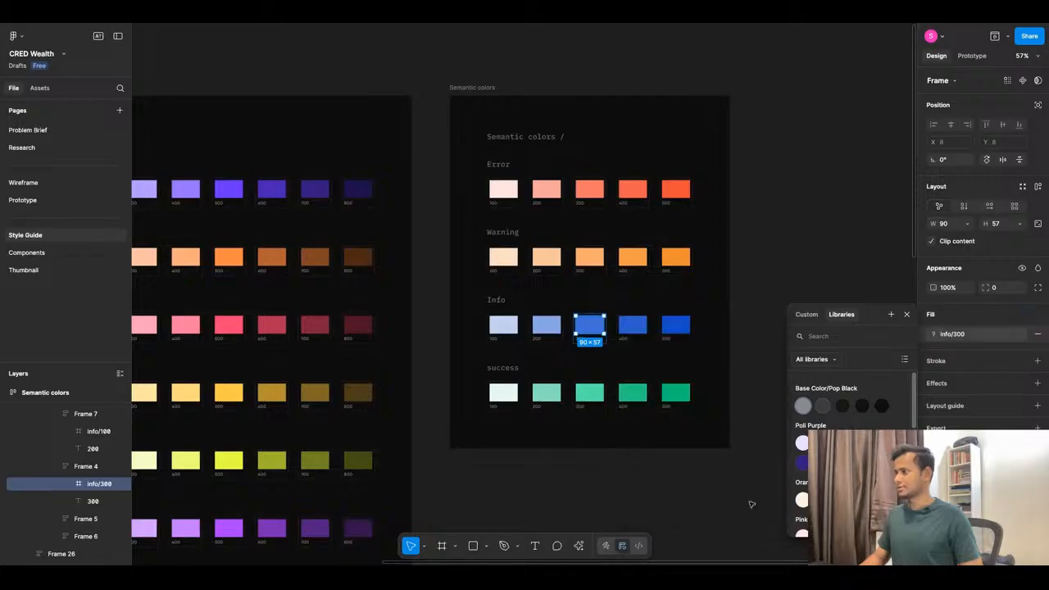
Save the Info 400 swatch fill (2C5ECD) as the colour style Info/400.
{"action": "left_click", "coordinate": [633, 325]}
{"action": "left_click", "coordinate": [1021, 314]}
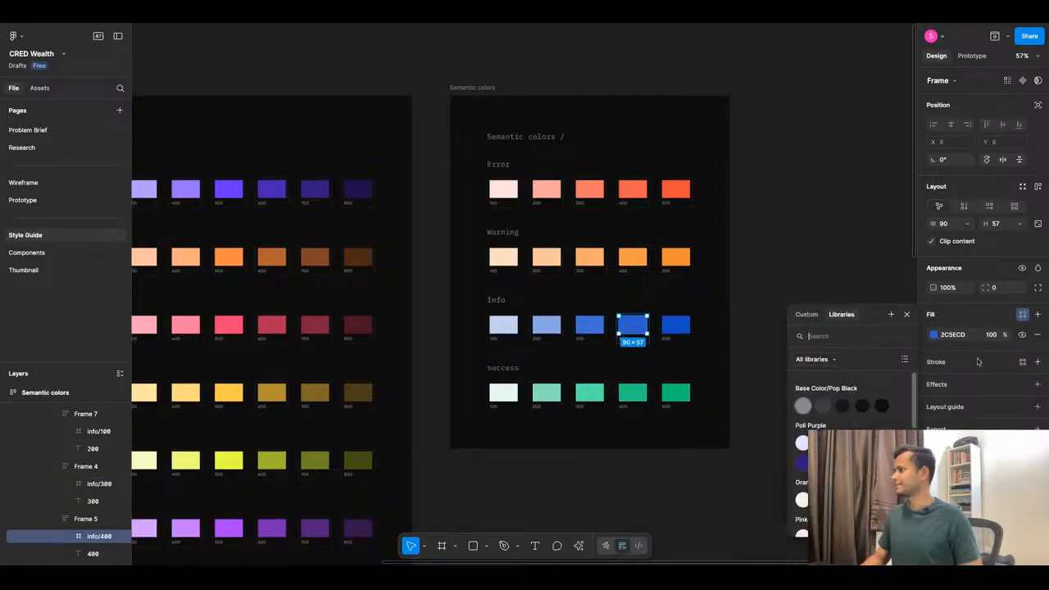
{"action": "left_click", "coordinate": [891, 313]}
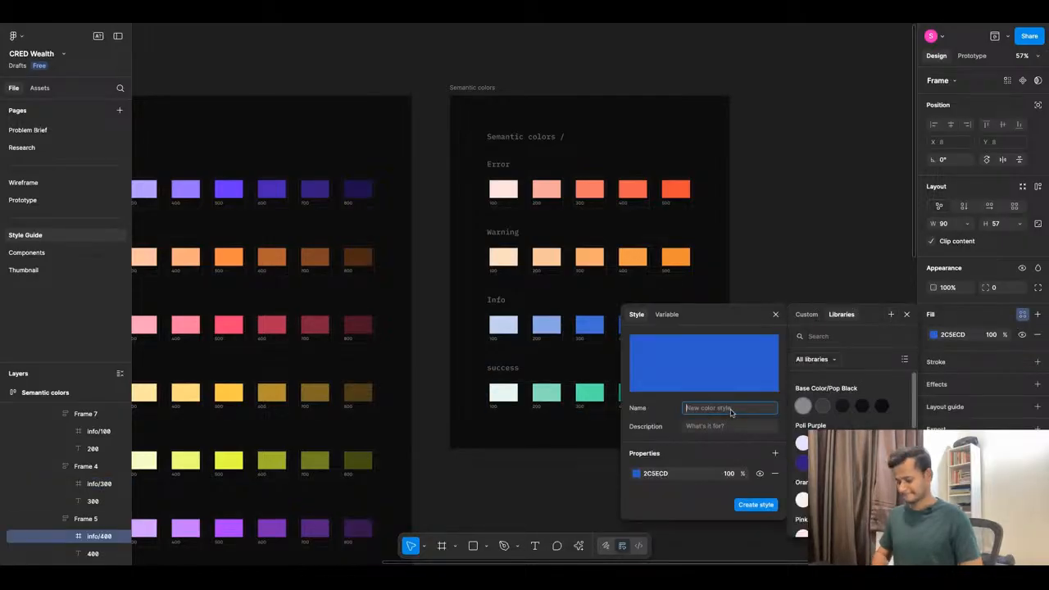
{"action": "type", "text": "Info/100"}
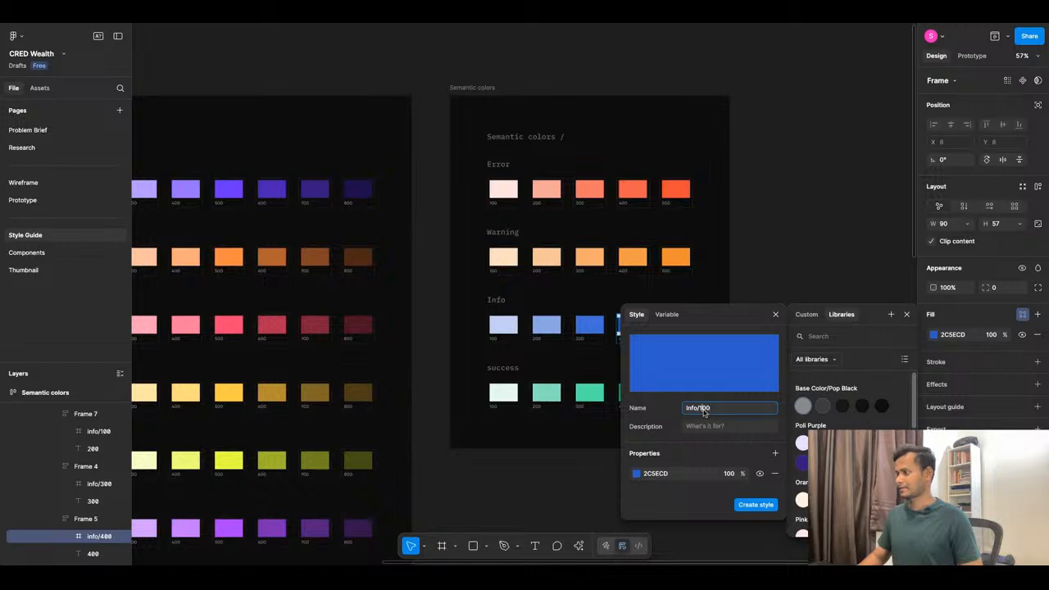
{"action": "key", "text": "BackSpace"}
{"action": "key", "text": "BackSpace"}
{"action": "key", "text": "BackSpace"}
{"action": "type", "text": "400"}
{"action": "left_click", "coordinate": [757, 502]}
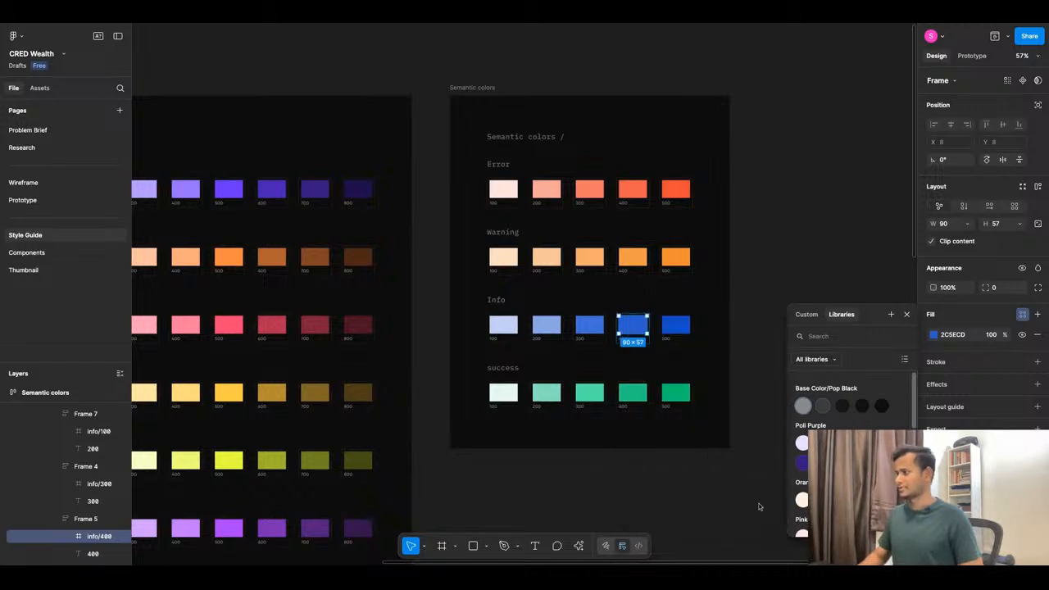
Save the Info 500 swatch fill (144CC7) as the colour style Info/500.
{"action": "left_click", "coordinate": [675, 325]}
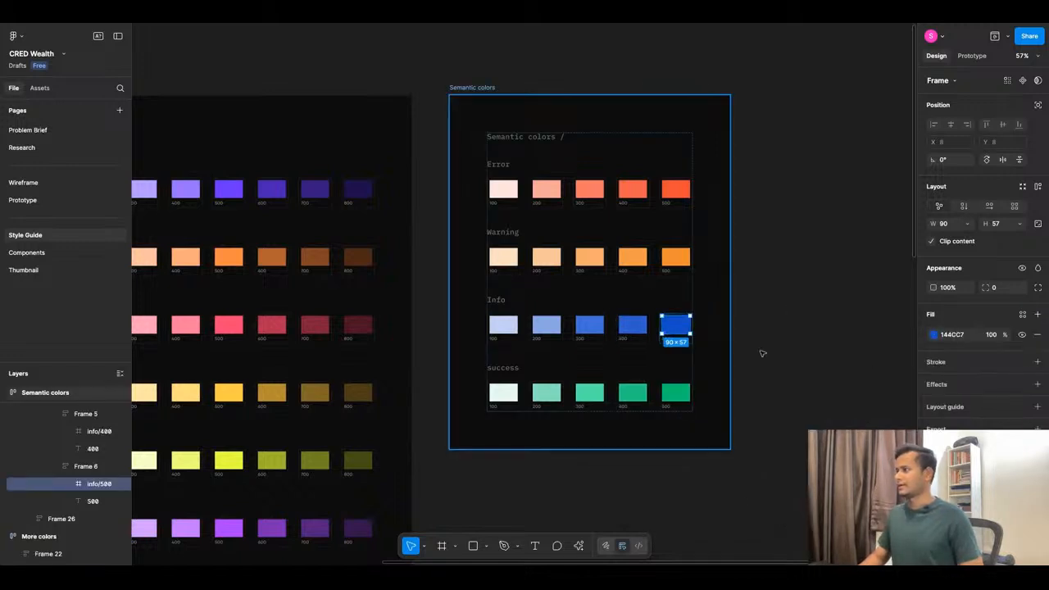
{"action": "left_click", "coordinate": [1022, 314]}
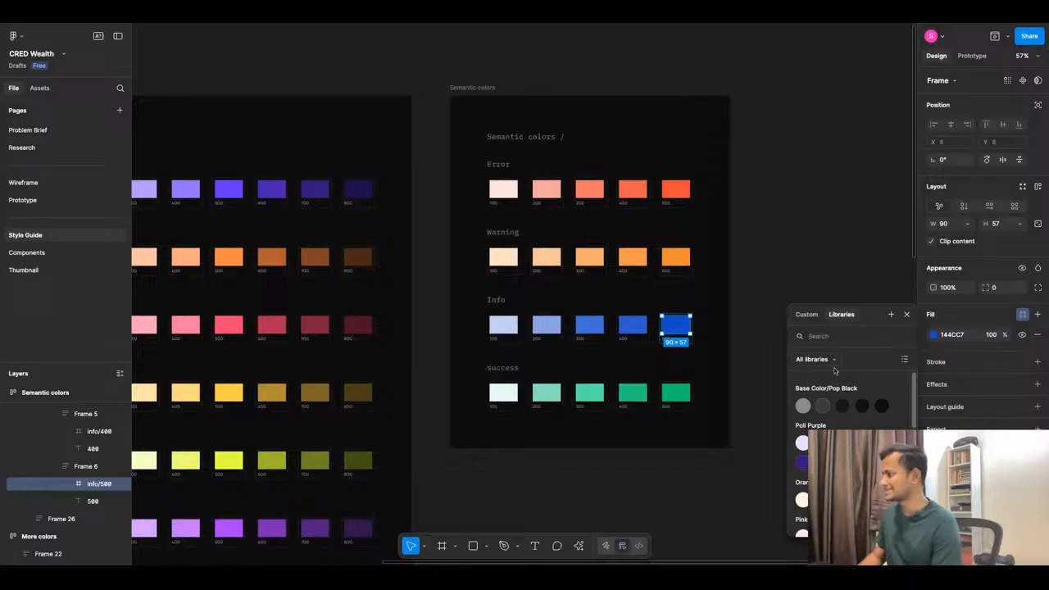
{"action": "left_click", "coordinate": [891, 315]}
{"action": "type", "text": "Info/100"}
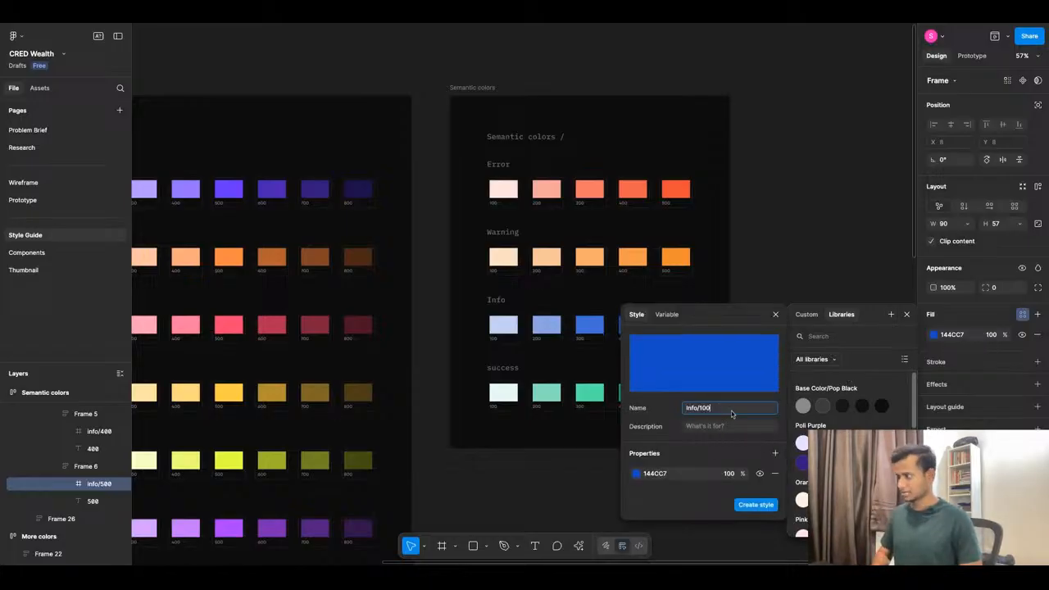
{"action": "scroll", "coordinate": [522, 367], "scroll_direction": "down", "scroll_amount": 1}
{"action": "scroll", "coordinate": [522, 367], "scroll_direction": "down", "scroll_amount": 2}
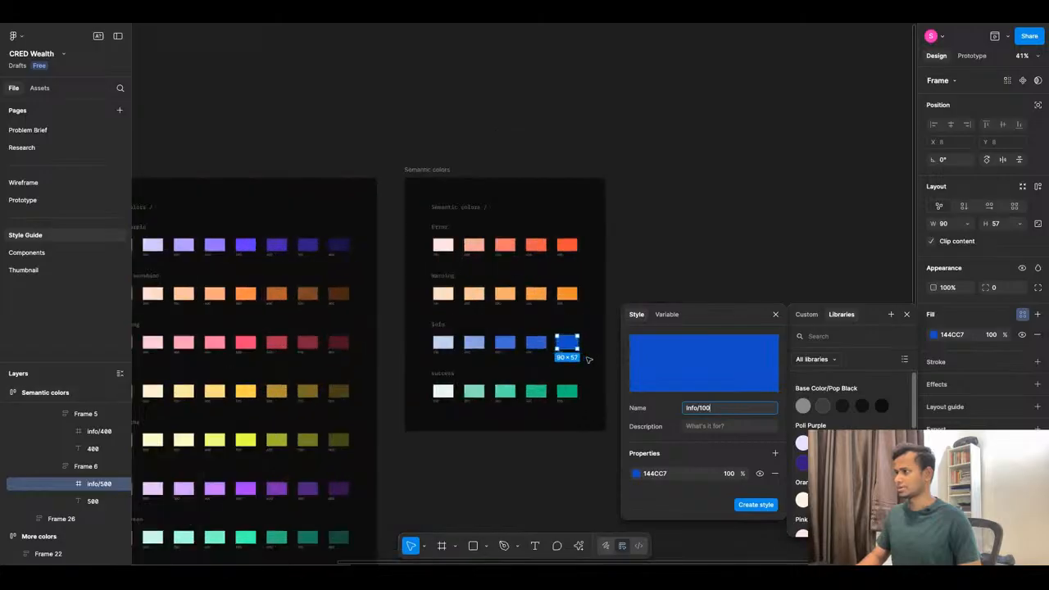
{"action": "left_click", "coordinate": [702, 409]}
{"action": "key", "text": "BackSpace"}
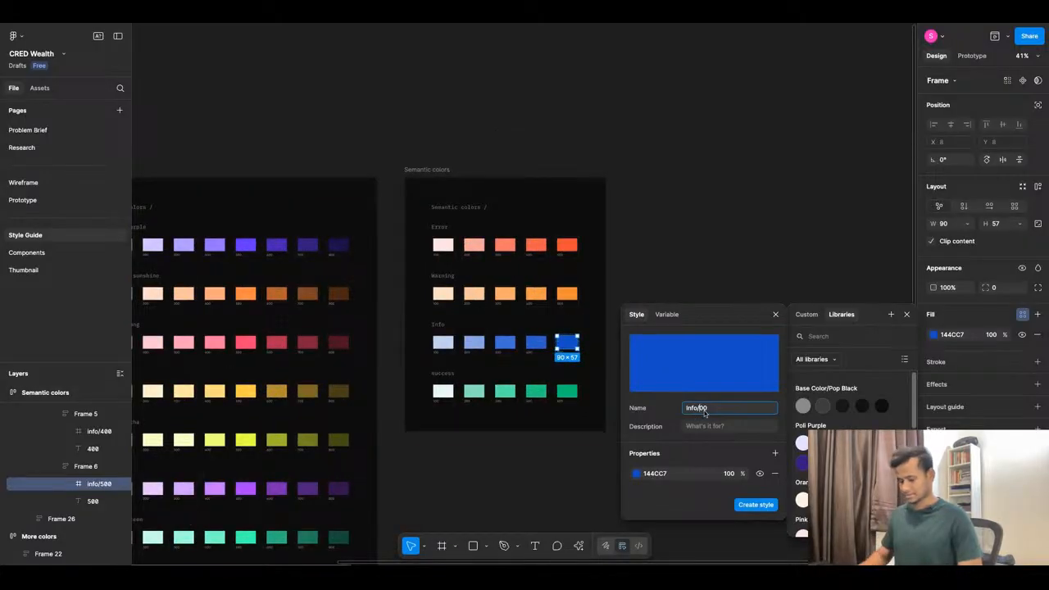
{"action": "type", "text": "5"}
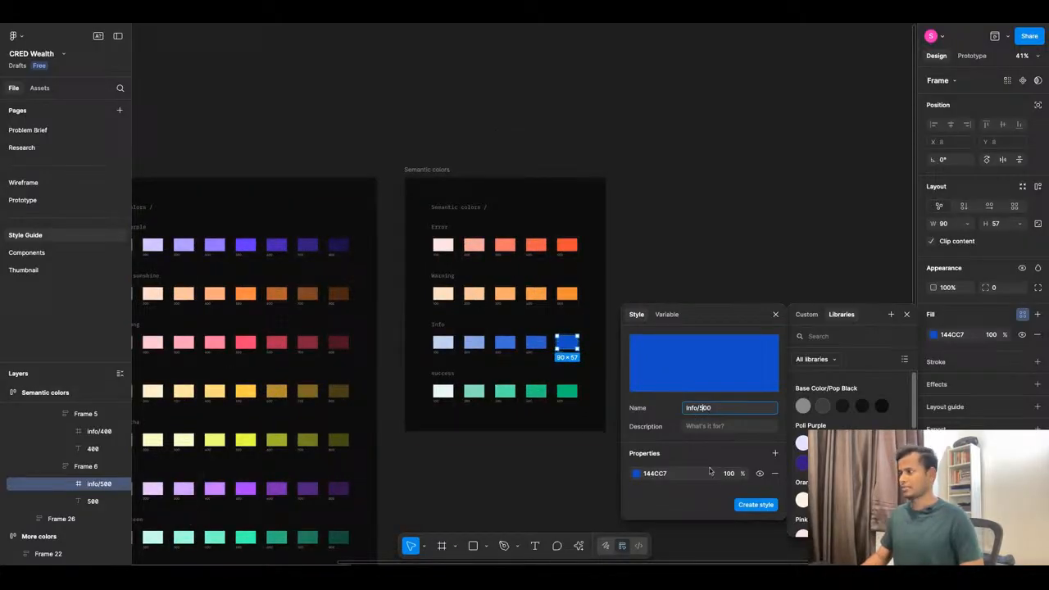
{"action": "left_click", "coordinate": [762, 504]}
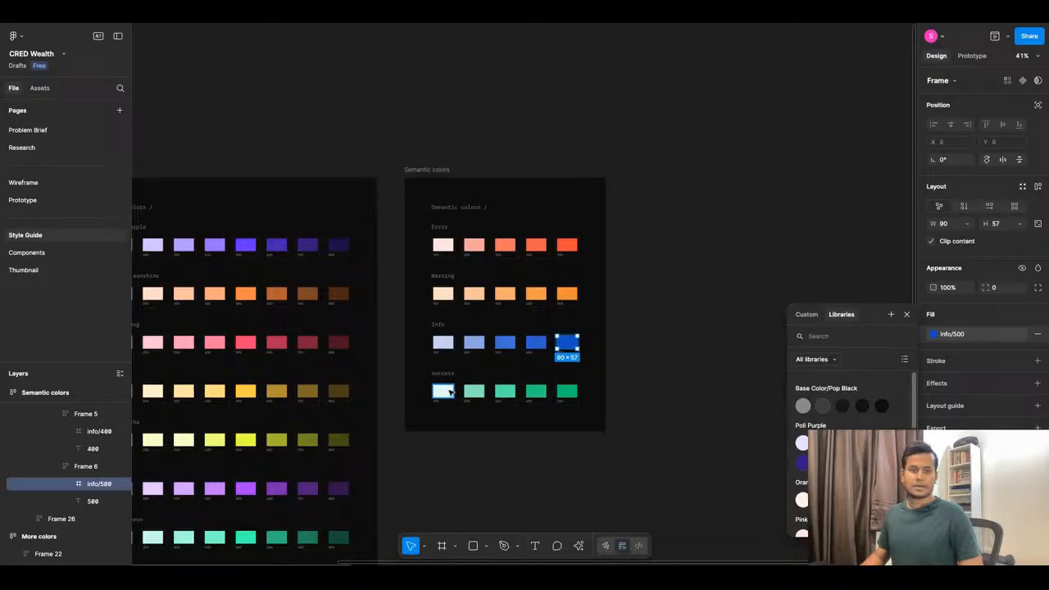
Start a new colour style from the lightest success swatch's E6F9F1 fill, named Info/100 pending rename.
{"action": "left_click", "coordinate": [443, 391]}
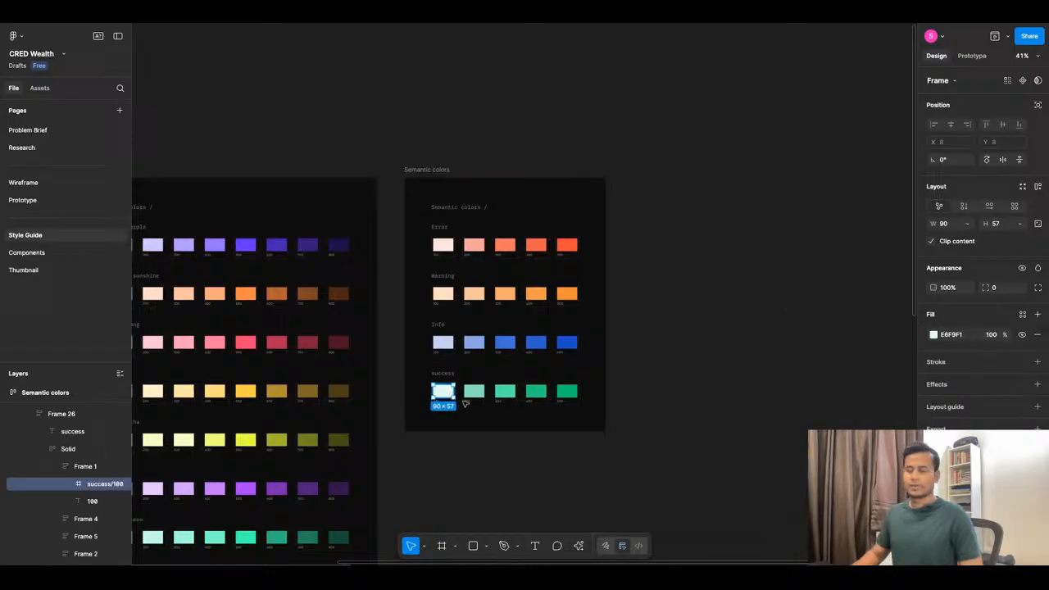
{"action": "left_click", "coordinate": [1022, 313]}
{"action": "left_click", "coordinate": [891, 314]}
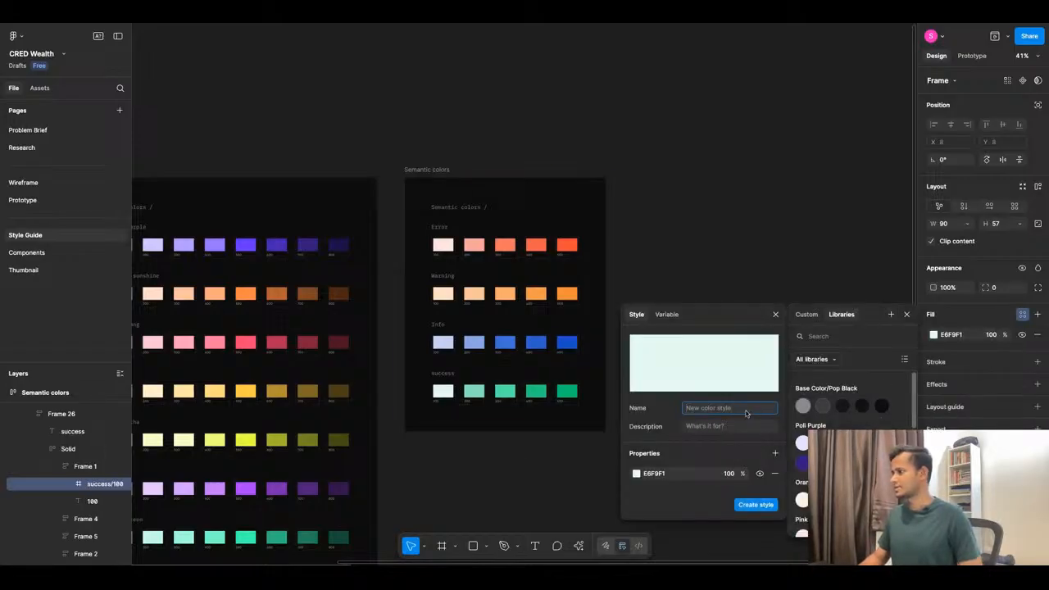
{"action": "type", "text": "Info/100"}
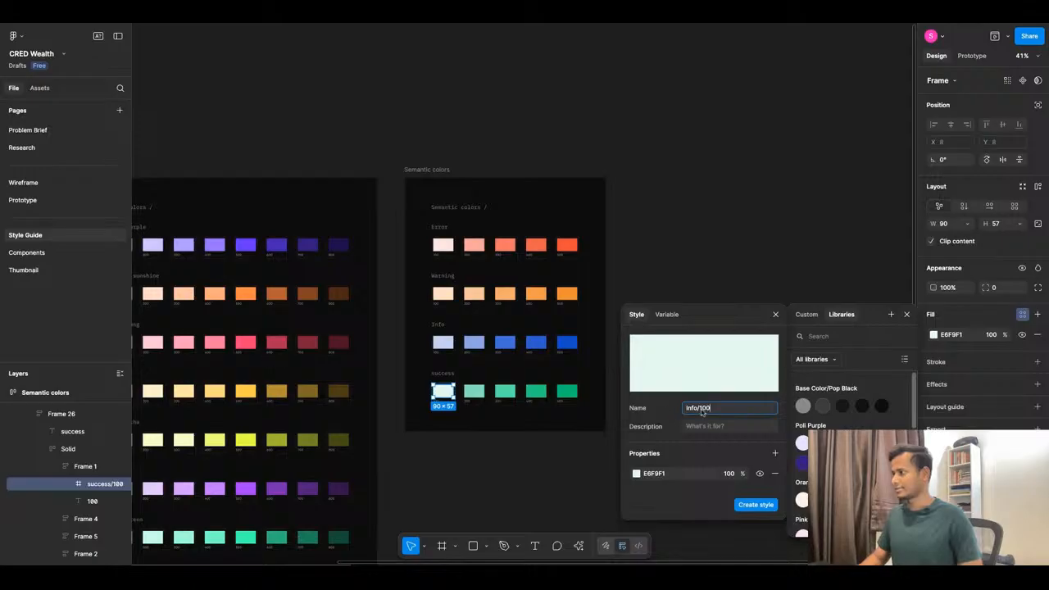
{"action": "left_click_drag", "start_coordinate": [698, 410], "coordinate": [680, 412]}
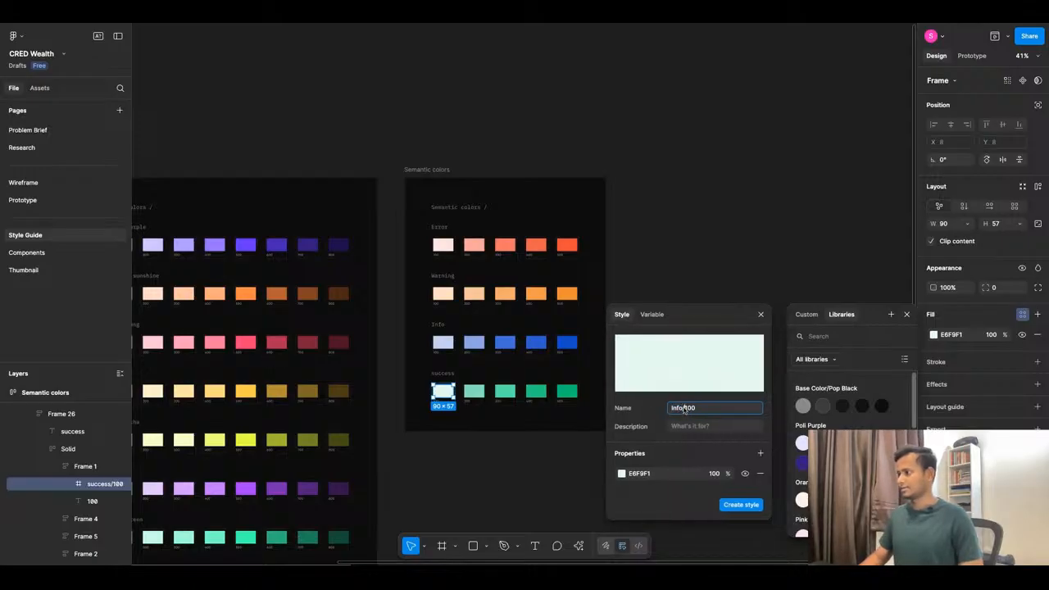
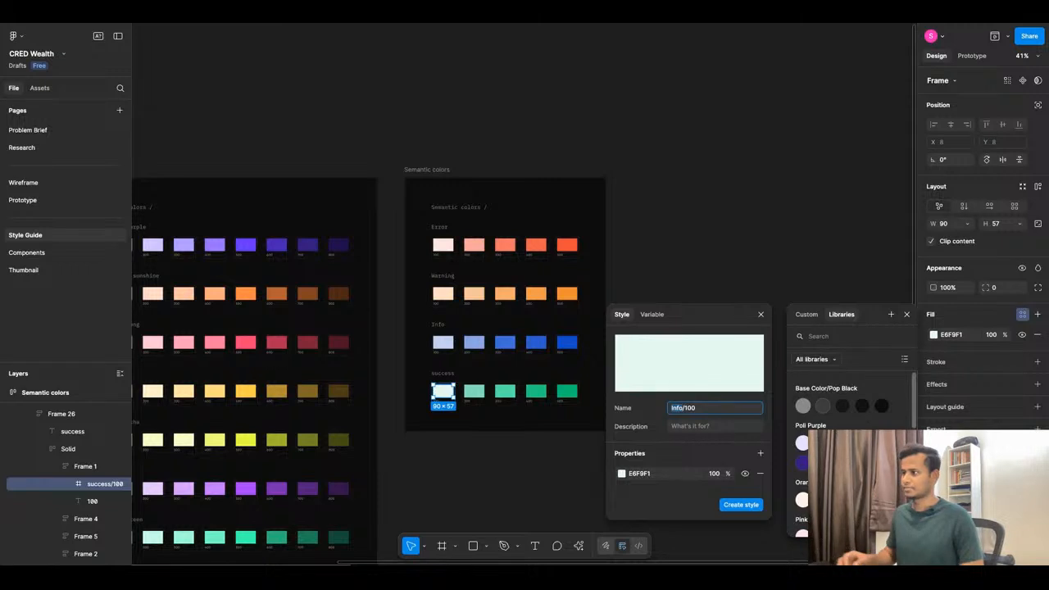
Create Success/100, then save the second success swatch's fill as Success/200.
{"action": "type", "text": "Success"}
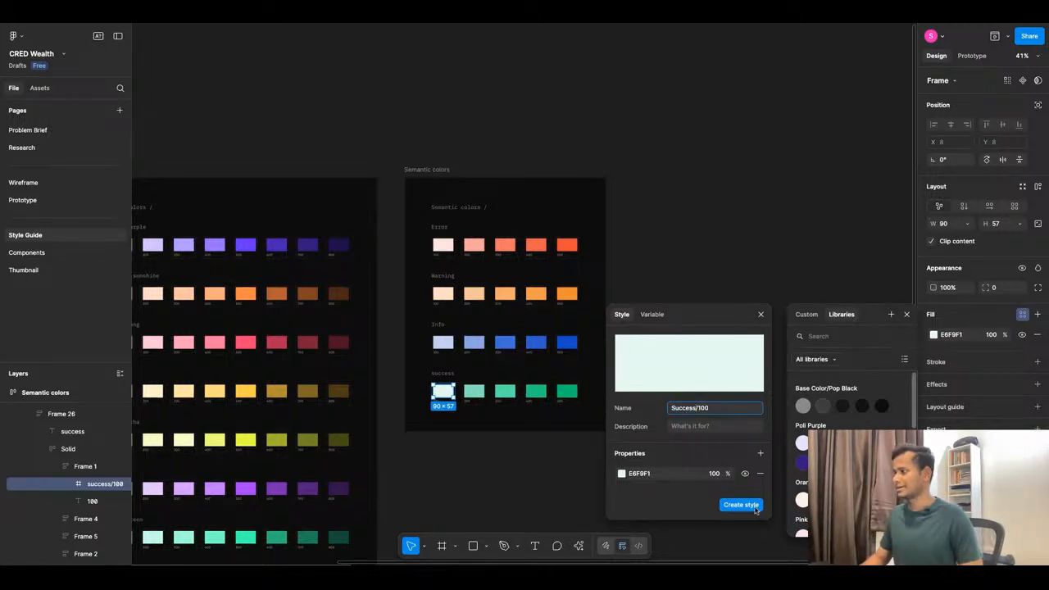
{"action": "left_click", "coordinate": [740, 505]}
{"action": "left_click", "coordinate": [474, 391]}
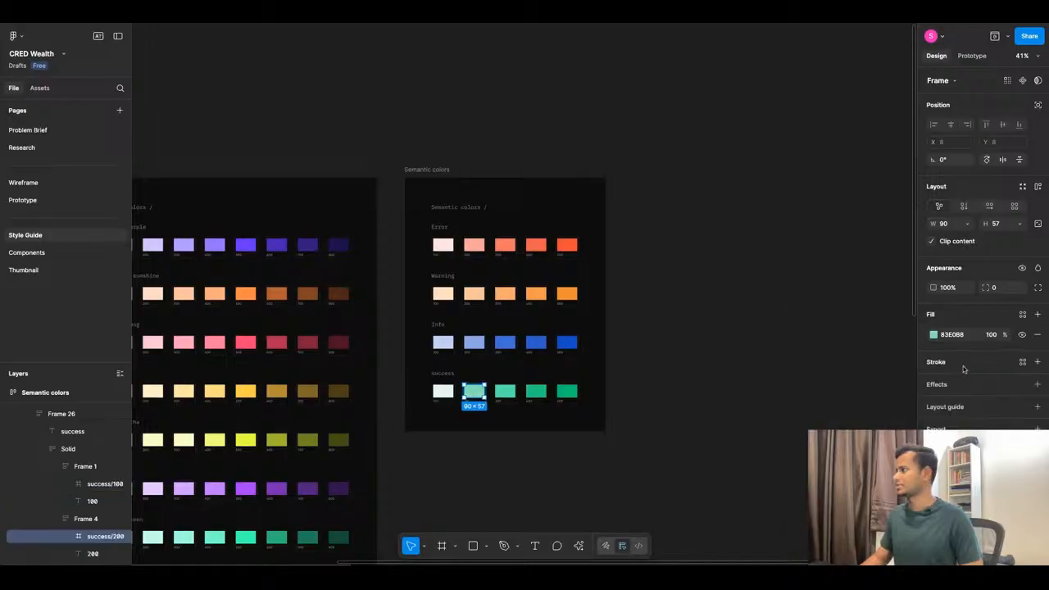
{"action": "left_click", "coordinate": [1021, 313]}
{"action": "left_click", "coordinate": [890, 313]}
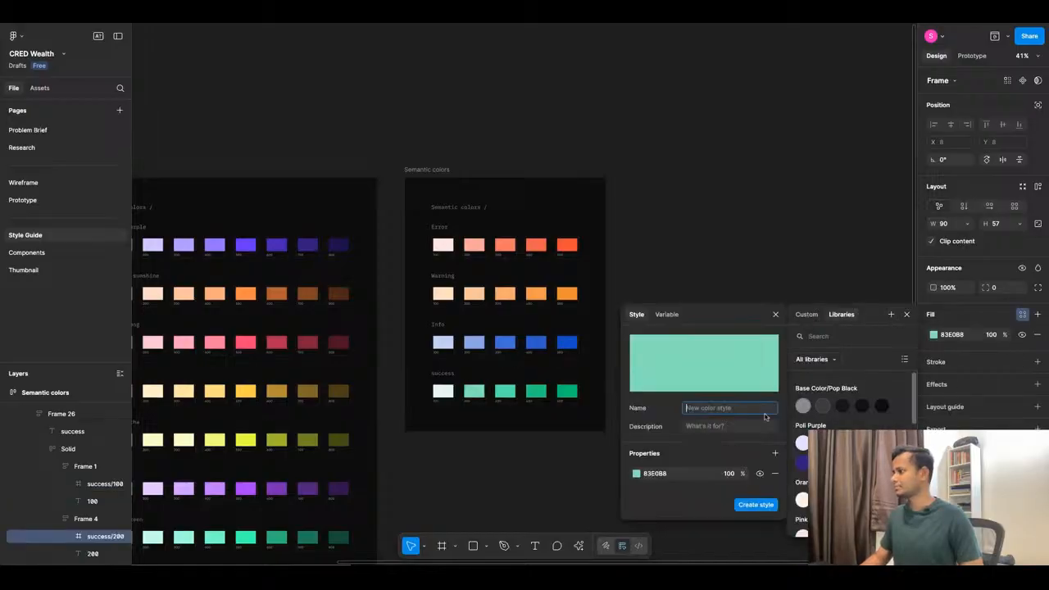
{"action": "type", "text": "Success/200"}
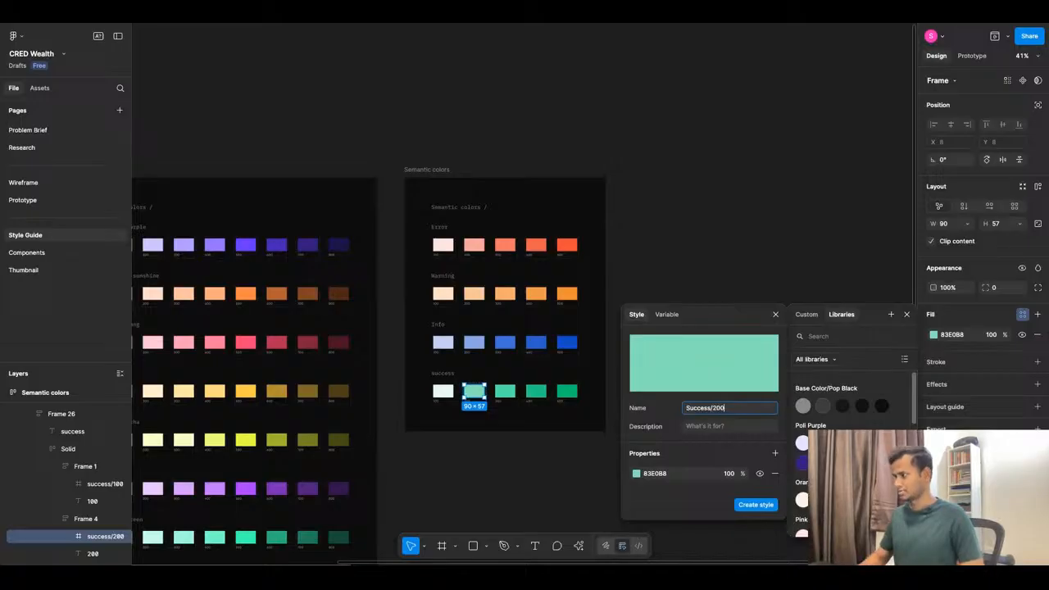
{"action": "triple_click", "coordinate": [711, 412]}
{"action": "key", "text": "ctrl+c"}
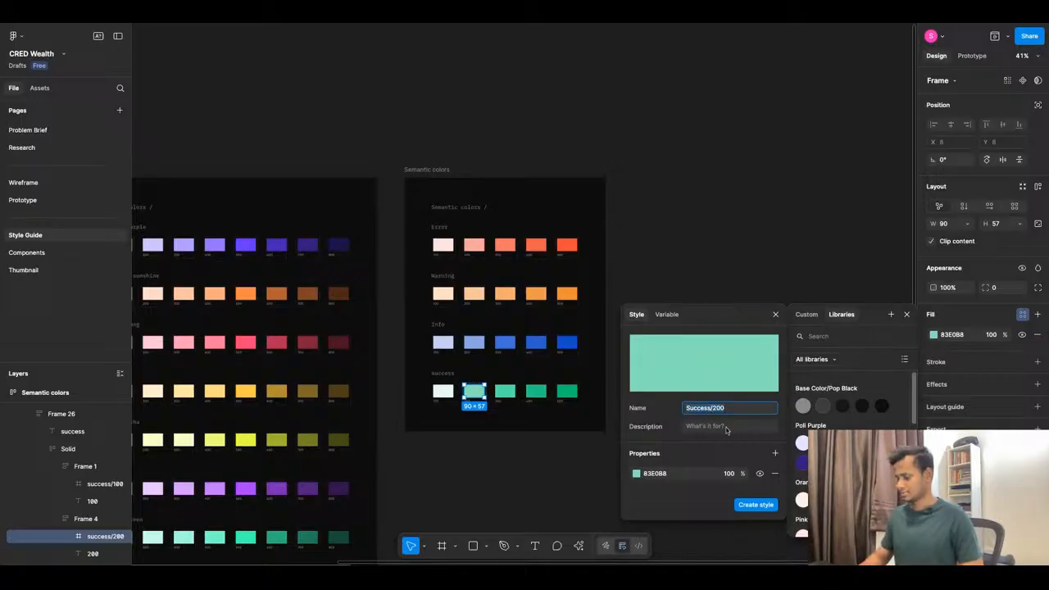
{"action": "scroll", "coordinate": [852, 410], "scroll_direction": "down", "scroll_amount": 5}
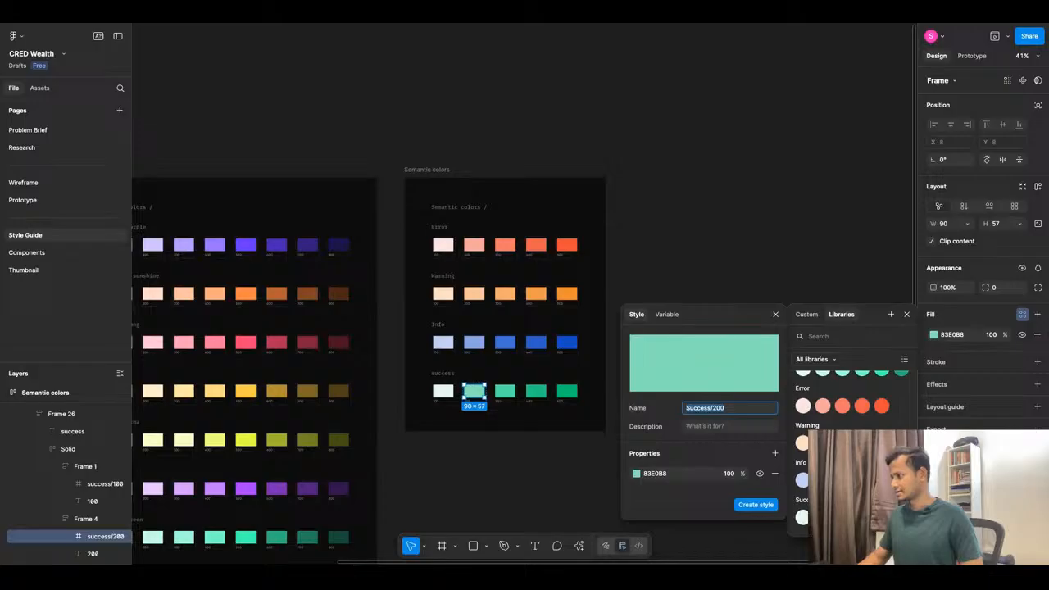
{"action": "left_click", "coordinate": [754, 504]}
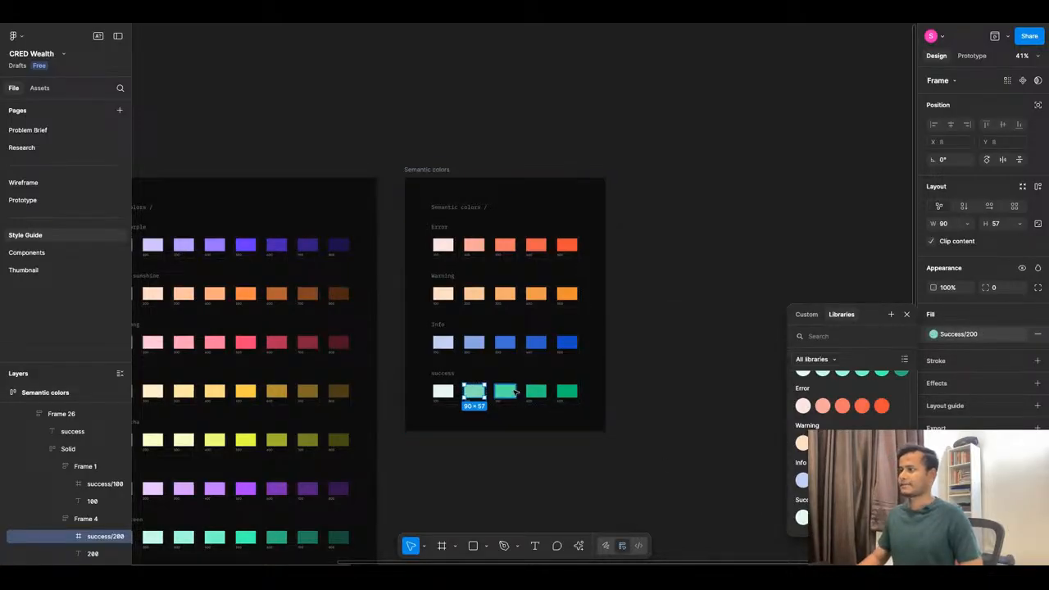
Save the third success swatch's fill as the colour style Success/300.
{"action": "left_click", "coordinate": [505, 391]}
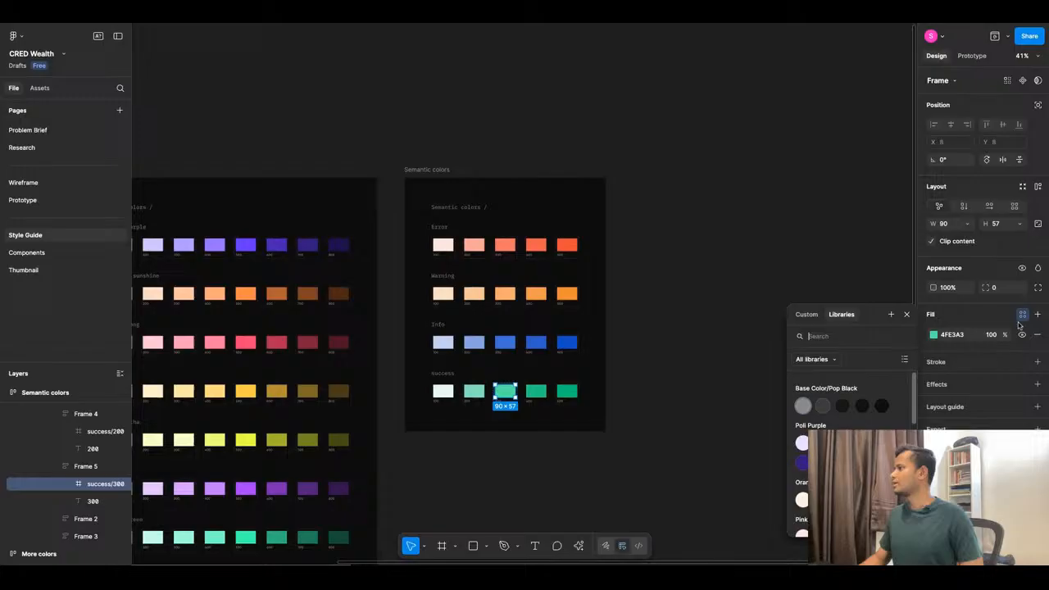
{"action": "left_click", "coordinate": [891, 314]}
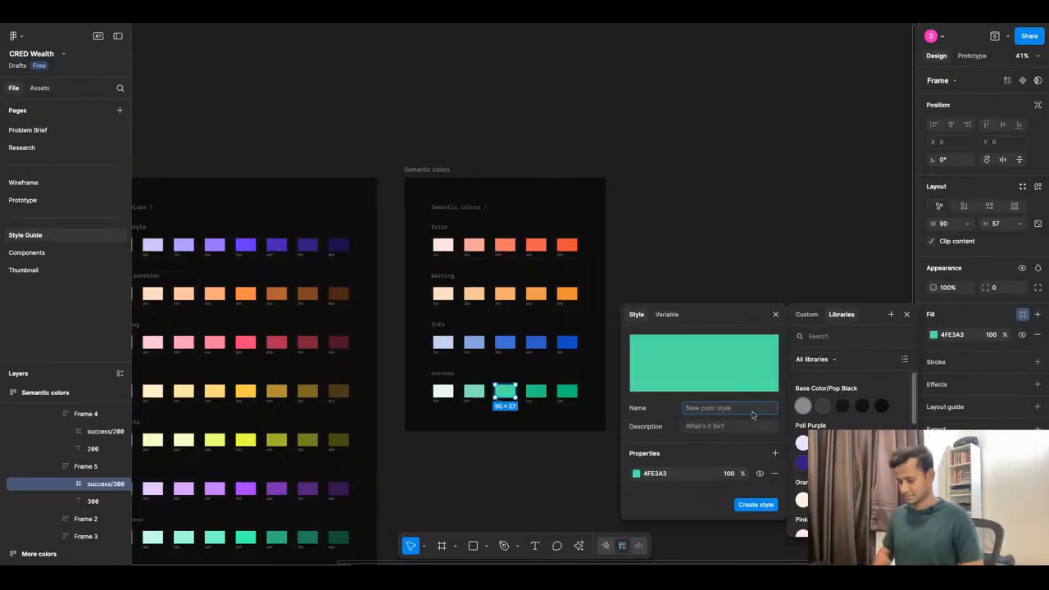
{"action": "key", "text": "ctrl+v"}
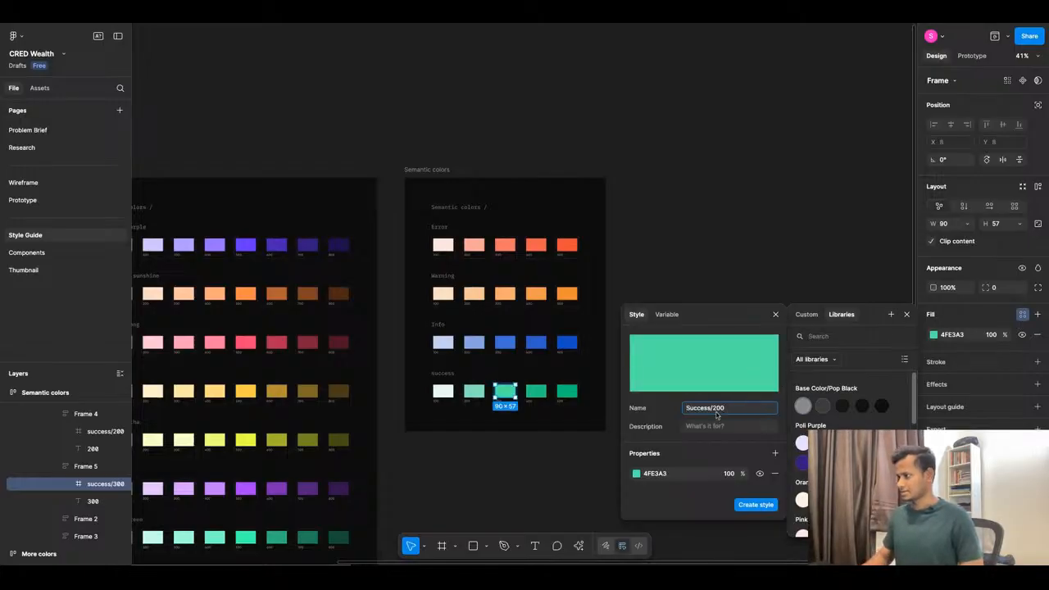
{"action": "key", "text": "Left"}
{"action": "key", "text": "BackSpace"}
{"action": "key", "text": "BackSpace"}
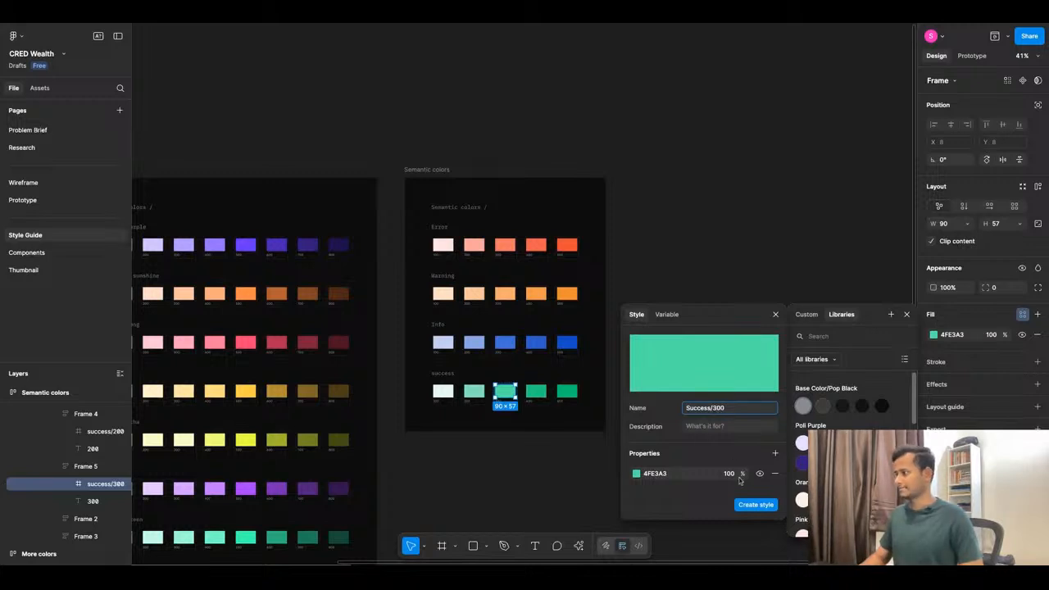
{"action": "left_click", "coordinate": [748, 505]}
Save the fourth success swatch's fill as the colour style Success/400.
{"action": "left_click", "coordinate": [536, 391]}
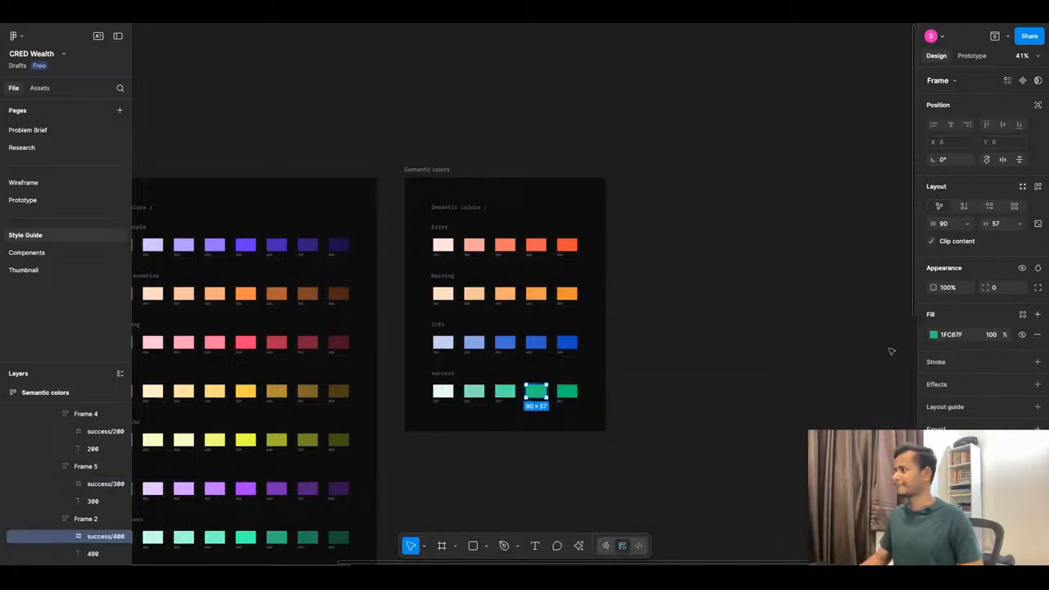
{"action": "left_click", "coordinate": [1023, 314]}
{"action": "left_click", "coordinate": [891, 313]}
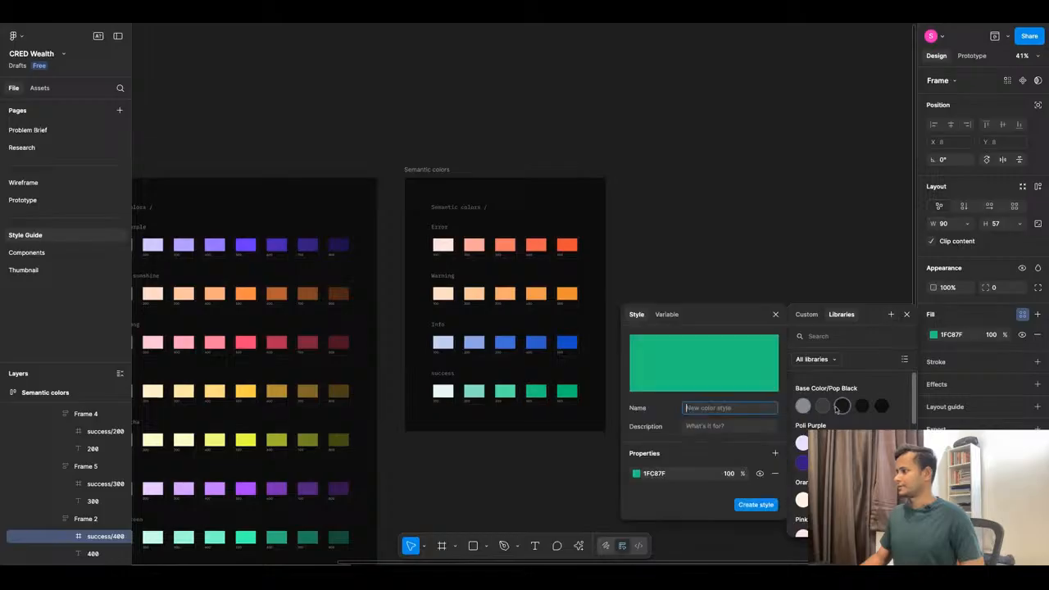
{"action": "key", "text": "ctrl+v"}
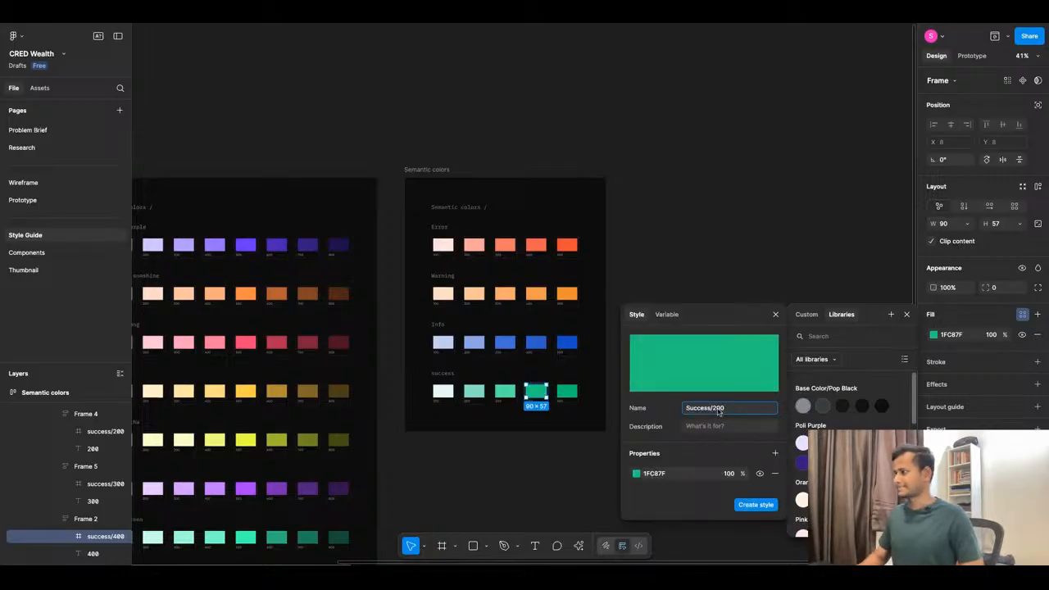
{"action": "type", "text": "4"}
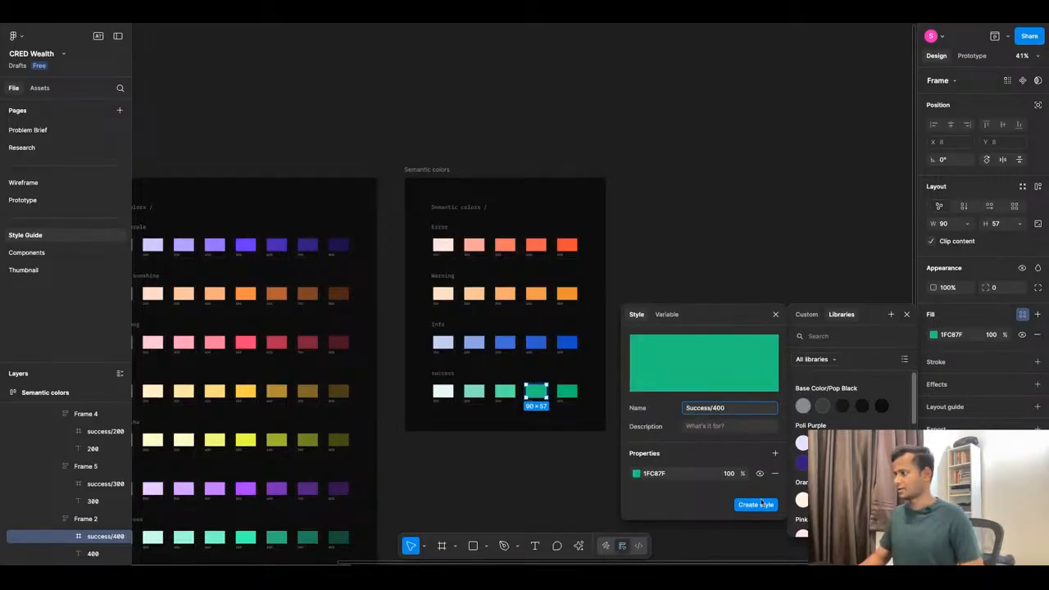
{"action": "left_click", "coordinate": [756, 504]}
Save the last success swatch's fill as Success/500, correcting the mistyped digit.
{"action": "key", "text": "Tab"}
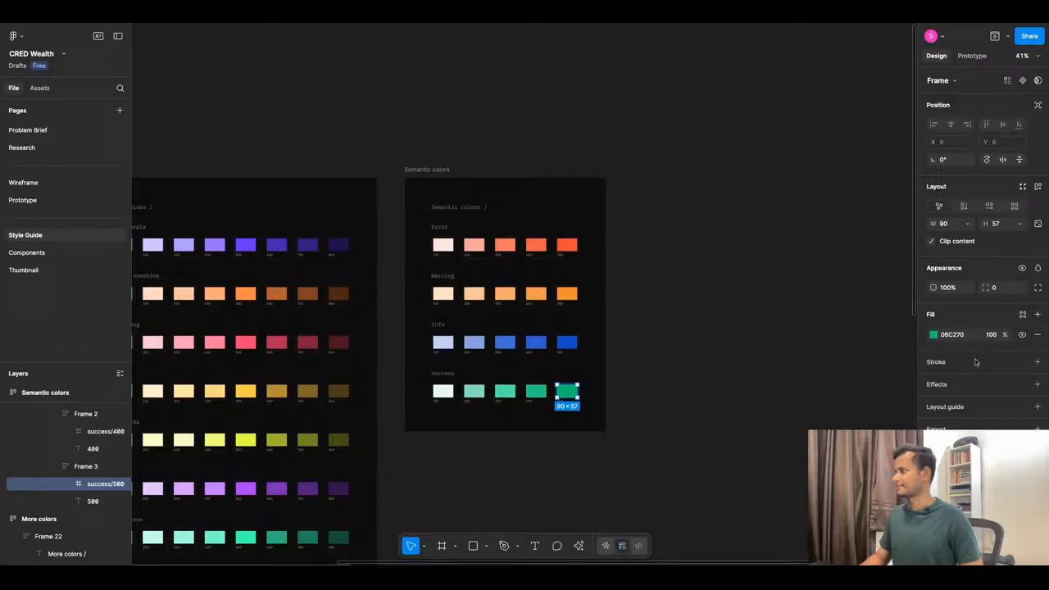
{"action": "left_click", "coordinate": [1022, 315]}
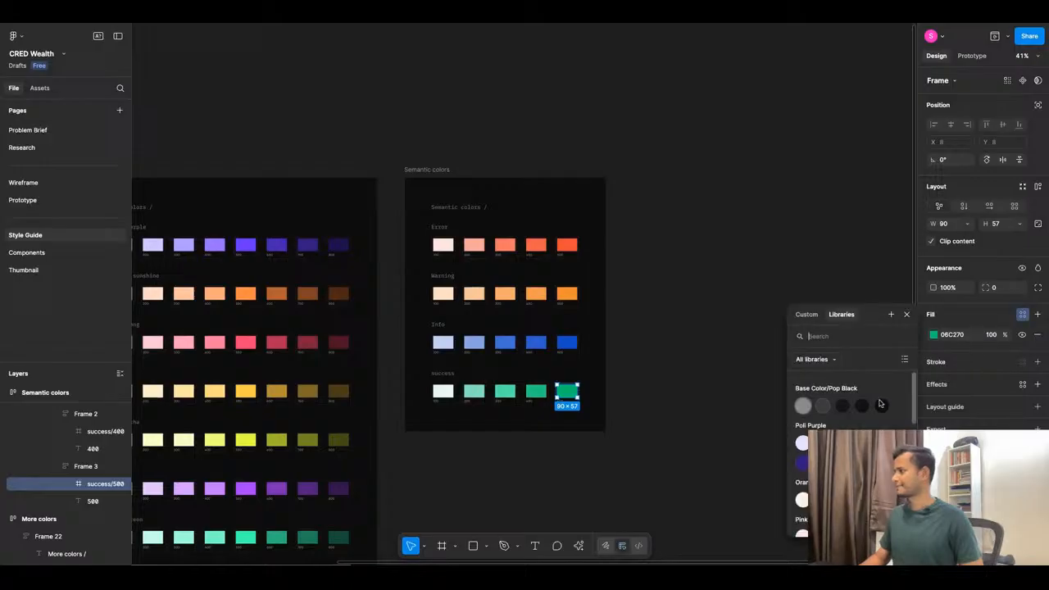
{"action": "left_click", "coordinate": [891, 314]}
{"action": "type", "text": "Success/200"}
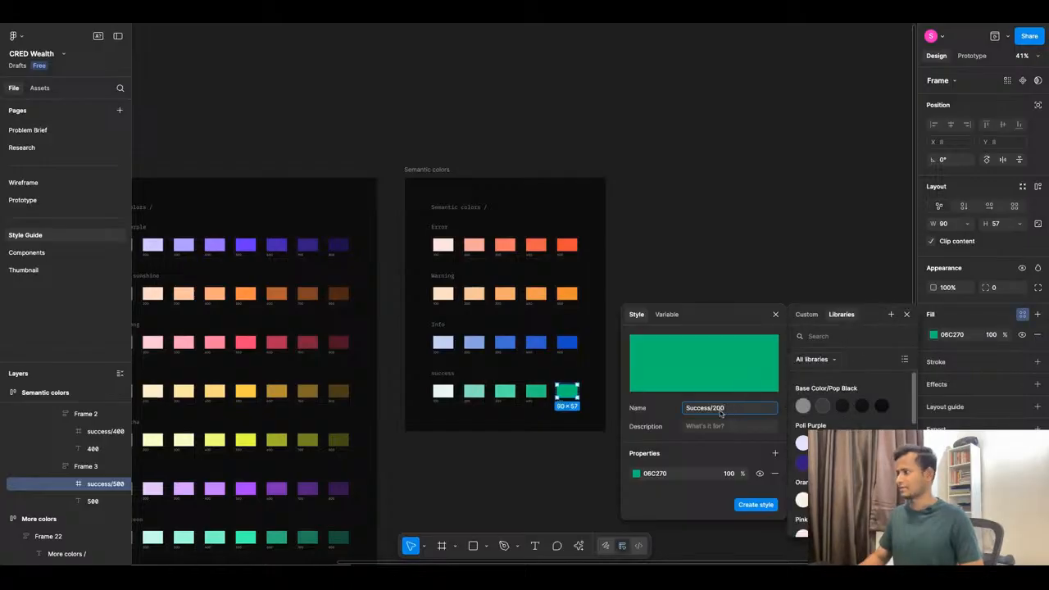
{"action": "key", "text": "BackSpace"}
{"action": "type", "text": "5"}
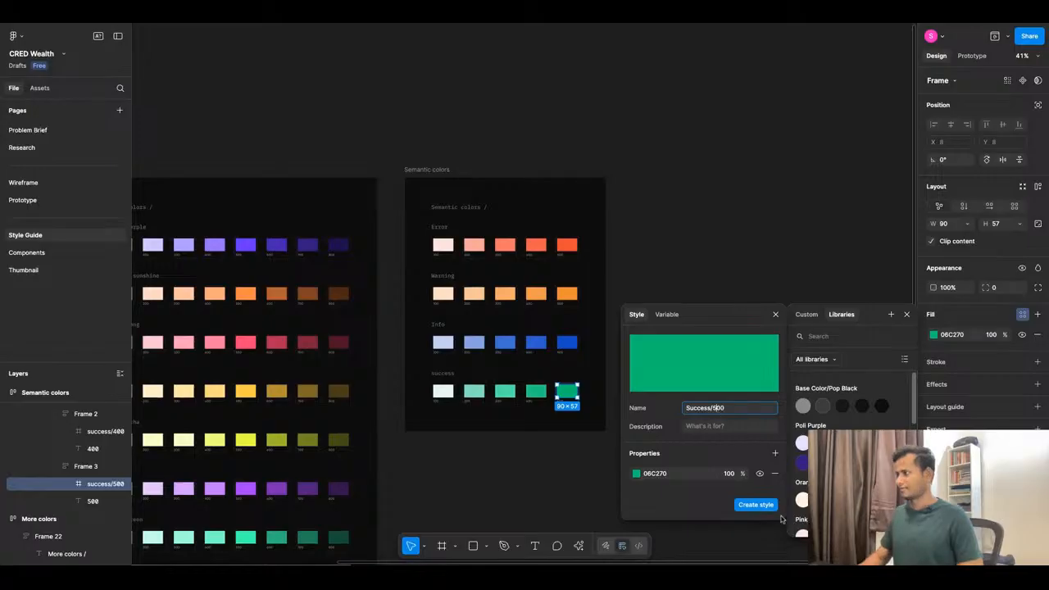
{"action": "left_click", "coordinate": [755, 504]}
{"action": "left_click", "coordinate": [907, 314]}
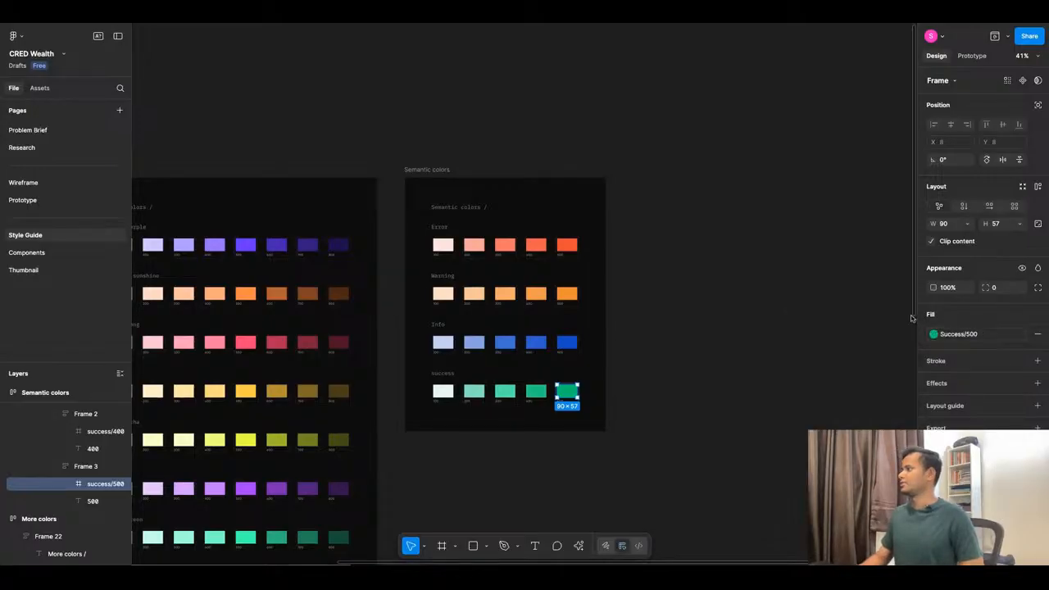
{"action": "left_click", "coordinate": [723, 344]}
On the Prototype page, apply the Header/H2 text style to the Home greeting.
{"action": "scroll", "coordinate": [723, 344], "scroll_direction": "down", "scroll_amount": 5}
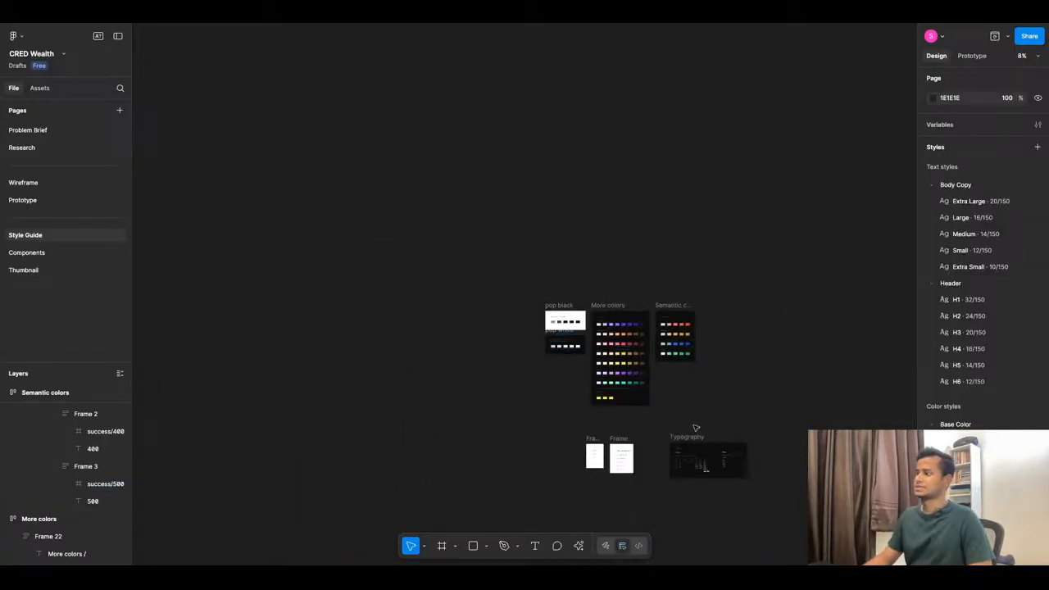
{"action": "scroll", "coordinate": [429, 357], "scroll_direction": "down", "scroll_amount": 3}
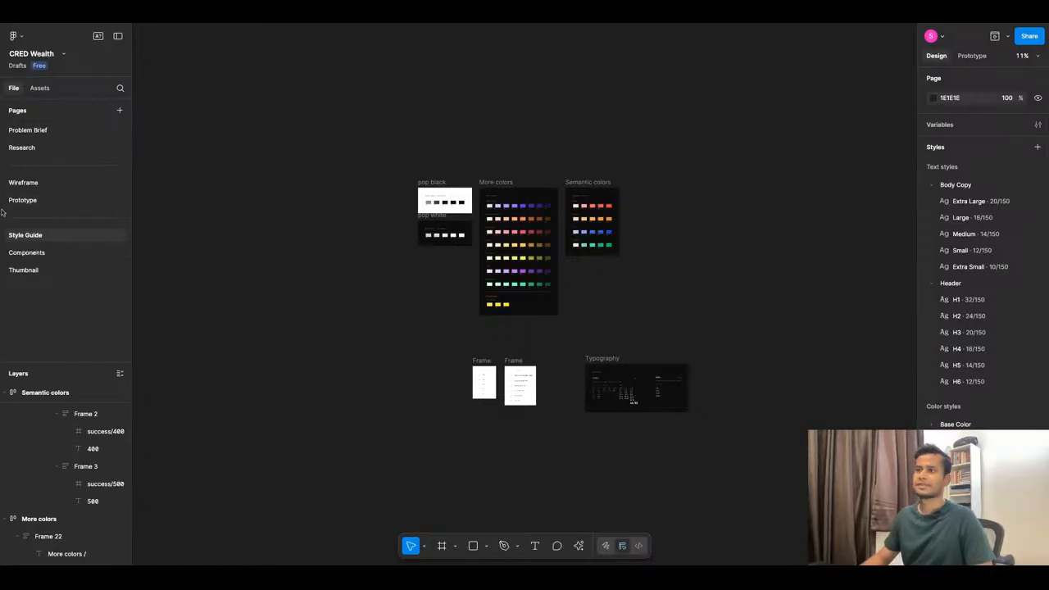
{"action": "left_click", "coordinate": [49, 200]}
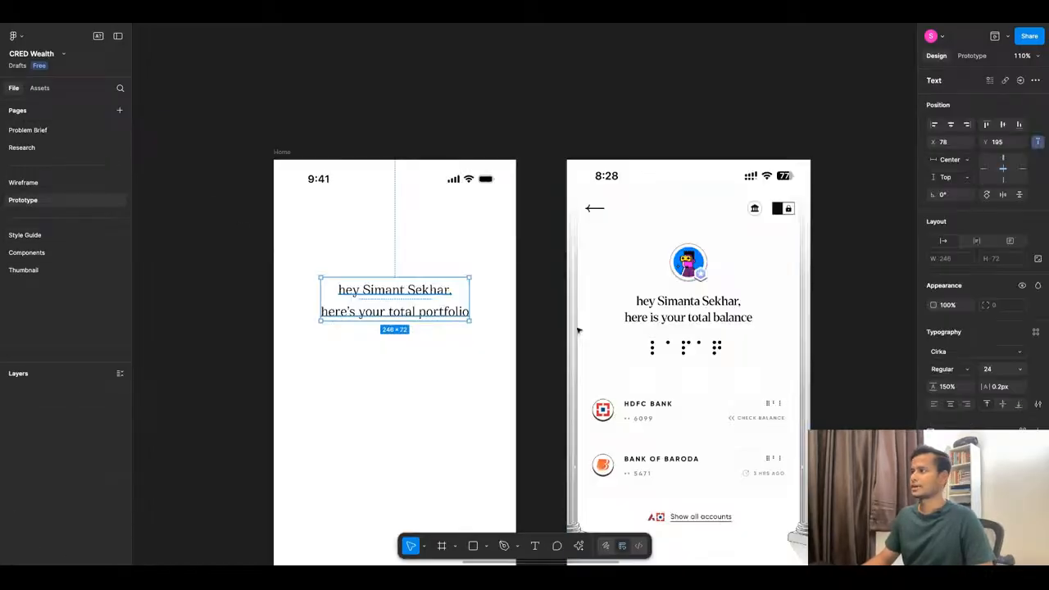
{"action": "scroll", "coordinate": [578, 330], "scroll_direction": "down", "scroll_amount": 3}
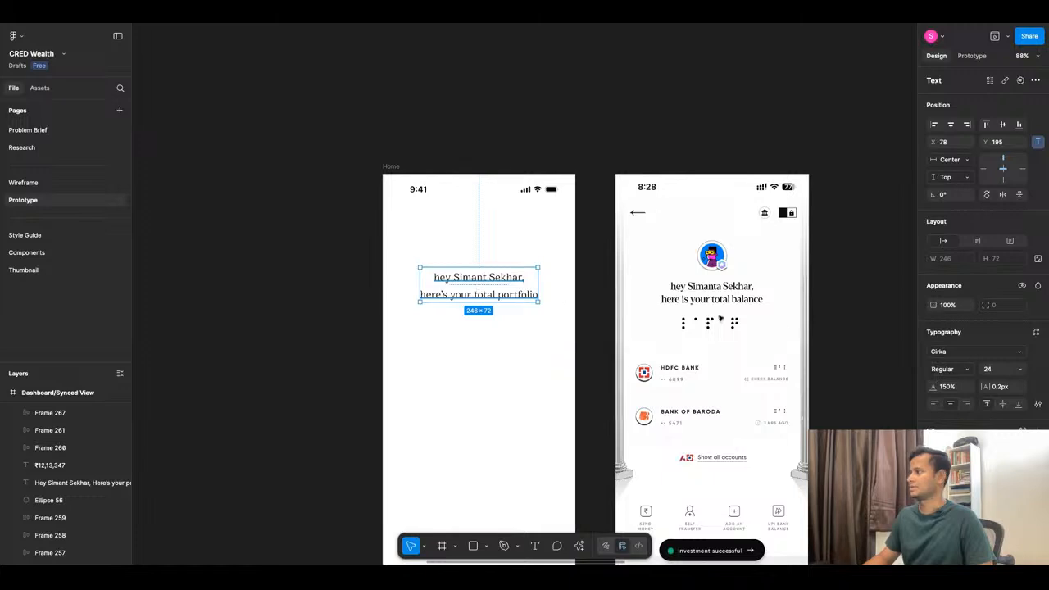
{"action": "left_click", "coordinate": [1036, 334]}
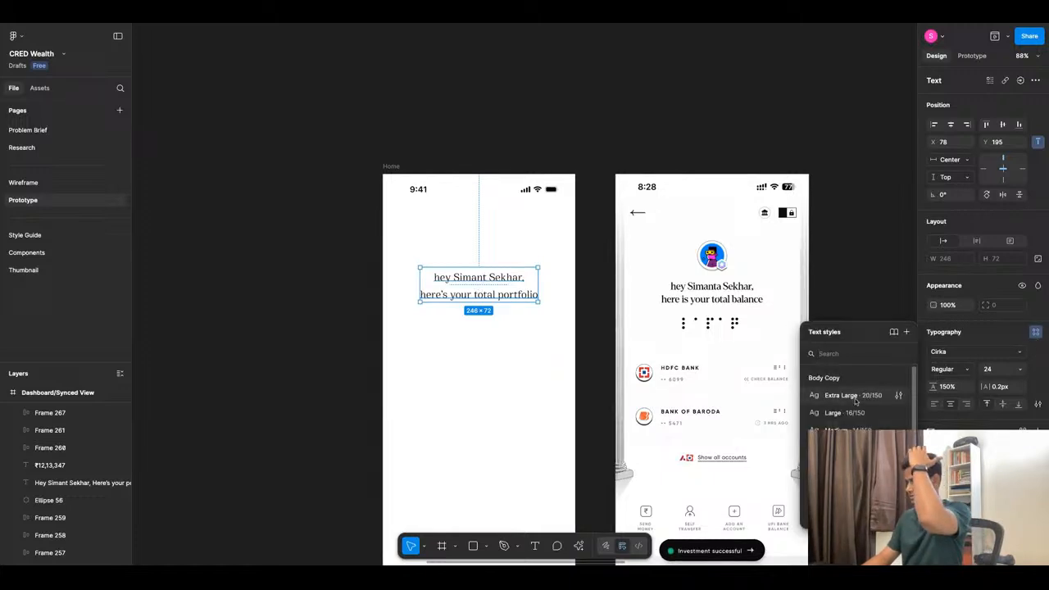
{"action": "scroll", "coordinate": [856, 401], "scroll_direction": "down", "scroll_amount": 1}
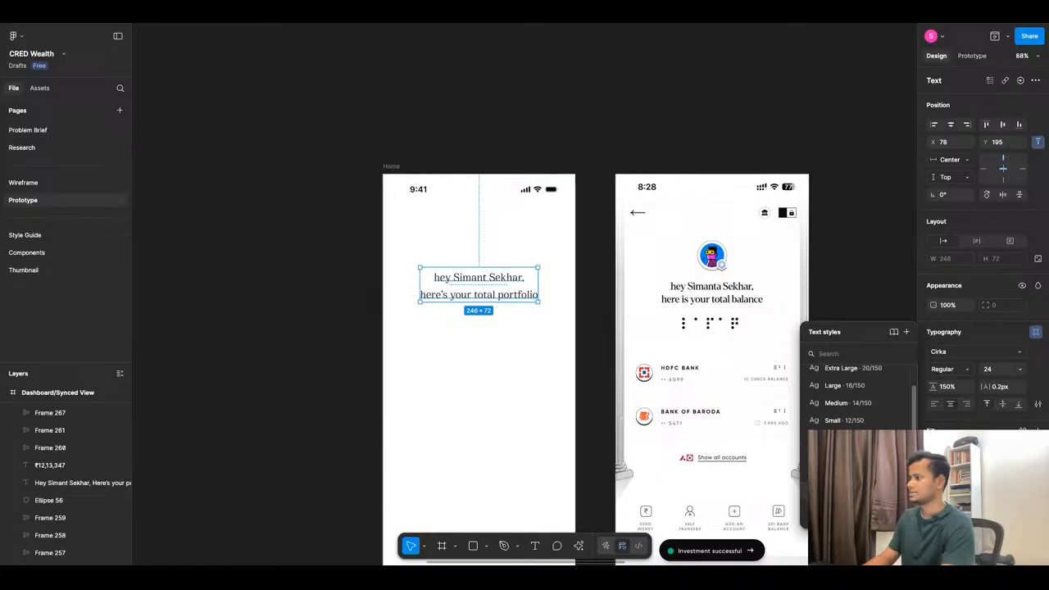
{"action": "left_click", "coordinate": [852, 491]}
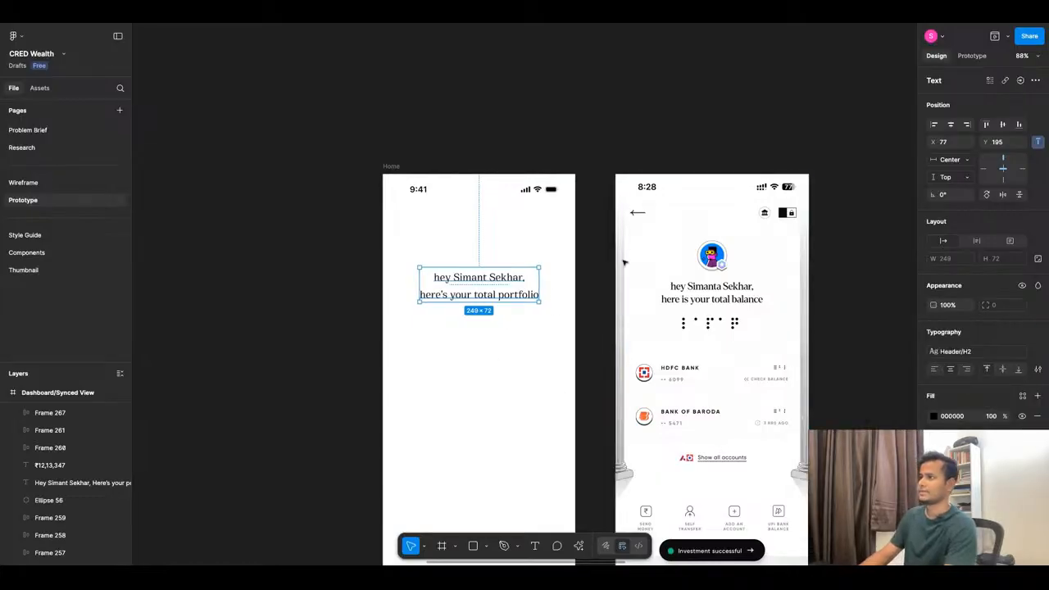
{"action": "left_click", "coordinate": [515, 351]}
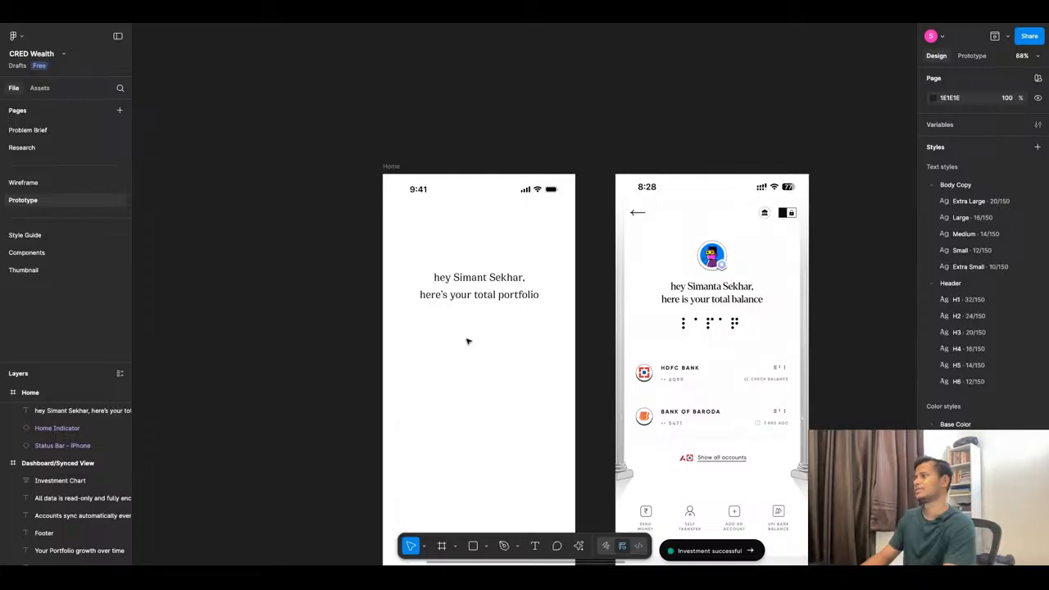
Detach the greeting's style and keep it Bold after comparing with Medium, then go to Components.
{"action": "left_click", "coordinate": [531, 298]}
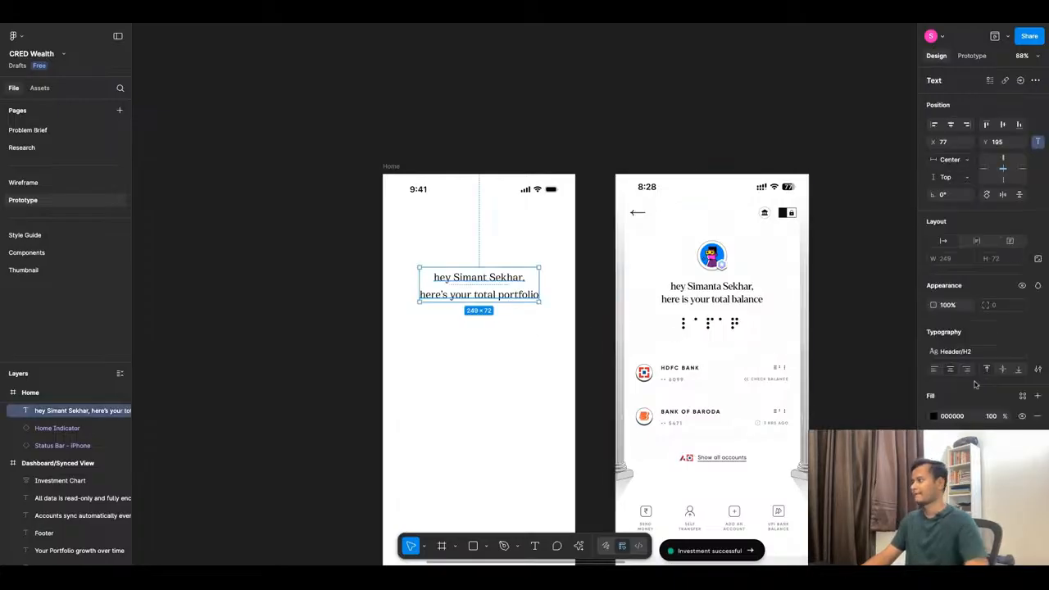
{"action": "left_click", "coordinate": [1038, 352]}
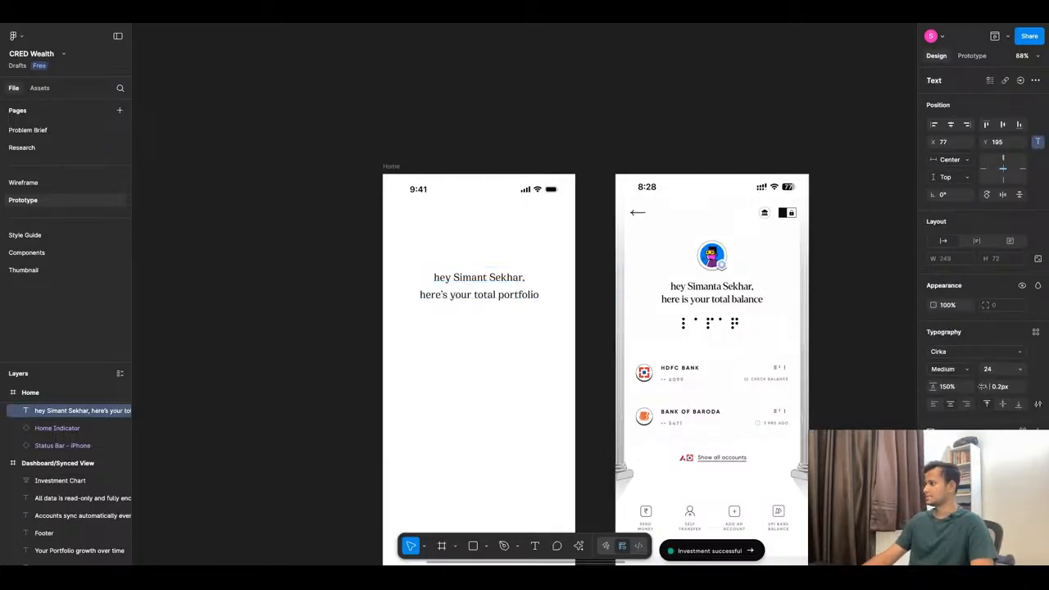
{"action": "left_click", "coordinate": [951, 371]}
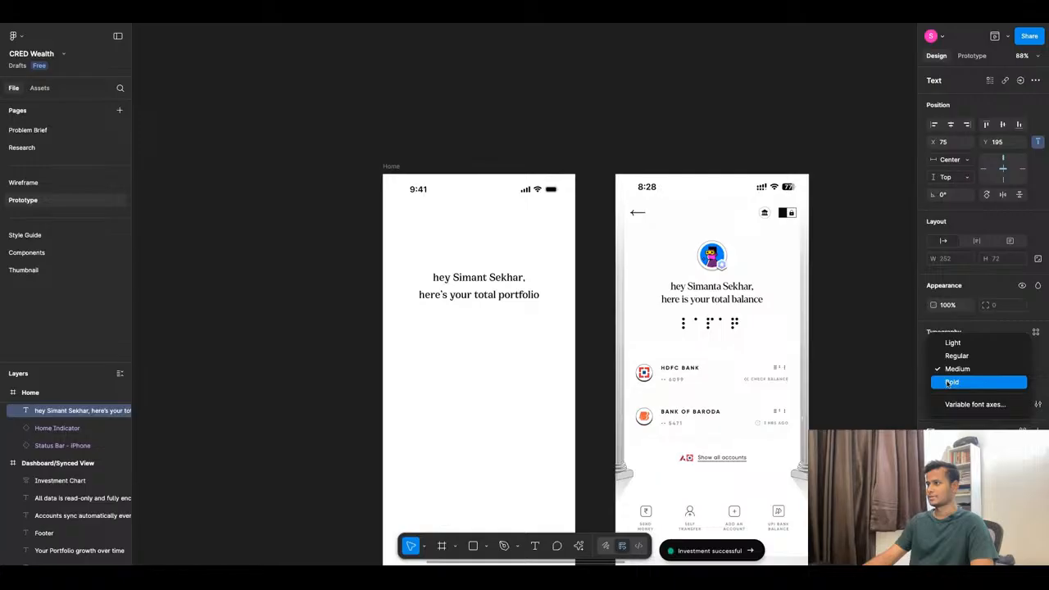
{"action": "left_click", "coordinate": [951, 382]}
{"action": "left_click", "coordinate": [515, 368]}
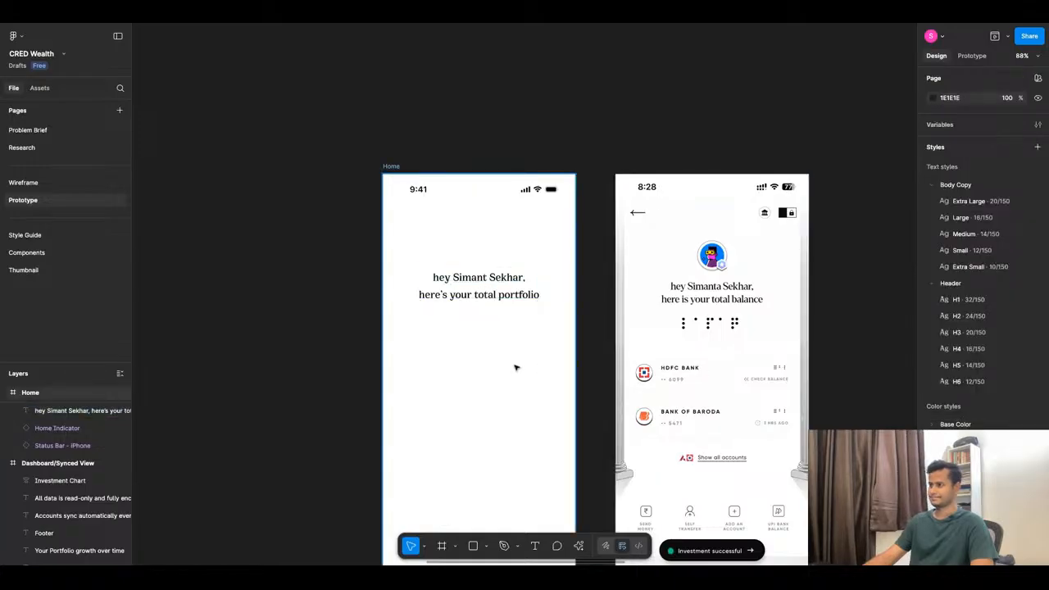
{"action": "key", "text": "ctrl+z"}
{"action": "key", "text": "ctrl+shift+z"}
{"action": "key", "text": "ctrl+shift+z"}
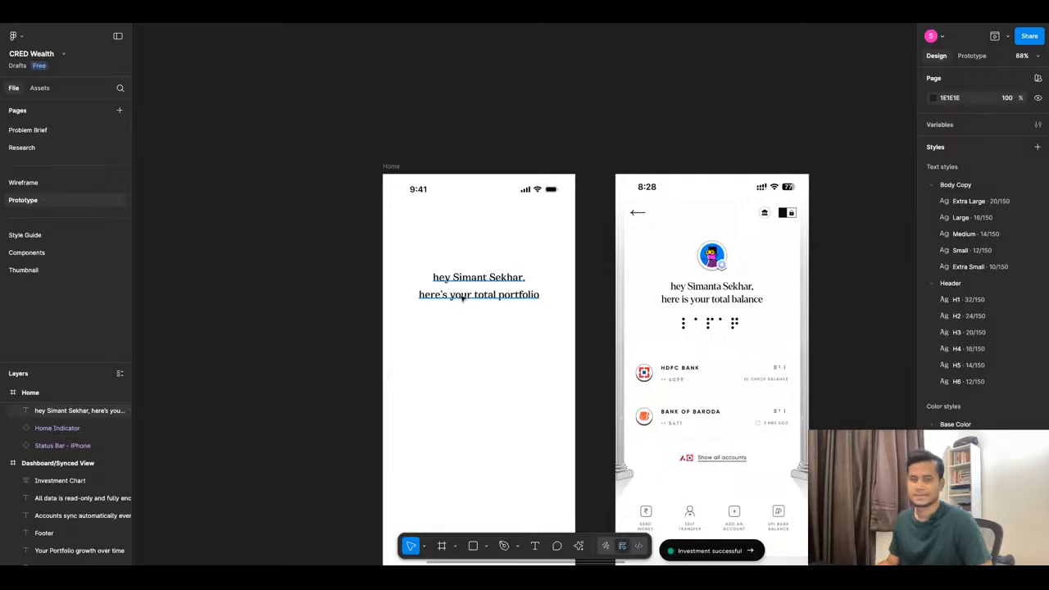
{"action": "left_click", "coordinate": [465, 273]}
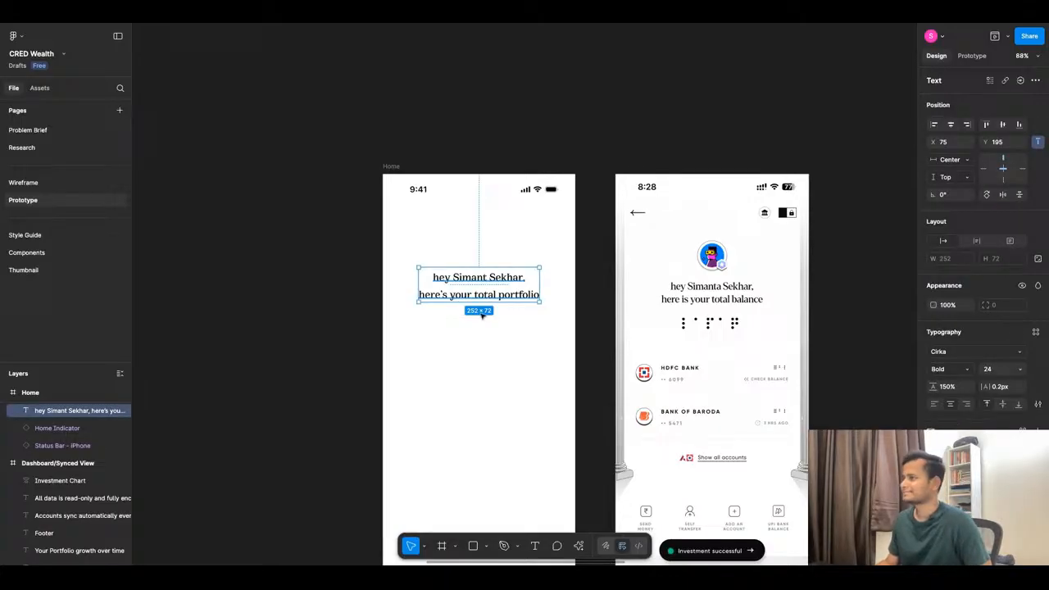
{"action": "left_click", "coordinate": [507, 364]}
{"action": "scroll", "coordinate": [507, 364], "scroll_direction": "down", "scroll_amount": 5}
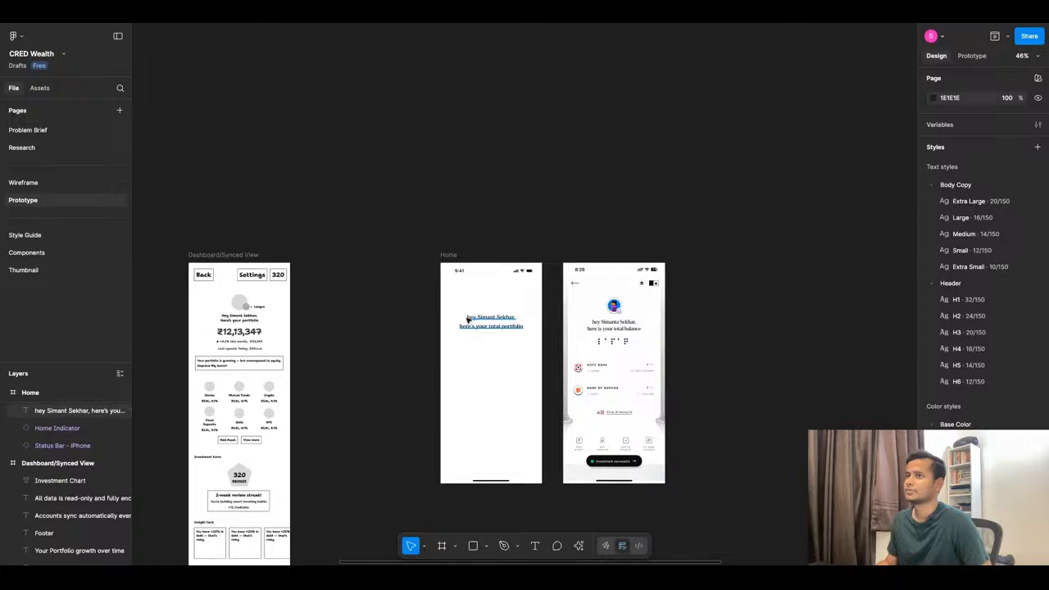
{"action": "left_click", "coordinate": [48, 253]}
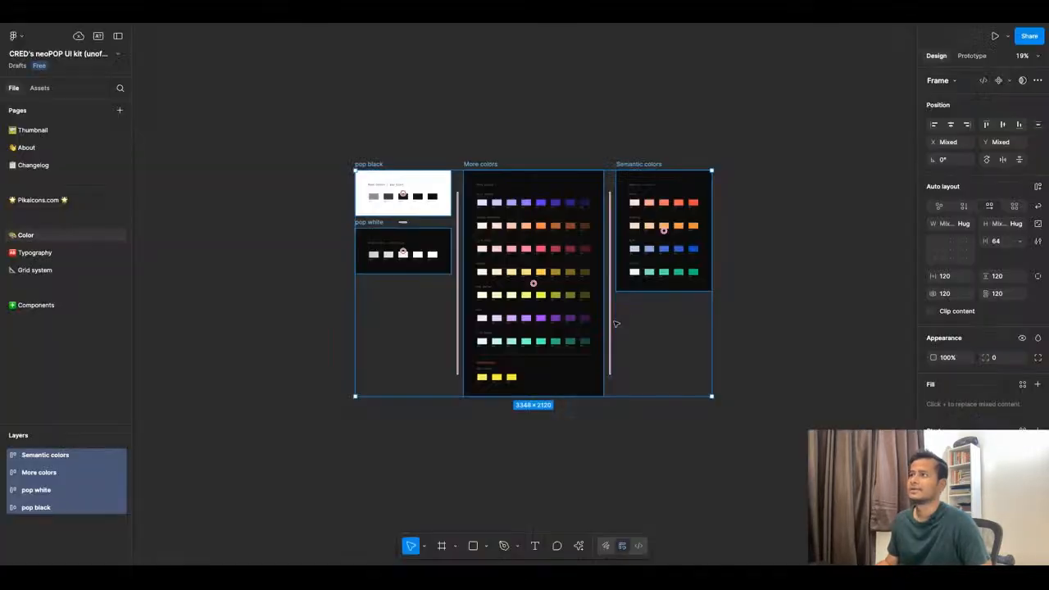
Open the neoPOP kit's Components page and zoom in on the Buttons frame.
{"action": "scroll", "coordinate": [617, 324], "scroll_direction": "down", "scroll_amount": 10}
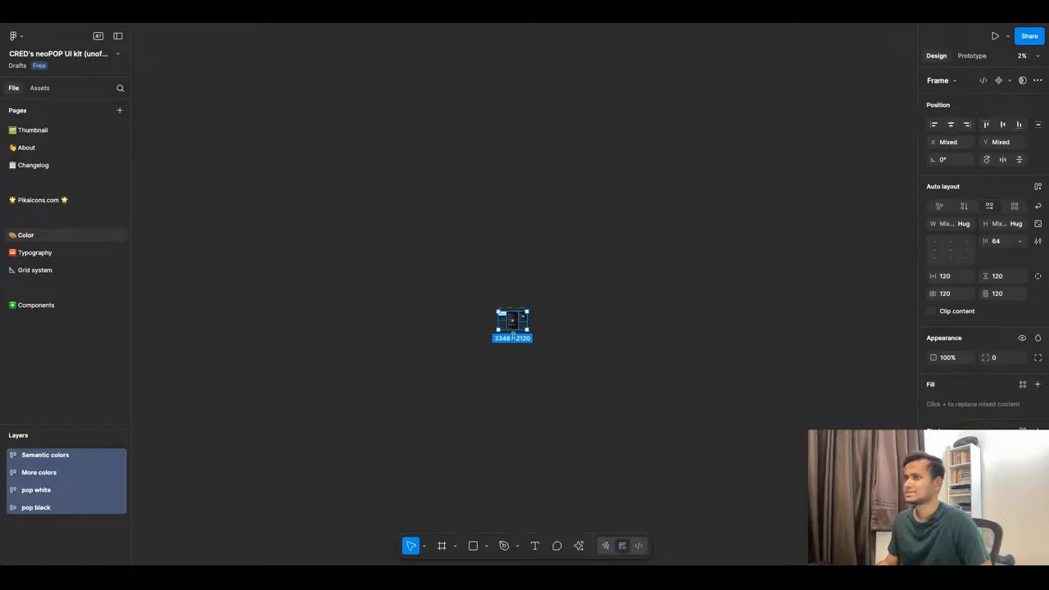
{"action": "left_click", "coordinate": [57, 305]}
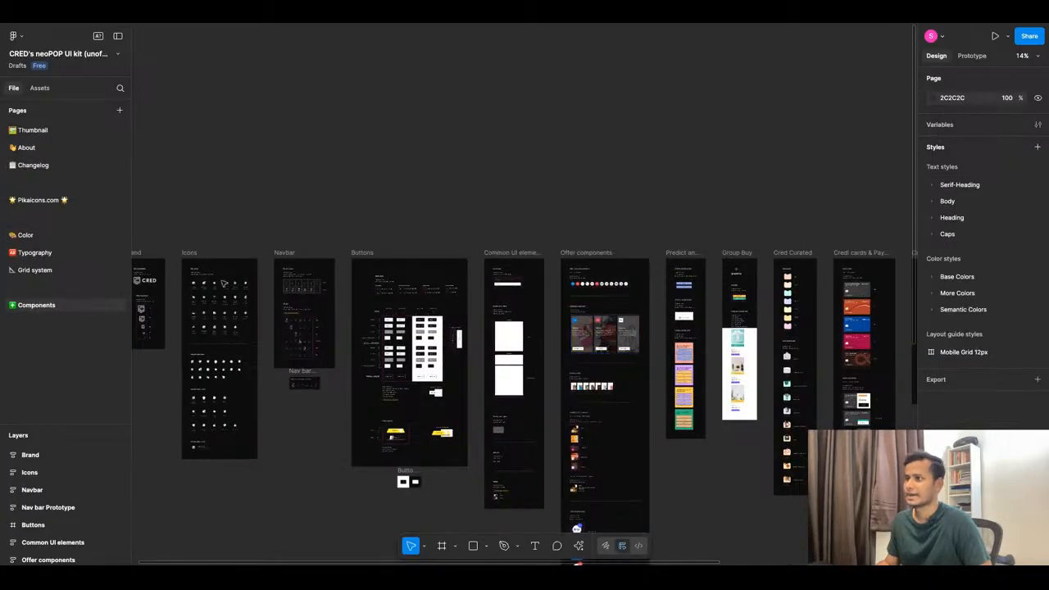
{"action": "scroll", "coordinate": [485, 294], "scroll_direction": "up", "scroll_amount": 10}
{"action": "scroll", "coordinate": [495, 293], "scroll_direction": "up", "scroll_amount": 5}
{"action": "scroll", "coordinate": [407, 288], "scroll_direction": "down", "scroll_amount": 6}
{"action": "scroll", "coordinate": [828, 293], "scroll_direction": "up", "scroll_amount": 5}
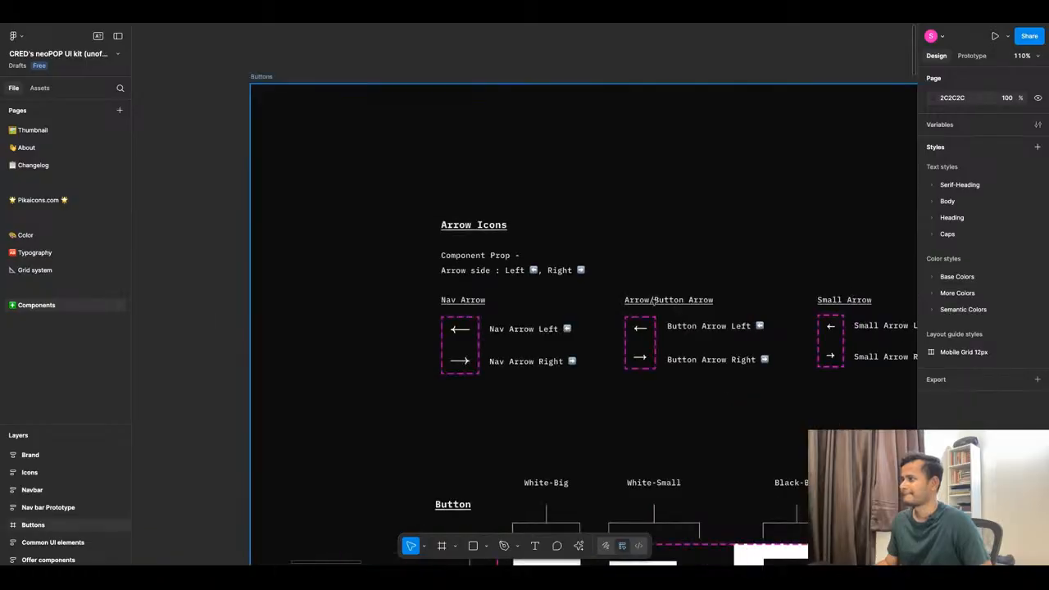
{"action": "scroll", "coordinate": [468, 339], "scroll_direction": "up", "scroll_amount": 3}
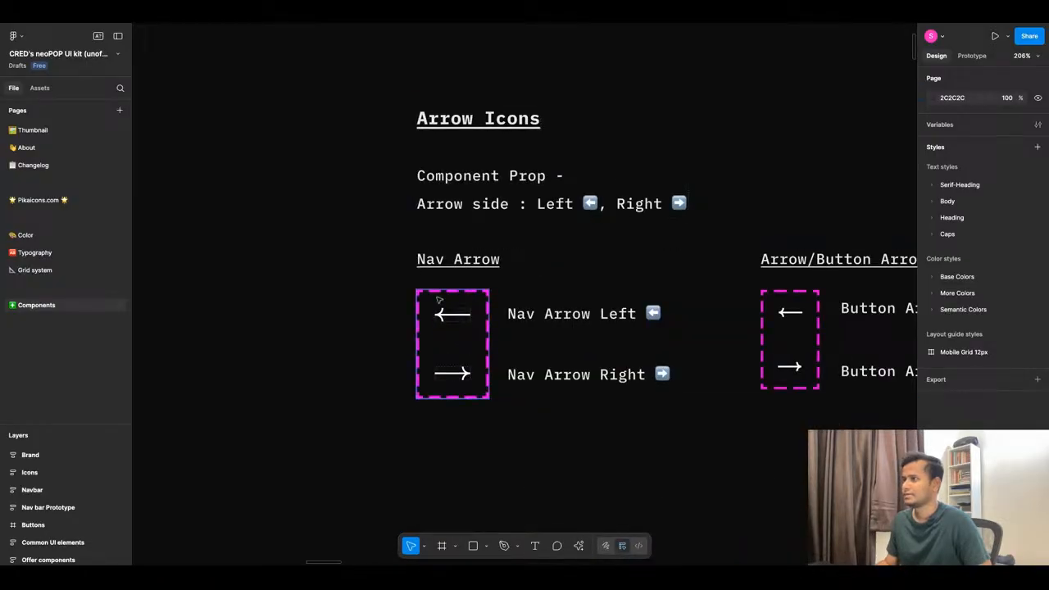
{"action": "scroll", "coordinate": [439, 303], "scroll_direction": "down", "scroll_amount": 3}
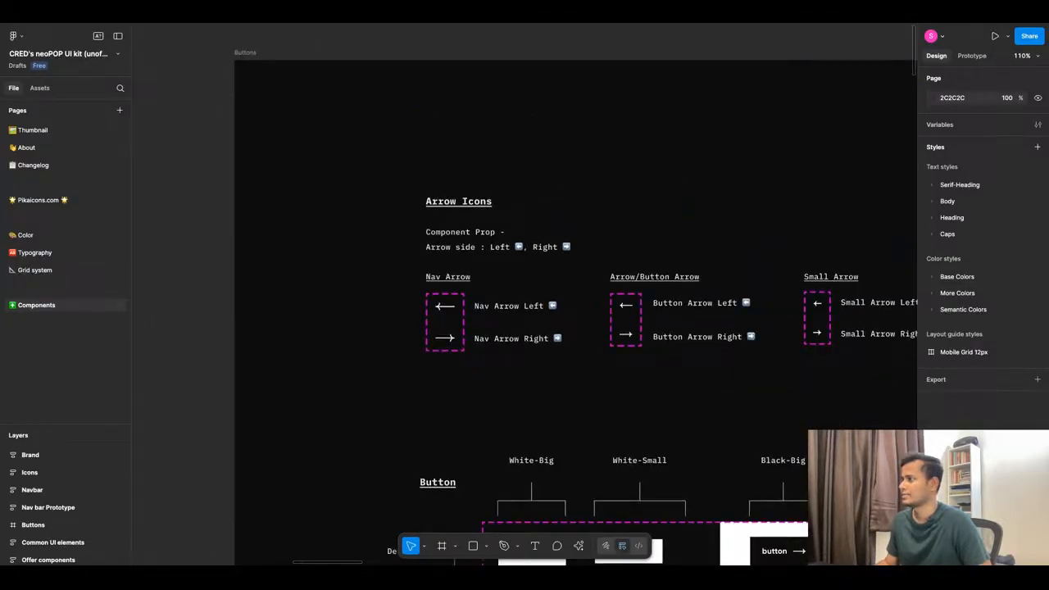
Select the whole Arrow Icons group (Frame 11266) instead of a single arrow row.
{"action": "left_click", "coordinate": [444, 320]}
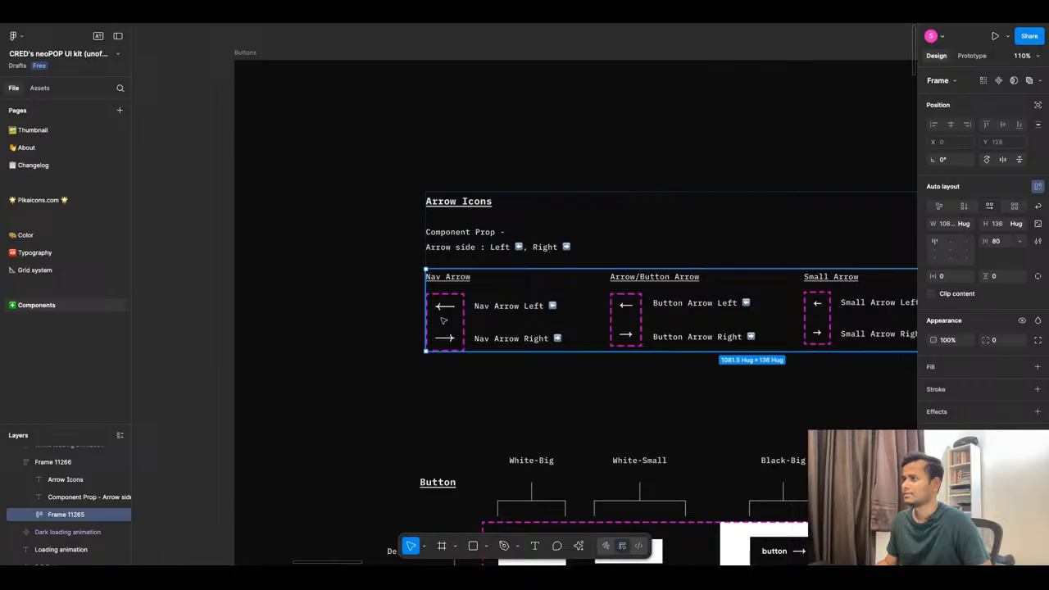
{"action": "left_click", "coordinate": [358, 281]}
{"action": "scroll", "coordinate": [358, 281], "scroll_direction": "down", "scroll_amount": 5}
{"action": "left_click", "coordinate": [574, 272]}
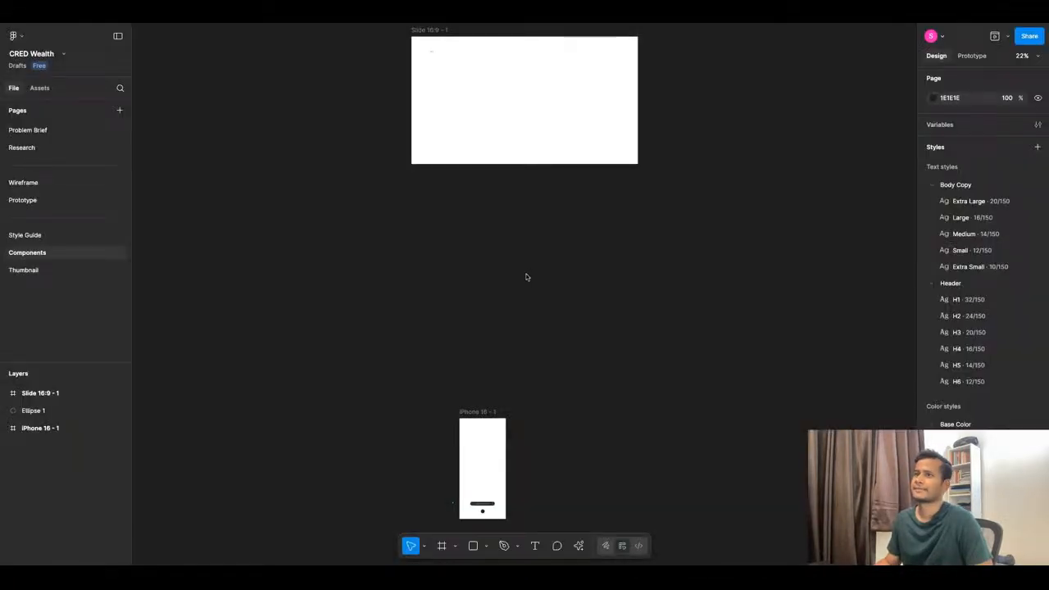
{"action": "scroll", "coordinate": [526, 277], "scroll_direction": "down", "scroll_amount": 3}
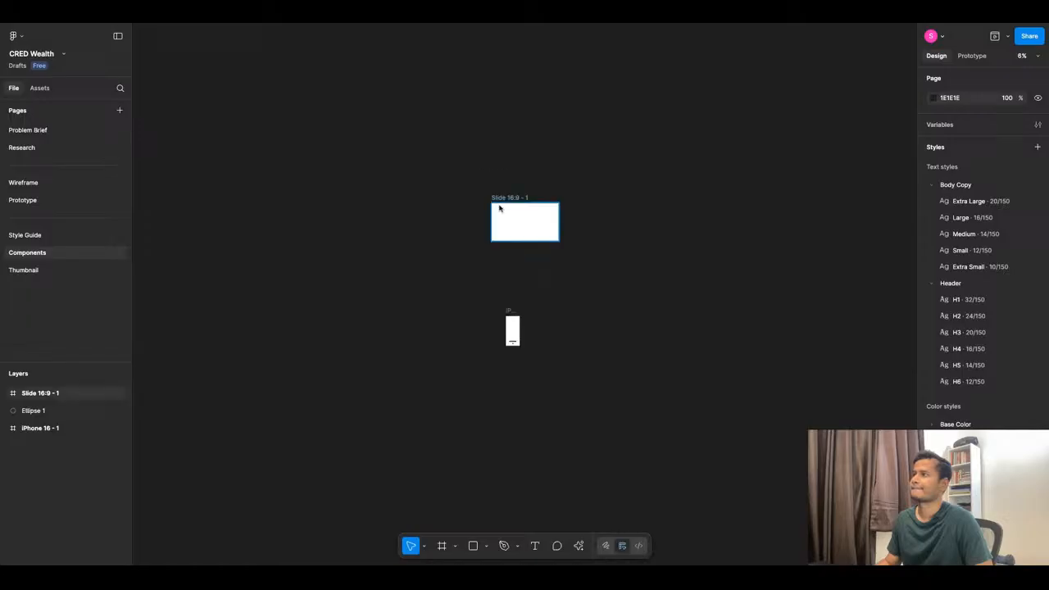
{"action": "scroll", "coordinate": [498, 208], "scroll_direction": "up", "scroll_amount": 10}
{"action": "scroll", "coordinate": [500, 208], "scroll_direction": "down", "scroll_amount": 5}
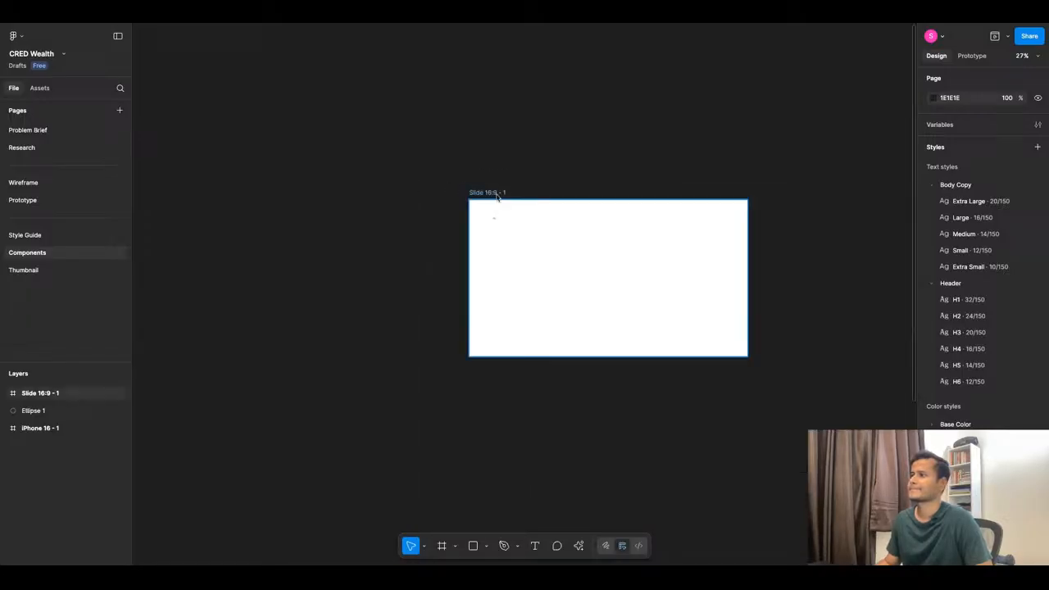
Replace the empty Slide 16:9 frame with the pasted Arrow Icons frame.
{"action": "left_click", "coordinate": [497, 193]}
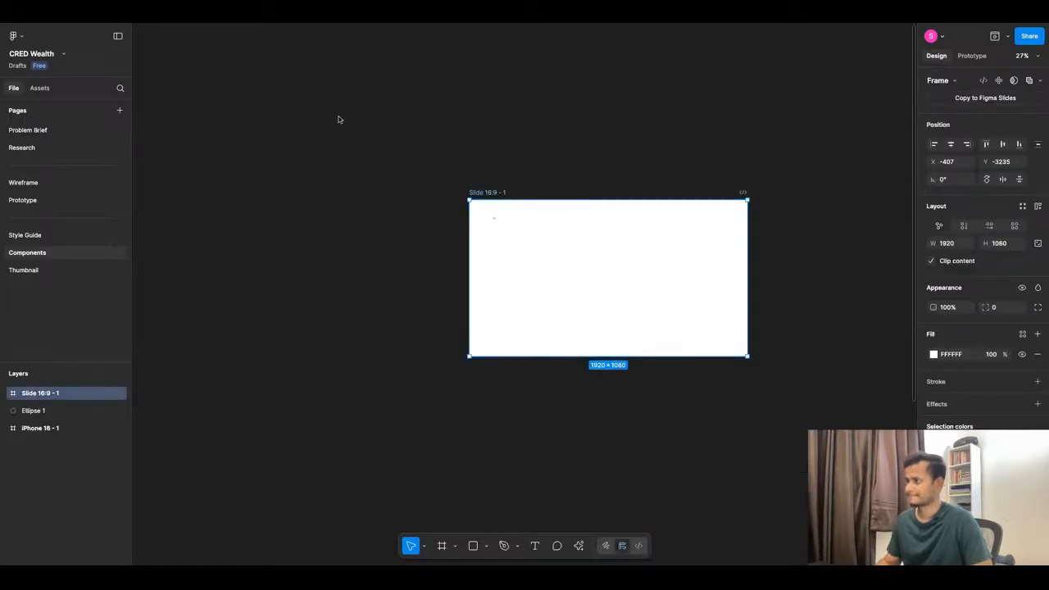
{"action": "key", "text": "Delete"}
{"action": "key", "text": "ctrl+v"}
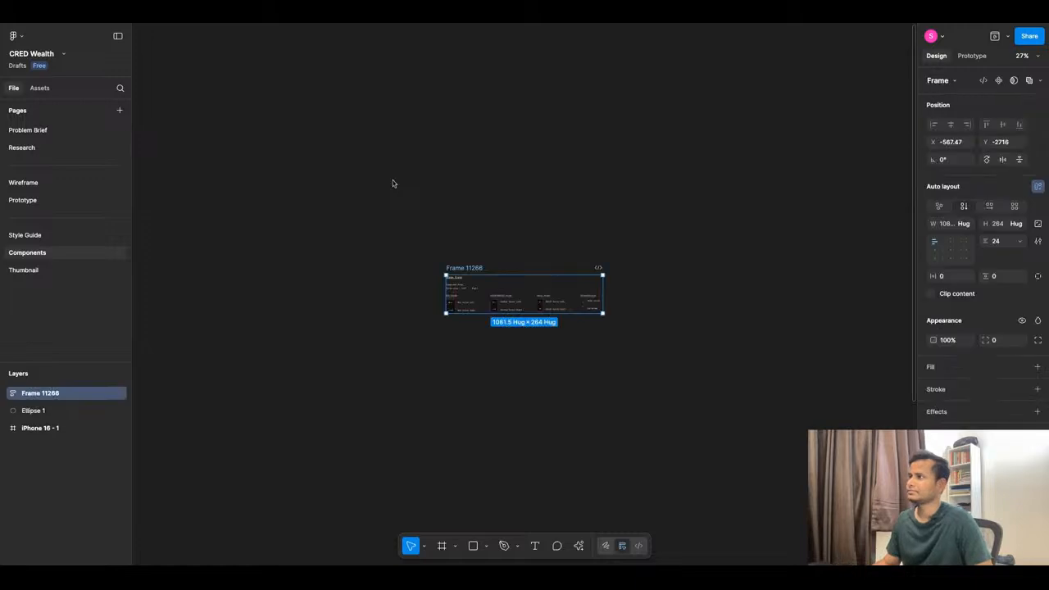
{"action": "scroll", "coordinate": [571, 184], "scroll_direction": "down", "scroll_amount": 5}
{"action": "scroll", "coordinate": [571, 295], "scroll_direction": "up", "scroll_amount": 5}
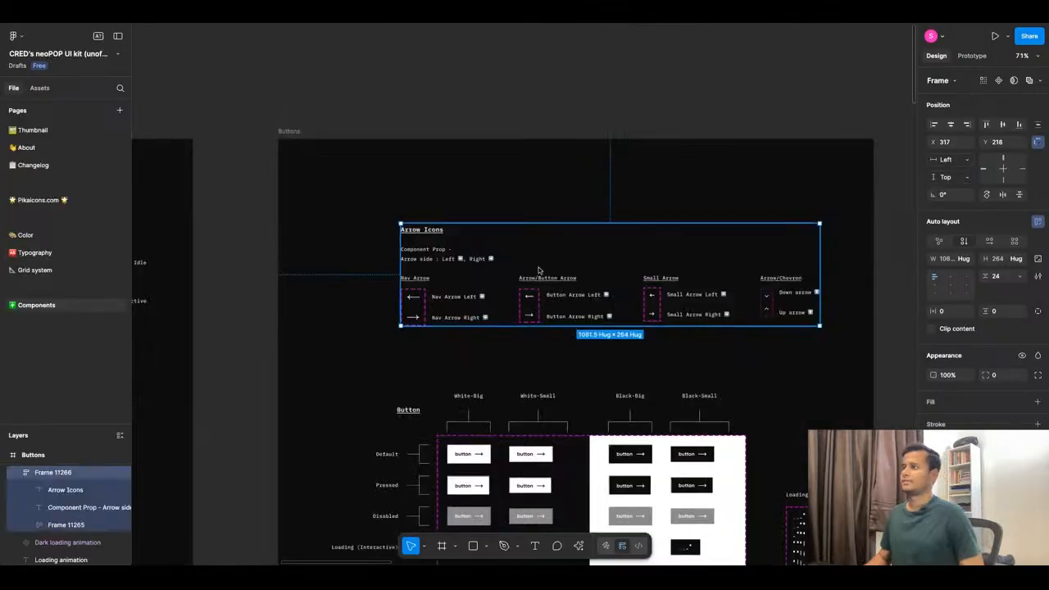
Select the neoPOP kit's entire Buttons frame by its title.
{"action": "scroll", "coordinate": [544, 298], "scroll_direction": "down", "scroll_amount": 5}
{"action": "scroll", "coordinate": [543, 298], "scroll_direction": "down", "scroll_amount": 2}
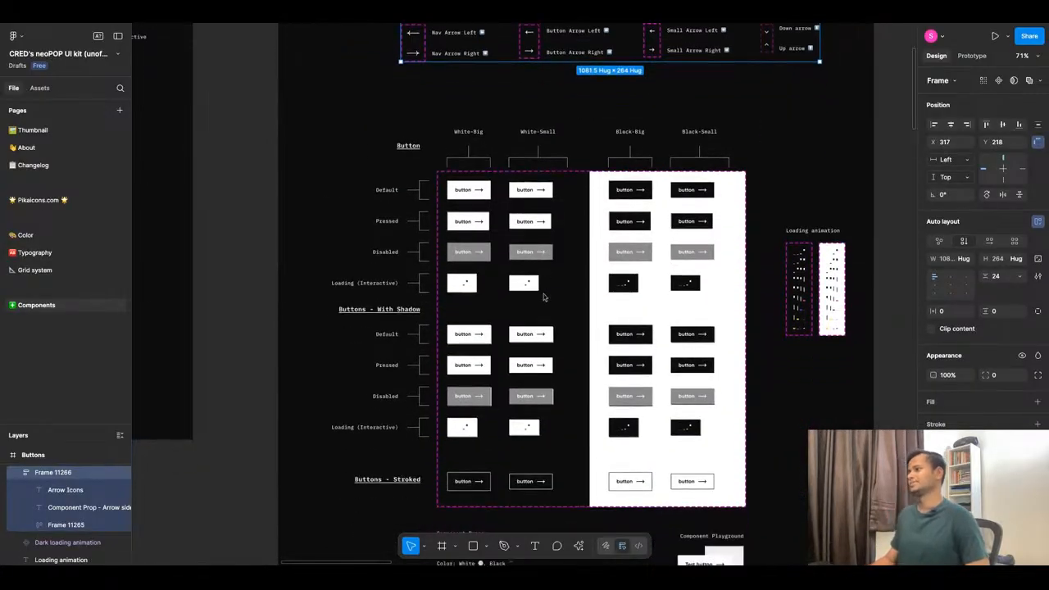
{"action": "scroll", "coordinate": [543, 297], "scroll_direction": "down", "scroll_amount": 1}
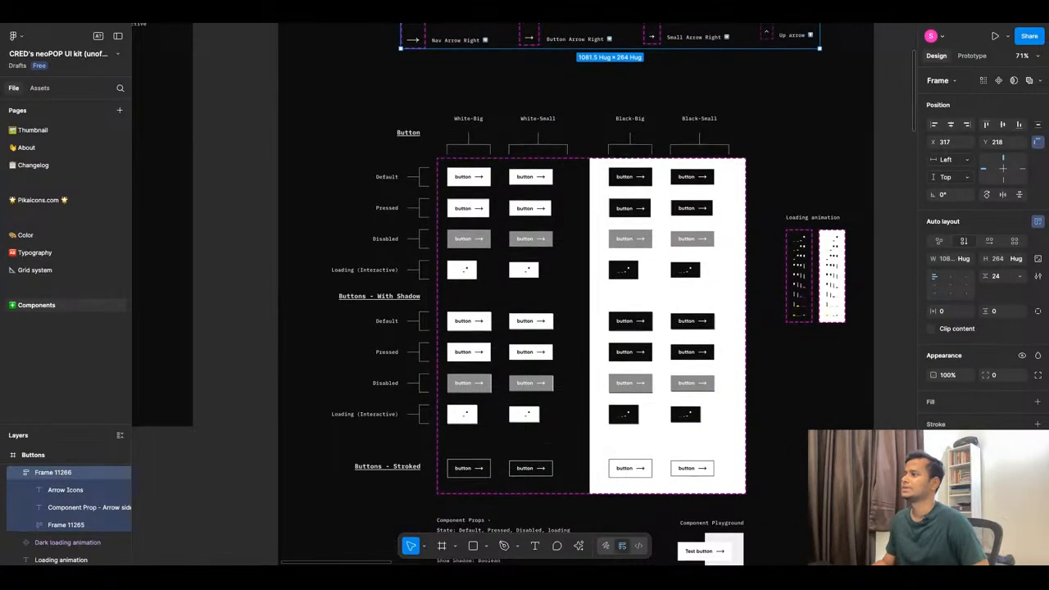
{"action": "scroll", "coordinate": [543, 298], "scroll_direction": "down", "scroll_amount": 1}
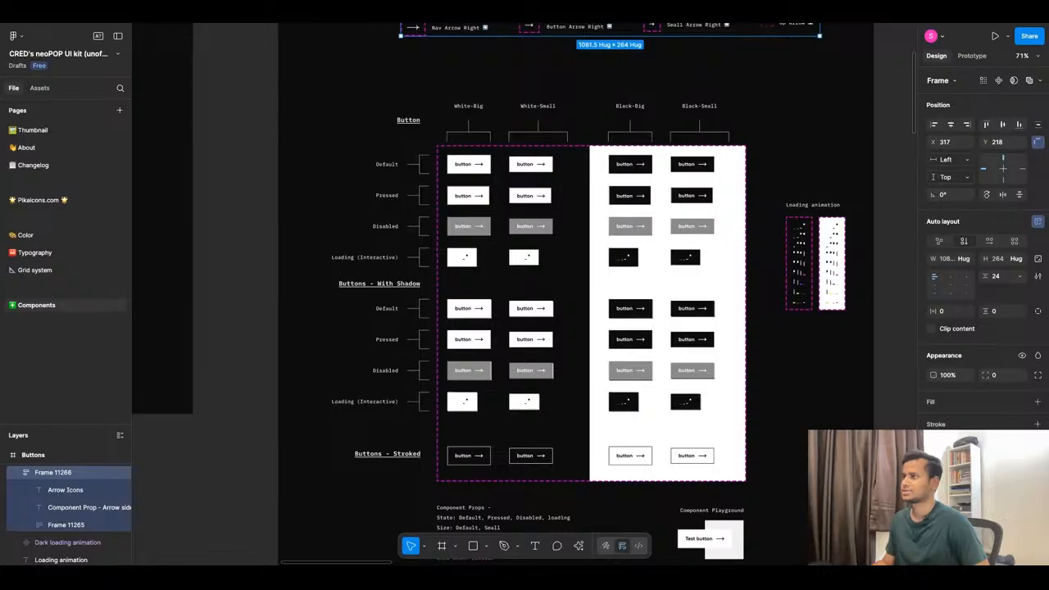
{"action": "scroll", "coordinate": [450, 186], "scroll_direction": "up", "scroll_amount": 5}
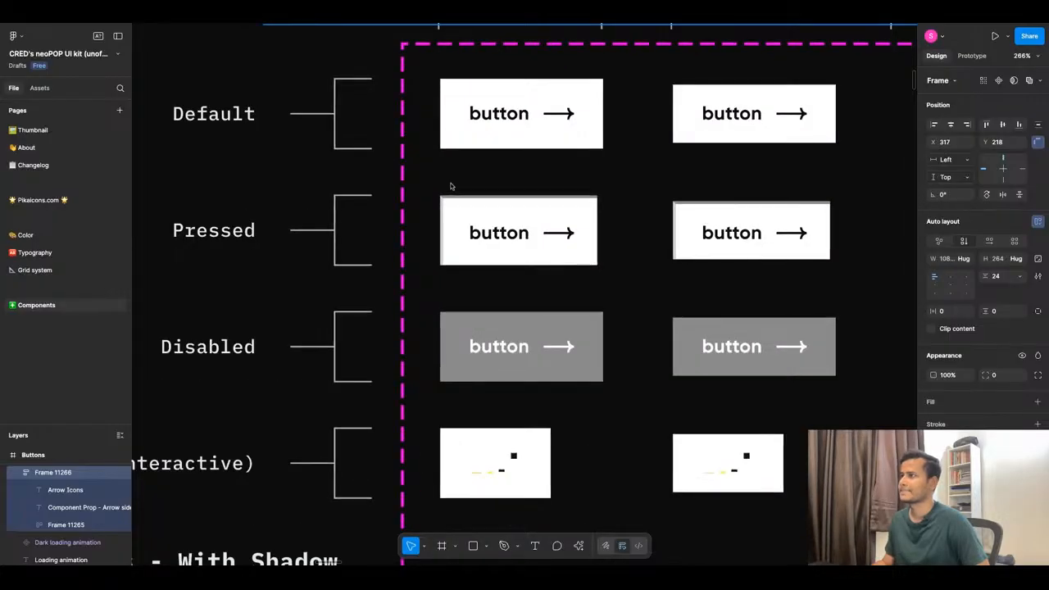
{"action": "scroll", "coordinate": [450, 186], "scroll_direction": "down", "scroll_amount": 6}
{"action": "scroll", "coordinate": [450, 178], "scroll_direction": "down", "scroll_amount": 4}
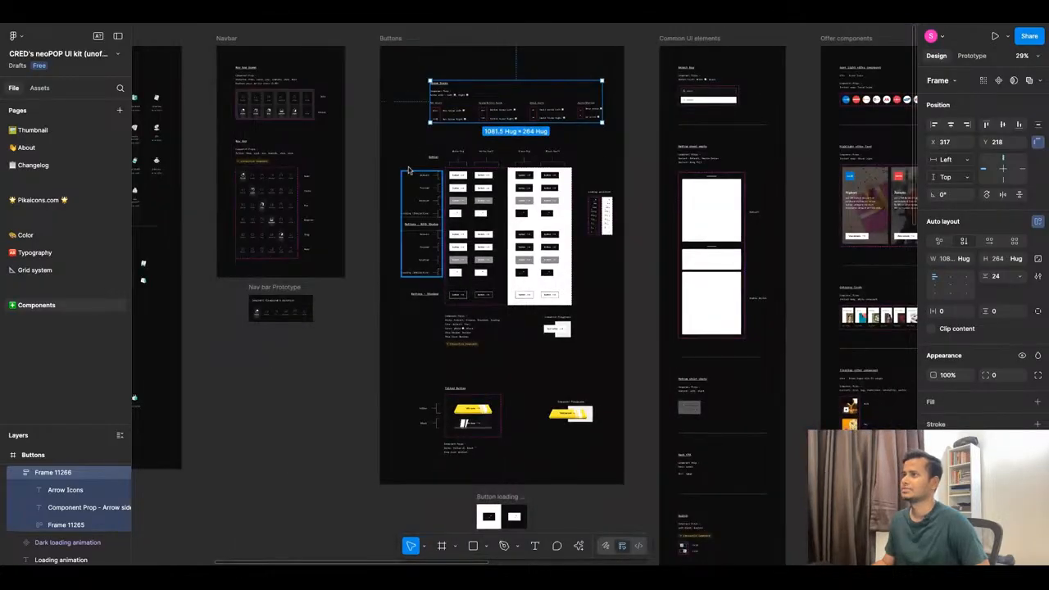
{"action": "left_click", "coordinate": [392, 40]}
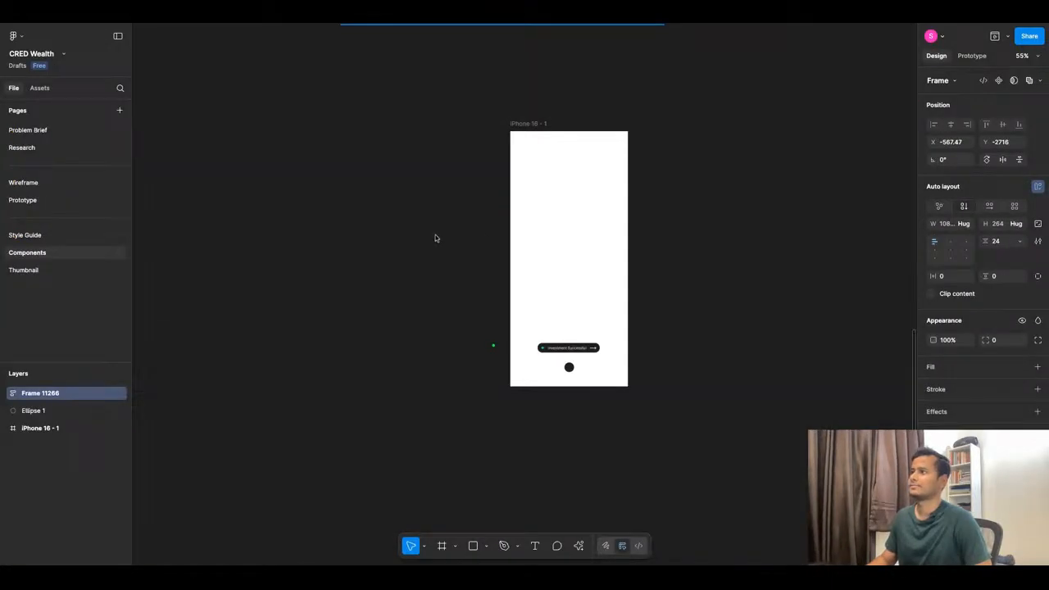
Paste the Buttons frame onto the Components page beside the arrow frame.
{"action": "scroll", "coordinate": [435, 237], "scroll_direction": "down", "scroll_amount": 10}
{"action": "left_click", "coordinate": [605, 170]}
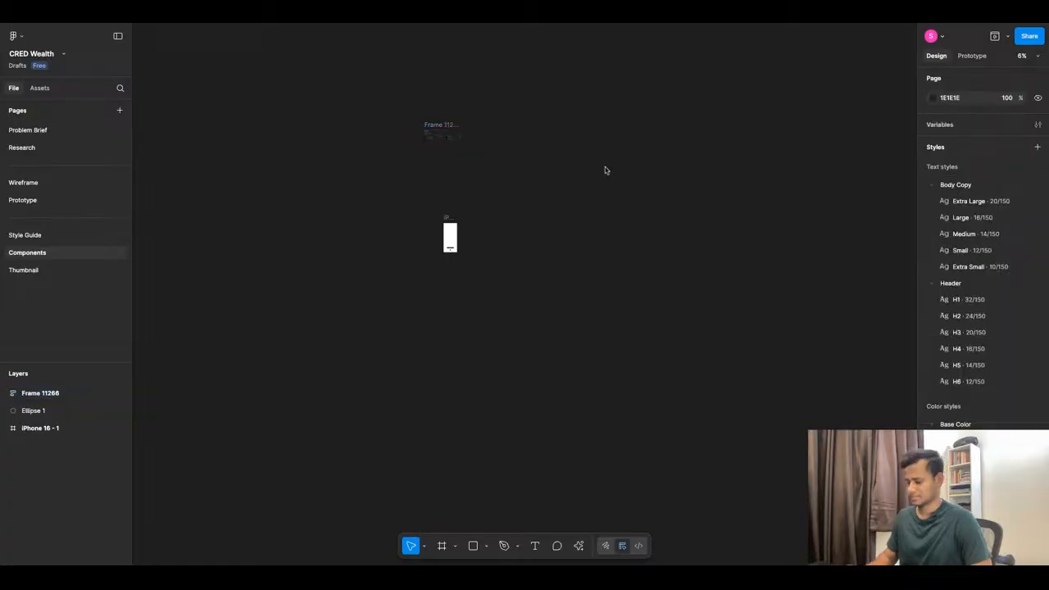
{"action": "key", "text": "ctrl+v"}
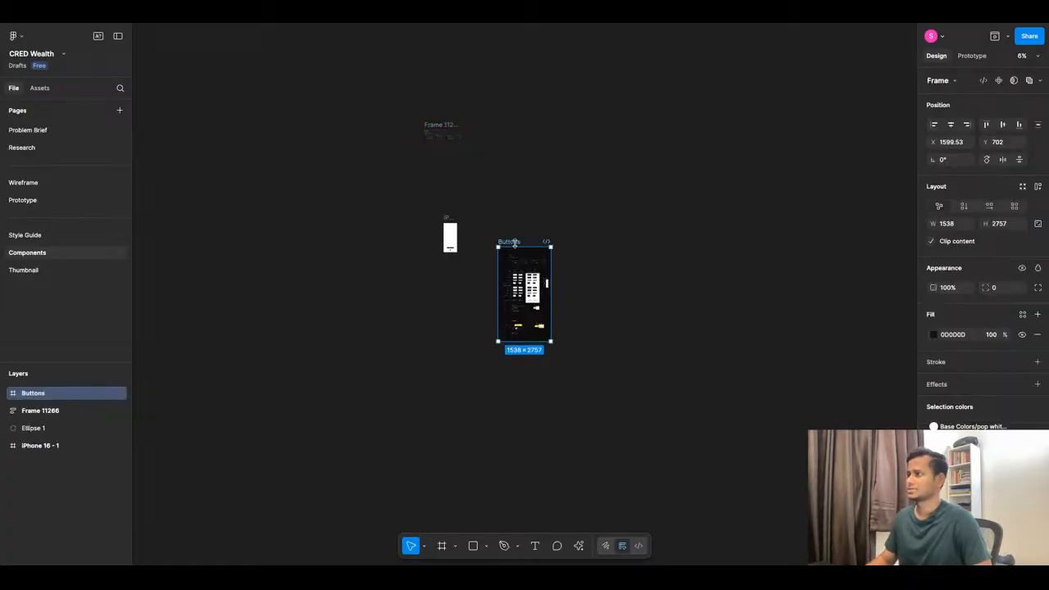
{"action": "left_click_drag", "start_coordinate": [515, 243], "coordinate": [544, 125]}
Delete Frame 11266, Ellipse 1 and iPhone 16 - 1, leaving only Buttons.
{"action": "left_click_drag", "start_coordinate": [500, 343], "coordinate": [385, 101]}
{"action": "key", "text": "Delete"}
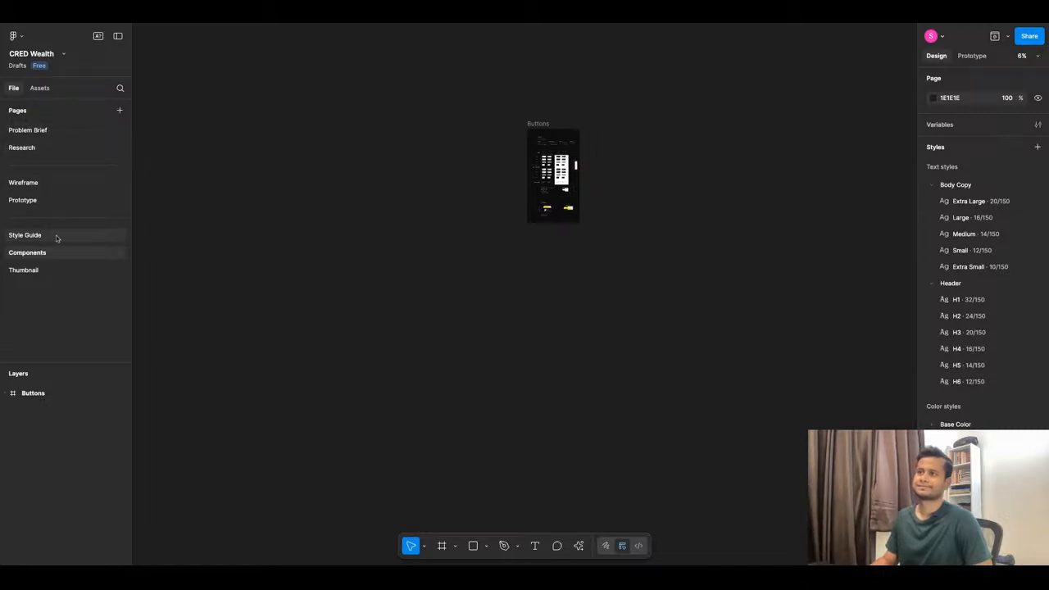
{"action": "left_click", "coordinate": [53, 198]}
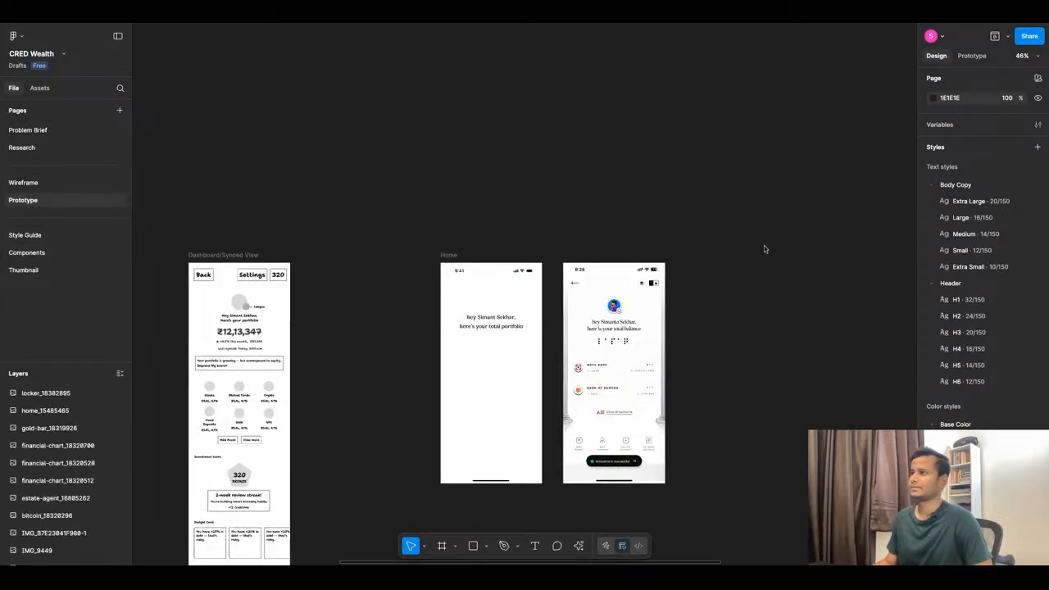
{"action": "left_click", "coordinate": [508, 23]}
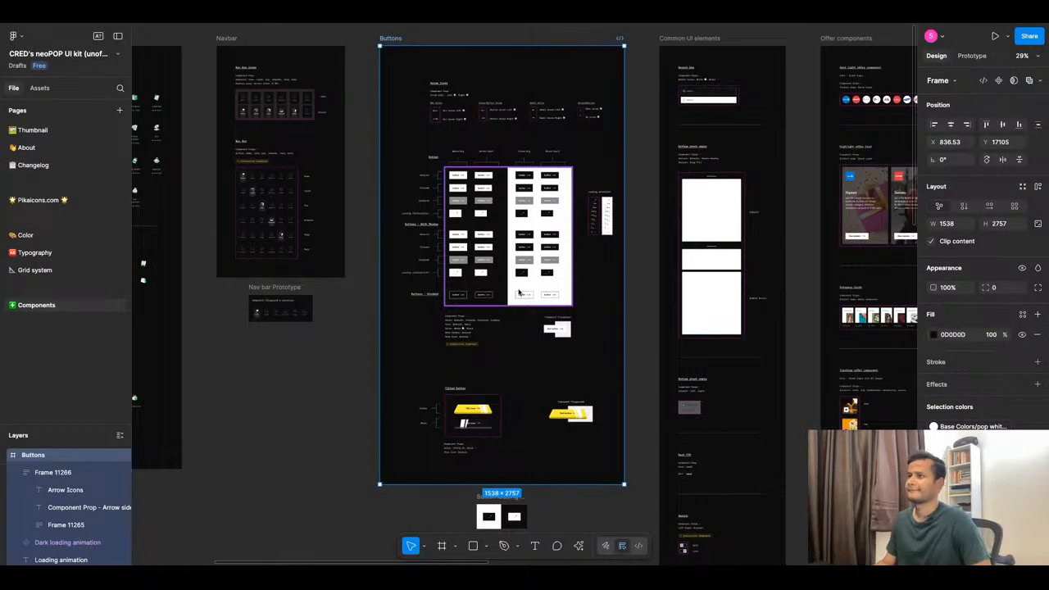
Select the neoPOP kit's Search bar auto-layout frame, then go back to the CRED Wealth file.
{"action": "scroll", "coordinate": [518, 292], "scroll_direction": "down", "scroll_amount": 3}
{"action": "scroll", "coordinate": [629, 184], "scroll_direction": "up", "scroll_amount": 5}
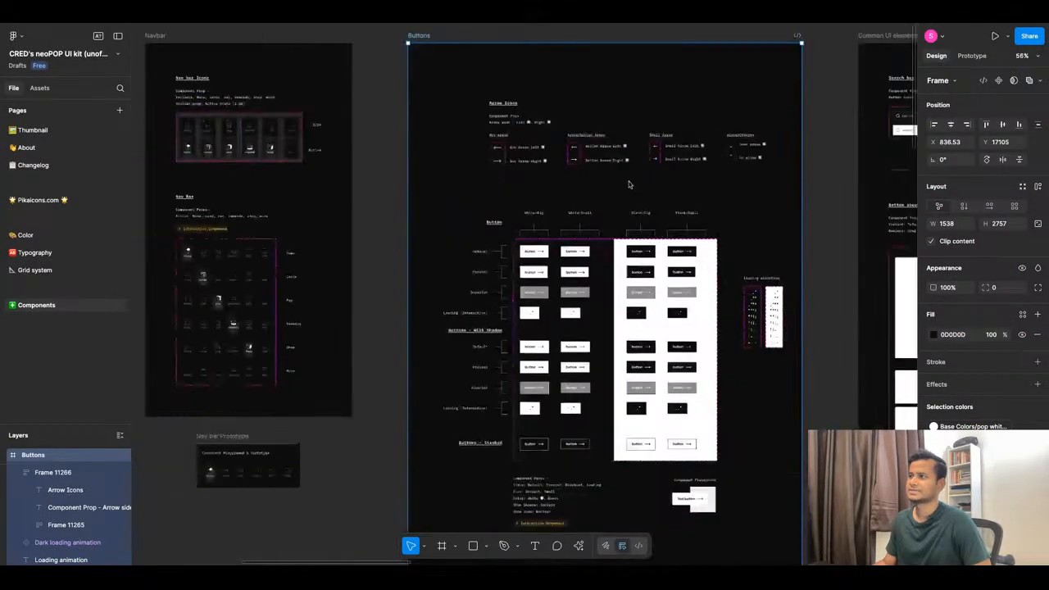
{"action": "scroll", "coordinate": [628, 184], "scroll_direction": "down", "scroll_amount": 5}
{"action": "scroll", "coordinate": [222, 190], "scroll_direction": "up", "scroll_amount": 4}
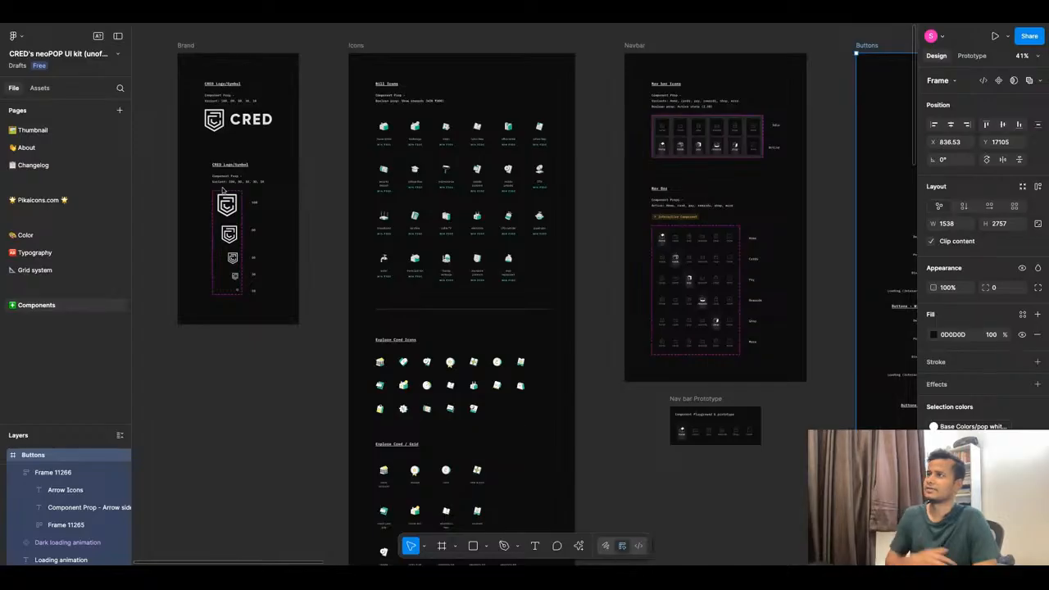
{"action": "scroll", "coordinate": [478, 272], "scroll_direction": "down", "scroll_amount": 5}
{"action": "scroll", "coordinate": [628, 287], "scroll_direction": "up", "scroll_amount": 5}
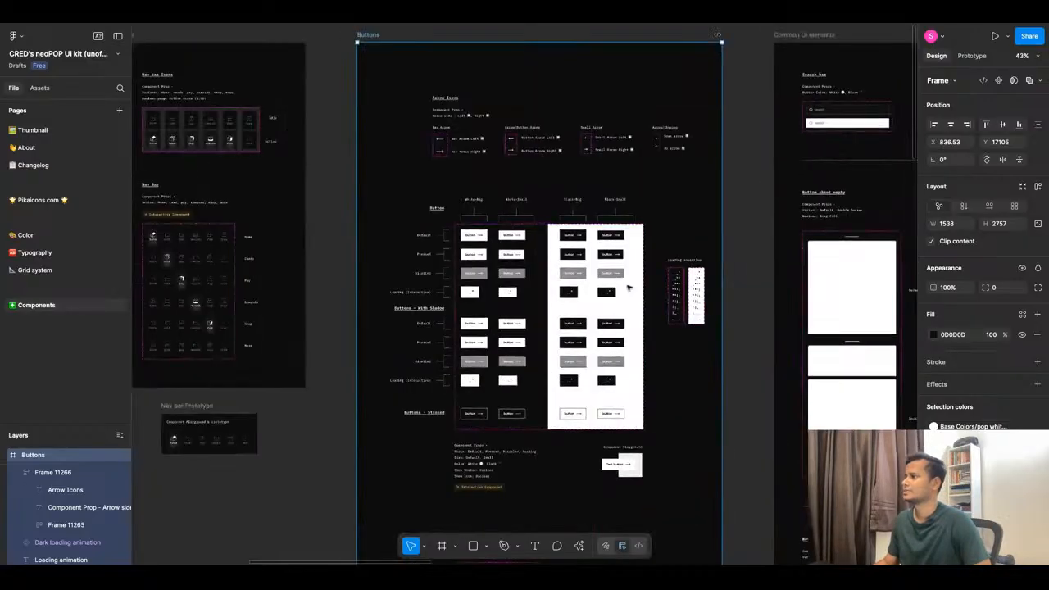
{"action": "scroll", "coordinate": [629, 287], "scroll_direction": "up", "scroll_amount": 6}
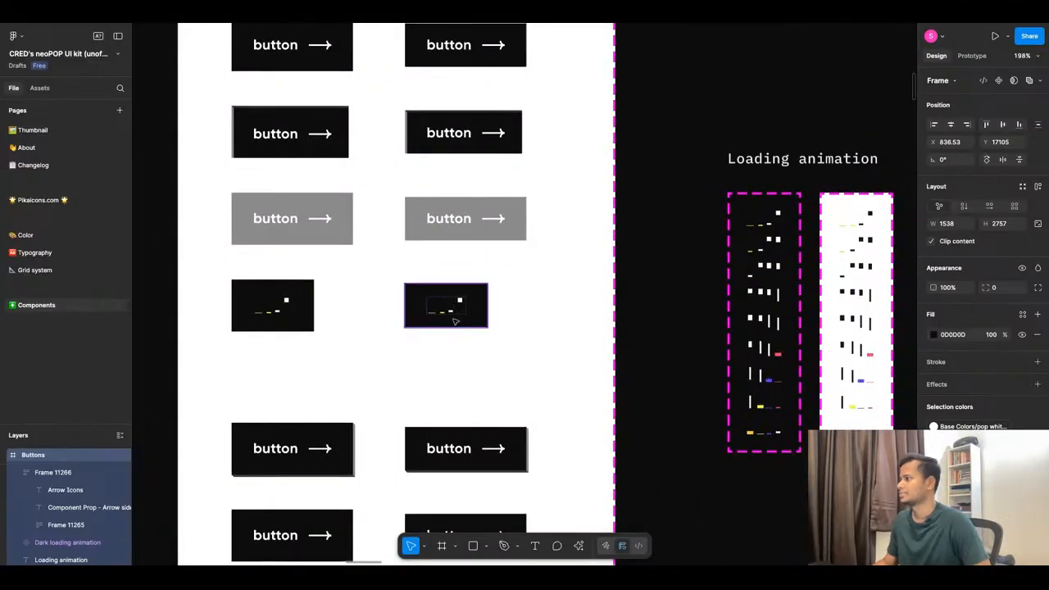
{"action": "scroll", "coordinate": [455, 321], "scroll_direction": "down", "scroll_amount": 6}
{"action": "scroll", "coordinate": [664, 184], "scroll_direction": "up", "scroll_amount": 5}
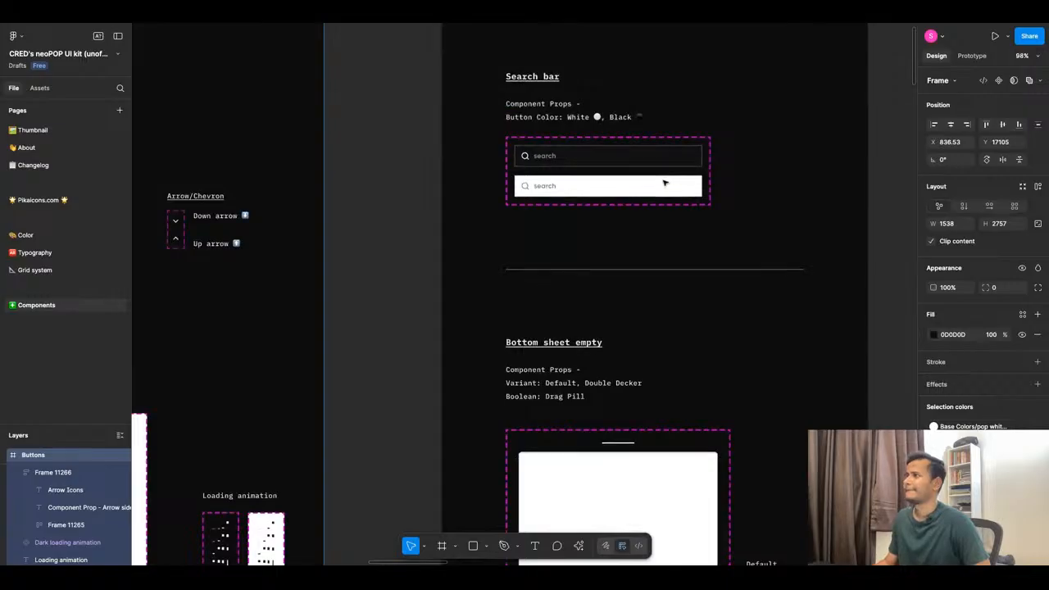
{"action": "scroll", "coordinate": [665, 184], "scroll_direction": "up", "scroll_amount": 3}
{"action": "left_click", "coordinate": [484, 164]}
{"action": "scroll", "coordinate": [465, 292], "scroll_direction": "down", "scroll_amount": 4}
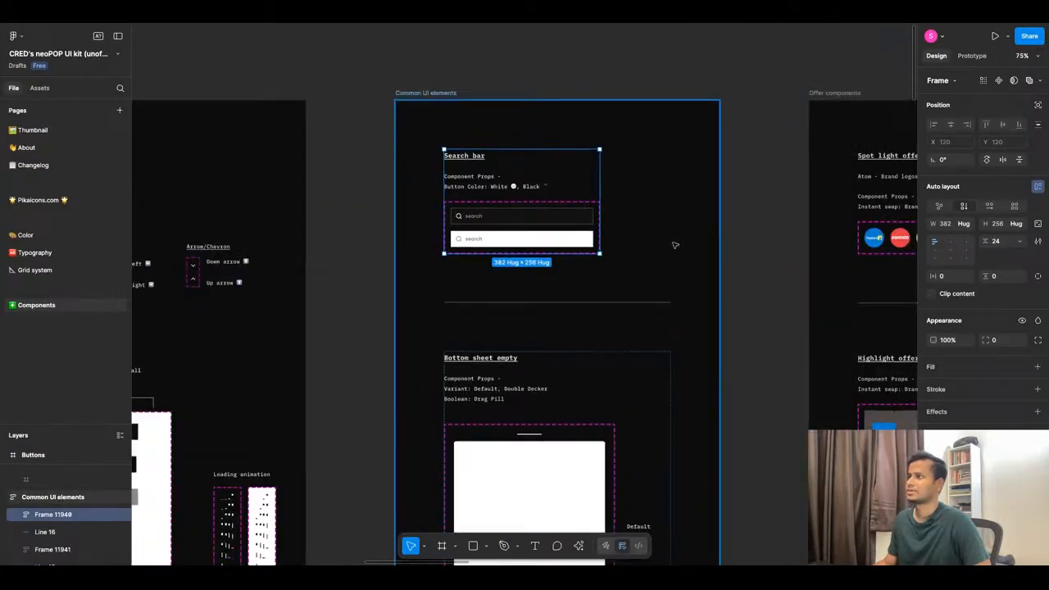
{"action": "left_click", "coordinate": [475, 23]}
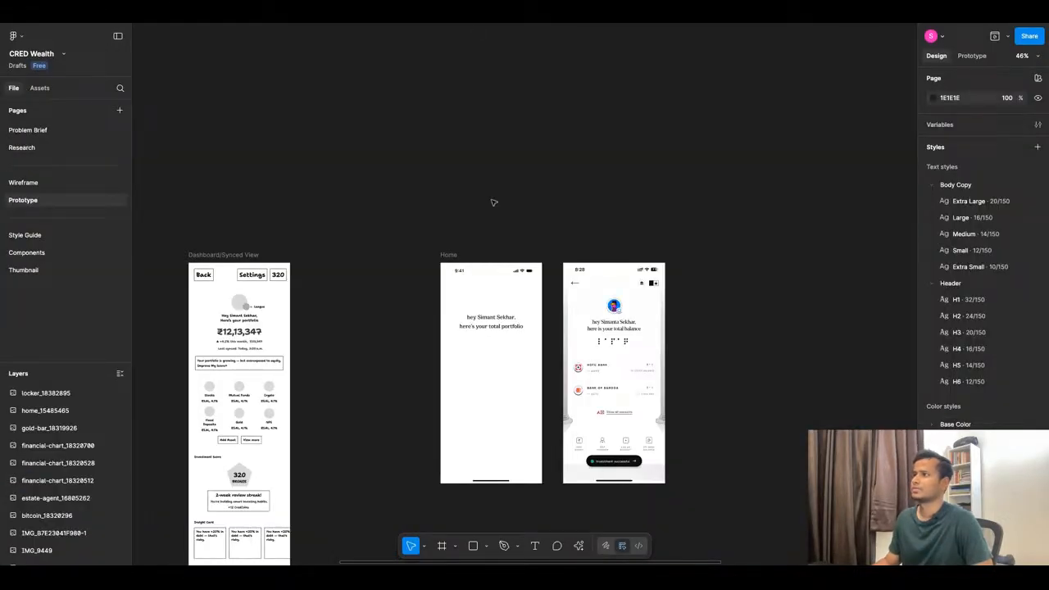
Open the Components page and undo an accidental widening of the Buttons frame.
{"action": "scroll", "coordinate": [493, 203], "scroll_direction": "down", "scroll_amount": 5}
{"action": "left_click", "coordinate": [60, 253]}
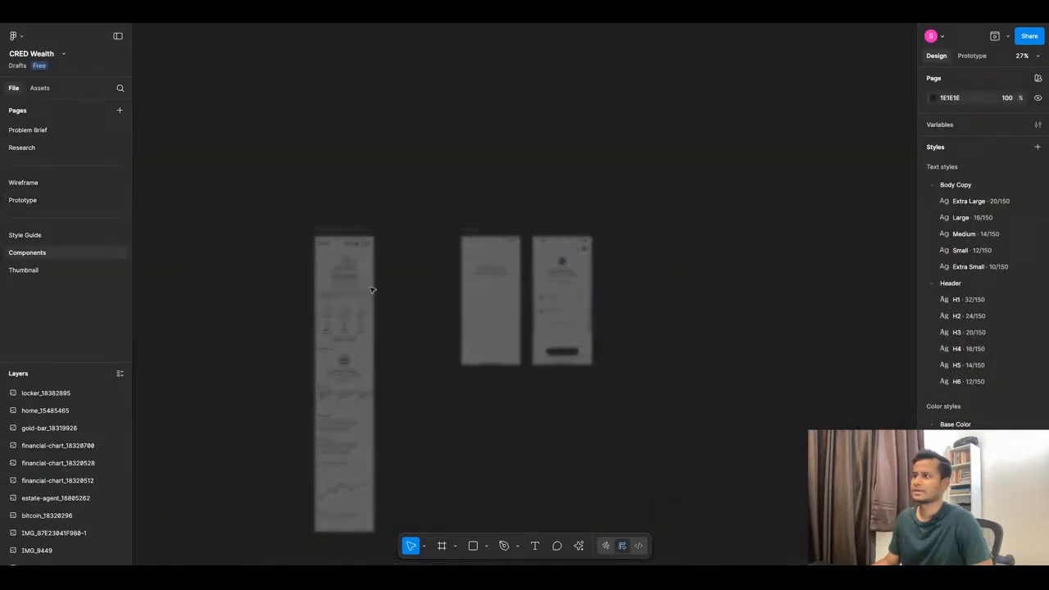
{"action": "scroll", "coordinate": [490, 176], "scroll_direction": "up", "scroll_amount": 3}
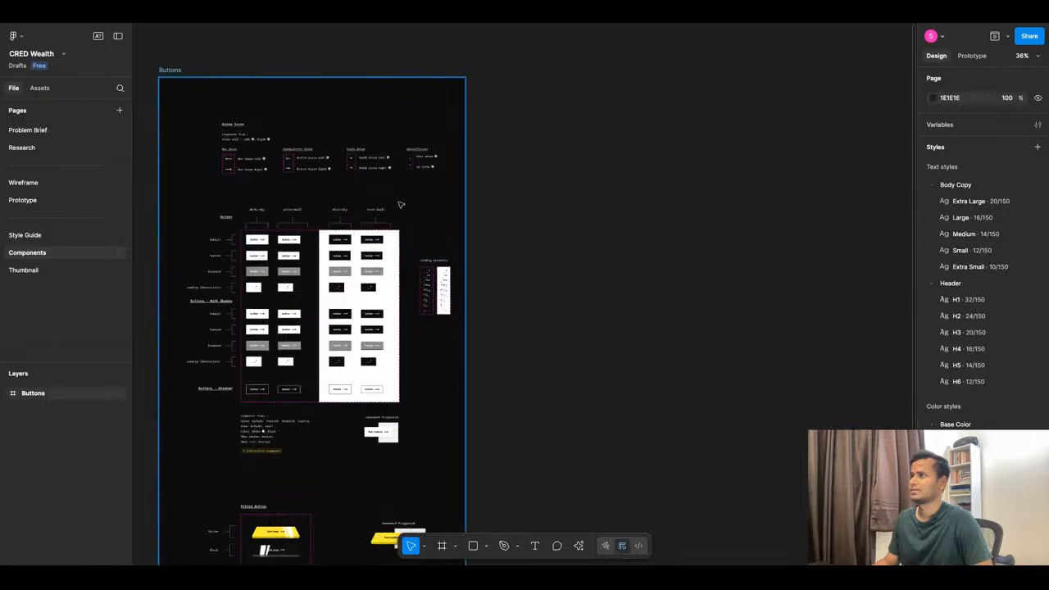
{"action": "left_click", "coordinate": [447, 210]}
{"action": "scroll", "coordinate": [442, 207], "scroll_direction": "down", "scroll_amount": 3}
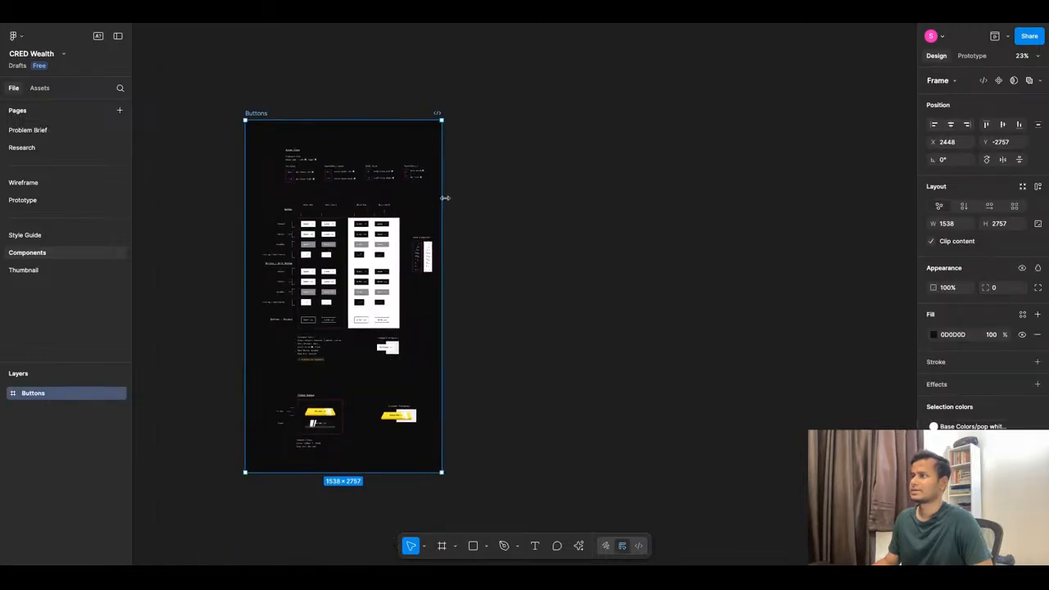
{"action": "scroll", "coordinate": [444, 196], "scroll_direction": "down", "scroll_amount": 2}
{"action": "left_click_drag", "start_coordinate": [443, 196], "coordinate": [828, 196]}
{"action": "key", "text": "ctrl+z"}
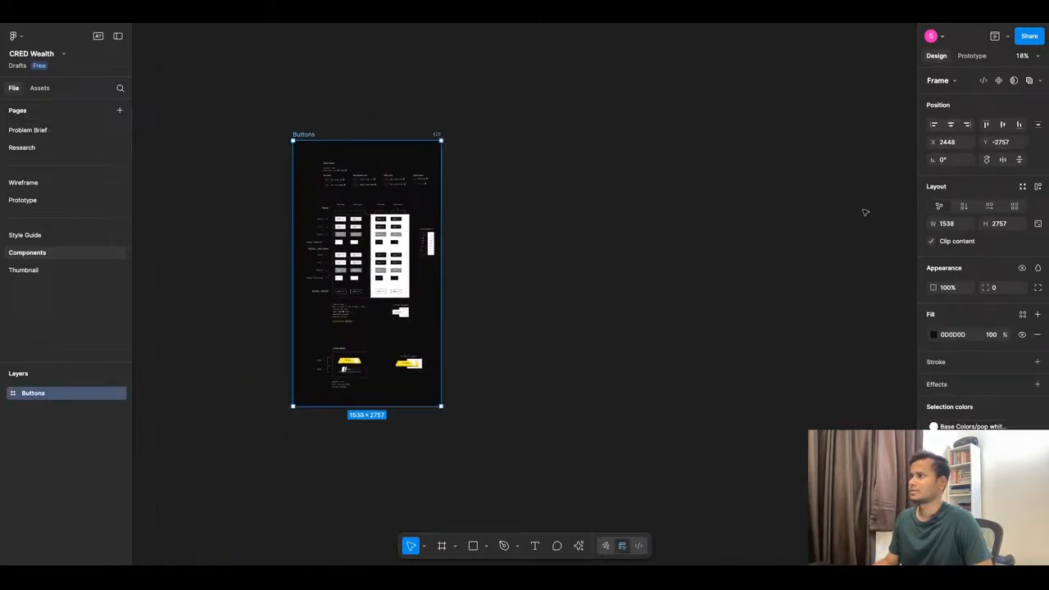
{"action": "left_click", "coordinate": [644, 174]}
Draw a new blank frame, Frame 11267 at 1981×2733, beside the Buttons frame.
{"action": "scroll", "coordinate": [644, 174], "scroll_direction": "up", "scroll_amount": 1}
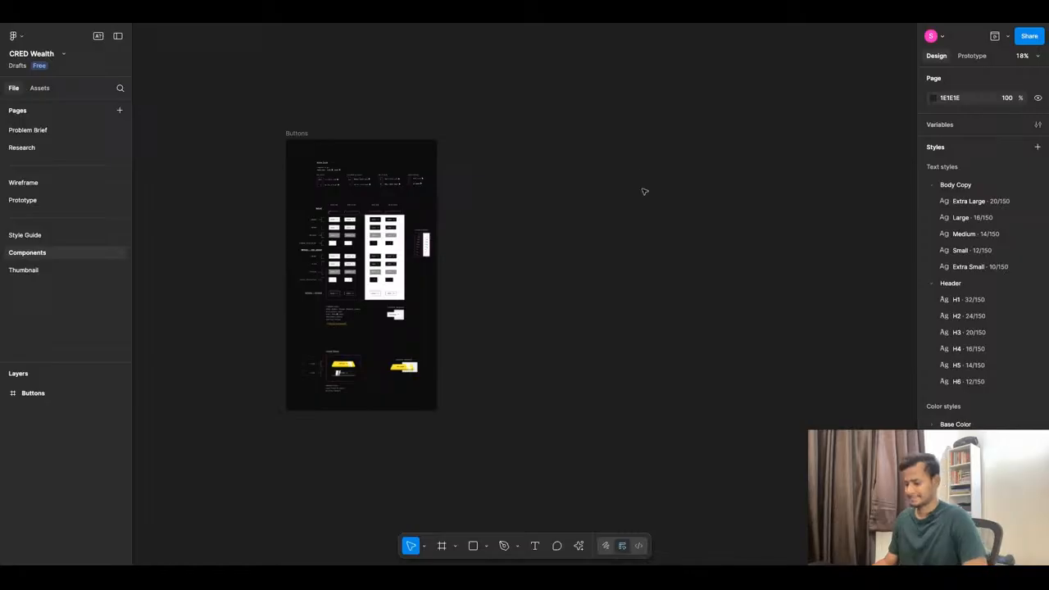
{"action": "scroll", "coordinate": [644, 192], "scroll_direction": "up", "scroll_amount": 3}
{"action": "key", "text": "f"}
{"action": "mouse_move", "coordinate": [424, 128]}
{"action": "left_mouse_down"}
{"action": "mouse_move", "coordinate": [698, 506]}
{"action": "mouse_move", "coordinate": [424, 122]}
{"action": "left_mouse_up"}
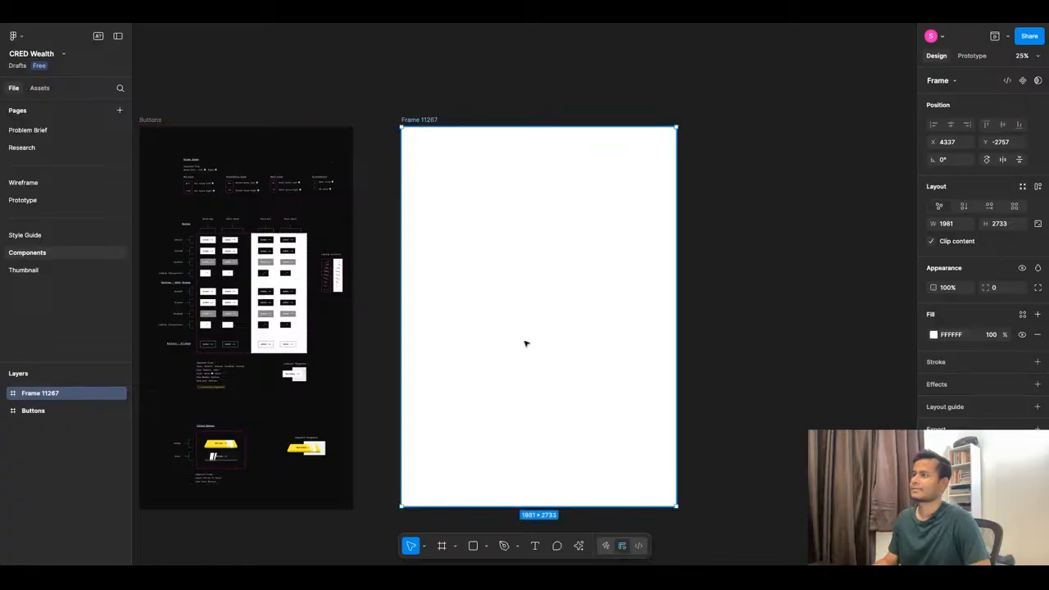
Make the new frame 2757 high and eyedrop the Buttons frame's 0D0D0D fill.
{"action": "left_click_drag", "start_coordinate": [435, 503], "coordinate": [435, 505]}
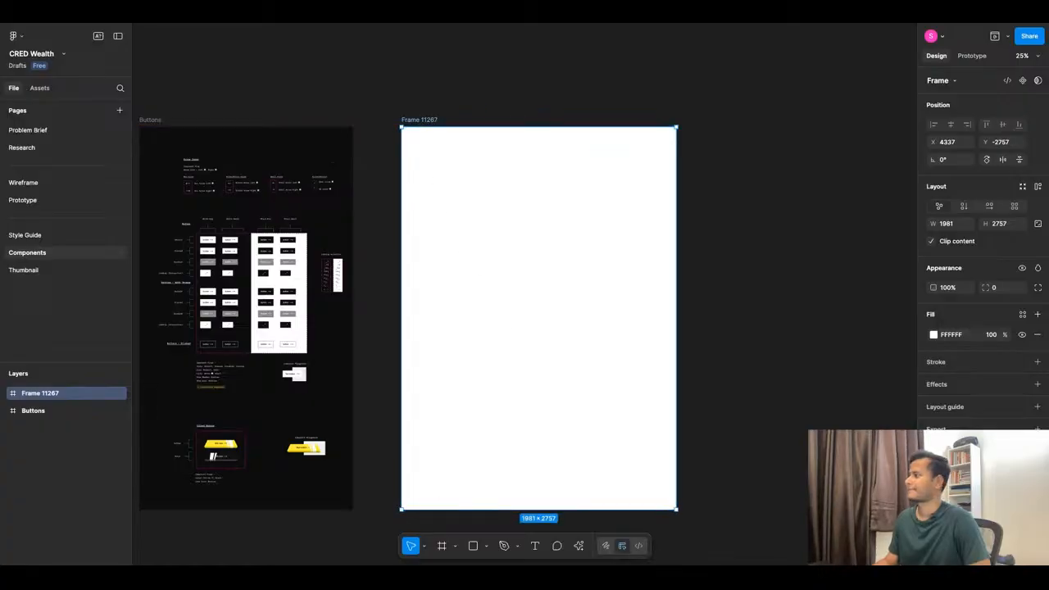
{"action": "left_click", "coordinate": [933, 335]}
{"action": "left_click", "coordinate": [801, 474]}
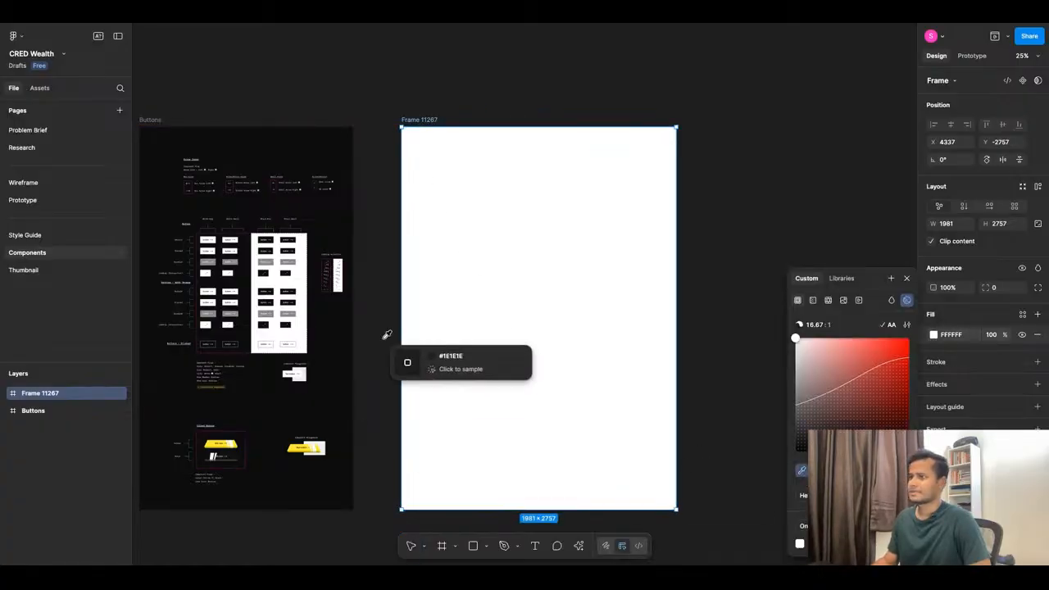
{"action": "left_click", "coordinate": [347, 319]}
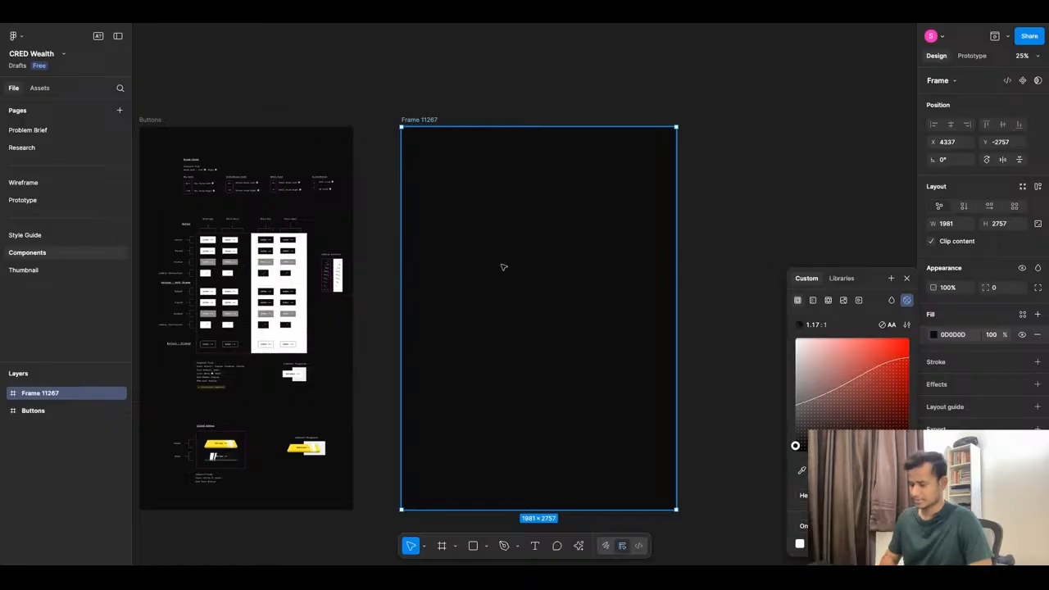
Paste the Search bar component into the frame near its top-left corner.
{"action": "key", "text": "ctrl+v"}
{"action": "scroll", "coordinate": [438, 154], "scroll_direction": "up", "scroll_amount": 6}
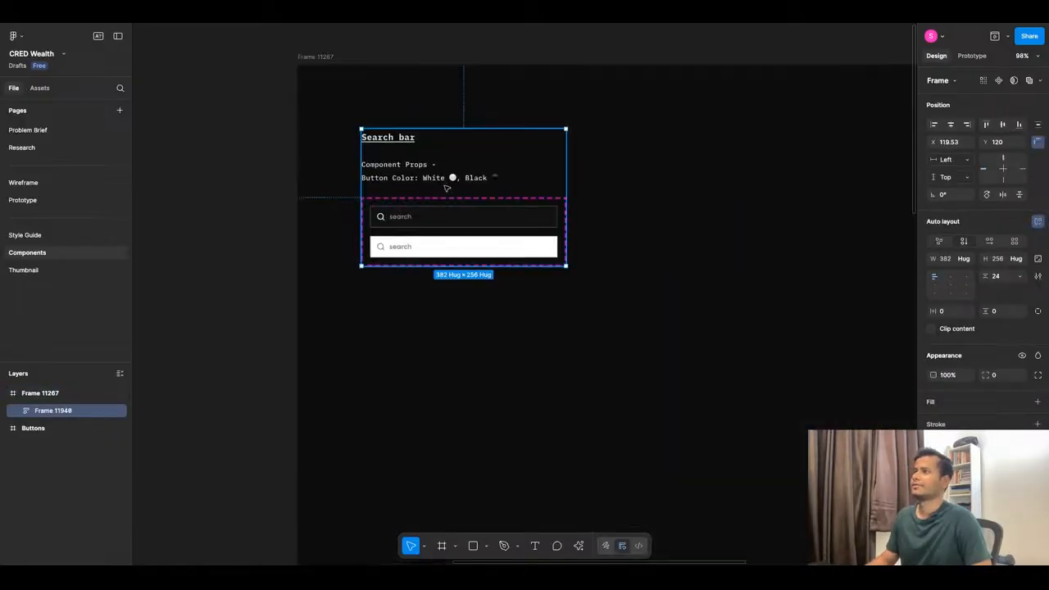
{"action": "left_click_drag", "start_coordinate": [445, 185], "coordinate": [441, 155]}
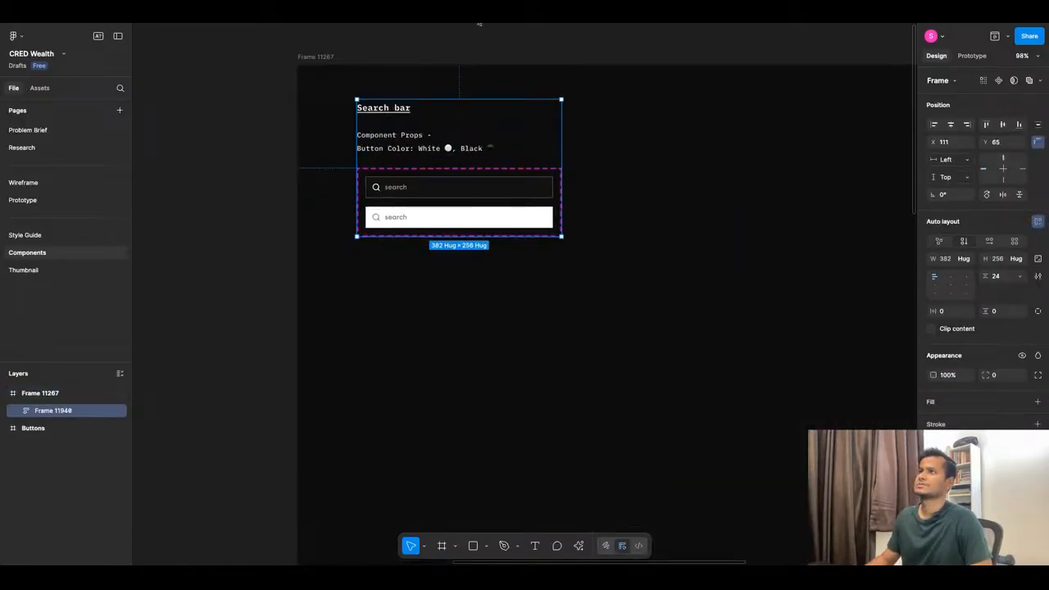
{"action": "left_click", "coordinate": [479, 16]}
{"action": "scroll", "coordinate": [464, 286], "scroll_direction": "down", "scroll_amount": 3}
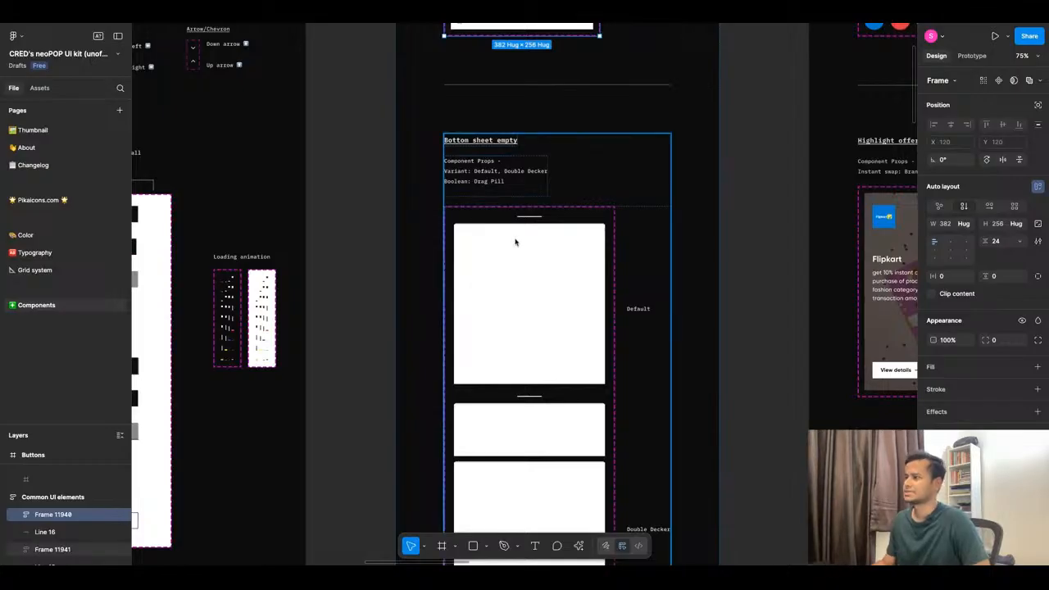
{"action": "scroll", "coordinate": [515, 241], "scroll_direction": "down", "scroll_amount": 3}
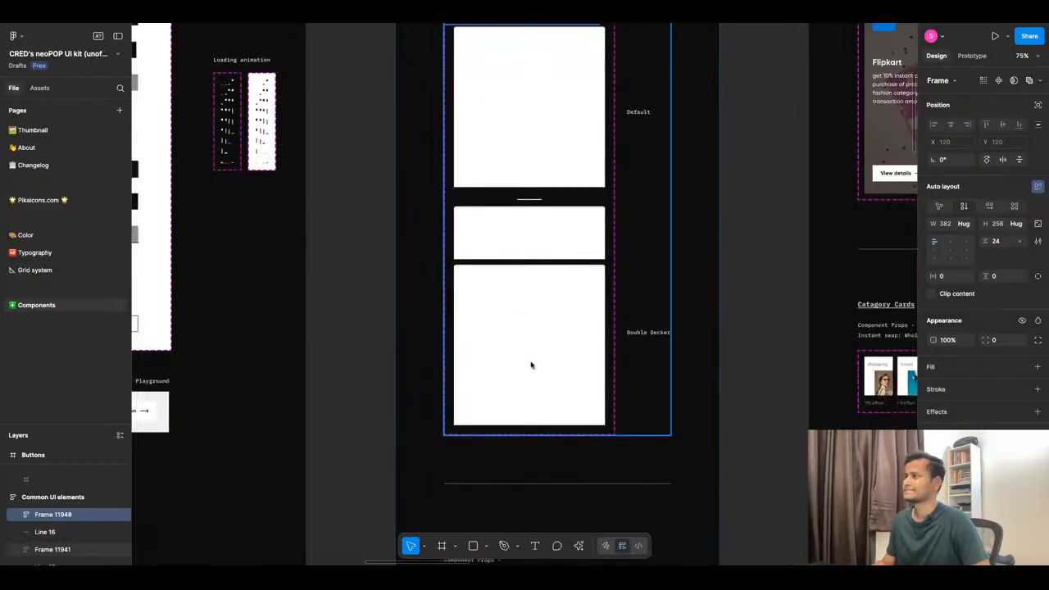
{"action": "scroll", "coordinate": [531, 366], "scroll_direction": "down", "scroll_amount": 2}
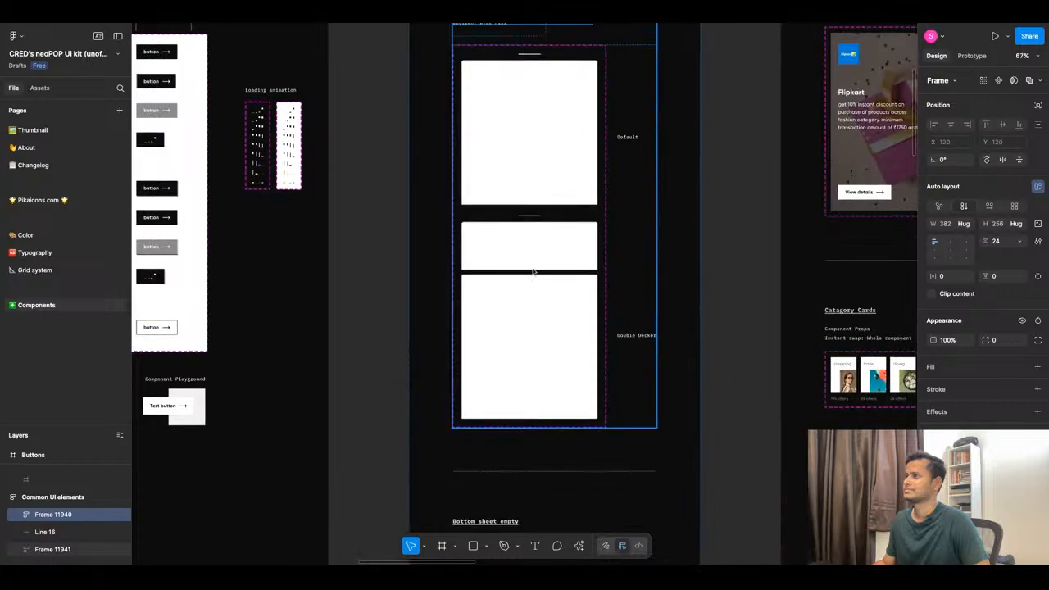
{"action": "left_click", "coordinate": [533, 232]}
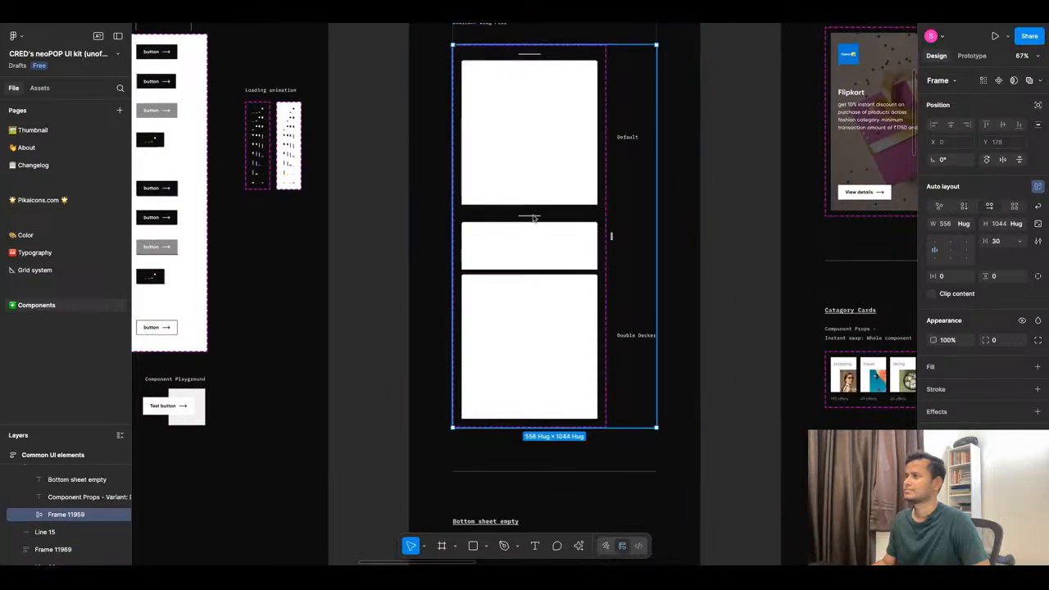
{"action": "left_click", "coordinate": [534, 217], "text": "super"}
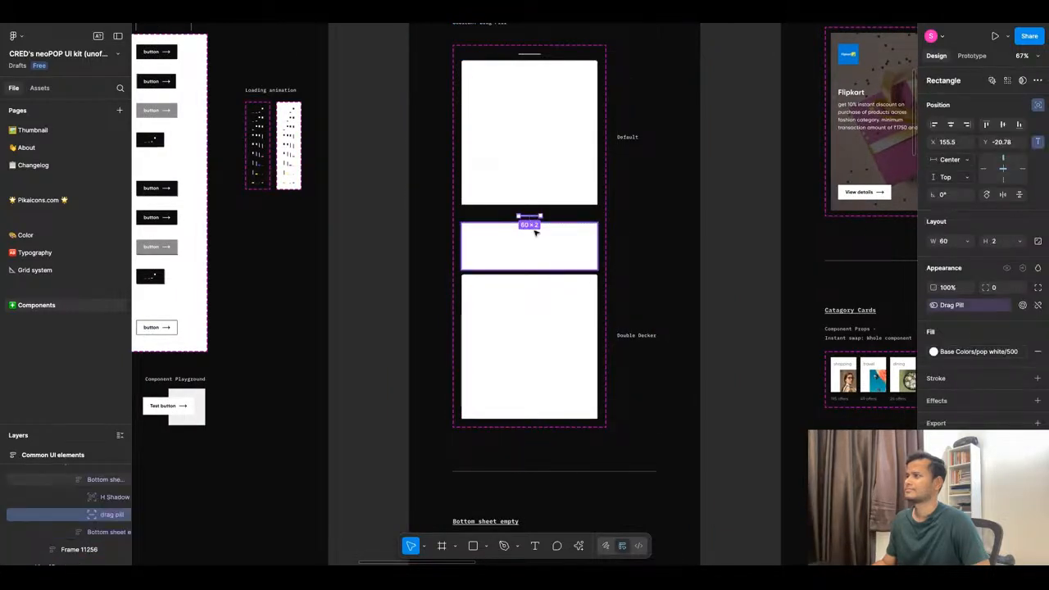
{"action": "left_click", "coordinate": [536, 232]}
{"action": "scroll", "coordinate": [510, 260], "scroll_direction": "down", "scroll_amount": 3}
{"action": "scroll", "coordinate": [485, 312], "scroll_direction": "up", "scroll_amount": 10}
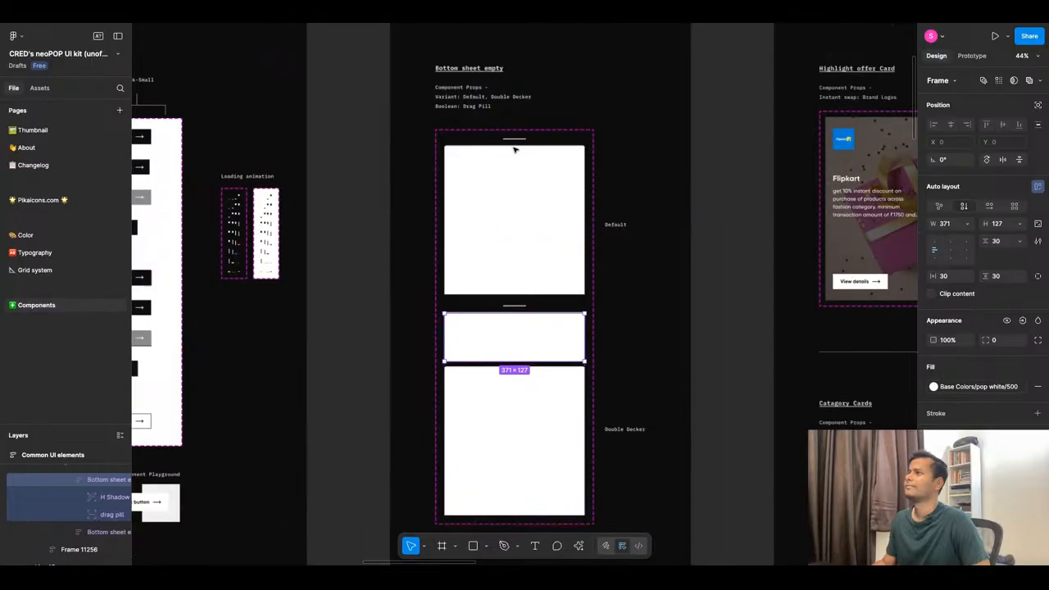
{"action": "scroll", "coordinate": [480, 228], "scroll_direction": "down", "scroll_amount": 3}
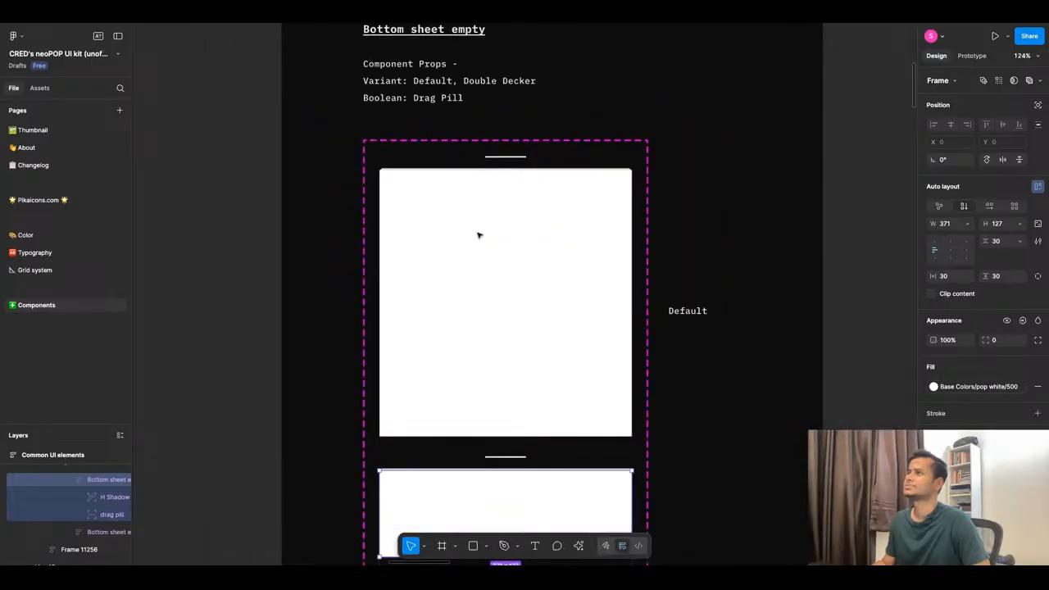
{"action": "scroll", "coordinate": [451, 292], "scroll_direction": "down", "scroll_amount": 10}
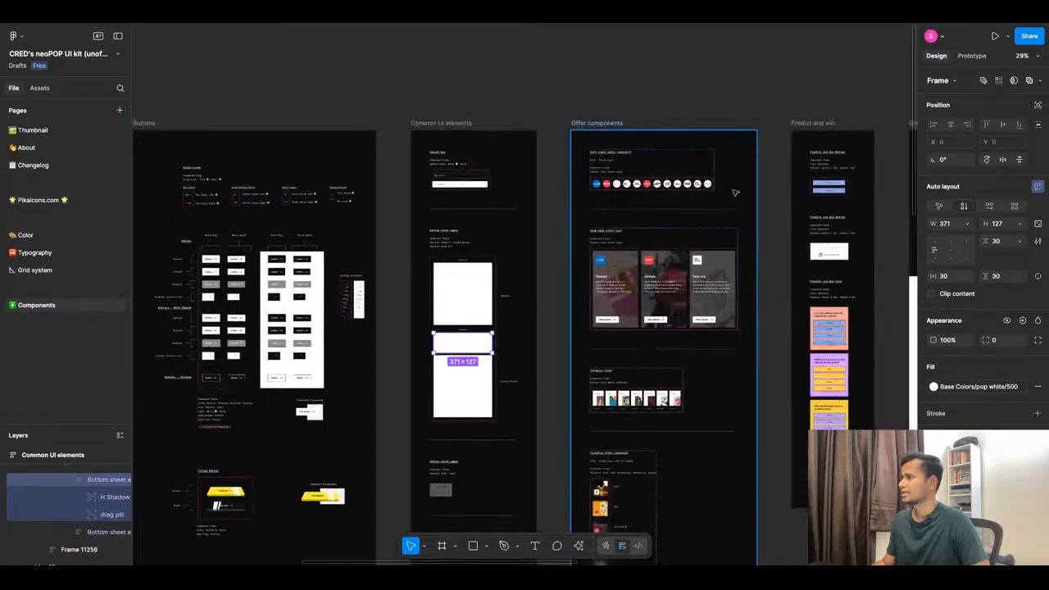
{"action": "scroll", "coordinate": [735, 193], "scroll_direction": "up", "scroll_amount": 5}
{"action": "scroll", "coordinate": [533, 185], "scroll_direction": "down", "scroll_amount": 3}
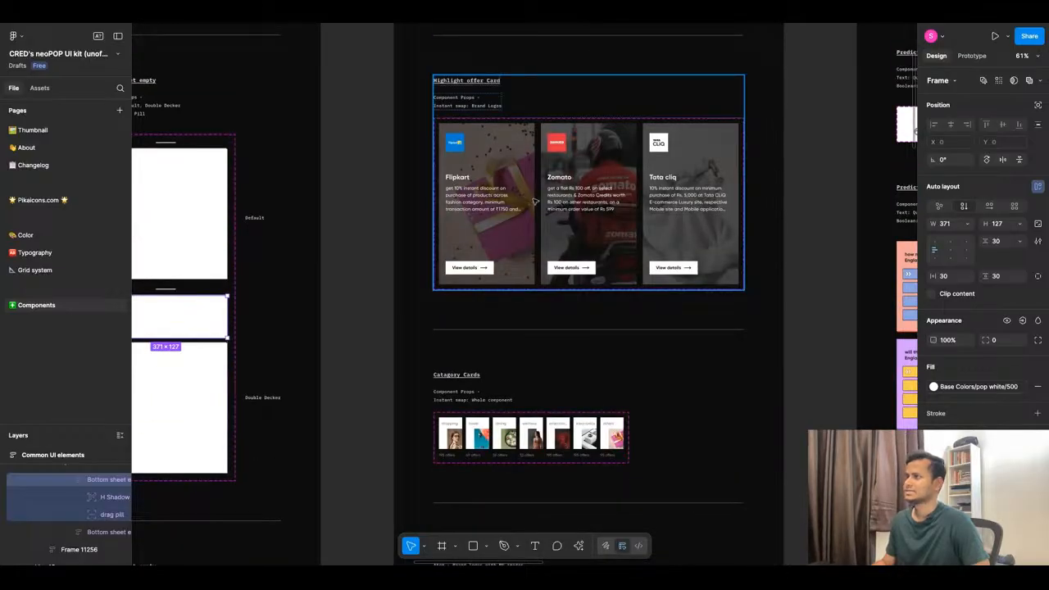
{"action": "scroll", "coordinate": [533, 200], "scroll_direction": "down", "scroll_amount": 2}
{"action": "scroll", "coordinate": [509, 284], "scroll_direction": "up", "scroll_amount": 5}
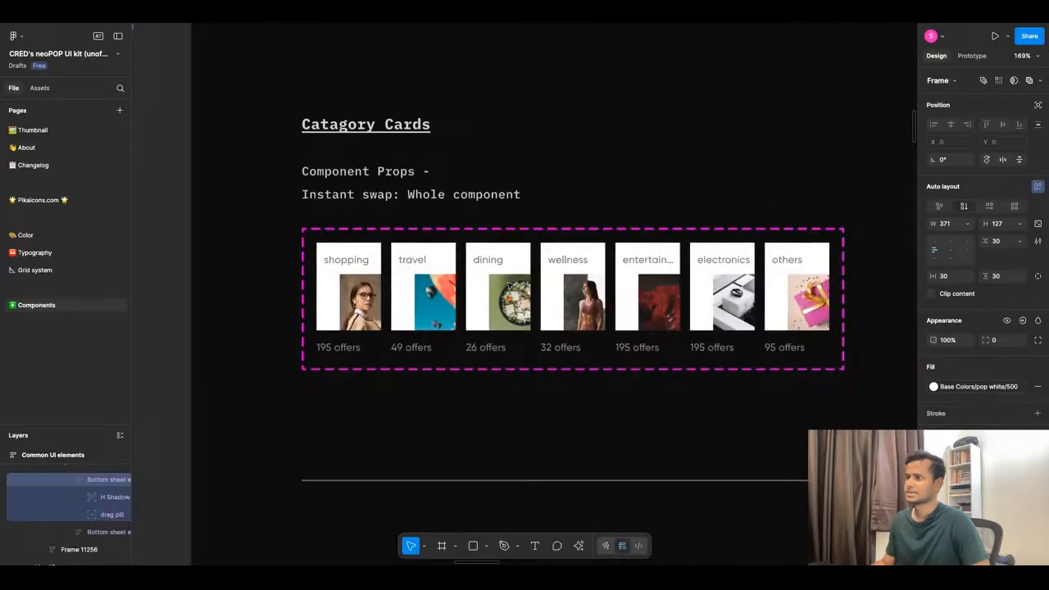
{"action": "scroll", "coordinate": [509, 284], "scroll_direction": "down", "scroll_amount": 6}
{"action": "scroll", "coordinate": [500, 271], "scroll_direction": "down", "scroll_amount": 5}
{"action": "scroll", "coordinate": [501, 204], "scroll_direction": "up", "scroll_amount": 5}
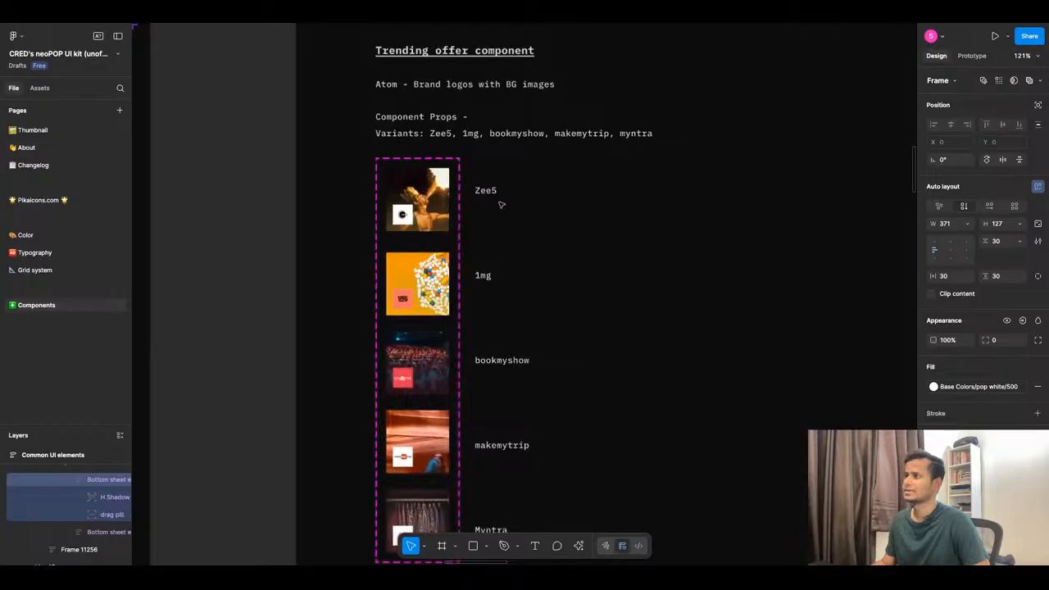
{"action": "scroll", "coordinate": [502, 204], "scroll_direction": "down", "scroll_amount": 3}
{"action": "scroll", "coordinate": [501, 204], "scroll_direction": "down", "scroll_amount": 12}
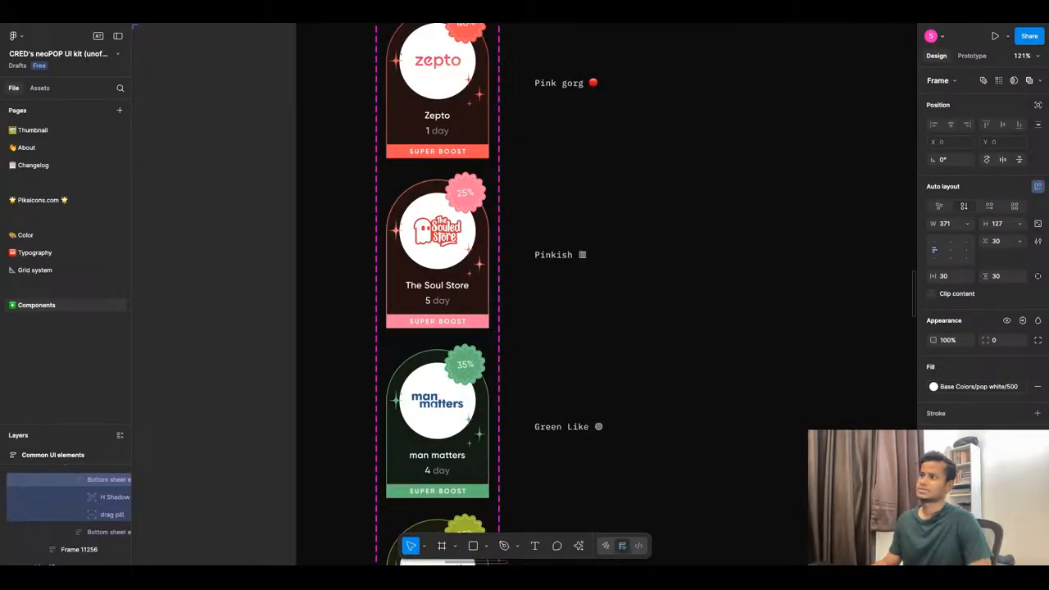
{"action": "scroll", "coordinate": [478, 270], "scroll_direction": "down", "scroll_amount": 10}
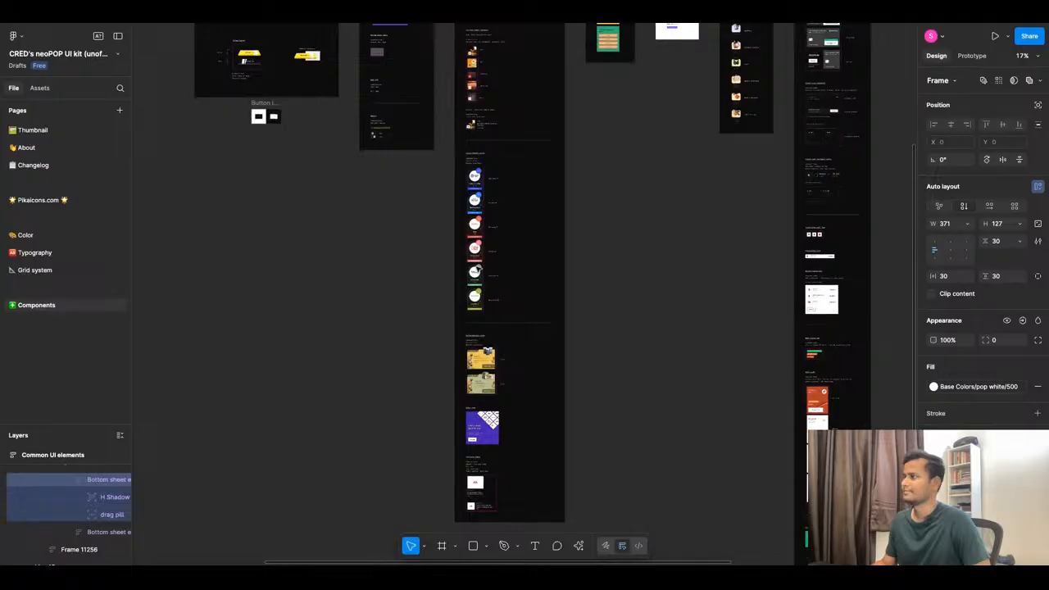
{"action": "scroll", "coordinate": [688, 123], "scroll_direction": "up", "scroll_amount": 10}
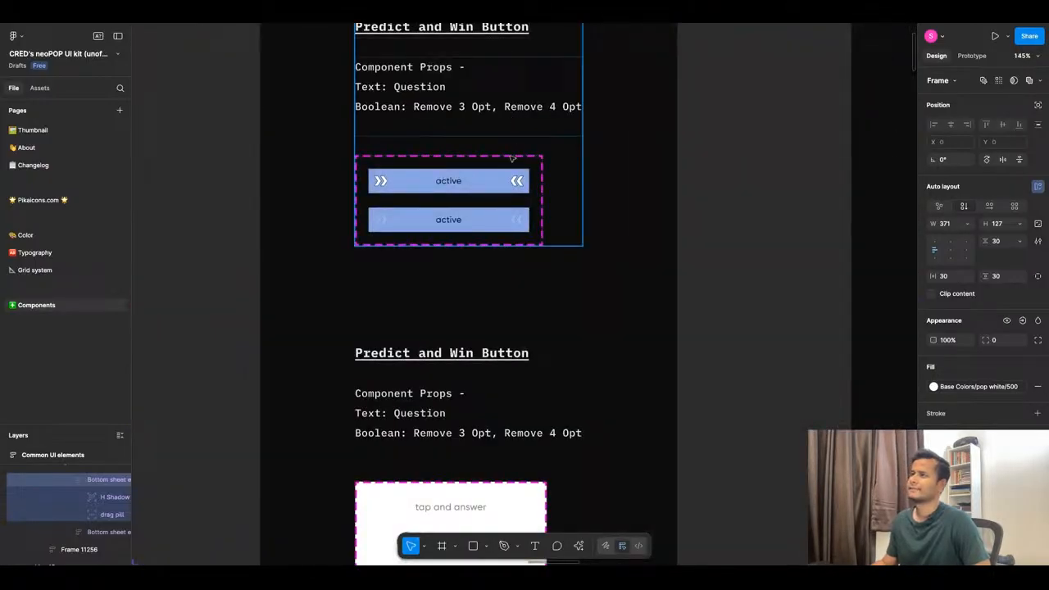
{"action": "scroll", "coordinate": [511, 158], "scroll_direction": "down", "scroll_amount": 5}
{"action": "scroll", "coordinate": [511, 159], "scroll_direction": "down", "scroll_amount": 1}
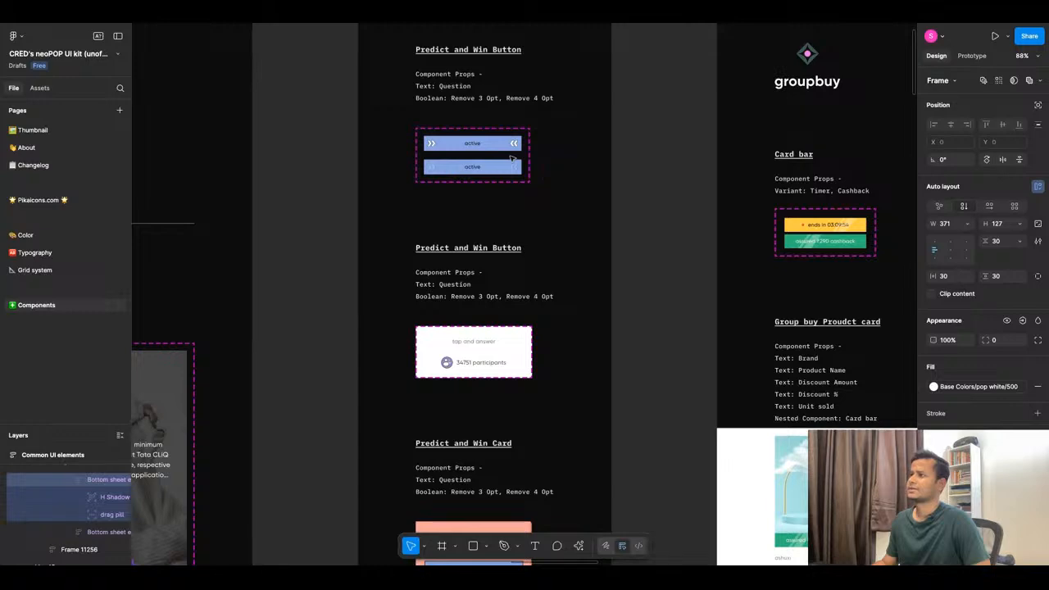
{"action": "scroll", "coordinate": [511, 158], "scroll_direction": "down", "scroll_amount": 15}
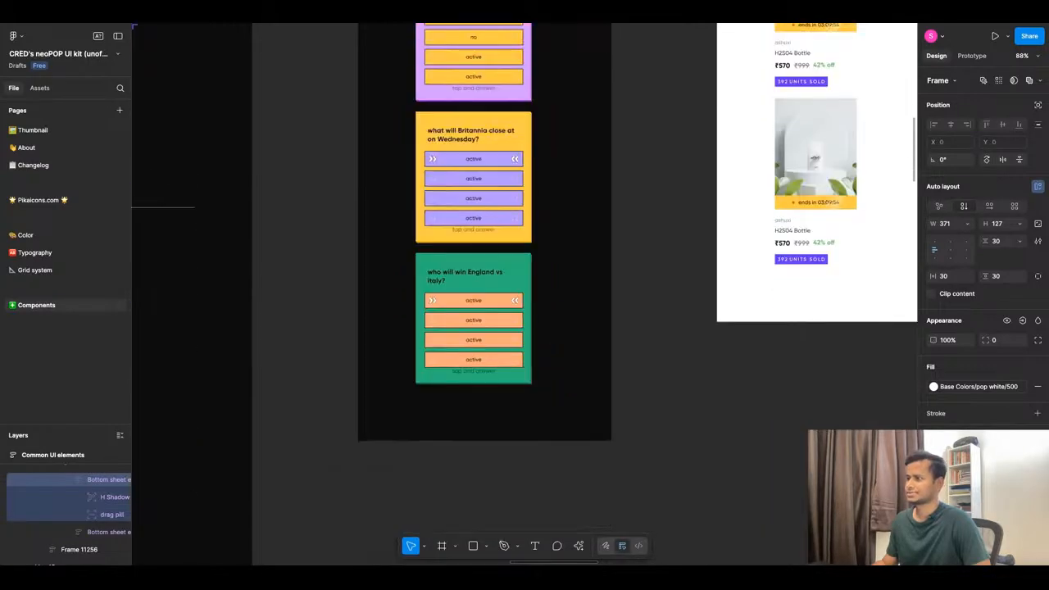
{"action": "scroll", "coordinate": [493, 305], "scroll_direction": "down", "scroll_amount": 8}
{"action": "scroll", "coordinate": [640, 159], "scroll_direction": "up", "scroll_amount": 8}
{"action": "scroll", "coordinate": [640, 159], "scroll_direction": "up", "scroll_amount": 4}
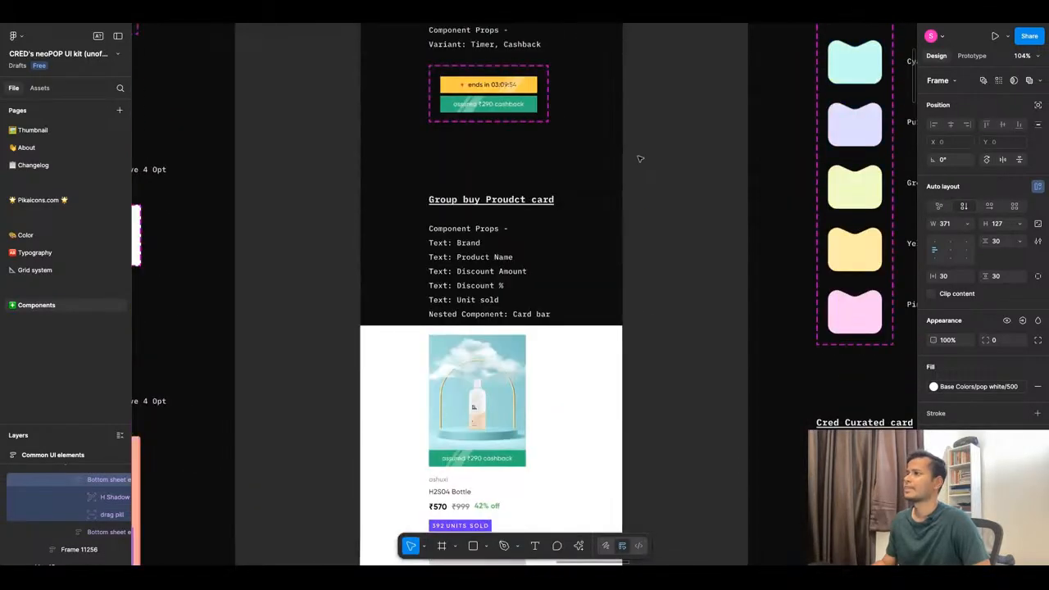
{"action": "scroll", "coordinate": [639, 159], "scroll_direction": "up", "scroll_amount": 3}
{"action": "scroll", "coordinate": [479, 196], "scroll_direction": "up", "scroll_amount": 6}
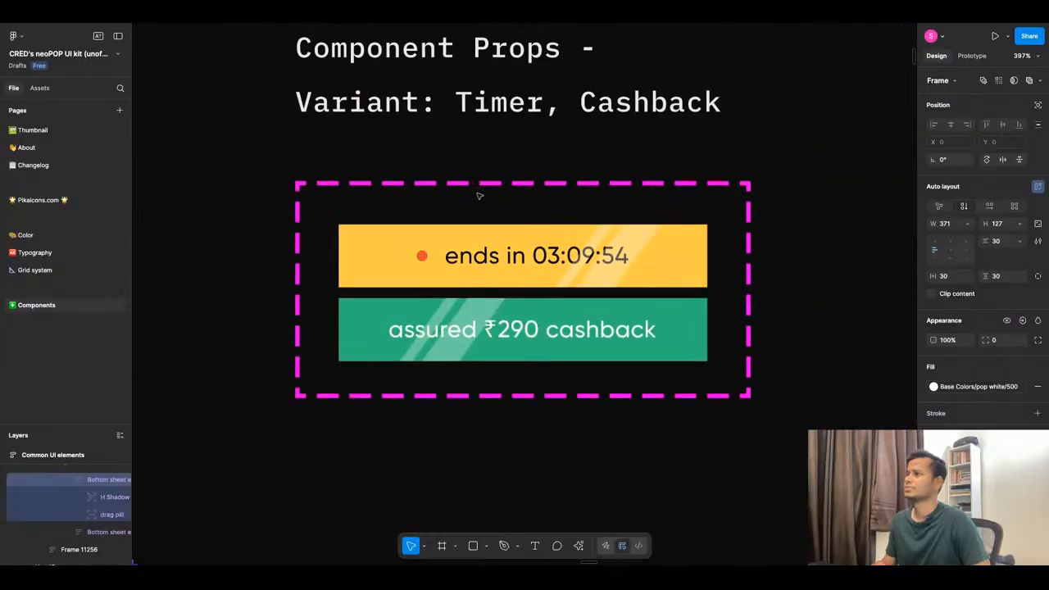
{"action": "scroll", "coordinate": [479, 196], "scroll_direction": "down", "scroll_amount": 10}
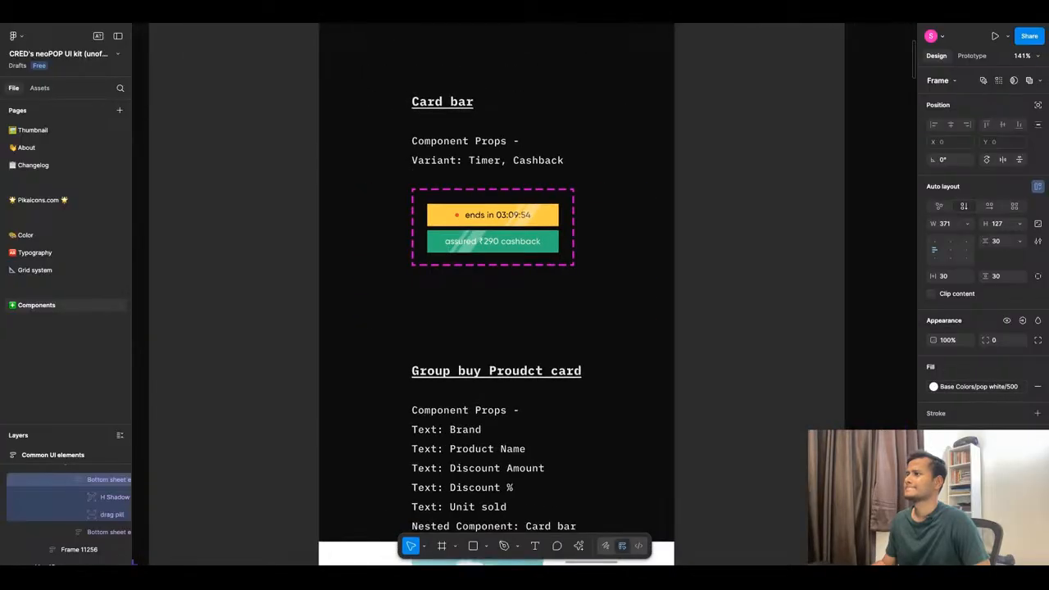
{"action": "scroll", "coordinate": [480, 196], "scroll_direction": "down", "scroll_amount": 2}
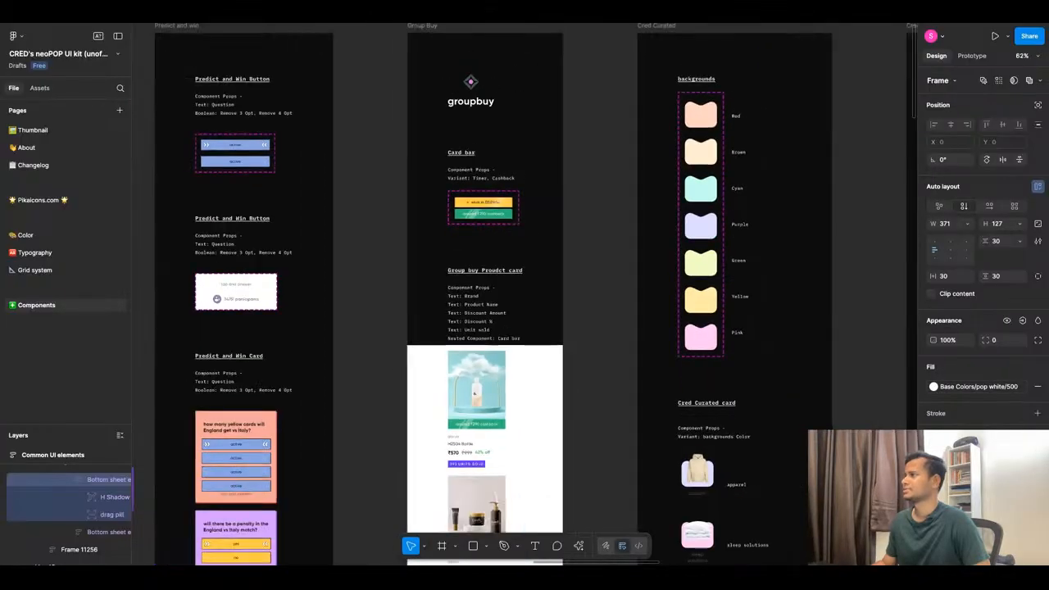
{"action": "scroll", "coordinate": [480, 196], "scroll_direction": "down", "scroll_amount": 10}
{"action": "scroll", "coordinate": [459, 323], "scroll_direction": "down", "scroll_amount": 5}
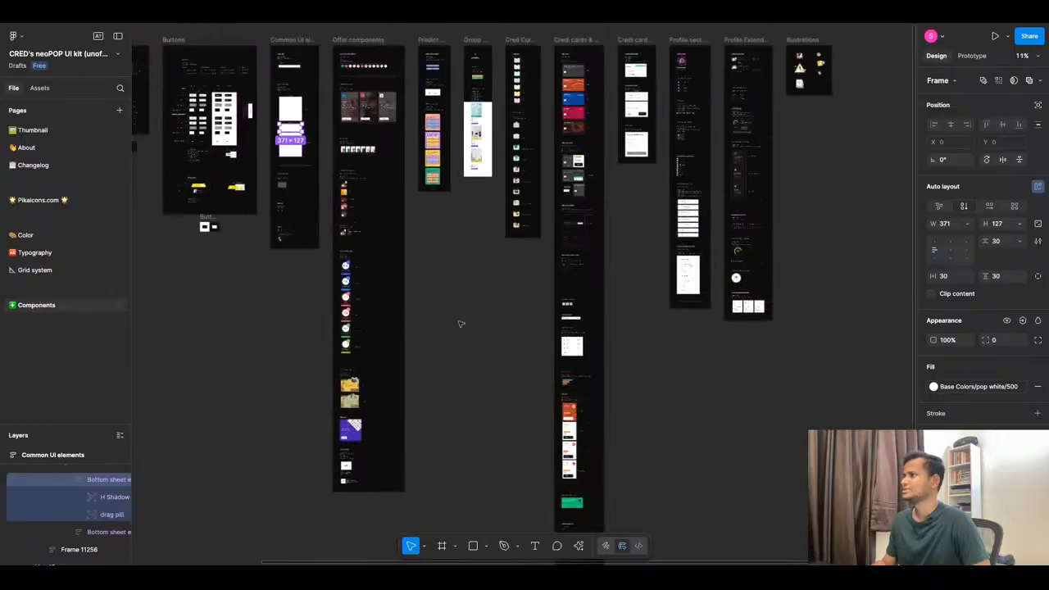
{"action": "scroll", "coordinate": [504, 154], "scroll_direction": "up", "scroll_amount": 5}
{"action": "scroll", "coordinate": [504, 154], "scroll_direction": "down", "scroll_amount": 3}
{"action": "scroll", "coordinate": [504, 154], "scroll_direction": "down", "scroll_amount": 5}
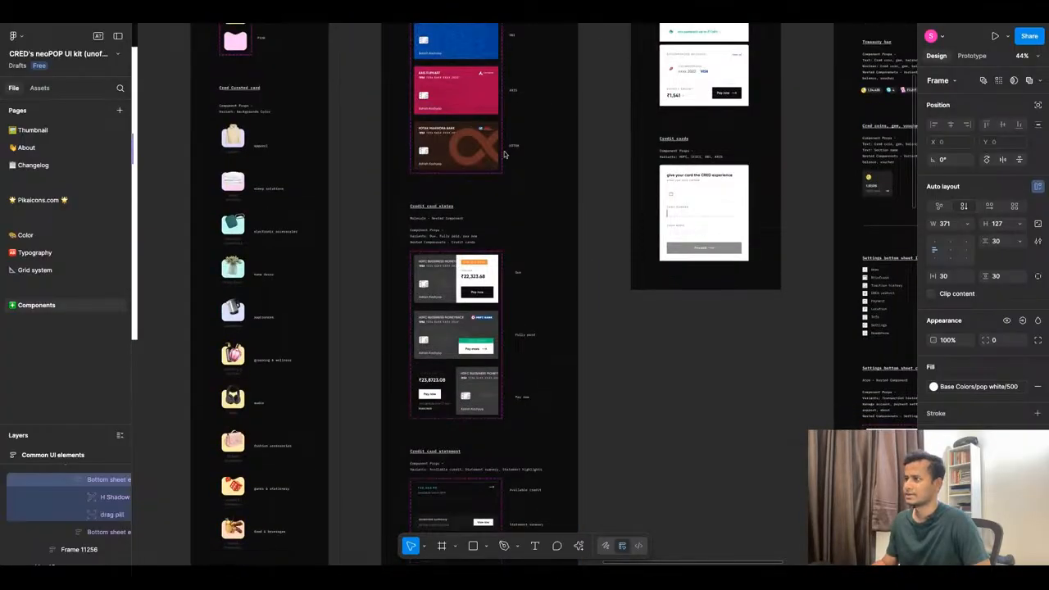
{"action": "scroll", "coordinate": [449, 304], "scroll_direction": "up", "scroll_amount": 5}
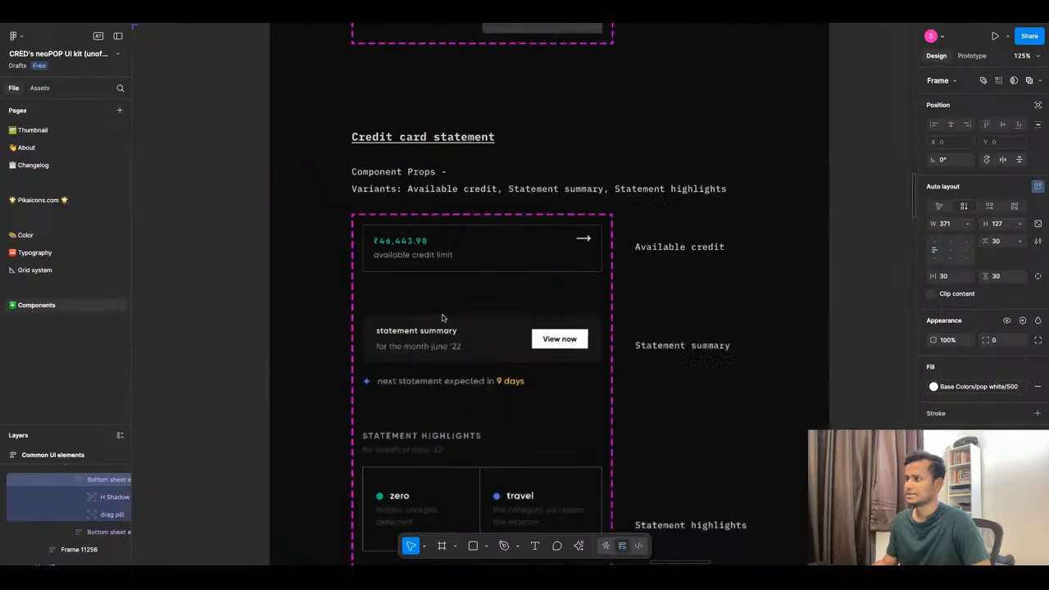
{"action": "scroll", "coordinate": [468, 267], "scroll_direction": "down", "scroll_amount": 5}
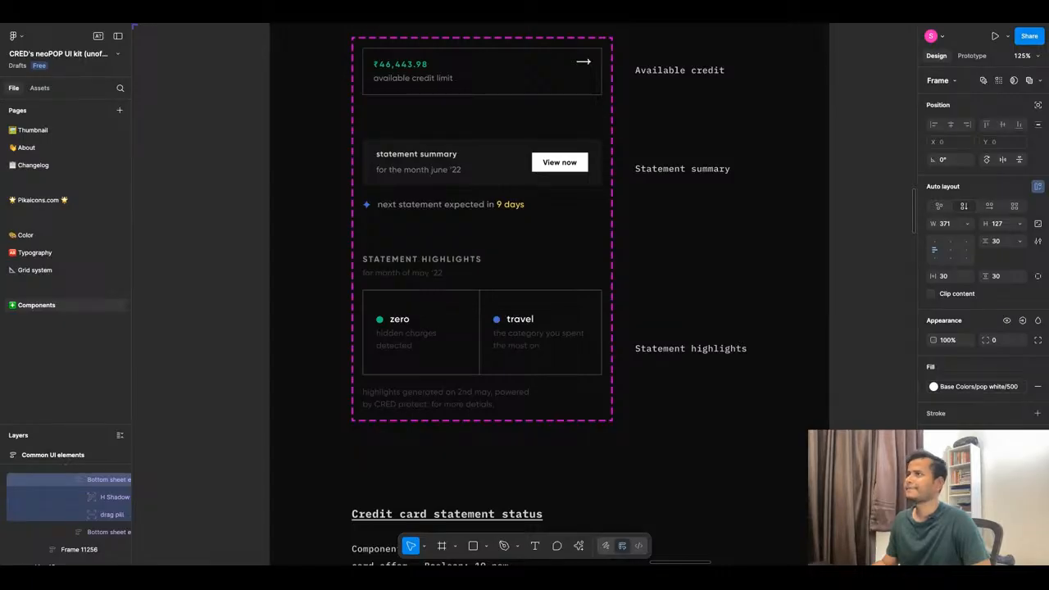
{"action": "scroll", "coordinate": [449, 200], "scroll_direction": "down", "scroll_amount": 5}
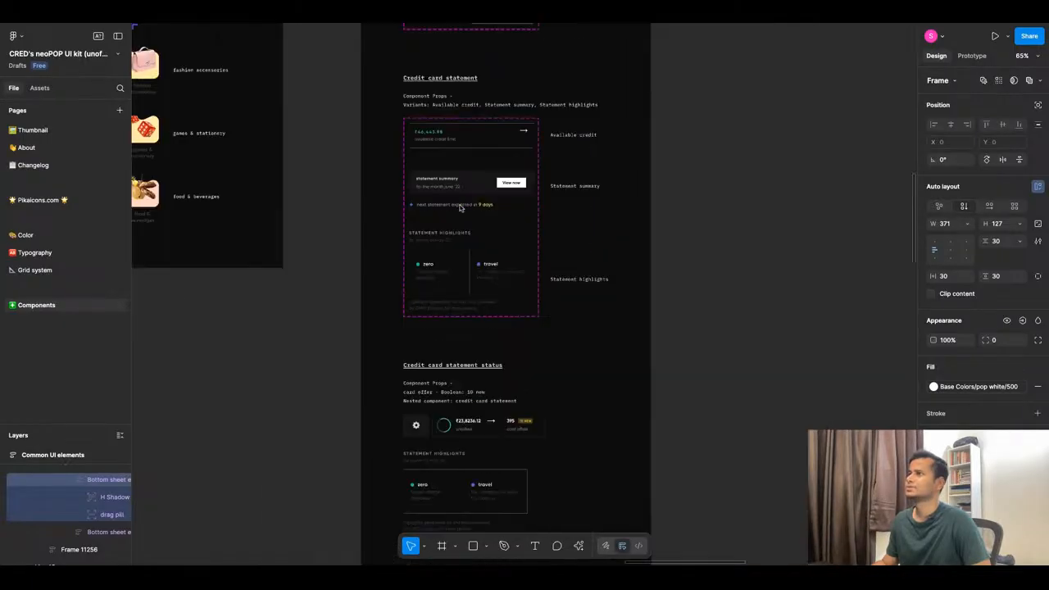
{"action": "scroll", "coordinate": [464, 195], "scroll_direction": "up", "scroll_amount": 3}
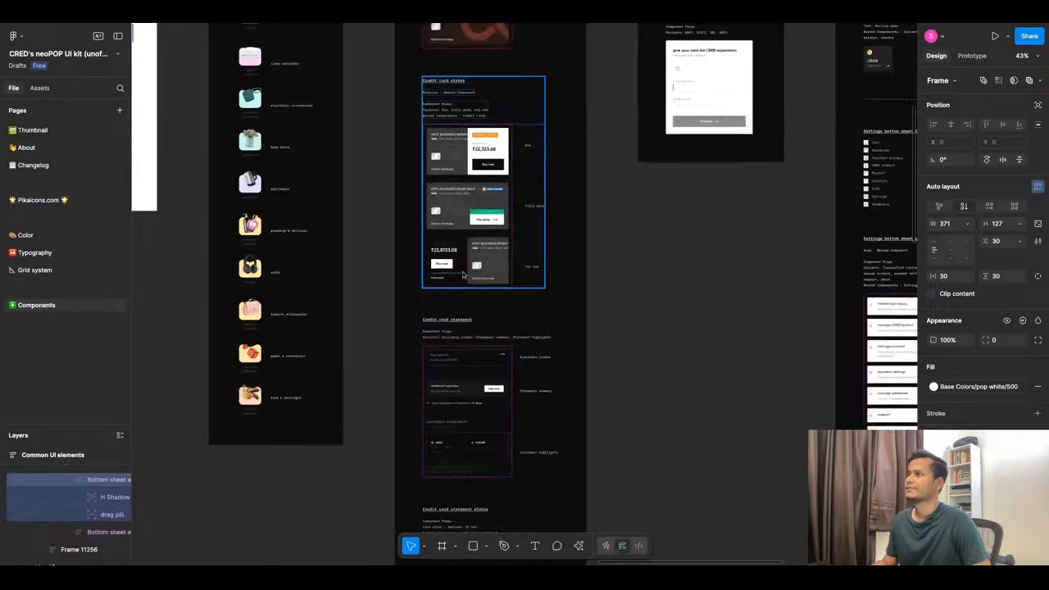
{"action": "scroll", "coordinate": [460, 397], "scroll_direction": "up", "scroll_amount": 5}
{"action": "scroll", "coordinate": [516, 265], "scroll_direction": "down", "scroll_amount": 5}
Paste the Credit card statement component into Frame 11267, just below the Search bar.
{"action": "scroll", "coordinate": [501, 274], "scroll_direction": "up", "scroll_amount": 3}
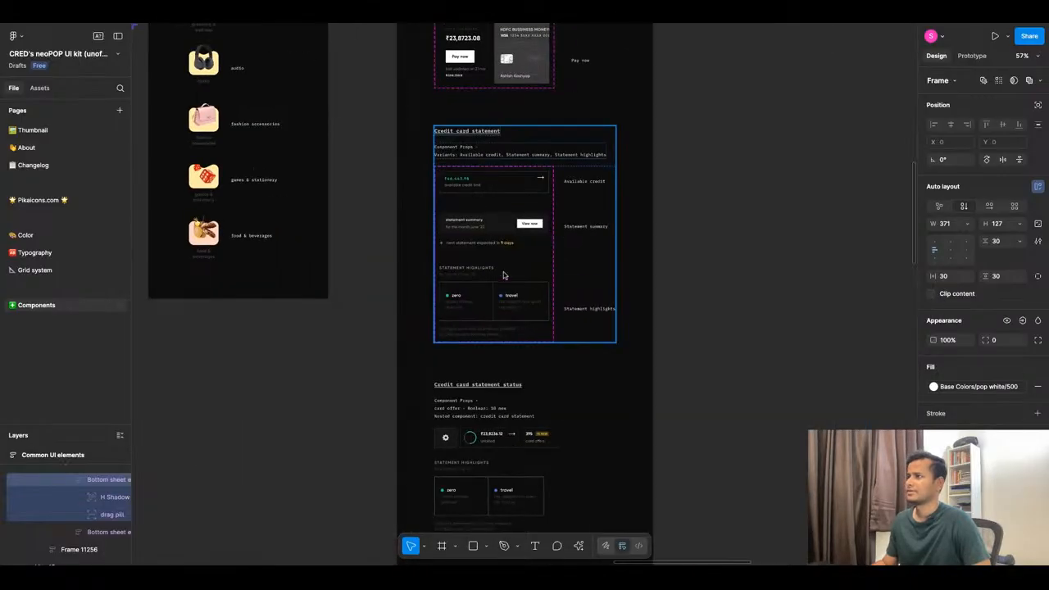
{"action": "left_click", "coordinate": [506, 246]}
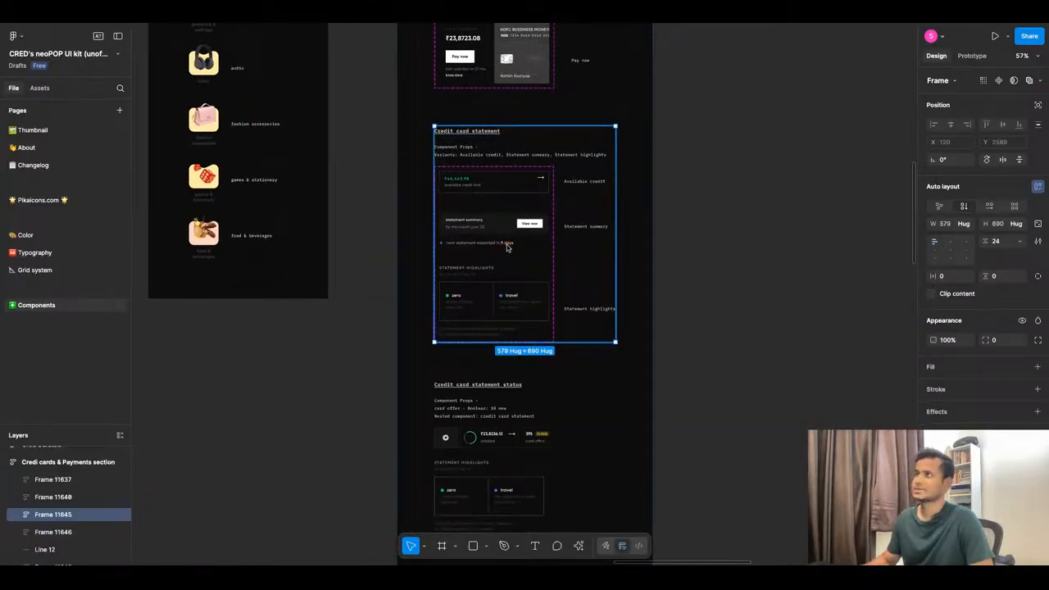
{"action": "left_click", "coordinate": [477, 307]}
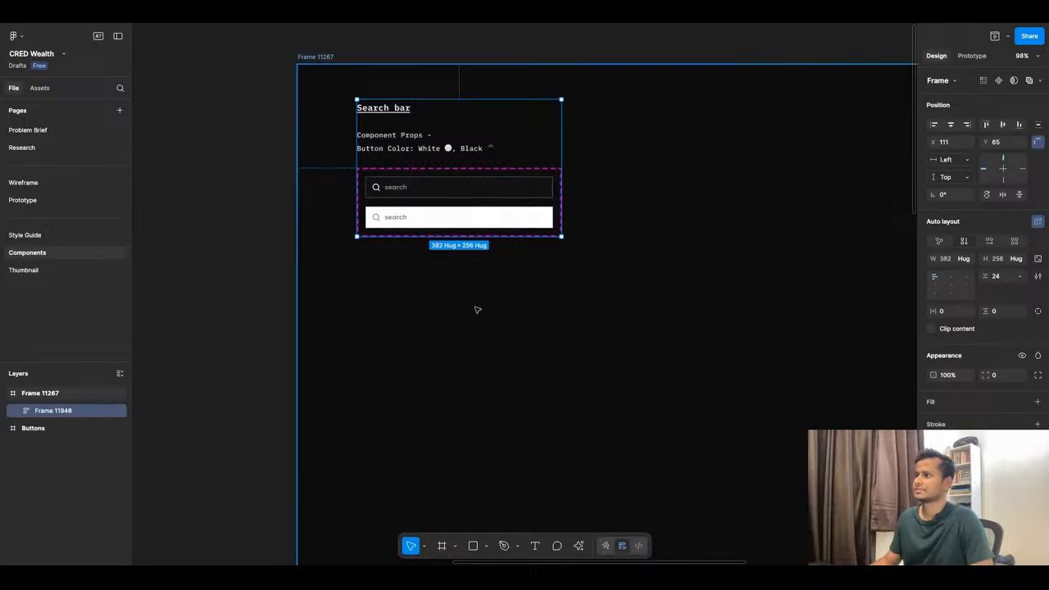
{"action": "key", "text": "ctrl+v"}
{"action": "scroll", "coordinate": [512, 252], "scroll_direction": "down", "scroll_amount": 6}
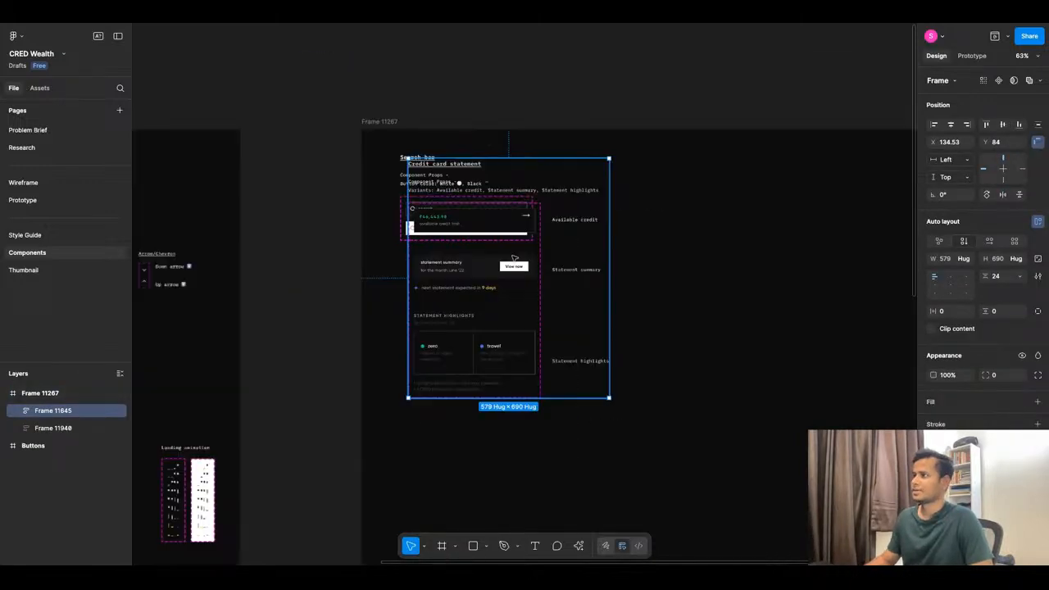
{"action": "left_click_drag", "start_coordinate": [515, 255], "coordinate": [512, 321]}
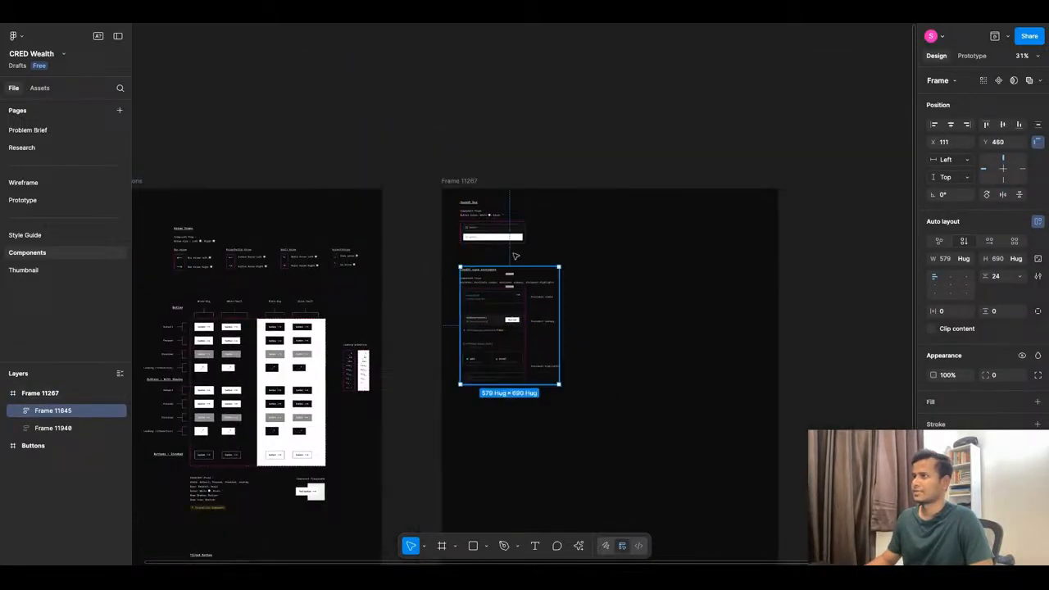
{"action": "left_click", "coordinate": [270, 25]}
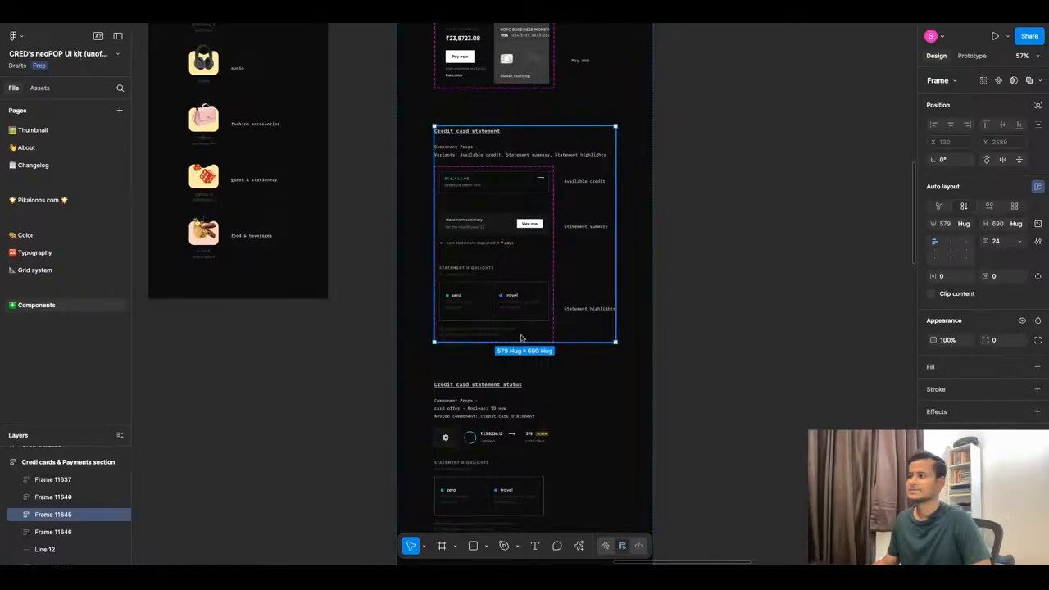
{"action": "scroll", "coordinate": [574, 361], "scroll_direction": "down", "scroll_amount": 3}
{"action": "scroll", "coordinate": [519, 338], "scroll_direction": "up", "scroll_amount": 5}
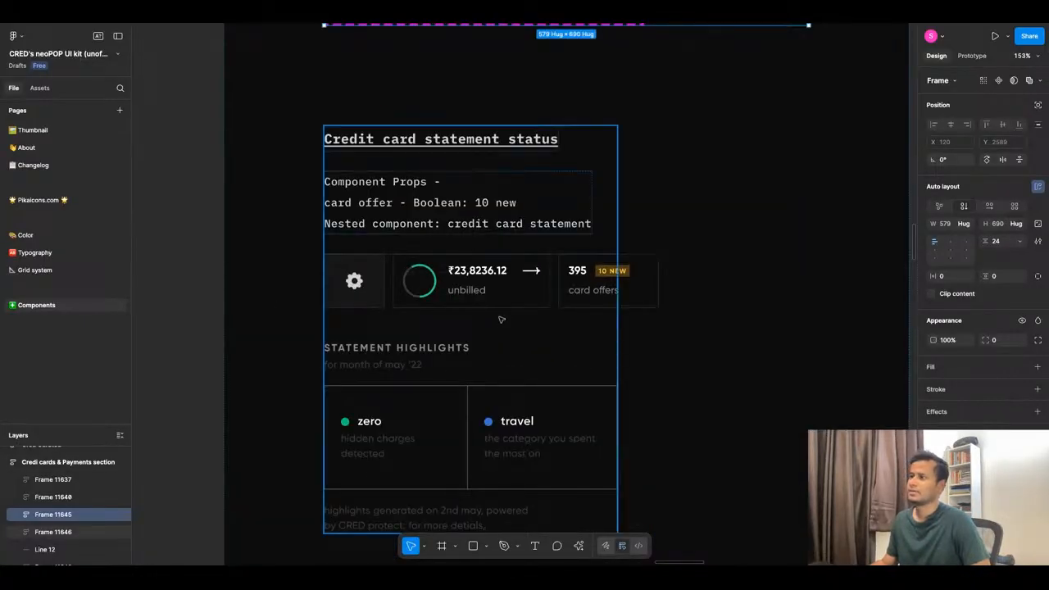
{"action": "scroll", "coordinate": [504, 324], "scroll_direction": "down", "scroll_amount": 5}
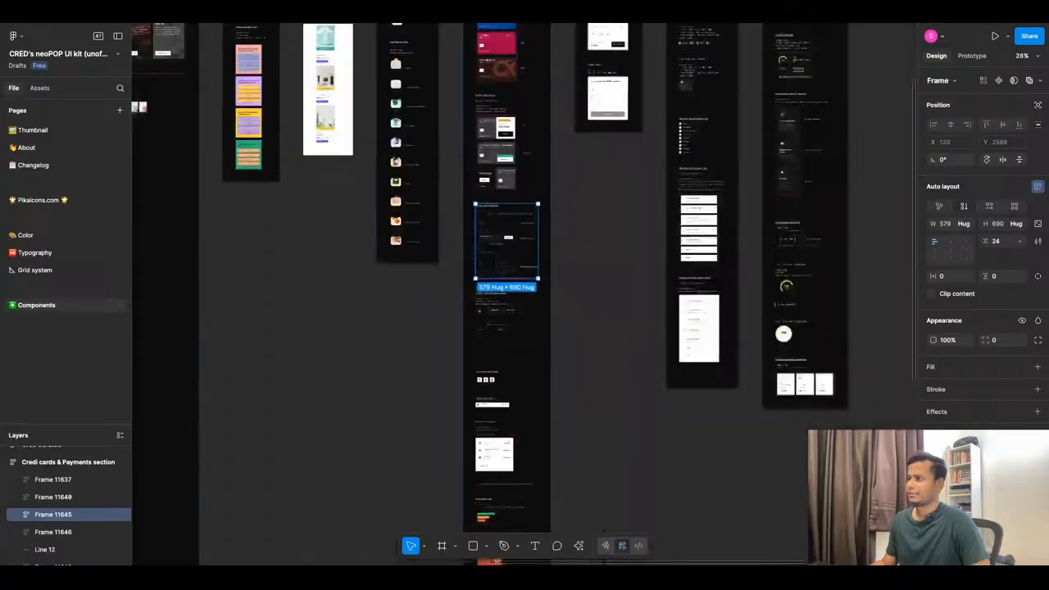
{"action": "scroll", "coordinate": [512, 330], "scroll_direction": "up", "scroll_amount": 4}
{"action": "scroll", "coordinate": [515, 334], "scroll_direction": "down", "scroll_amount": 4}
{"action": "scroll", "coordinate": [516, 295], "scroll_direction": "down", "scroll_amount": 5}
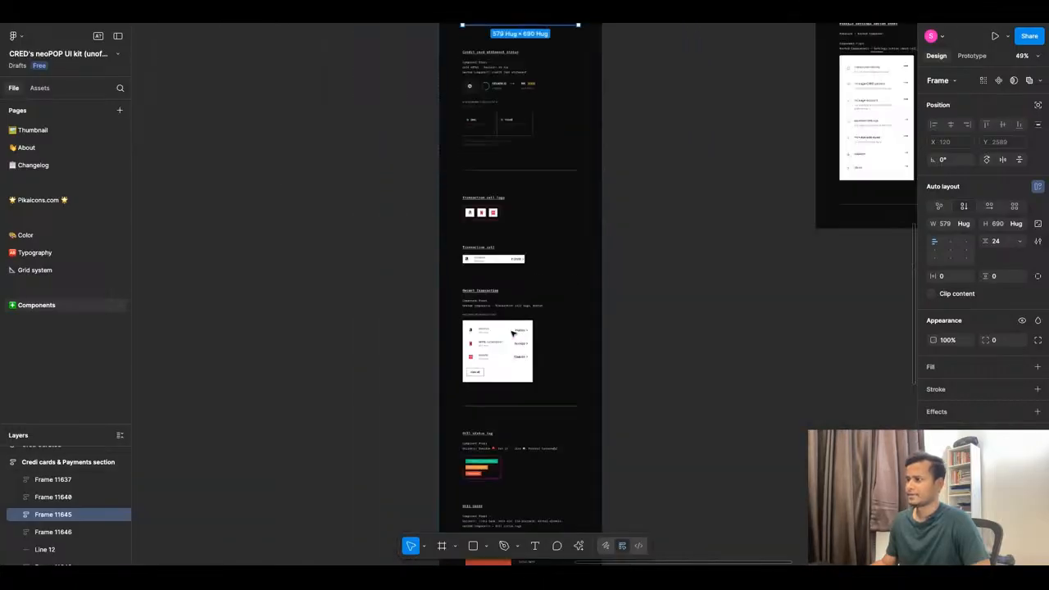
{"action": "scroll", "coordinate": [518, 253], "scroll_direction": "down", "scroll_amount": 3}
{"action": "scroll", "coordinate": [518, 253], "scroll_direction": "up", "scroll_amount": 5}
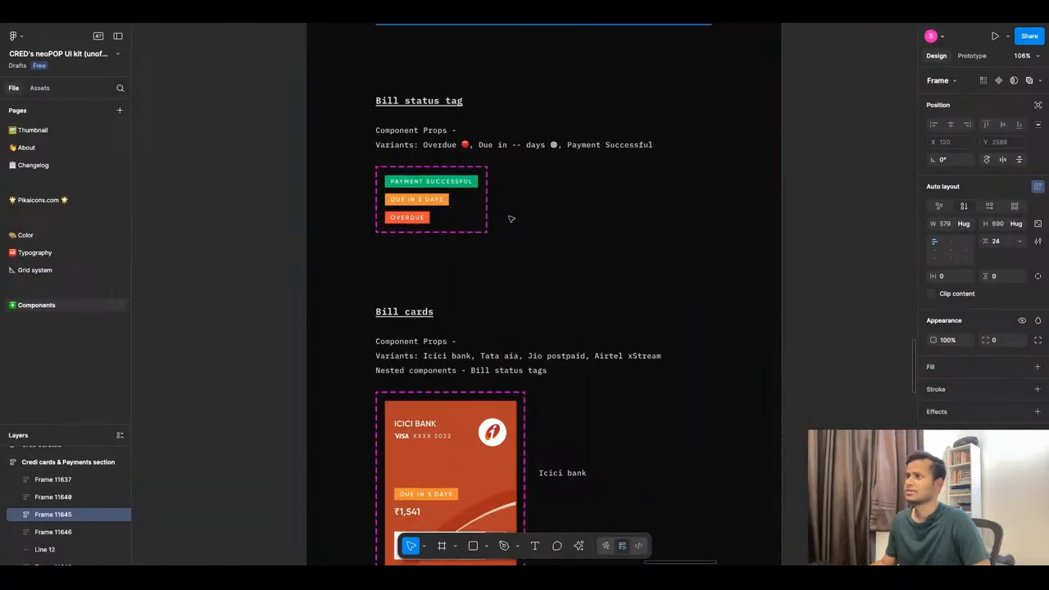
{"action": "scroll", "coordinate": [511, 219], "scroll_direction": "down", "scroll_amount": 10}
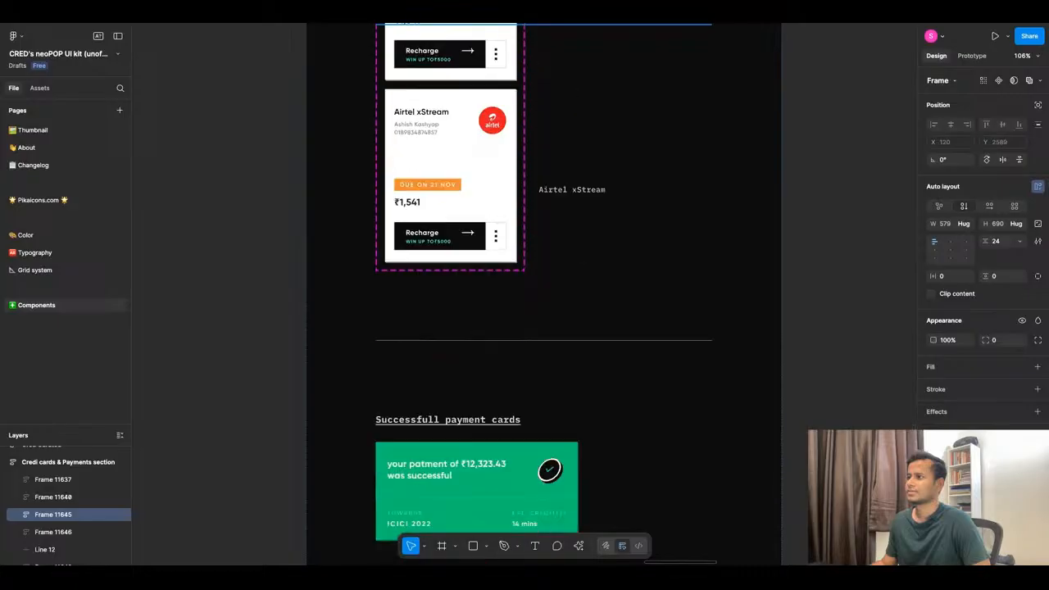
{"action": "scroll", "coordinate": [471, 298], "scroll_direction": "down", "scroll_amount": 5}
{"action": "scroll", "coordinate": [470, 298], "scroll_direction": "down", "scroll_amount": 4}
{"action": "scroll", "coordinate": [470, 298], "scroll_direction": "up", "scroll_amount": 7}
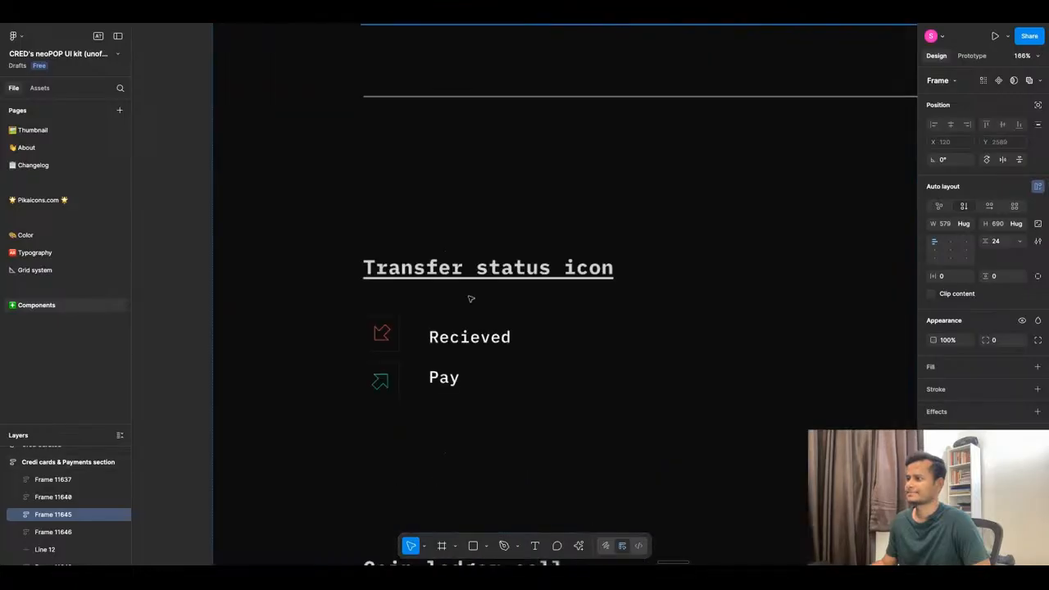
{"action": "scroll", "coordinate": [470, 298], "scroll_direction": "down", "scroll_amount": 2}
{"action": "scroll", "coordinate": [470, 298], "scroll_direction": "down", "scroll_amount": 3}
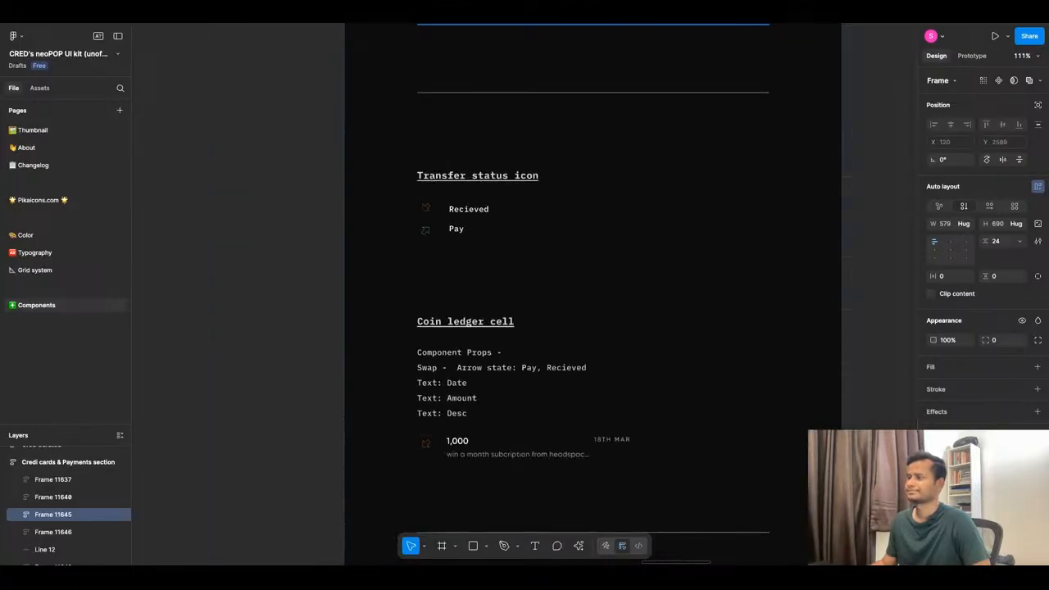
{"action": "scroll", "coordinate": [470, 298], "scroll_direction": "down", "scroll_amount": 1}
{"action": "scroll", "coordinate": [470, 308], "scroll_direction": "down", "scroll_amount": 10}
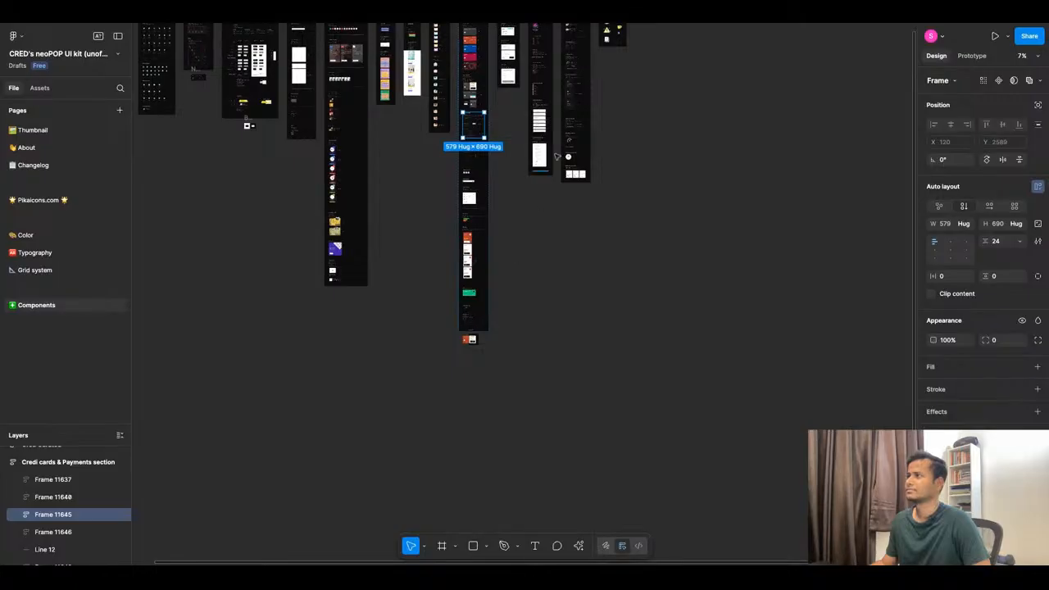
{"action": "scroll", "coordinate": [471, 122], "scroll_direction": "up", "scroll_amount": 6}
{"action": "scroll", "coordinate": [453, 223], "scroll_direction": "up", "scroll_amount": 3}
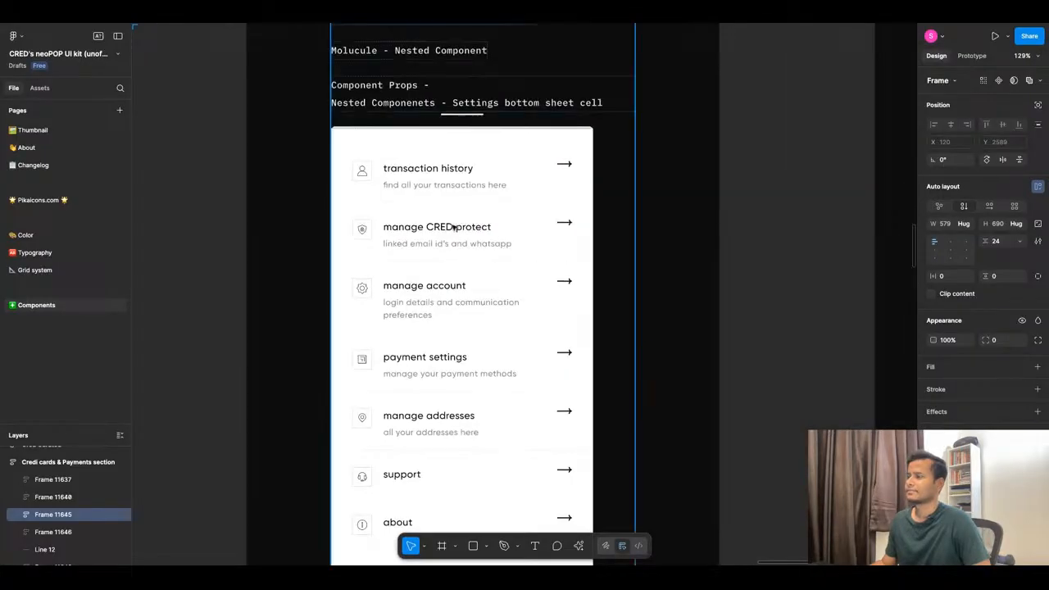
{"action": "scroll", "coordinate": [504, 242], "scroll_direction": "down", "scroll_amount": 8}
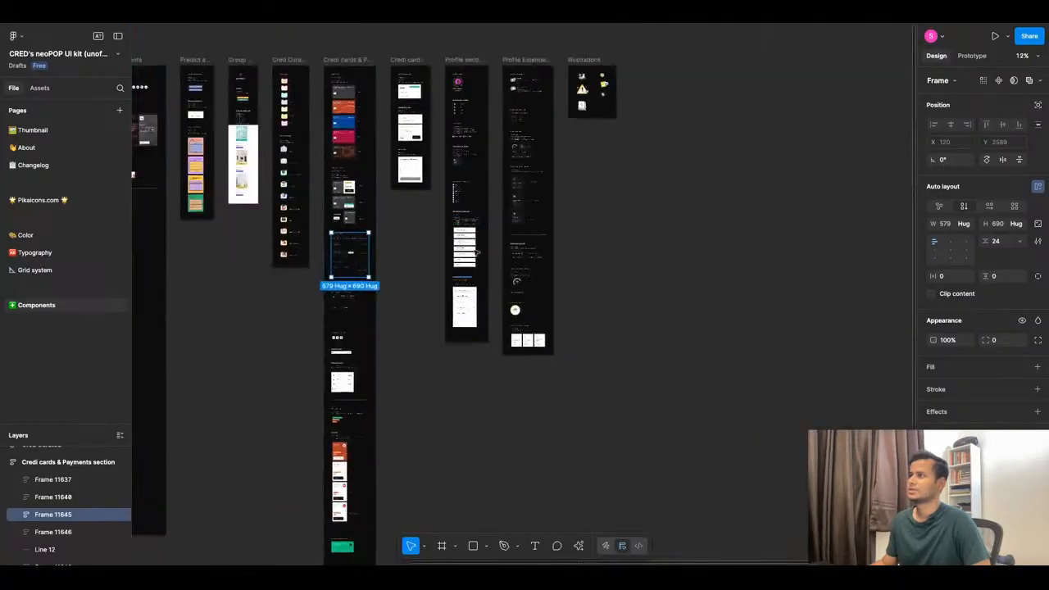
{"action": "scroll", "coordinate": [504, 241], "scroll_direction": "up", "scroll_amount": 5}
{"action": "scroll", "coordinate": [422, 78], "scroll_direction": "up", "scroll_amount": 5}
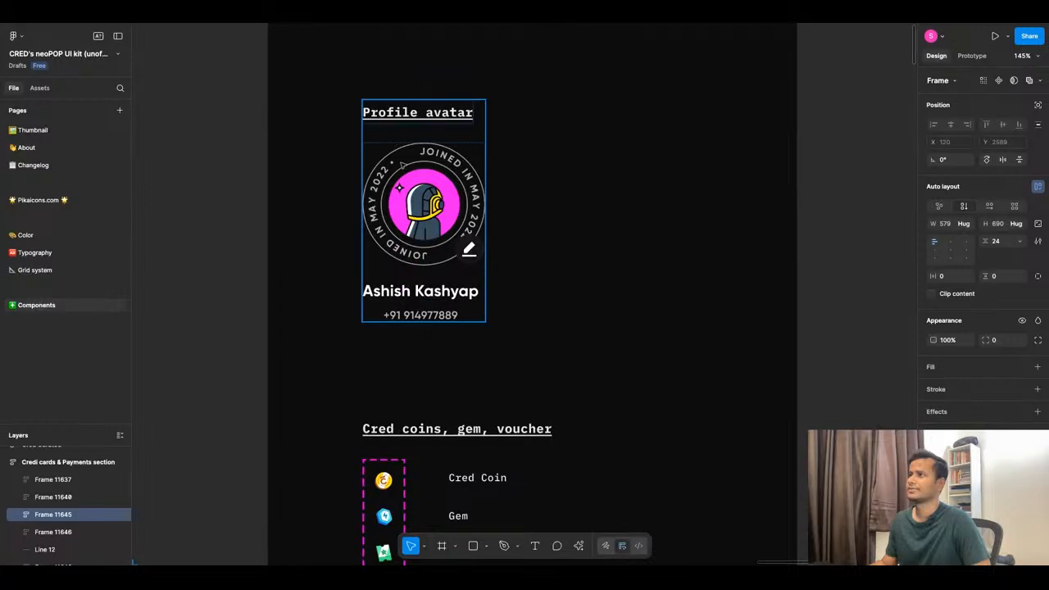
Paste the Profile avatar into the frame and place it right of the Search bar.
{"action": "left_click", "coordinate": [402, 165]}
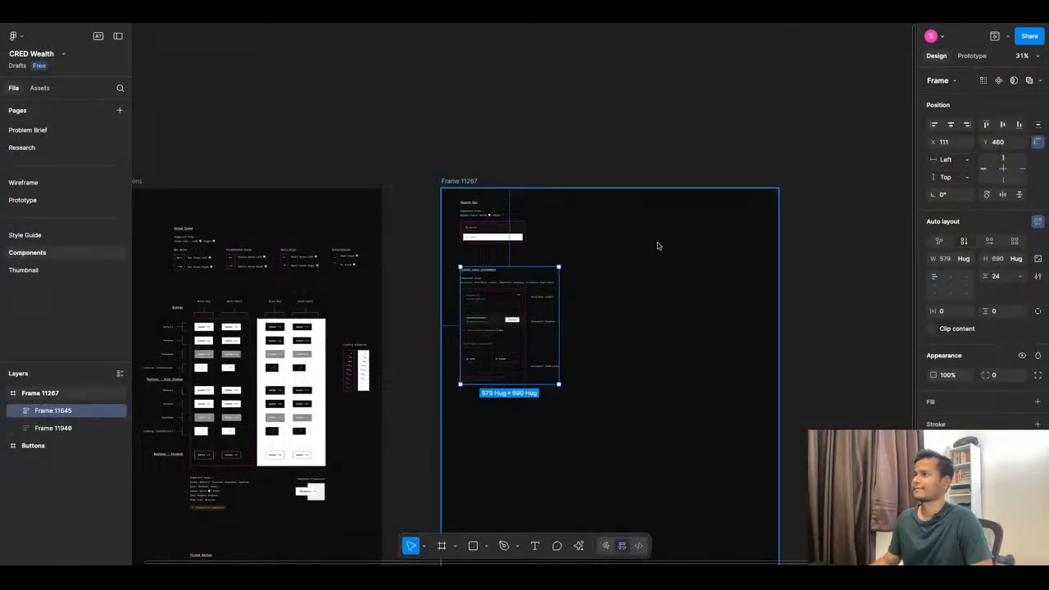
{"action": "scroll", "coordinate": [580, 249], "scroll_direction": "up", "scroll_amount": 3}
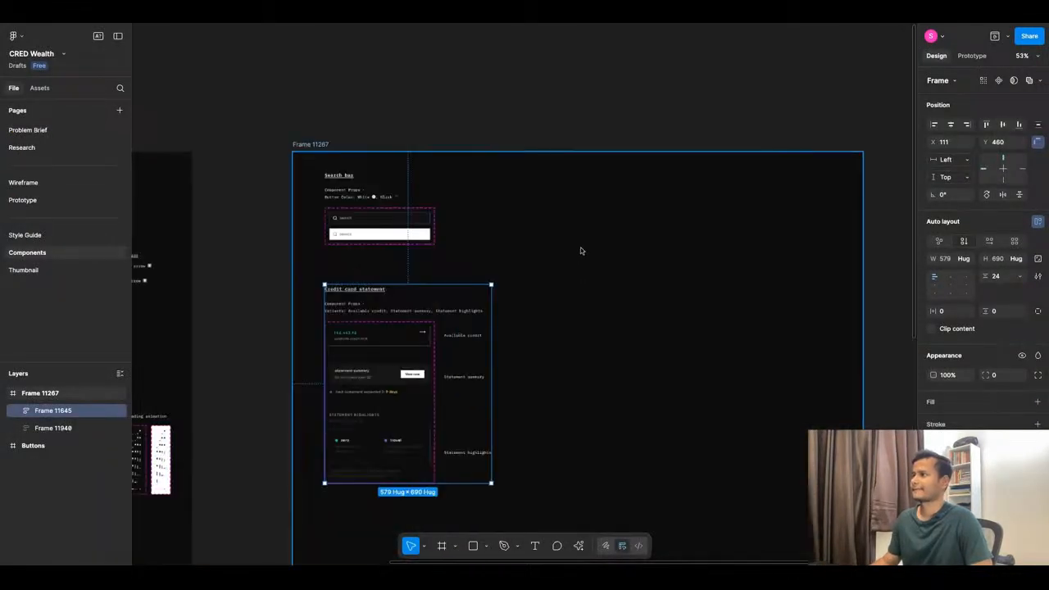
{"action": "key", "text": "ctrl+v"}
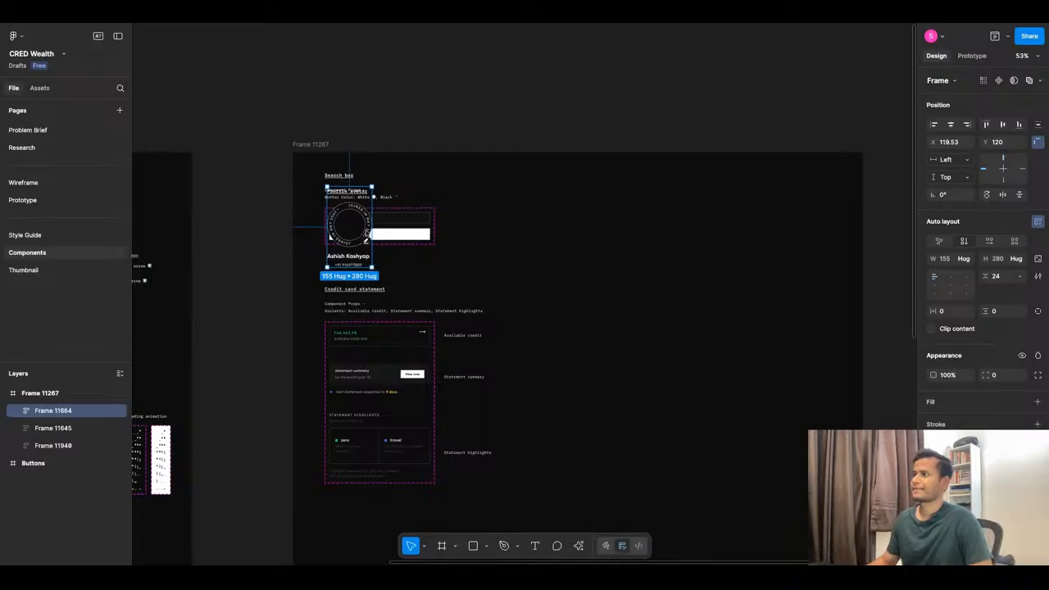
{"action": "left_click_drag", "start_coordinate": [343, 230], "coordinate": [550, 227]}
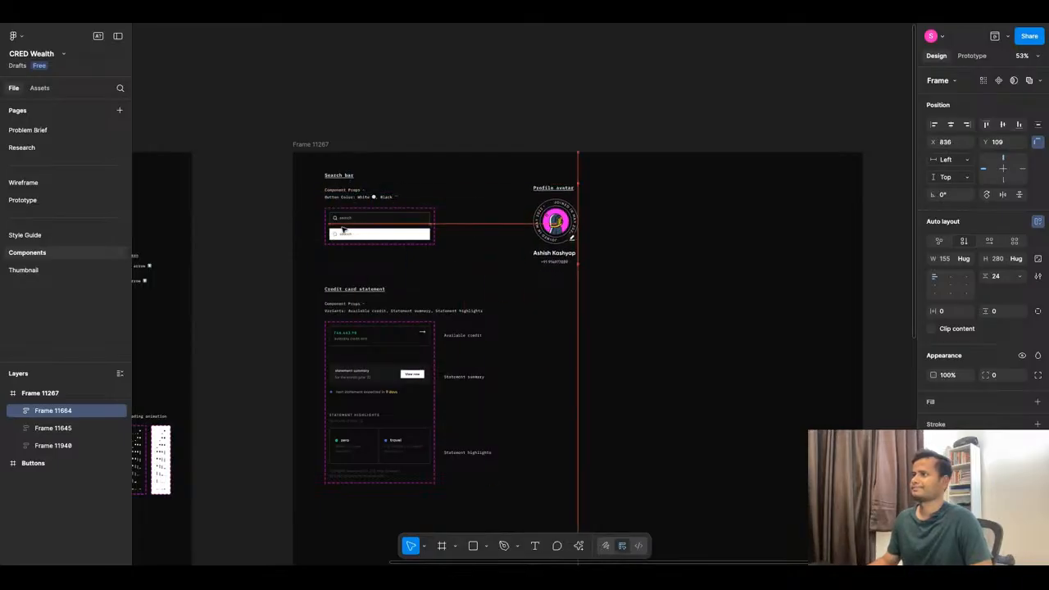
Copy the Cred coins, gem, voucher frame from the neoPOP kit and place it beside the profile avatar.
{"action": "left_click", "coordinate": [320, 14]}
{"action": "scroll", "coordinate": [502, 253], "scroll_direction": "down", "scroll_amount": 4}
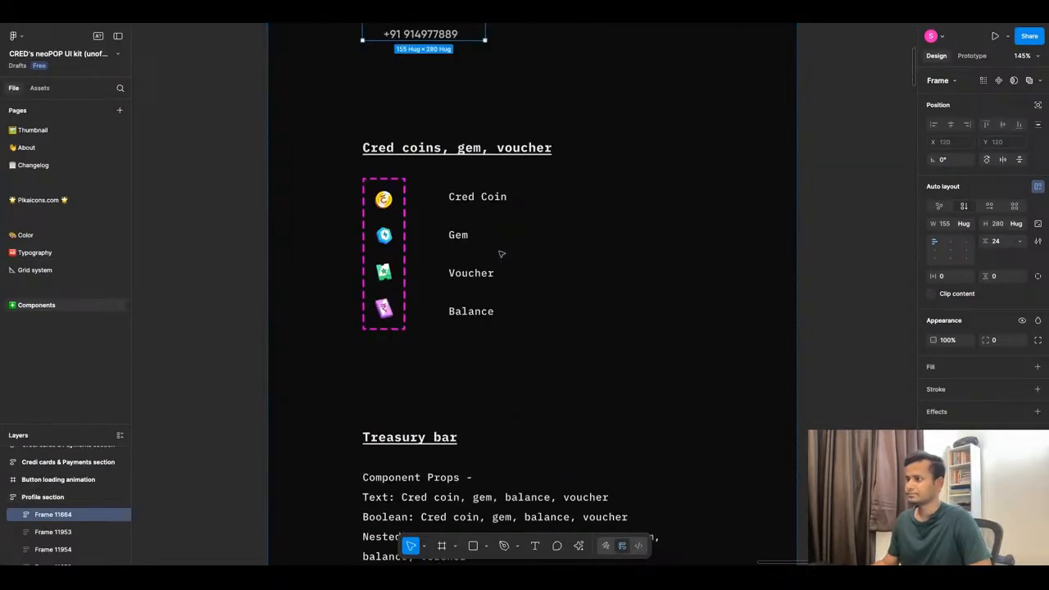
{"action": "left_click", "coordinate": [441, 244]}
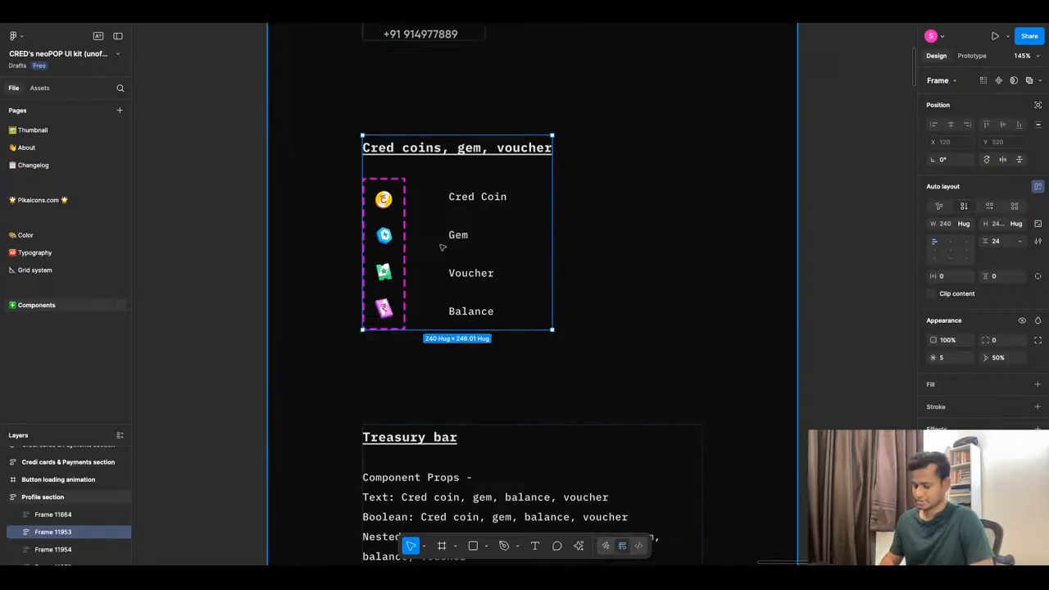
{"action": "left_click", "coordinate": [426, 13]}
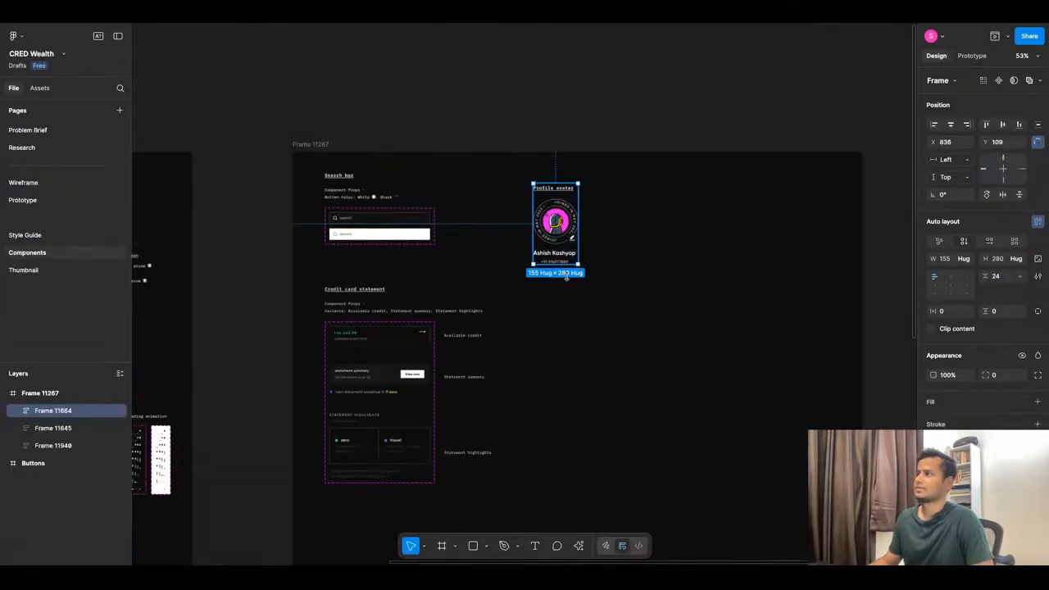
{"action": "left_click", "coordinate": [651, 345]}
{"action": "key", "text": "ctrl+v"}
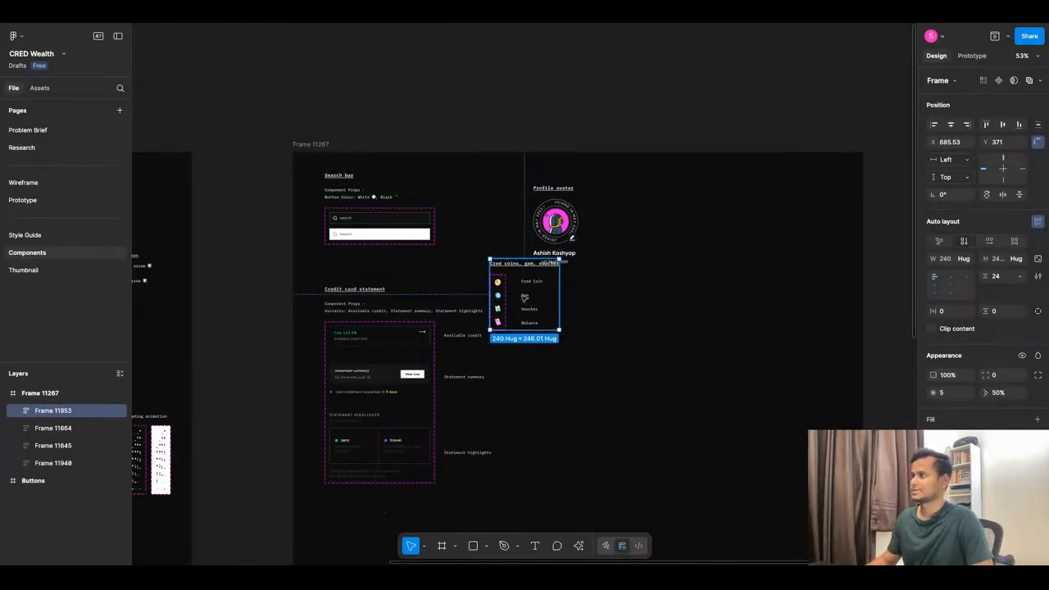
{"action": "left_click_drag", "start_coordinate": [524, 297], "coordinate": [657, 223]}
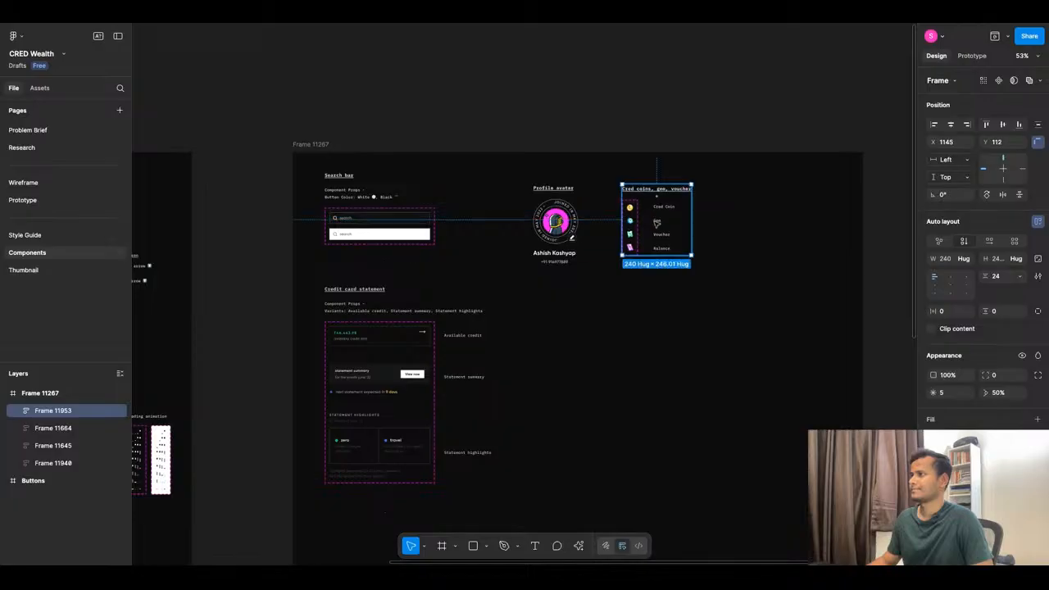
Copy the Treasury bar from the neoPOP kit and place it below the profile avatar.
{"action": "left_click", "coordinate": [361, 13]}
{"action": "scroll", "coordinate": [617, 308], "scroll_direction": "down", "scroll_amount": 3}
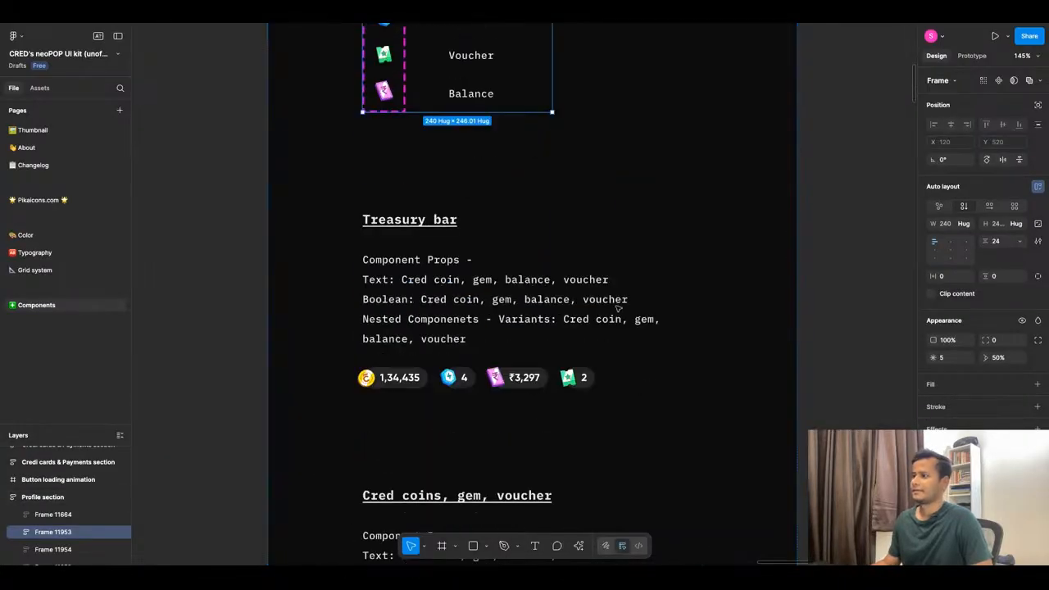
{"action": "left_click", "coordinate": [472, 351]}
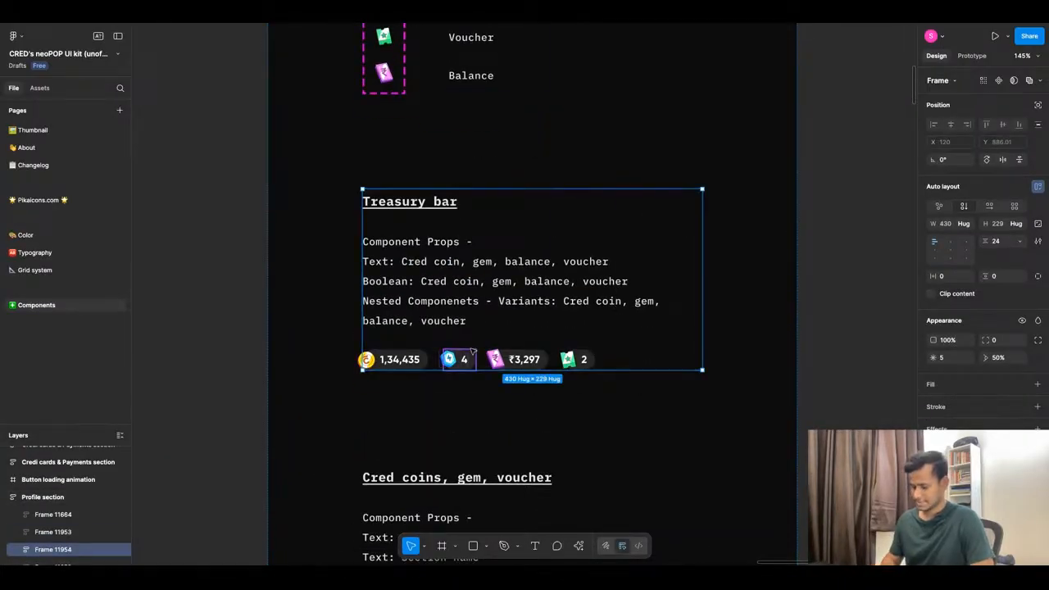
{"action": "left_click", "coordinate": [404, 13]}
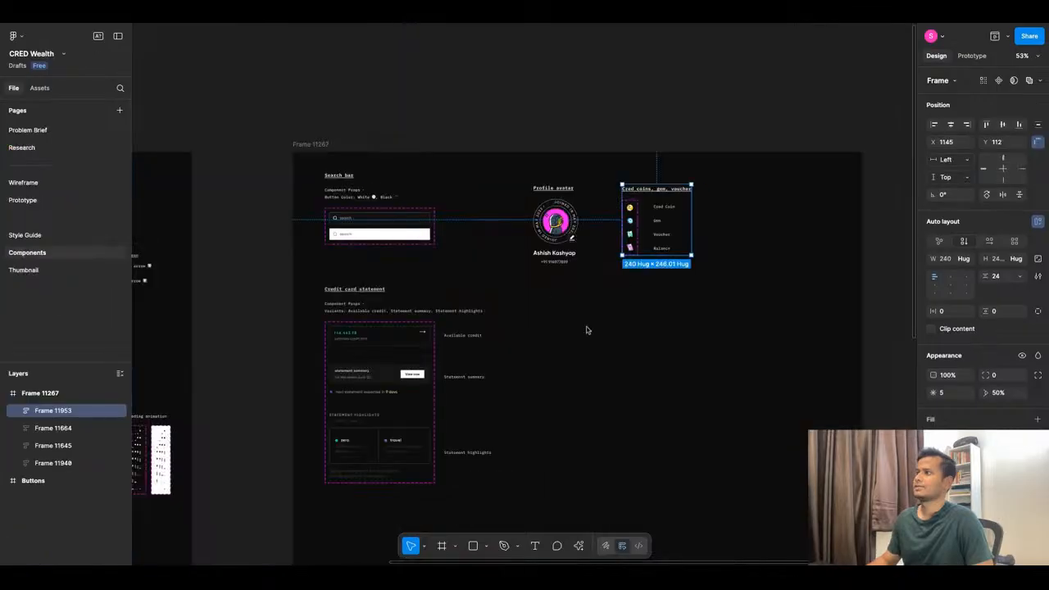
{"action": "left_click", "coordinate": [601, 341]}
{"action": "key", "text": "ctrl+v"}
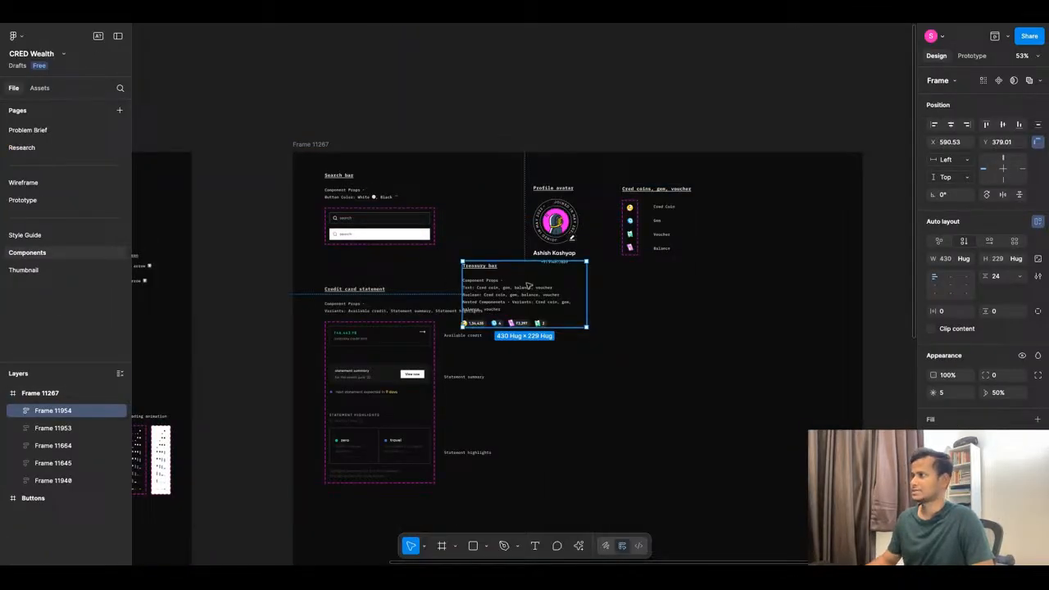
{"action": "left_click_drag", "start_coordinate": [461, 261], "coordinate": [529, 286]}
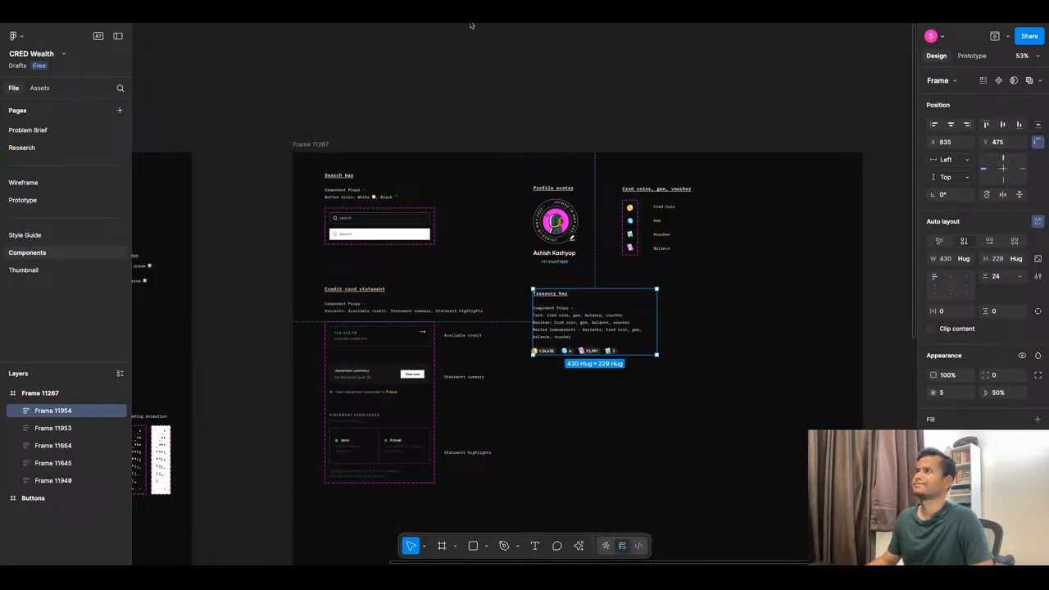
{"action": "left_click", "coordinate": [471, 25]}
{"action": "left_click", "coordinate": [349, 25]}
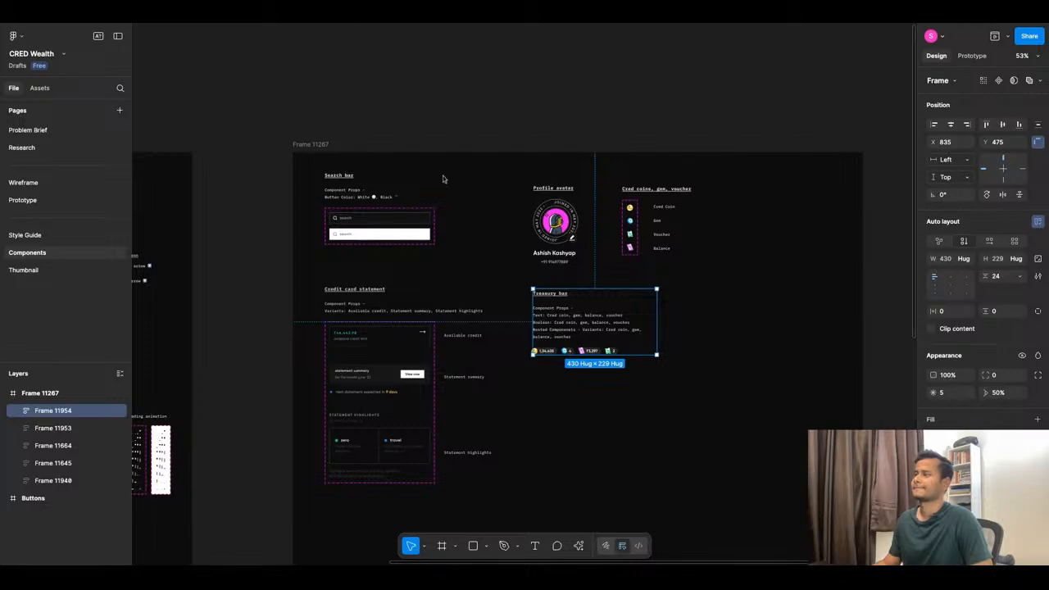
Copy the Settings bottom sheet Icons from the neoPOP kit and place them below the Treasury bar.
{"action": "left_click", "coordinate": [275, 25]}
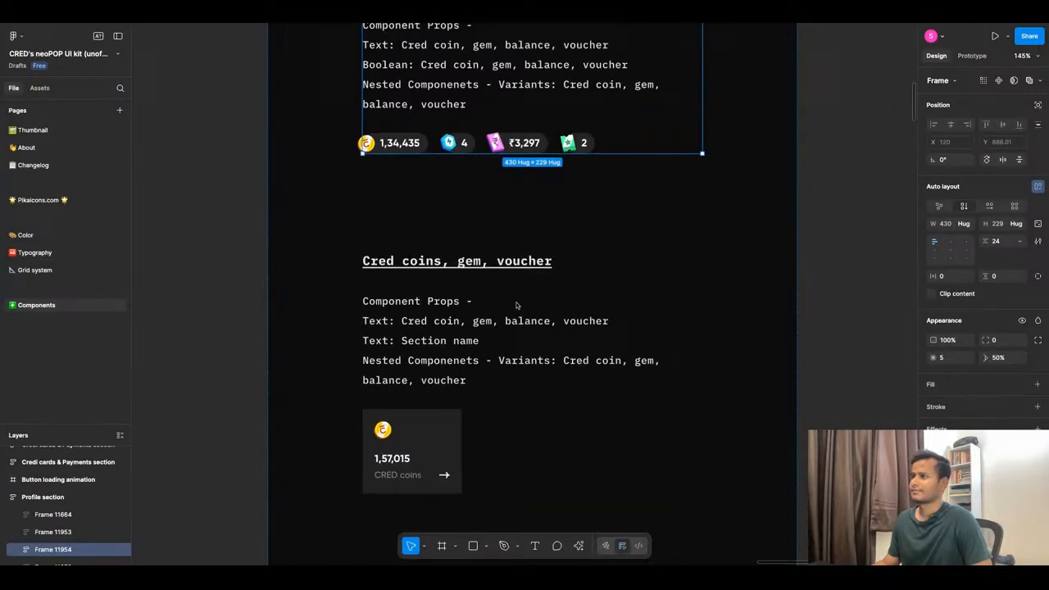
{"action": "scroll", "coordinate": [516, 306], "scroll_direction": "down", "scroll_amount": 2}
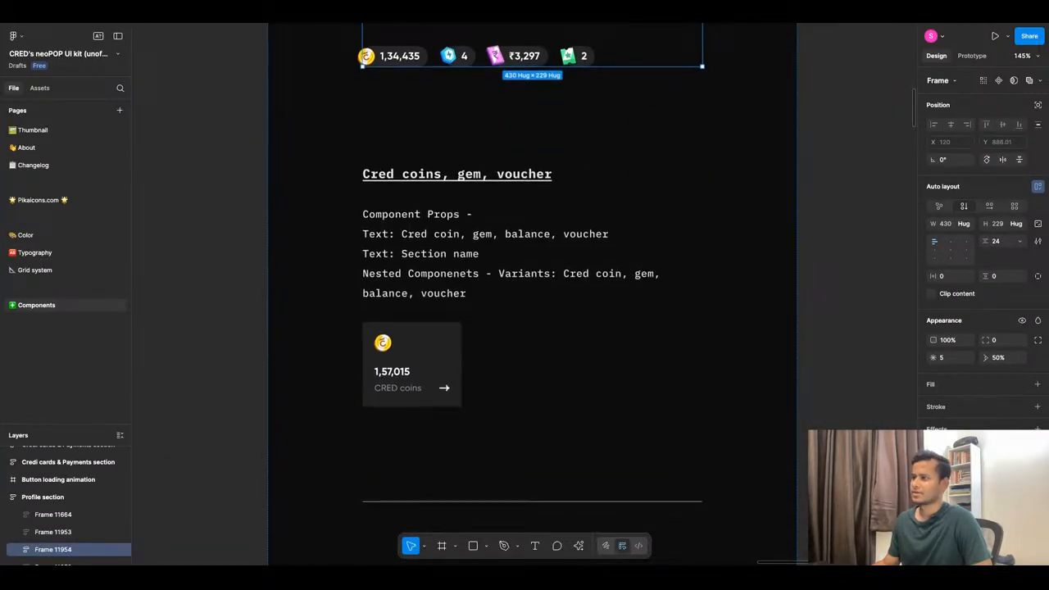
{"action": "scroll", "coordinate": [516, 306], "scroll_direction": "down", "scroll_amount": 10}
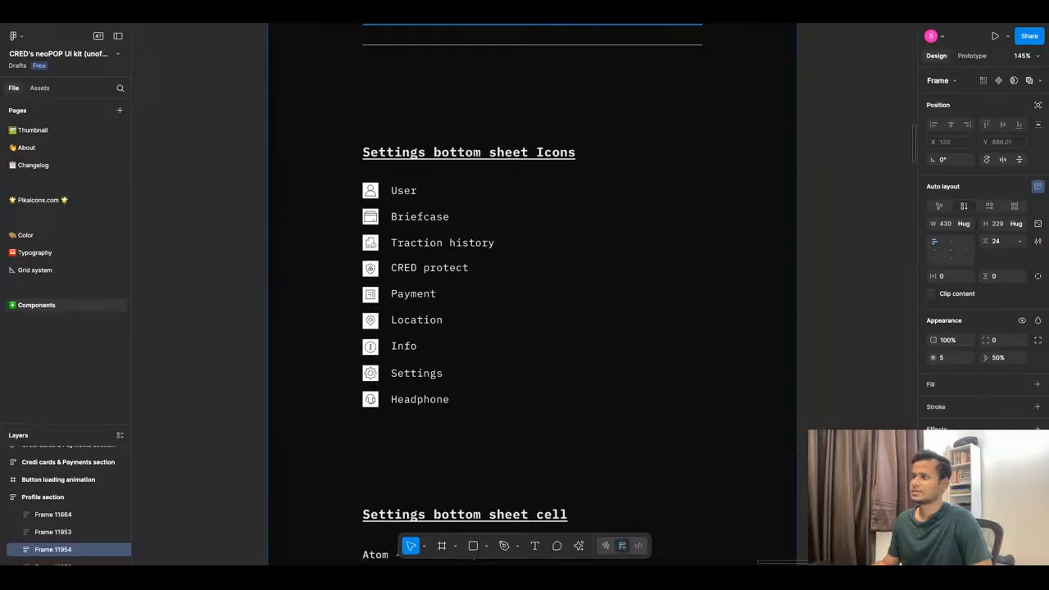
{"action": "left_click", "coordinate": [413, 307]}
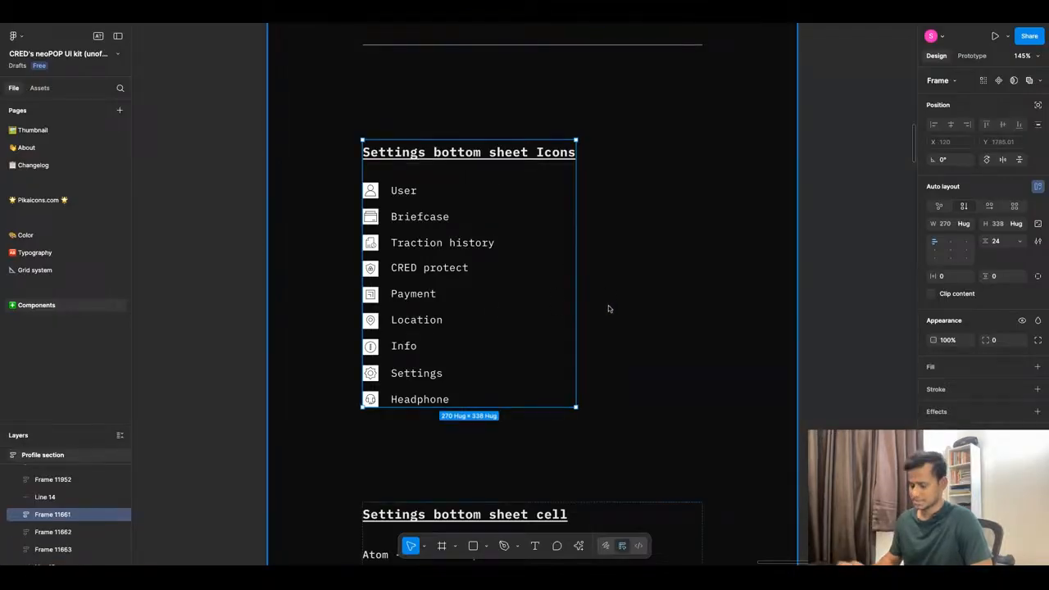
{"action": "left_click", "coordinate": [415, 14]}
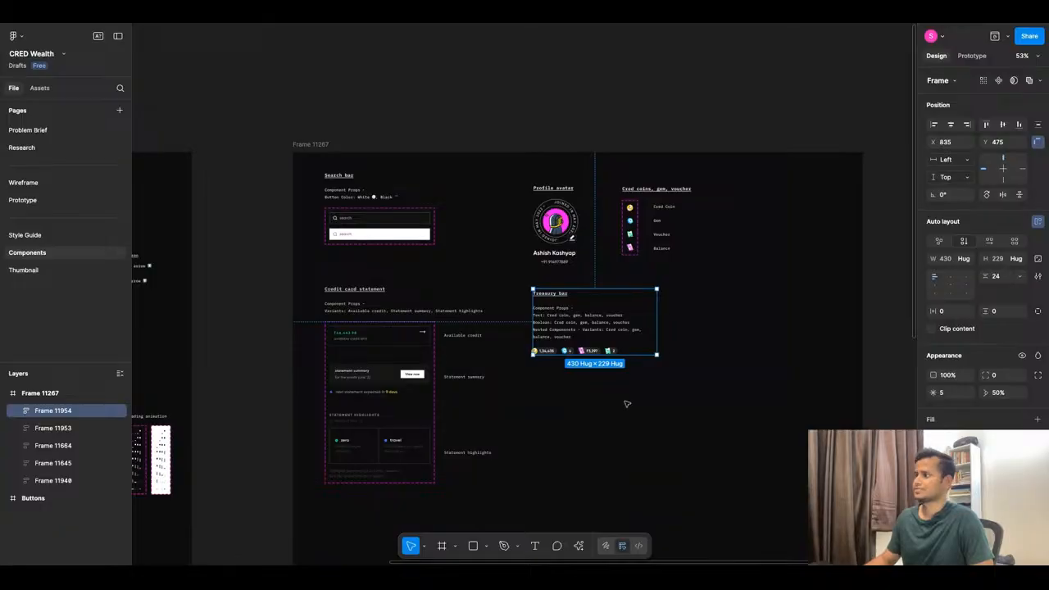
{"action": "key", "text": "Escape"}
{"action": "key", "text": "ctrl+v"}
{"action": "left_click_drag", "start_coordinate": [524, 261], "coordinate": [568, 392]}
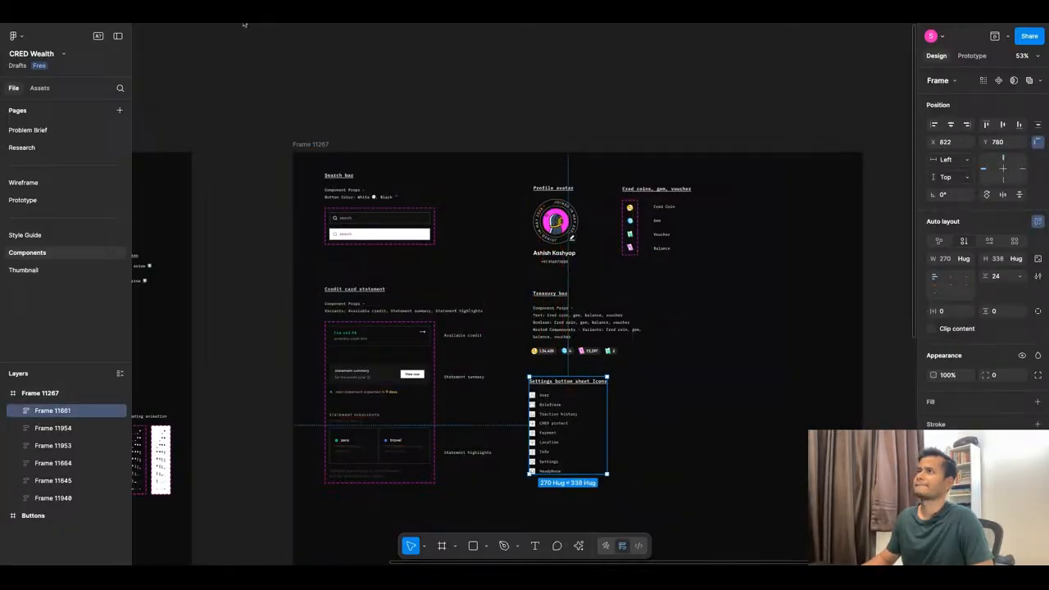
Copy the Profile settings Bottom sheet and place it below the credit card statement.
{"action": "left_click", "coordinate": [244, 15]}
{"action": "scroll", "coordinate": [494, 257], "scroll_direction": "down", "scroll_amount": 4}
{"action": "scroll", "coordinate": [518, 352], "scroll_direction": "down", "scroll_amount": 3}
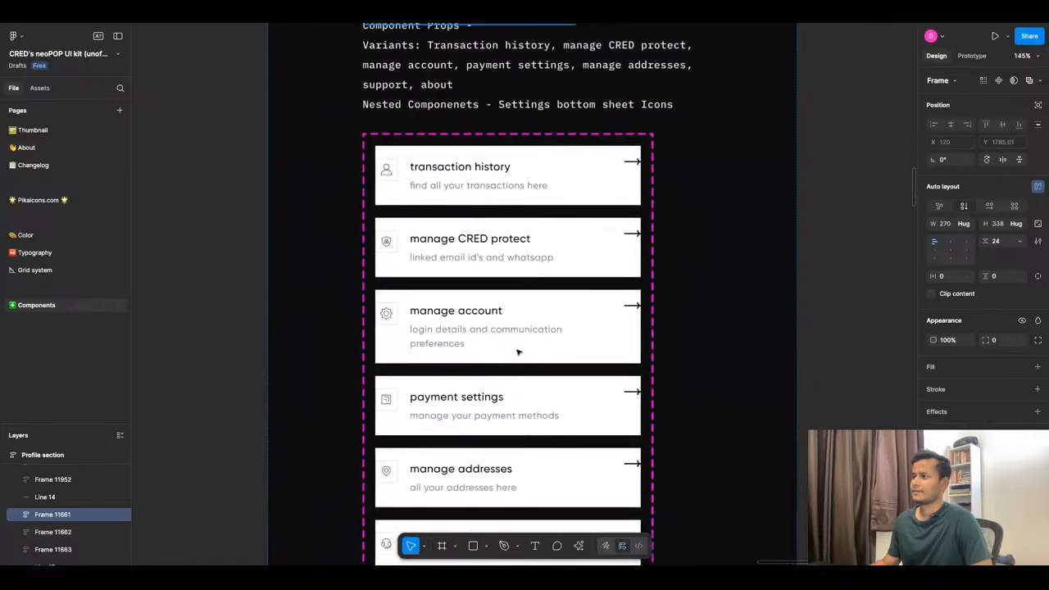
{"action": "scroll", "coordinate": [518, 353], "scroll_direction": "down", "scroll_amount": 5}
{"action": "scroll", "coordinate": [518, 352], "scroll_direction": "down", "scroll_amount": 3}
{"action": "scroll", "coordinate": [518, 353], "scroll_direction": "up", "scroll_amount": 4}
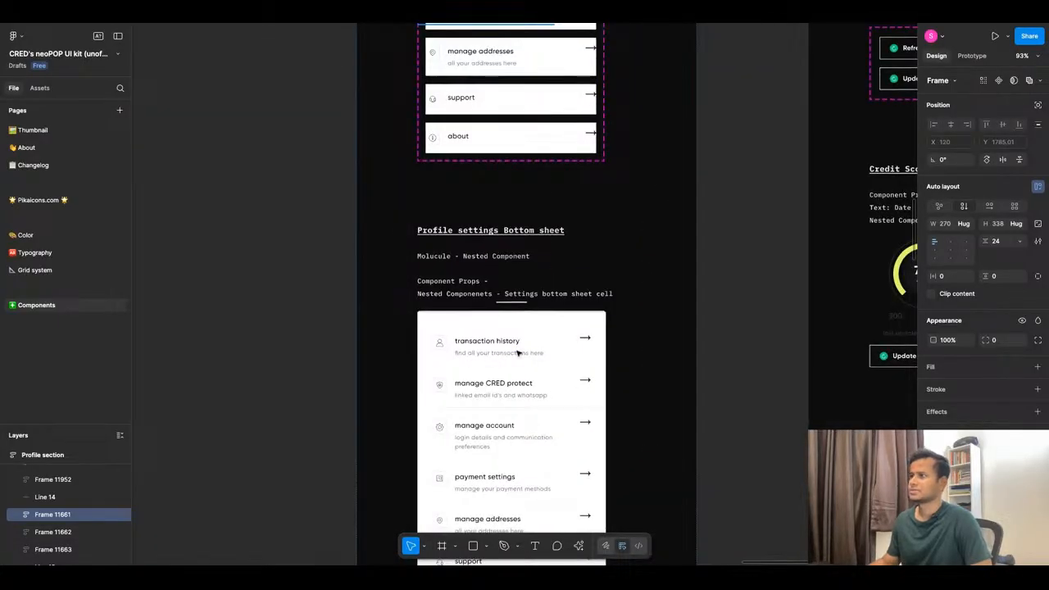
{"action": "scroll", "coordinate": [518, 353], "scroll_direction": "up", "scroll_amount": 5}
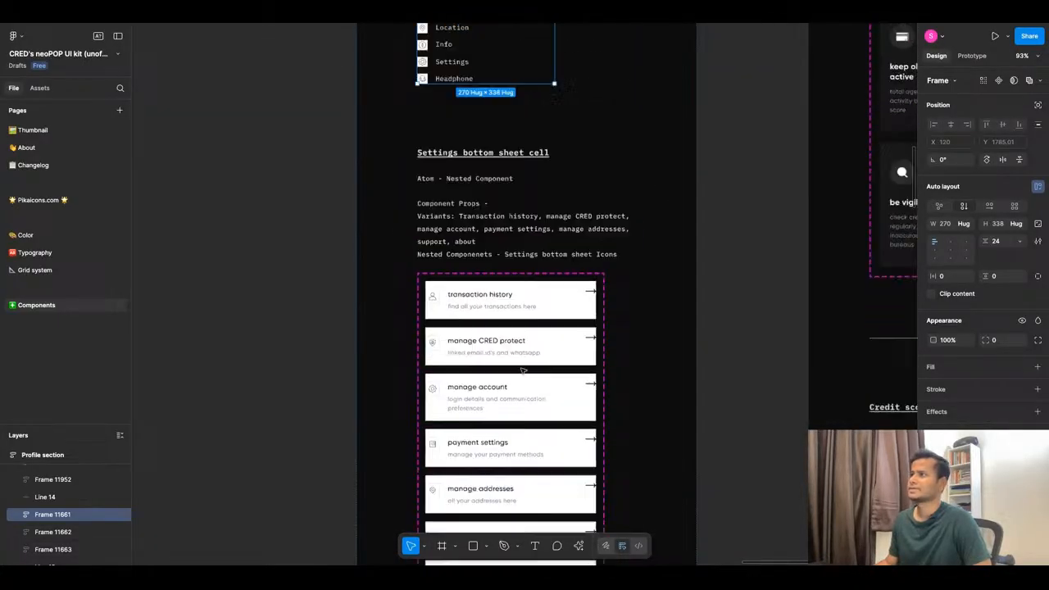
{"action": "scroll", "coordinate": [522, 371], "scroll_direction": "up", "scroll_amount": 1}
{"action": "scroll", "coordinate": [518, 352], "scroll_direction": "down", "scroll_amount": 7}
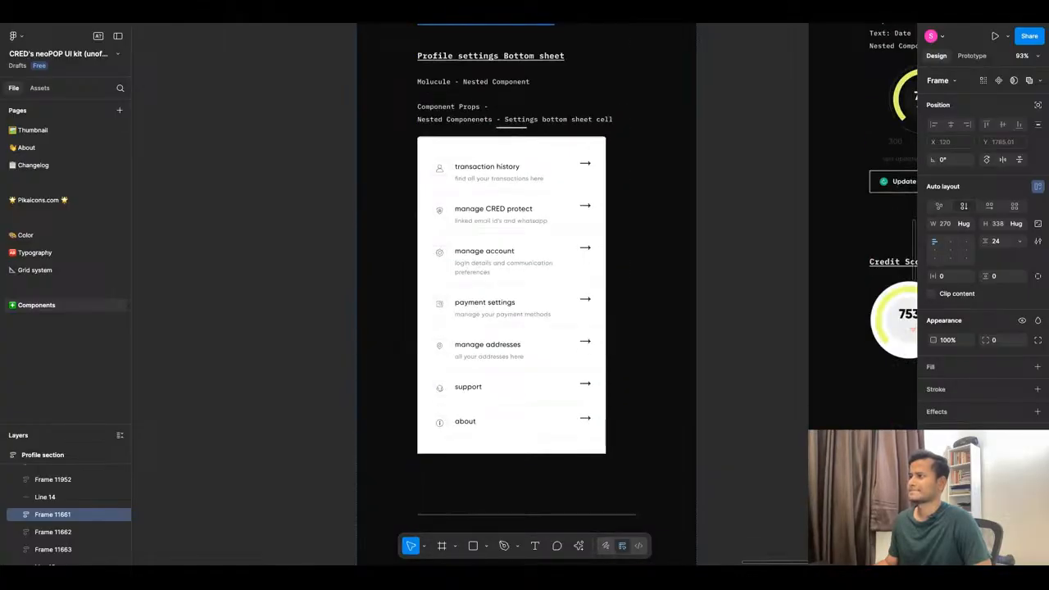
{"action": "left_click", "coordinate": [579, 302]}
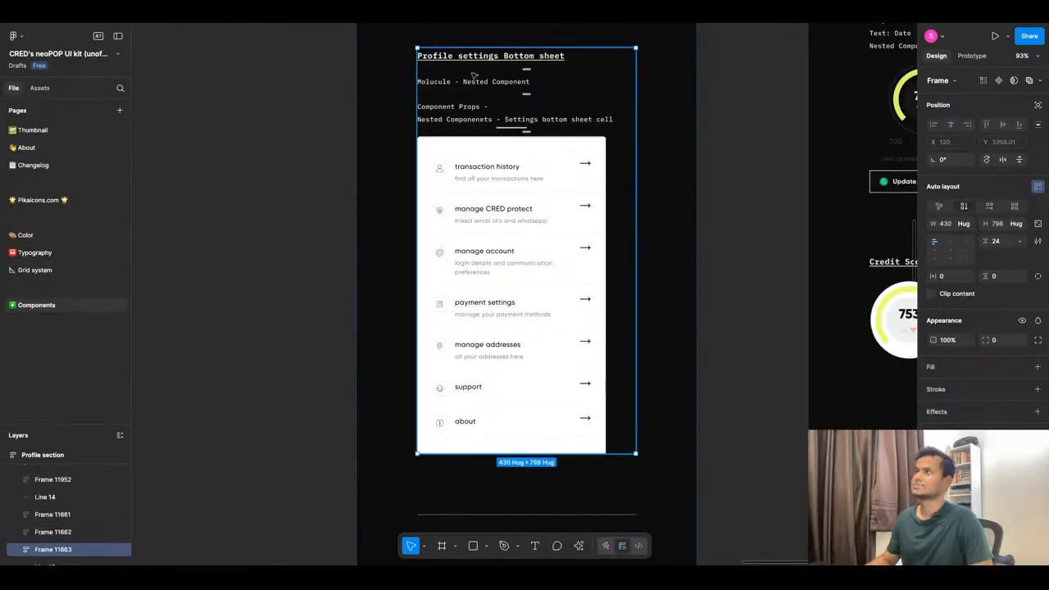
{"action": "left_click", "coordinate": [431, 16]}
{"action": "left_click", "coordinate": [691, 452]}
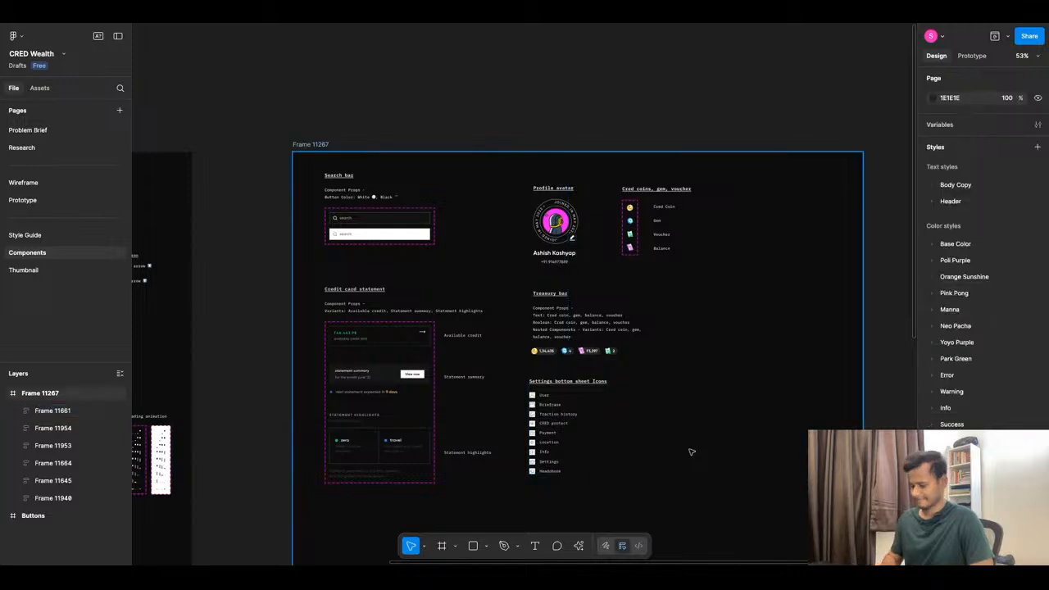
{"action": "key", "text": "ctrl+v"}
{"action": "scroll", "coordinate": [537, 281], "scroll_direction": "down", "scroll_amount": 5}
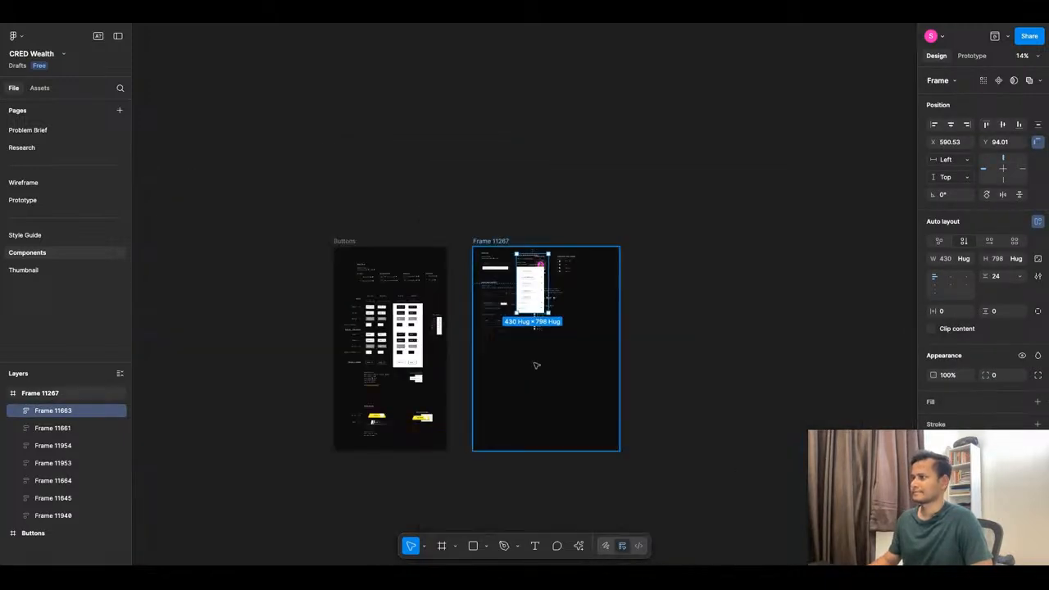
{"action": "scroll", "coordinate": [533, 362], "scroll_direction": "up", "scroll_amount": 4}
{"action": "left_click_drag", "start_coordinate": [539, 174], "coordinate": [440, 419]}
Copy the three-card Credit Score detail Indicator and place it right of the bottom sheet.
{"action": "left_click", "coordinate": [405, 14]}
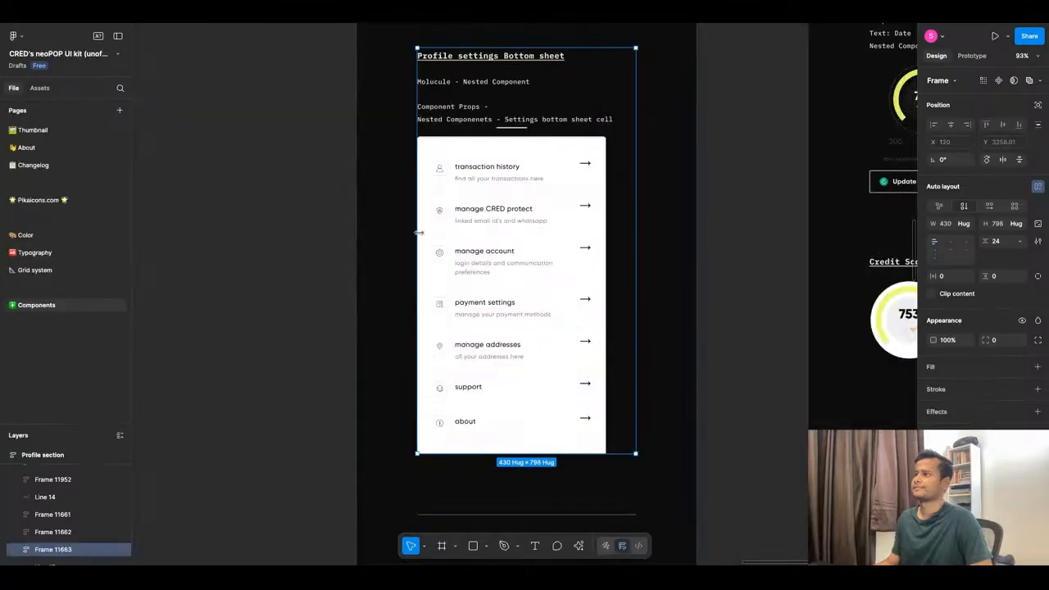
{"action": "scroll", "coordinate": [421, 235], "scroll_direction": "down", "scroll_amount": 5}
{"action": "scroll", "coordinate": [603, 261], "scroll_direction": "up", "scroll_amount": 5}
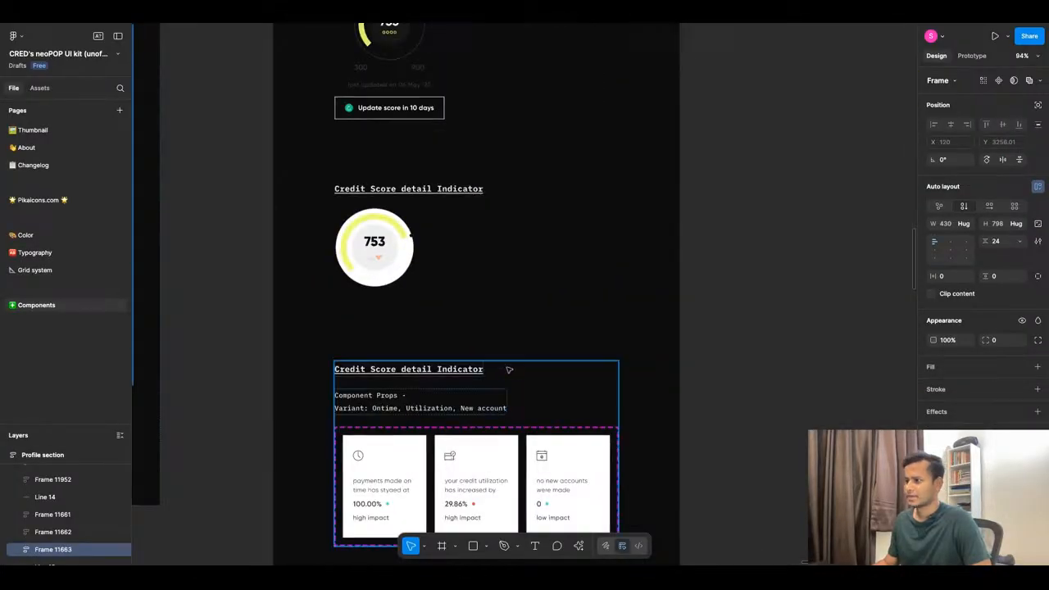
{"action": "scroll", "coordinate": [381, 410], "scroll_direction": "down", "scroll_amount": 2}
{"action": "left_click", "coordinate": [381, 410]}
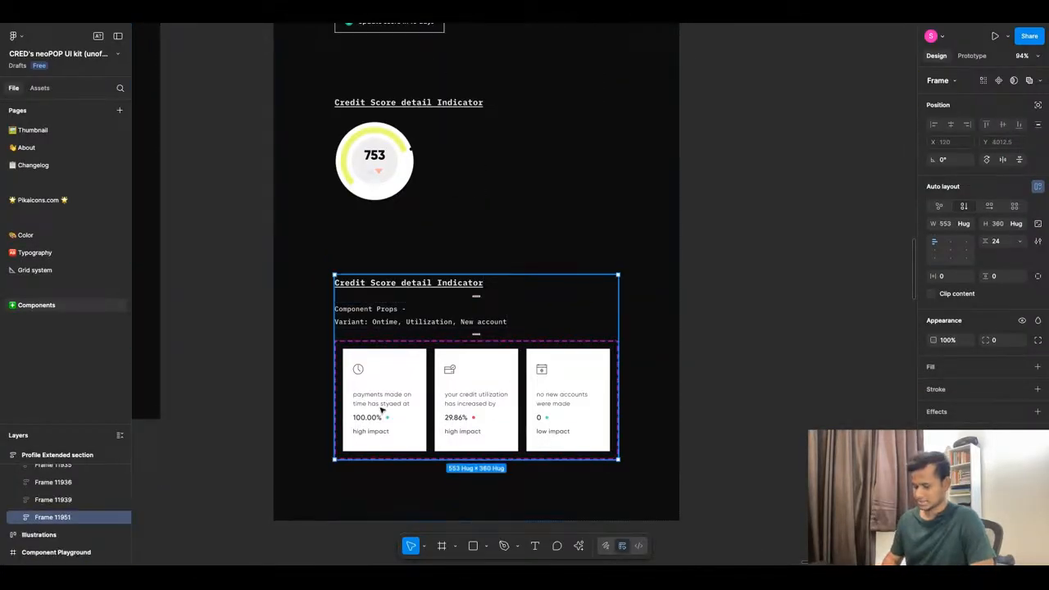
{"action": "left_click", "coordinate": [380, 14]}
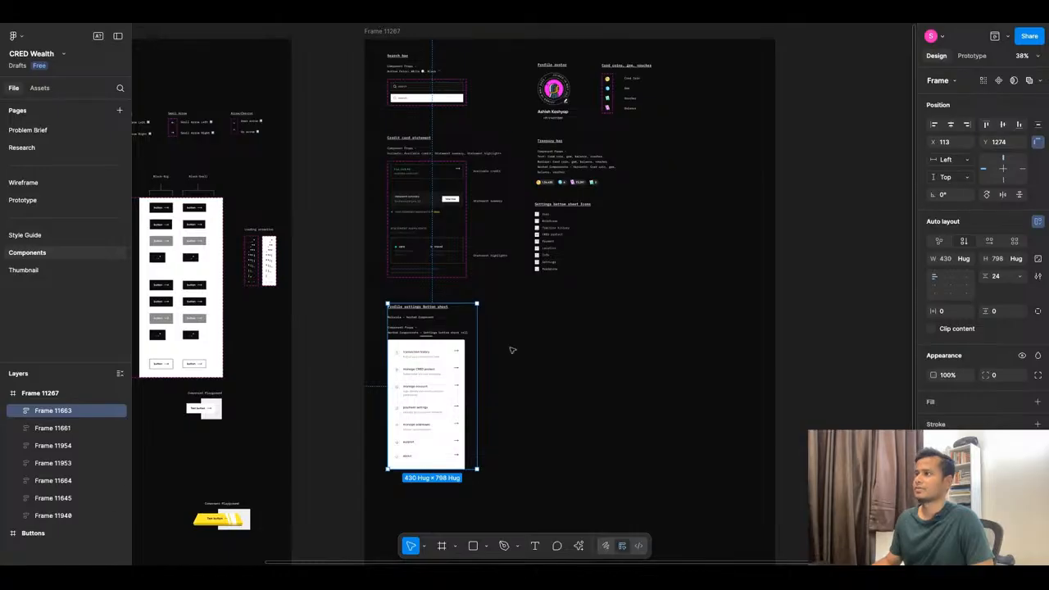
{"action": "left_click", "coordinate": [558, 367]}
{"action": "key", "text": "ctrl+v"}
{"action": "left_click_drag", "start_coordinate": [474, 257], "coordinate": [544, 306]}
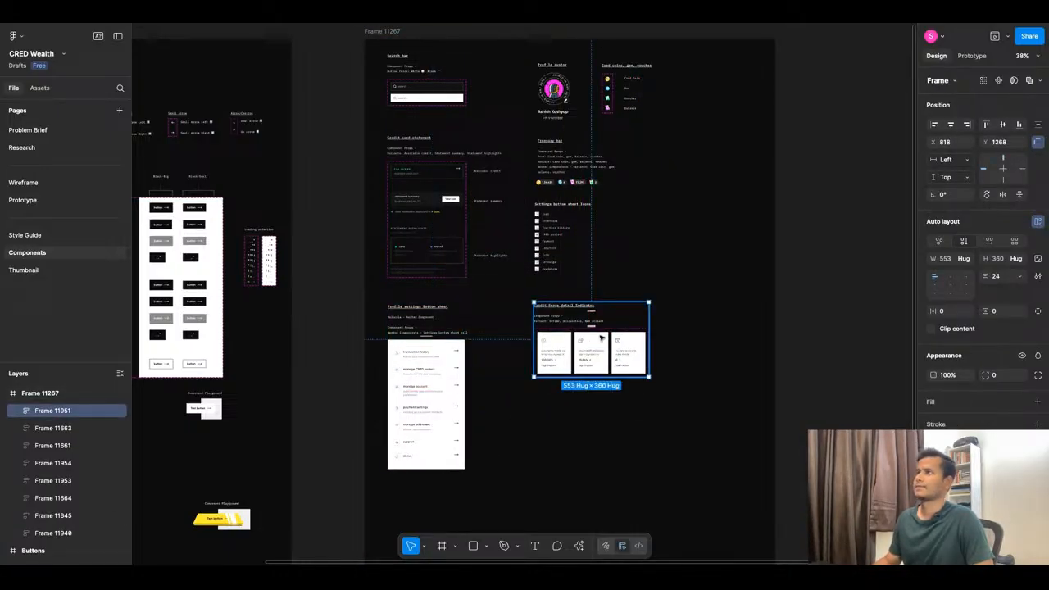
Paste the vertical Credit Score detail Indicator into Frame 11267's right column below the cards.
{"action": "left_click", "coordinate": [285, 15]}
{"action": "scroll", "coordinate": [545, 225], "scroll_direction": "up", "scroll_amount": 2}
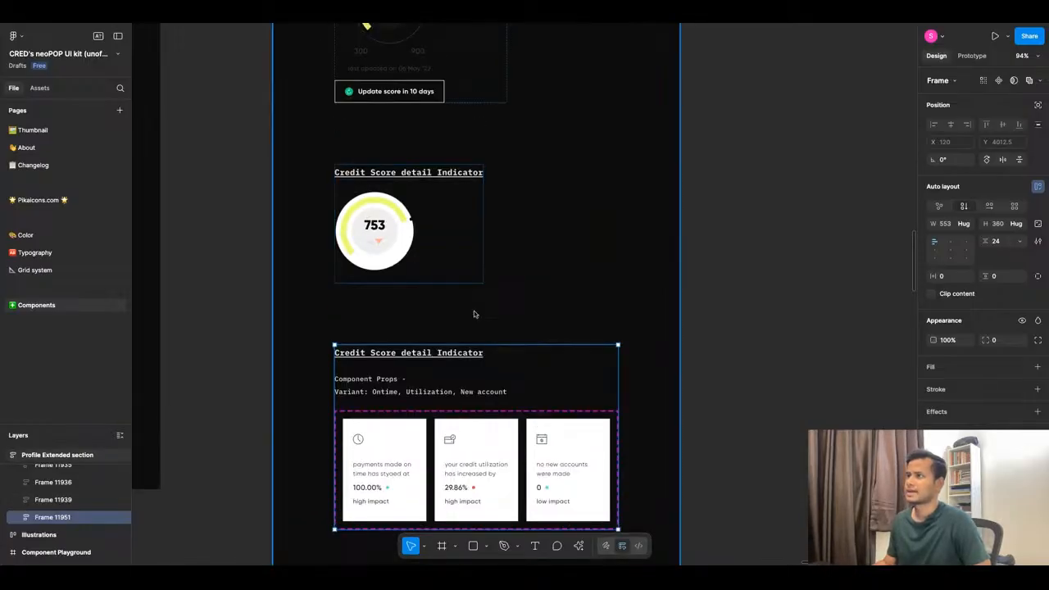
{"action": "scroll", "coordinate": [473, 311], "scroll_direction": "down", "scroll_amount": 5}
{"action": "scroll", "coordinate": [425, 110], "scroll_direction": "up", "scroll_amount": 10}
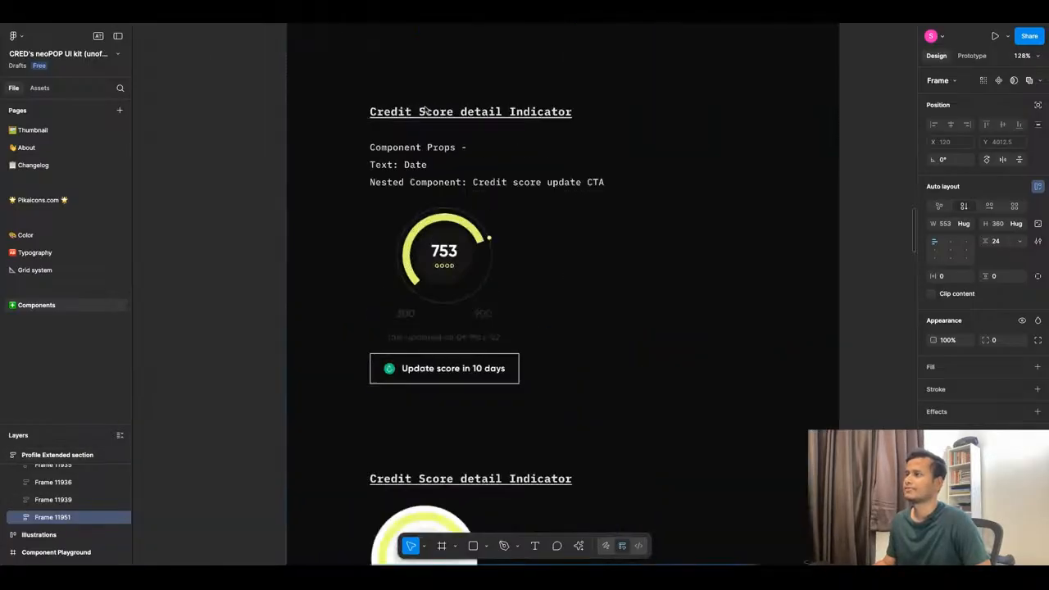
{"action": "scroll", "coordinate": [431, 328], "scroll_direction": "down", "scroll_amount": 3}
{"action": "left_click", "coordinate": [433, 358]}
{"action": "scroll", "coordinate": [433, 362], "scroll_direction": "up", "scroll_amount": 3}
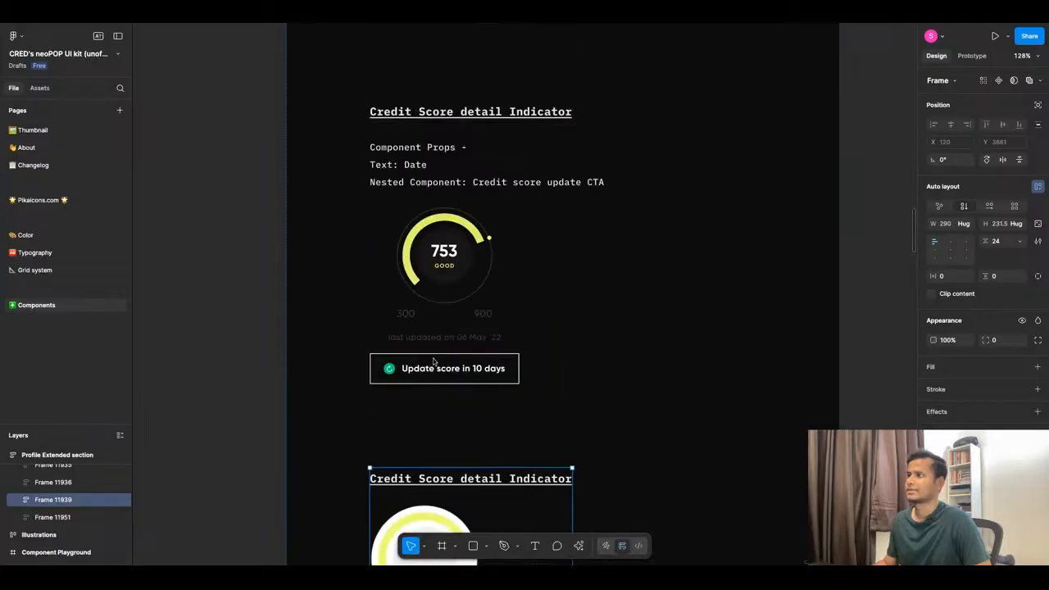
{"action": "scroll", "coordinate": [480, 354], "scroll_direction": "up", "scroll_amount": 10}
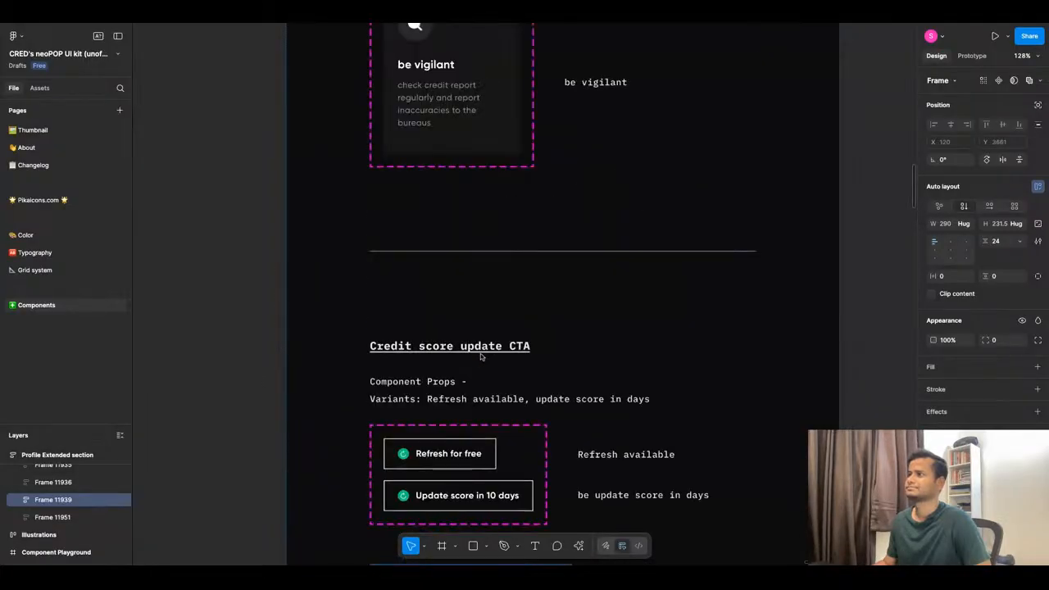
{"action": "scroll", "coordinate": [480, 353], "scroll_direction": "up", "scroll_amount": 8}
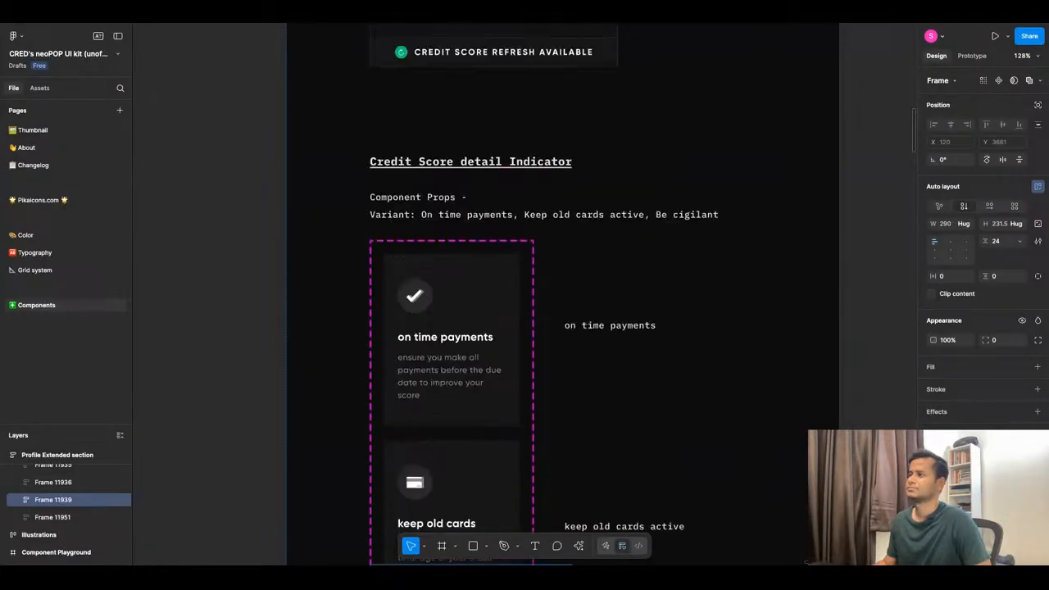
{"action": "scroll", "coordinate": [476, 315], "scroll_direction": "down", "scroll_amount": 8}
{"action": "scroll", "coordinate": [472, 288], "scroll_direction": "up", "scroll_amount": 6}
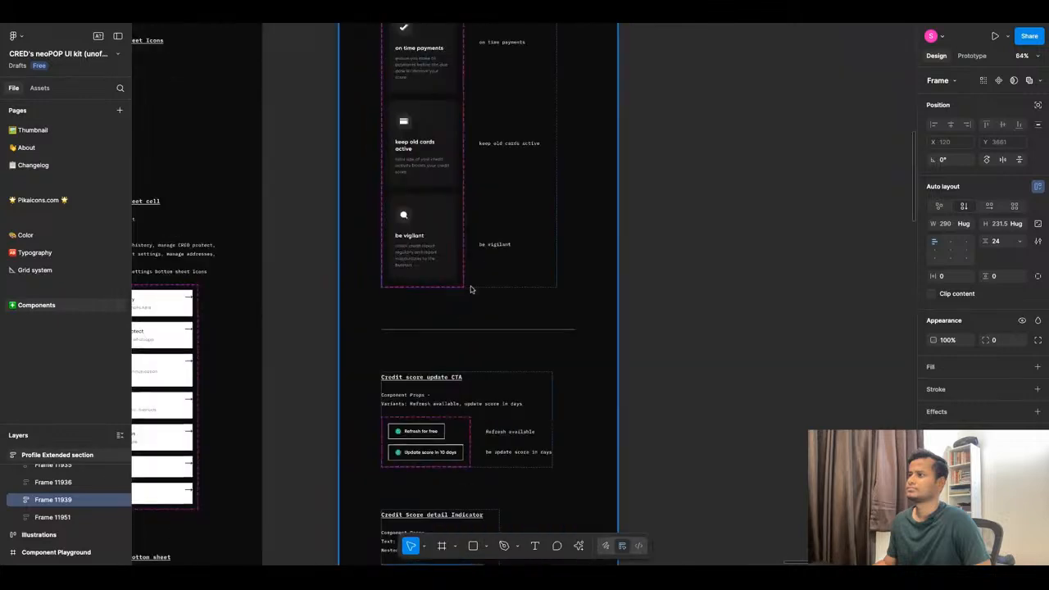
{"action": "scroll", "coordinate": [483, 246], "scroll_direction": "up", "scroll_amount": 4}
{"action": "left_click", "coordinate": [468, 257]}
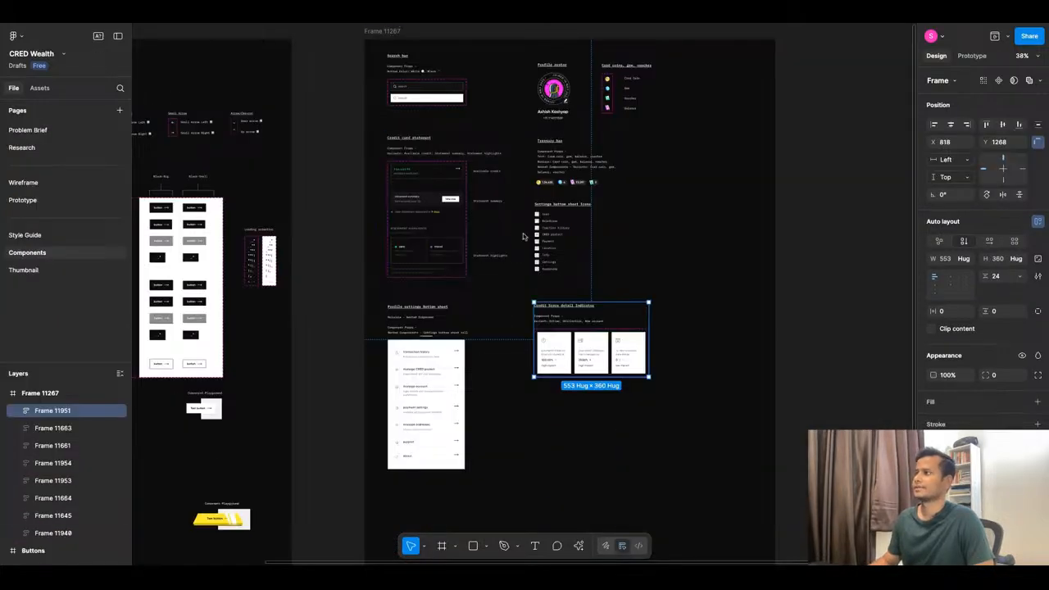
{"action": "scroll", "coordinate": [523, 233], "scroll_direction": "down", "scroll_amount": 2}
{"action": "left_click", "coordinate": [571, 427]}
{"action": "key", "text": "ctrl+v"}
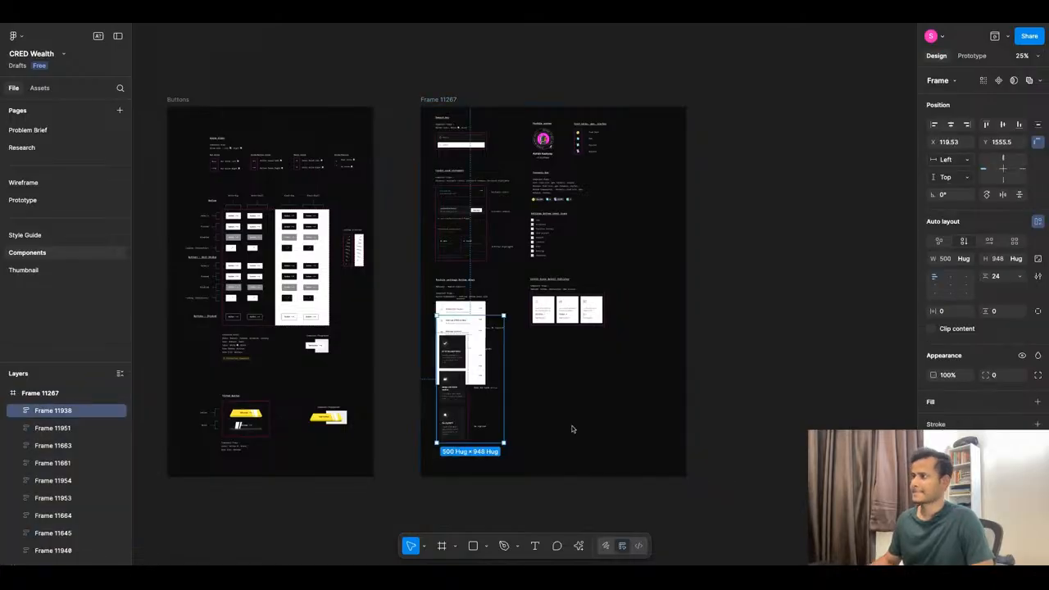
{"action": "mouse_move", "coordinate": [494, 403]}
{"action": "left_mouse_down"}
{"action": "mouse_move", "coordinate": [568, 440]}
{"action": "mouse_move", "coordinate": [600, 433]}
{"action": "mouse_move", "coordinate": [591, 425]}
{"action": "left_mouse_up"}
{"action": "left_click", "coordinate": [285, 25]}
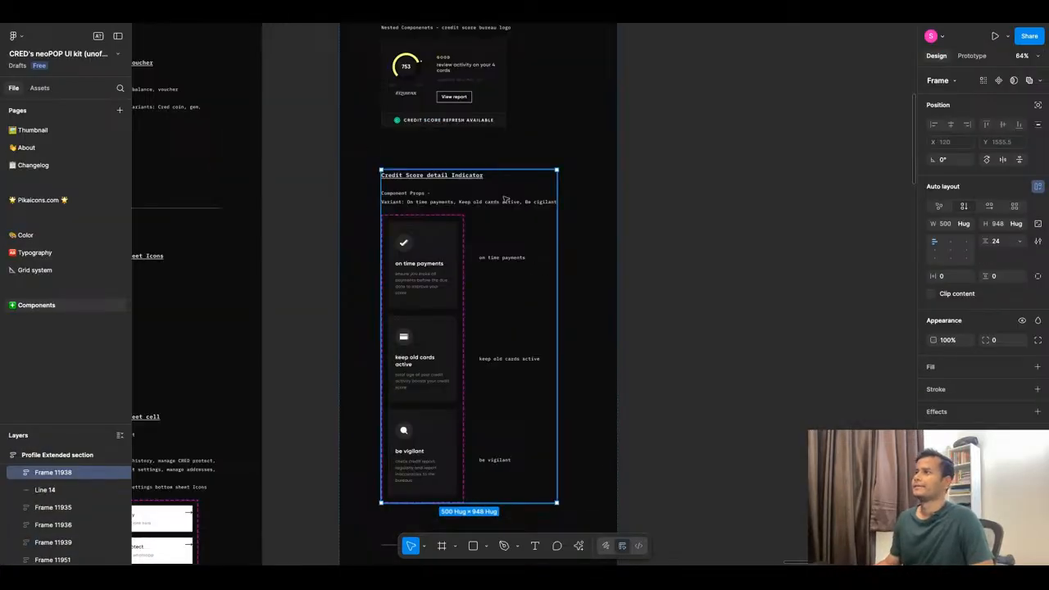
{"action": "scroll", "coordinate": [426, 246], "scroll_direction": "up", "scroll_amount": 5}
{"action": "scroll", "coordinate": [453, 284], "scroll_direction": "up", "scroll_amount": 5}
{"action": "scroll", "coordinate": [455, 284], "scroll_direction": "down", "scroll_amount": 5}
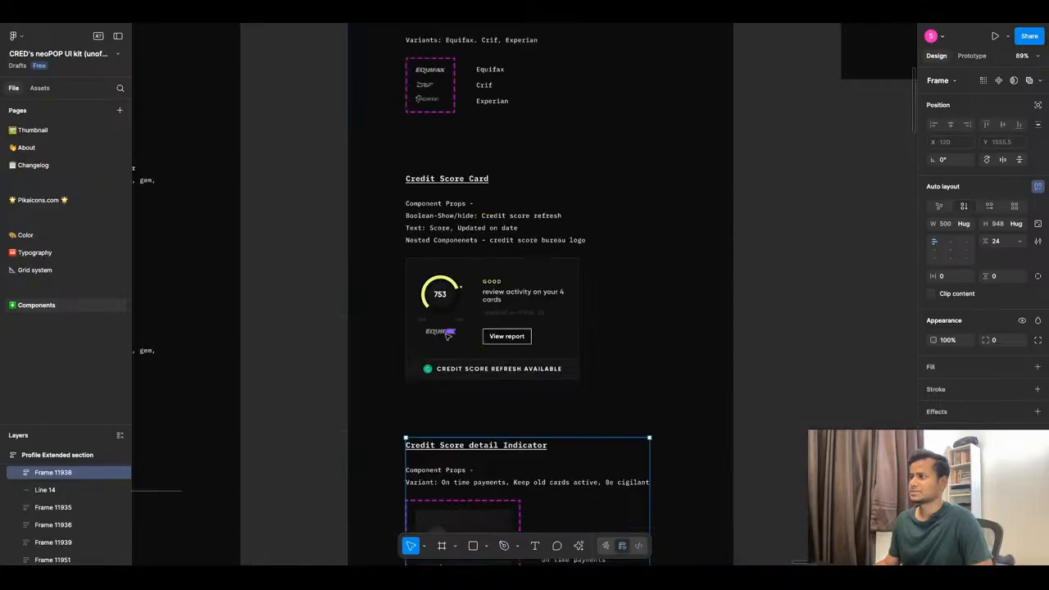
{"action": "scroll", "coordinate": [451, 335], "scroll_direction": "up", "scroll_amount": 5}
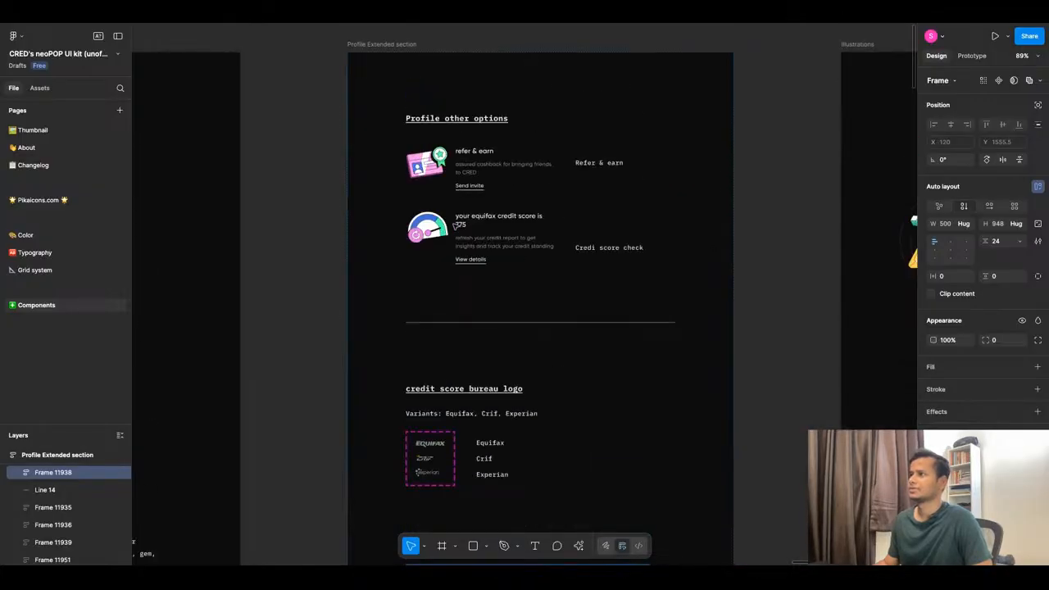
{"action": "scroll", "coordinate": [456, 225], "scroll_direction": "up", "scroll_amount": 2}
{"action": "scroll", "coordinate": [453, 226], "scroll_direction": "down", "scroll_amount": 5}
{"action": "scroll", "coordinate": [629, 236], "scroll_direction": "up", "scroll_amount": 4}
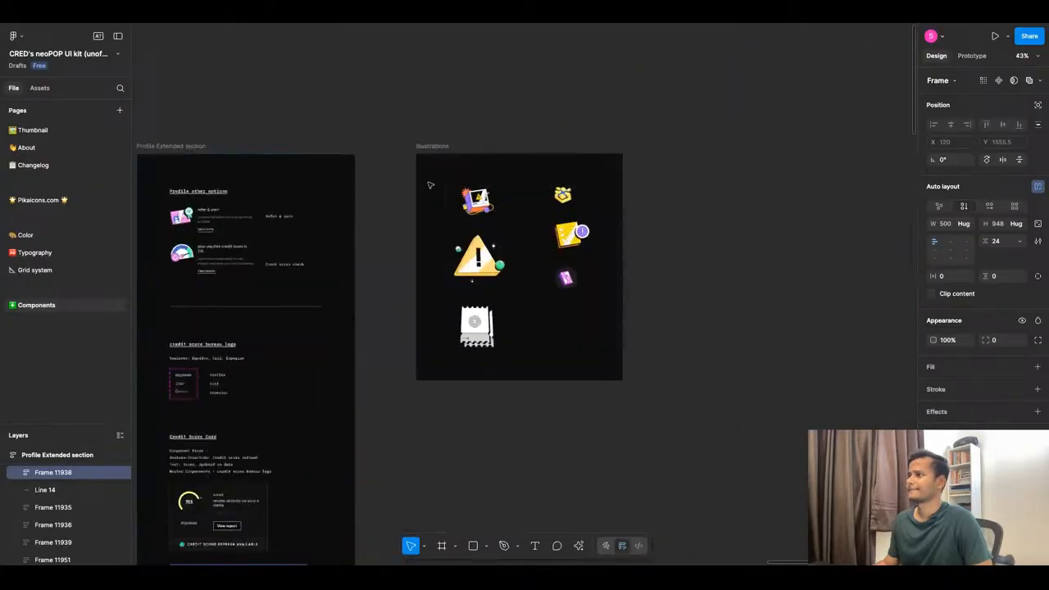
{"action": "scroll", "coordinate": [429, 186], "scroll_direction": "up", "scroll_amount": 4}
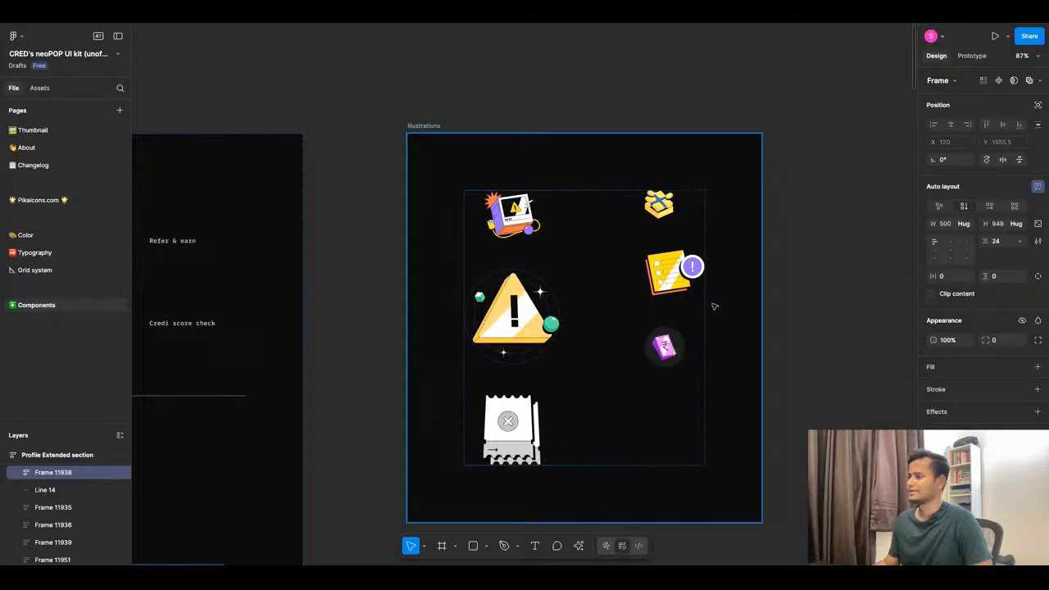
{"action": "scroll", "coordinate": [714, 306], "scroll_direction": "down", "scroll_amount": 10}
{"action": "scroll", "coordinate": [421, 356], "scroll_direction": "up", "scroll_amount": 10}
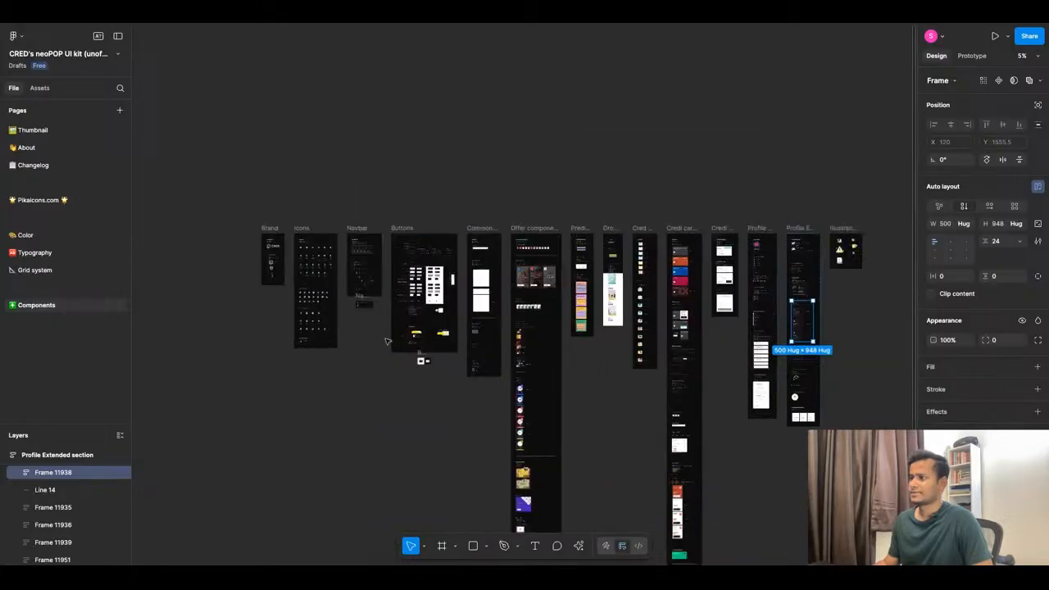
{"action": "scroll", "coordinate": [514, 277], "scroll_direction": "down", "scroll_amount": 4}
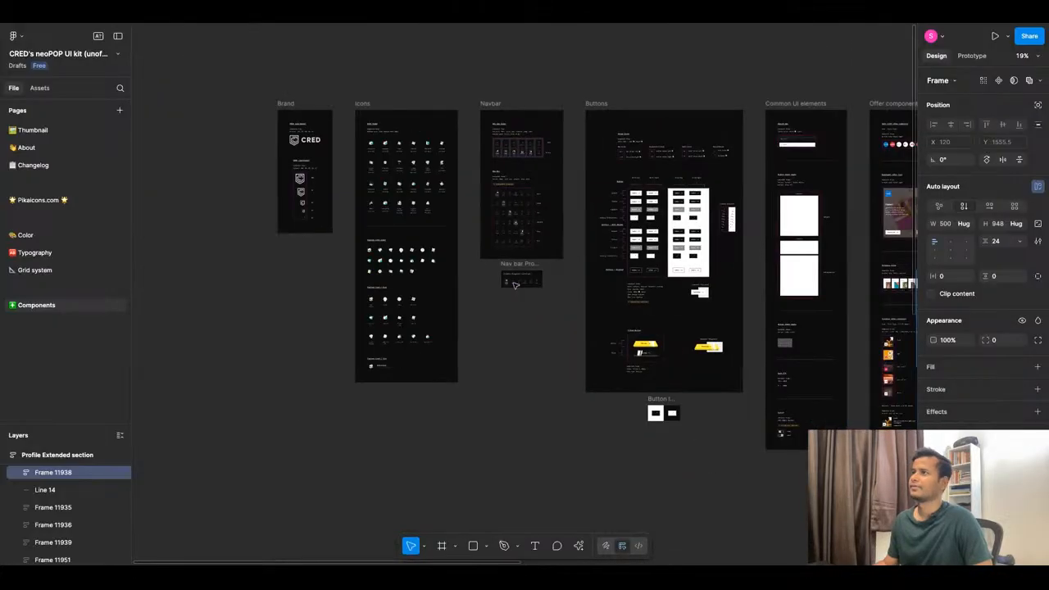
{"action": "left_click", "coordinate": [52, 271]}
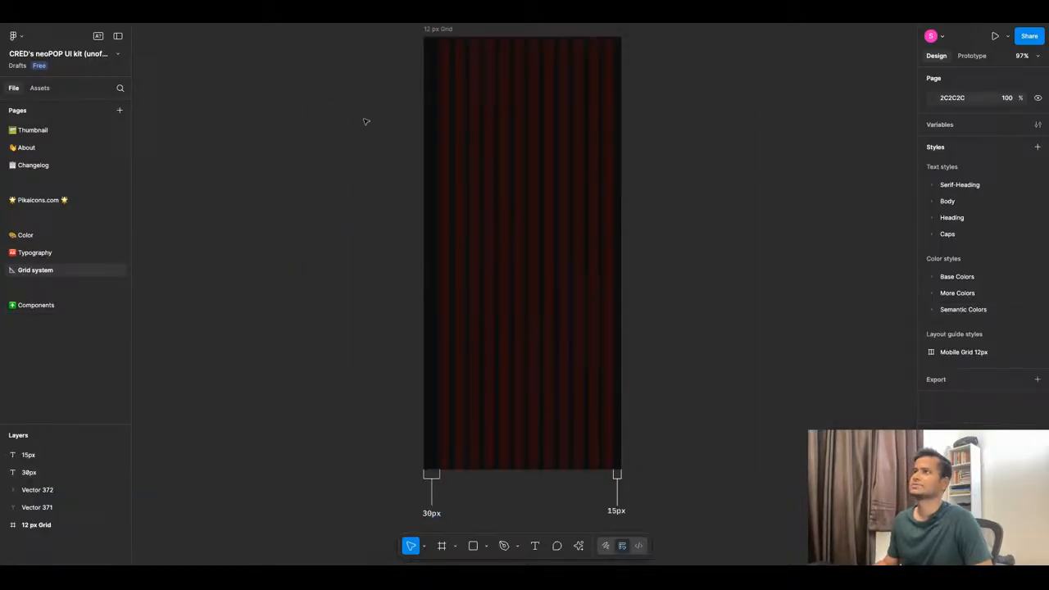
{"action": "left_click", "coordinate": [346, 23]}
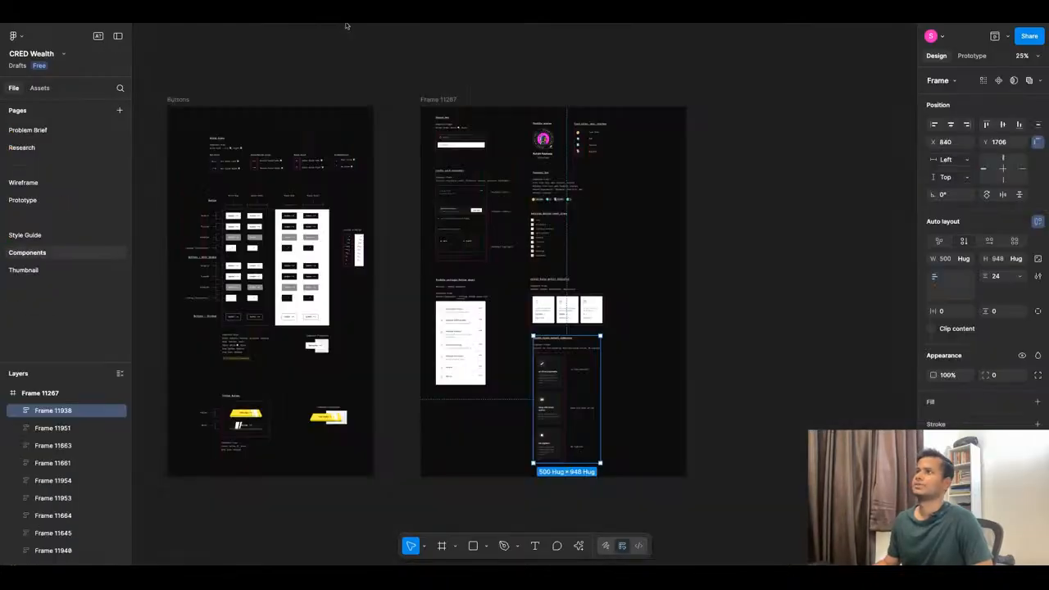
{"action": "left_click", "coordinate": [92, 199]}
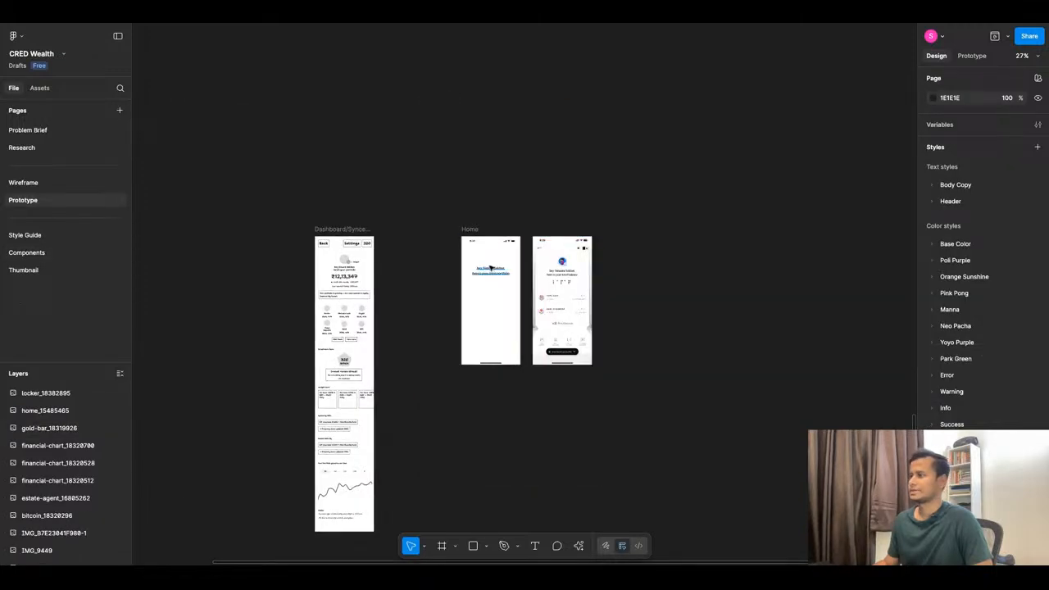
{"action": "left_click", "coordinate": [443, 202]}
{"action": "scroll", "coordinate": [476, 253], "scroll_direction": "up", "scroll_amount": 2}
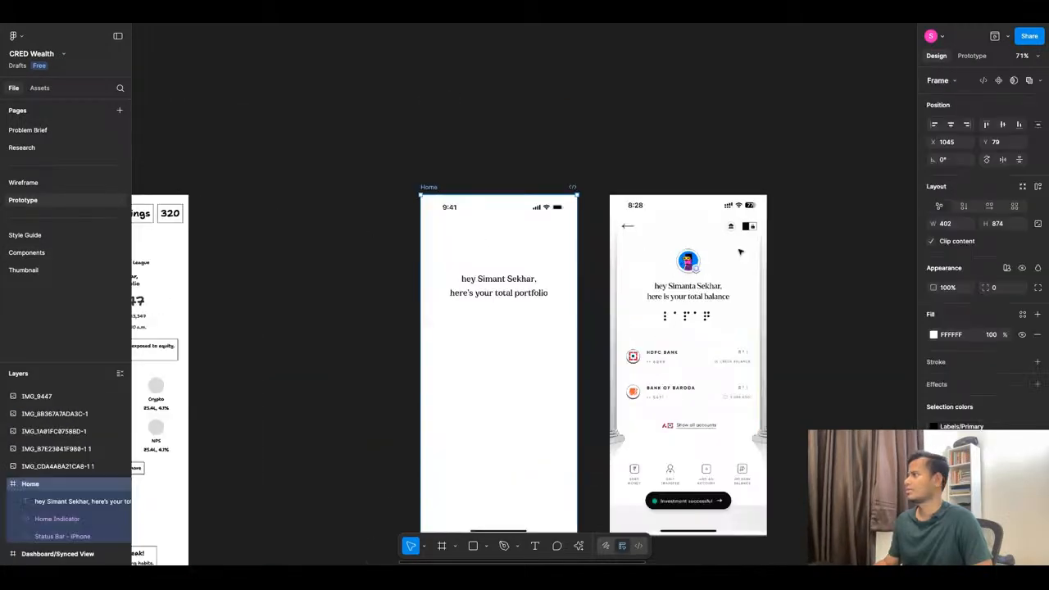
{"action": "left_click", "coordinate": [1015, 207]}
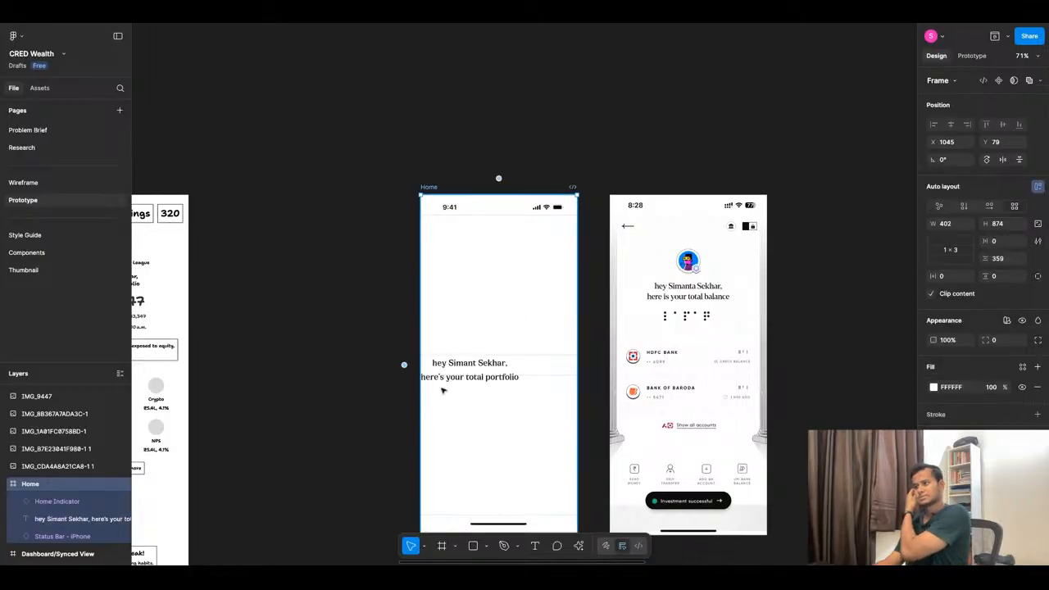
{"action": "left_click", "coordinate": [472, 376]}
{"action": "left_click_drag", "start_coordinate": [472, 377], "coordinate": [565, 145]}
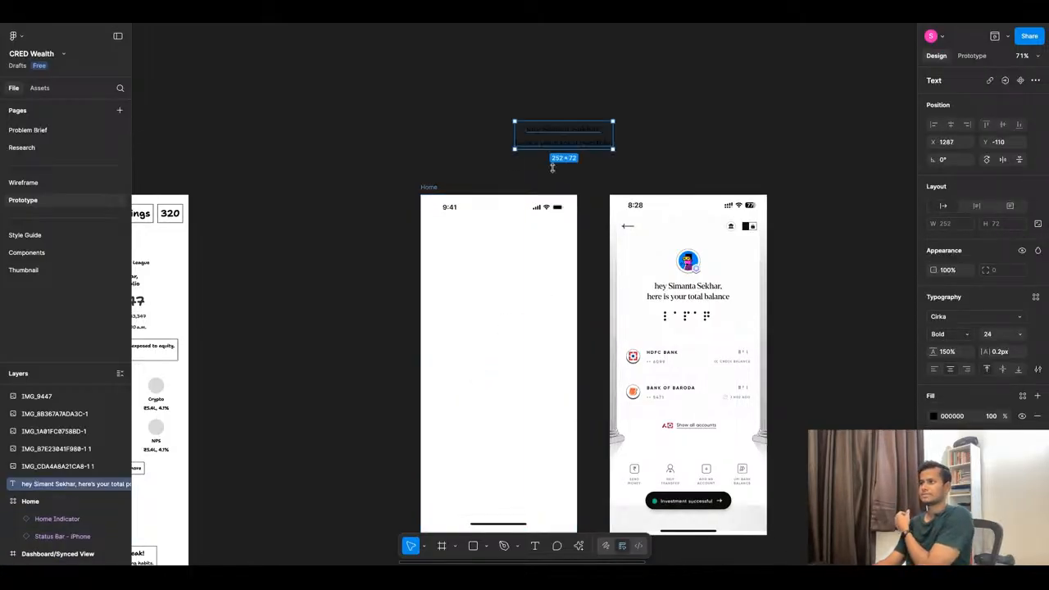
{"action": "left_click", "coordinate": [429, 190]}
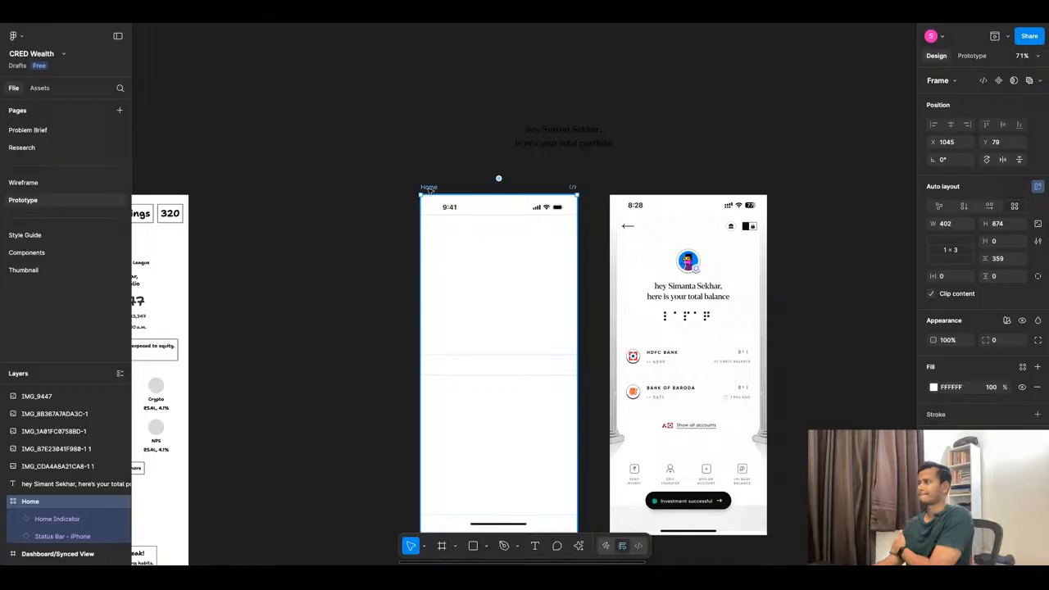
{"action": "left_click", "coordinate": [949, 253]}
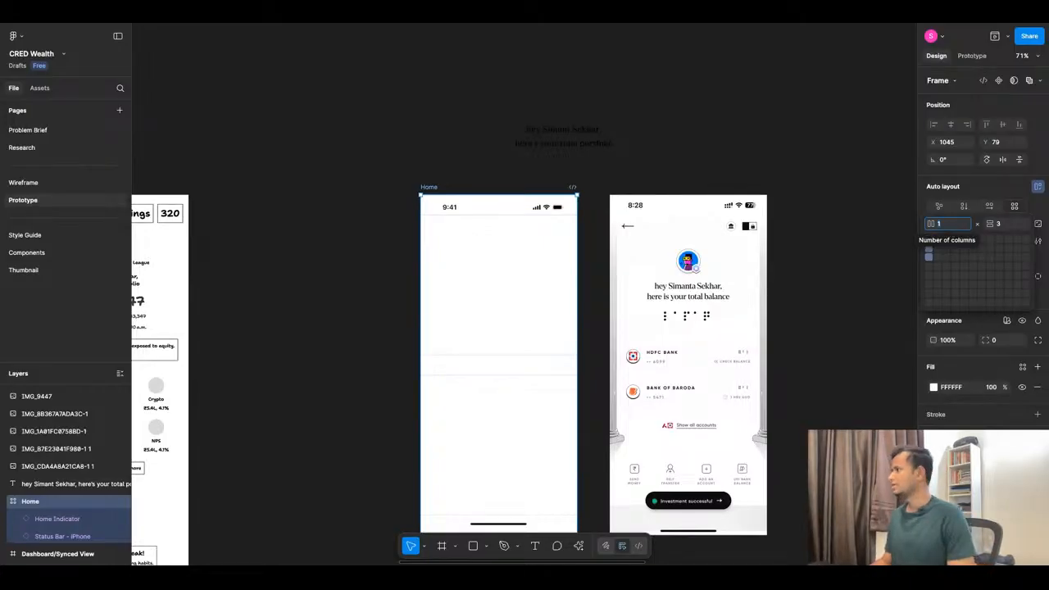
{"action": "type", "text": "88"}
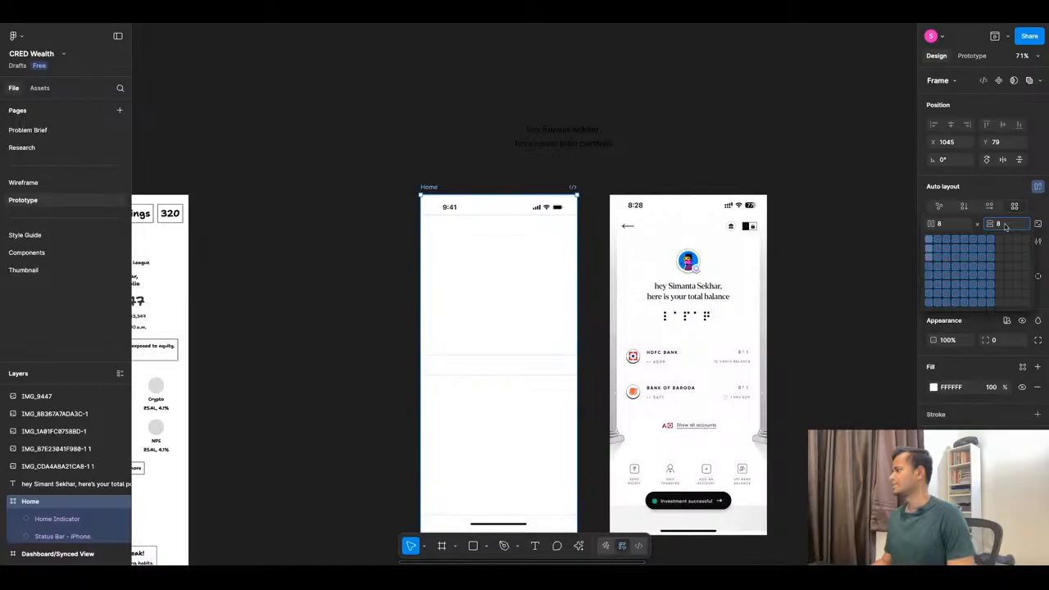
{"action": "left_click", "coordinate": [846, 320]}
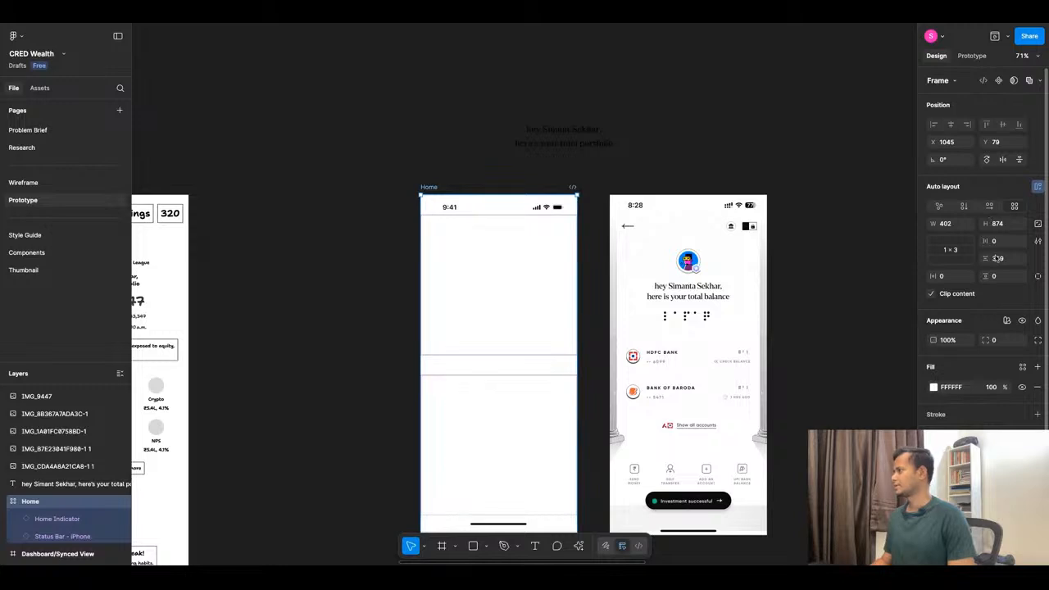
{"action": "left_click", "coordinate": [944, 254]}
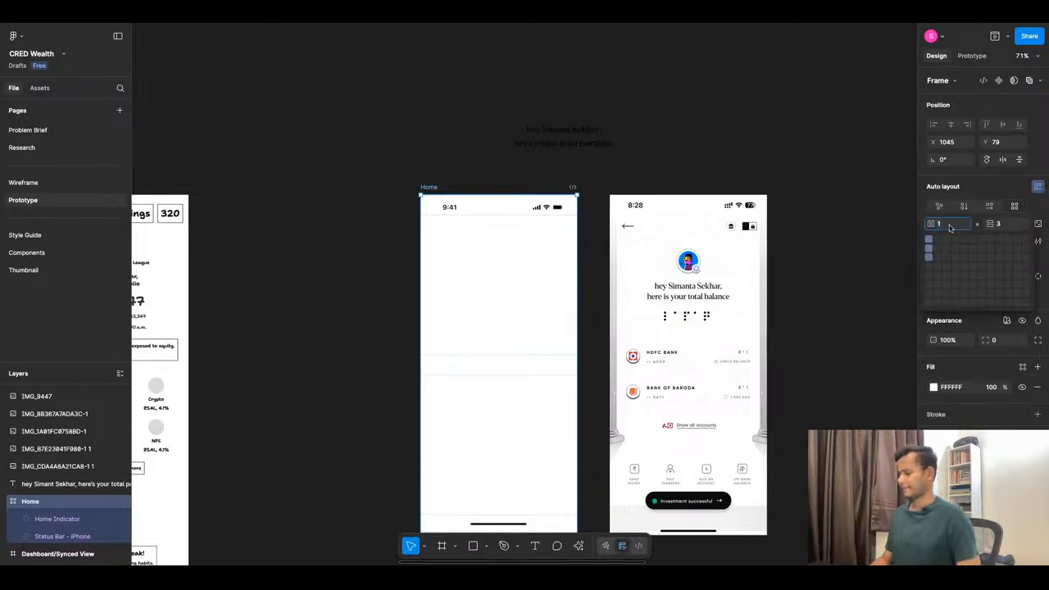
{"action": "type", "text": "88"}
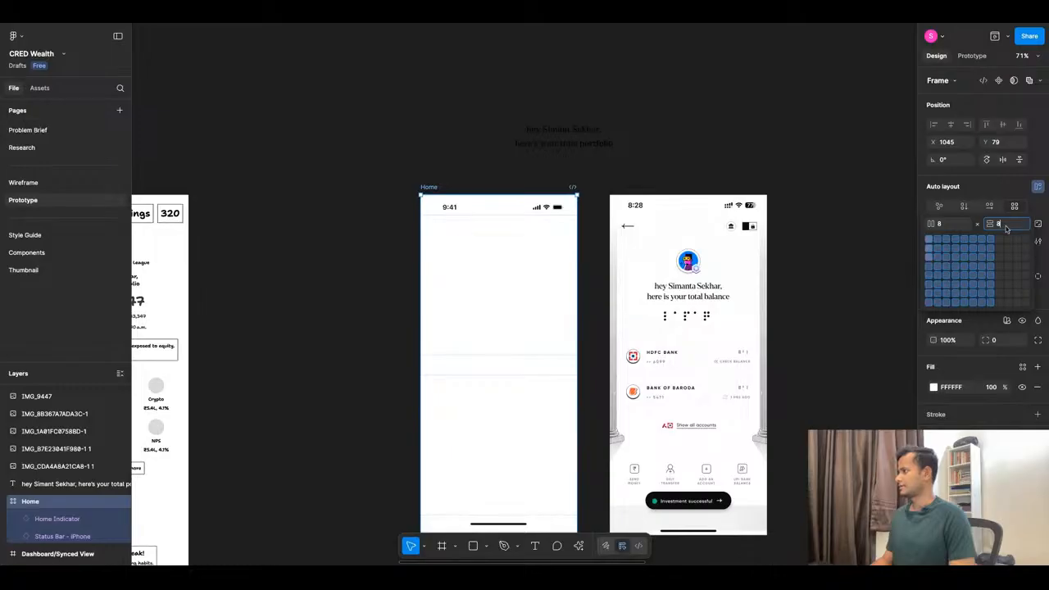
{"action": "key", "text": "Return"}
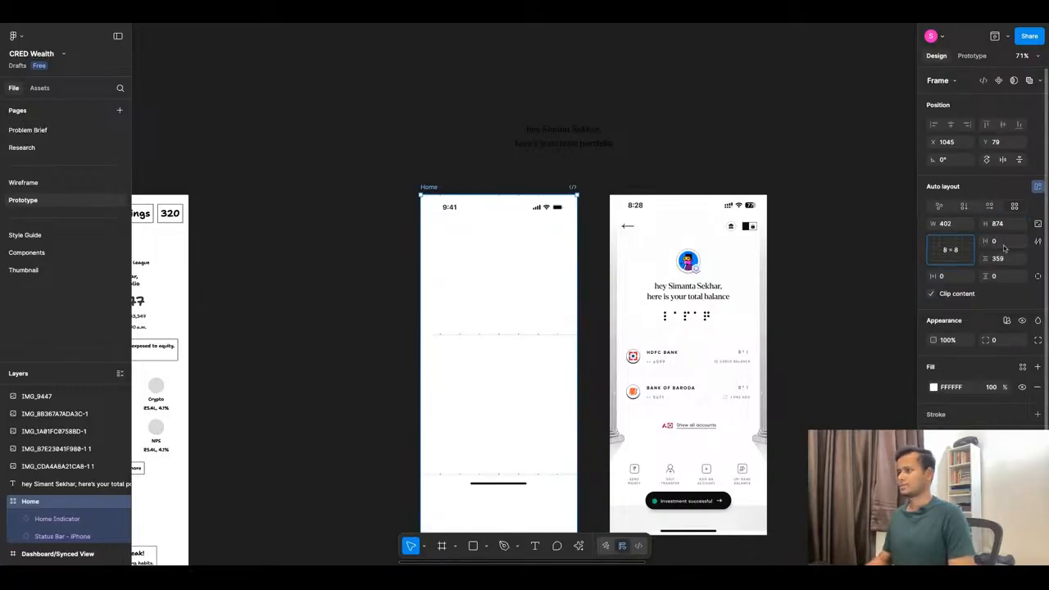
{"action": "scroll", "coordinate": [502, 409], "scroll_direction": "down", "scroll_amount": 3}
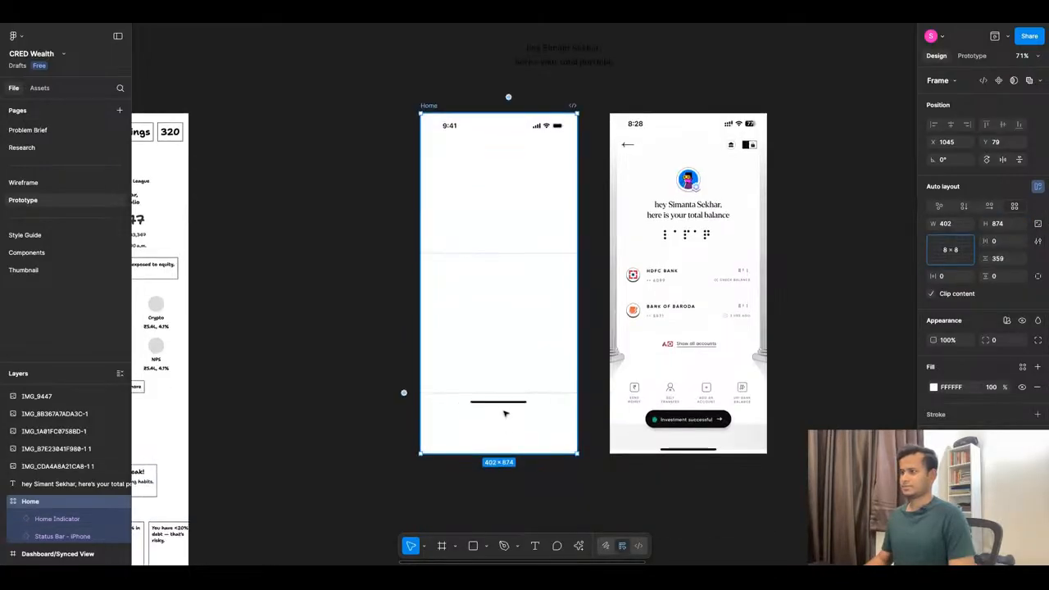
{"action": "left_click", "coordinate": [501, 402]}
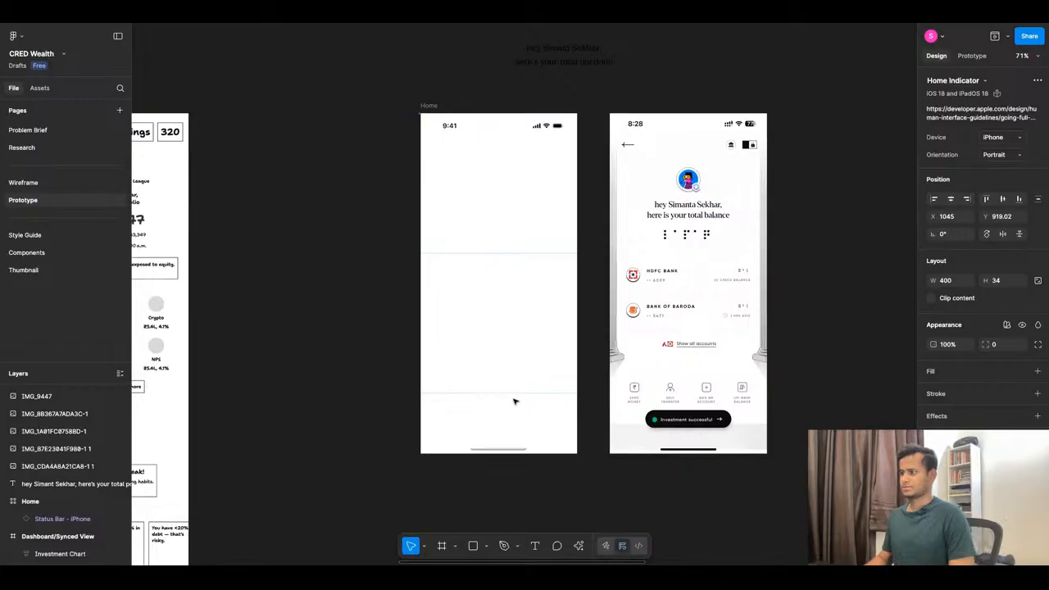
{"action": "left_click_drag", "start_coordinate": [515, 402], "coordinate": [515, 448]}
{"action": "left_click_drag", "start_coordinate": [512, 127], "coordinate": [513, 131]}
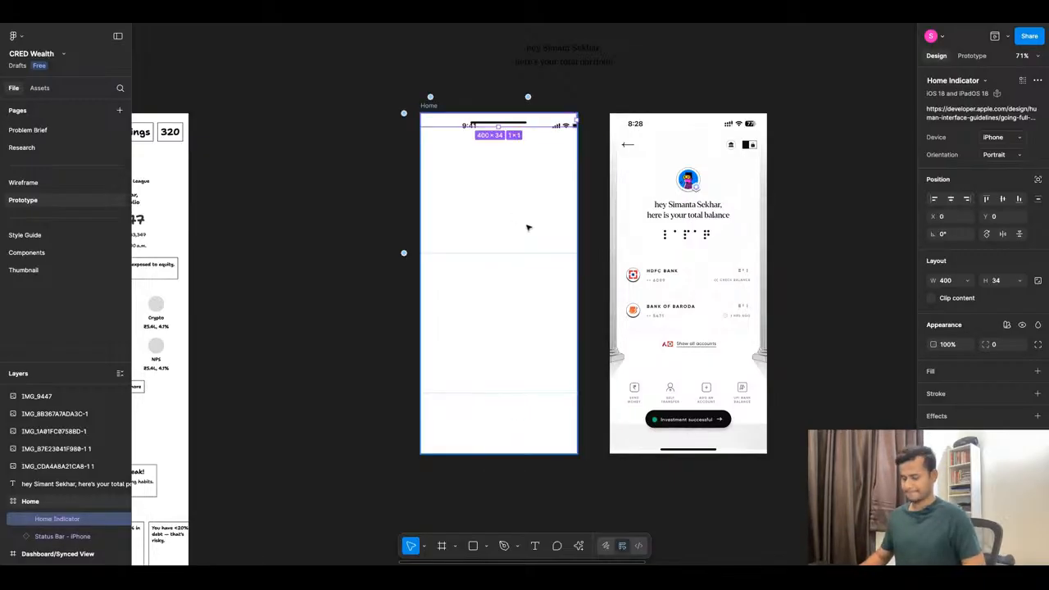
{"action": "key", "text": "ctrl+z"}
{"action": "key", "text": "ctrl+z"}
{"action": "key", "text": "ctrl+z"}
{"action": "key", "text": "ctrl+z"}
{"action": "key", "text": "ctrl+z"}
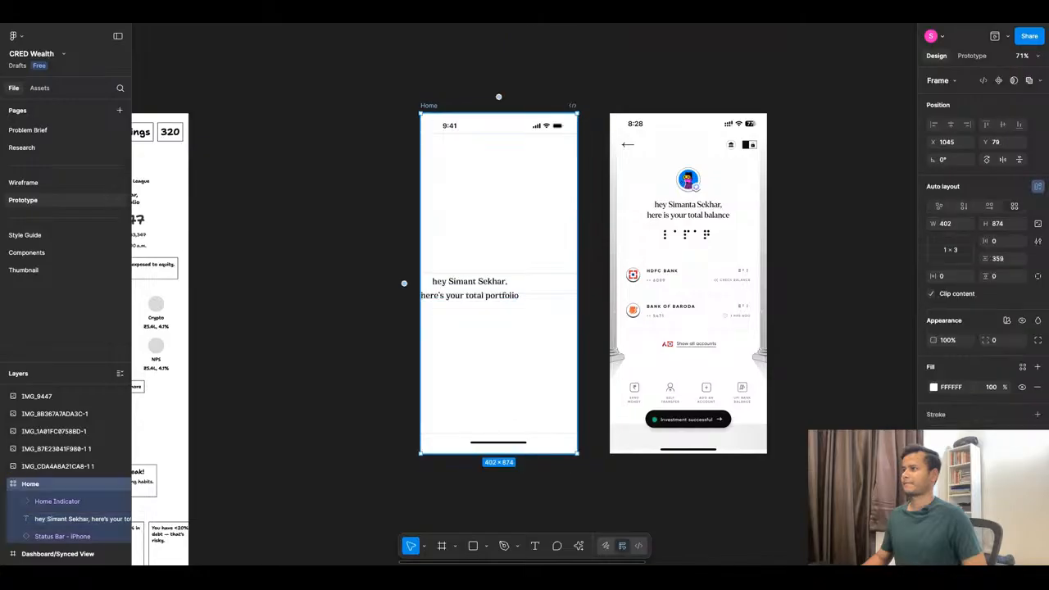
{"action": "key", "text": "ctrl+z"}
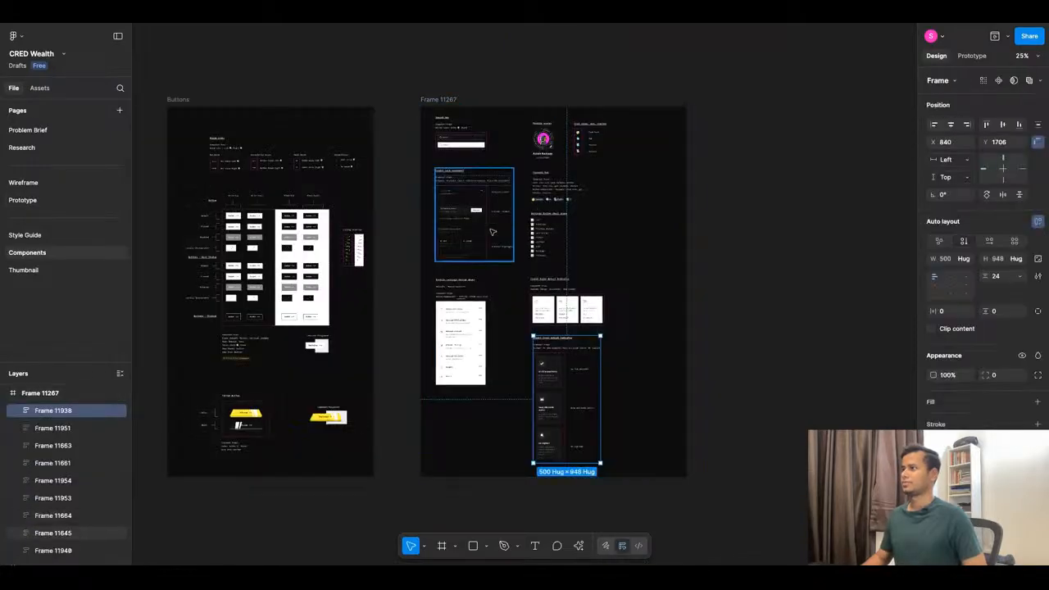
{"action": "left_click", "coordinate": [22, 199]}
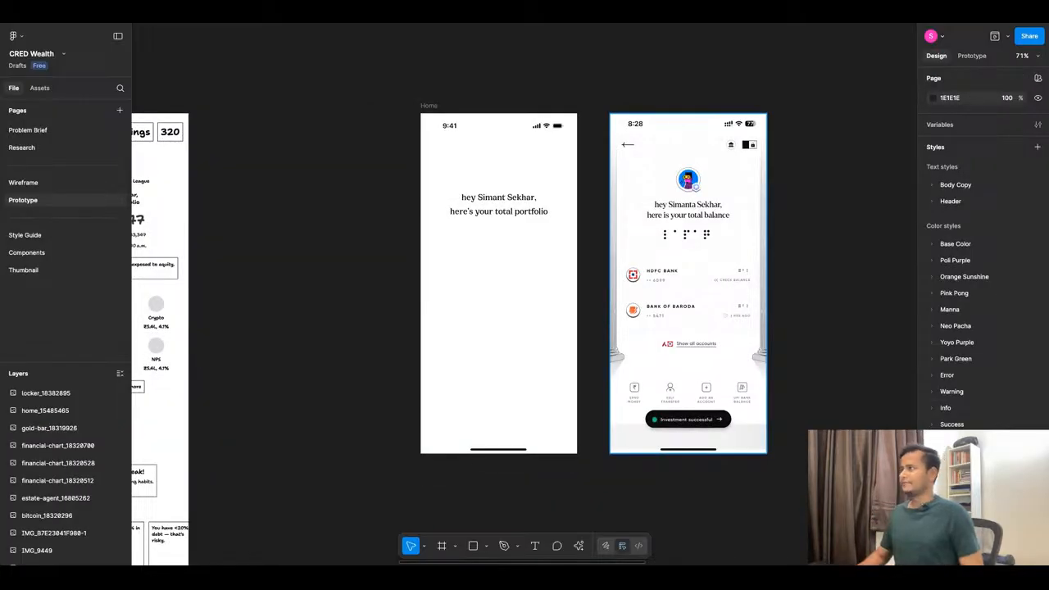
On the Components page, select the Nav Arrow component set inside its frame.
{"action": "scroll", "coordinate": [503, 302], "scroll_direction": "up", "scroll_amount": 2}
{"action": "scroll", "coordinate": [697, 277], "scroll_direction": "down", "scroll_amount": 5}
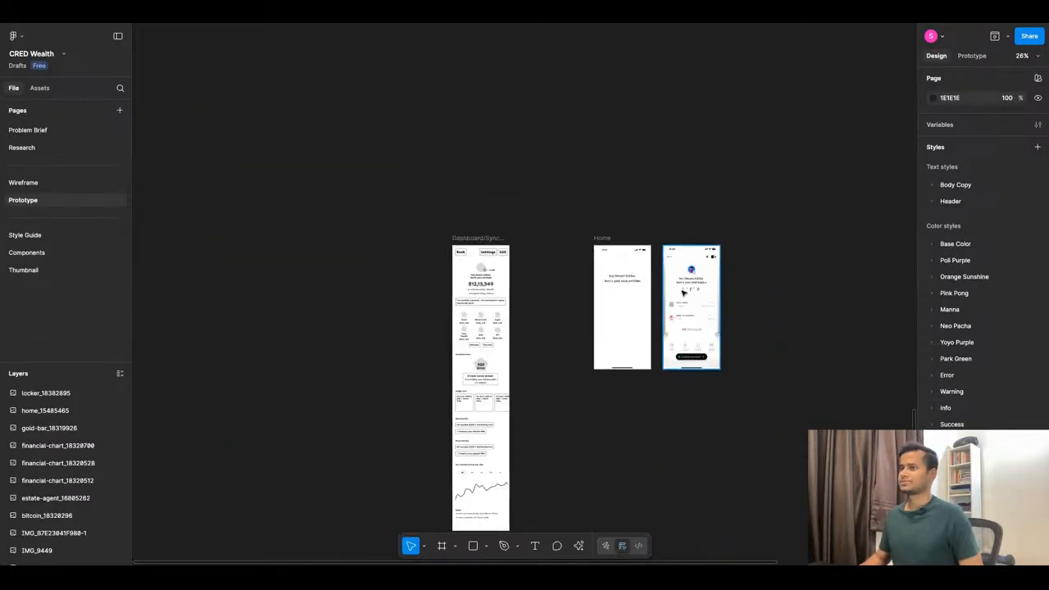
{"action": "left_click", "coordinate": [110, 255]}
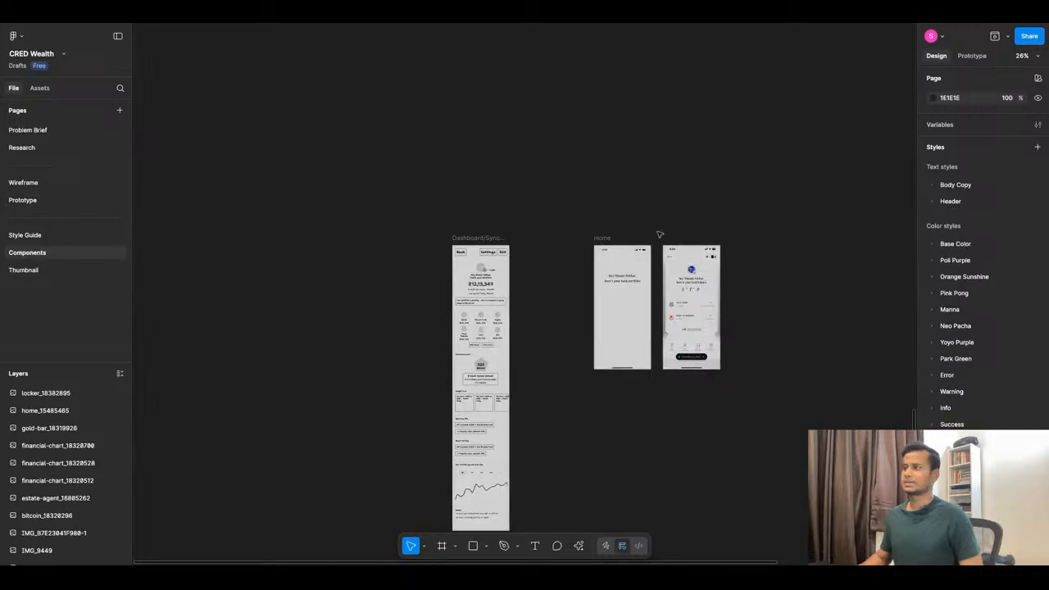
{"action": "scroll", "coordinate": [684, 200], "scroll_direction": "down", "scroll_amount": 5}
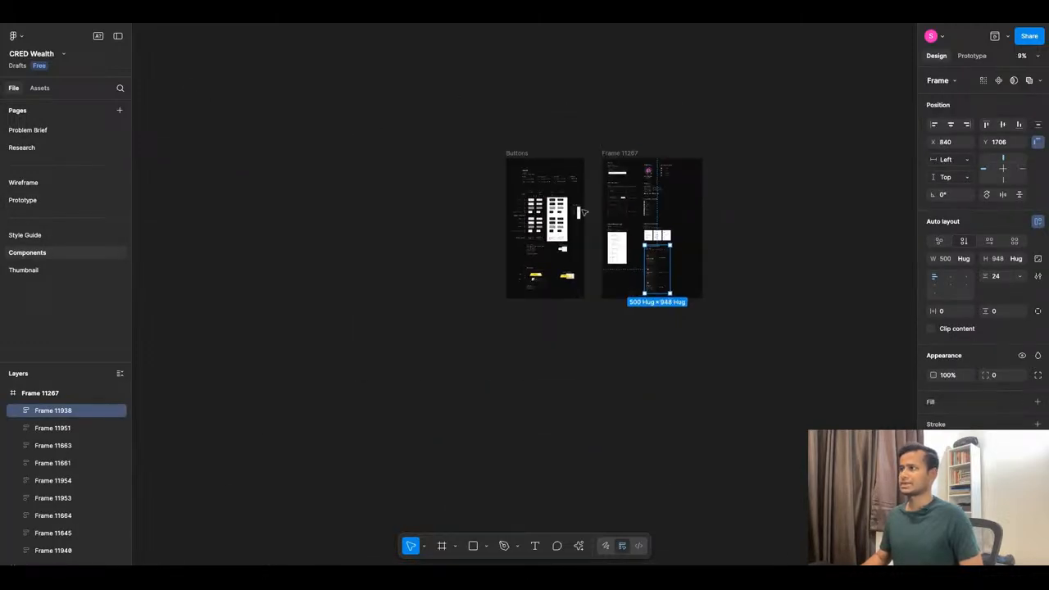
{"action": "scroll", "coordinate": [555, 199], "scroll_direction": "up", "scroll_amount": 2}
{"action": "scroll", "coordinate": [506, 153], "scroll_direction": "up", "scroll_amount": 10}
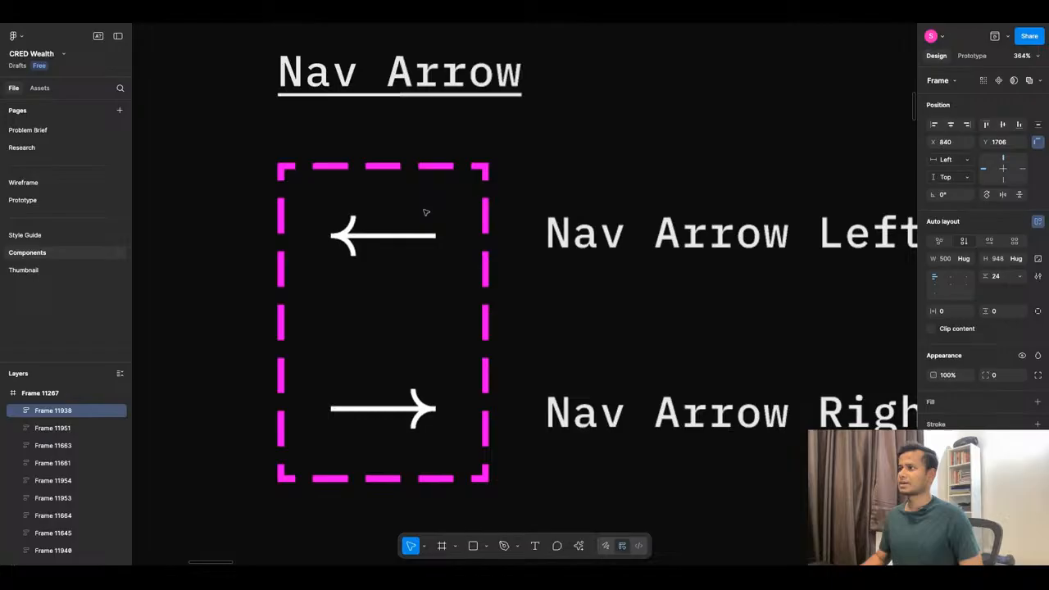
{"action": "left_click", "coordinate": [422, 215]}
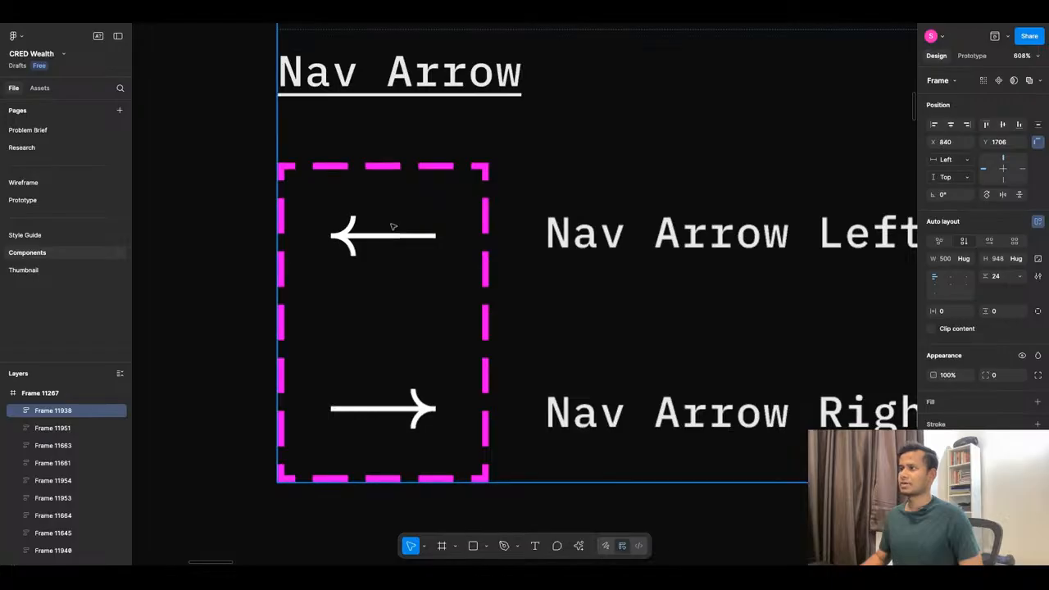
{"action": "left_click", "coordinate": [388, 241]}
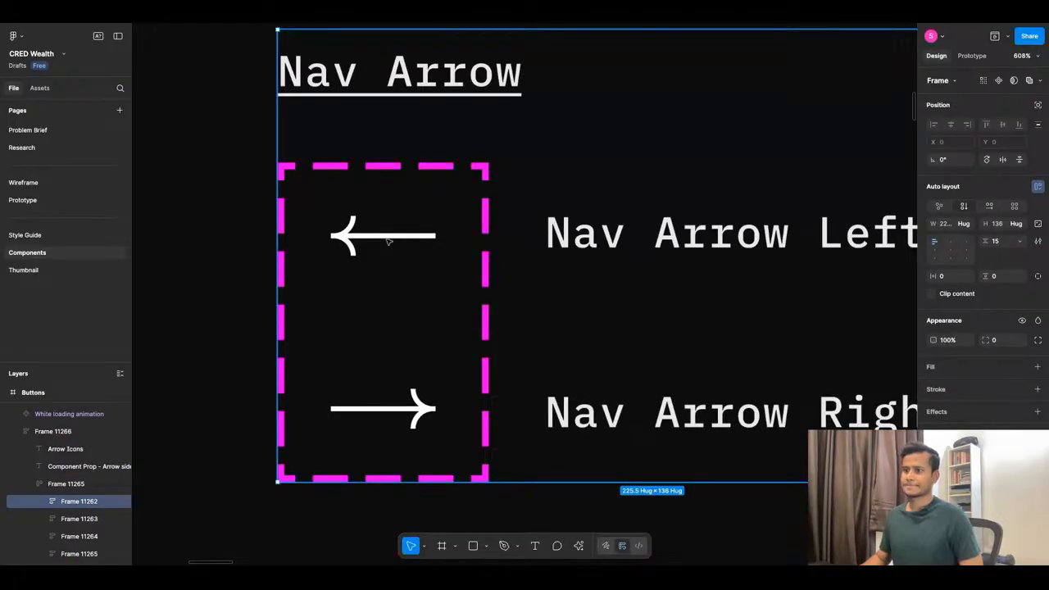
{"action": "left_click", "coordinate": [387, 239]}
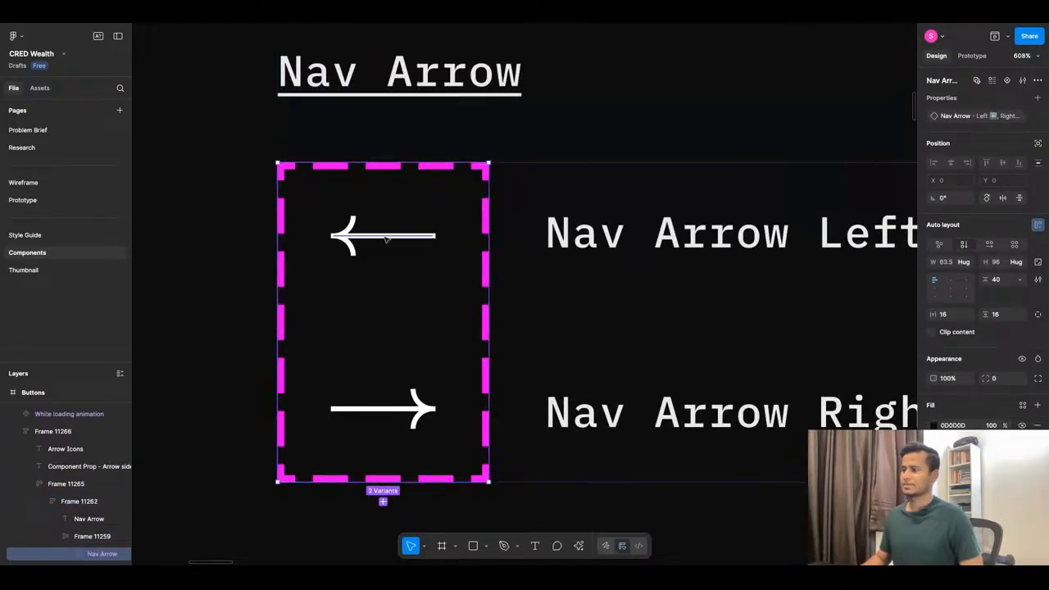
Open the Assets panel and its Manage libraries dialog.
{"action": "scroll", "coordinate": [386, 240], "scroll_direction": "down", "scroll_amount": 5}
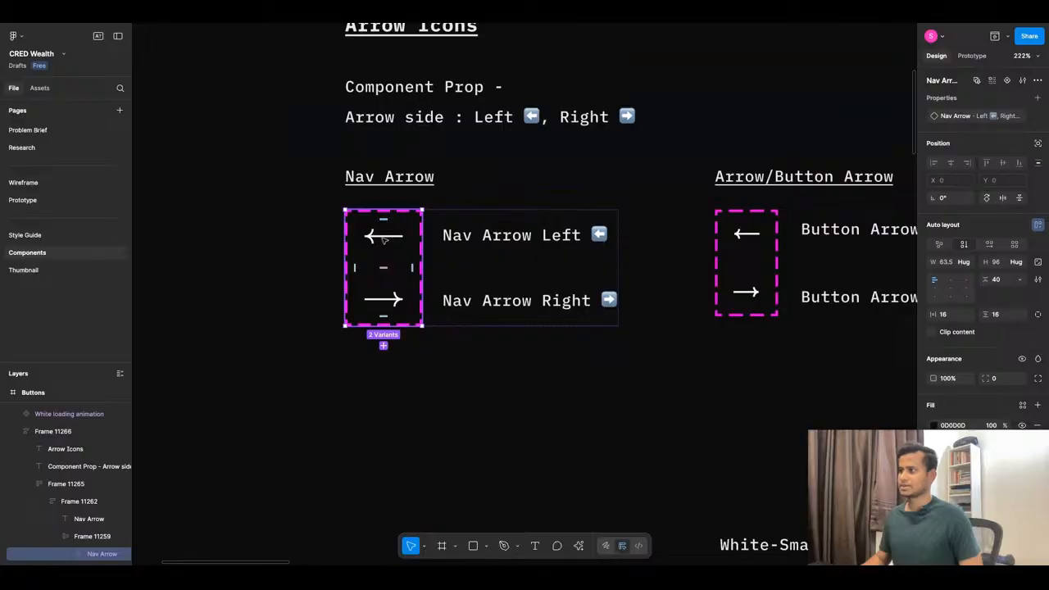
{"action": "left_click", "coordinate": [40, 88]}
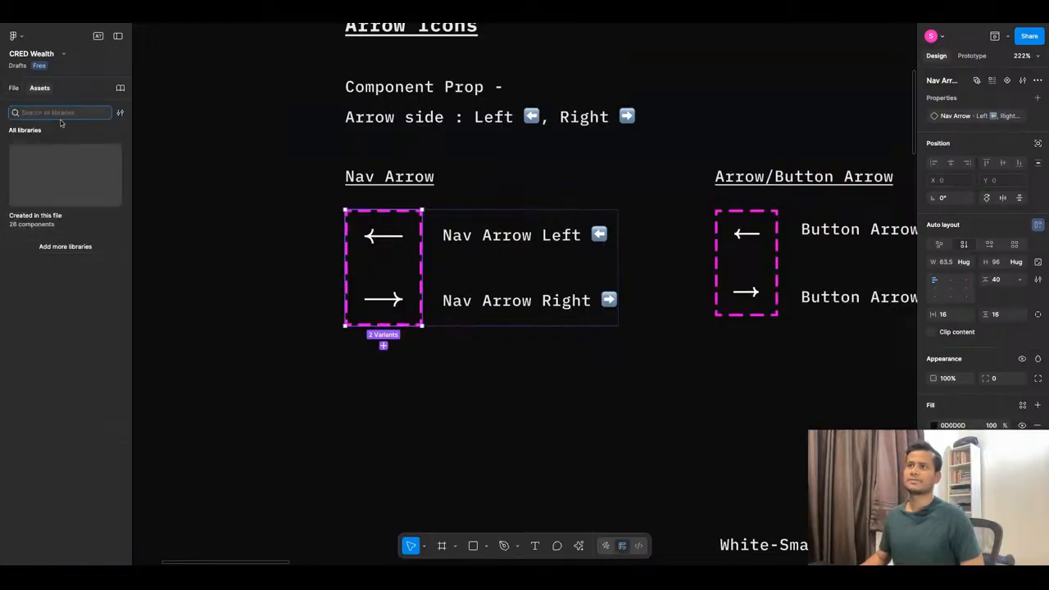
{"action": "left_click", "coordinate": [83, 251]}
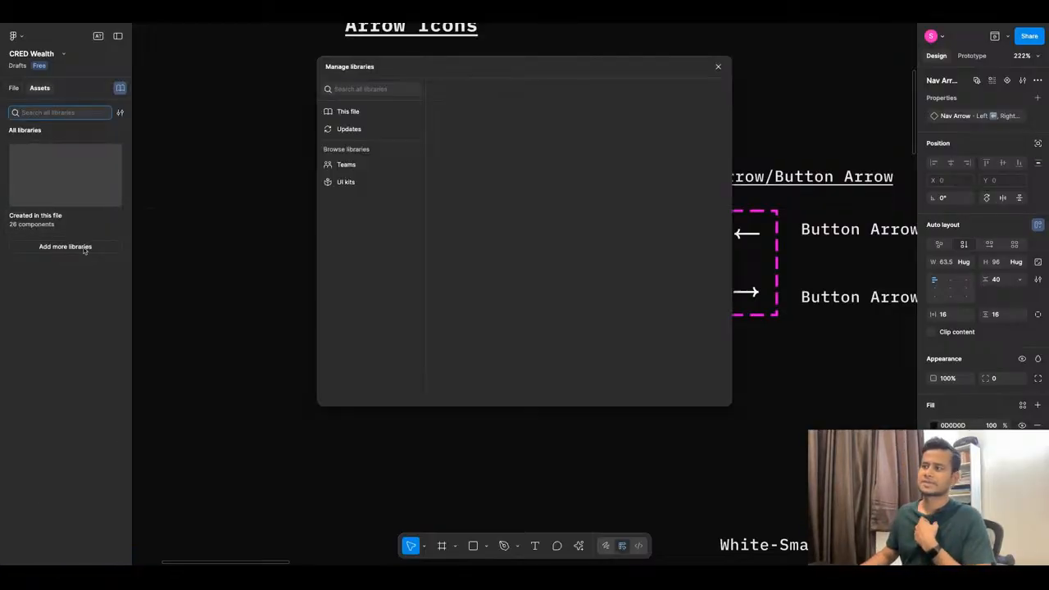
Close the libraries dialog and browse the Components created in this file.
{"action": "left_click", "coordinate": [718, 69]}
{"action": "left_click", "coordinate": [83, 209]}
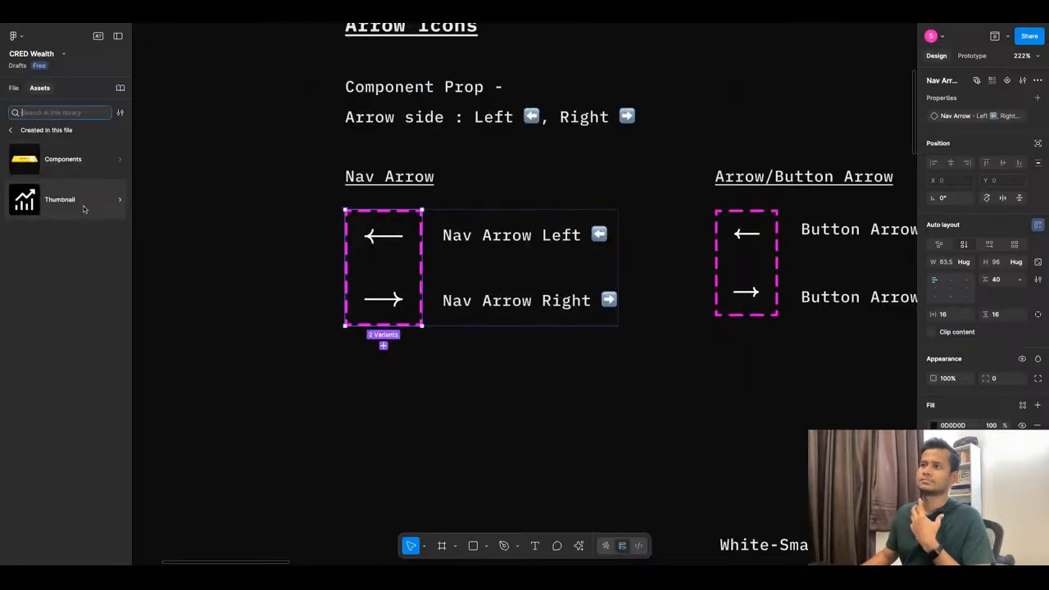
{"action": "left_click", "coordinate": [96, 161]}
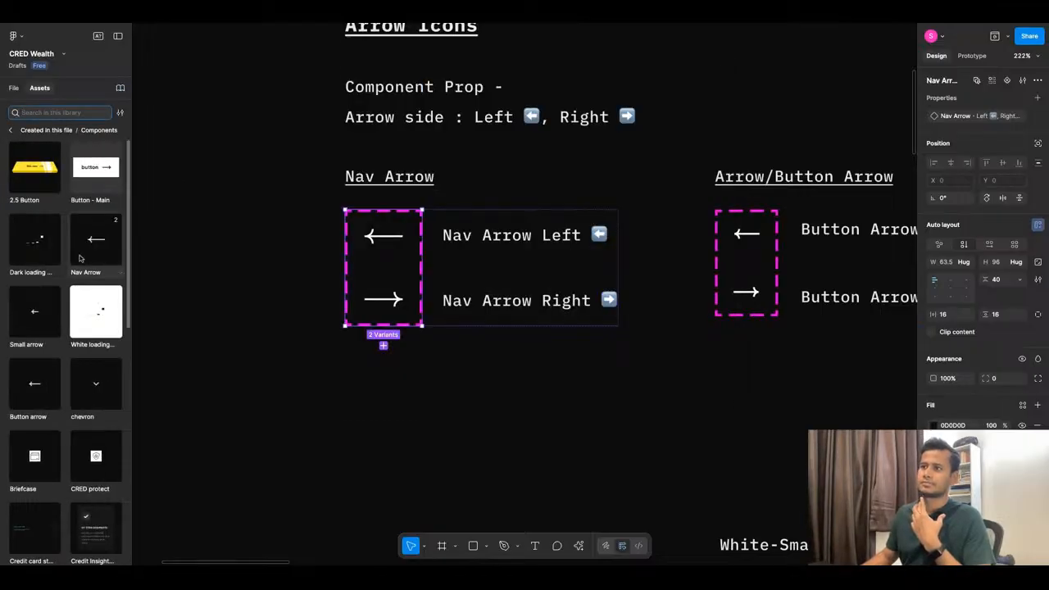
{"action": "scroll", "coordinate": [72, 265], "scroll_direction": "down", "scroll_amount": 5}
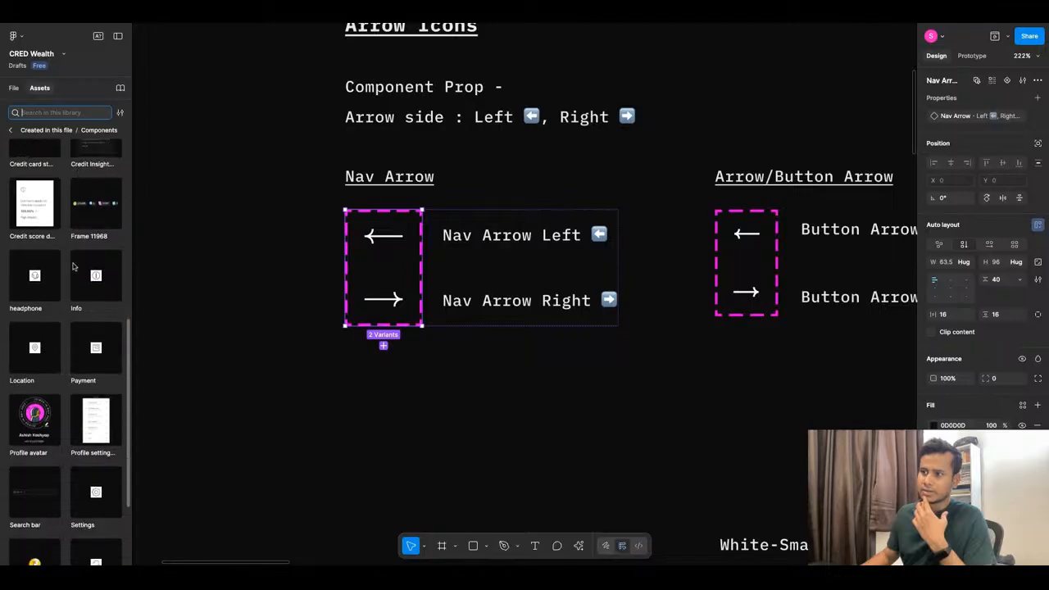
{"action": "scroll", "coordinate": [119, 375], "scroll_direction": "down", "scroll_amount": 2}
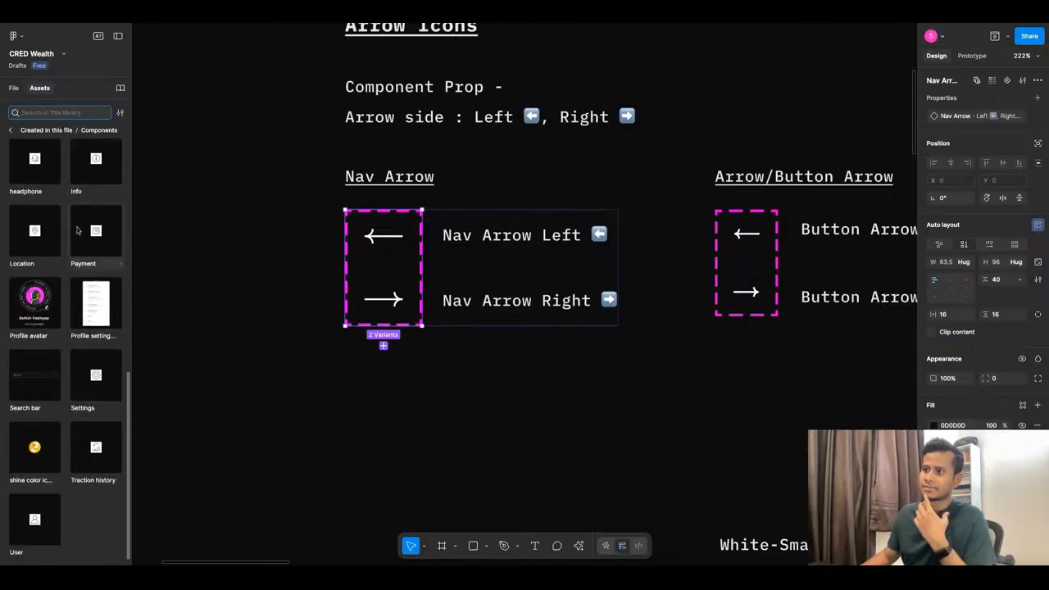
Return to pages and layers, framing the Buttons frame and Frame 11267 together.
{"action": "left_click", "coordinate": [14, 88]}
{"action": "scroll", "coordinate": [465, 285], "scroll_direction": "down", "scroll_amount": 10}
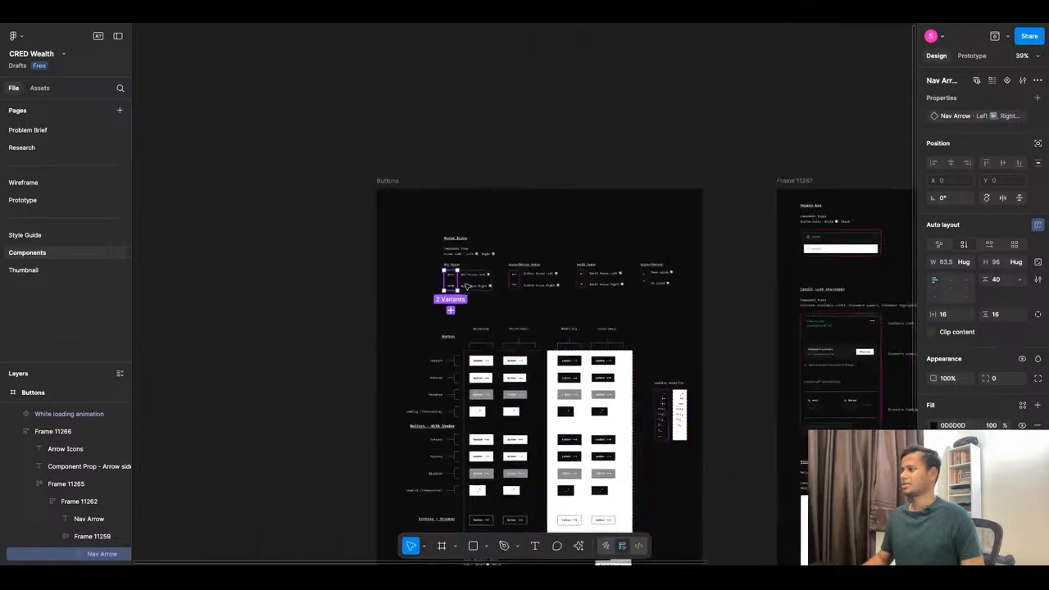
{"action": "scroll", "coordinate": [527, 328], "scroll_direction": "down", "scroll_amount": 5}
{"action": "scroll", "coordinate": [775, 354], "scroll_direction": "up", "scroll_amount": 5}
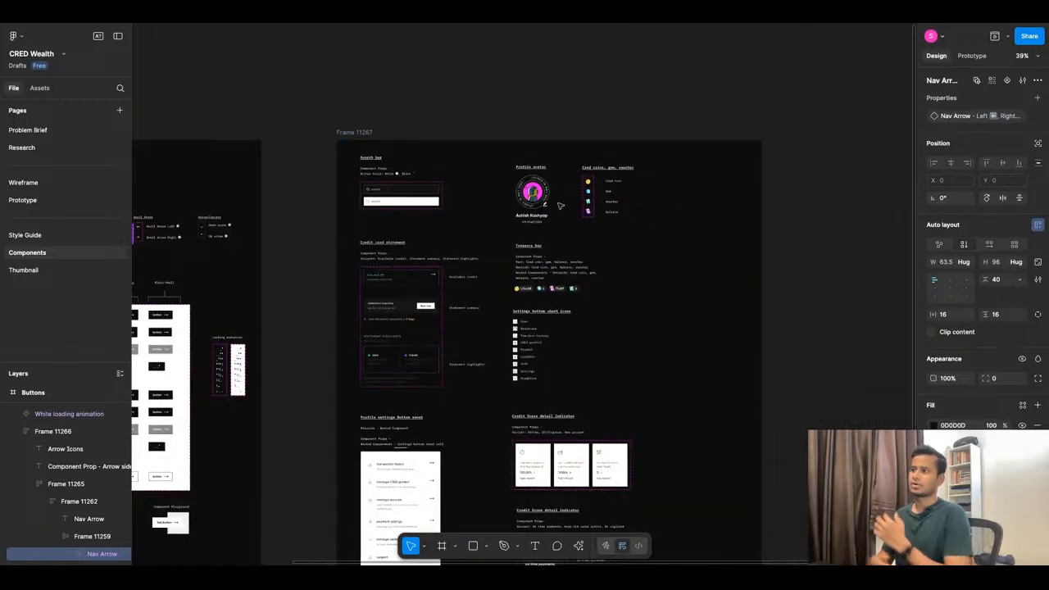
{"action": "scroll", "coordinate": [560, 206], "scroll_direction": "down", "scroll_amount": 5}
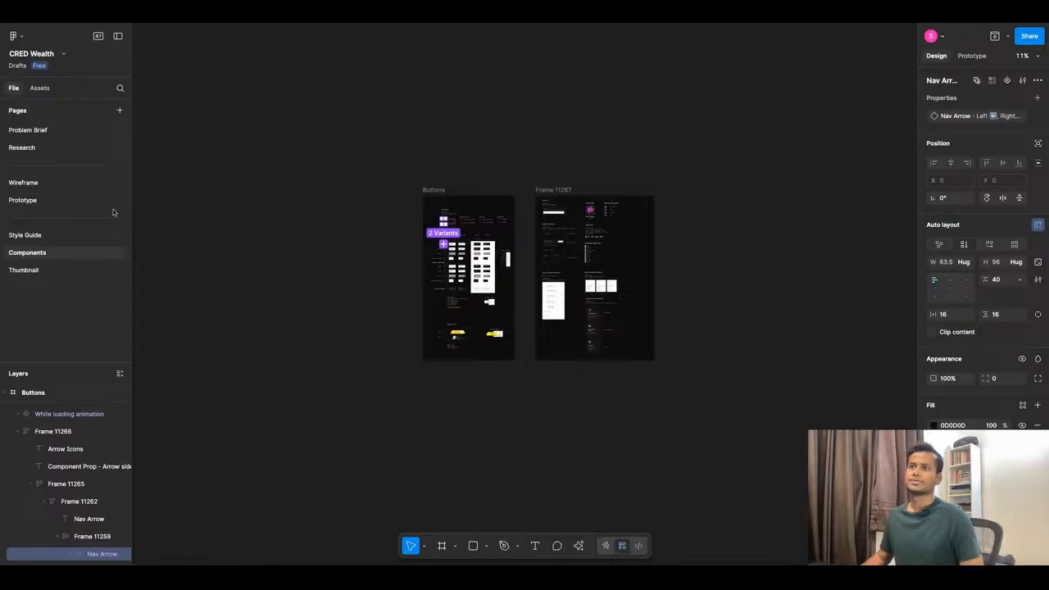
On the Prototype page, select the eight faint icons and cut them.
{"action": "left_click", "coordinate": [66, 203]}
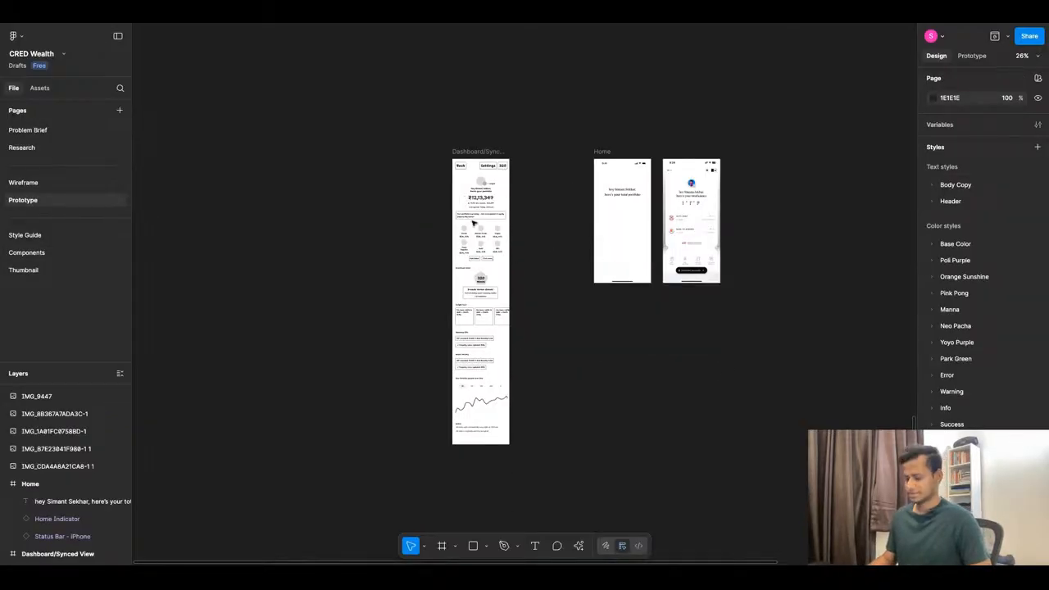
{"action": "scroll", "coordinate": [473, 223], "scroll_direction": "up", "scroll_amount": 5}
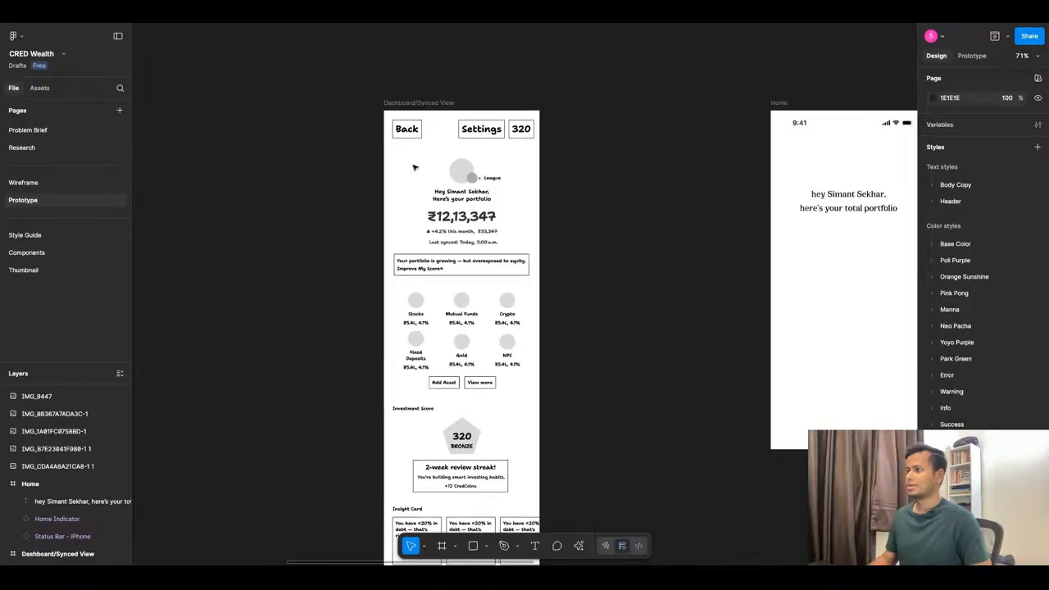
{"action": "scroll", "coordinate": [447, 268], "scroll_direction": "down", "scroll_amount": 3}
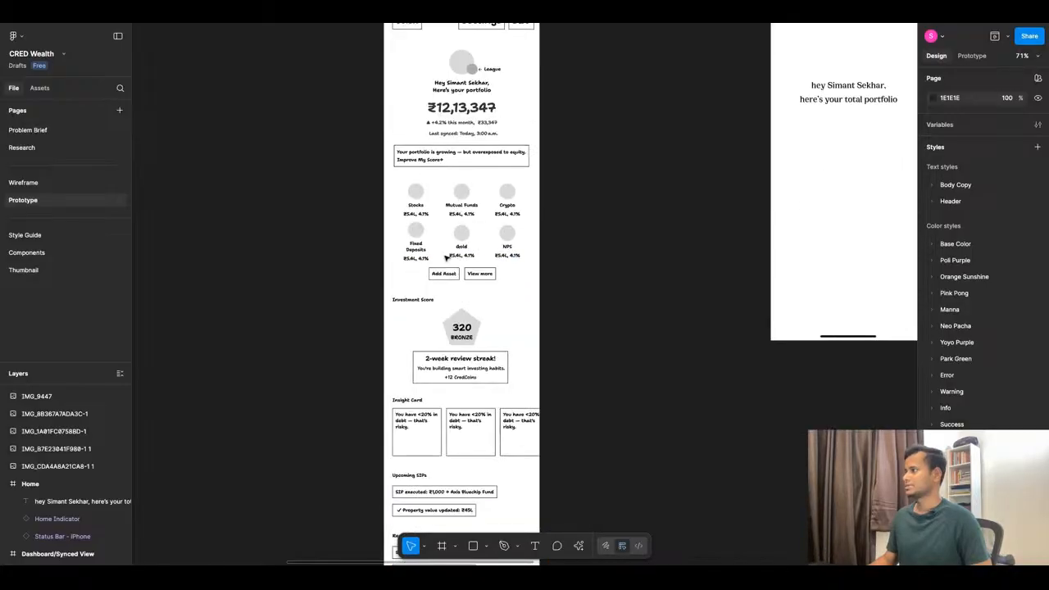
{"action": "scroll", "coordinate": [386, 237], "scroll_direction": "down", "scroll_amount": 5}
{"action": "scroll", "coordinate": [596, 231], "scroll_direction": "up", "scroll_amount": 5}
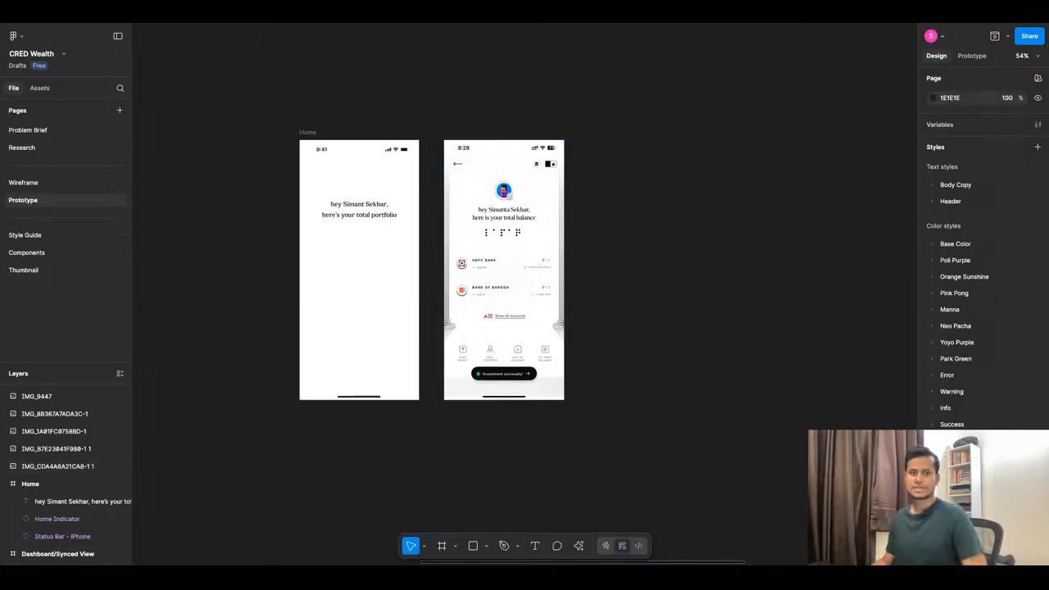
{"action": "scroll", "coordinate": [557, 368], "scroll_direction": "up", "scroll_amount": 4}
{"action": "scroll", "coordinate": [556, 368], "scroll_direction": "down", "scroll_amount": 5}
{"action": "scroll", "coordinate": [538, 368], "scroll_direction": "up", "scroll_amount": 4}
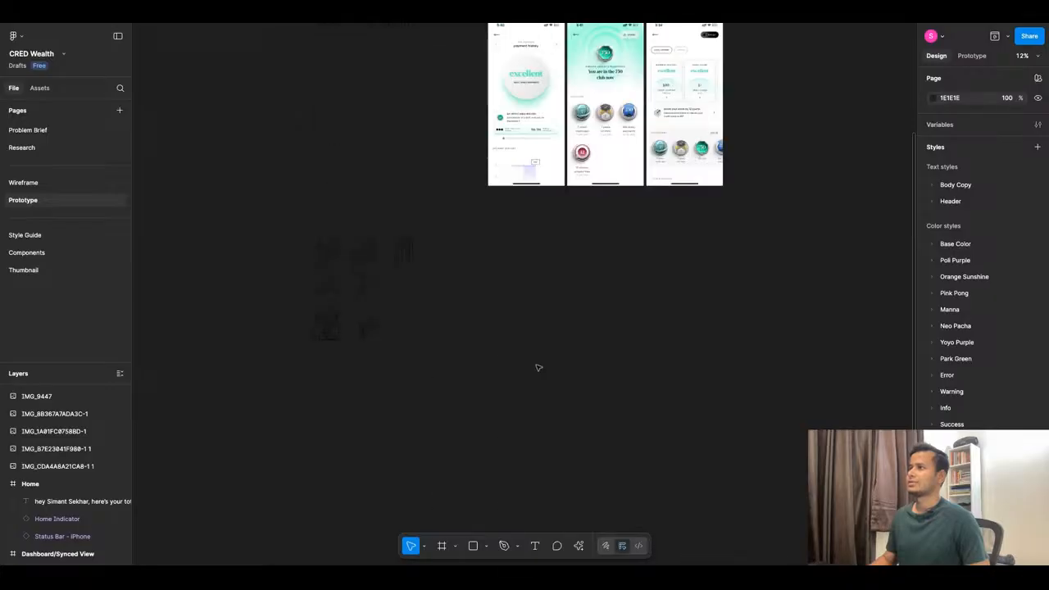
{"action": "scroll", "coordinate": [362, 252], "scroll_direction": "up", "scroll_amount": 4}
{"action": "scroll", "coordinate": [599, 251], "scroll_direction": "down", "scroll_amount": 5}
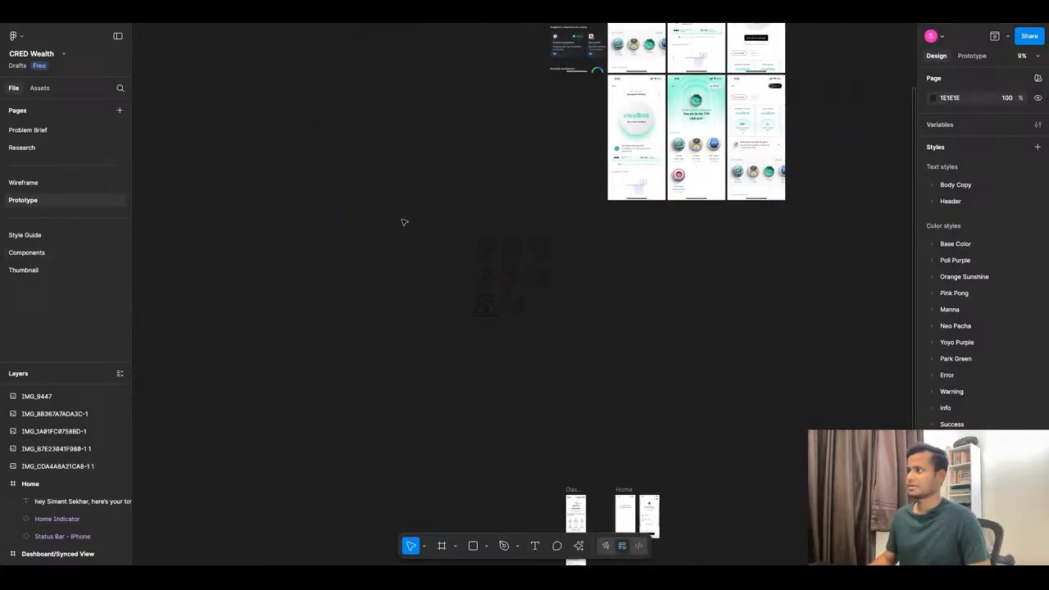
{"action": "left_click_drag", "start_coordinate": [404, 222], "coordinate": [621, 382]}
{"action": "key", "text": "Delete"}
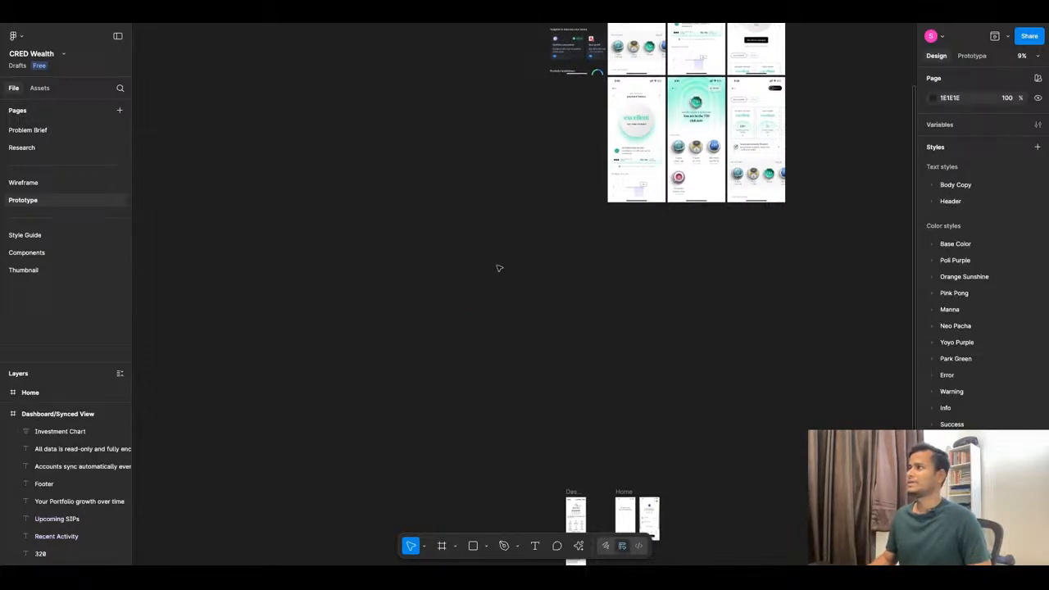
Go back to the Components page.
{"action": "scroll", "coordinate": [361, 284], "scroll_direction": "up", "scroll_amount": 1}
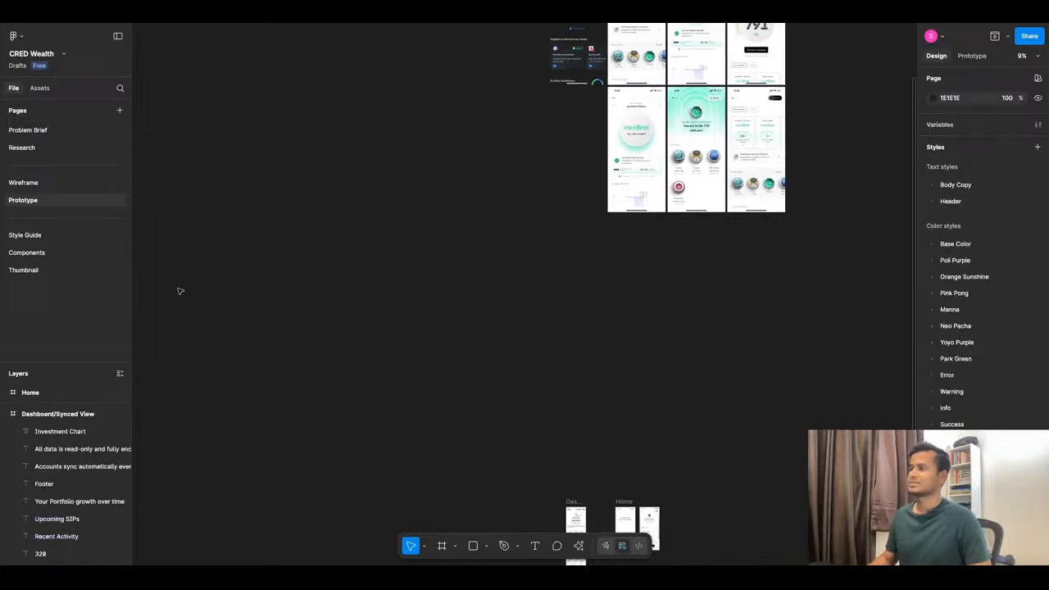
{"action": "left_click", "coordinate": [78, 254]}
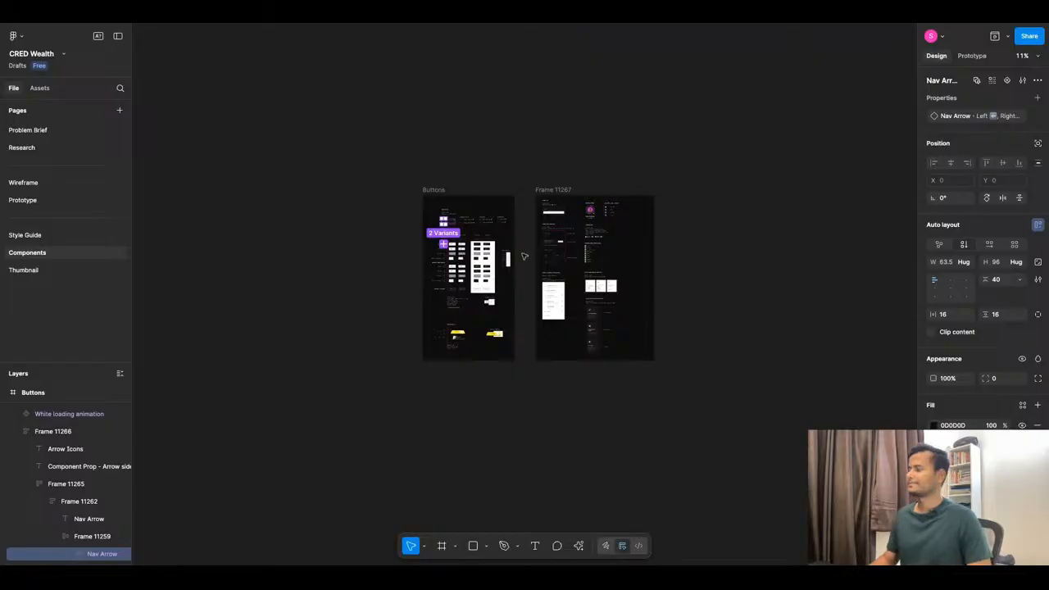
{"action": "scroll", "coordinate": [445, 248], "scroll_direction": "down", "scroll_amount": 3}
Draw a frame right of Frame 11267 and paste the eight finance icons into it.
{"action": "scroll", "coordinate": [686, 232], "scroll_direction": "up", "scroll_amount": 5}
{"action": "key", "text": "f"}
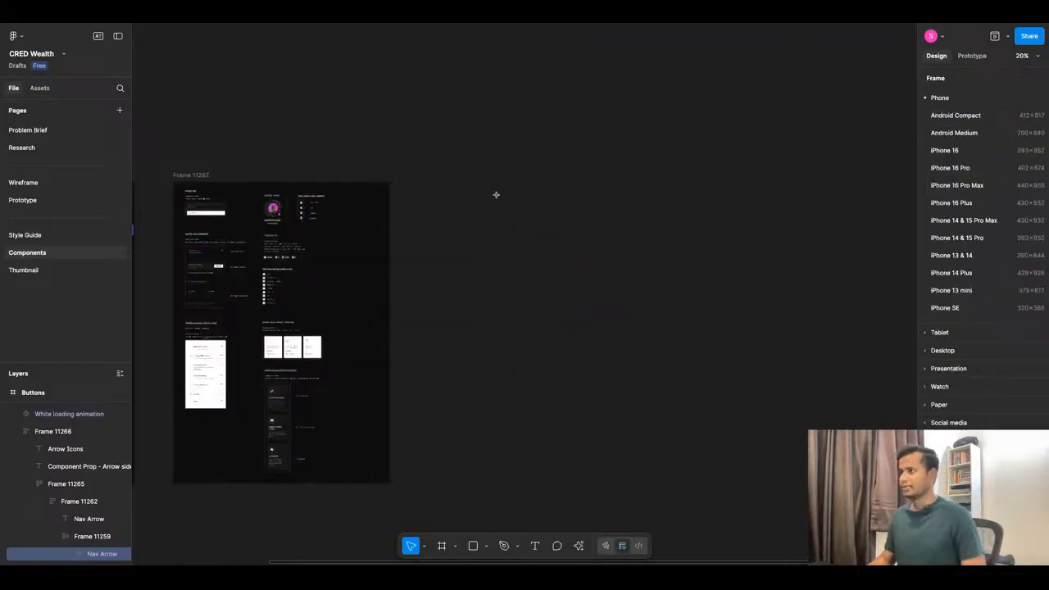
{"action": "left_click_drag", "start_coordinate": [425, 182], "coordinate": [641, 393]}
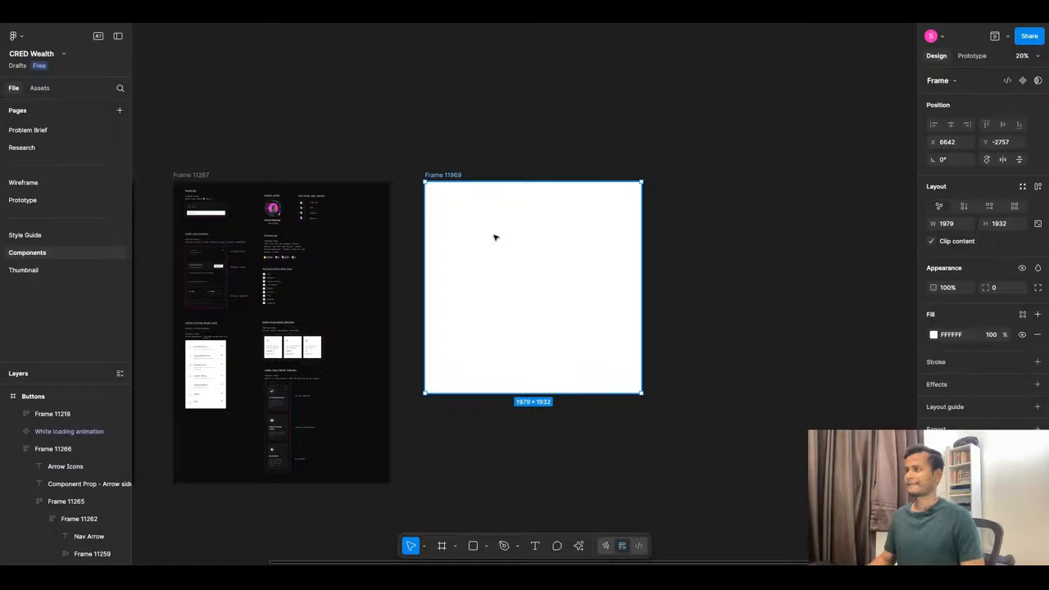
{"action": "key", "text": "ctrl+v"}
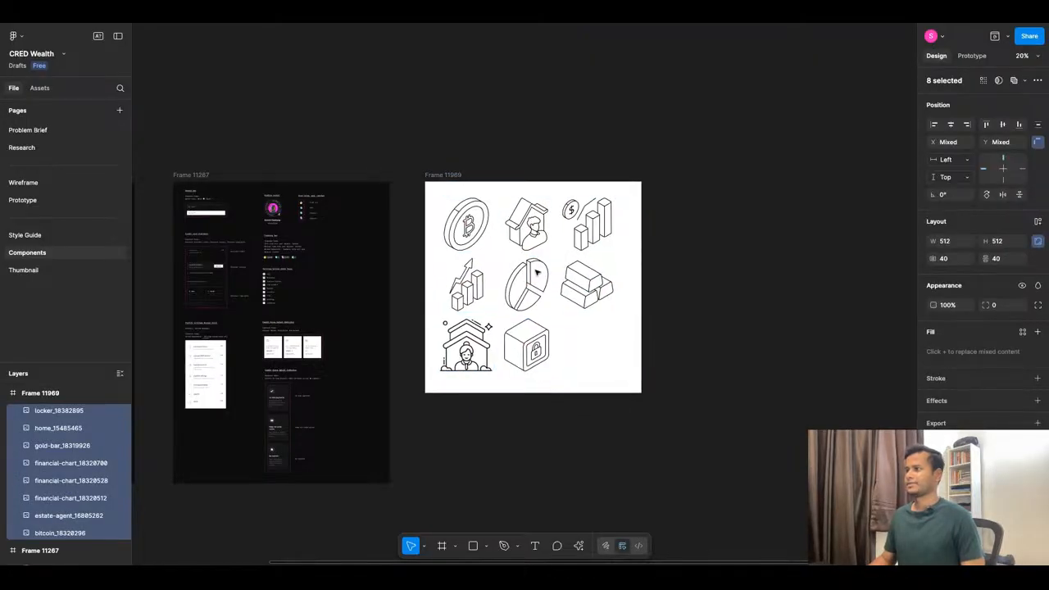
{"action": "left_click", "coordinate": [737, 284]}
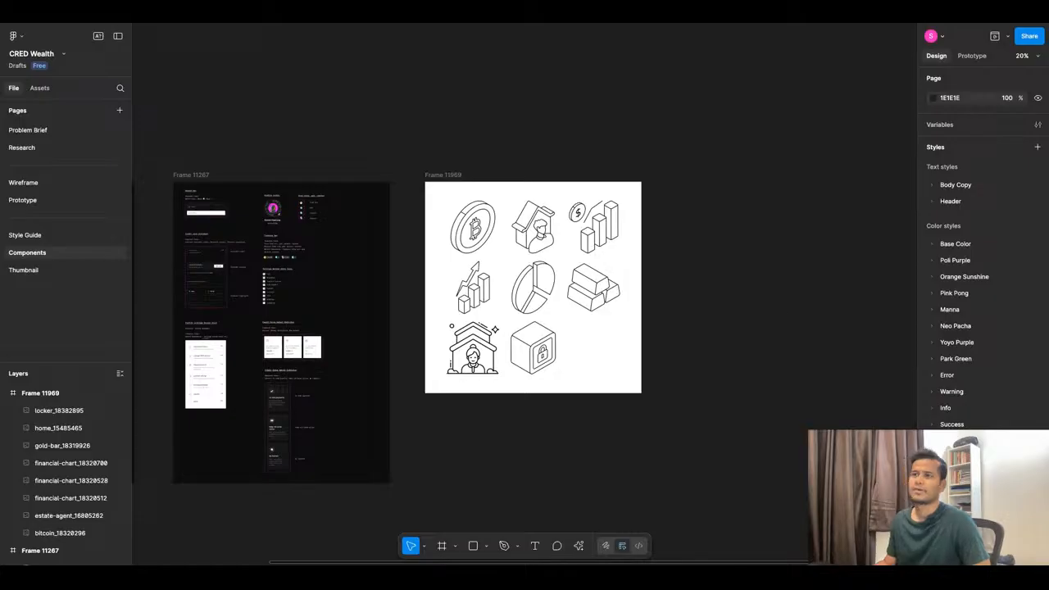
Visit the Wireframe page, then return to Prototype and zoom to the Dashboard/Synced View and Home frames.
{"action": "left_click", "coordinate": [24, 182]}
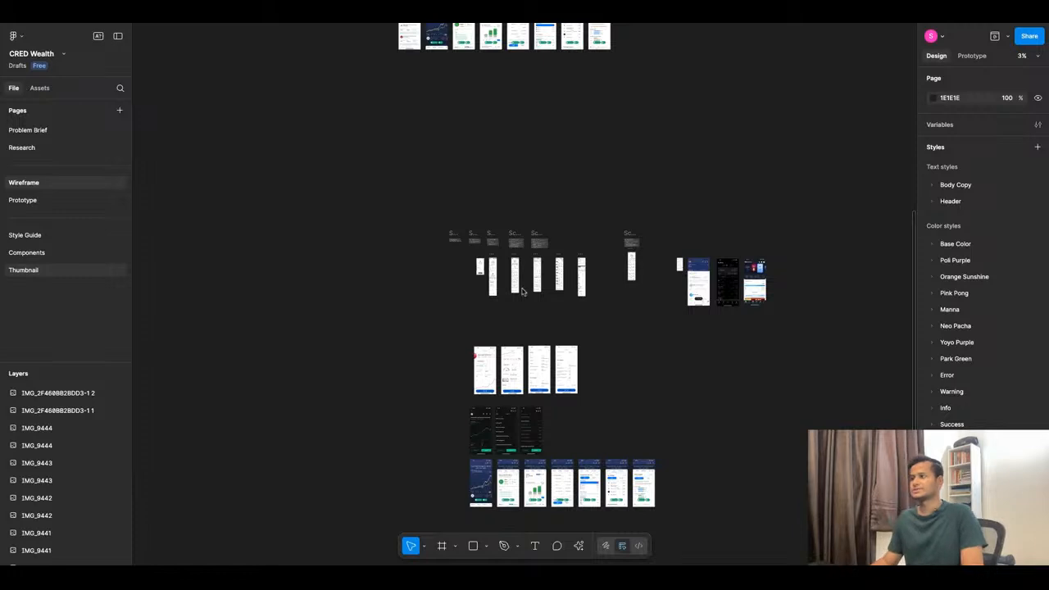
{"action": "left_click", "coordinate": [33, 200]}
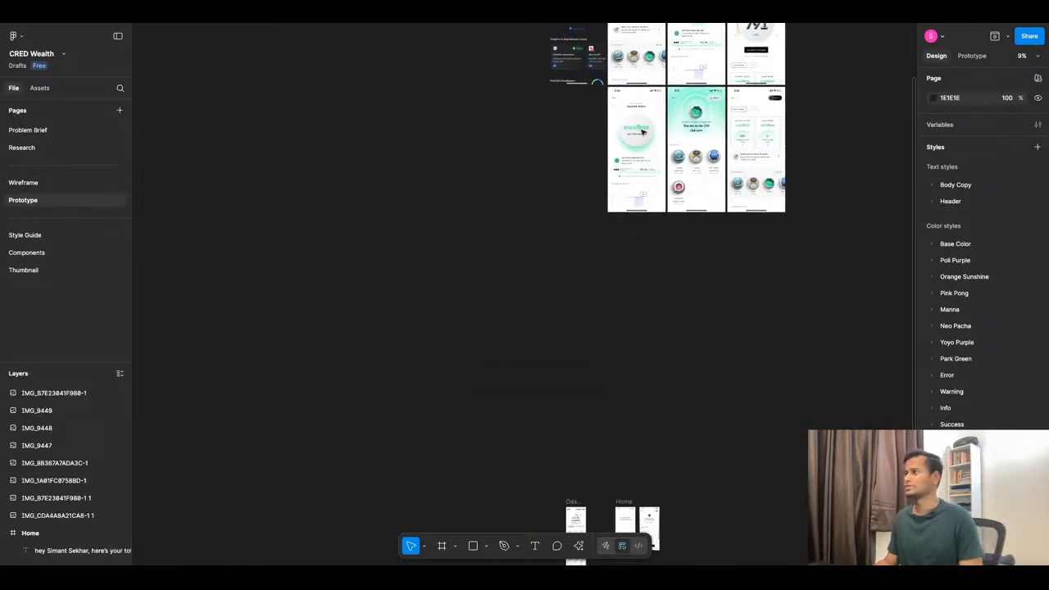
{"action": "scroll", "coordinate": [643, 131], "scroll_direction": "up", "scroll_amount": 2}
{"action": "scroll", "coordinate": [643, 131], "scroll_direction": "down", "scroll_amount": 2}
{"action": "scroll", "coordinate": [647, 155], "scroll_direction": "up", "scroll_amount": 3}
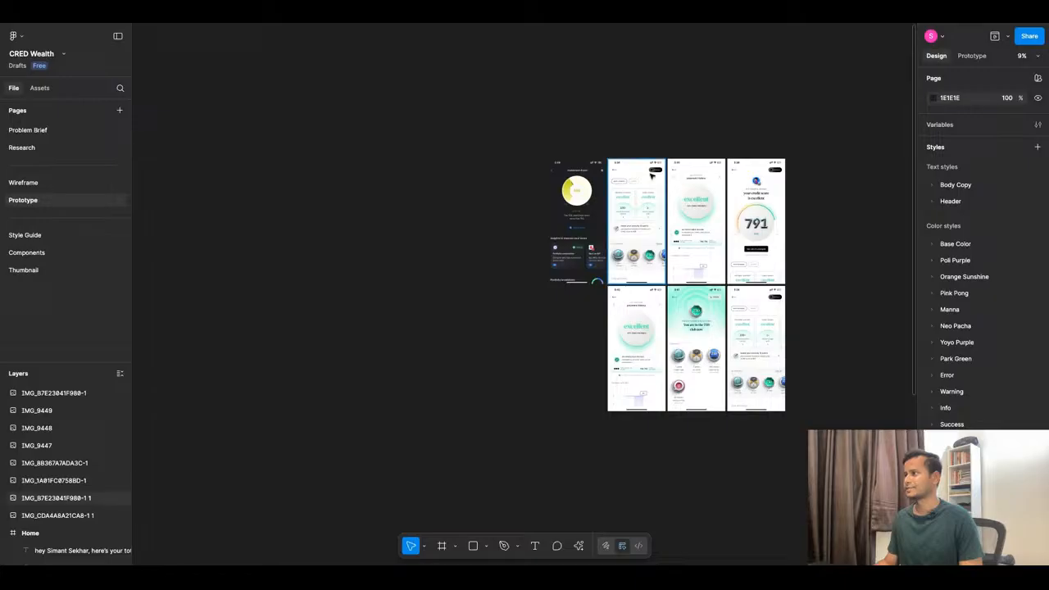
{"action": "scroll", "coordinate": [651, 174], "scroll_direction": "up", "scroll_amount": 5}
{"action": "scroll", "coordinate": [736, 273], "scroll_direction": "down", "scroll_amount": 3}
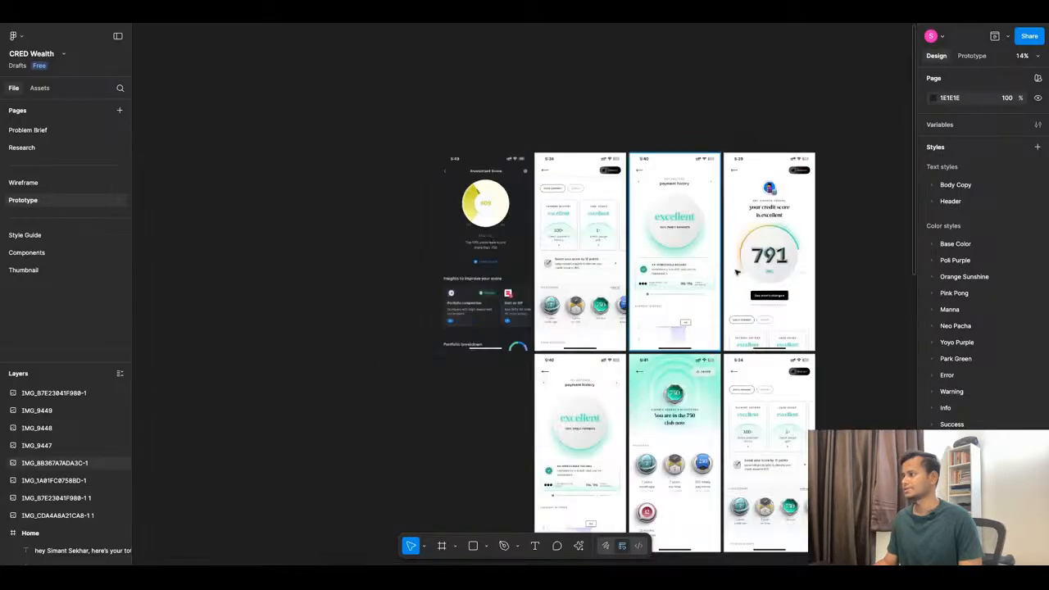
{"action": "scroll", "coordinate": [691, 291], "scroll_direction": "down", "scroll_amount": 5}
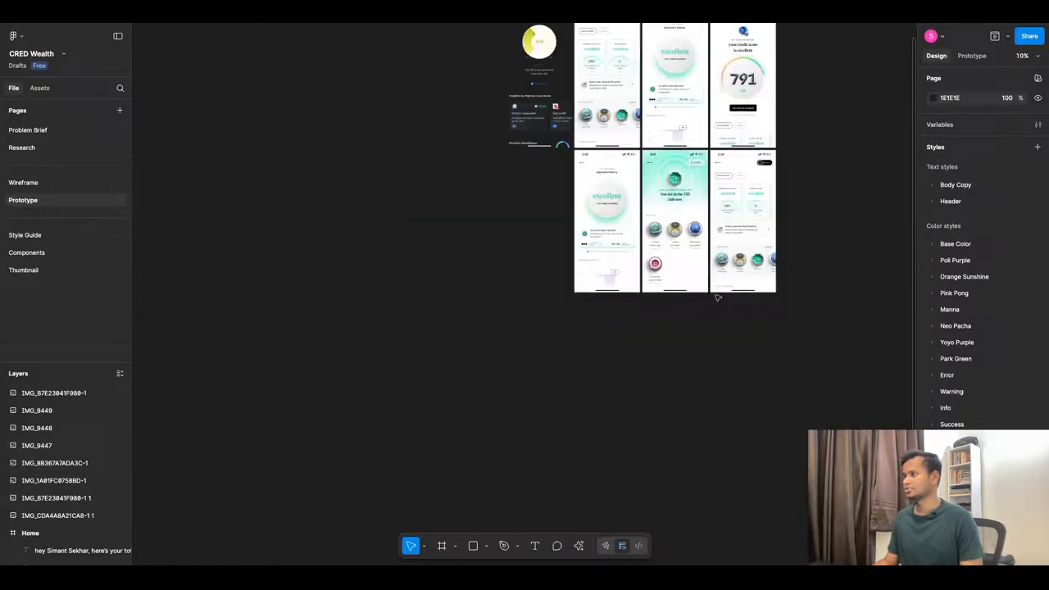
{"action": "scroll", "coordinate": [560, 299], "scroll_direction": "up", "scroll_amount": 5}
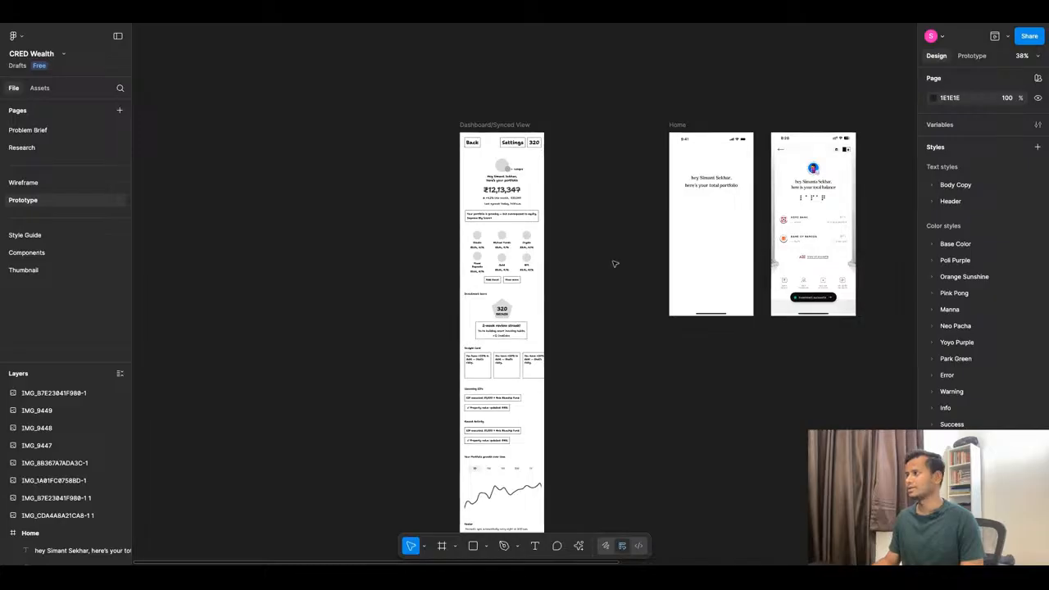